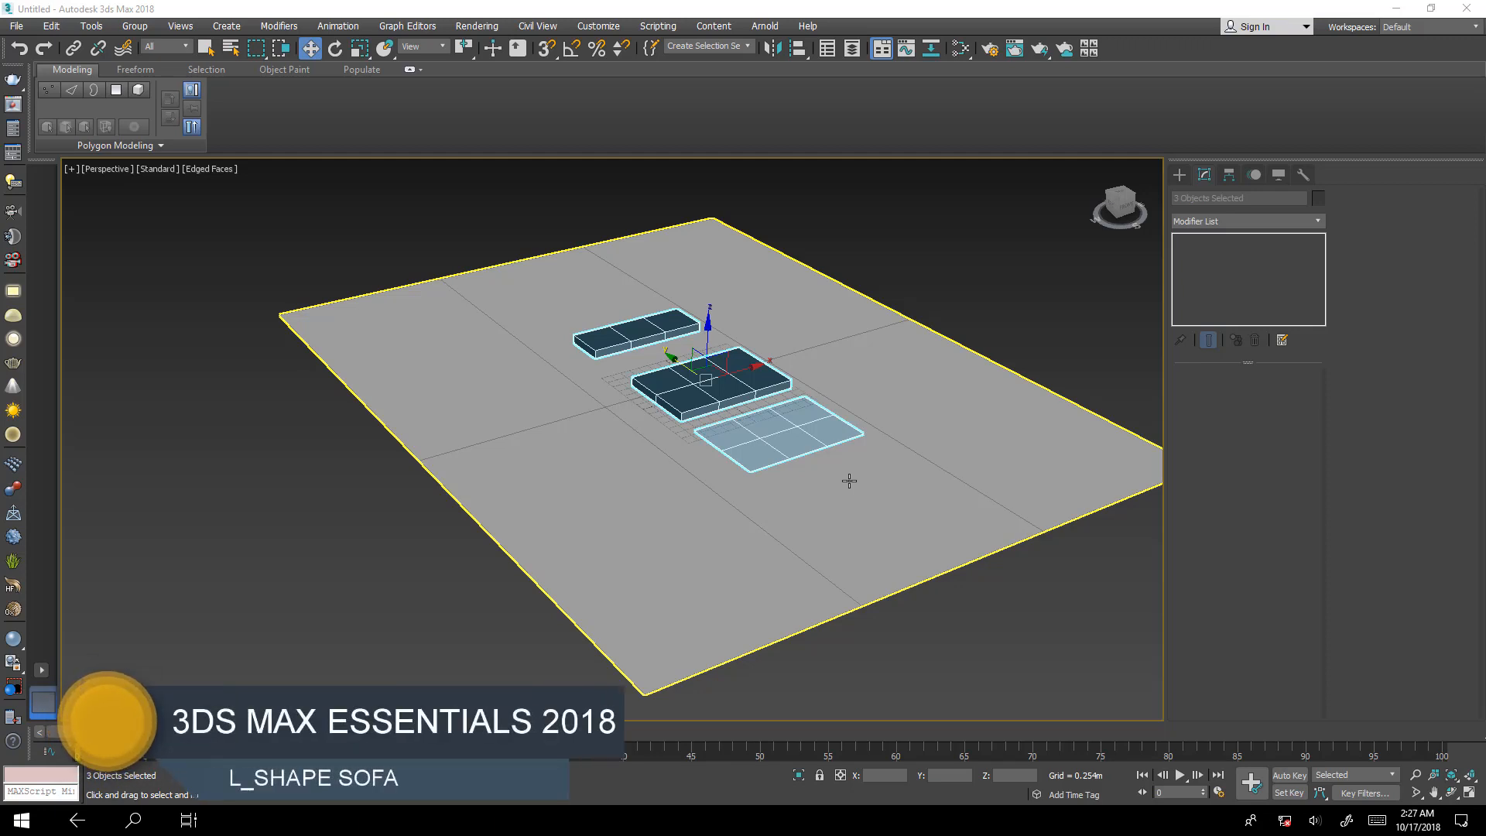
Convert the two boxes and the flat plane together to Editable Poly objects and clear the selection.
middle_drag(750, 401, 774, 463)
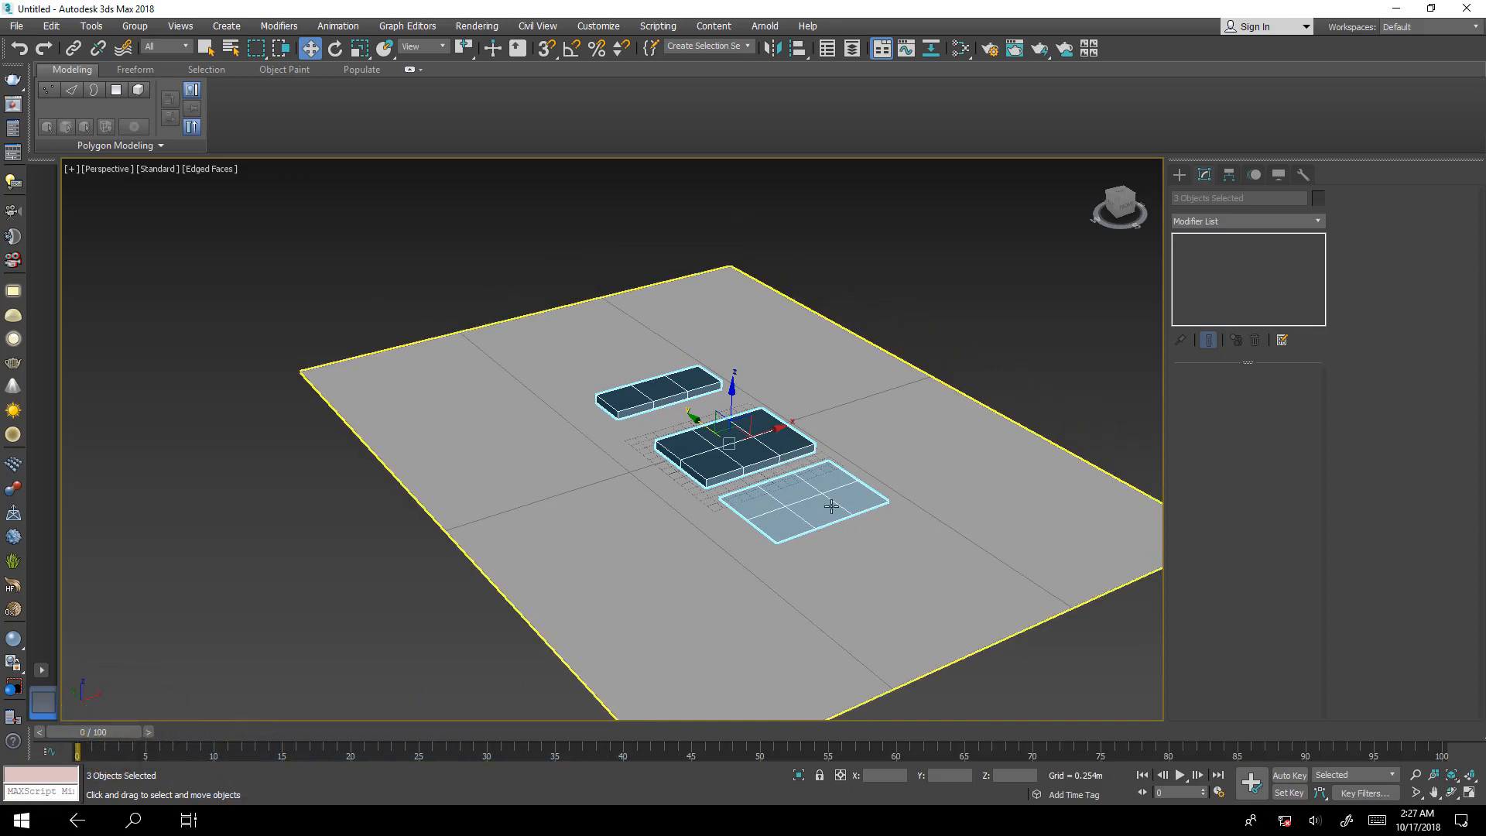
middle_drag(723, 470, 758, 519)
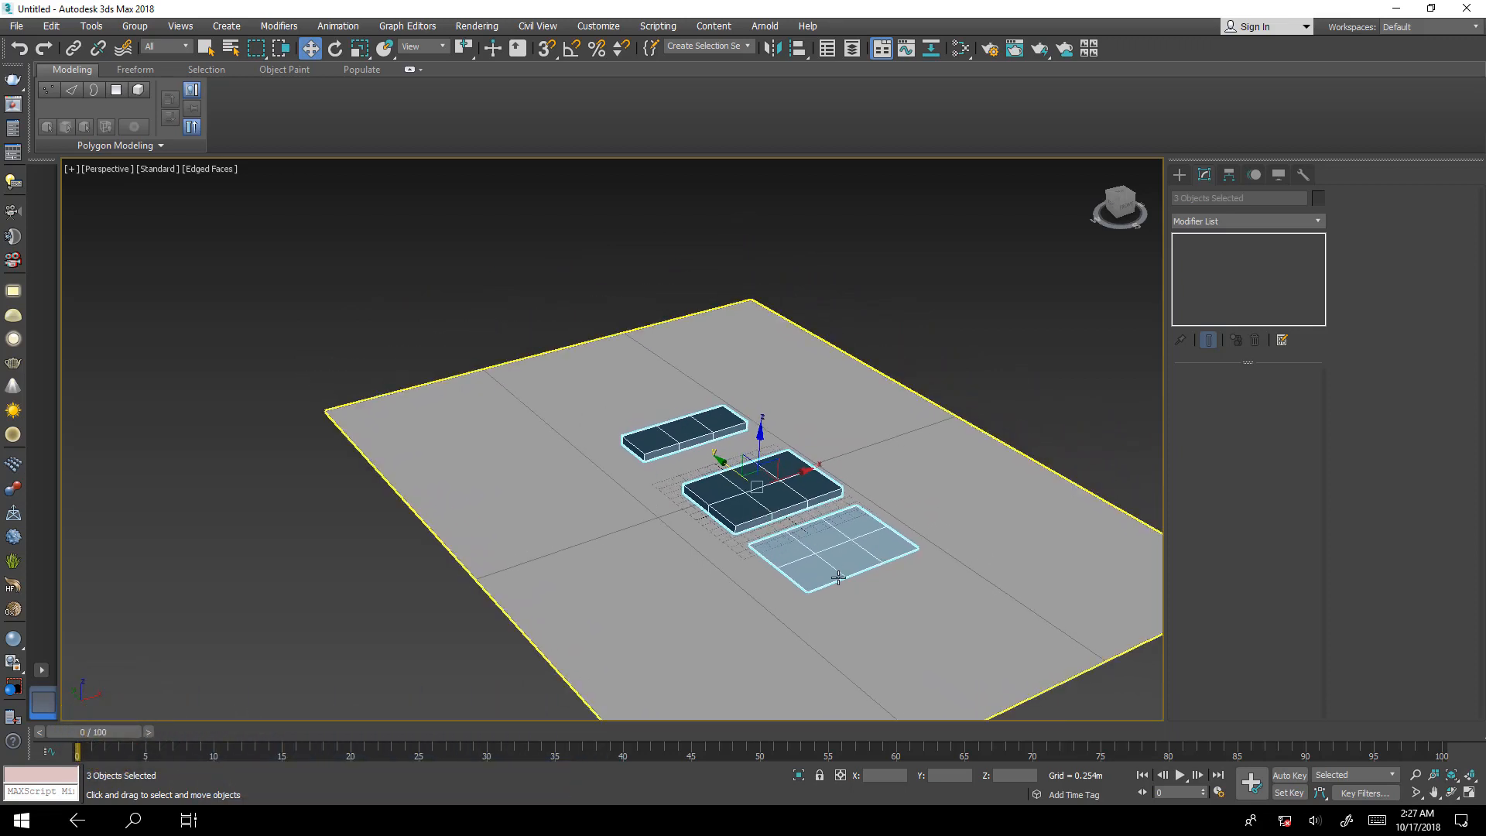
scroll(812, 542, up, 5)
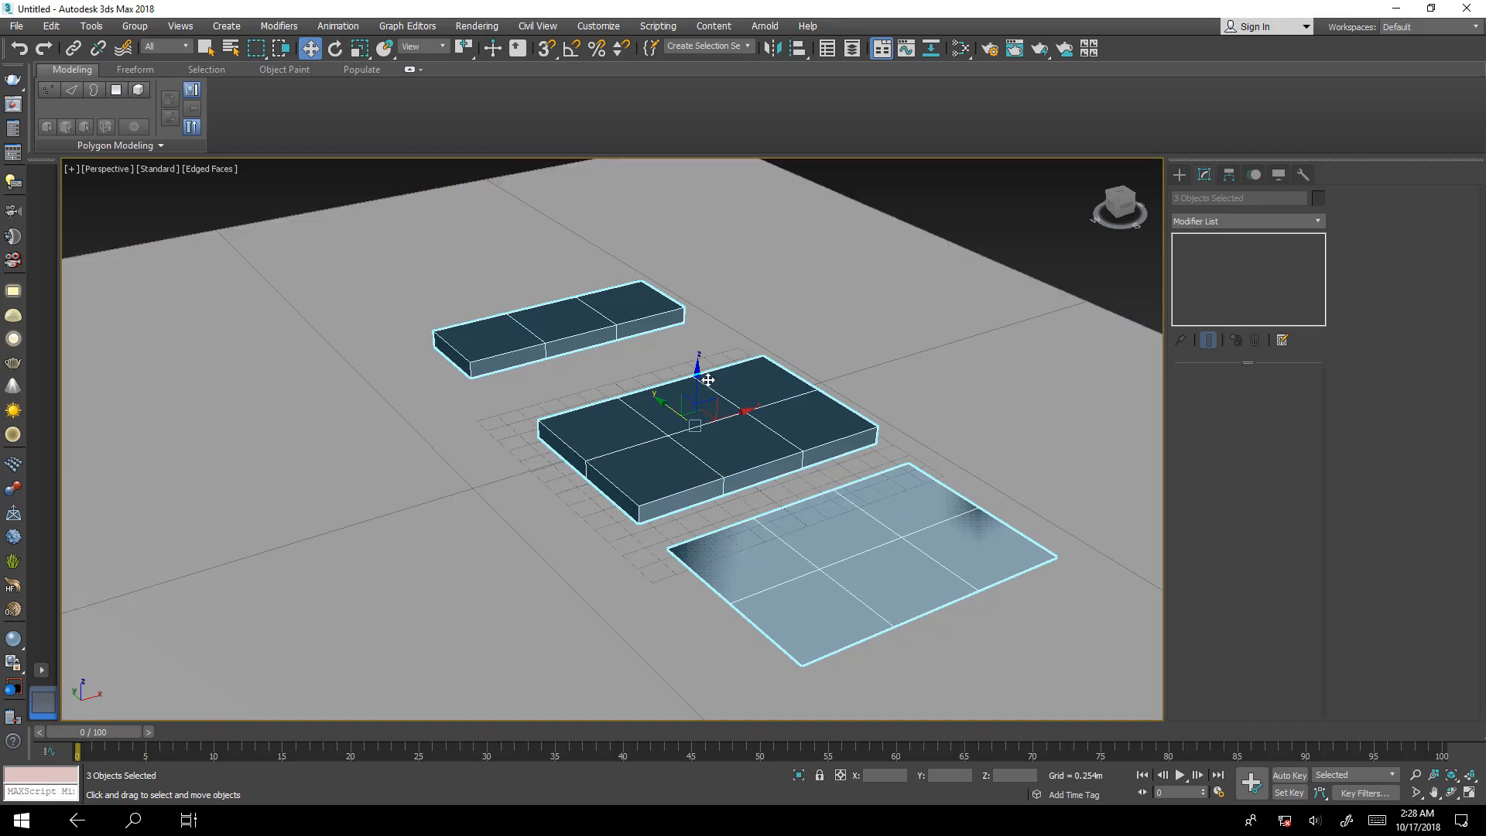
drag(700, 377, 703, 312)
right_click(702, 314)
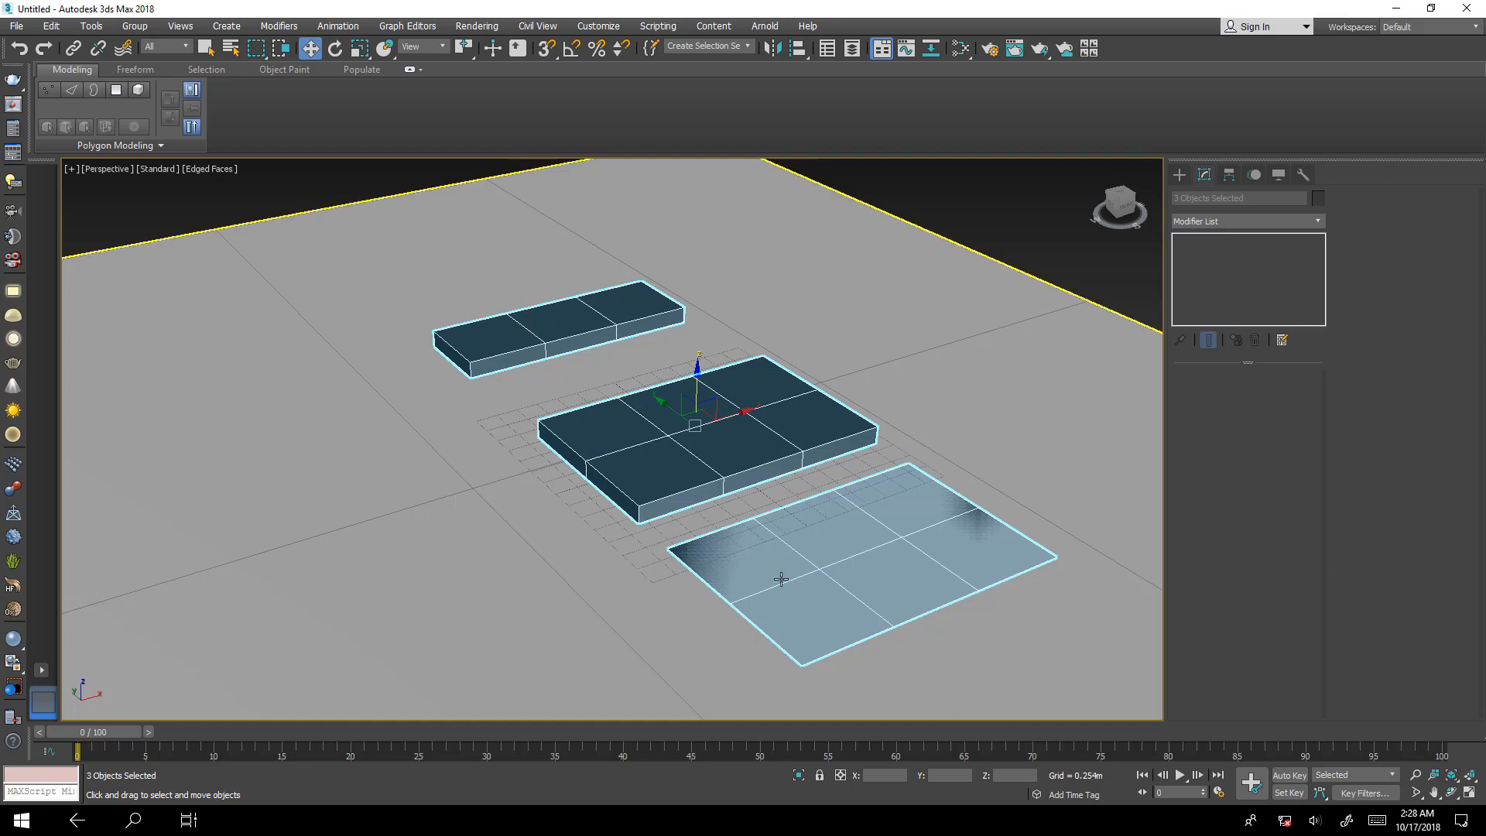
right_click(654, 441)
mouse_move(758, 599)
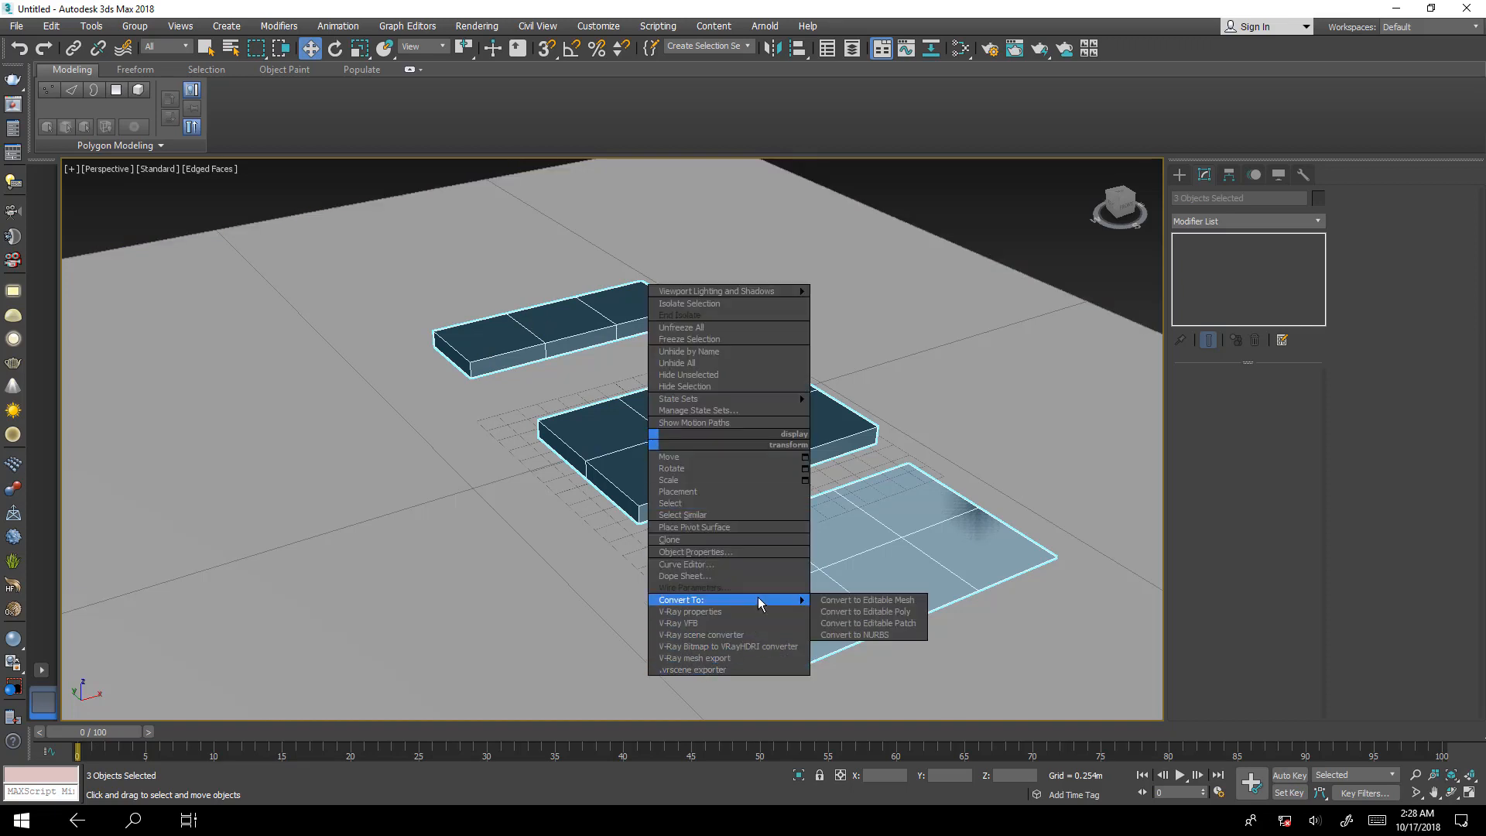
click(886, 615)
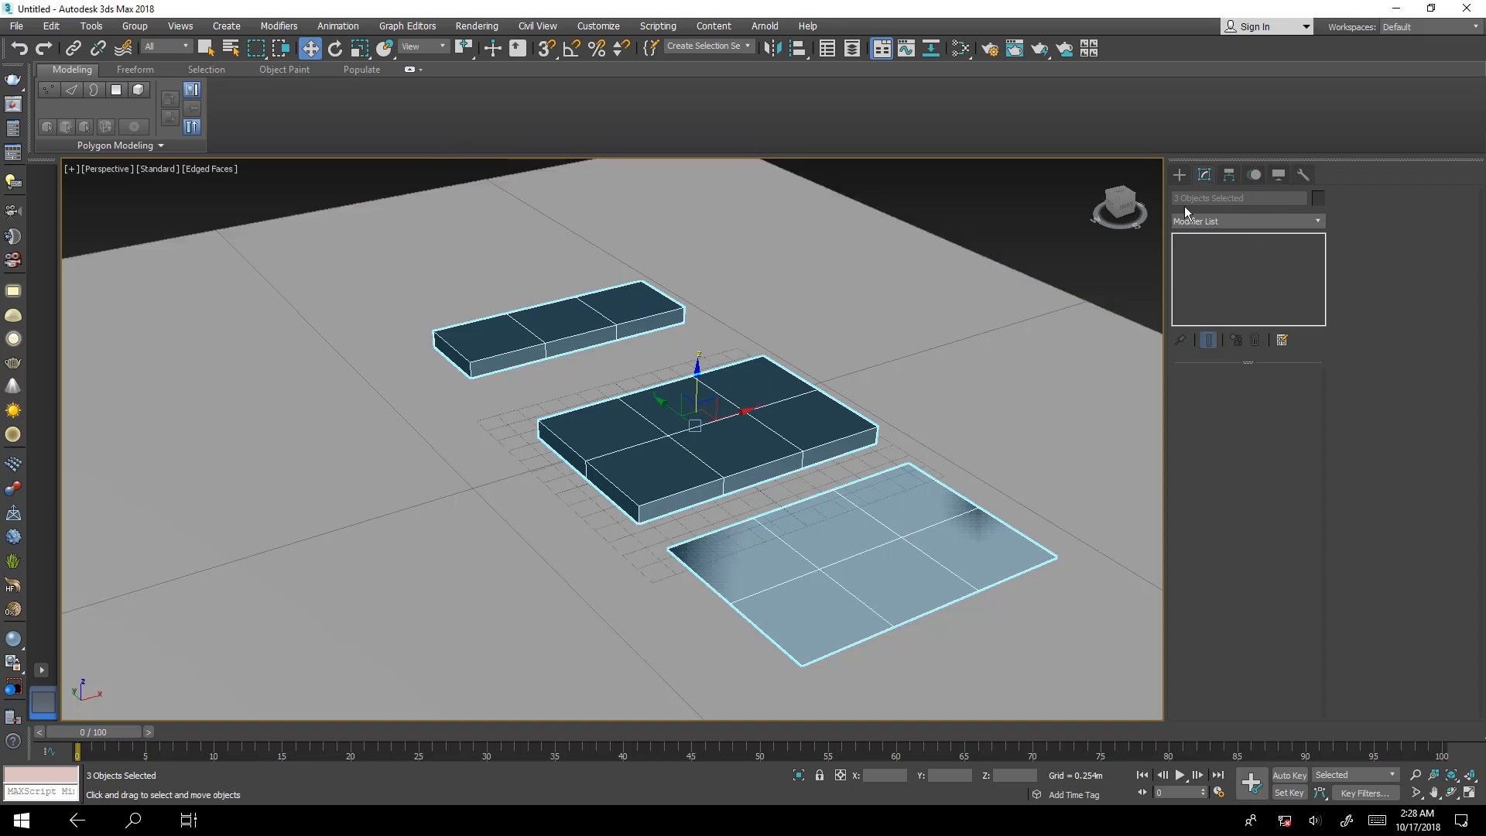
click(815, 368)
Delete the polygons of two adjacent front segments of the middle box, shaping it into an L.
click(705, 440)
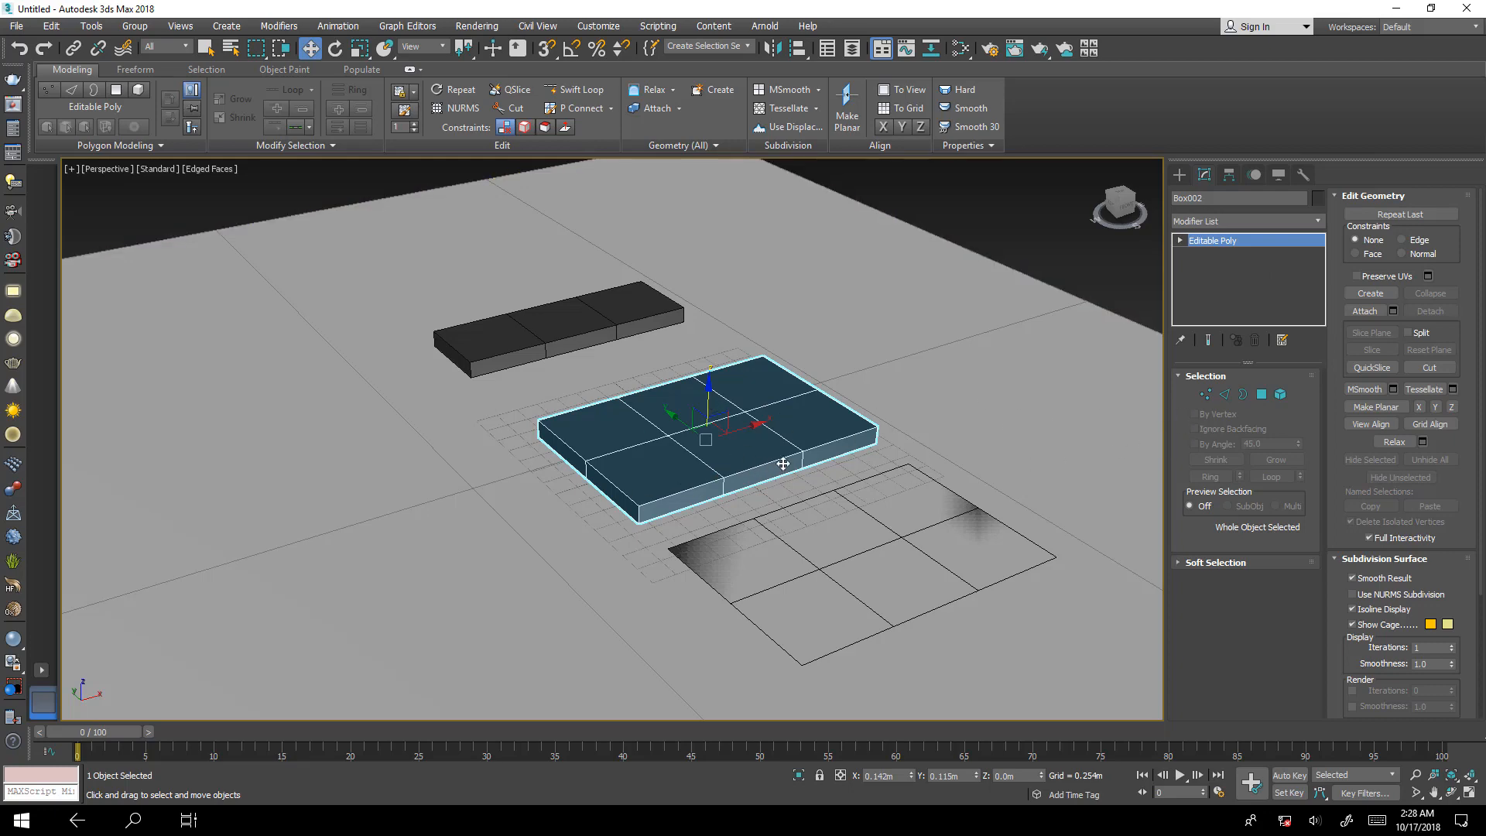
alt+middle_drag(783, 463, 783, 503)
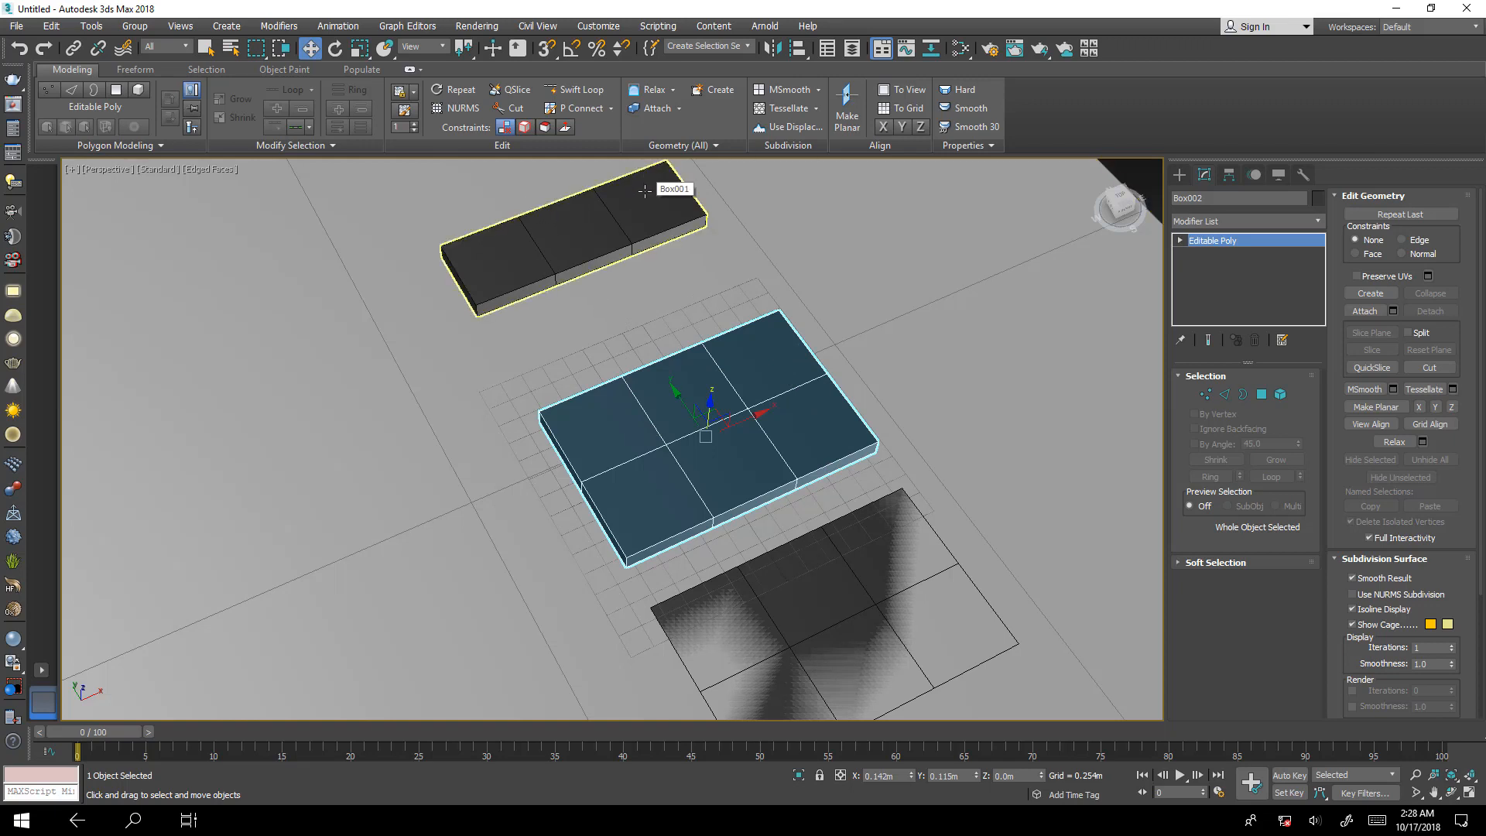
middle_drag(644, 192, 664, 292)
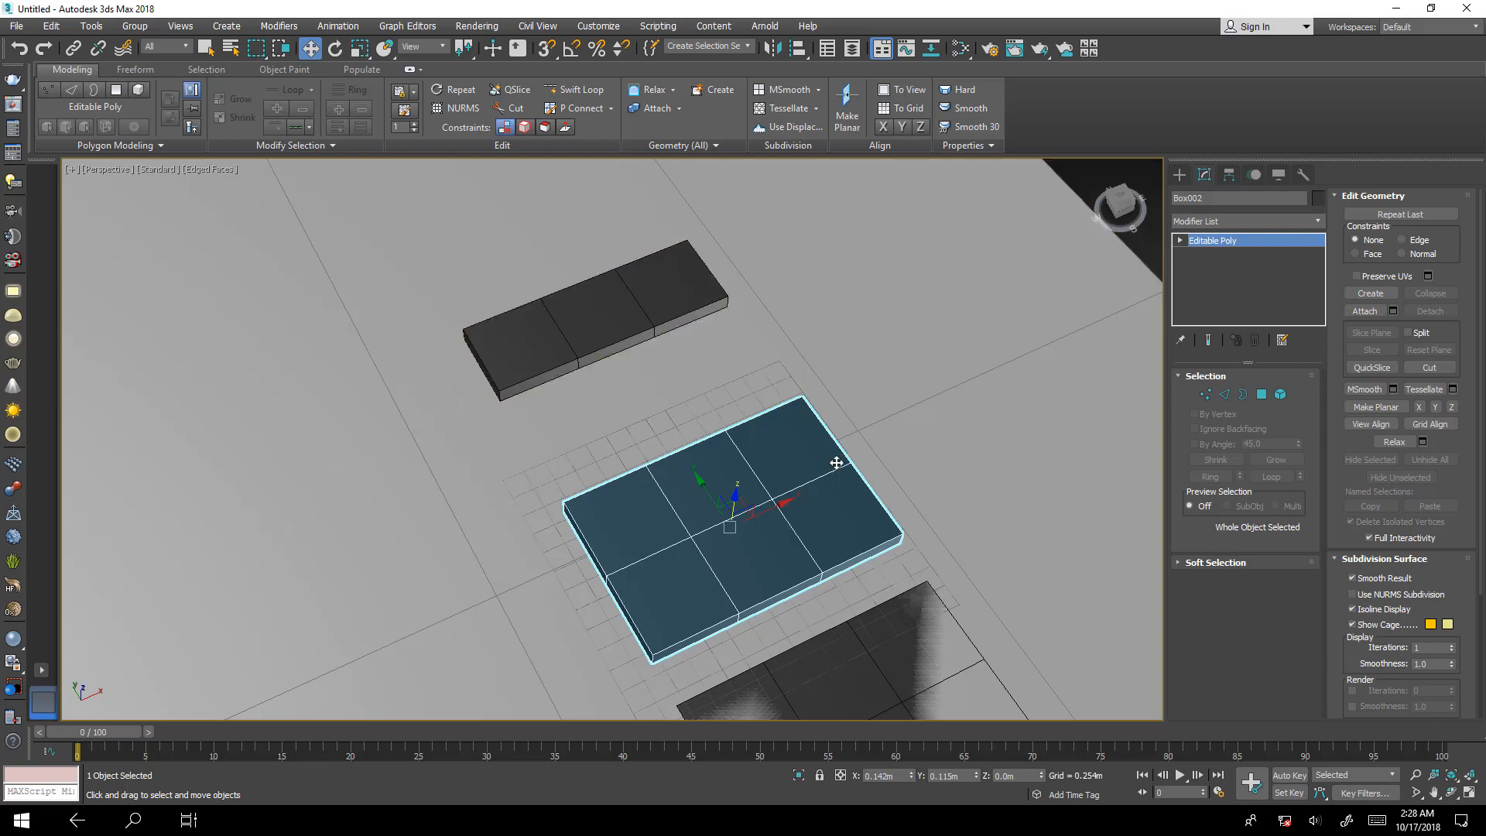
scroll(865, 533, up, 3)
middle_drag(819, 531, 796, 387)
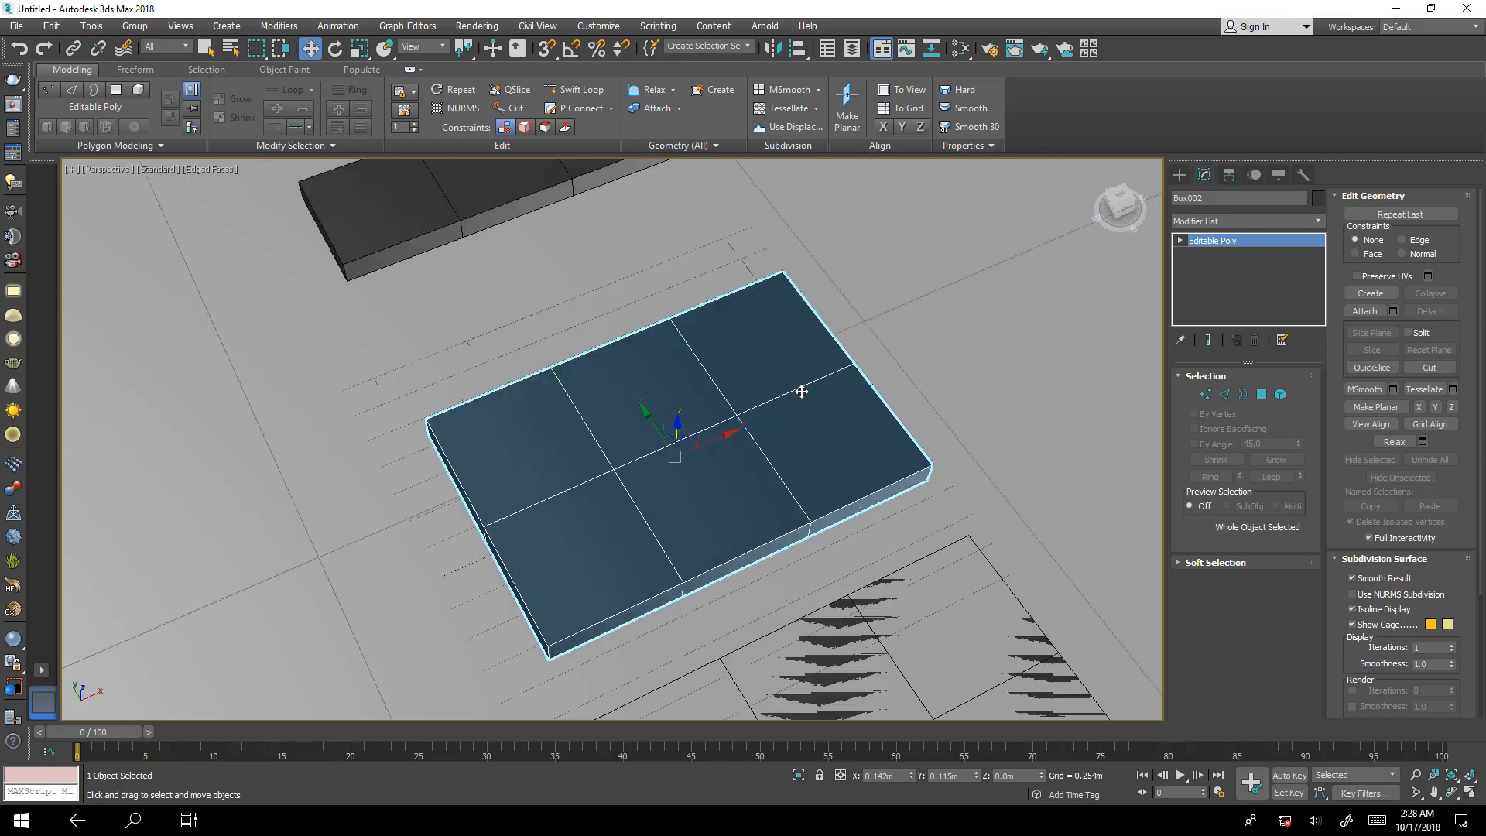
scroll(887, 420, down, 3)
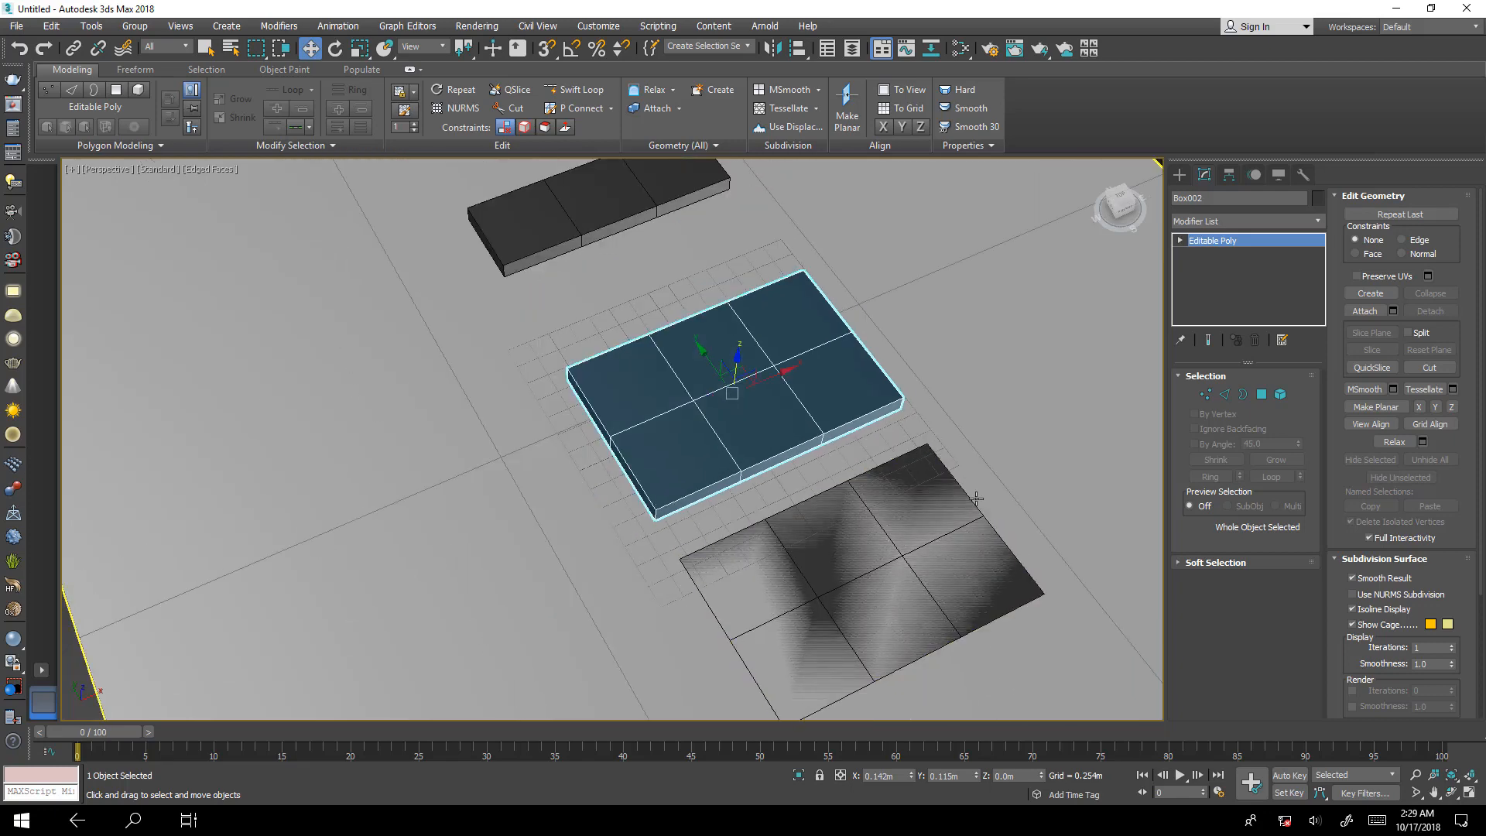
middle_drag(852, 419, 870, 503)
middle_drag(719, 547, 726, 491)
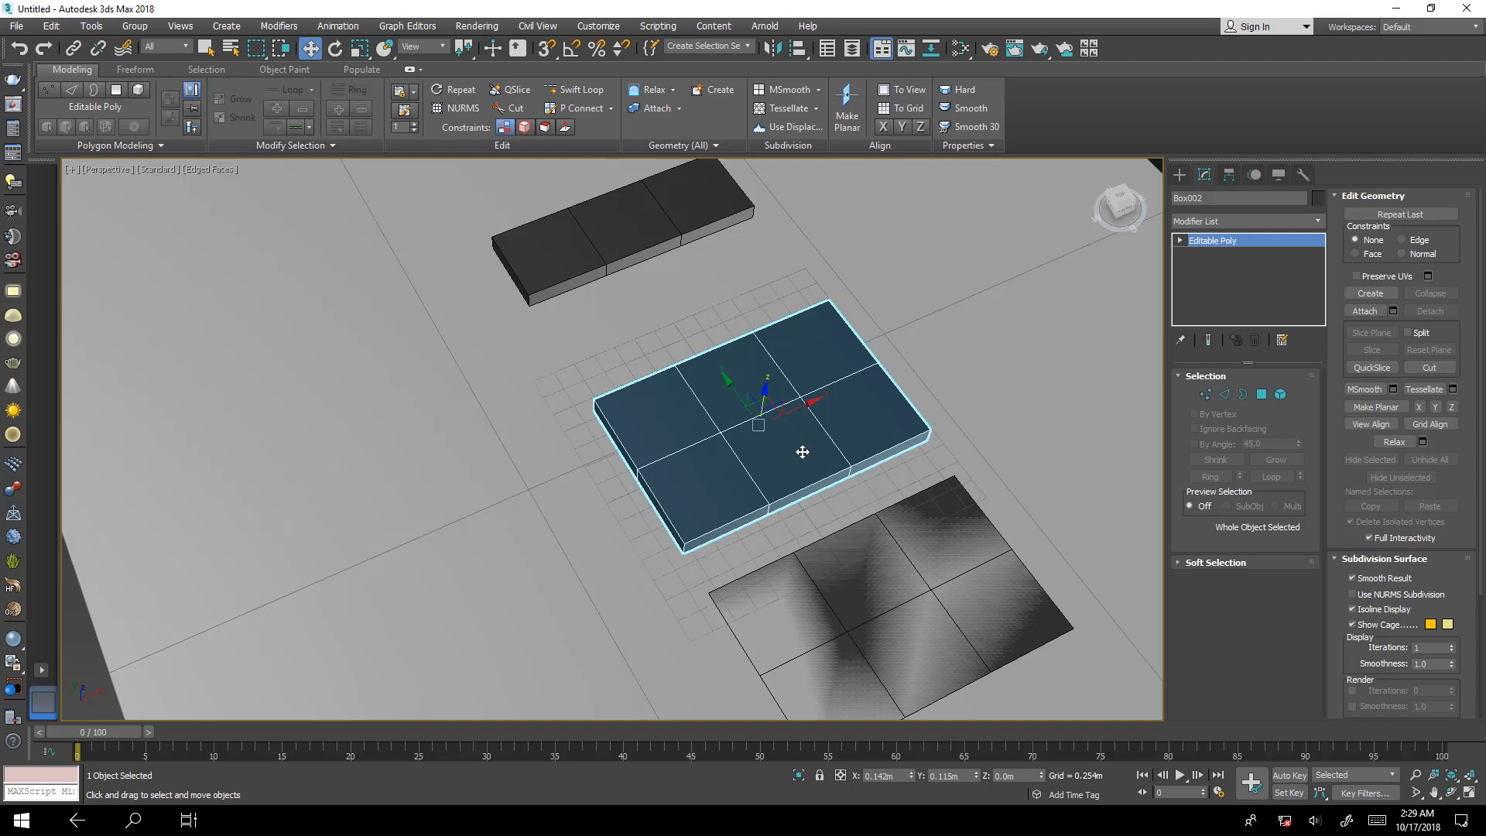
click(1261, 394)
alt+middle_drag(903, 568, 804, 568)
drag(664, 503, 611, 501)
alt+middle_drag(728, 573, 779, 516)
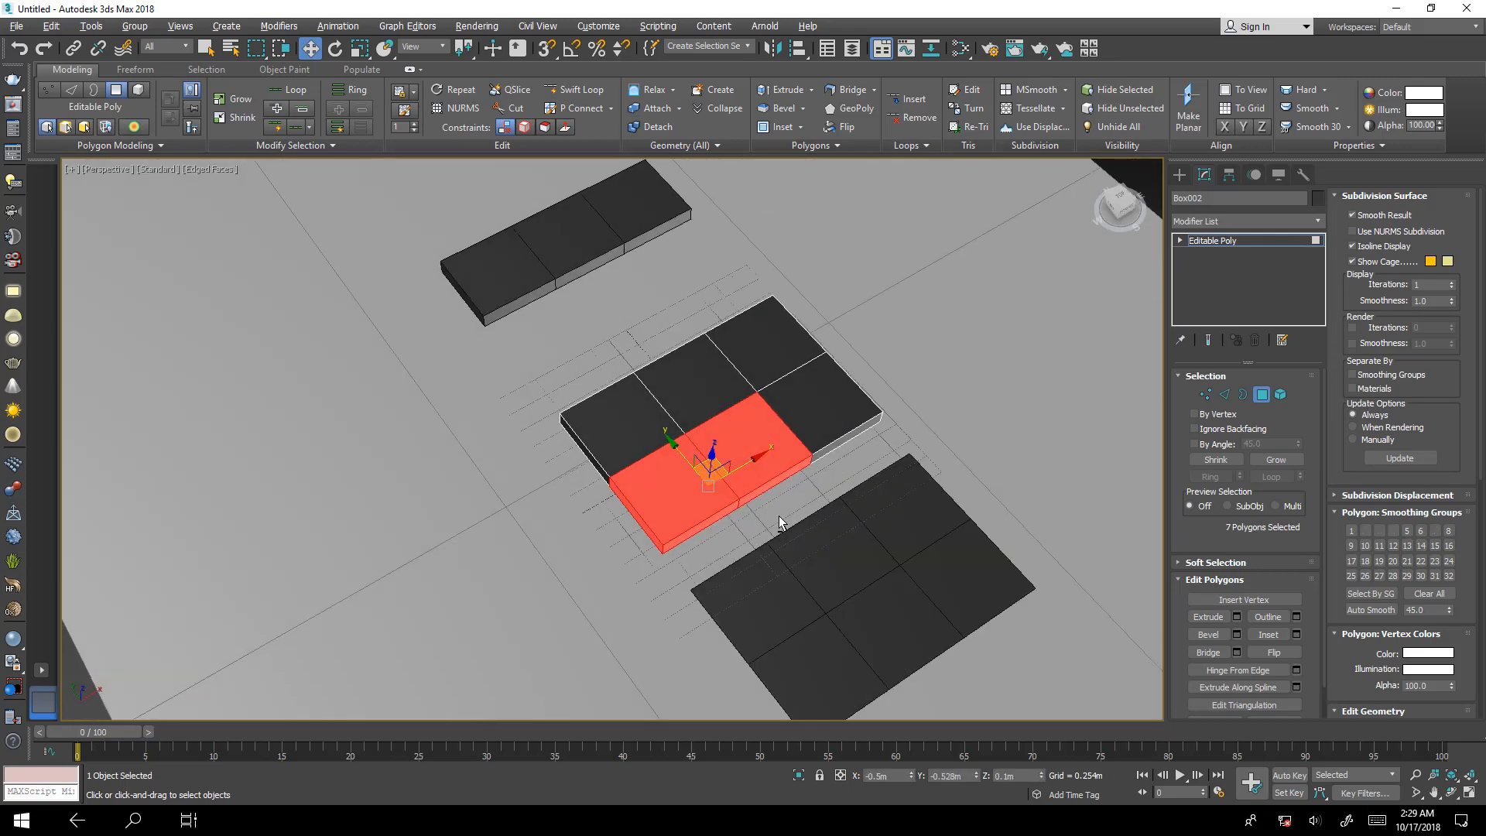
key(Delete)
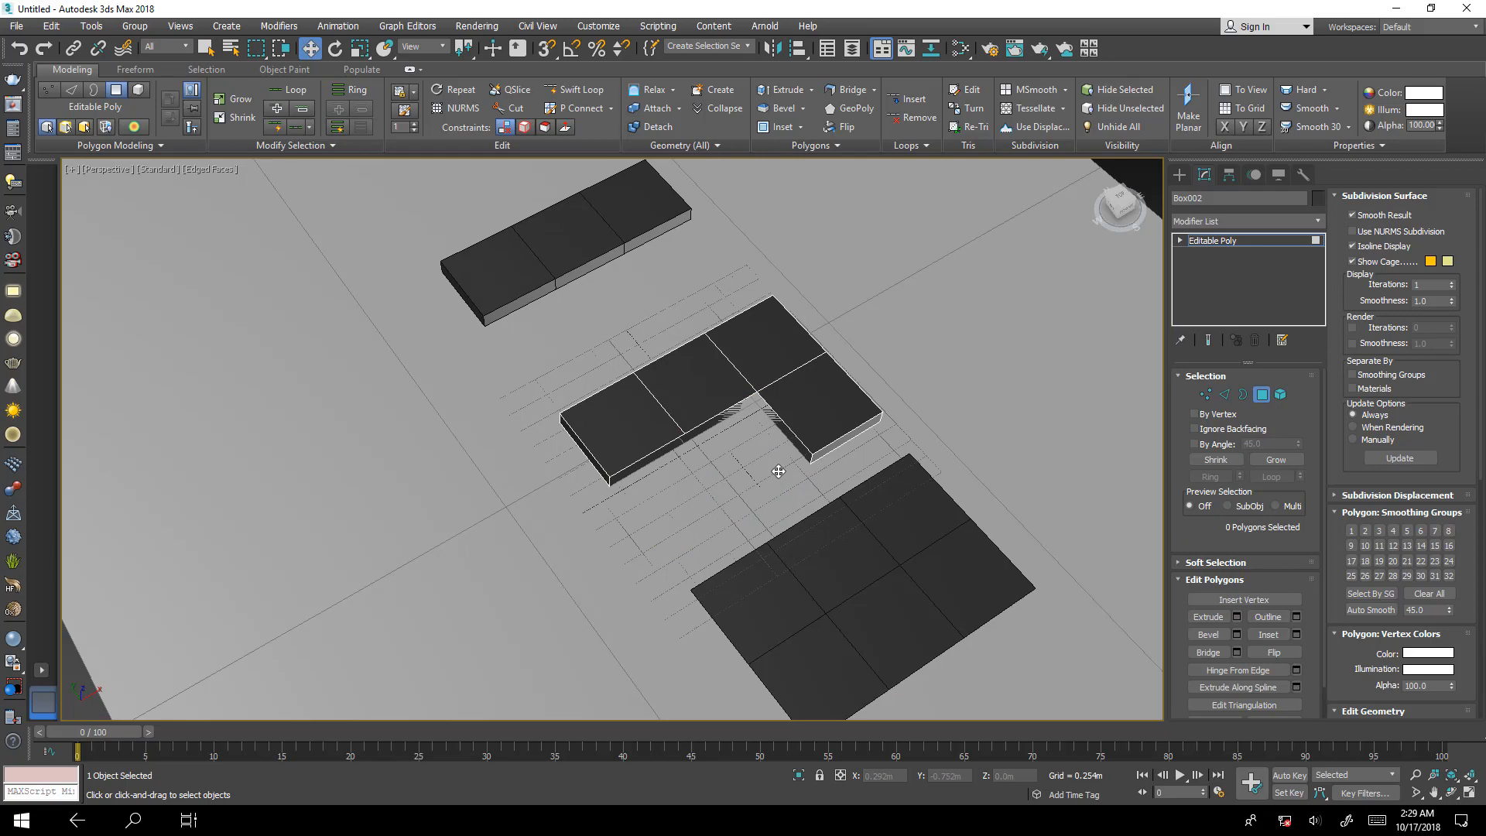
Try to cap the whole open border along the inner corner of the L-shaped slab in one go.
alt+middle_drag(724, 495, 748, 434)
scroll(747, 433, up, 6)
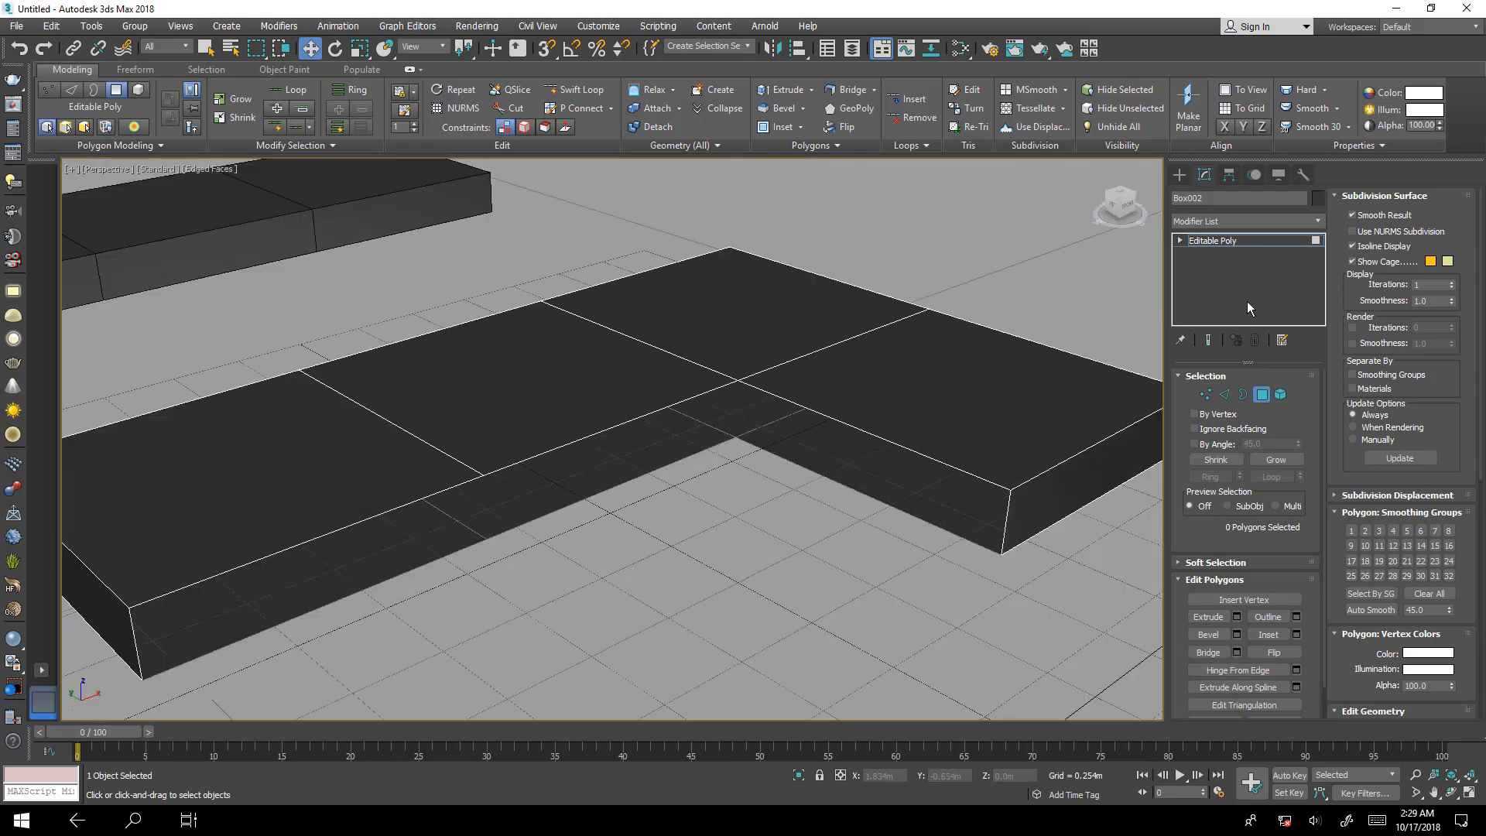
click(1242, 394)
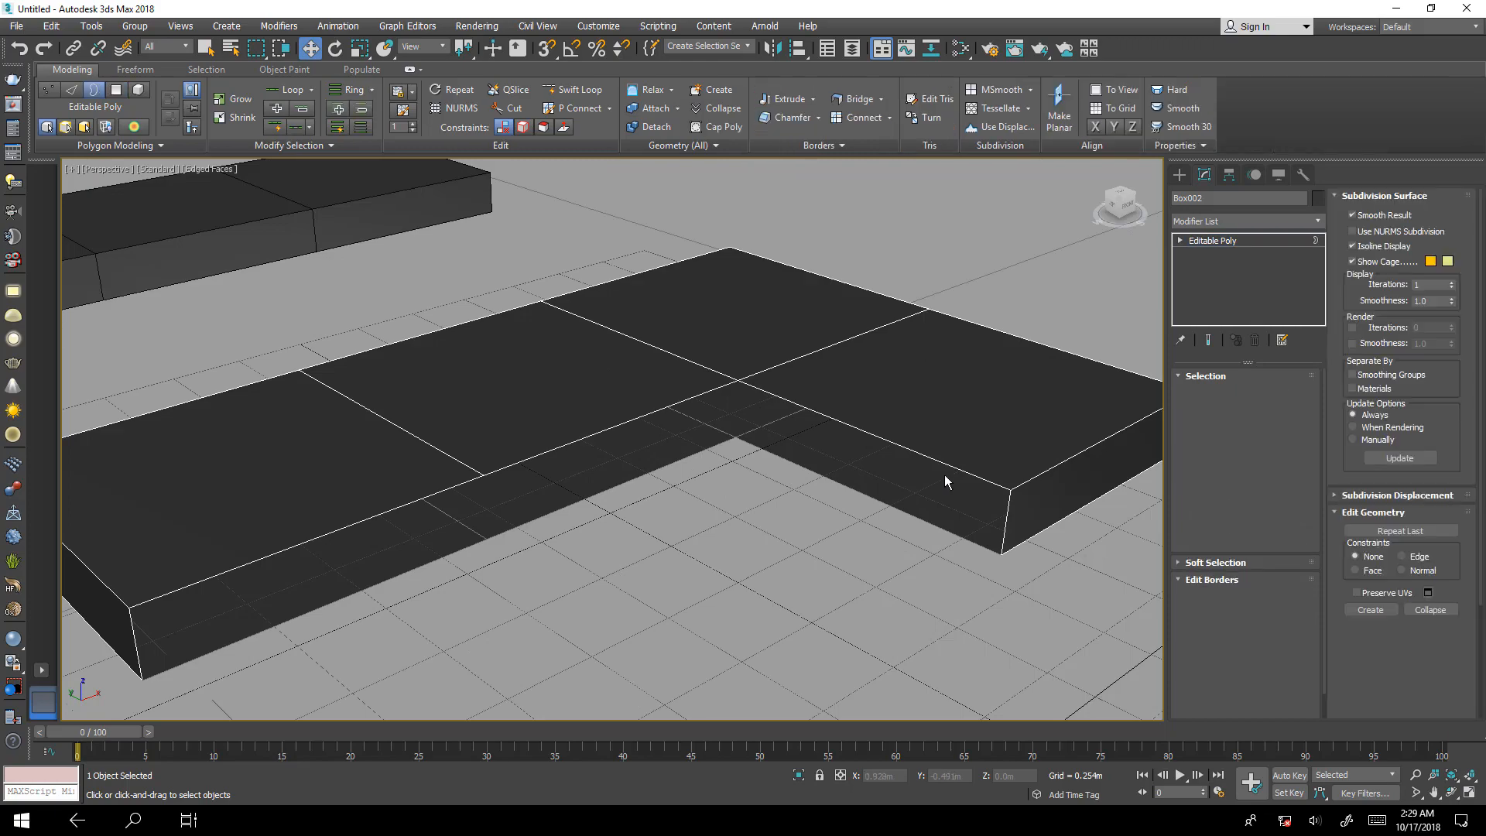
click(930, 461)
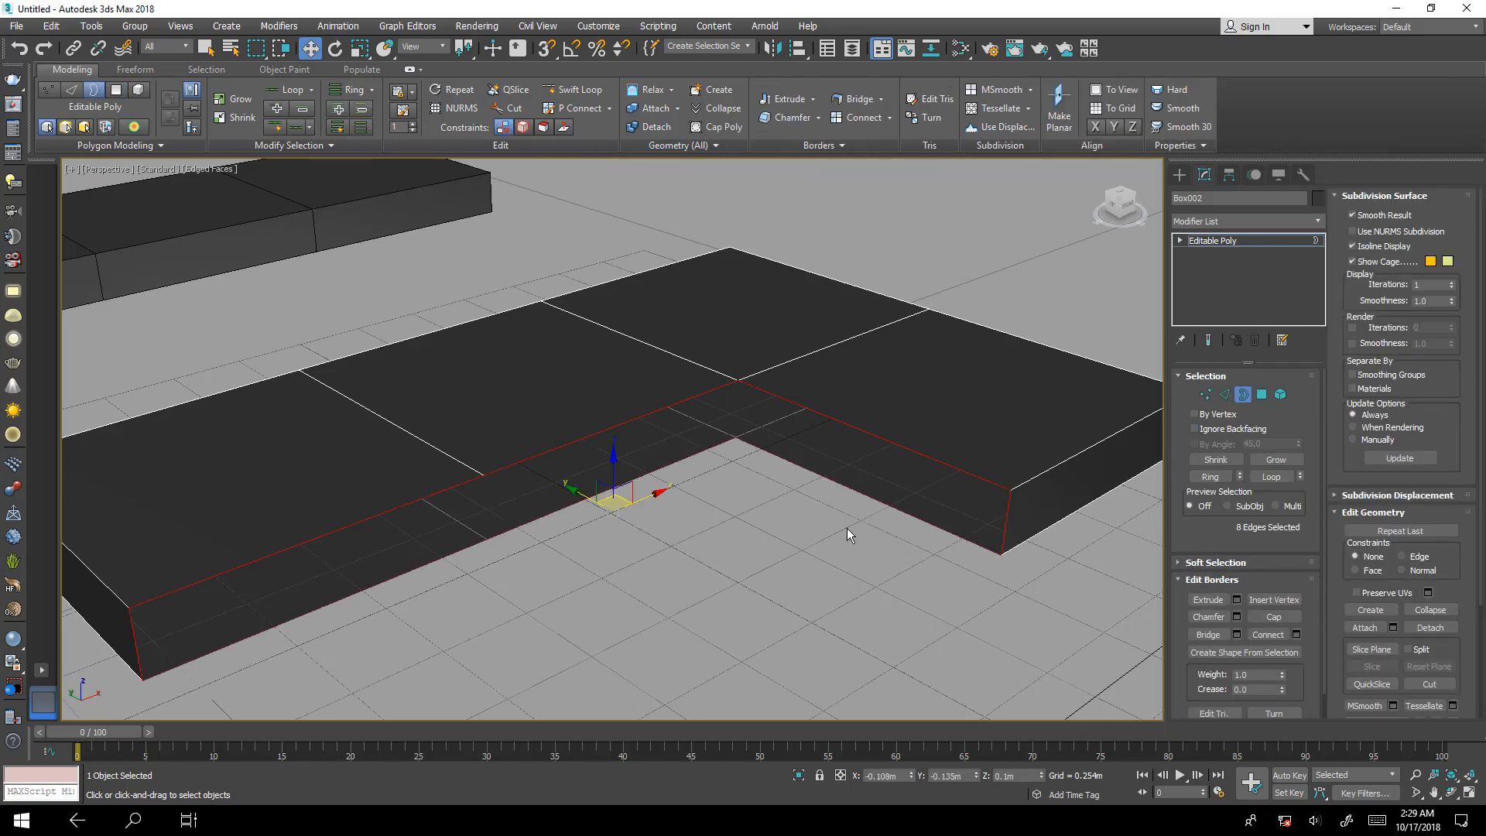
alt+middle_drag(846, 527, 732, 400)
click(1273, 616)
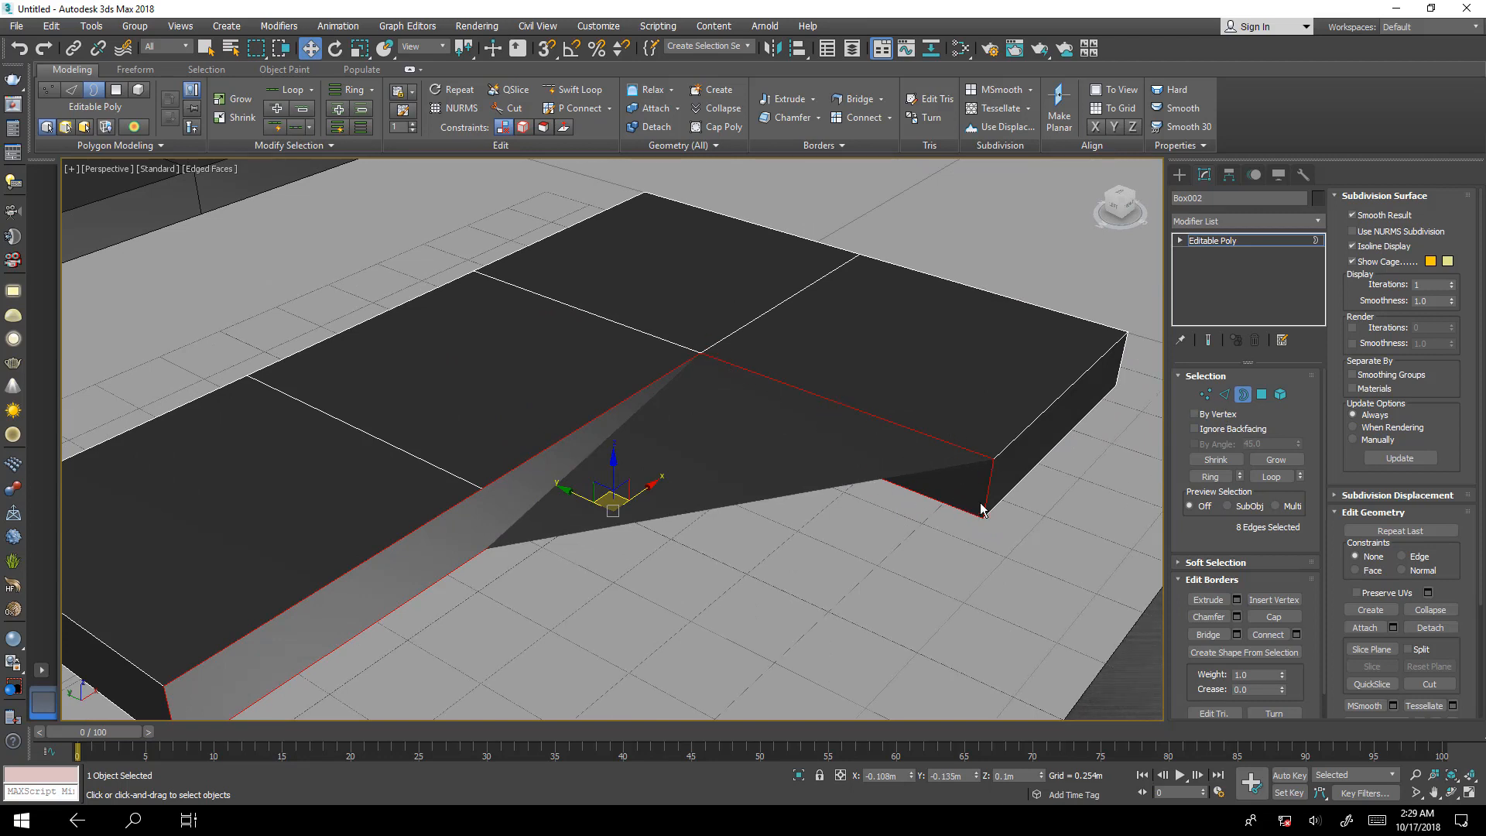
key(ctrl+z)
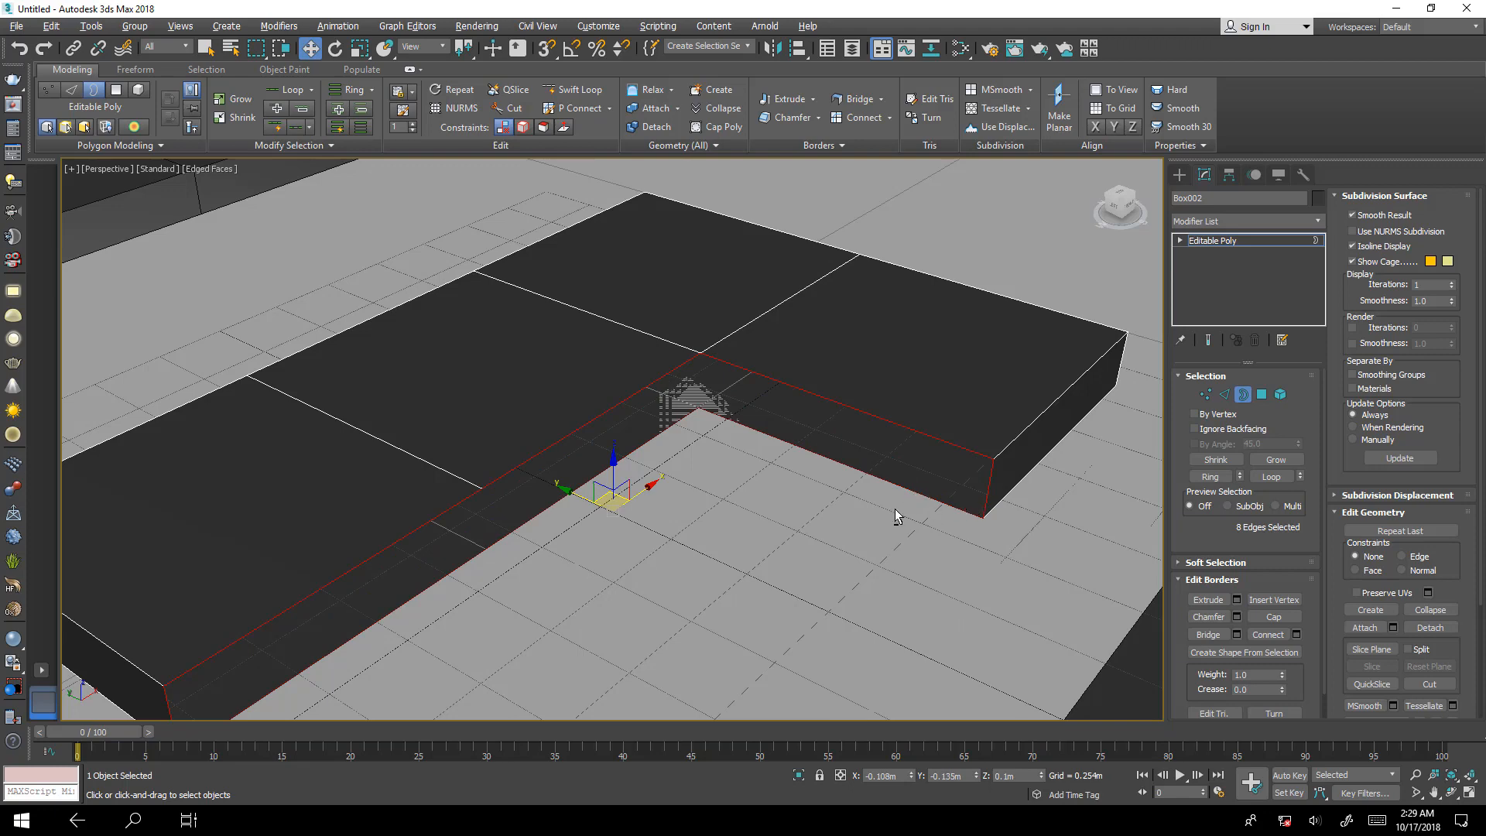
Isolate the L-shaped slab and bridge the upper and lower edges of its middle segment on the inner side.
alt+middle_drag(895, 514, 749, 495)
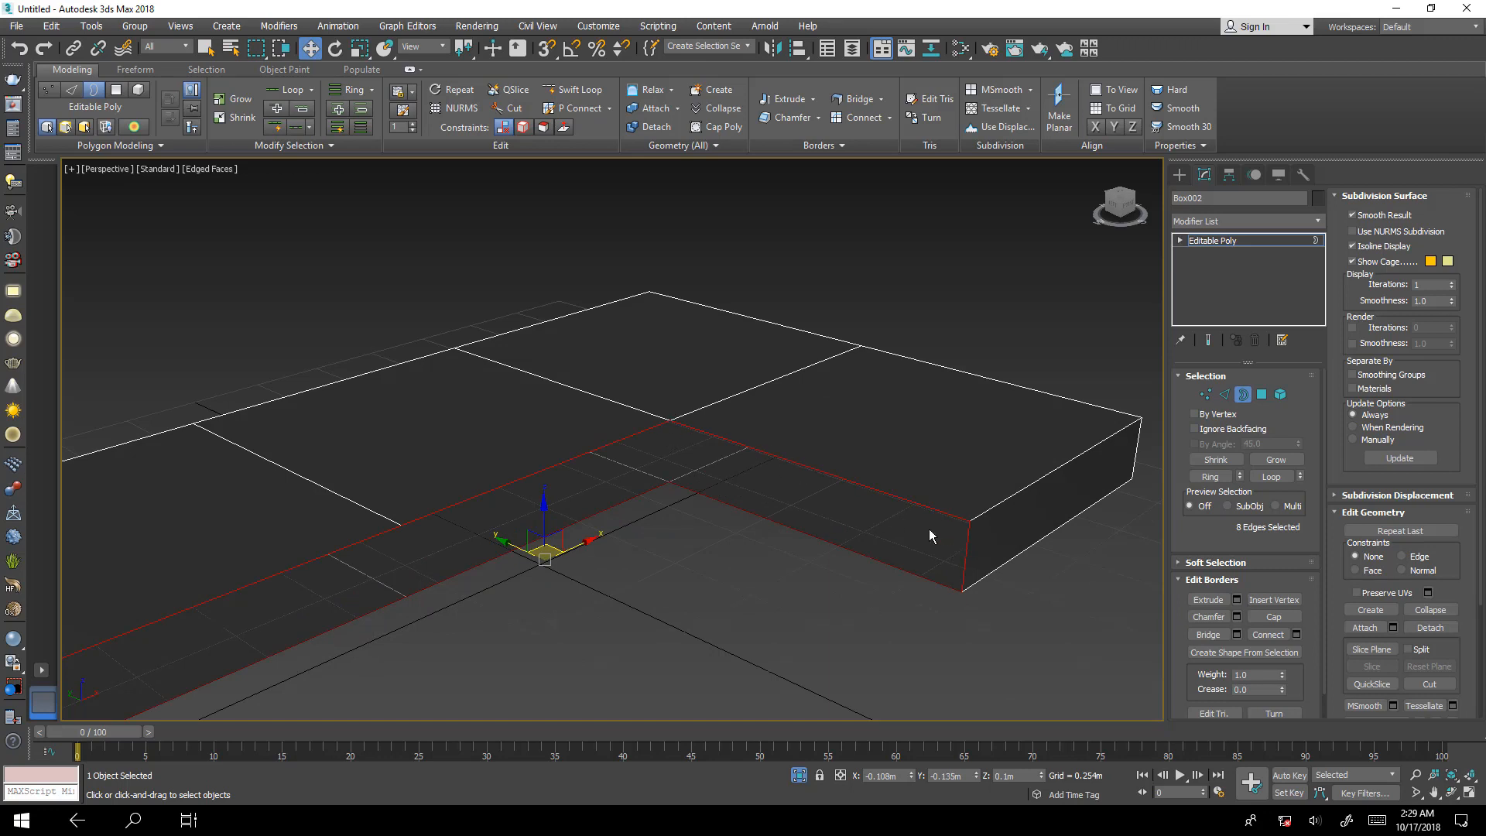
alt+middle_drag(911, 588, 713, 546)
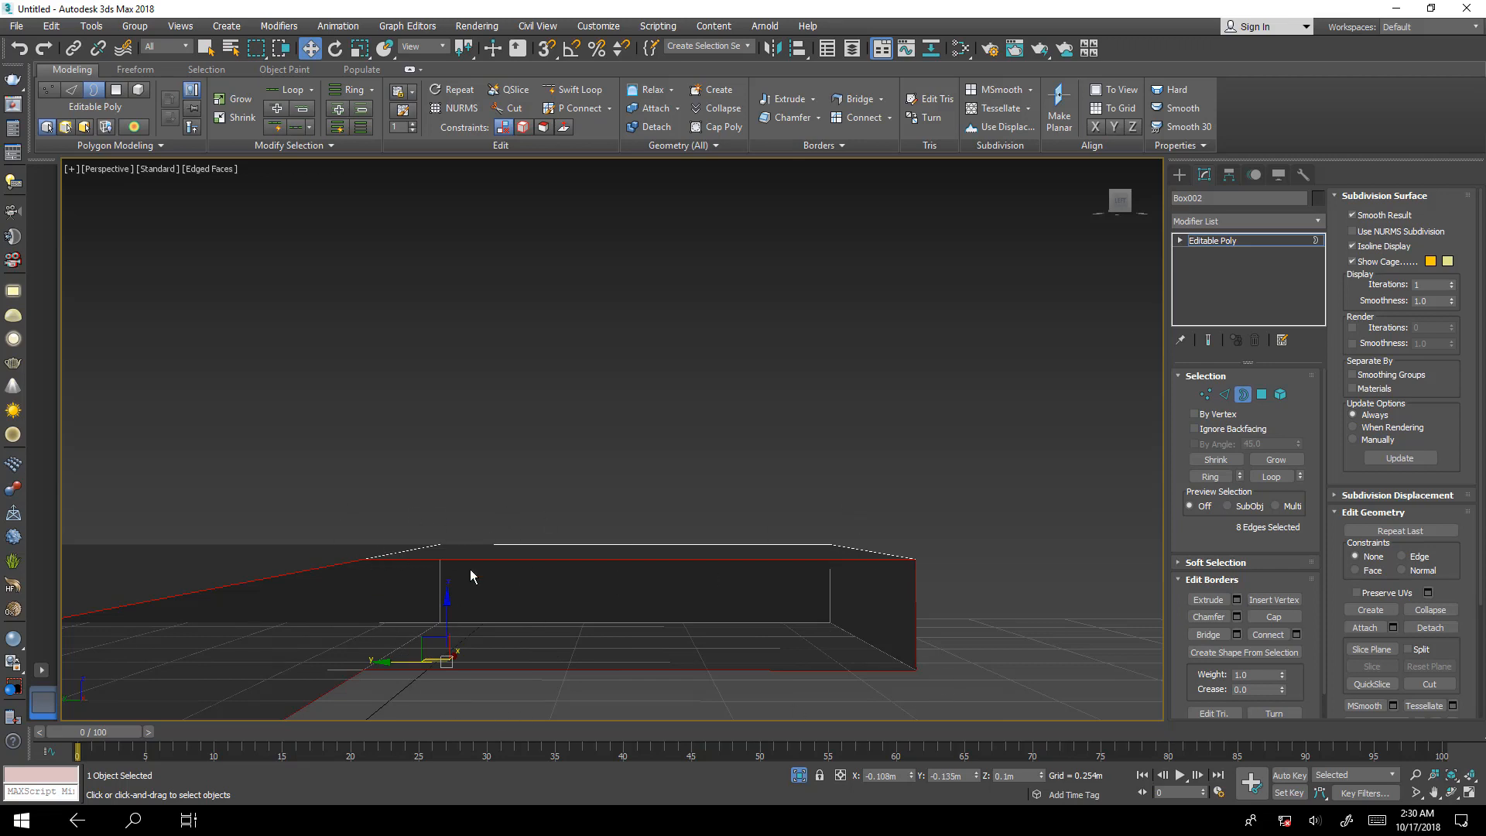
alt+middle_drag(684, 612, 651, 552)
scroll(756, 431, down, 3)
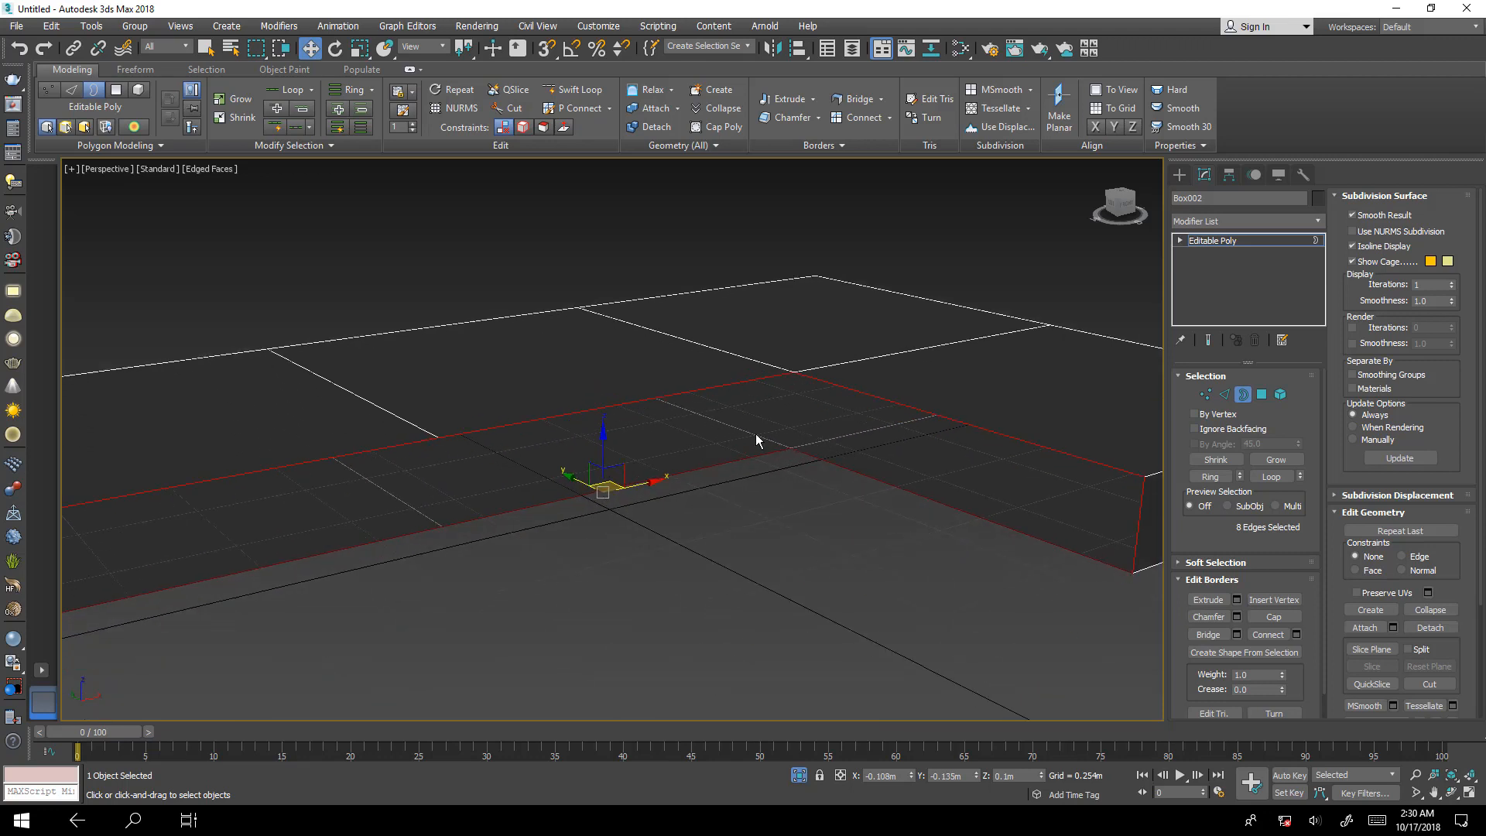
scroll(817, 457, down, 2)
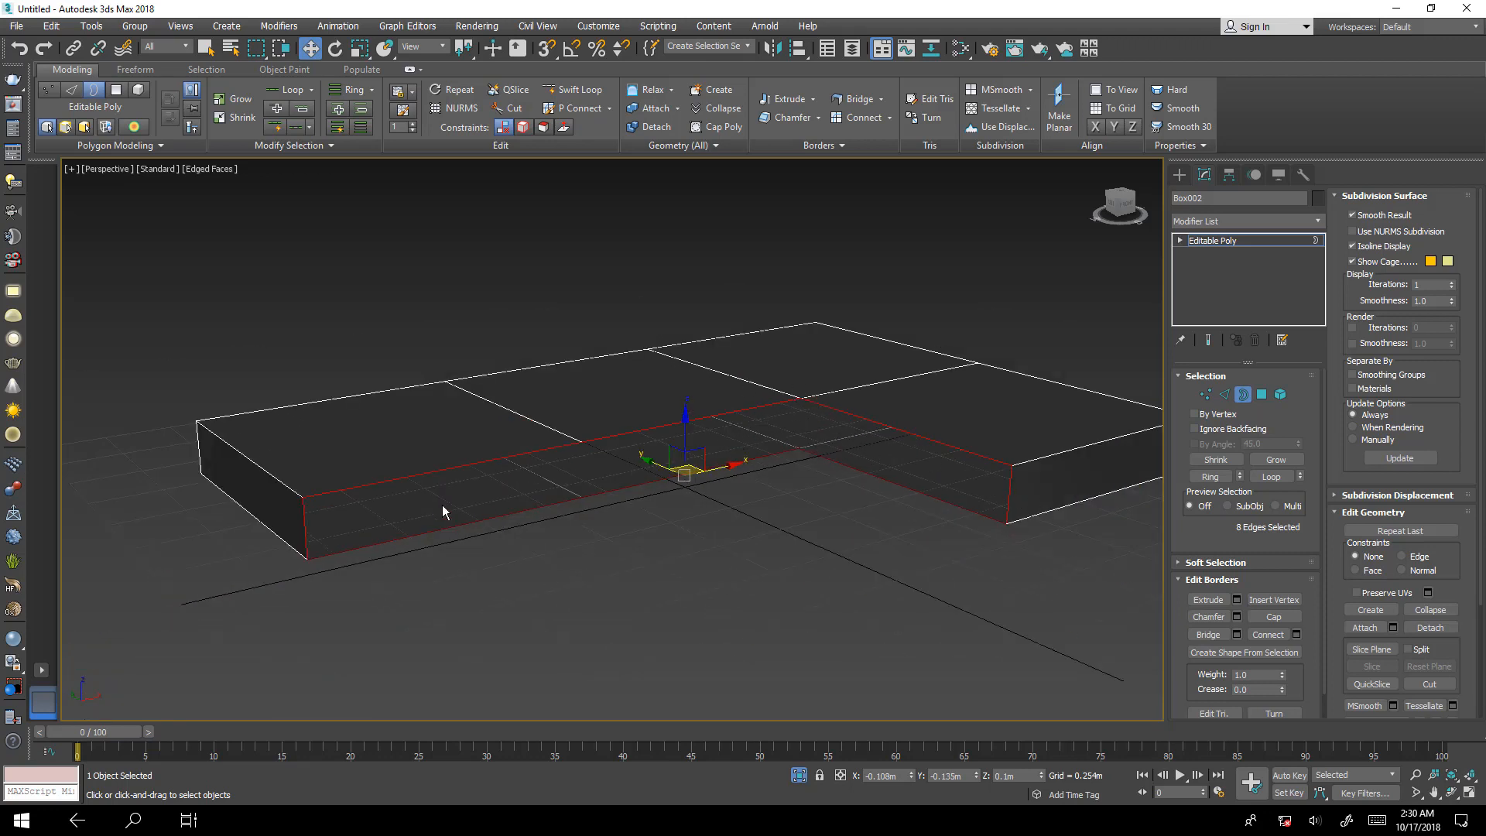
click(1224, 394)
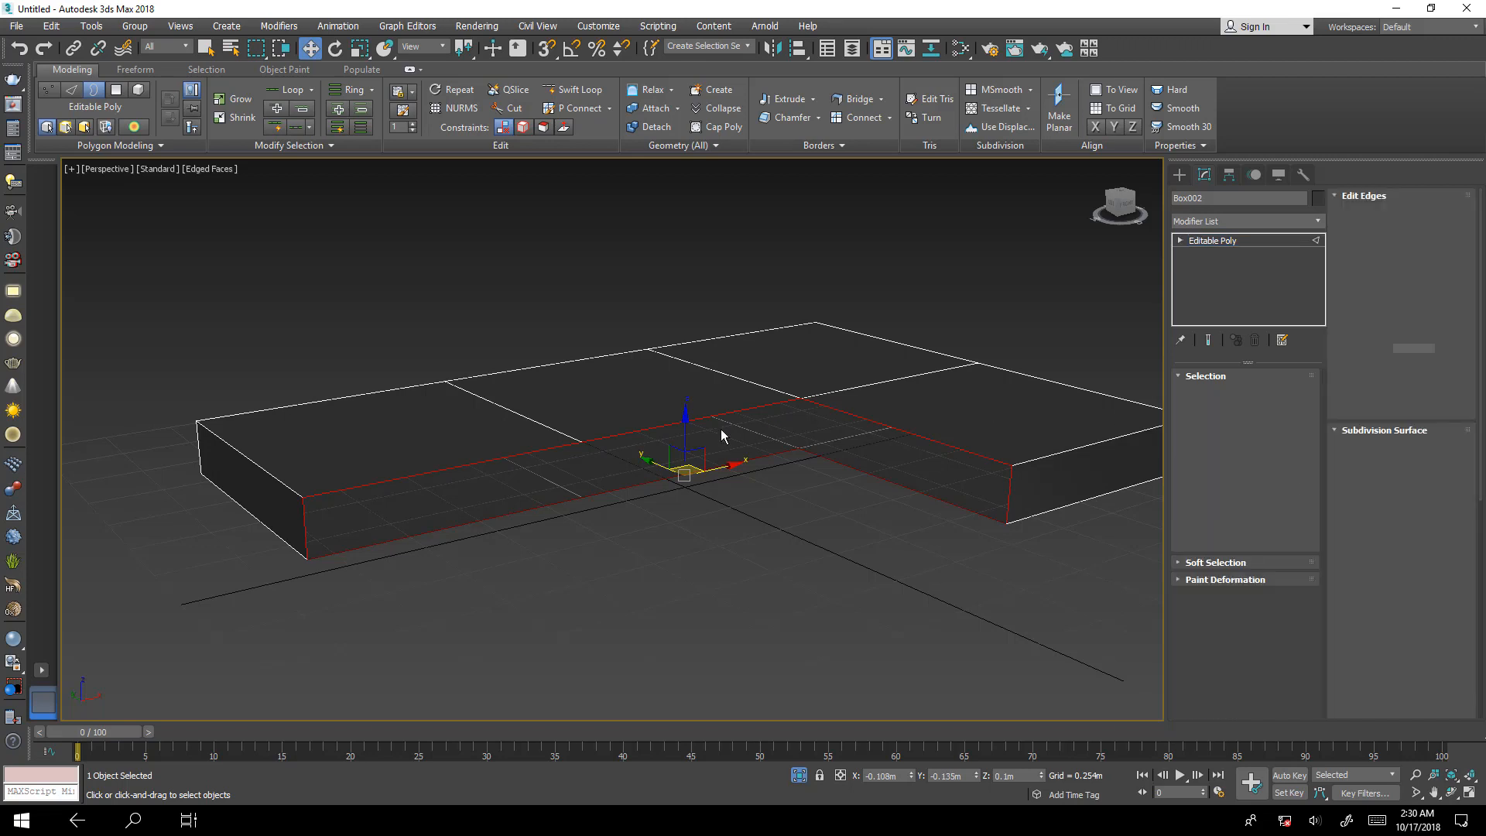
click(657, 426)
ctrl+click(671, 479)
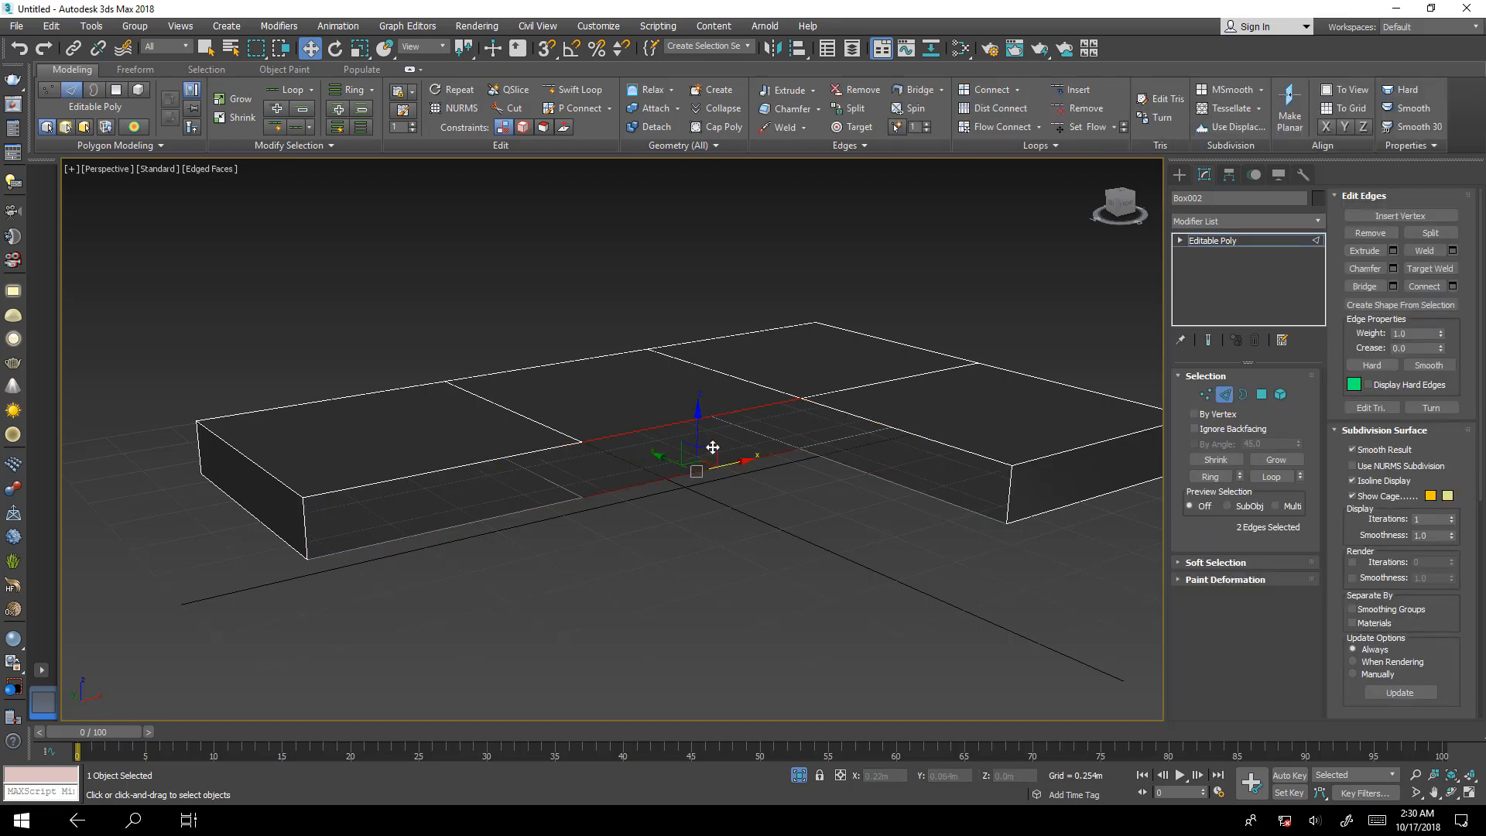
click(1362, 287)
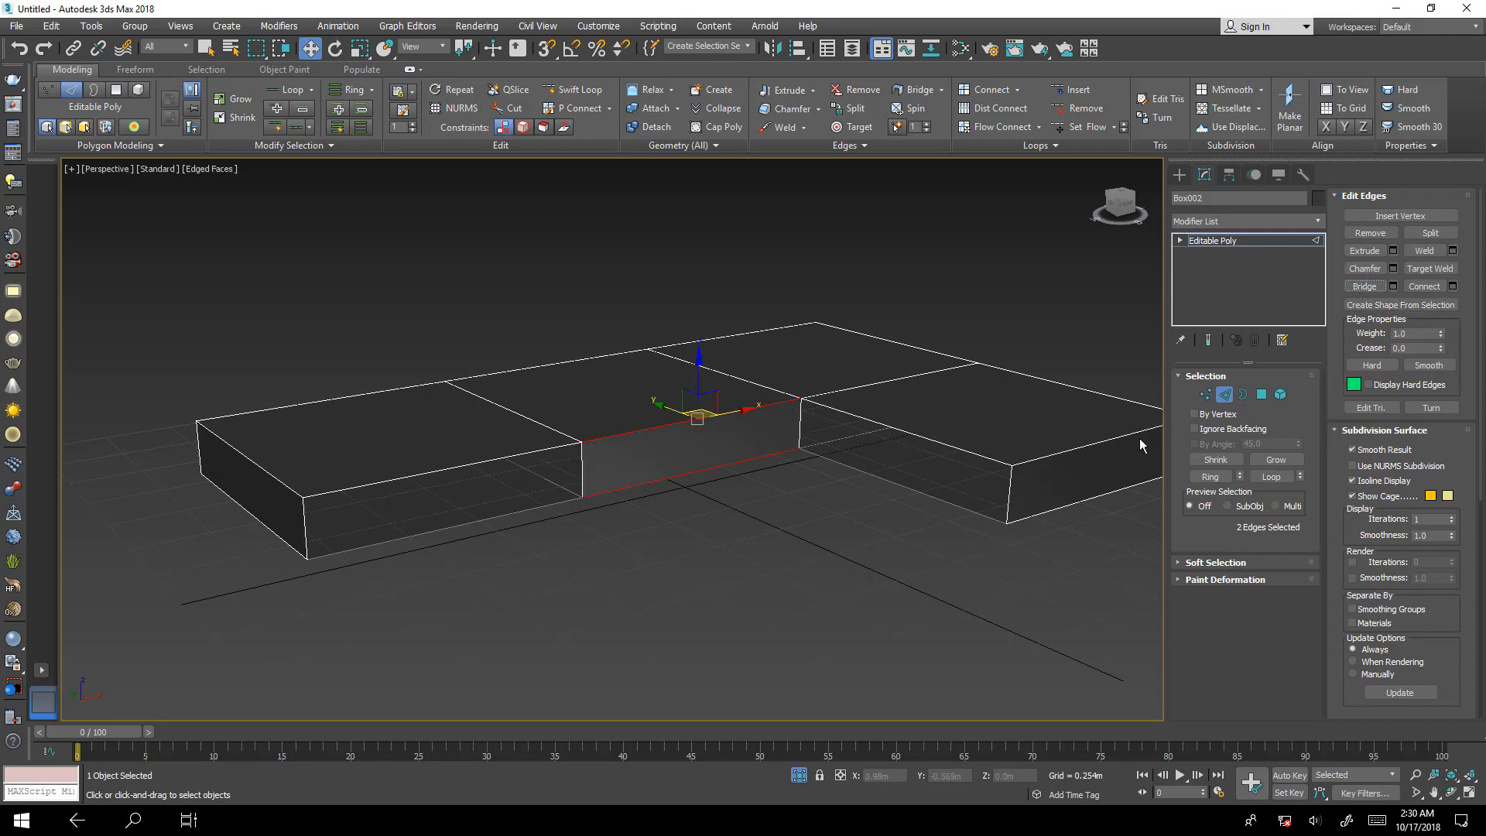
Cap the two remaining open borders on the inner sides of the L-shaped slab and end its isolation.
click(1243, 394)
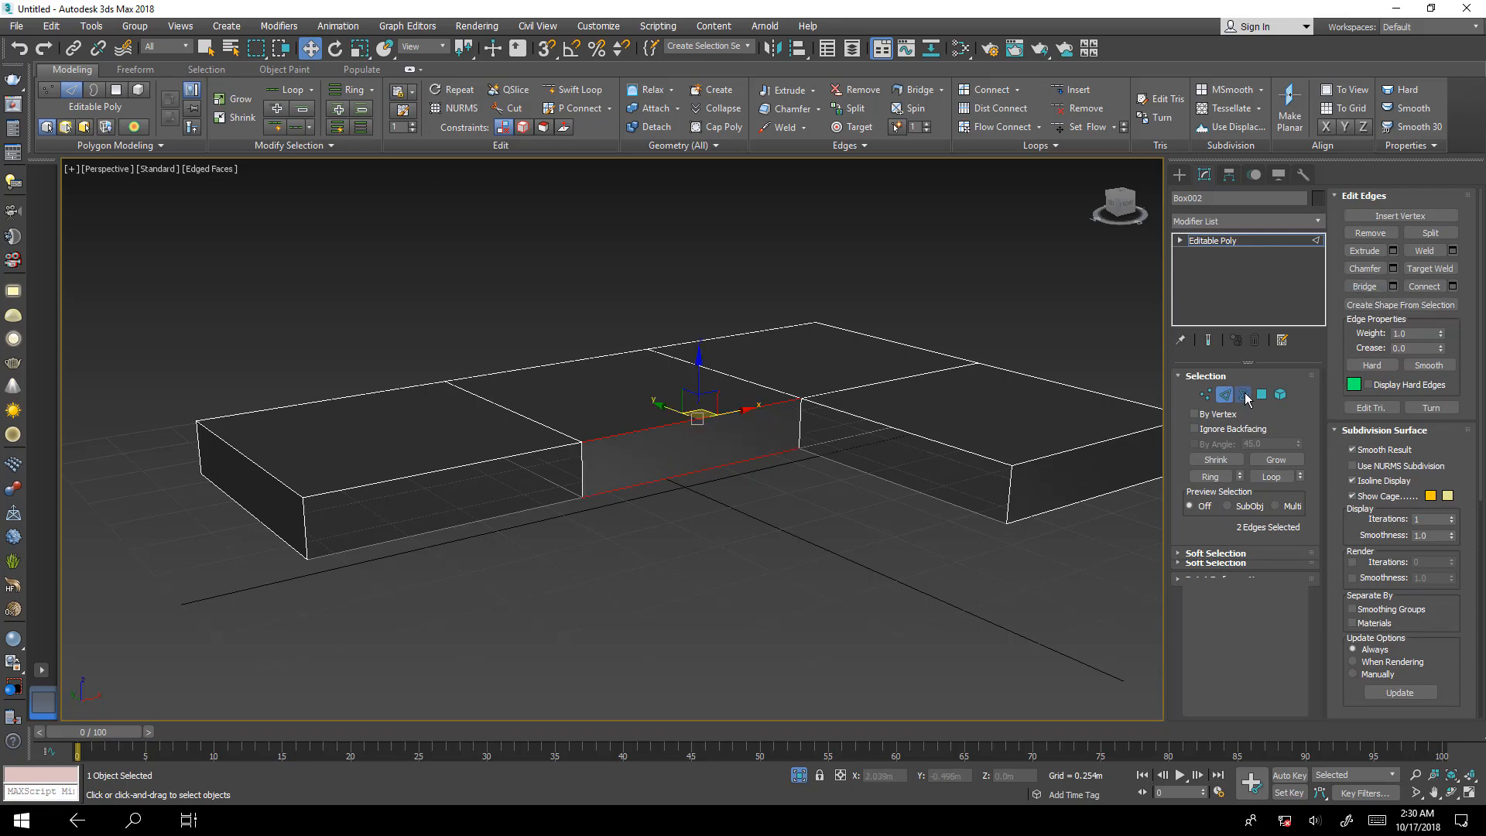
click(848, 418)
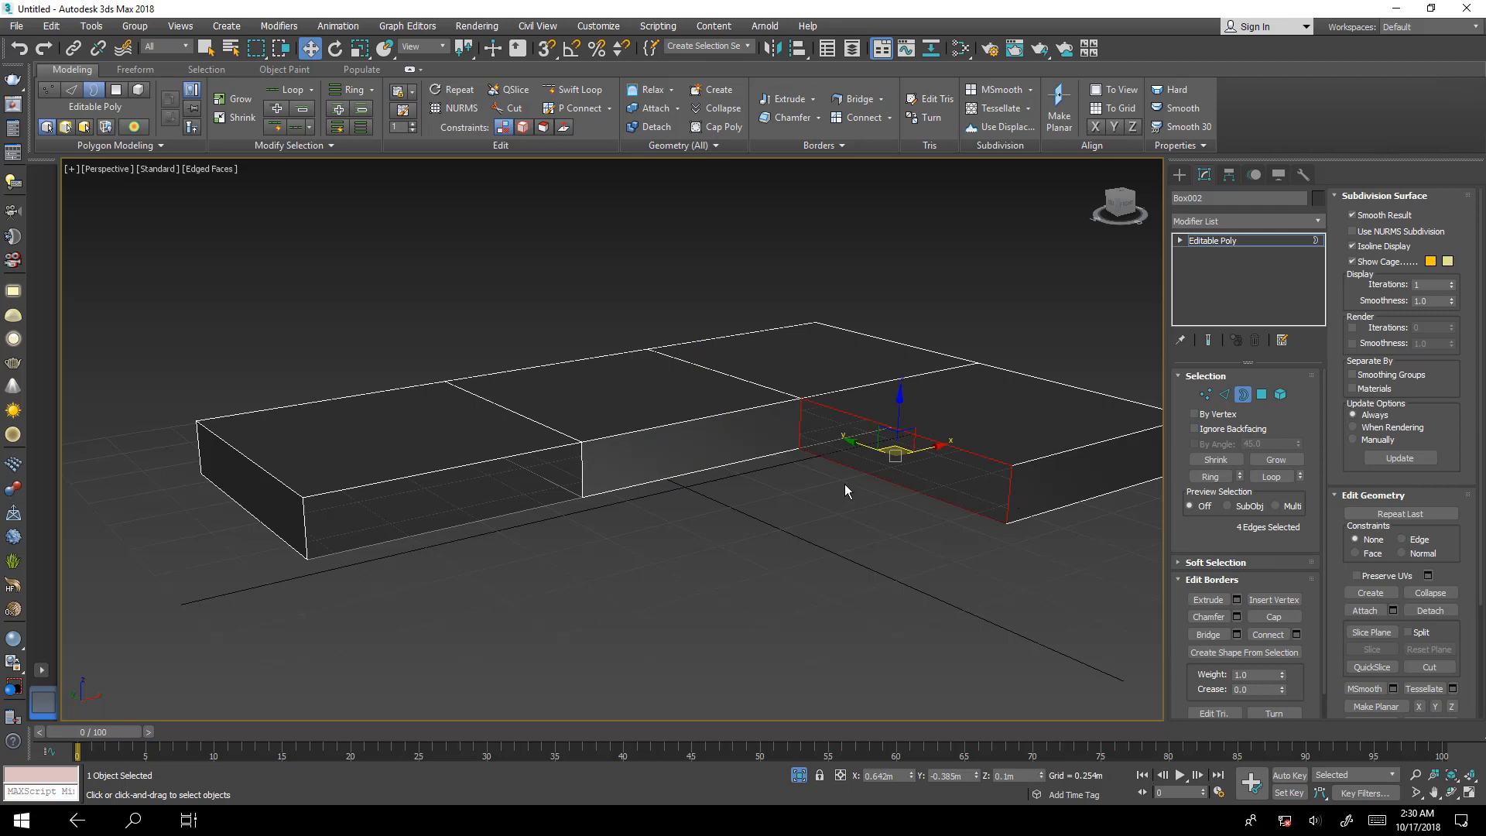
ctrl+click(462, 464)
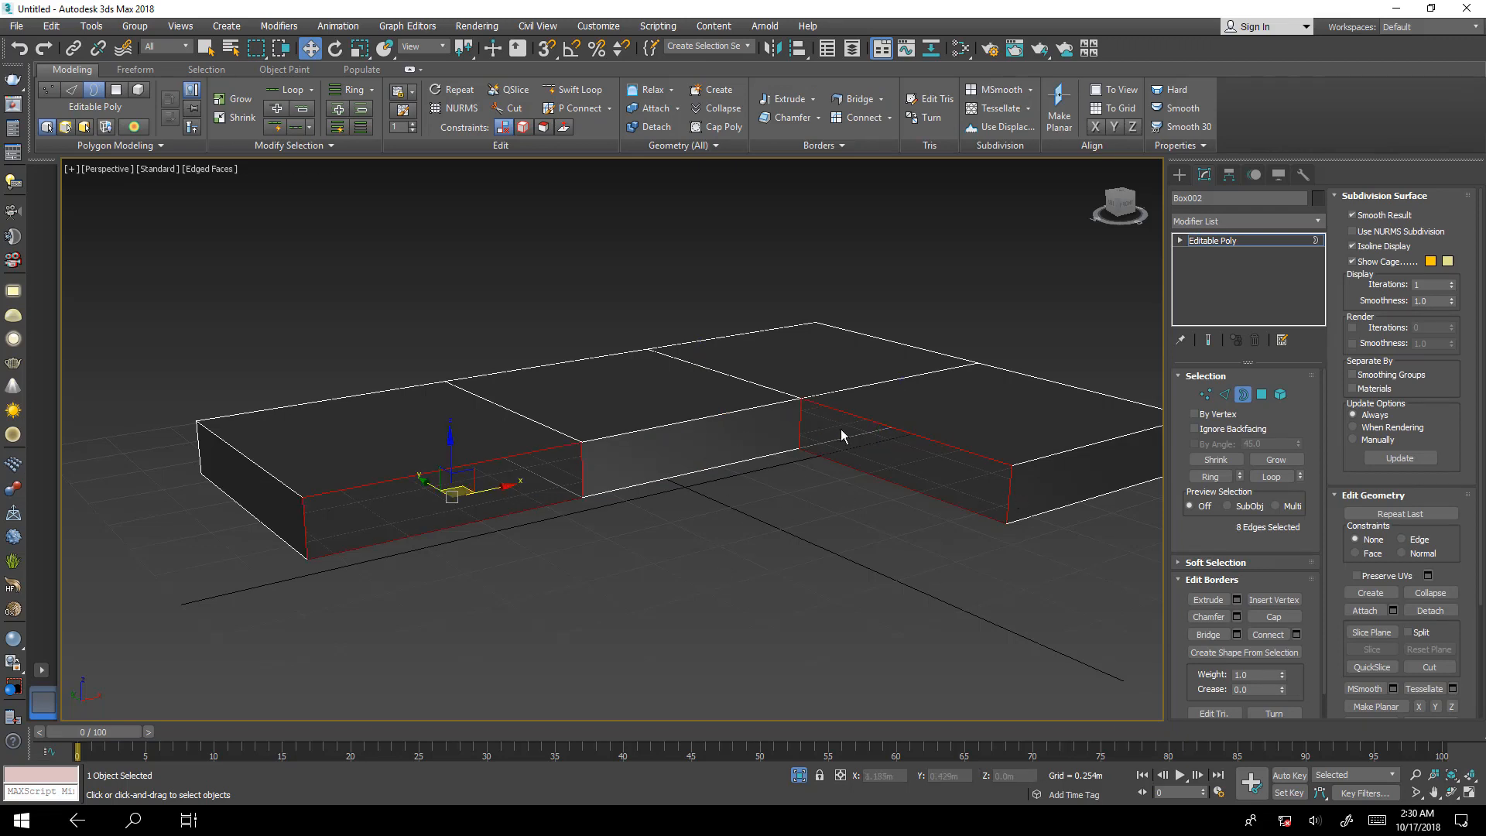
click(1294, 619)
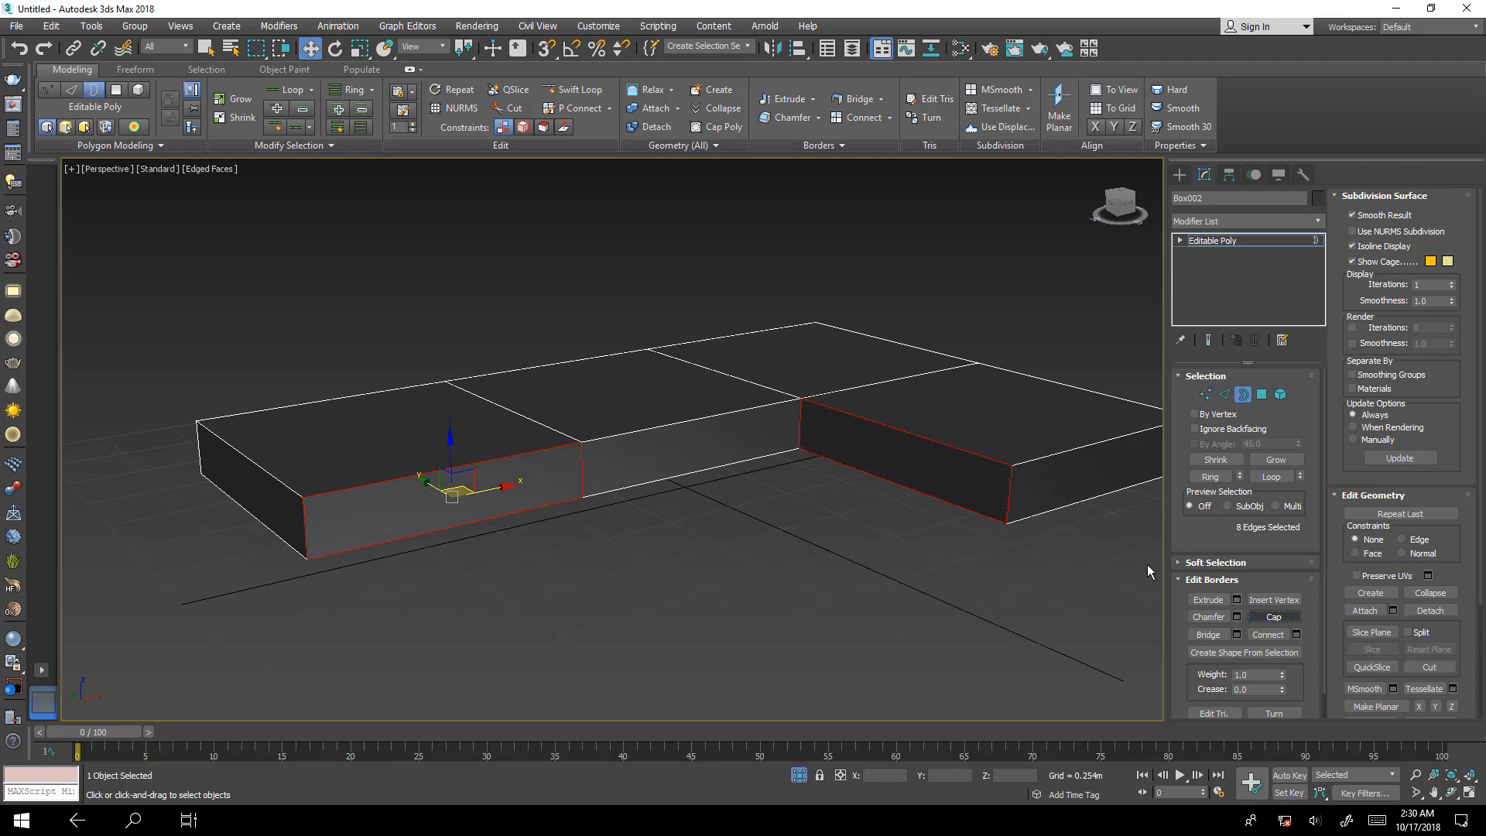
alt+middle_drag(866, 441, 631, 534)
click(800, 776)
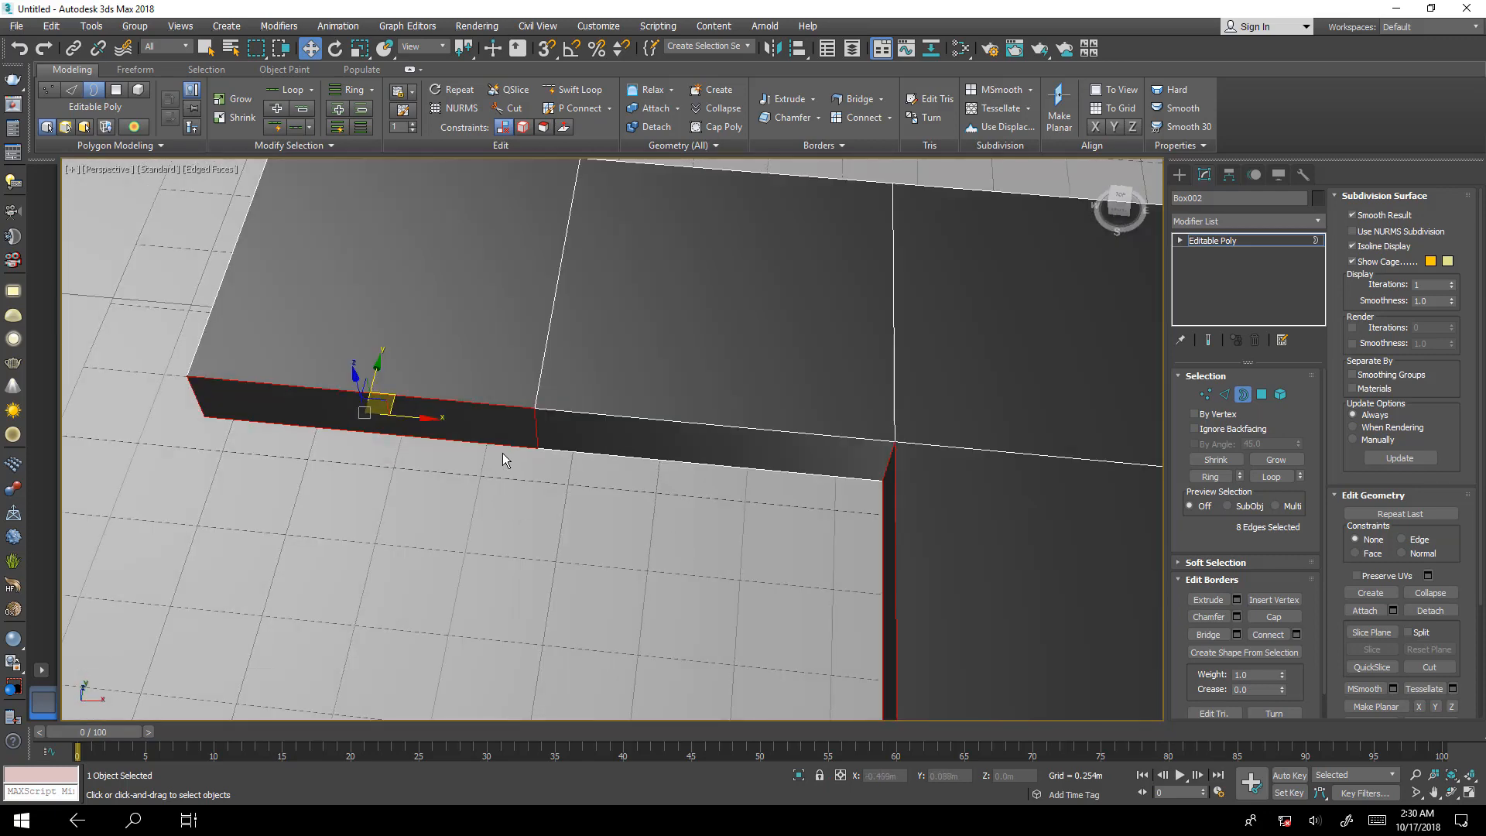
Finish sub-object editing of the capped L-shaped slab and select the straight three-segment box behind it.
scroll(736, 426, down, 5)
middle_drag(628, 503, 647, 577)
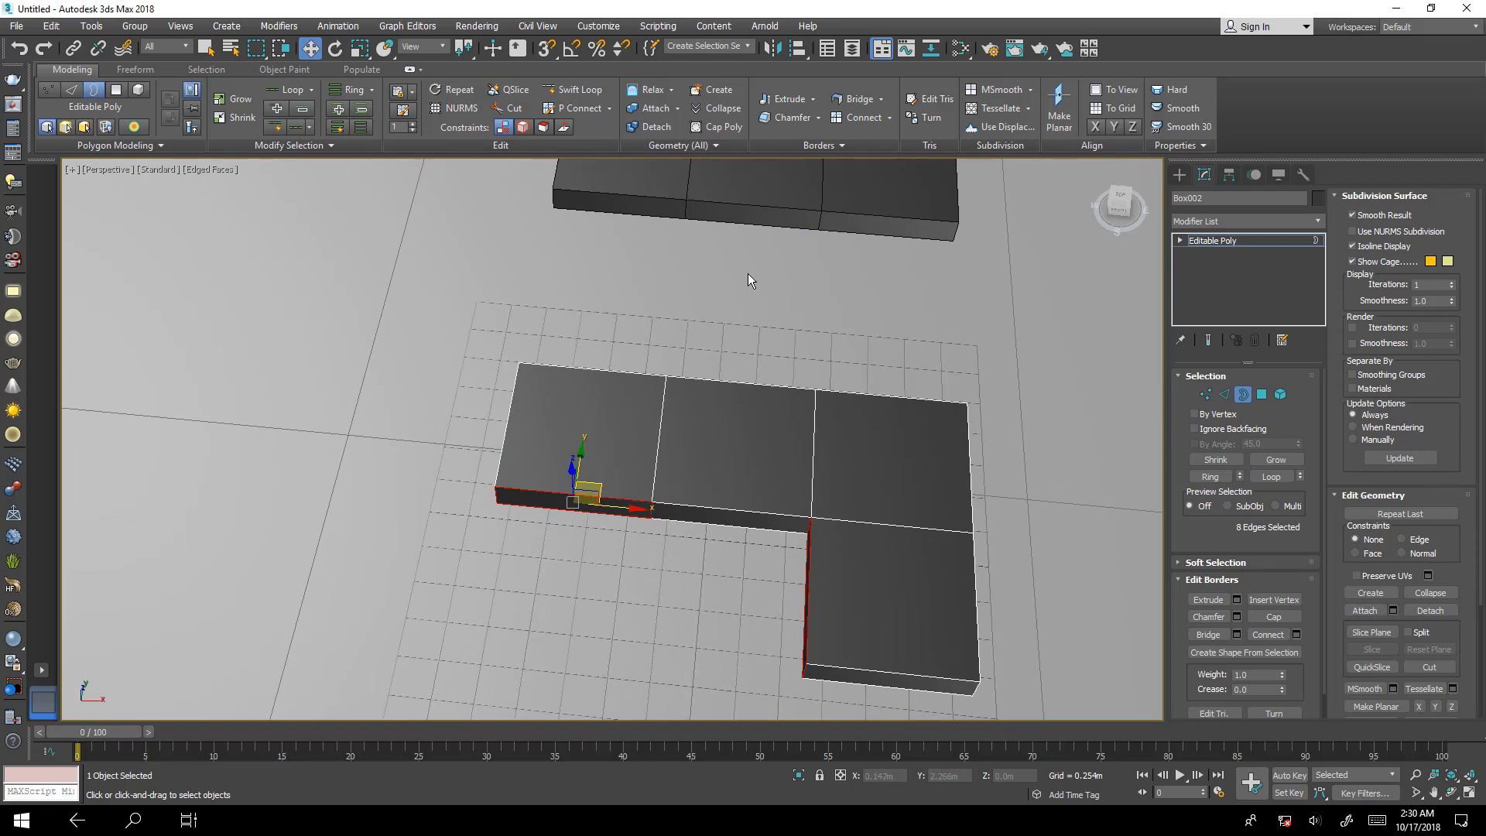
middle_drag(748, 280, 727, 384)
mouse_move(787, 554)
middle_down()
mouse_move(756, 472)
mouse_move(763, 540)
mouse_move(782, 526)
middle_up()
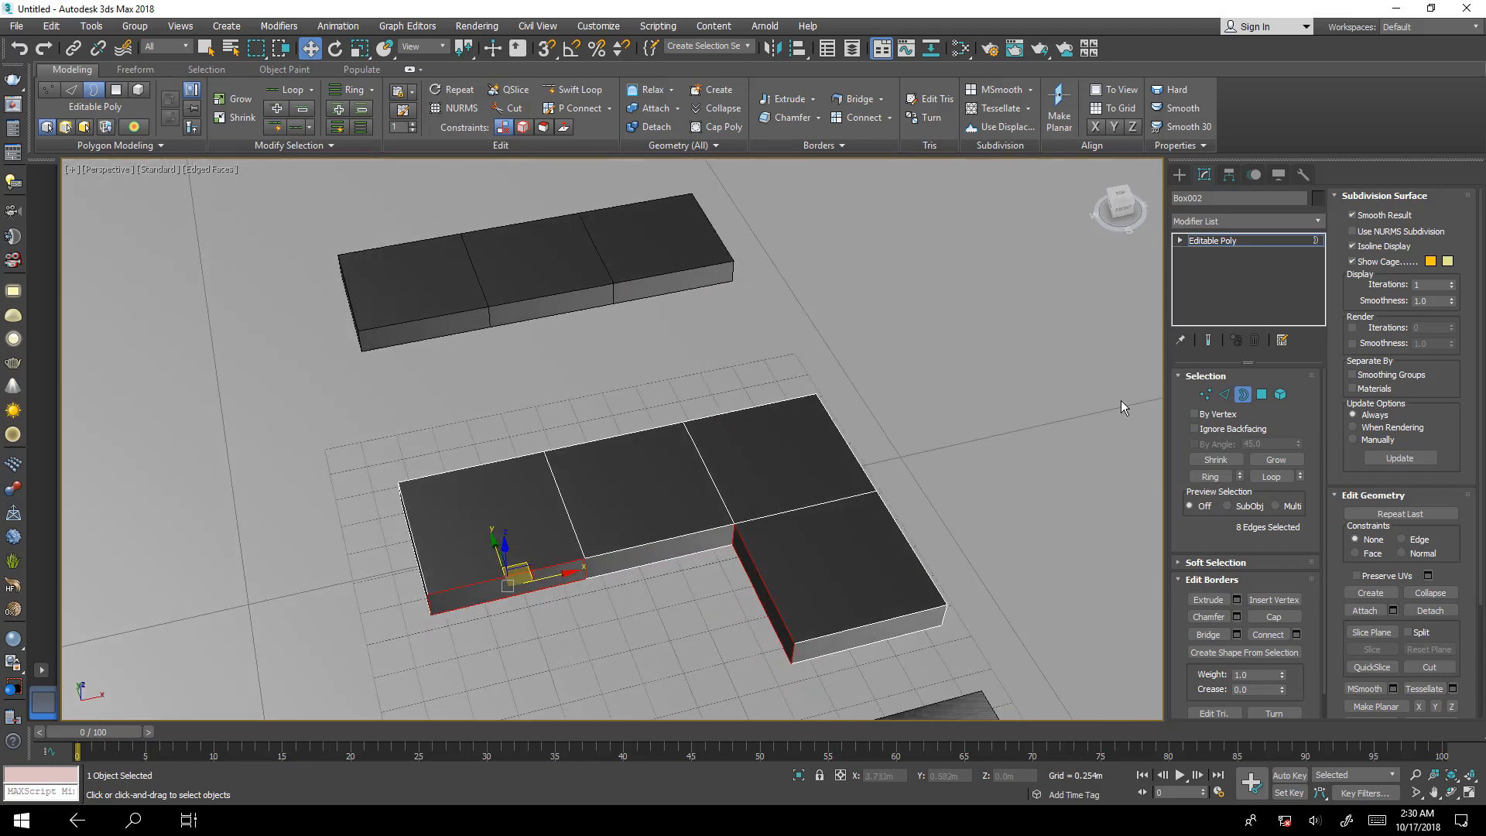
click(1261, 393)
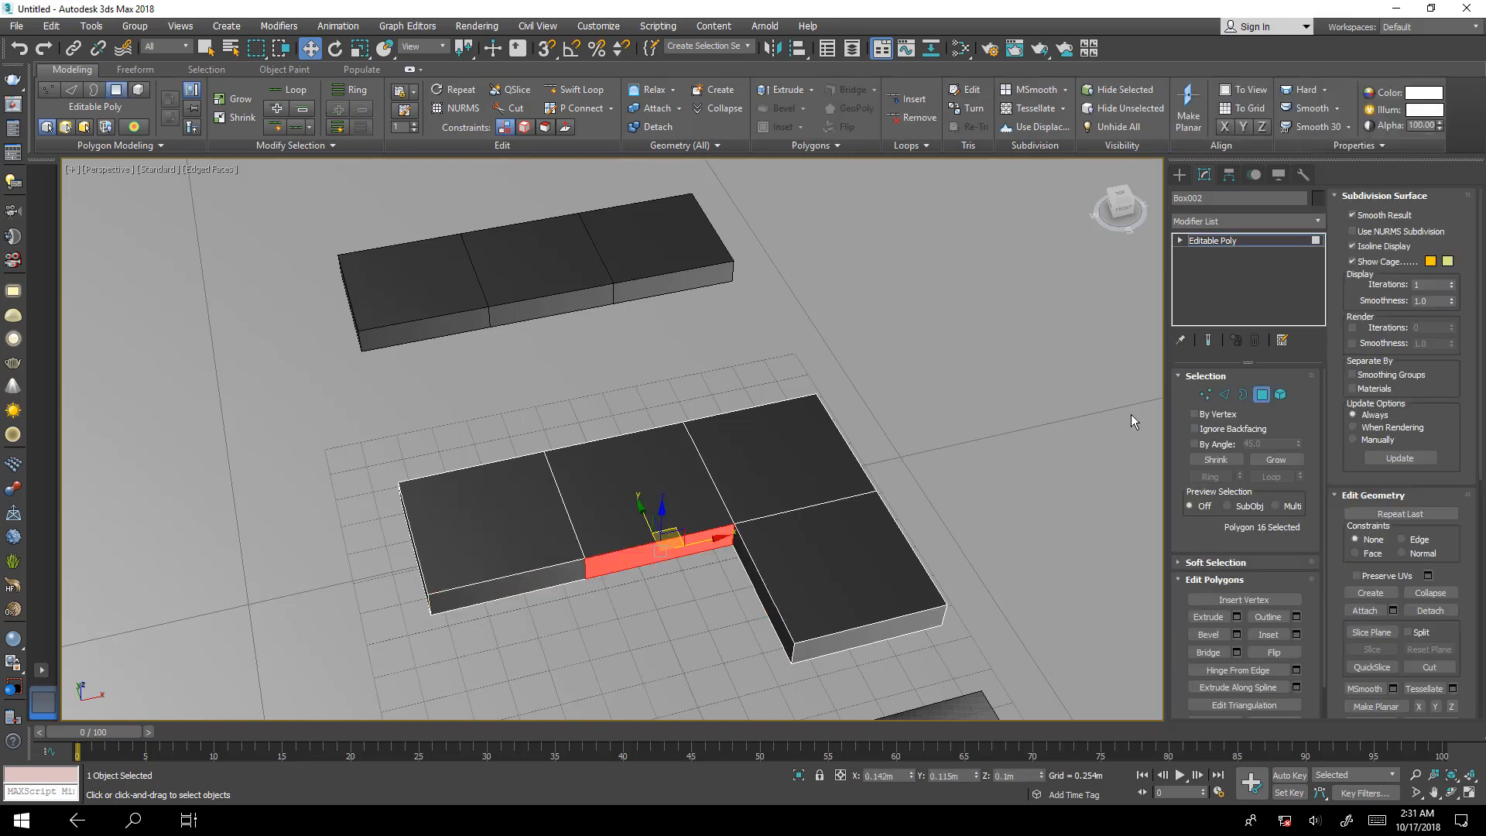
click(1281, 395)
click(689, 244)
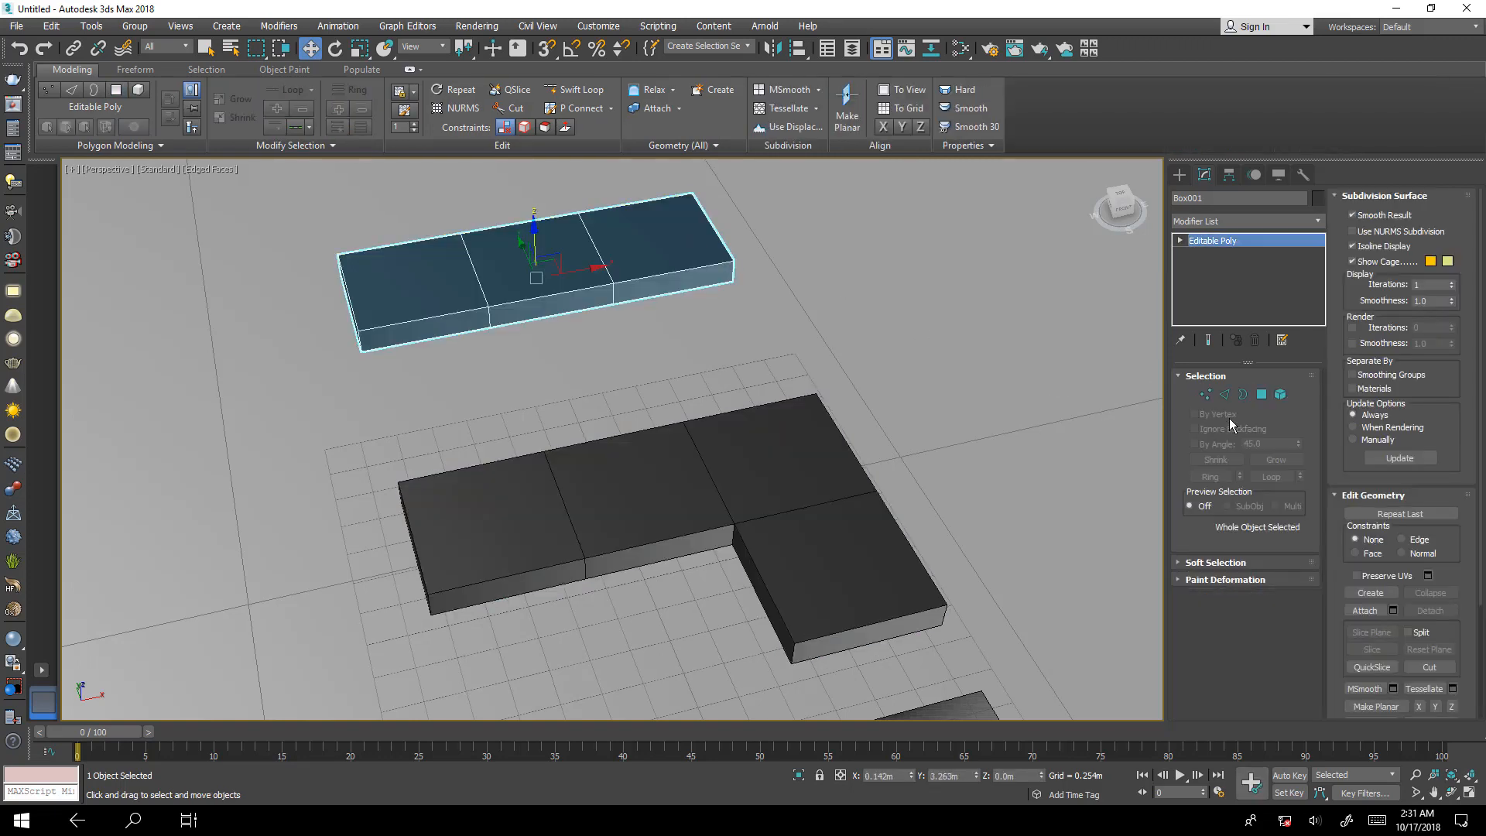
Extrude the front polygon of the straight box's end segment by 1 m, forming an L, and leave polygon editing.
click(1261, 394)
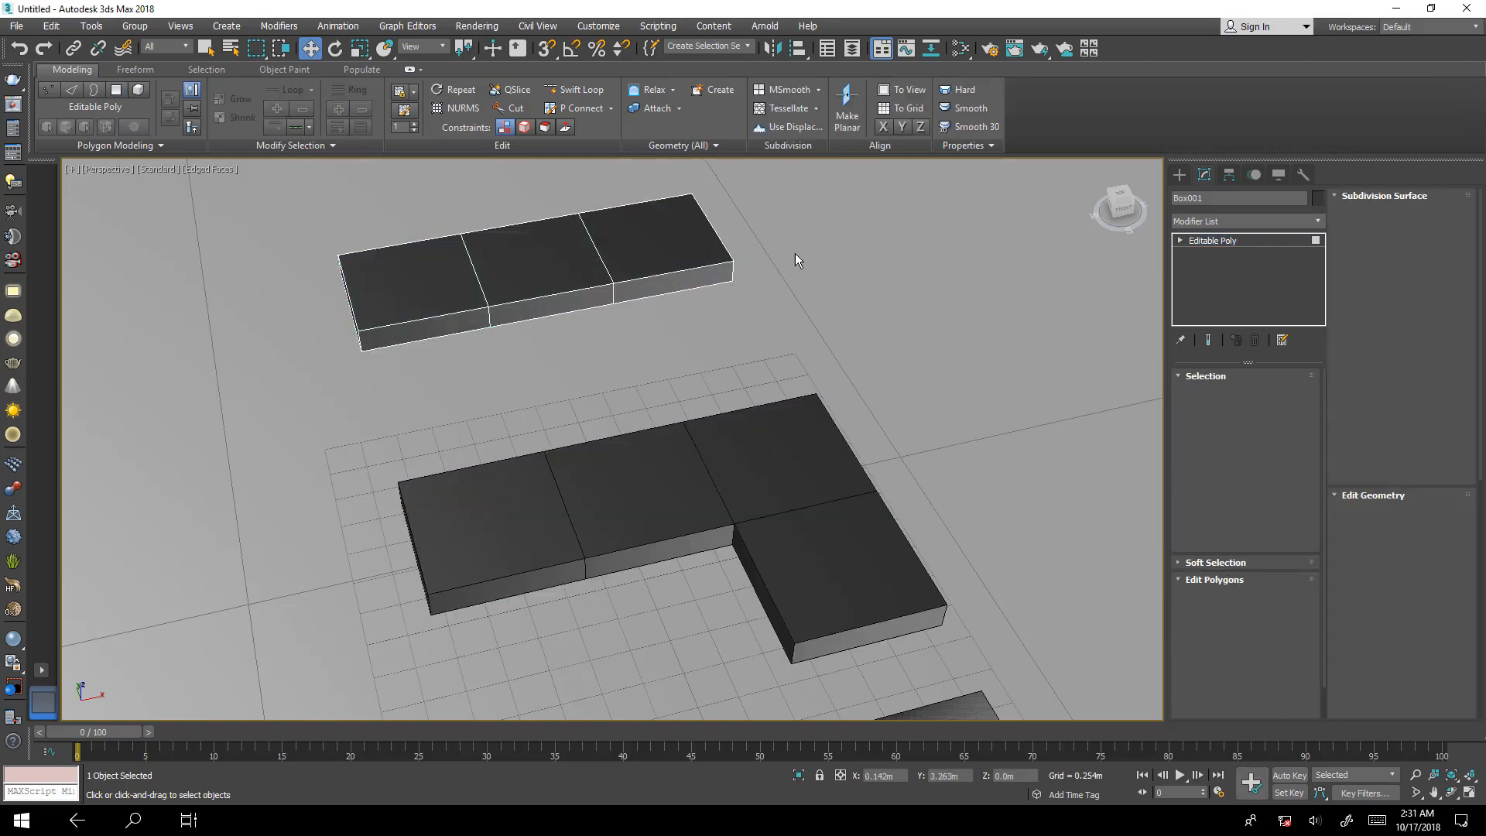
click(712, 274)
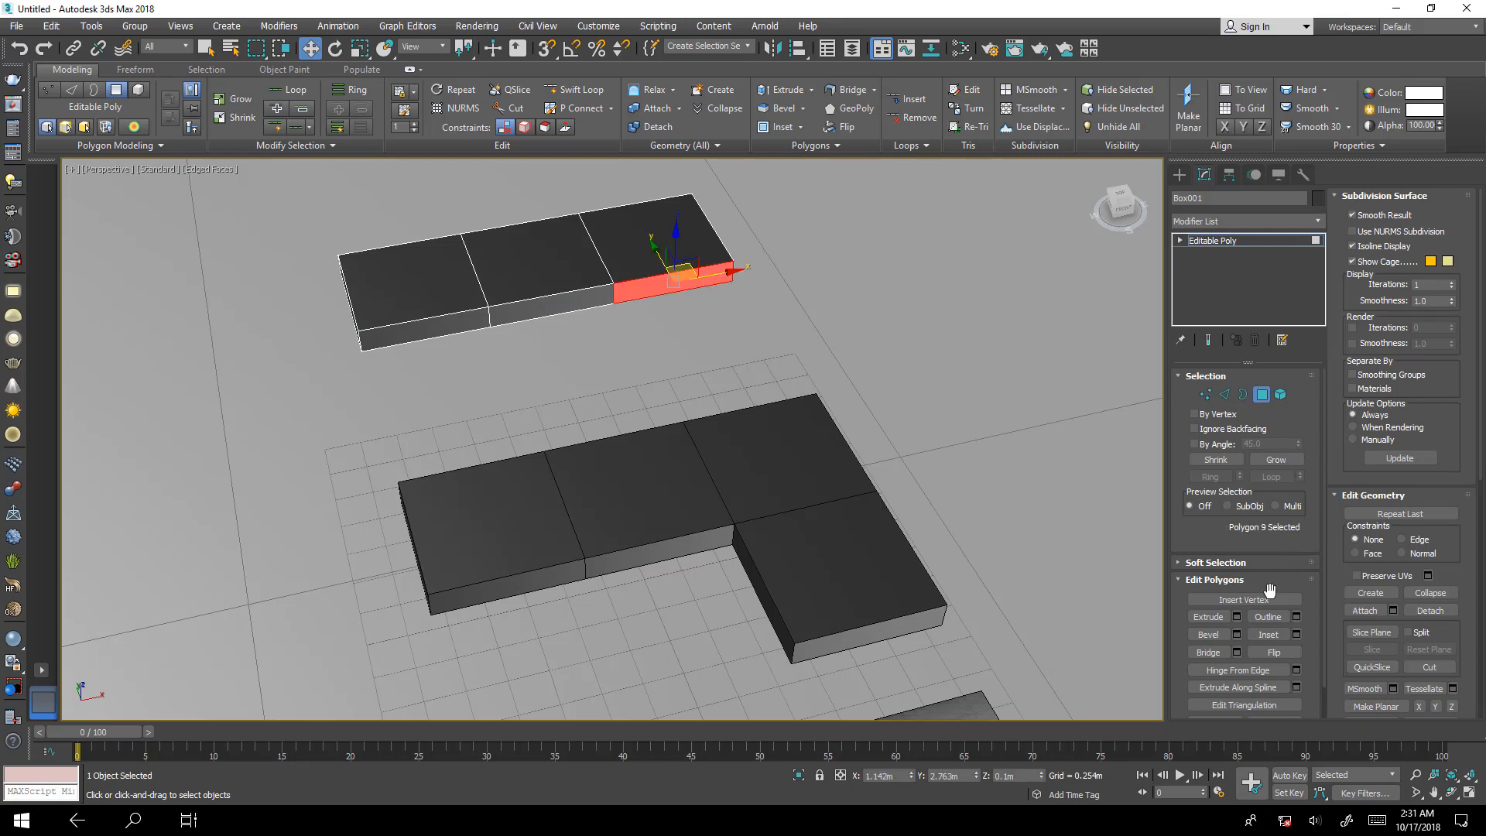
click(1237, 617)
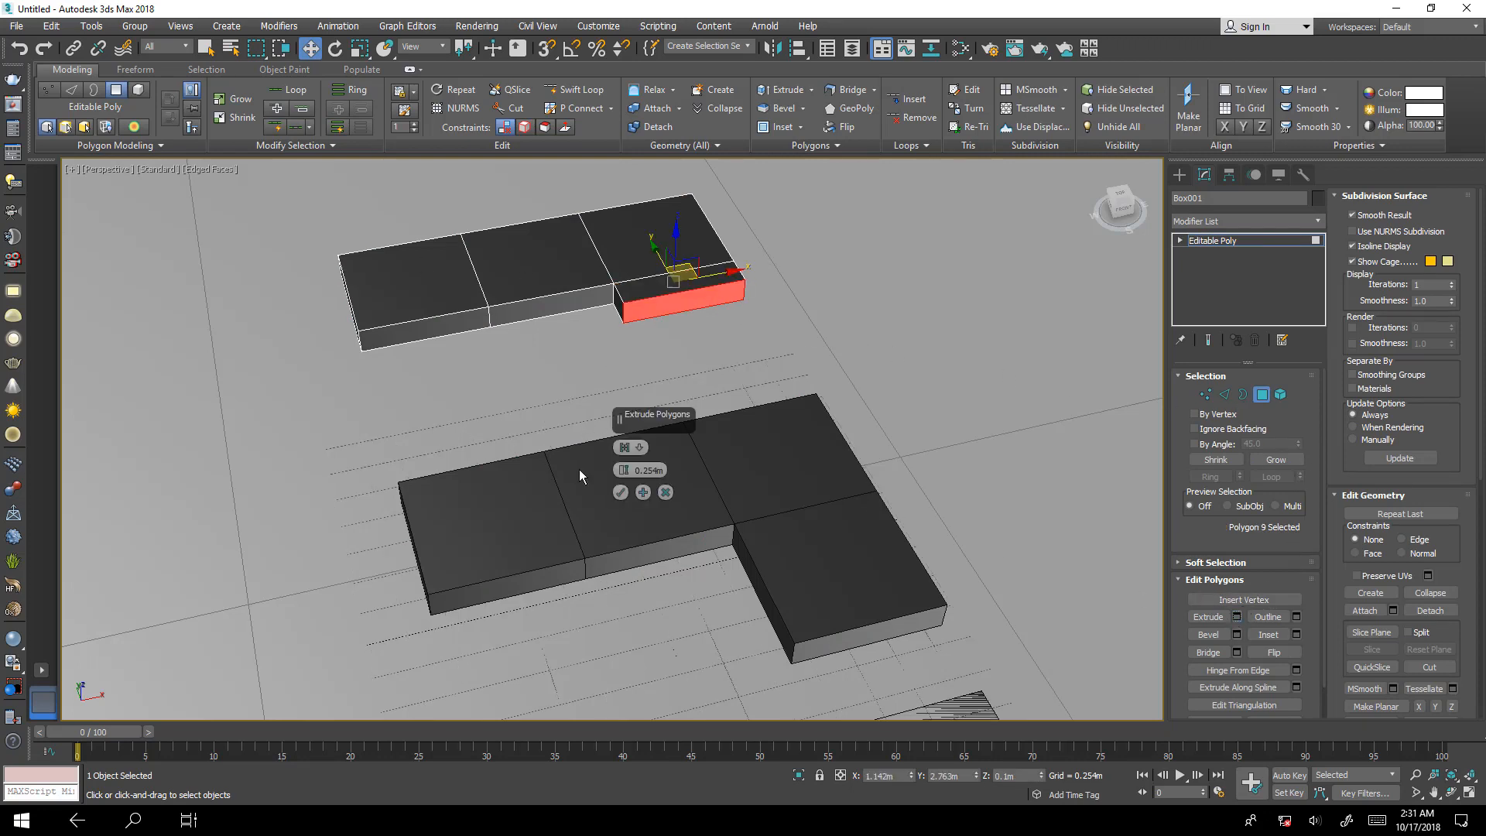
double_click(634, 467)
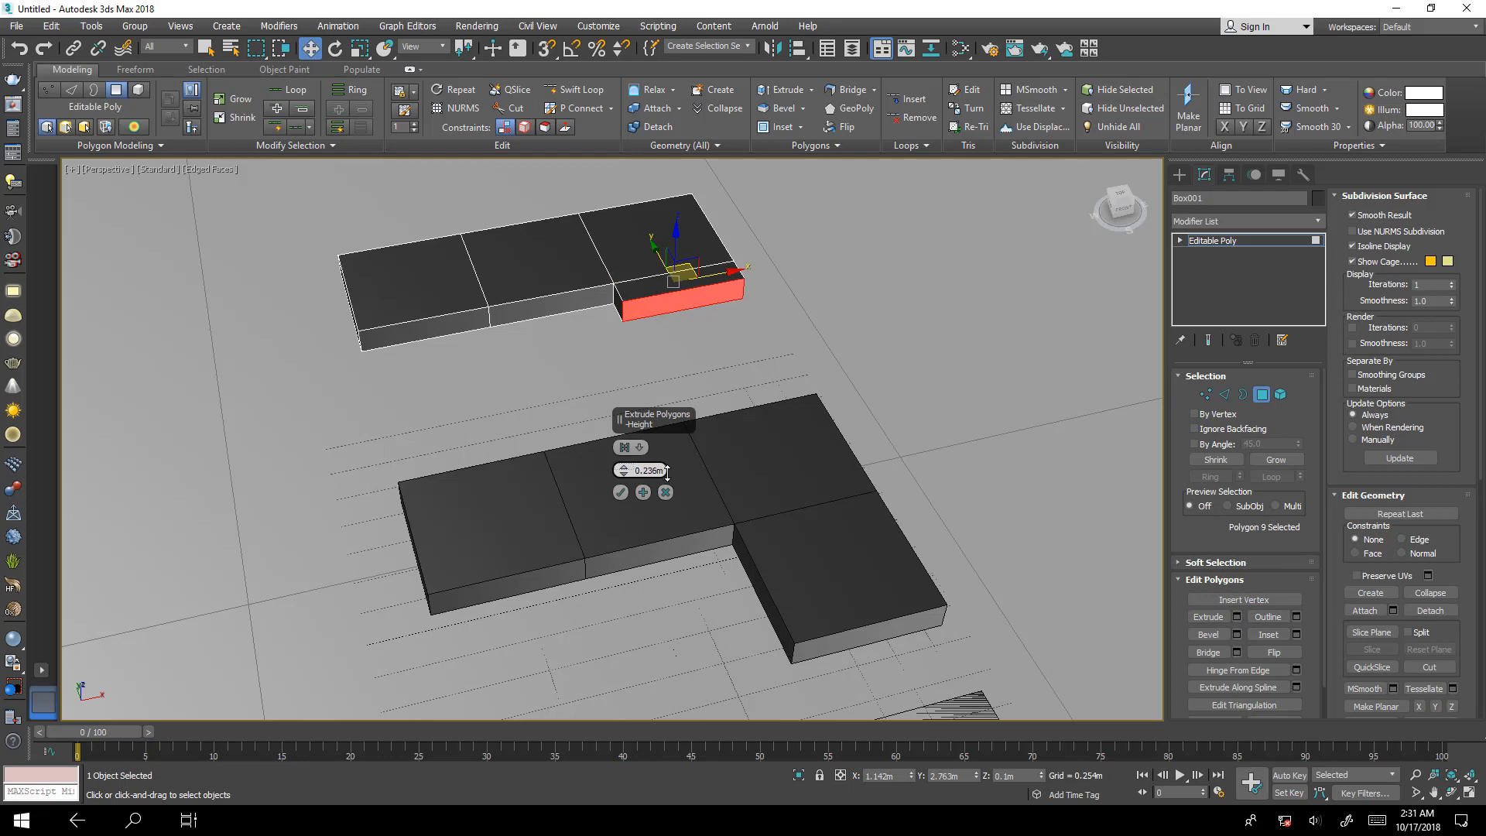
text(1)
key(Return)
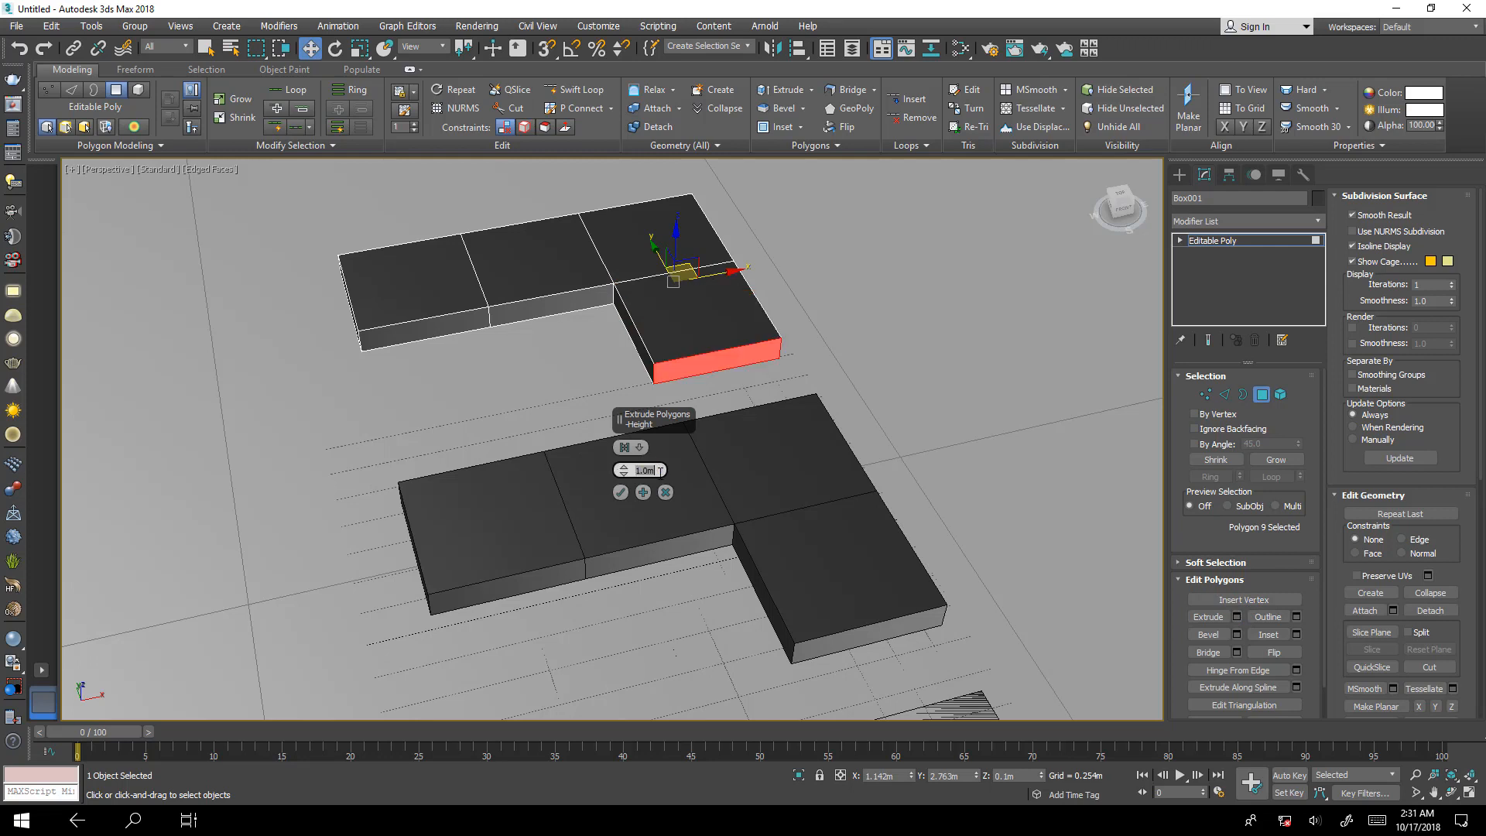
click(621, 492)
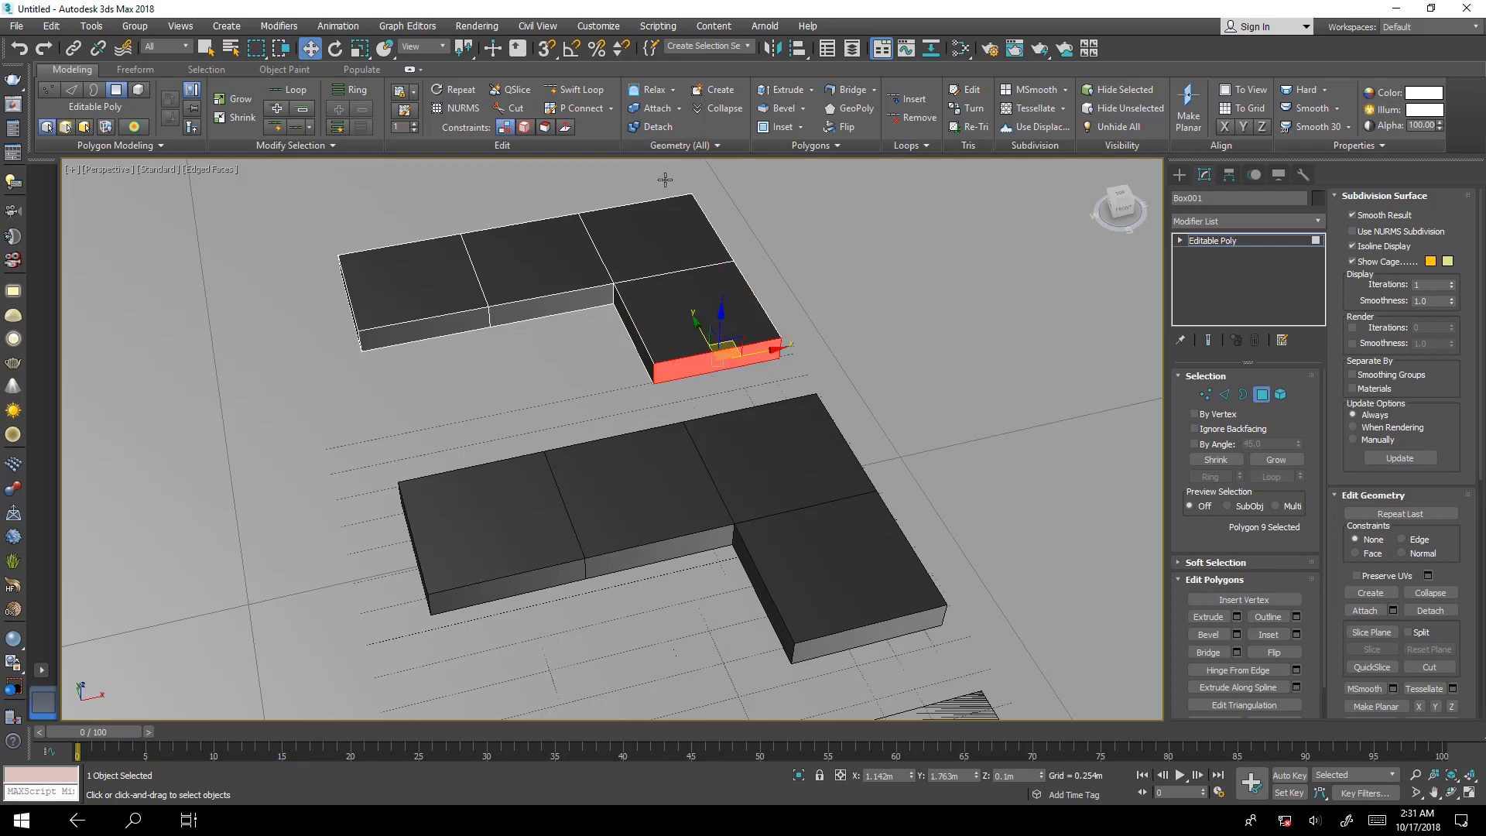
click(1262, 394)
Delete the two adjacent front polygons of the flat six-segment plane, shaping it into an L.
scroll(901, 467, down, 3)
middle_drag(902, 467, 875, 189)
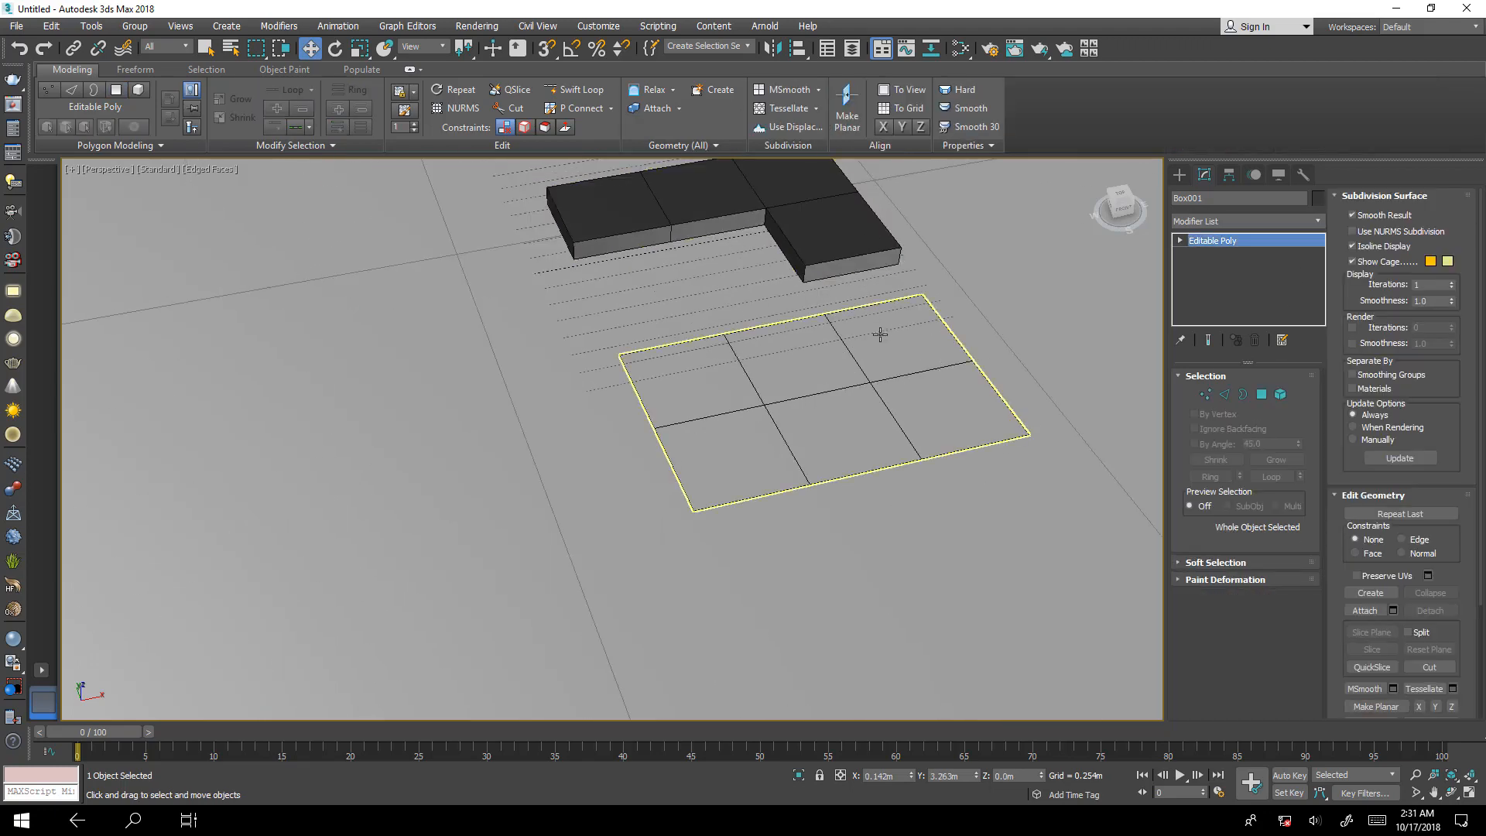
click(879, 333)
click(1262, 394)
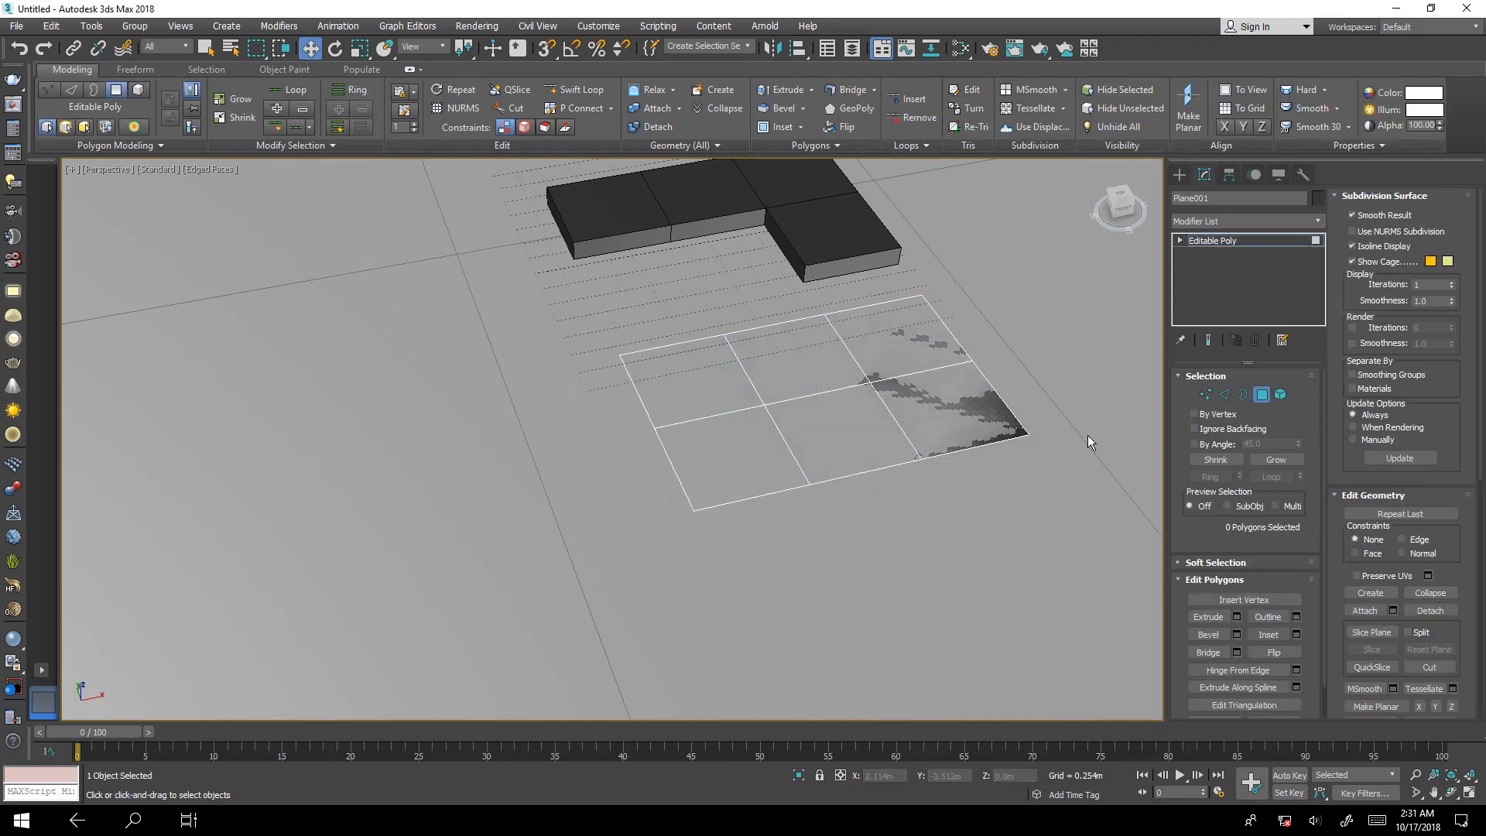
drag(845, 517, 777, 458)
key(Delete)
click(1256, 396)
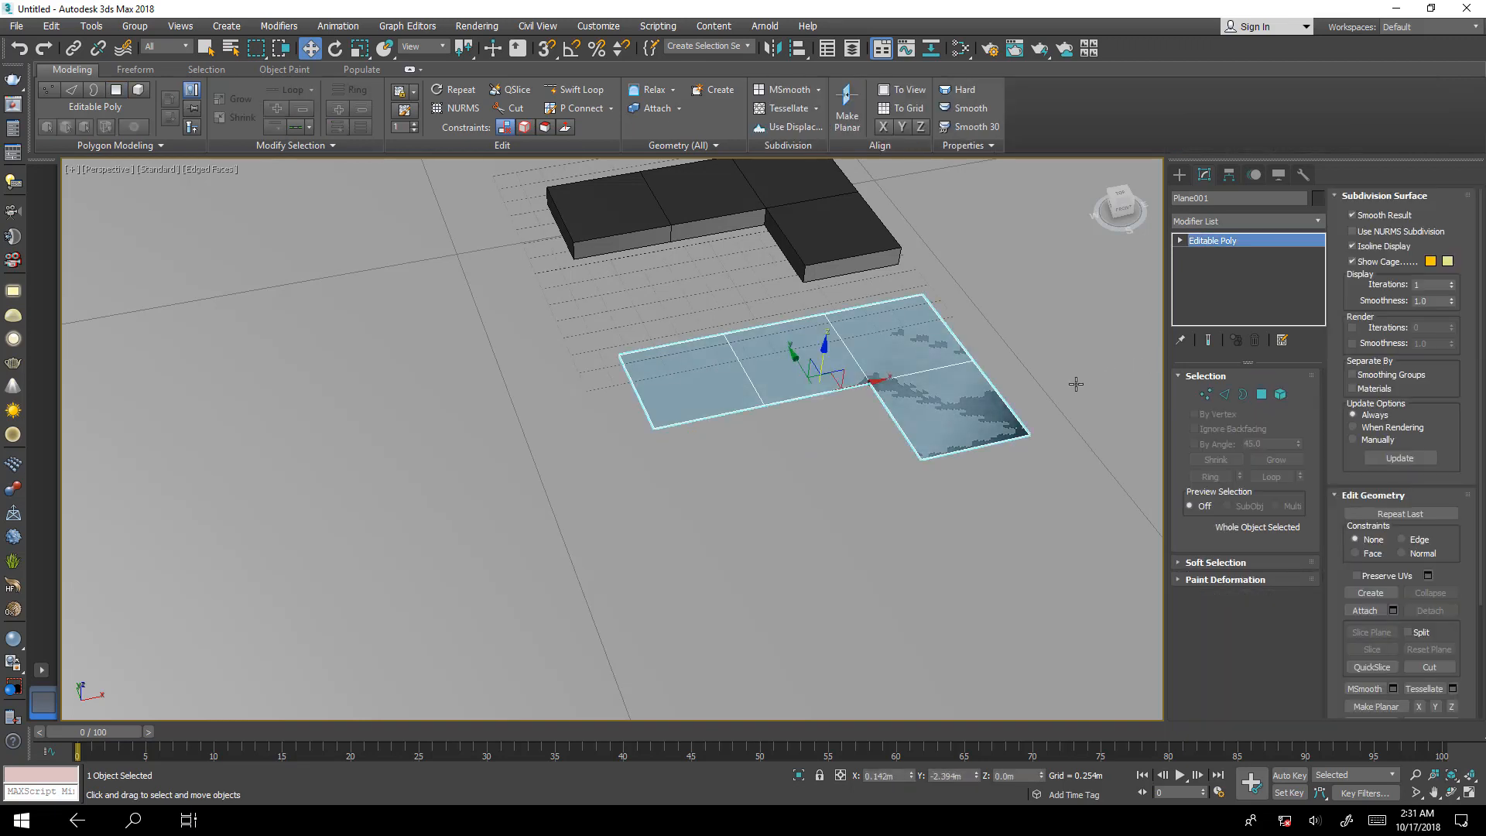
Extrude all four polygons of the L-shaped plane upward by 0.254 m.
click(1259, 396)
drag(957, 503, 717, 364)
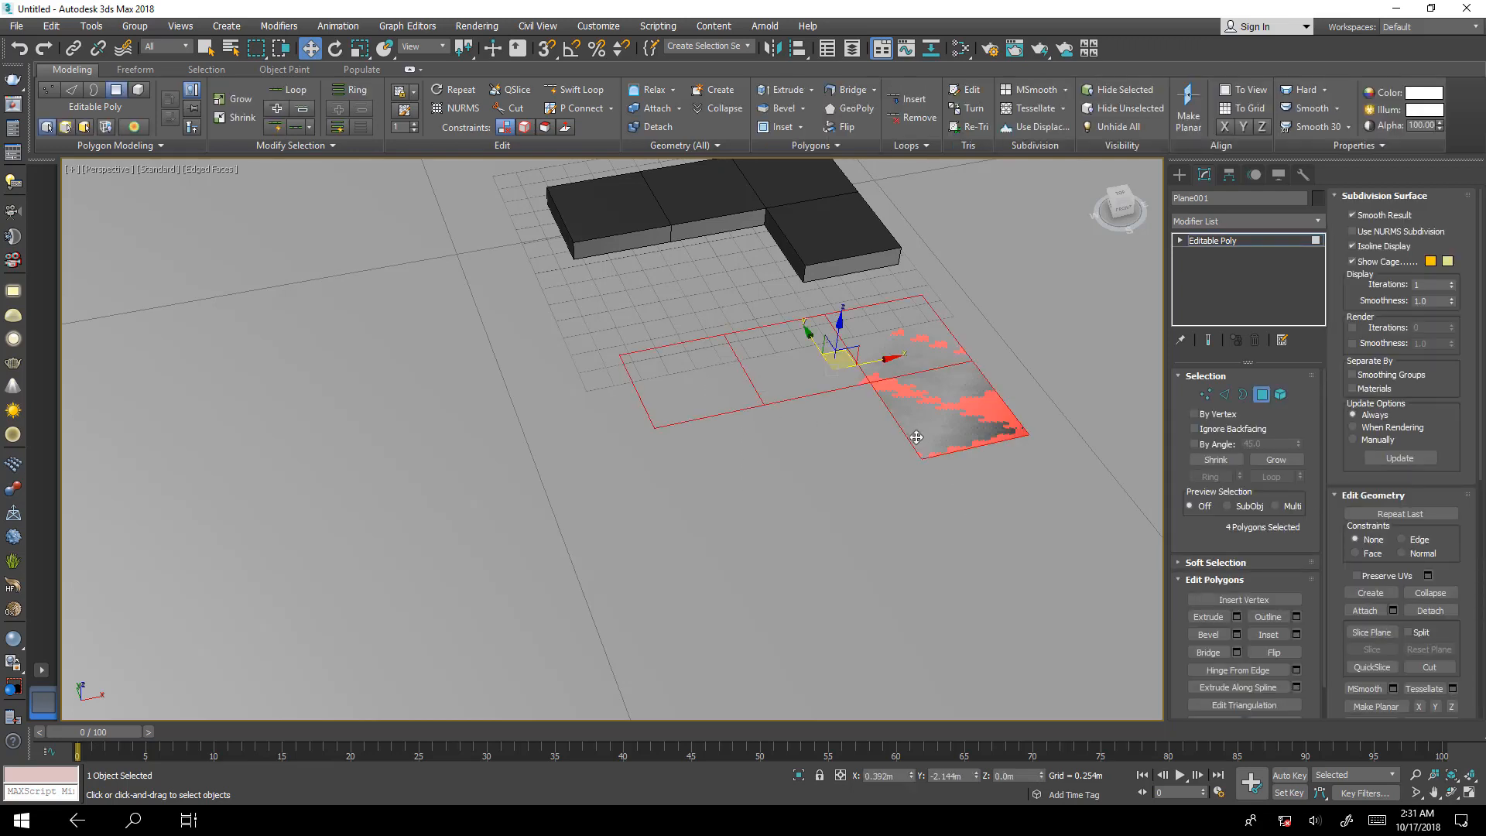
click(1237, 616)
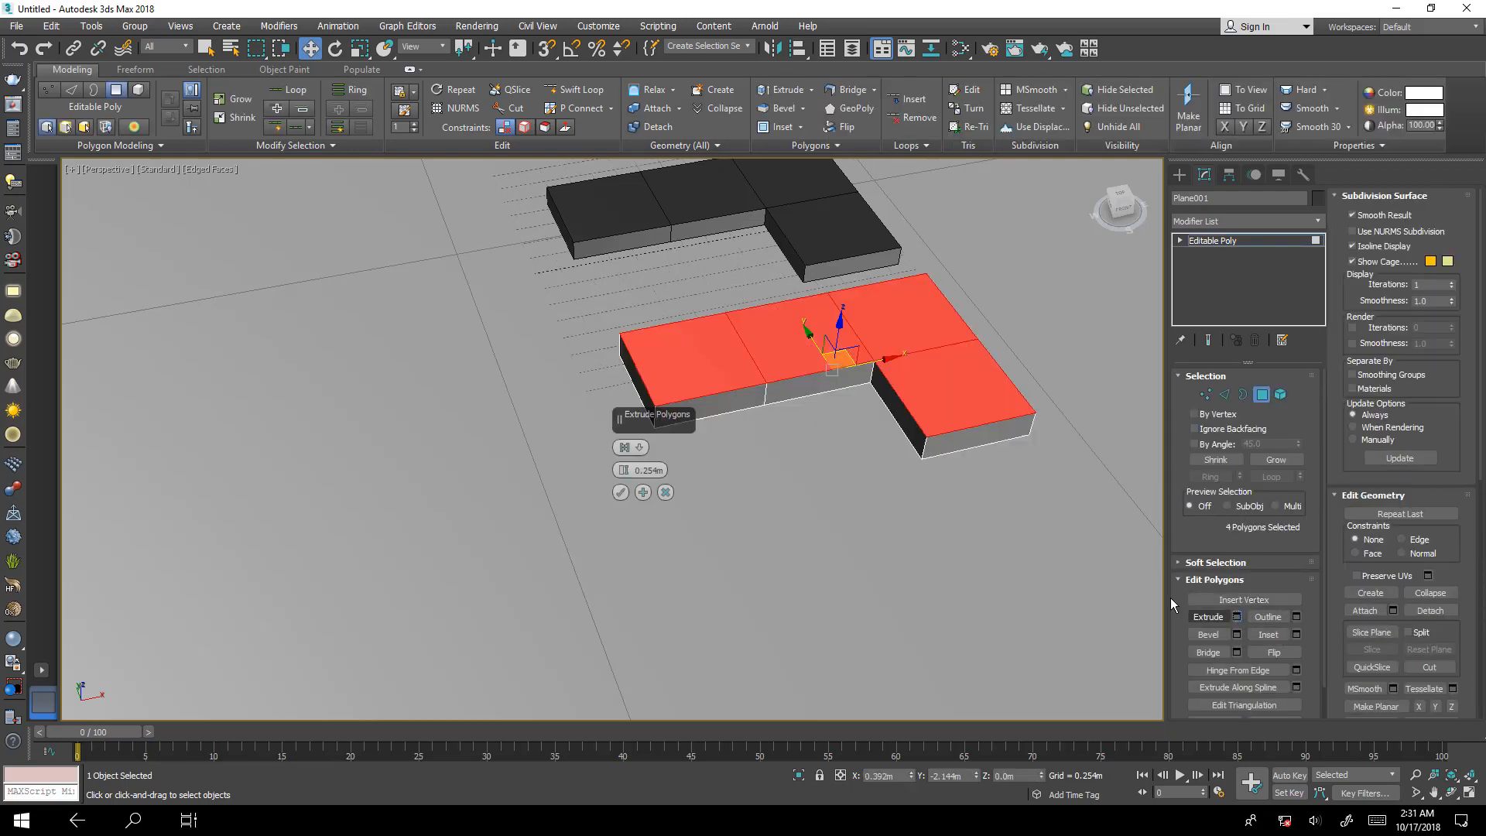
click(621, 493)
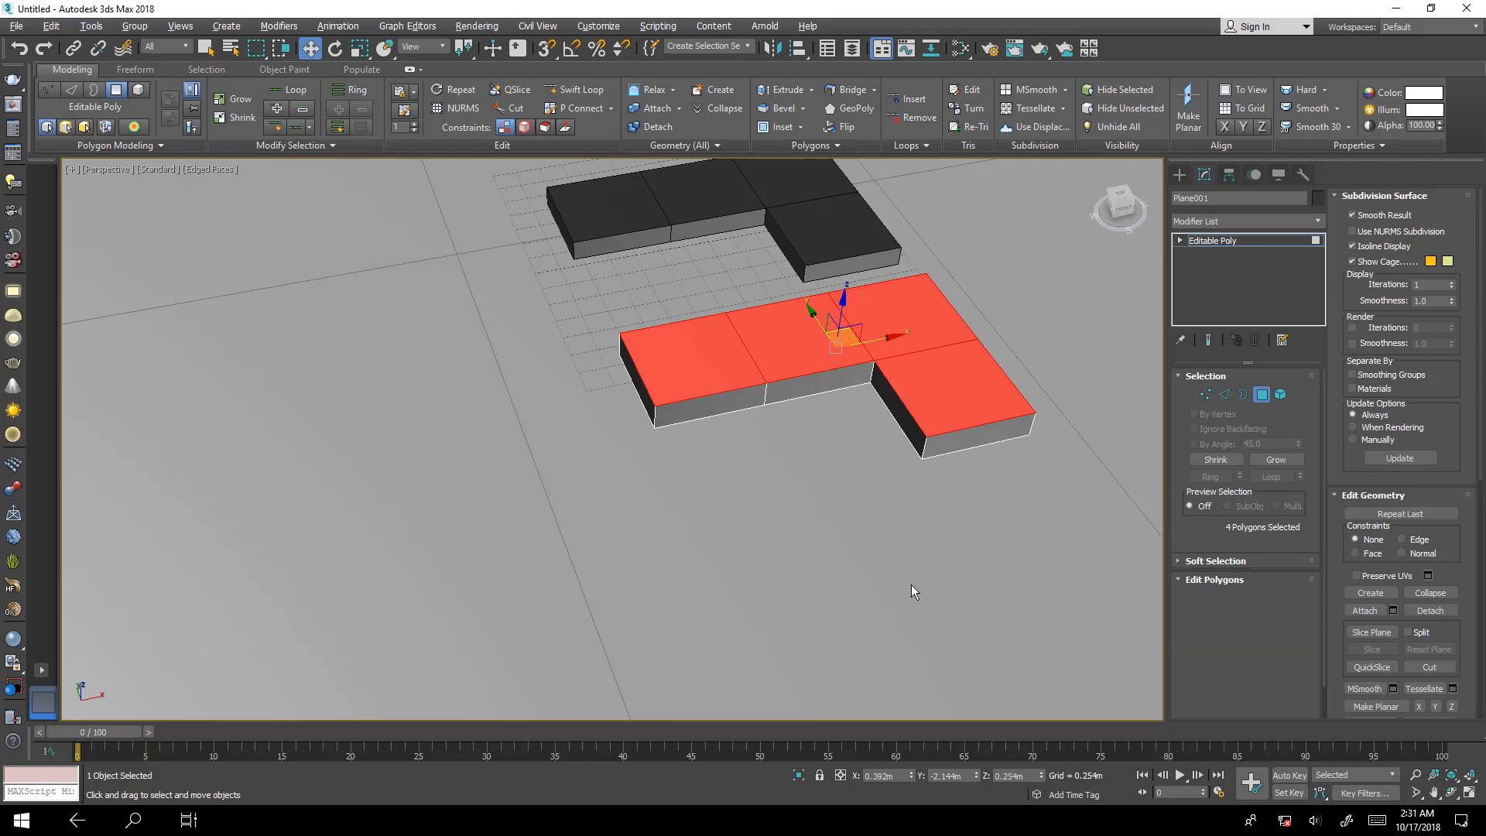
Isolate the extruded L-shaped plane, examine its underside, end the isolation and undo the extrusion.
key(alt+q)
alt+middle_drag(896, 579, 959, 425)
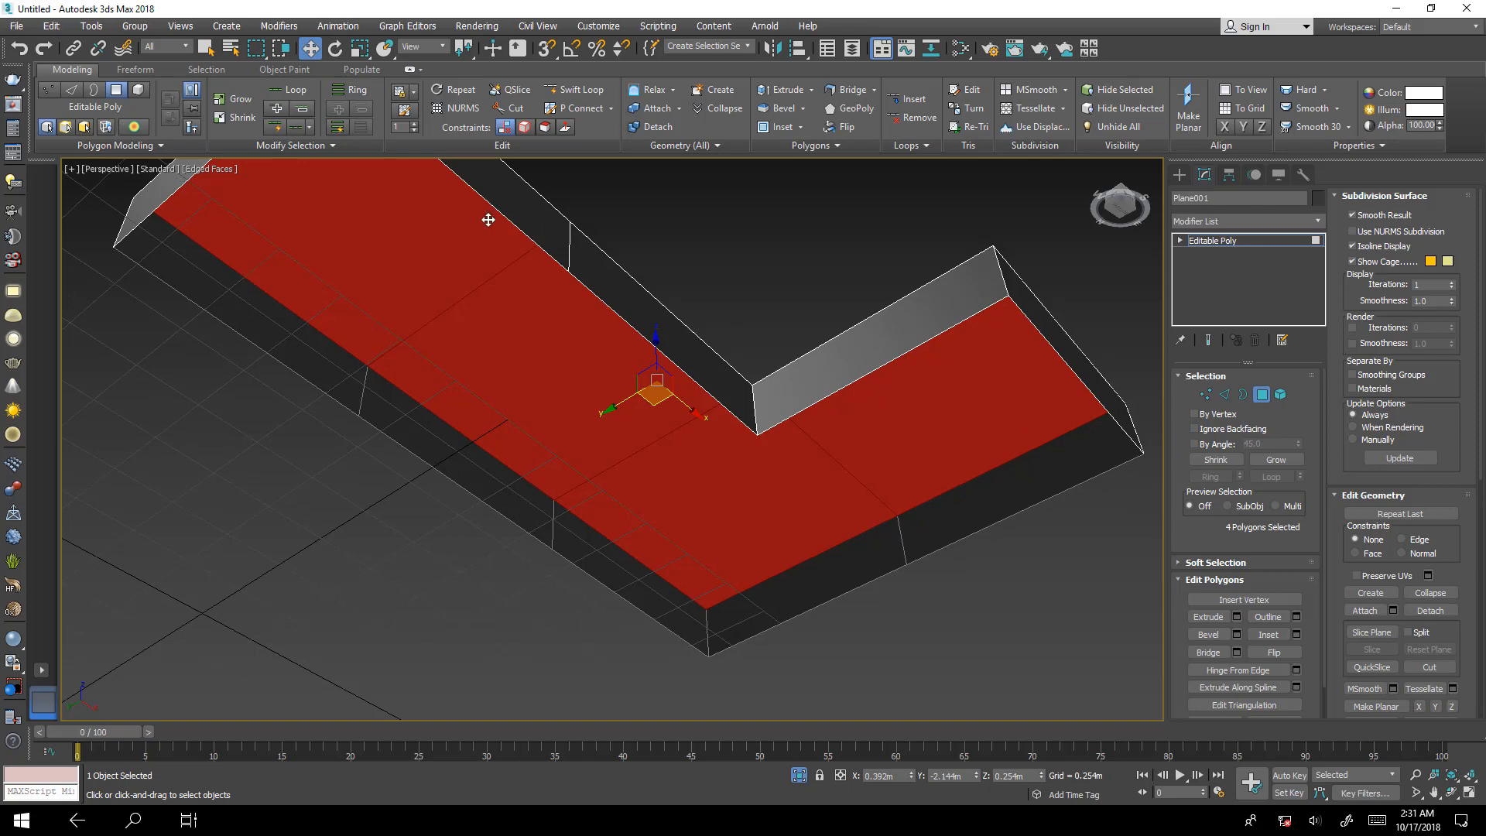
alt+middle_drag(389, 260, 455, 408)
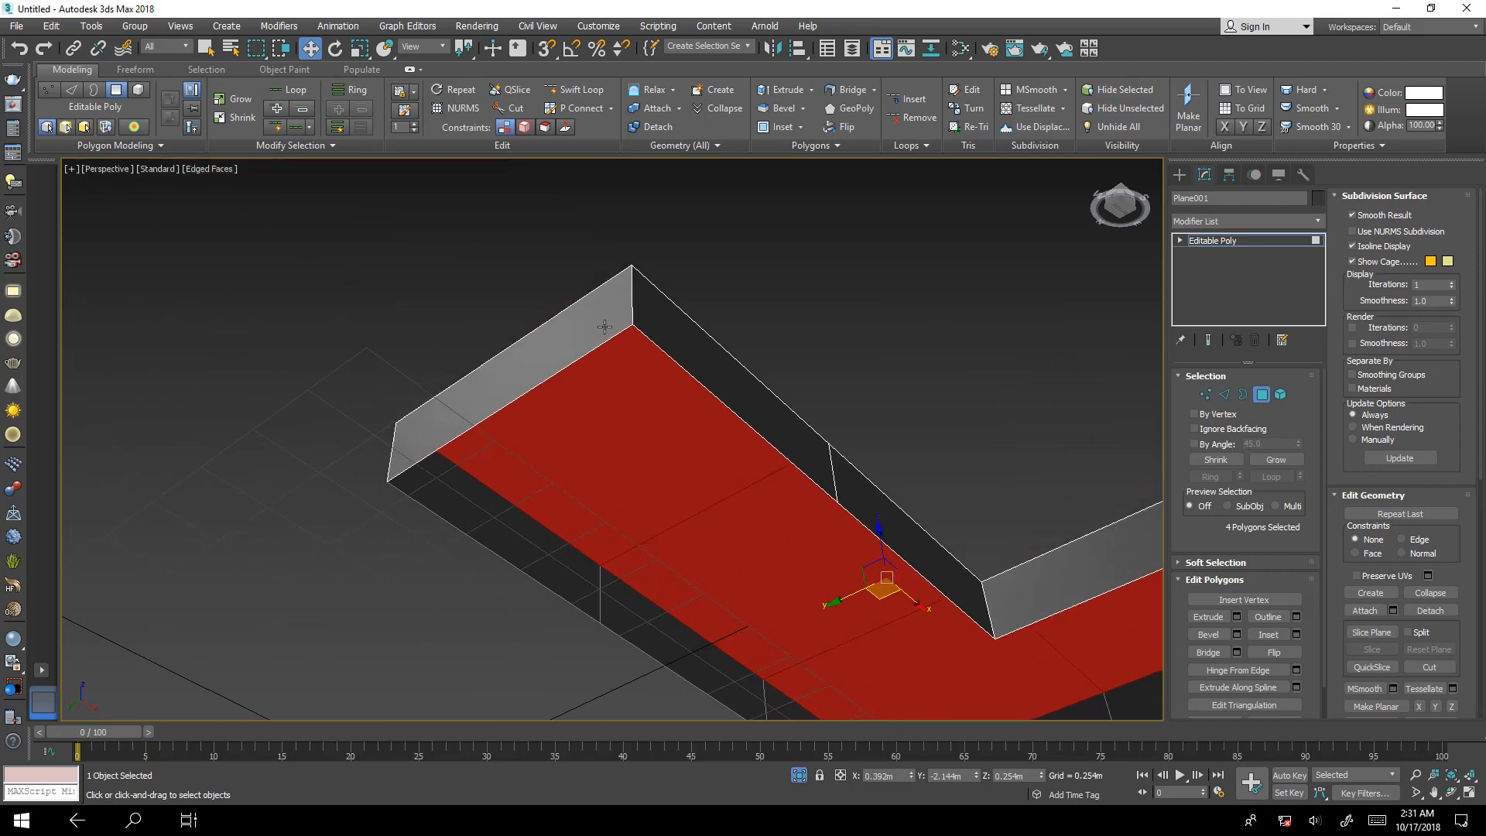
alt+middle_drag(701, 650, 373, 380)
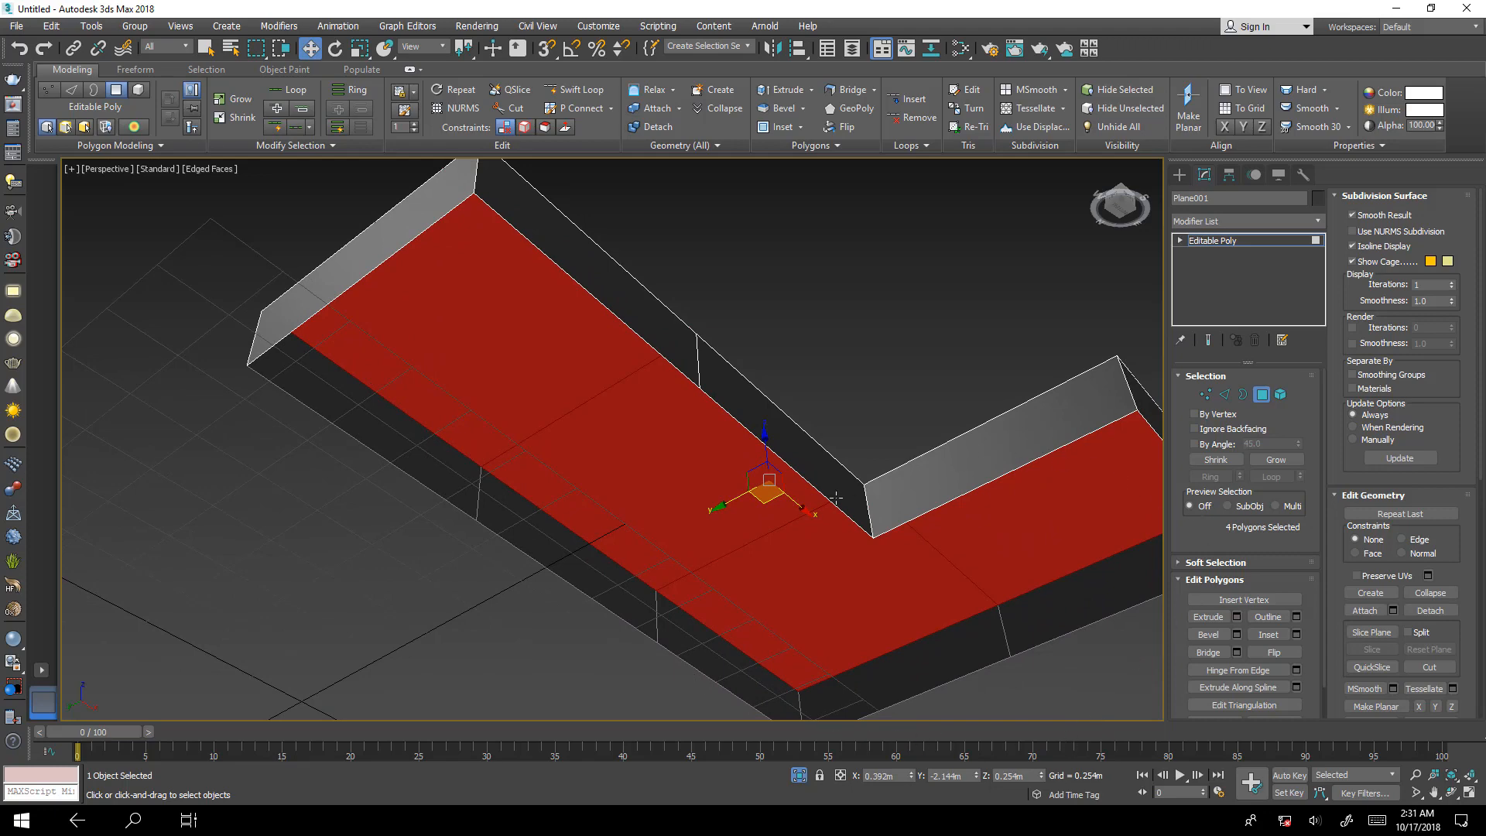
alt+middle_drag(580, 341, 588, 425)
key(alt+q)
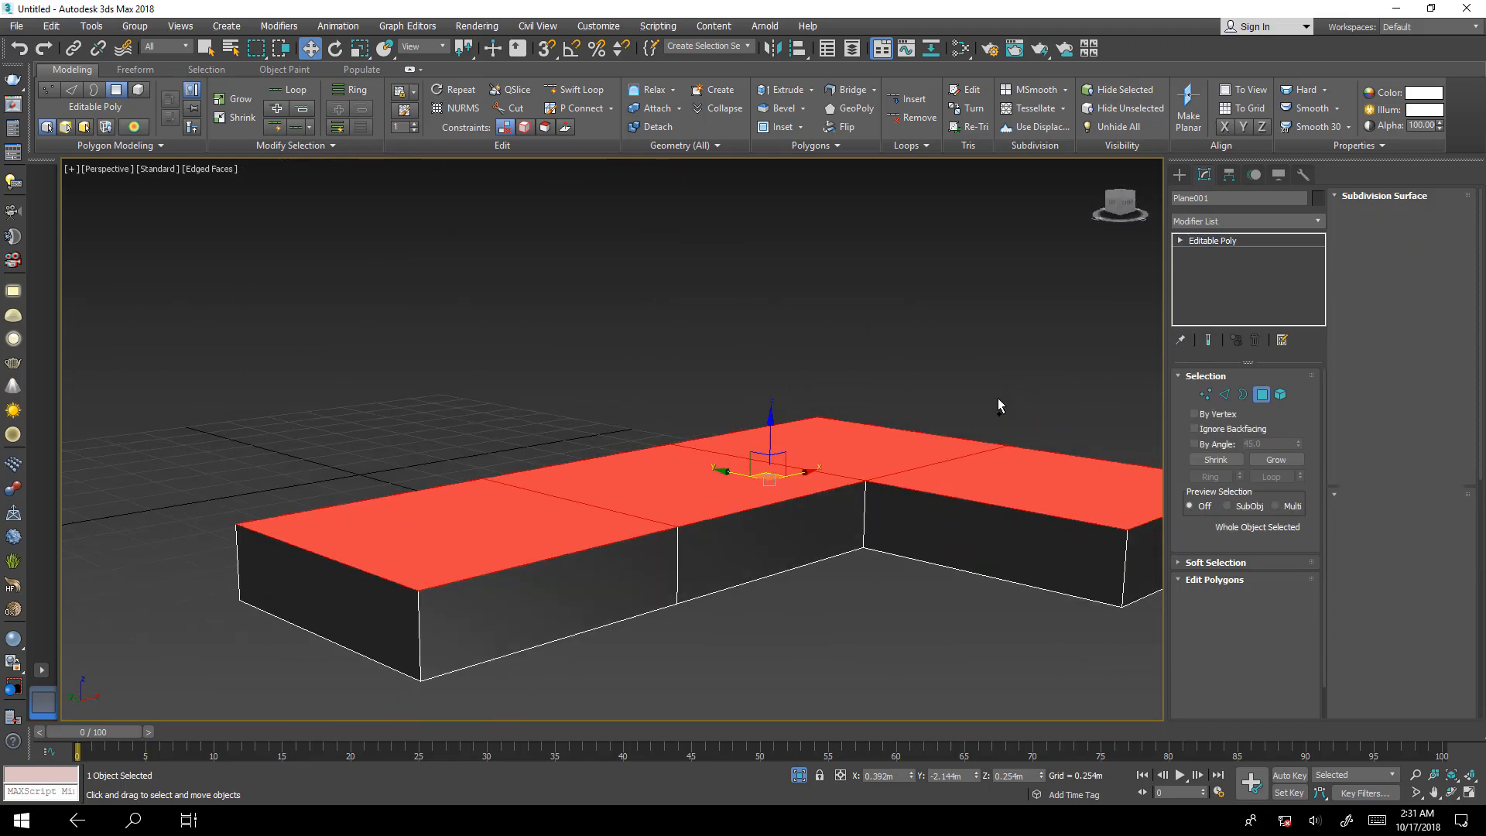
key(ctrl+z)
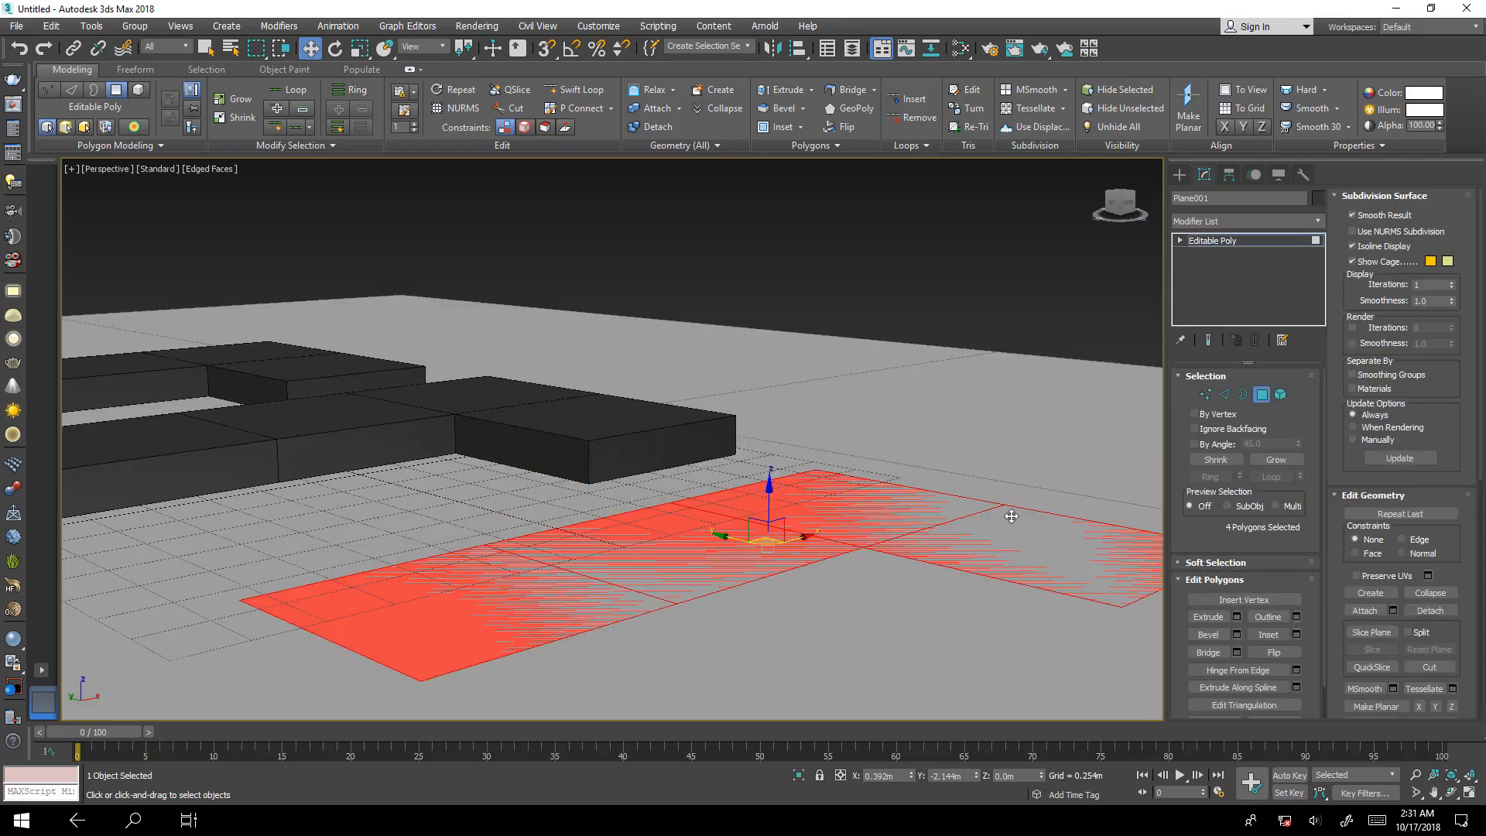
Isolate the L-shaped plane, leave polygon editing and apply a Shell modifier to the whole object.
key(alt+q)
alt+middle_drag(862, 523, 741, 489)
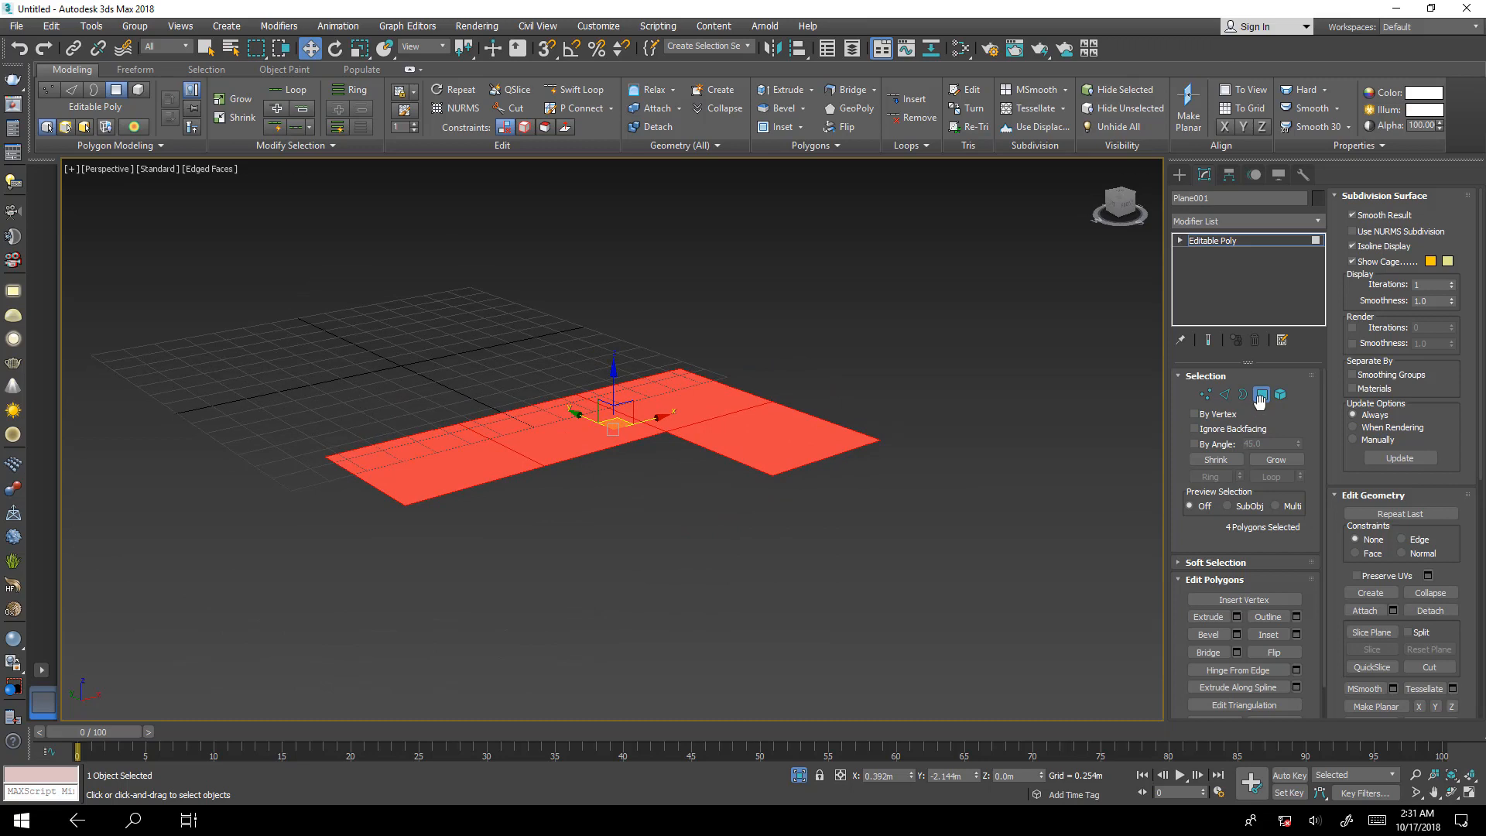
click(1261, 395)
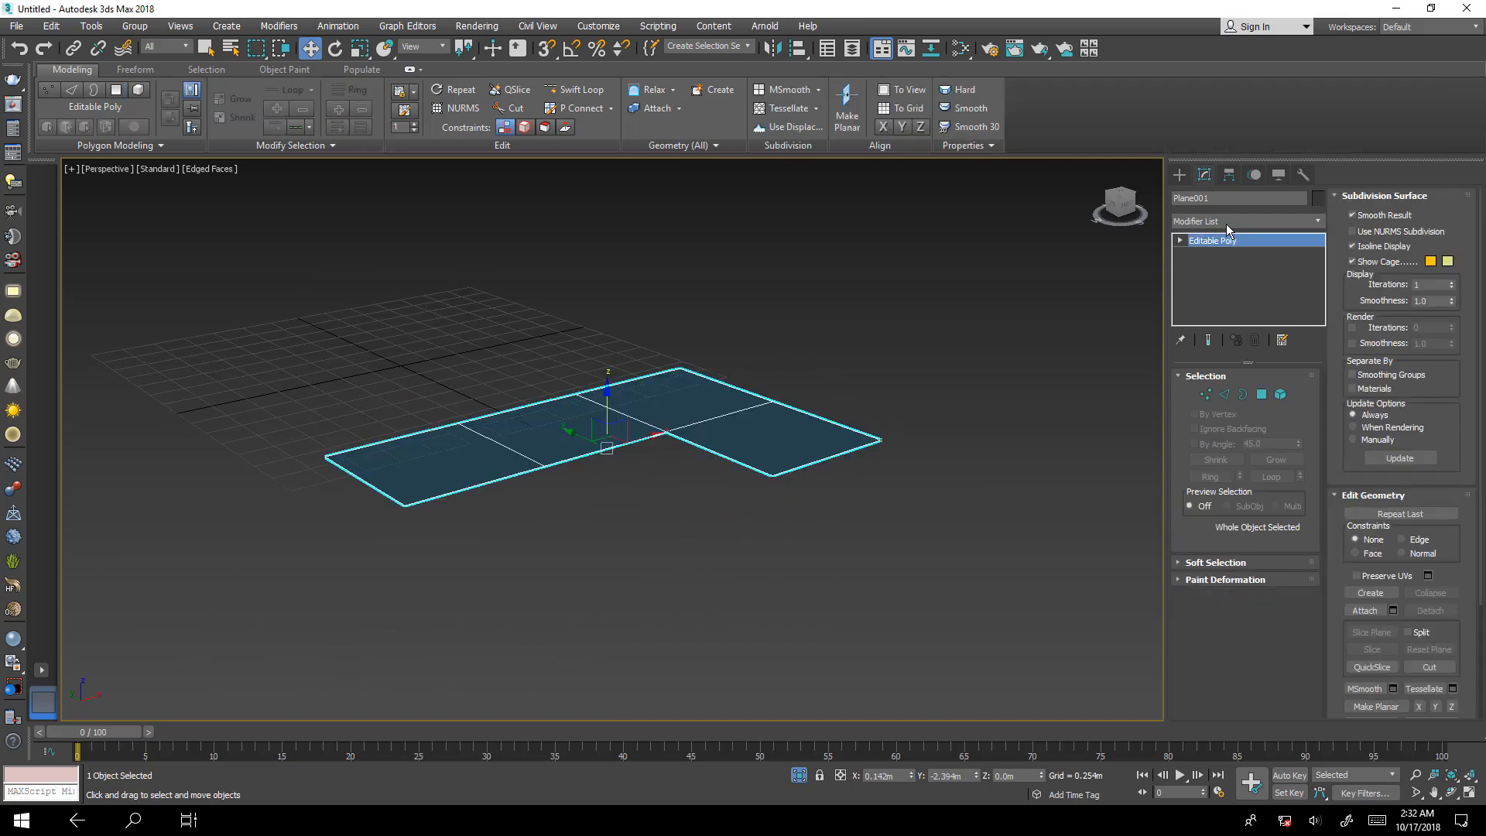
click(1226, 222)
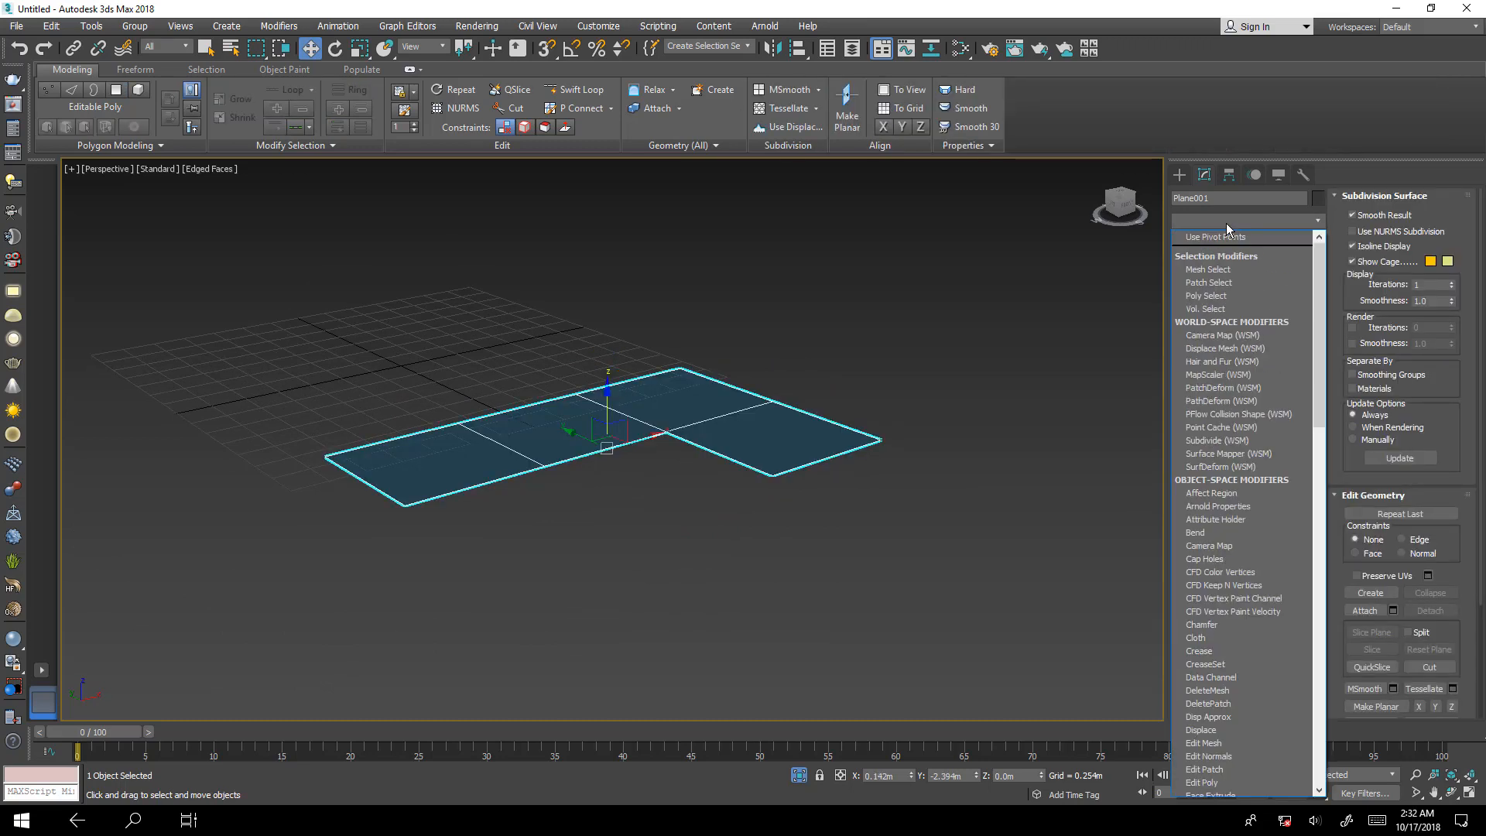
text(sh)
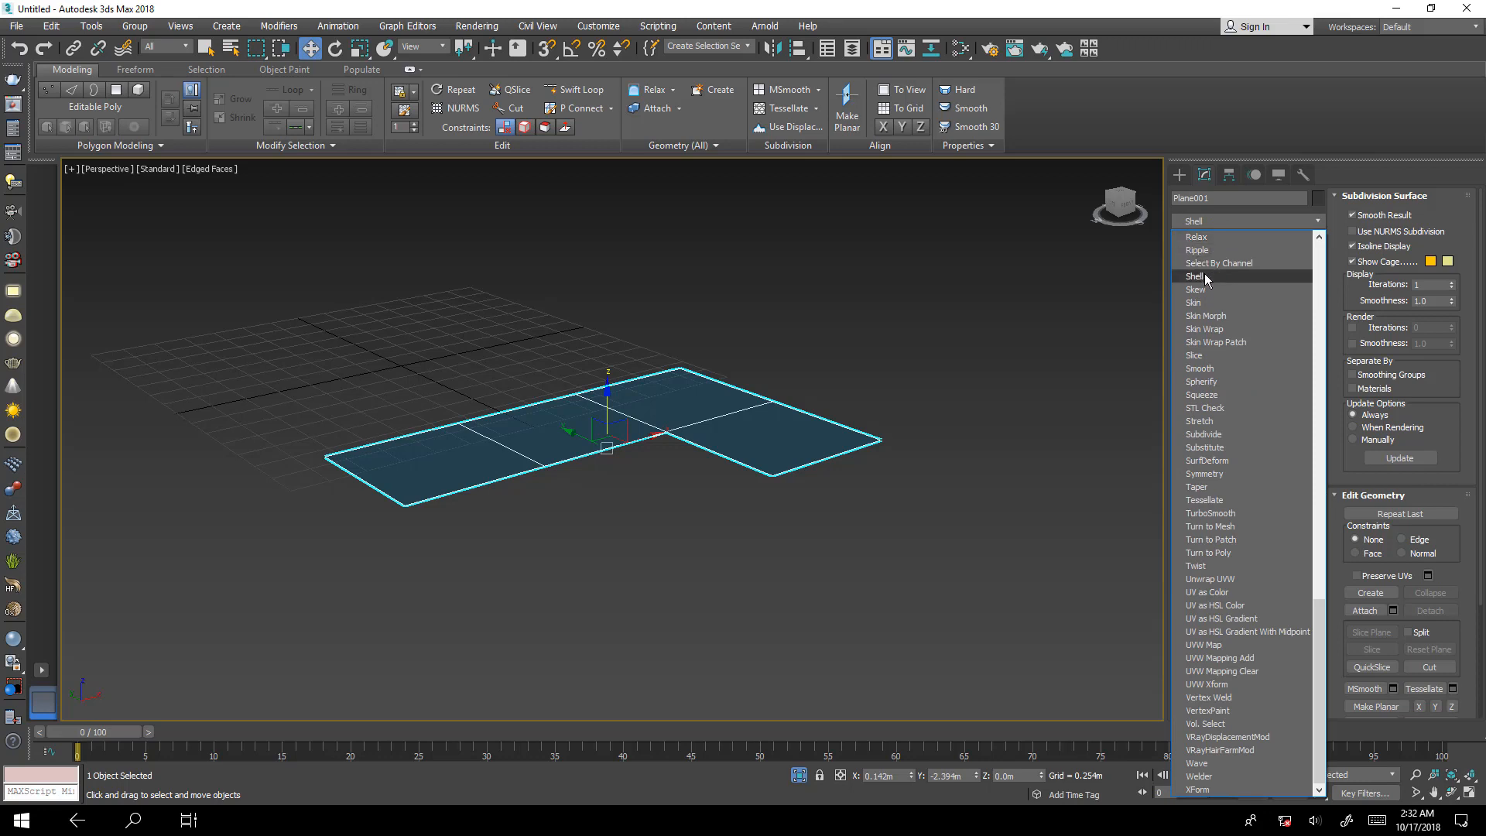
click(1205, 276)
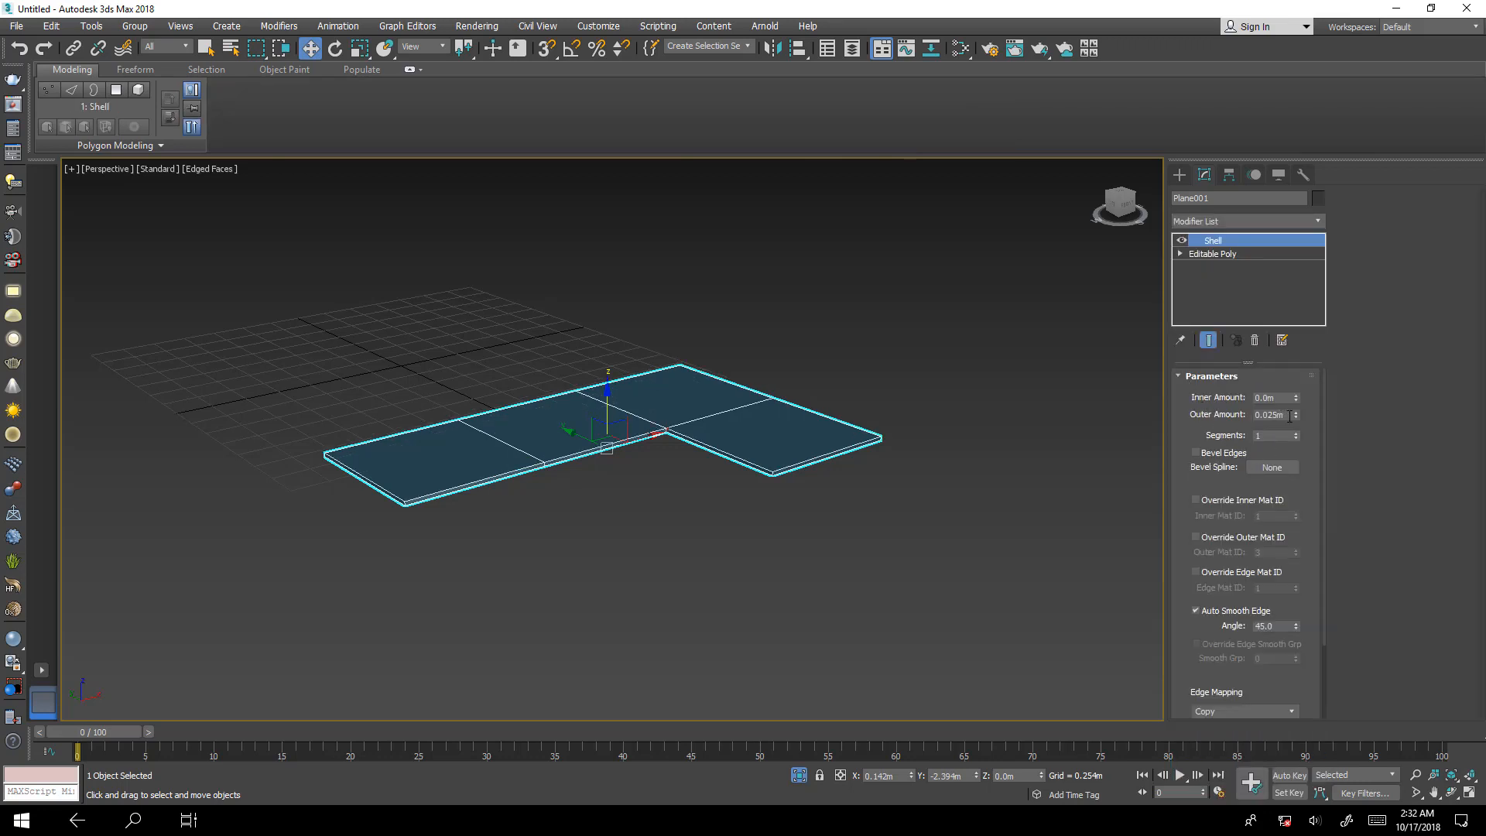
Set the Shell modifier's outer amount to 0.2 m.
drag(1297, 416, 1297, 402)
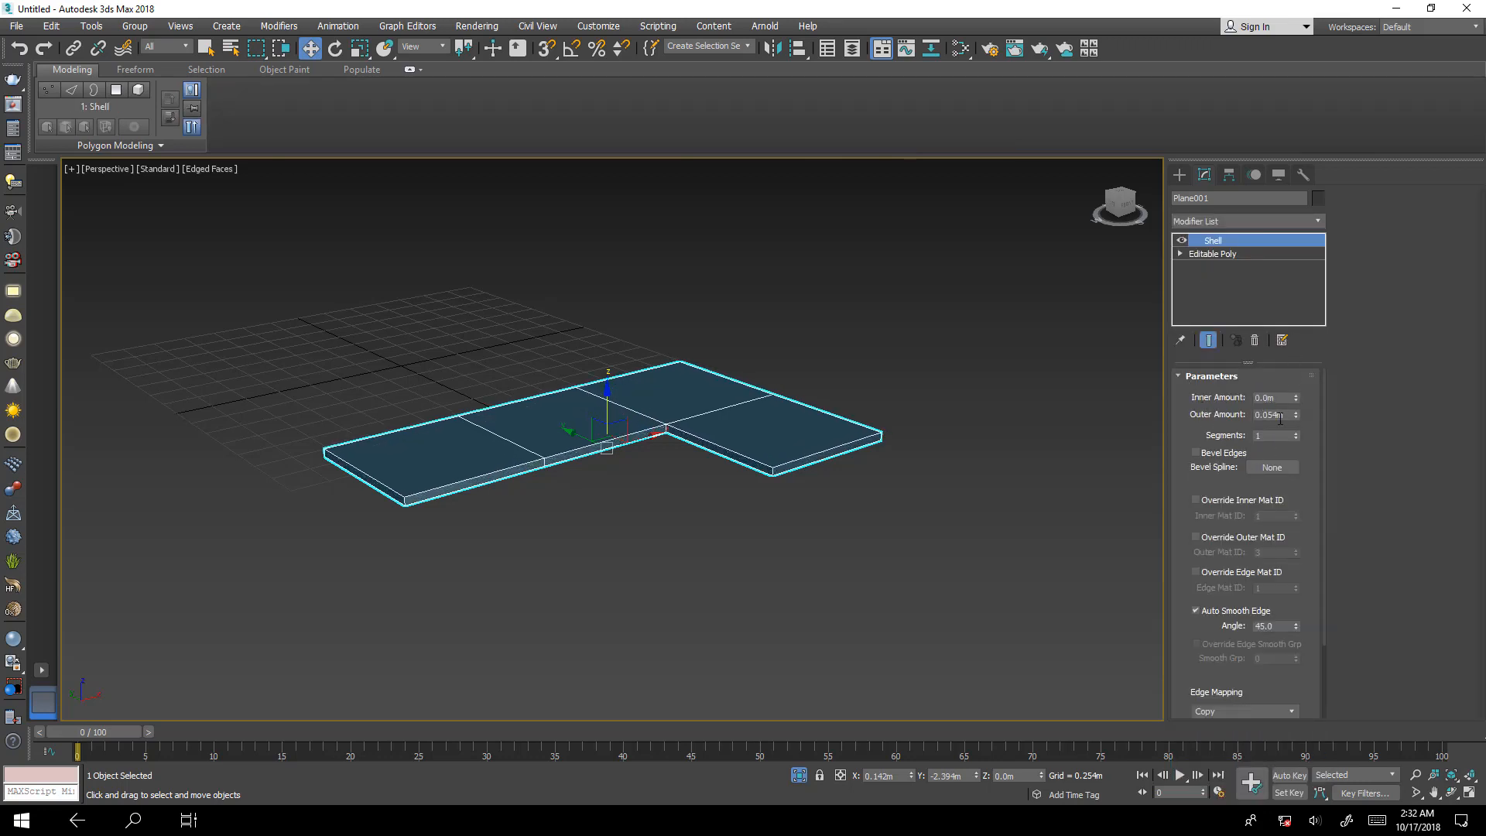
text(0.2)
key(Return)
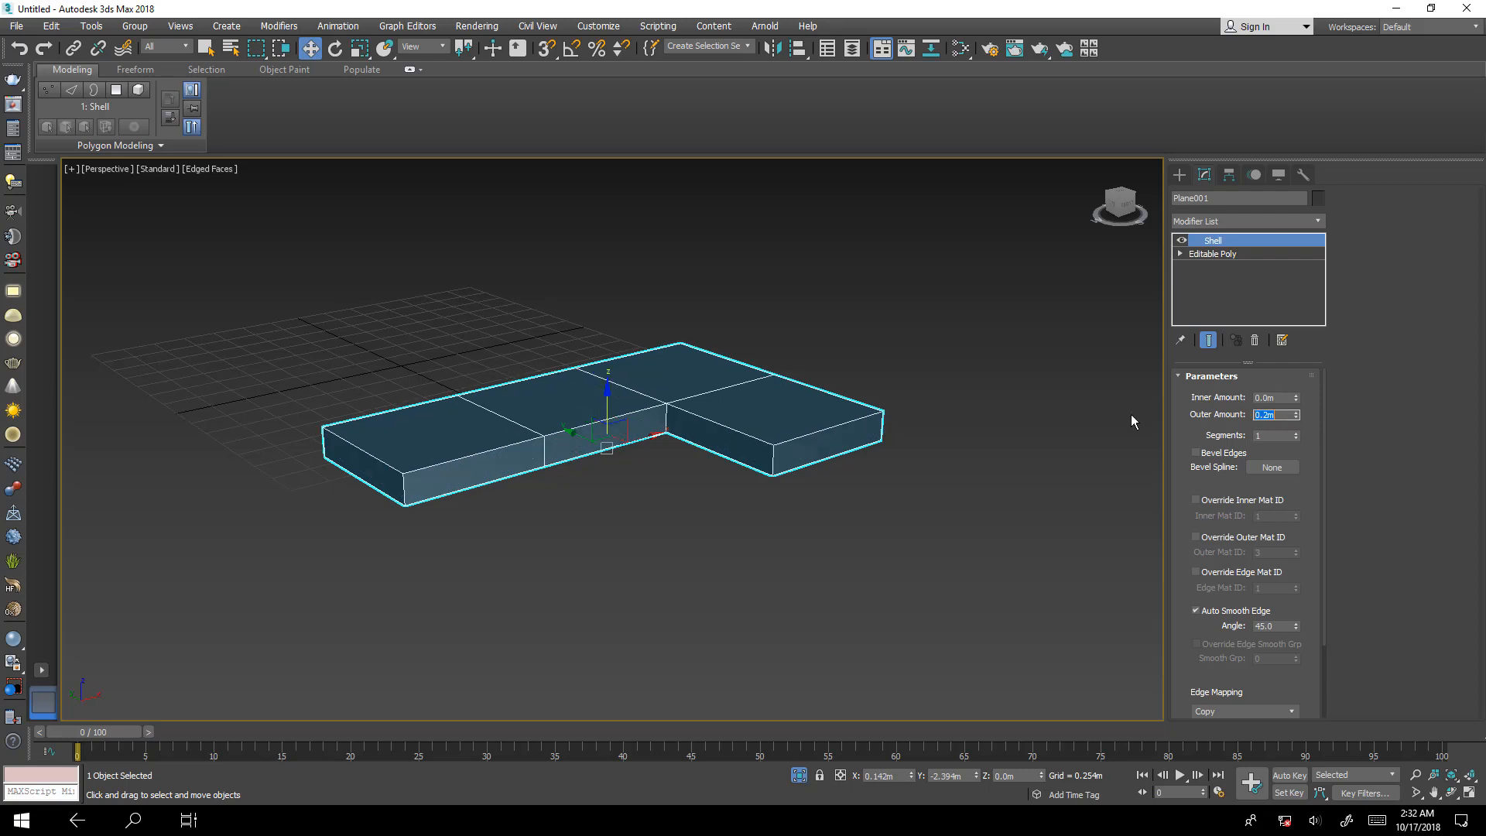
Add an Edit Poly modifier above the Shell and raise the short arm's outer upper corner vertex to a height of about 0.68 m.
alt+middle_drag(755, 358, 777, 481)
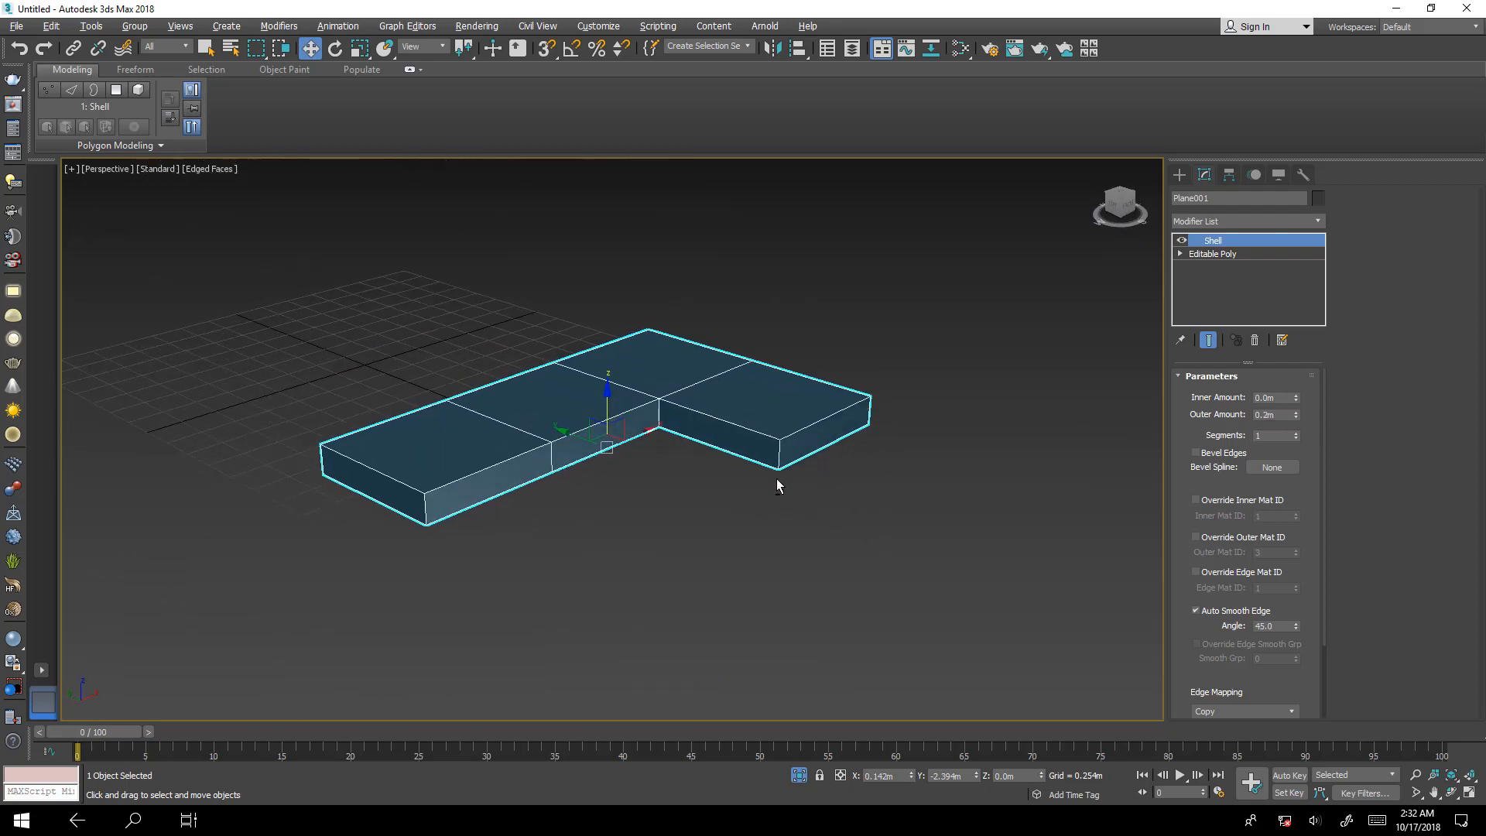
click(1223, 222)
key(e)
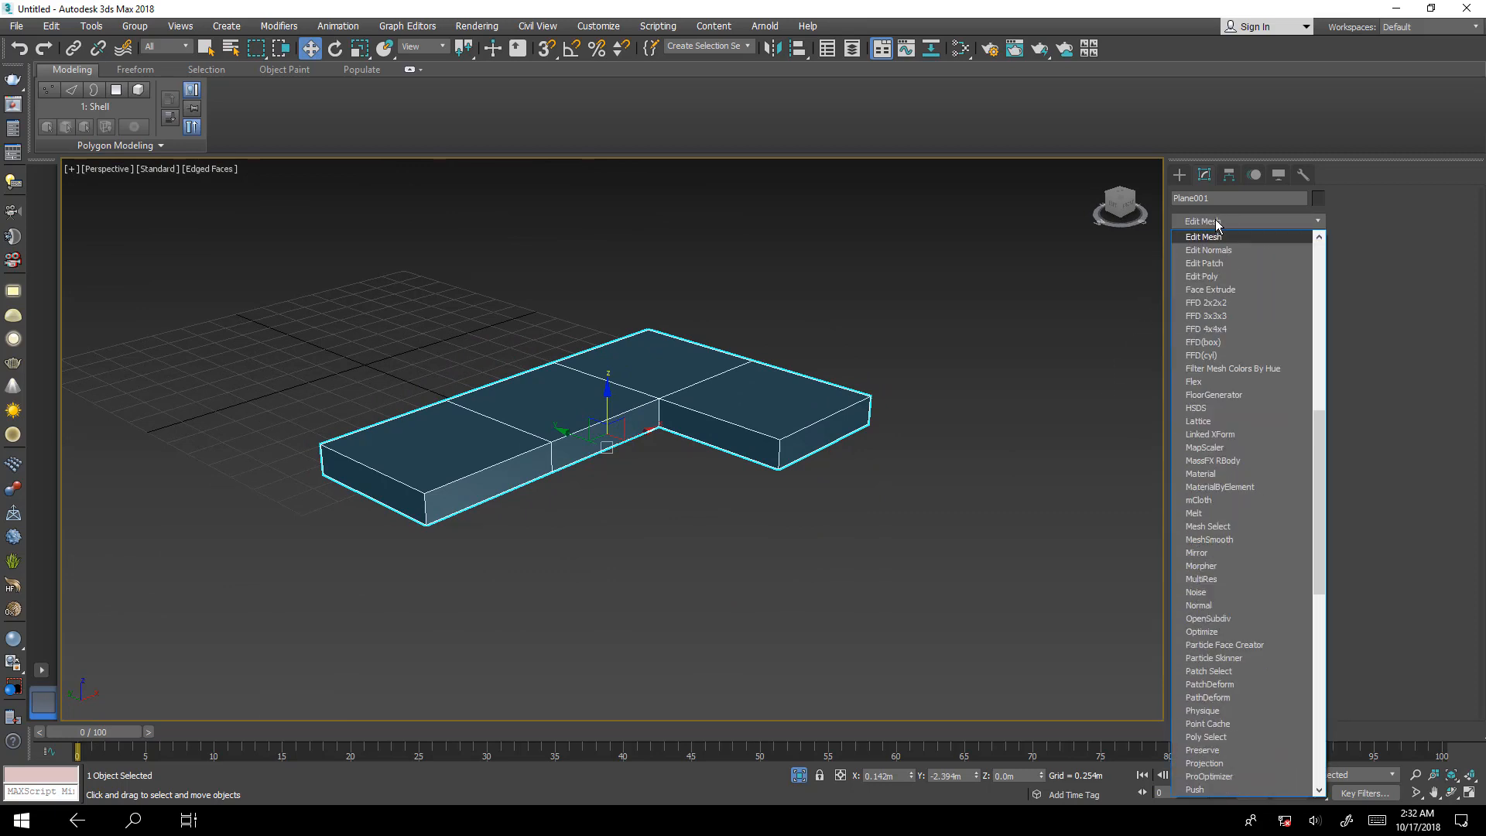
click(1213, 277)
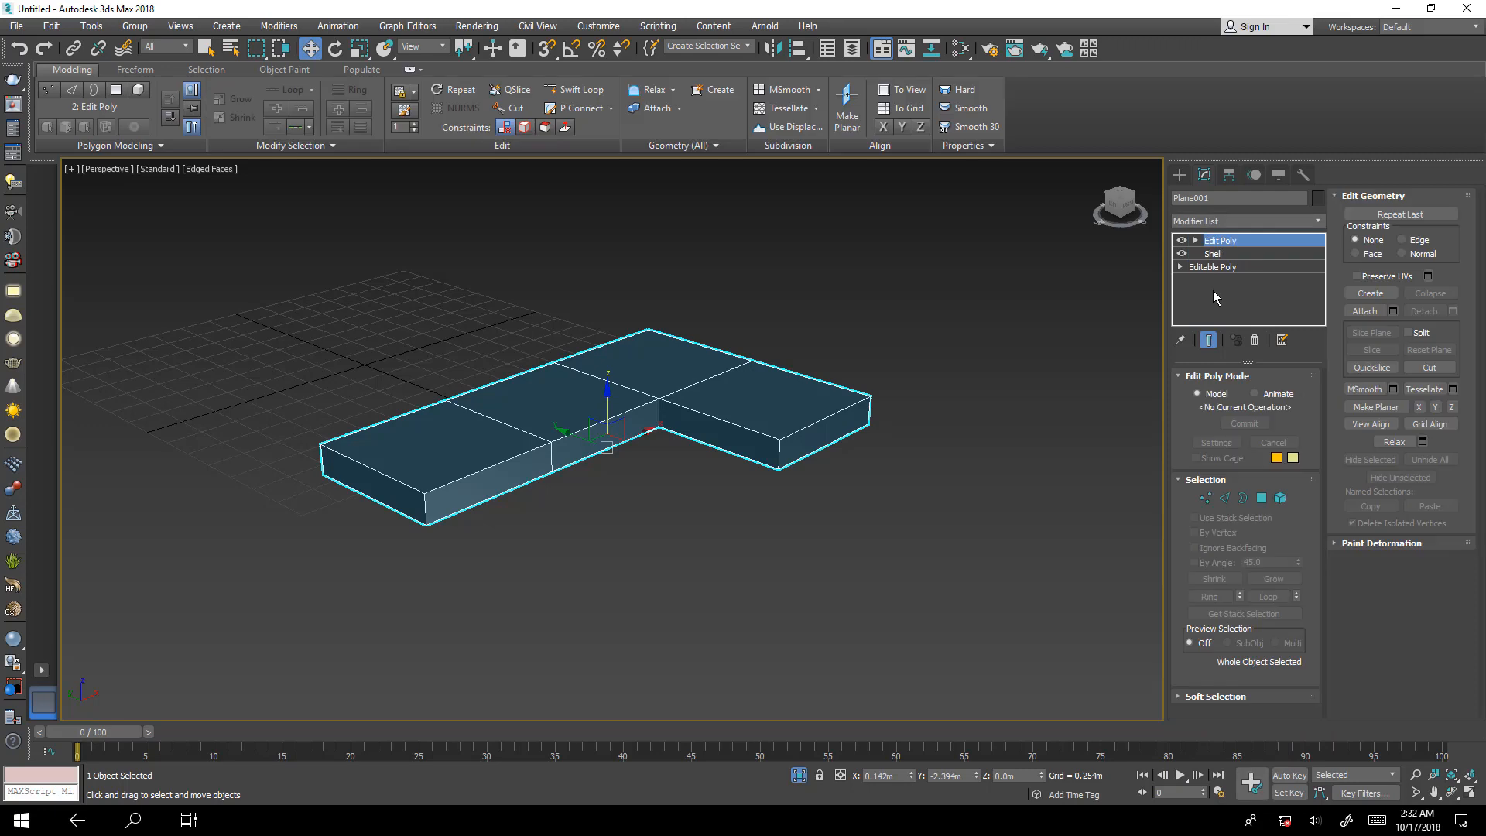
click(1205, 498)
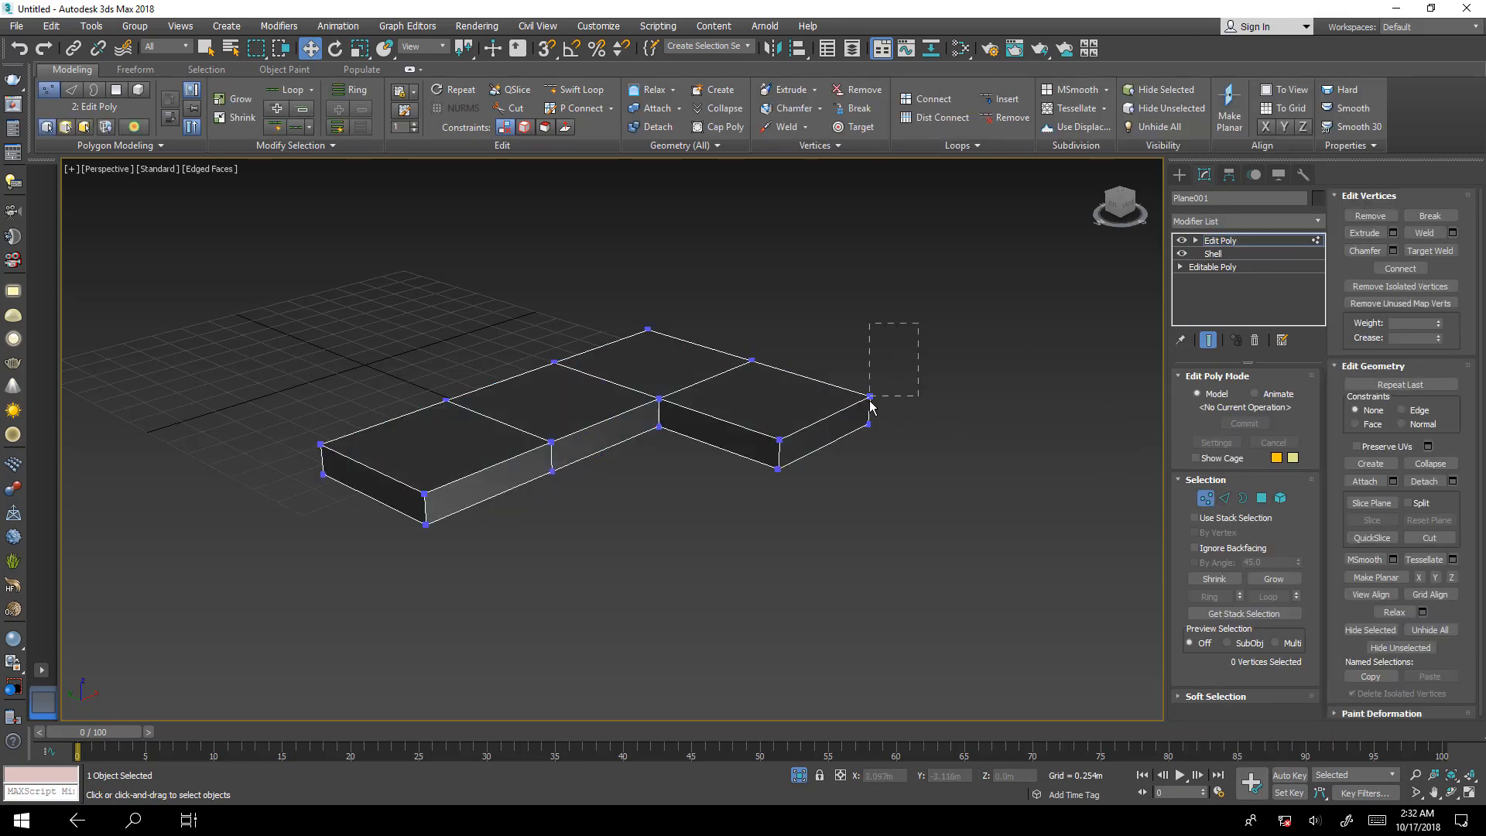
drag(870, 405, 879, 290)
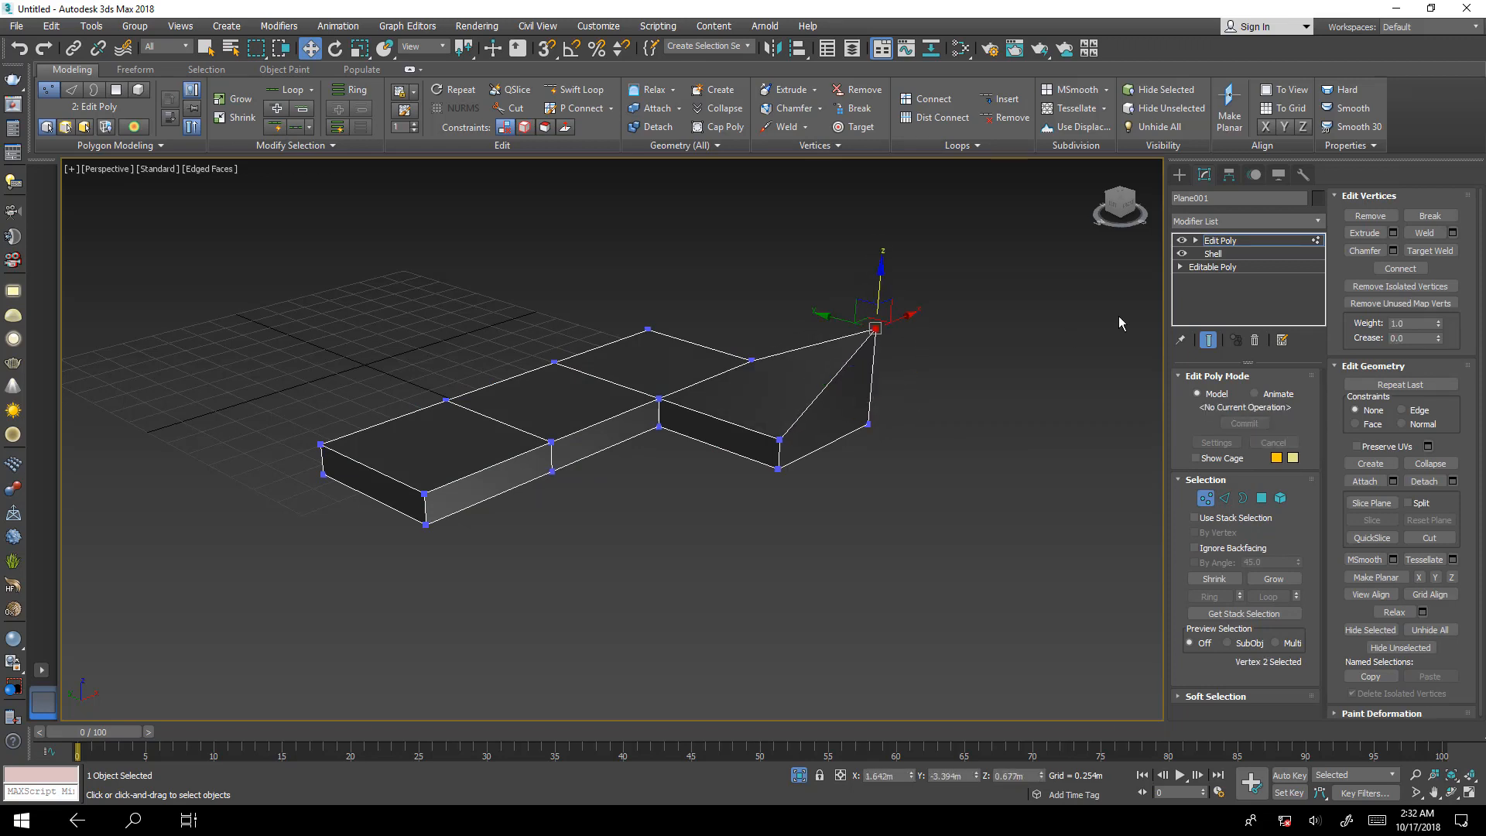
Return to the base Editable Poly level of the modifier stack, accepting the topology-dependence warning.
click(1207, 267)
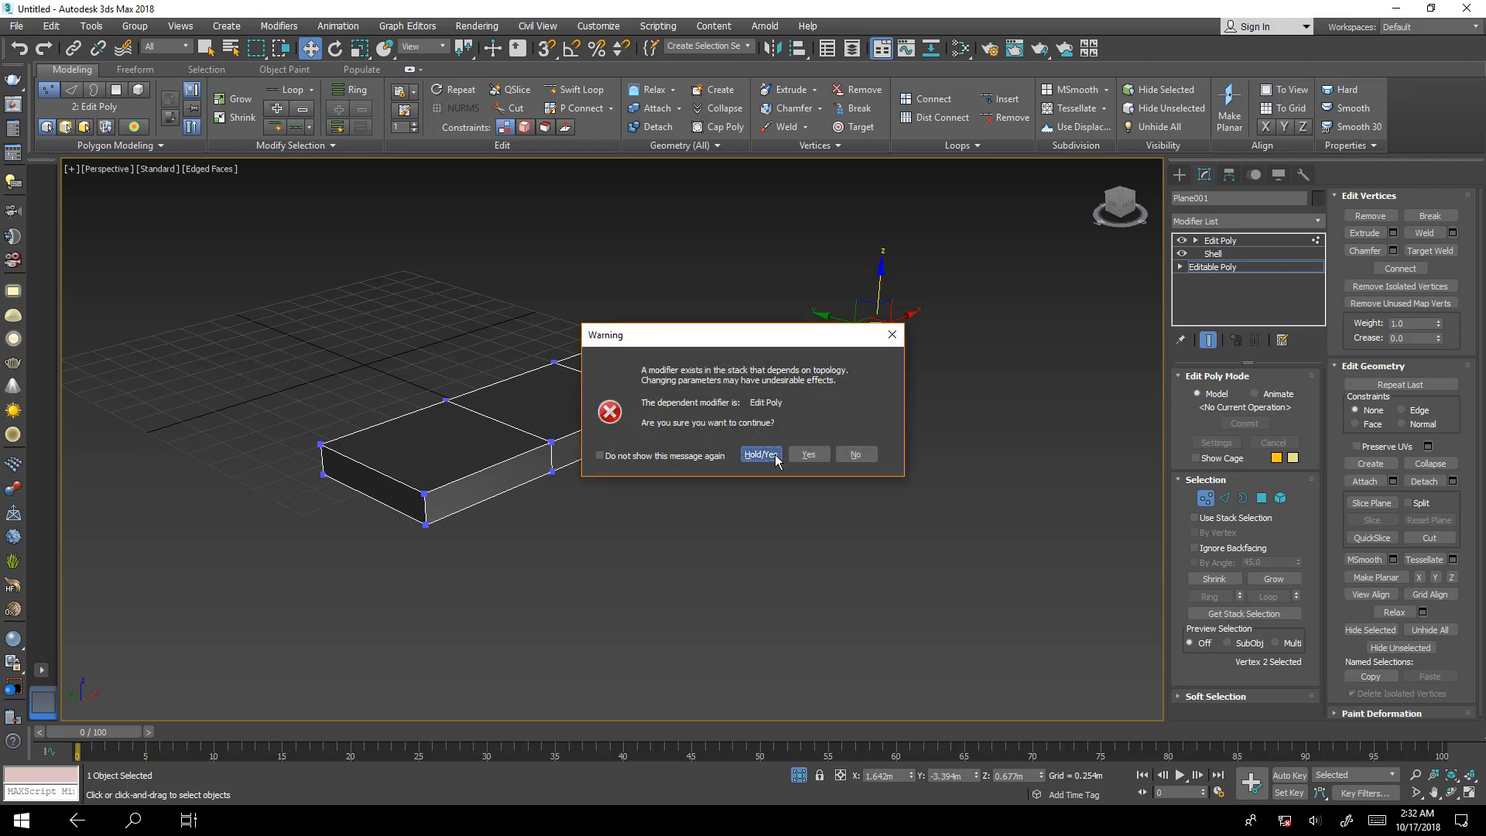
key(Return)
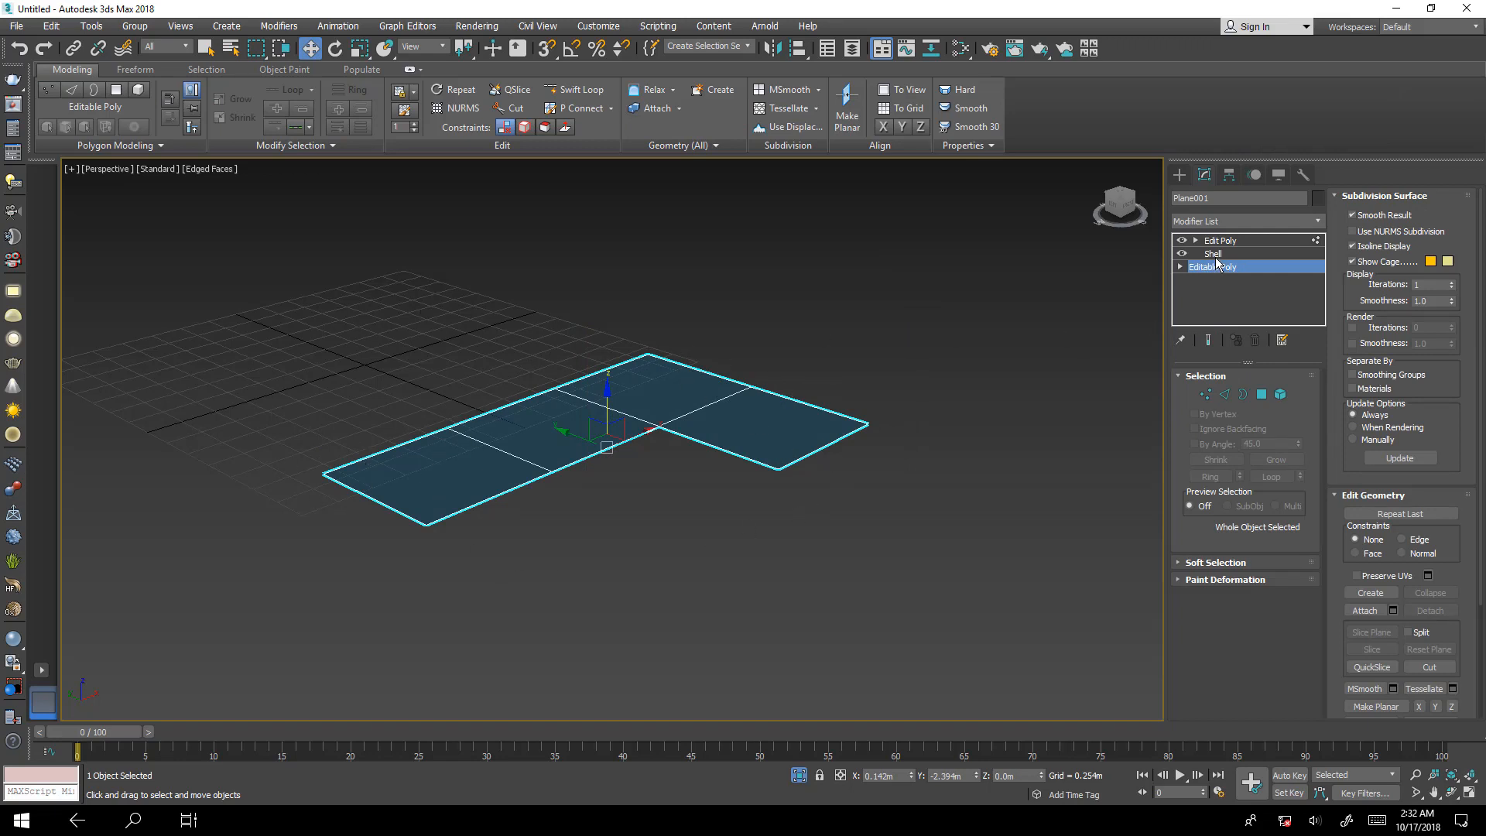
Return to the top Edit Poly level of the modifier stack and end the isolation of the shelled L-shaped plane.
click(1213, 254)
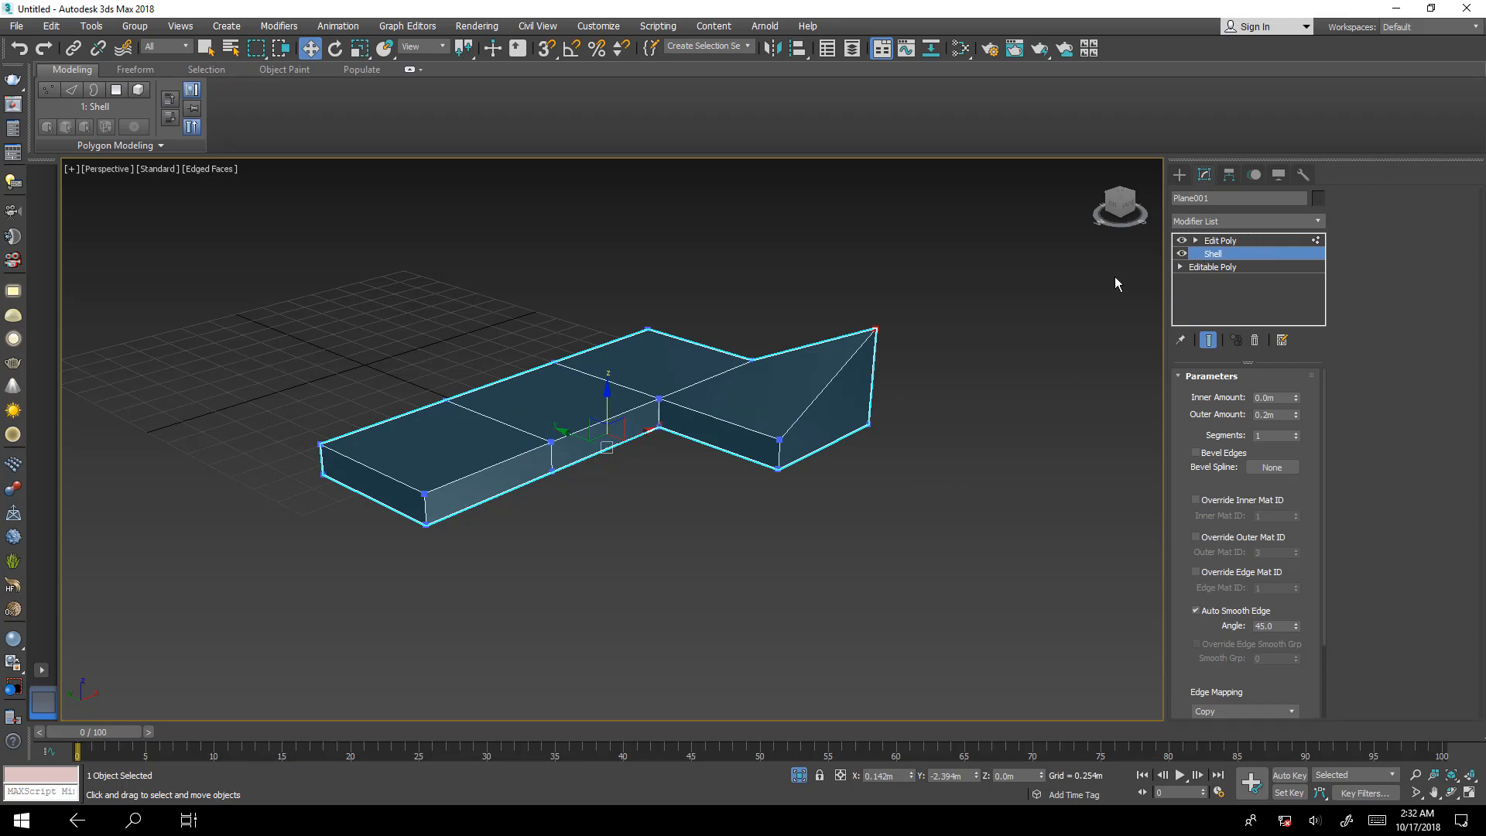
click(1254, 241)
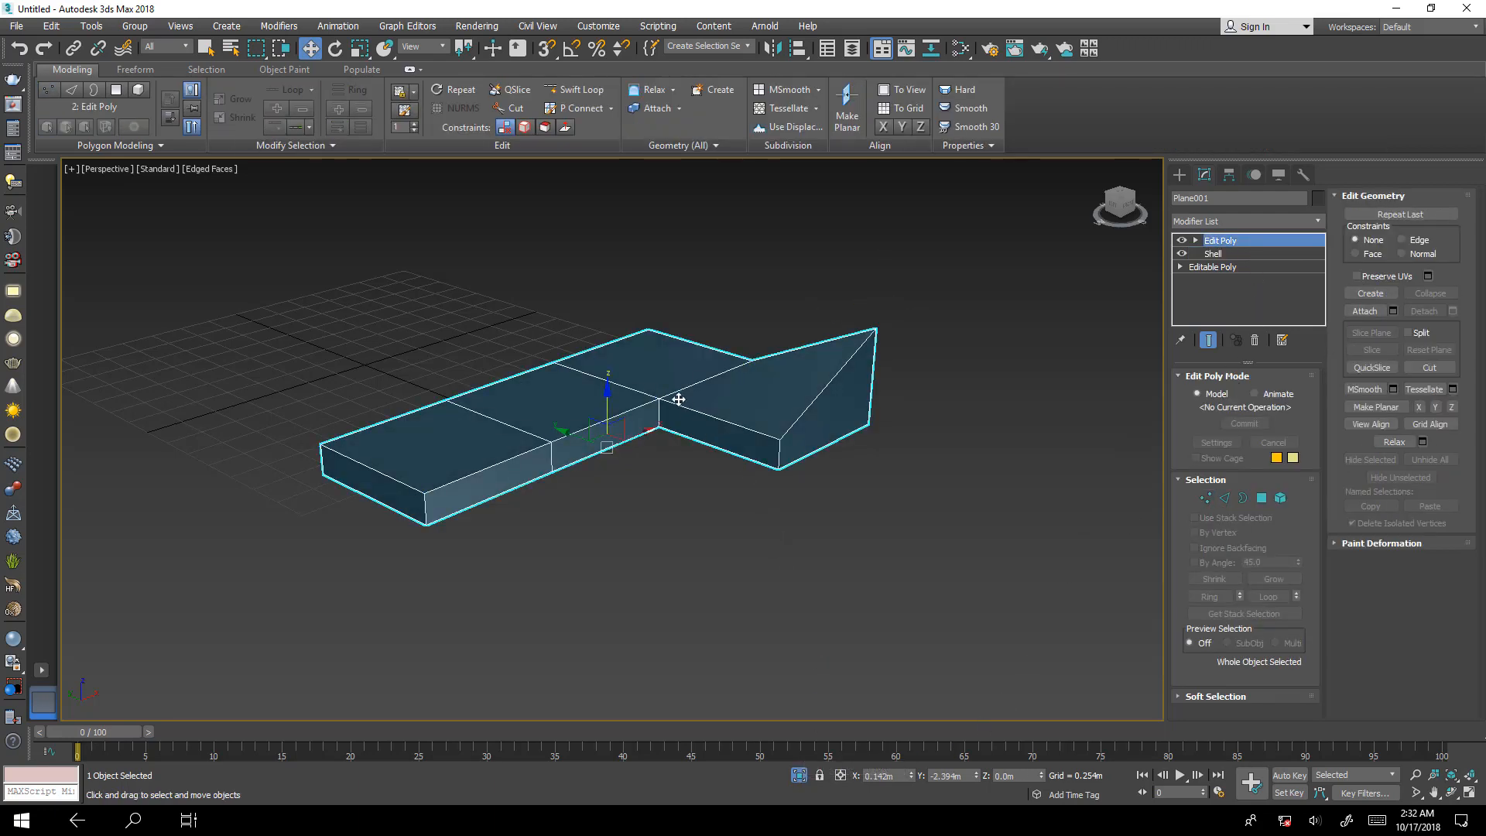
click(798, 774)
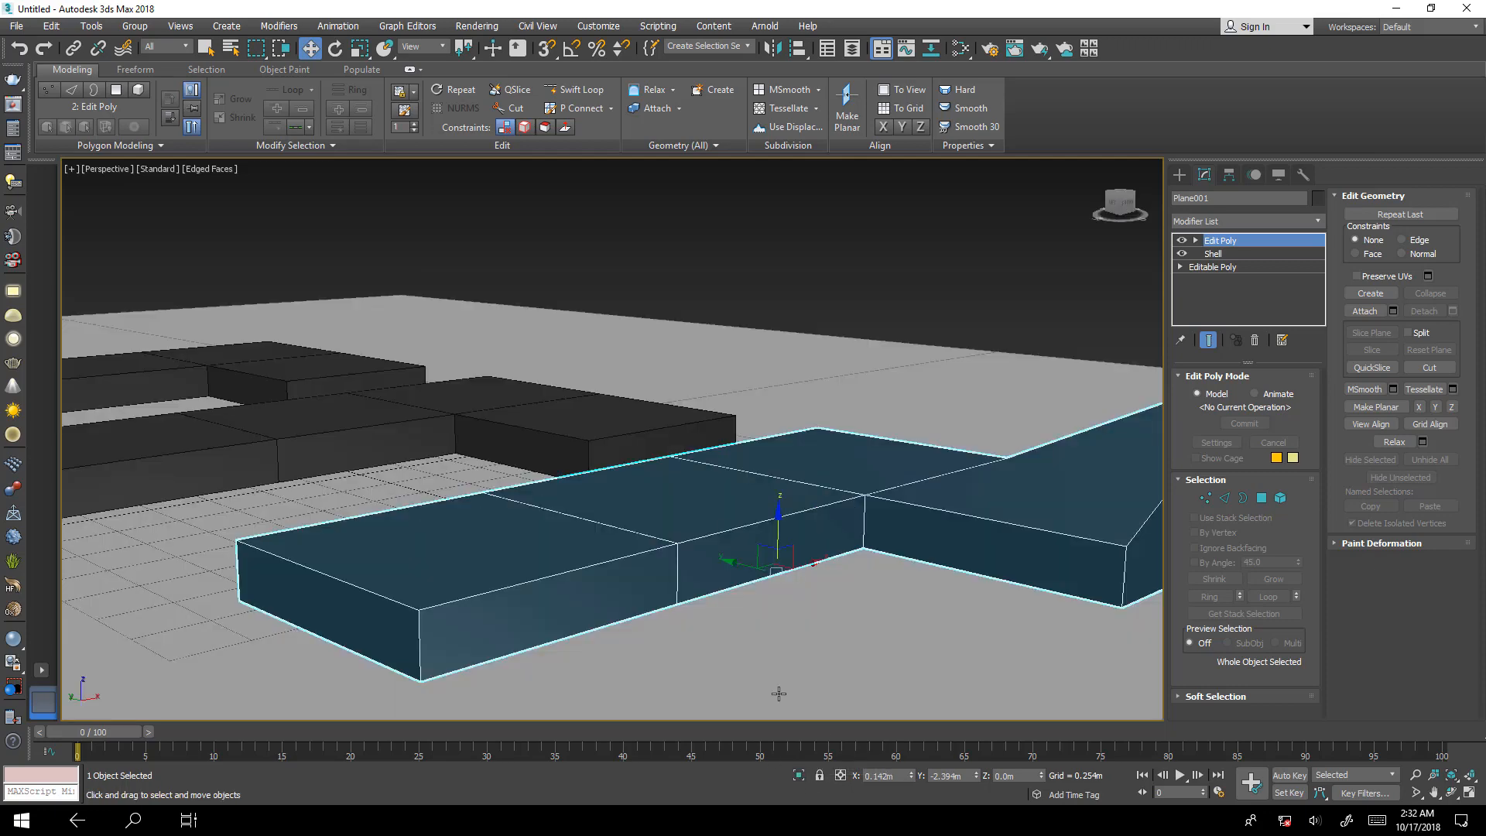
alt+middle_drag(794, 598, 830, 628)
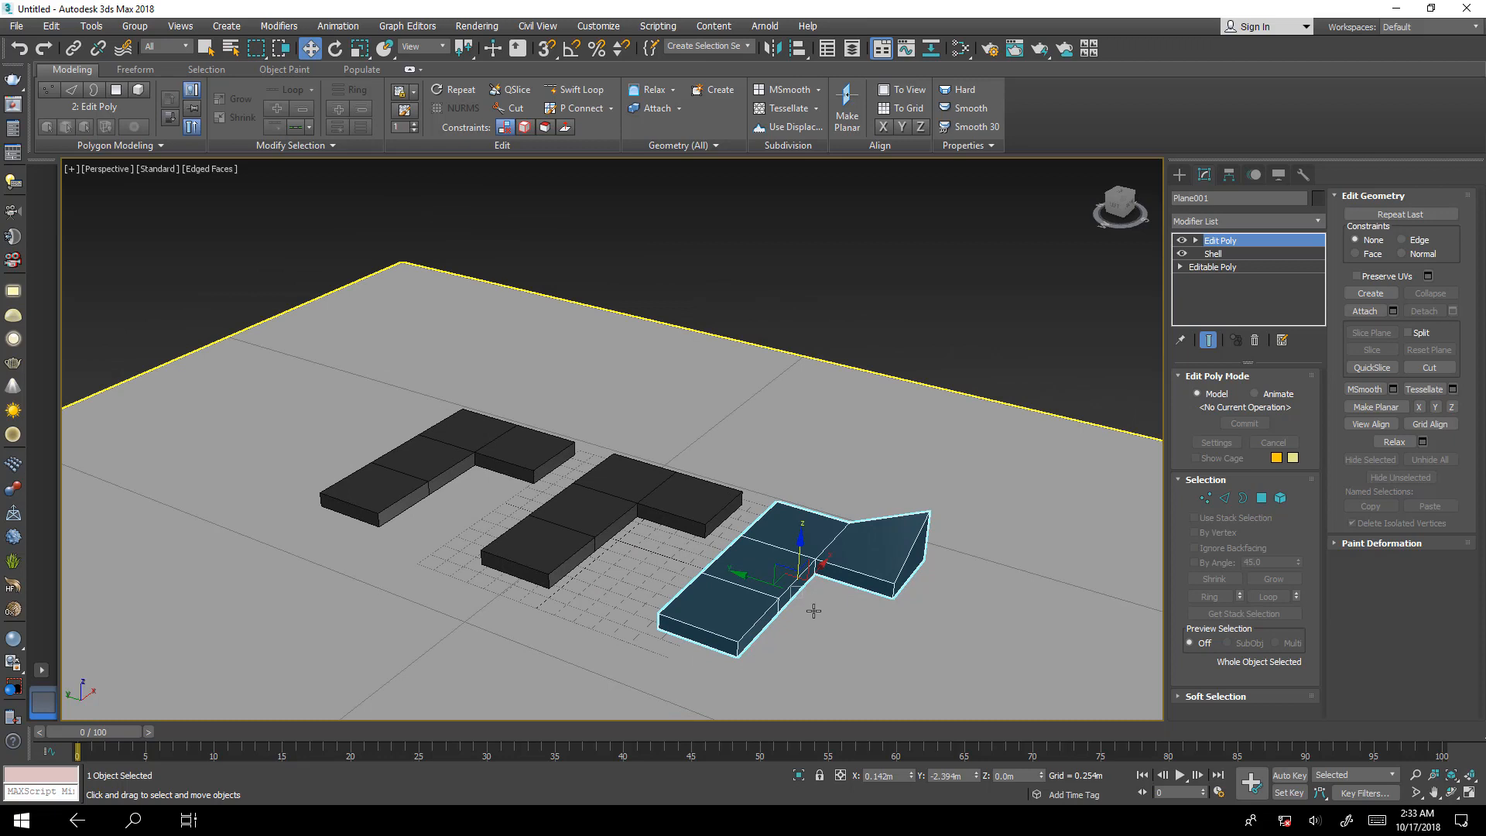
Delete the shelled L-shaped plane and the middle L-shaped base next to it.
key(Delete)
click(605, 506)
key(Delete)
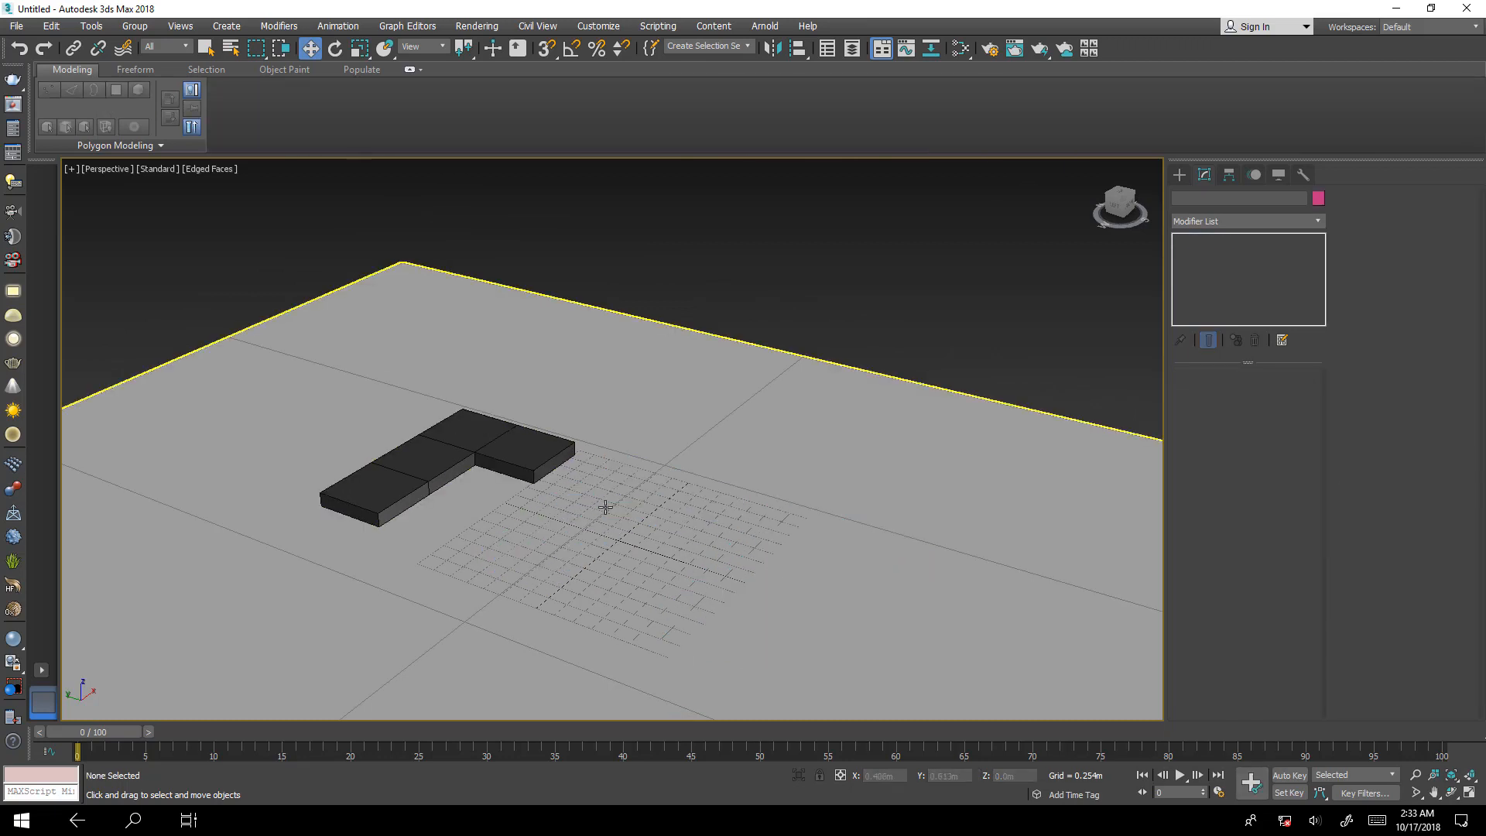
Move the remaining L-shaped base along the Y axis toward the grid centre, to a Y position of about 0.736 m.
click(519, 462)
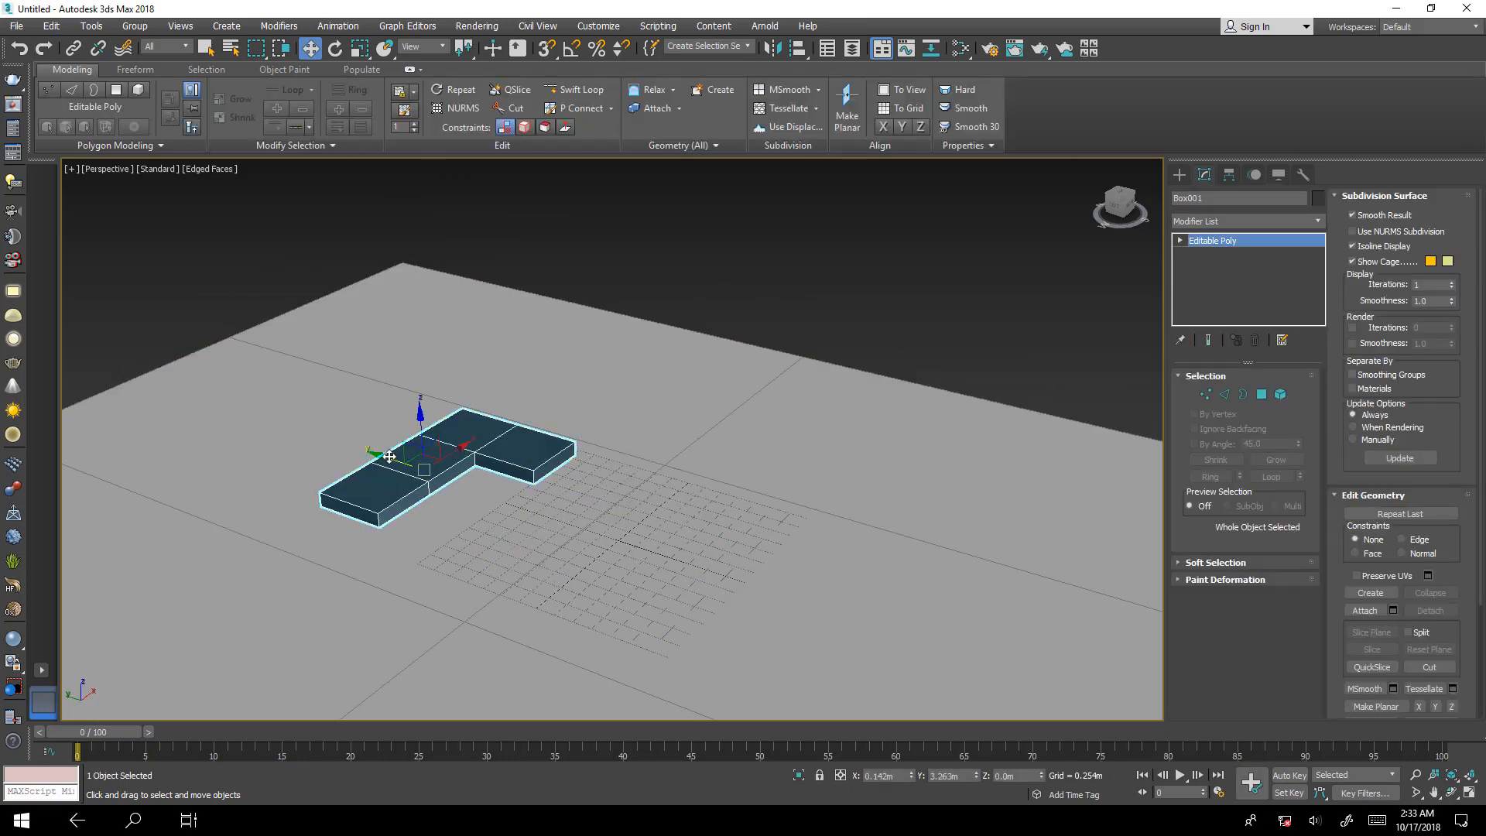
drag(389, 456, 535, 505)
alt+middle_drag(792, 584, 739, 485)
scroll(673, 565, up, 4)
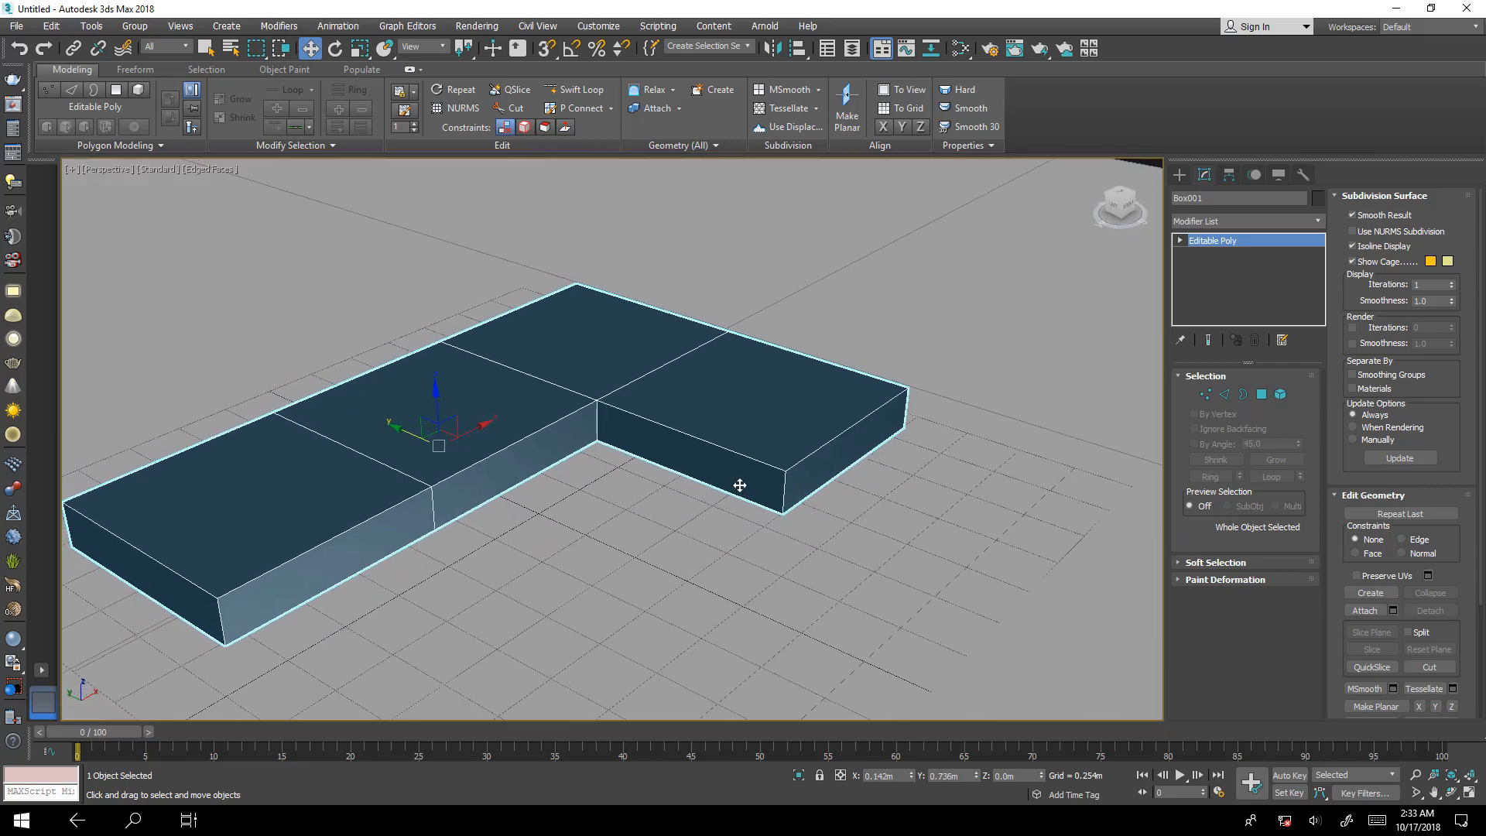
middle_drag(716, 425, 758, 445)
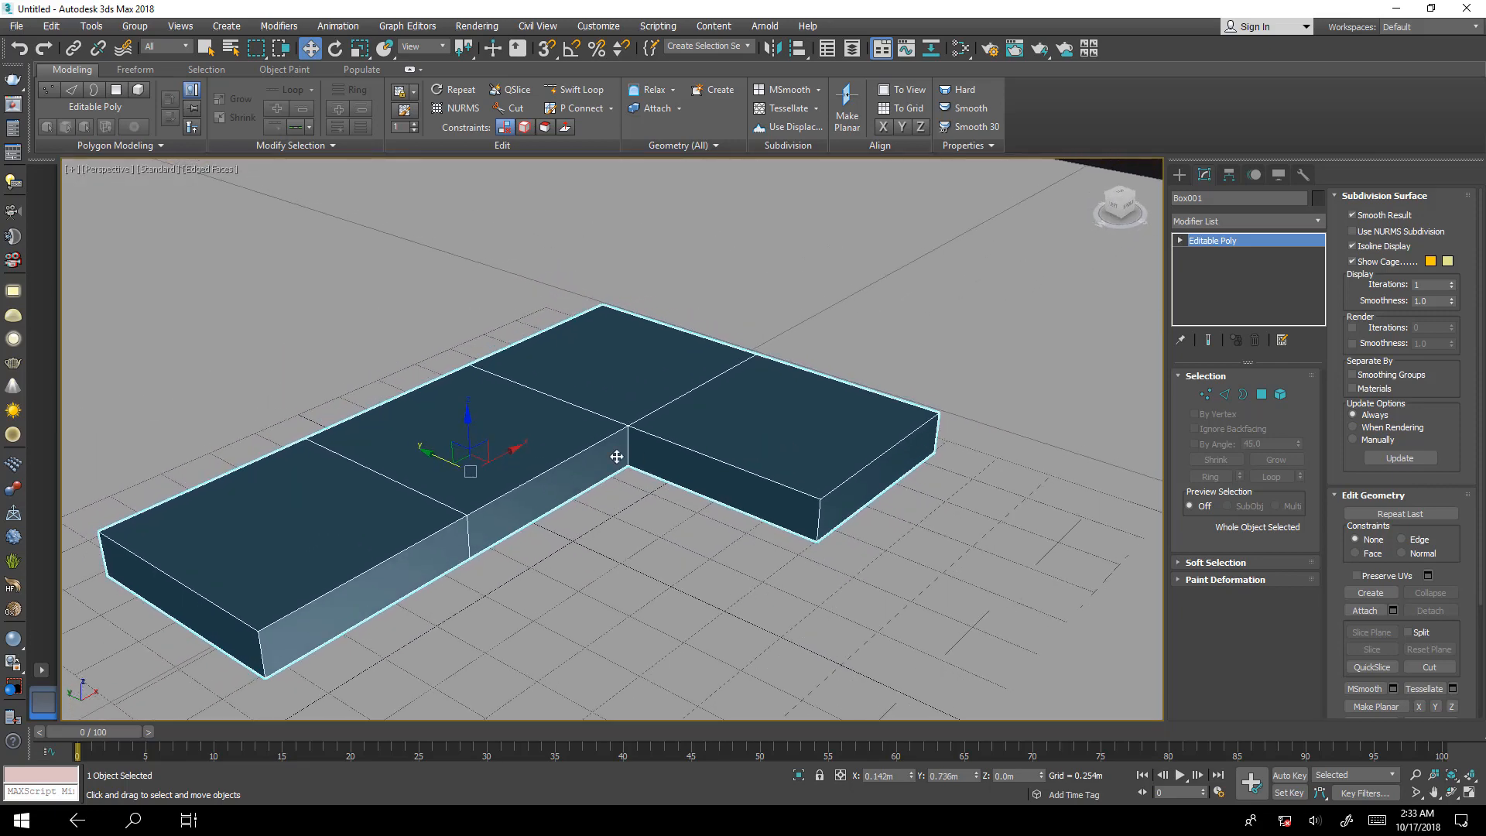
alt+middle_drag(616, 456, 720, 465)
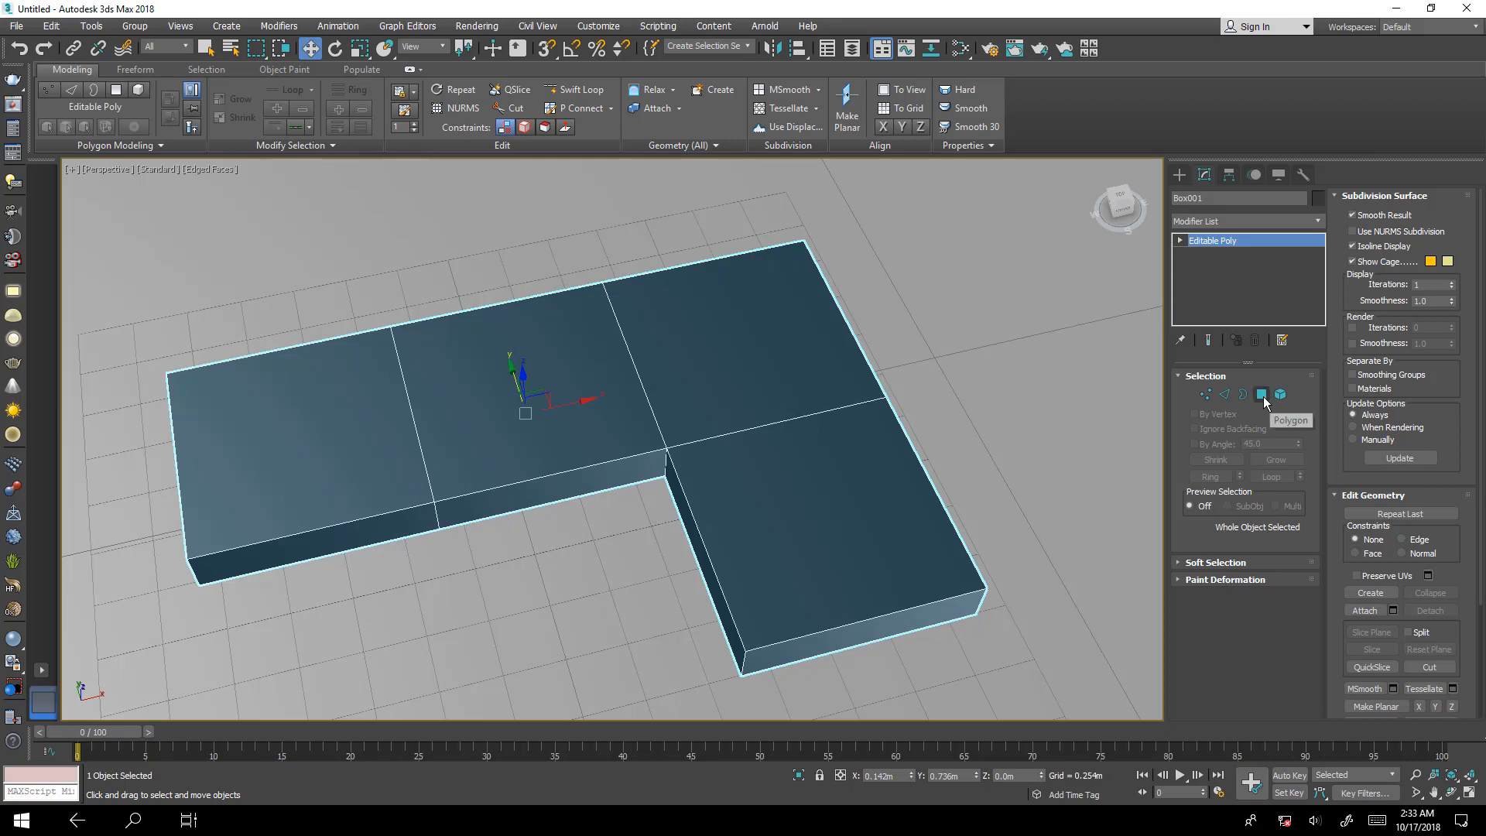
Connect the ring of edges across the short arm's width with 1 segment at slide 60, placing a loop near its outer side.
click(1225, 395)
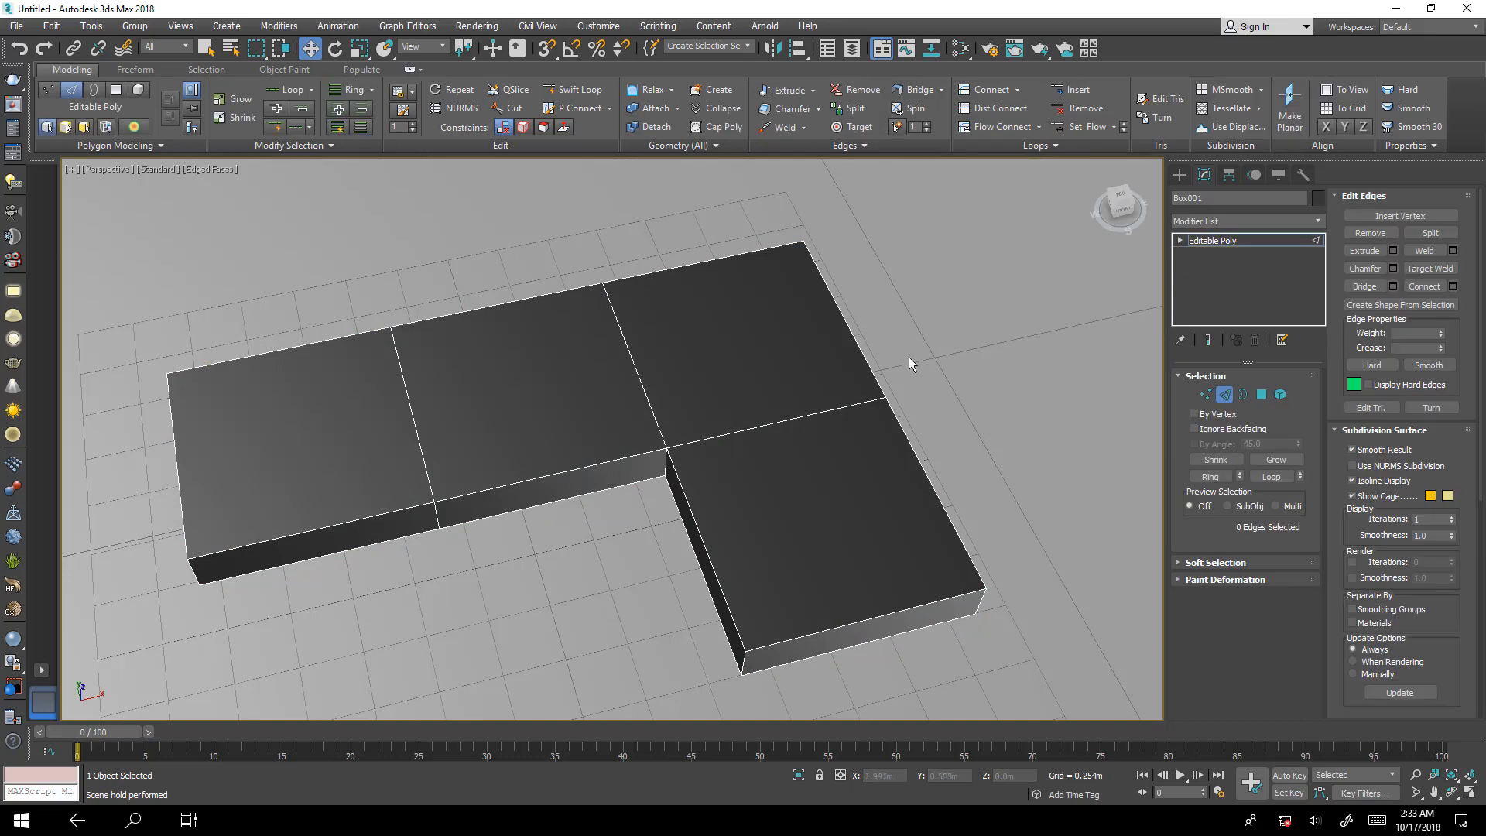
click(813, 415)
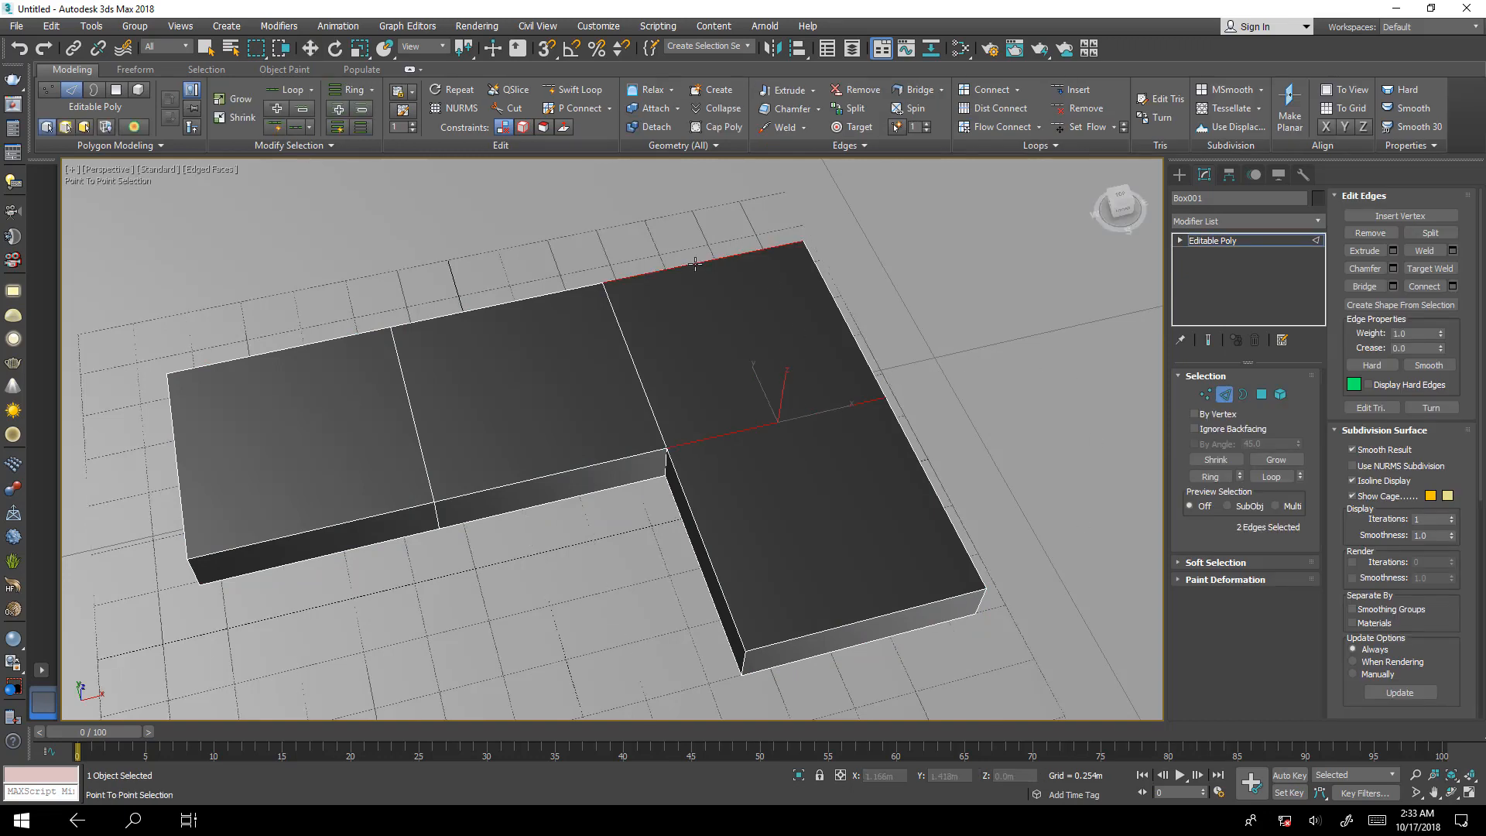
alt+middle_drag(832, 340, 924, 546)
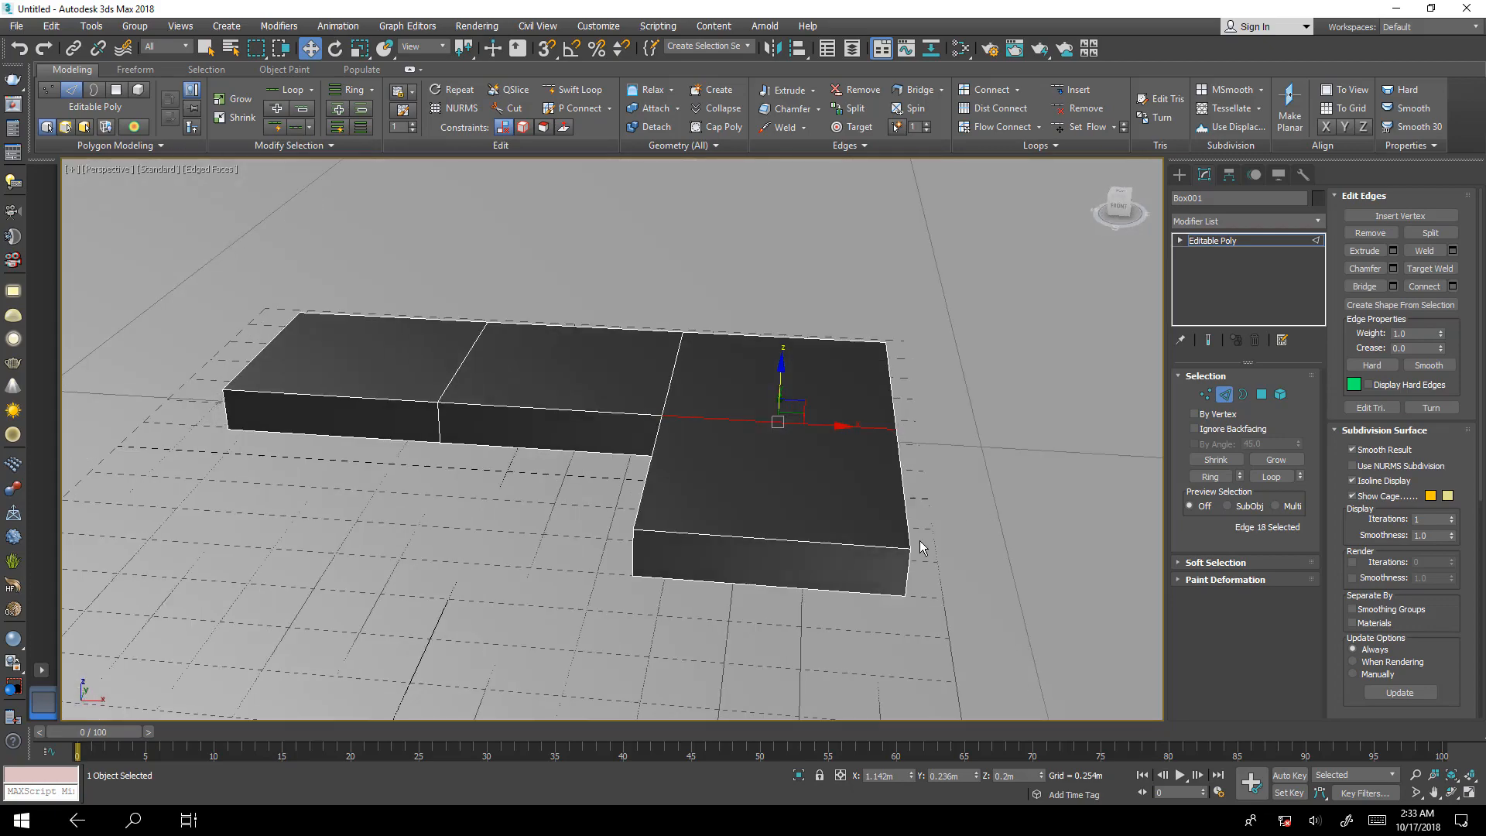
shift+click(838, 541)
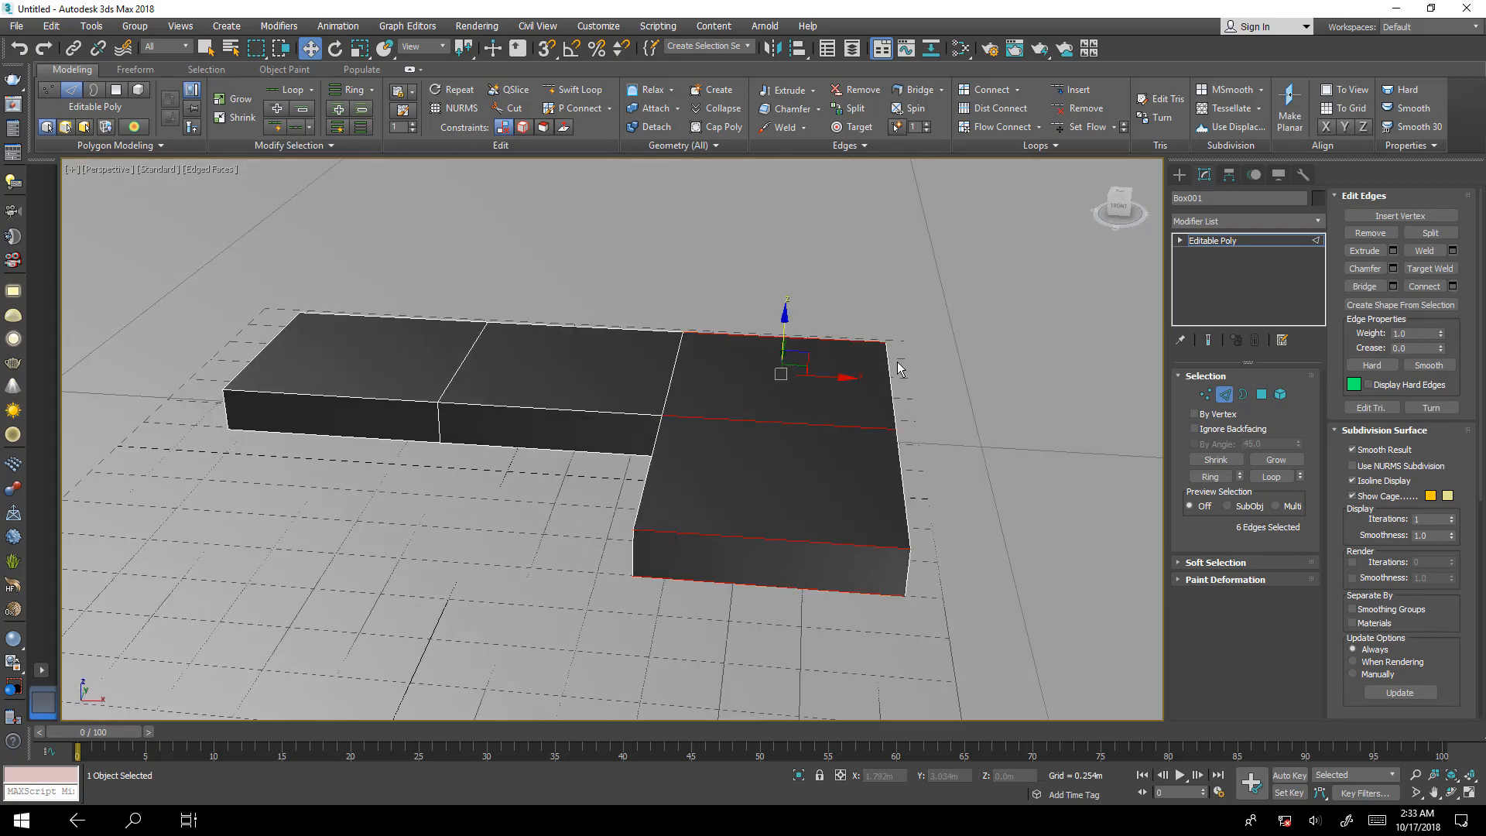
alt+middle_drag(867, 484, 929, 447)
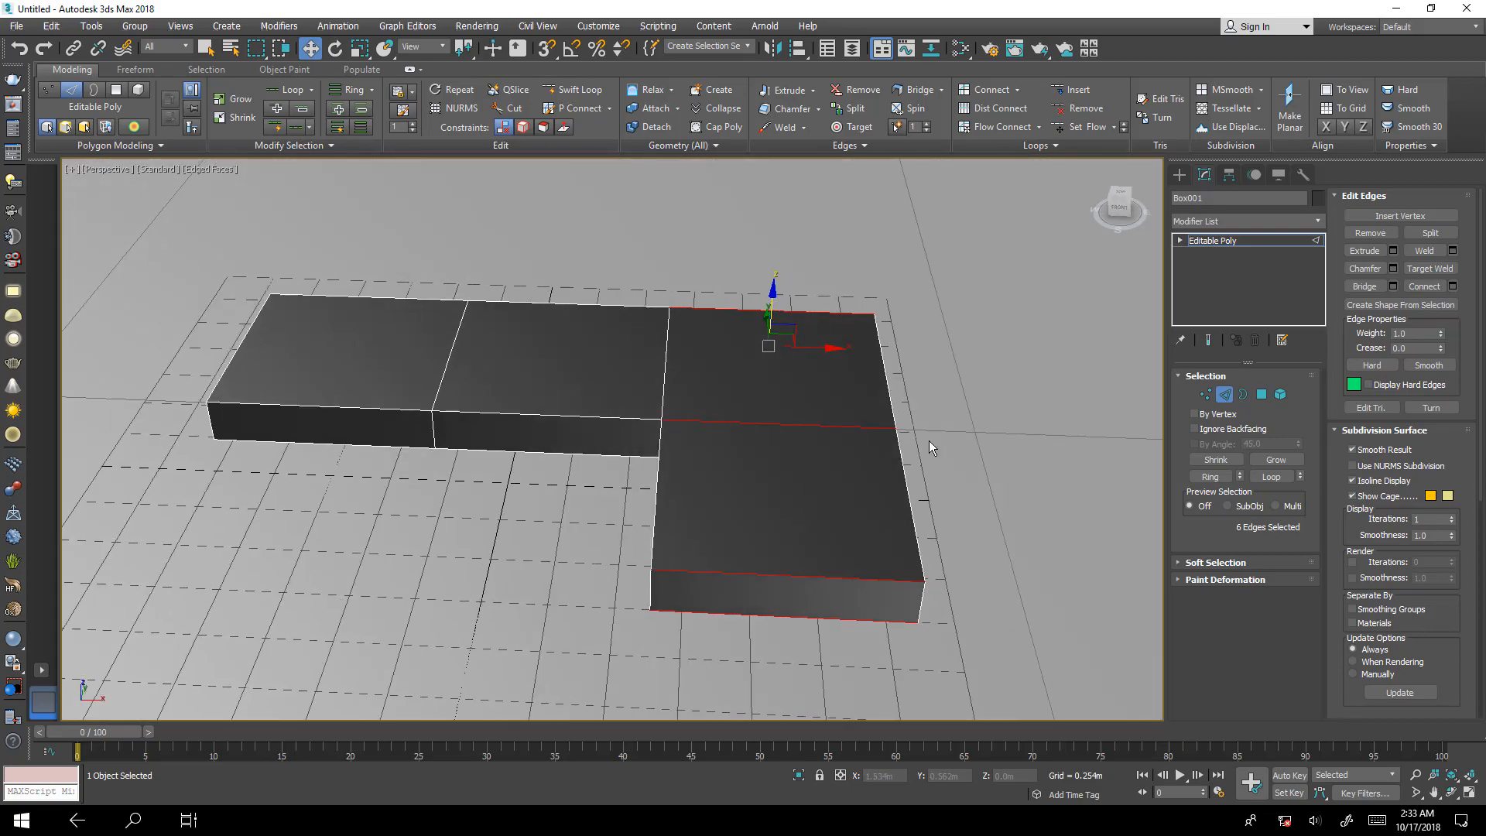
click(1452, 286)
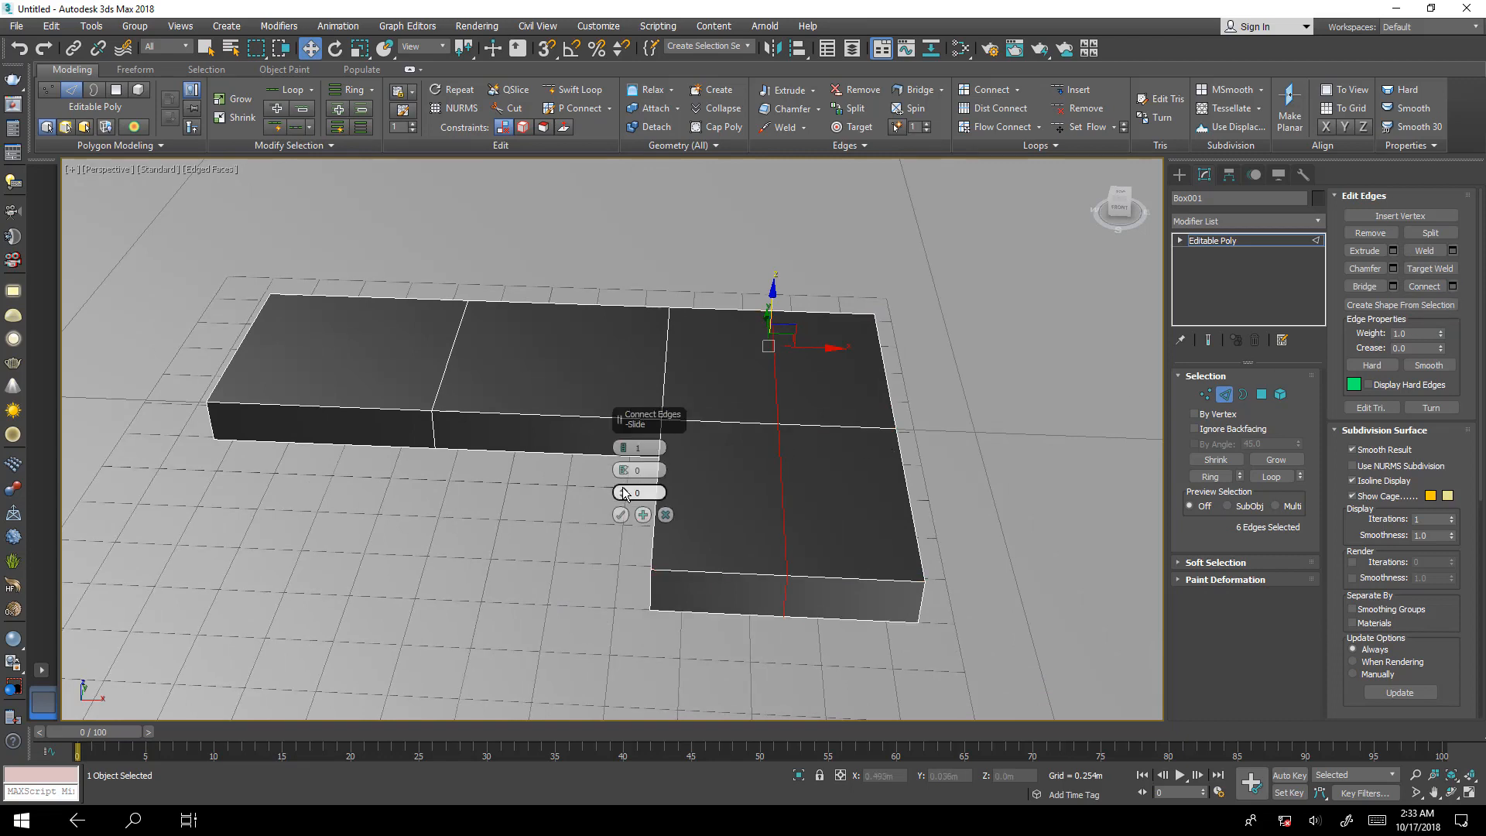
drag(623, 496, 627, 308)
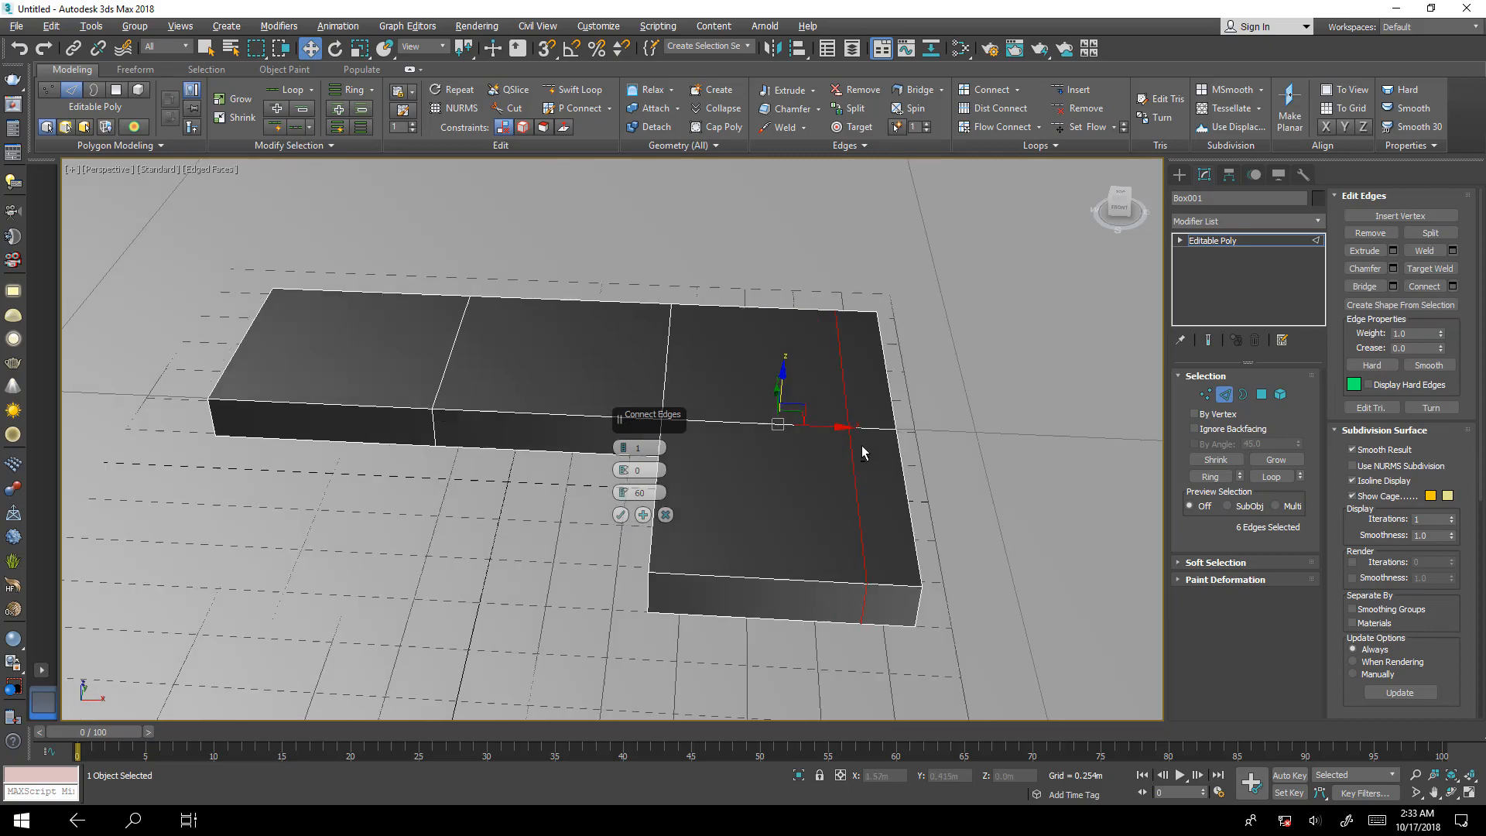
alt+middle_drag(862, 448, 741, 522)
click(619, 514)
Connect the ring of edges across the long arm's width with 1 segment at slide 60, placing a loop near its back side.
click(736, 539)
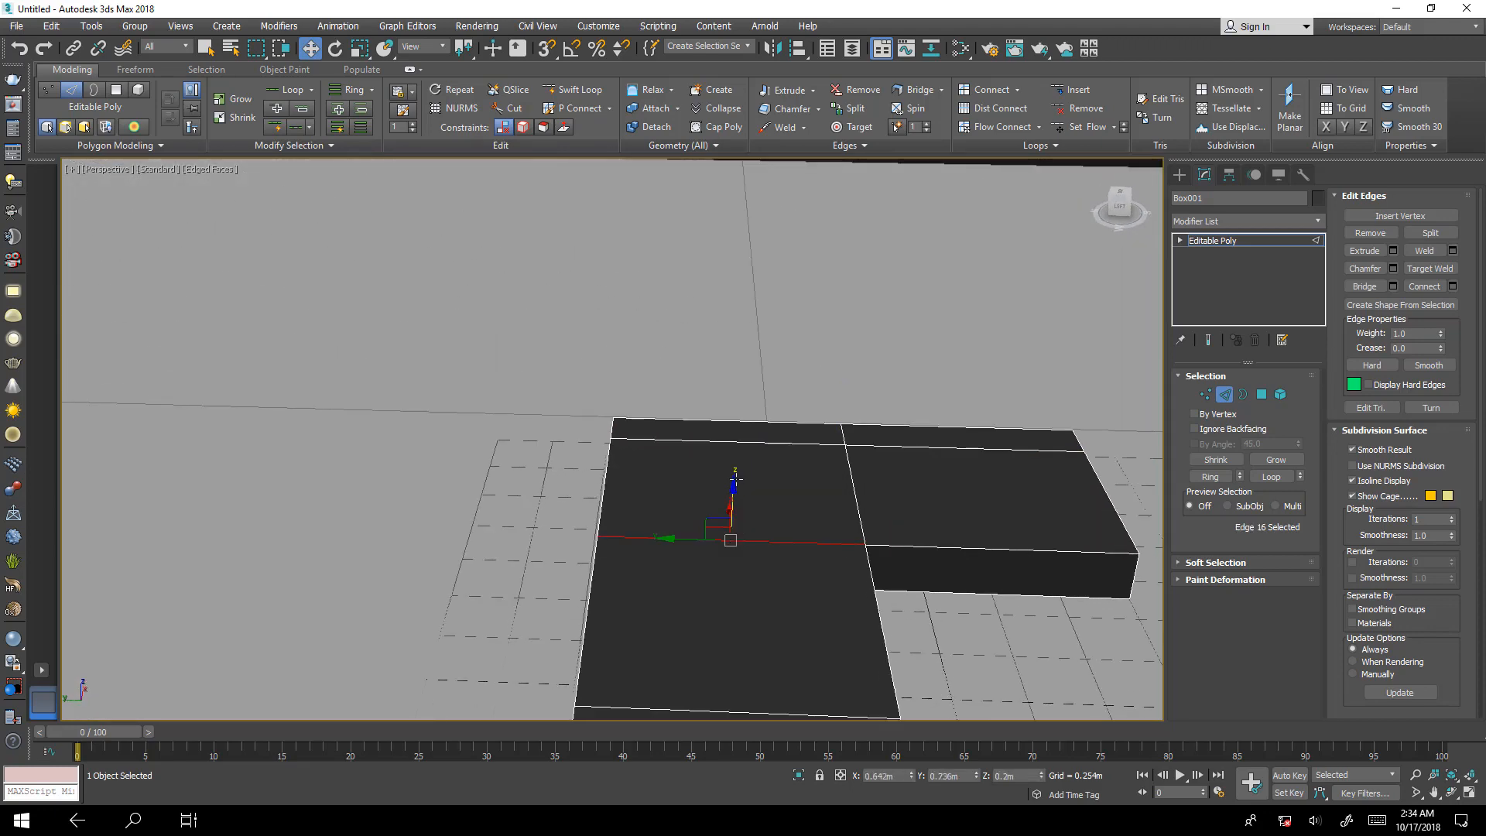
shift+click(741, 443)
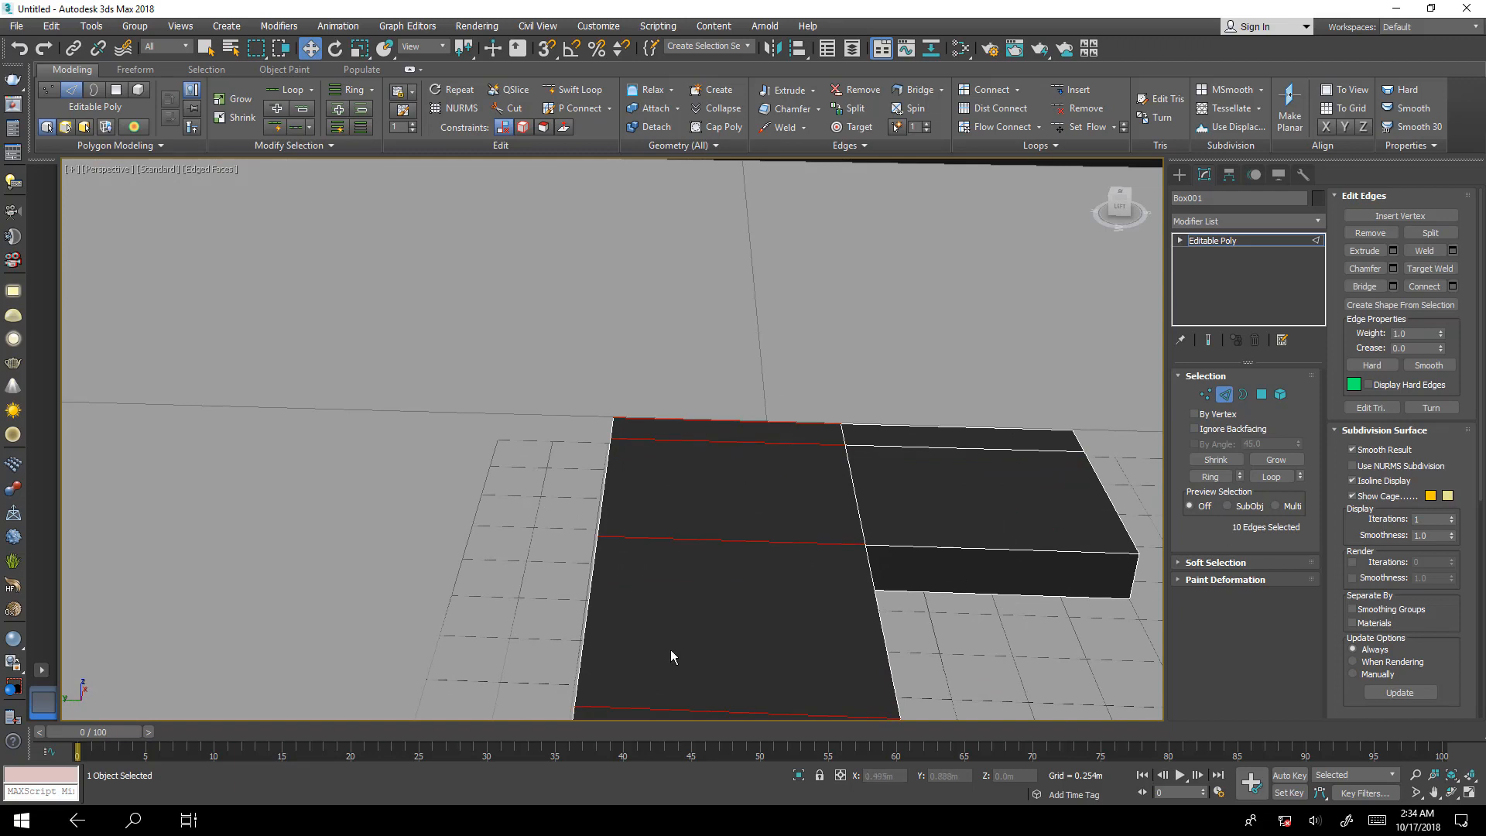
middle_drag(670, 649, 722, 355)
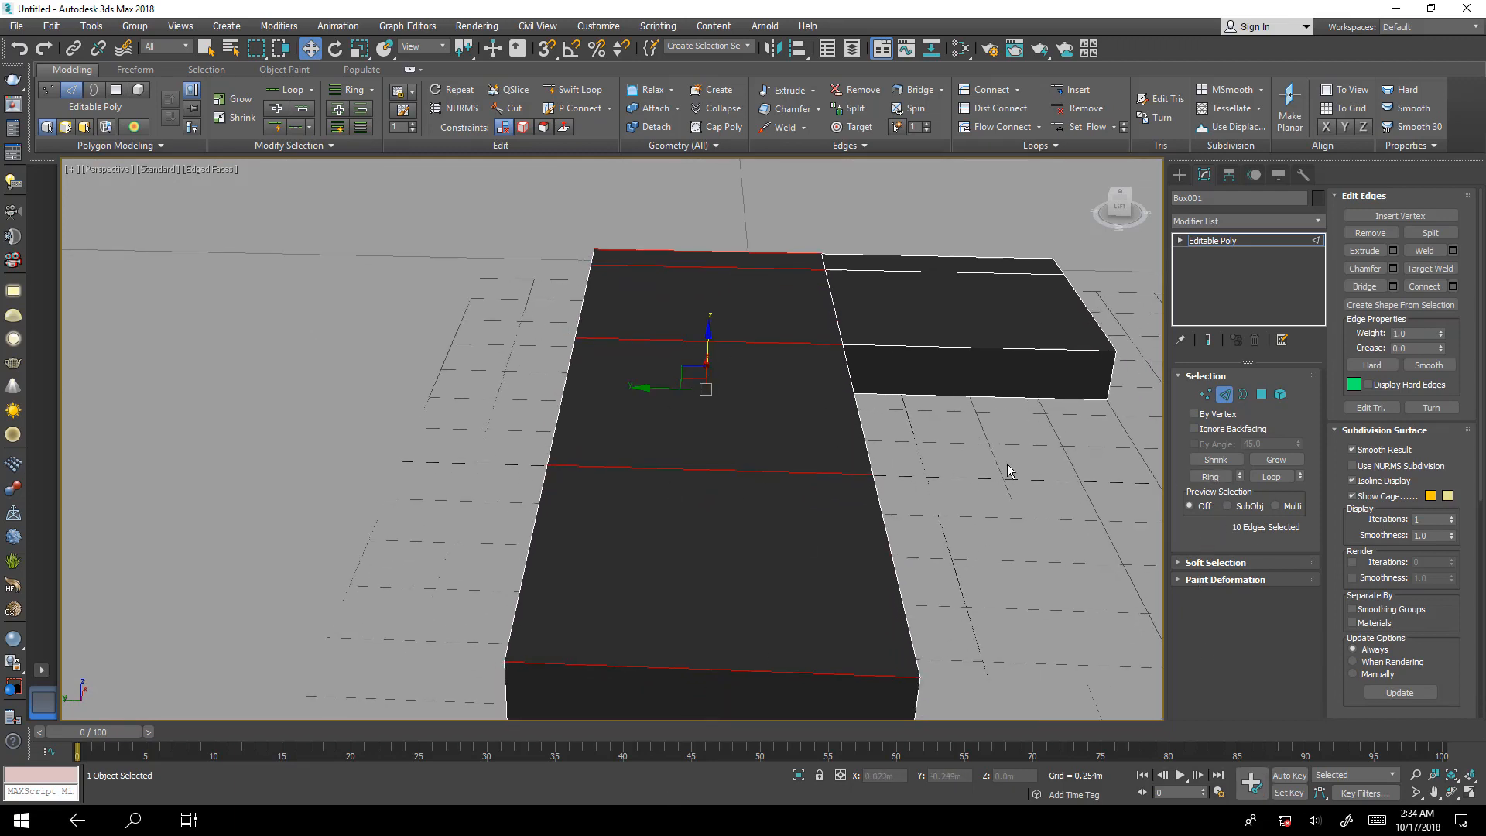
click(1452, 288)
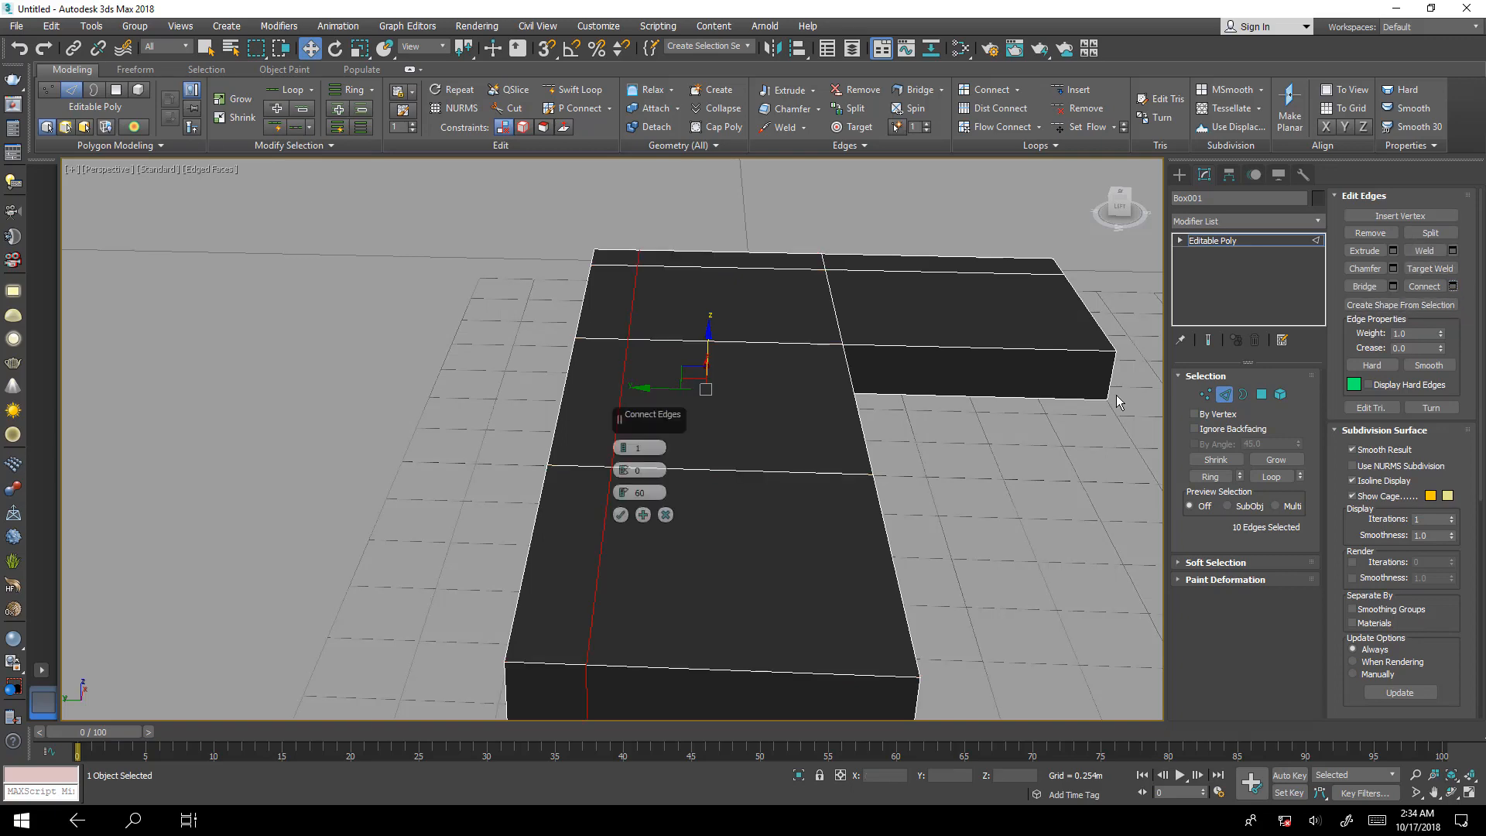
click(619, 515)
Extrude the five narrow top polygons along the long arm's back and the corner's outer side by 0.4 m, and leave polygon editing.
alt+middle_drag(916, 551, 954, 563)
click(1261, 394)
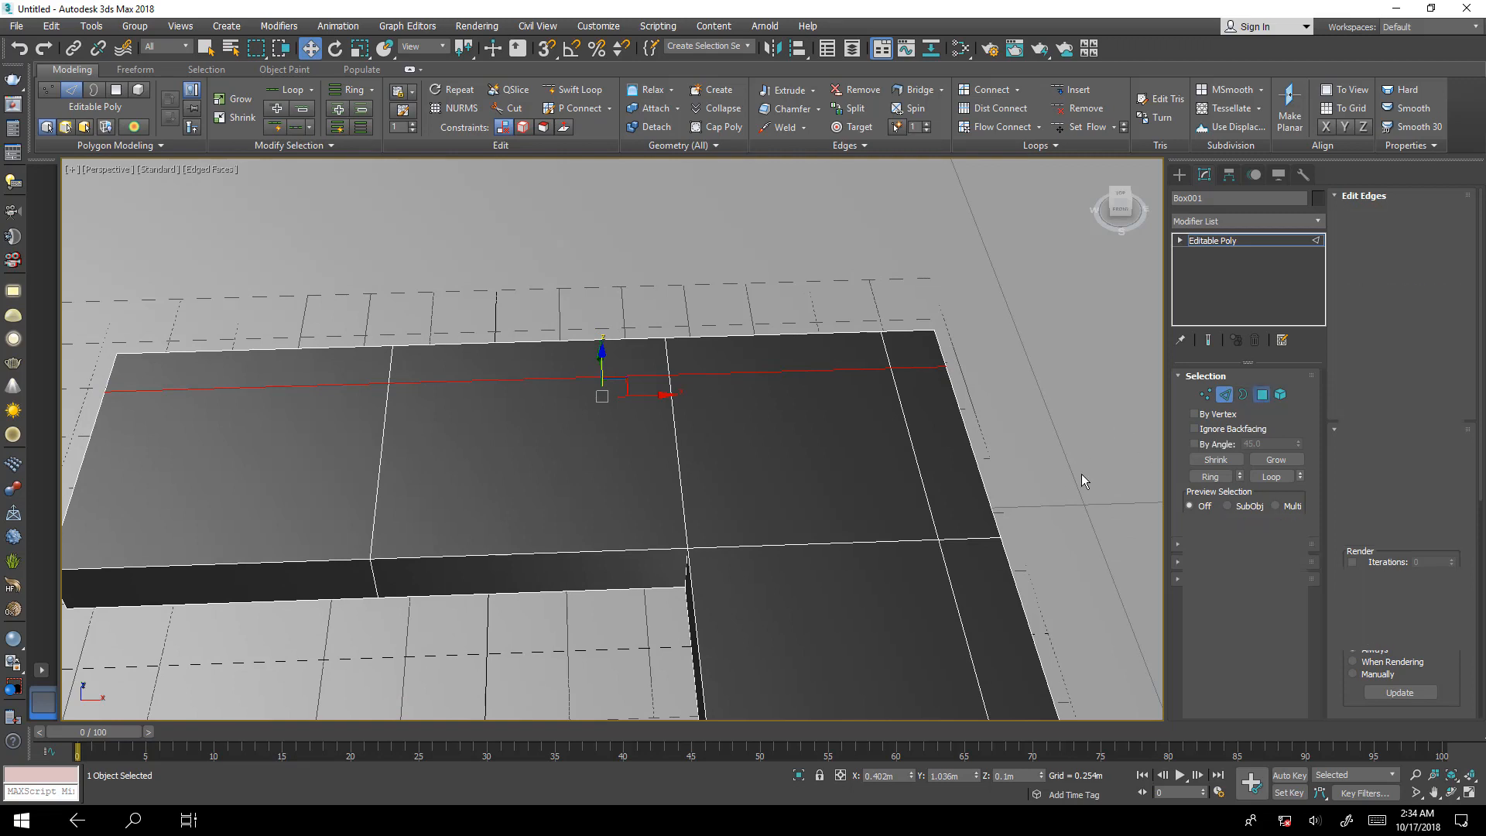
click(940, 486)
ctrl+click(912, 348)
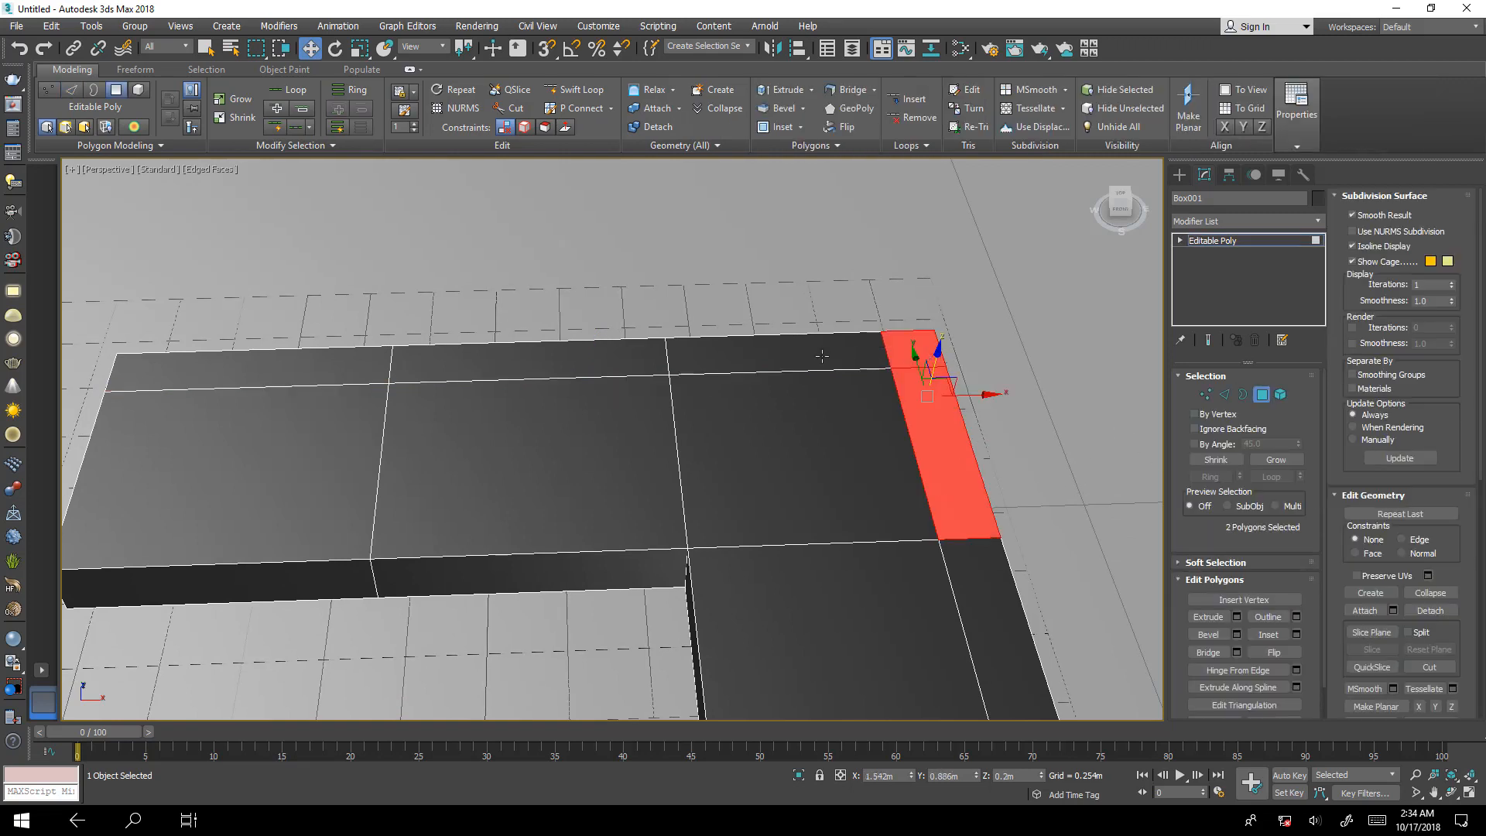
ctrl+click(821, 356)
ctrl+click(498, 379)
ctrl+click(359, 357)
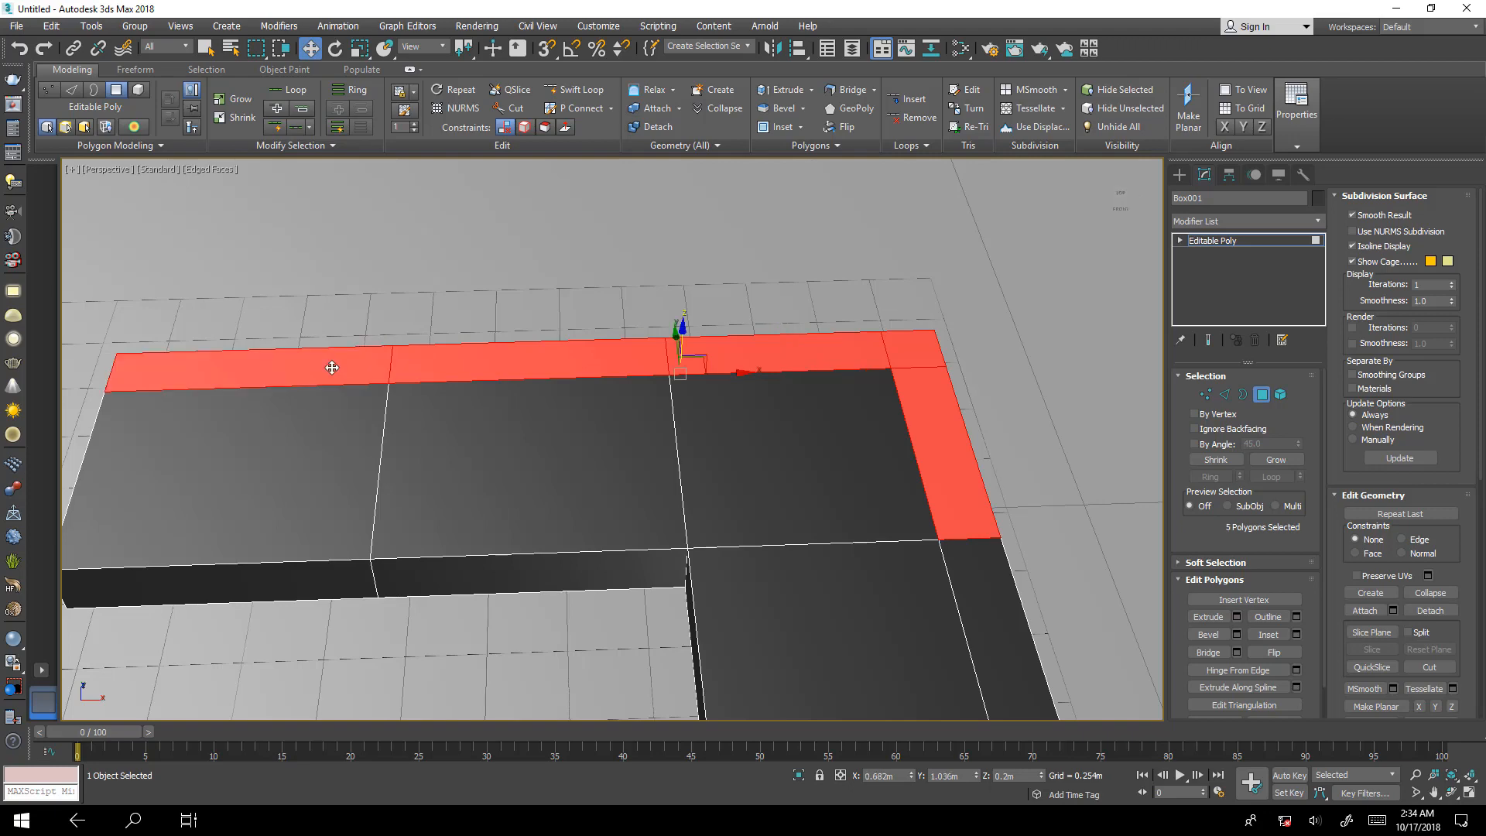
click(1236, 616)
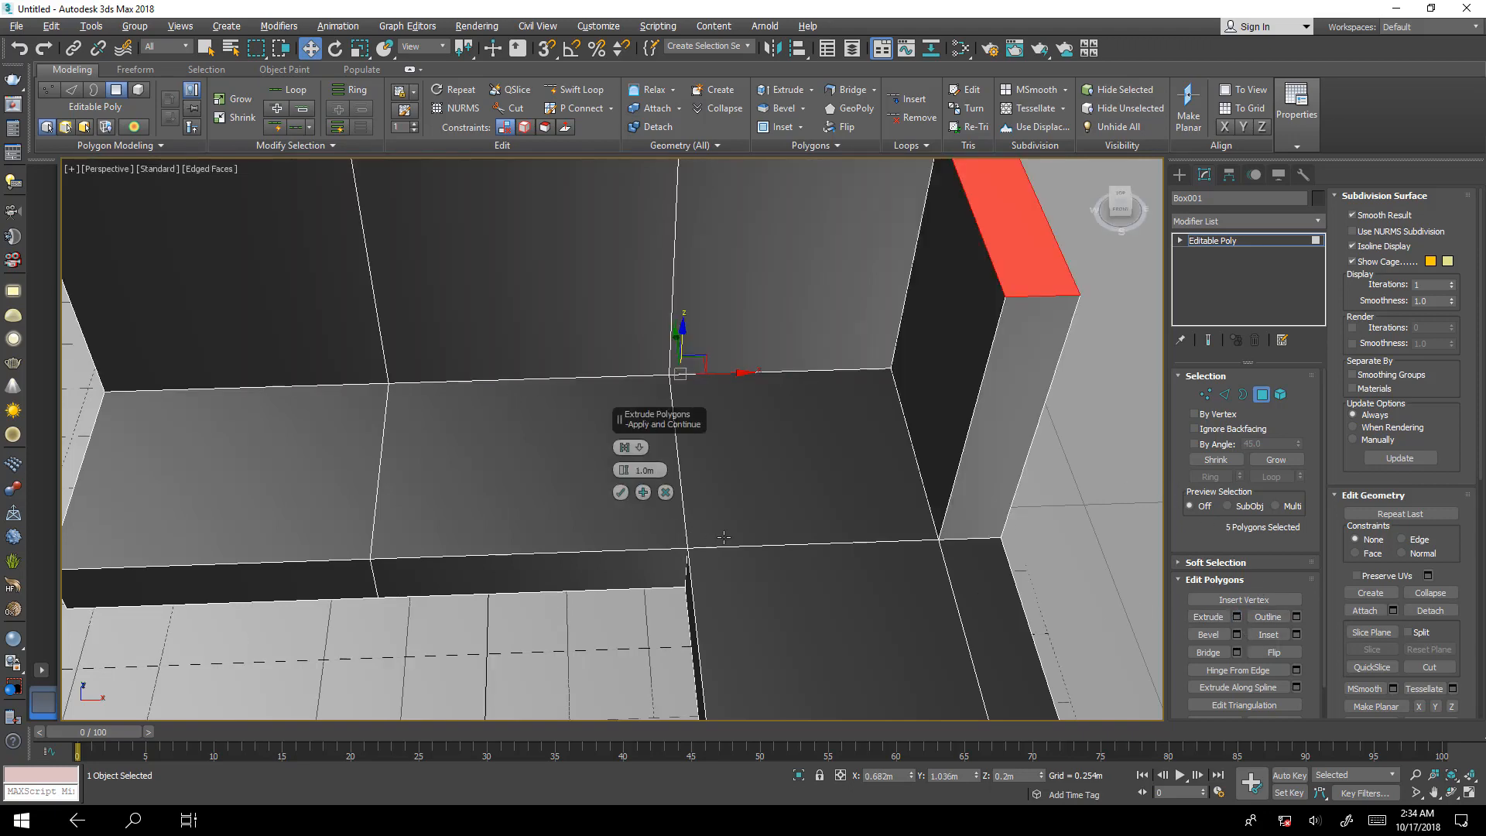
mouse_move(722, 535)
alt+middle_down()
mouse_move(735, 481)
mouse_move(737, 512)
alt+middle_up()
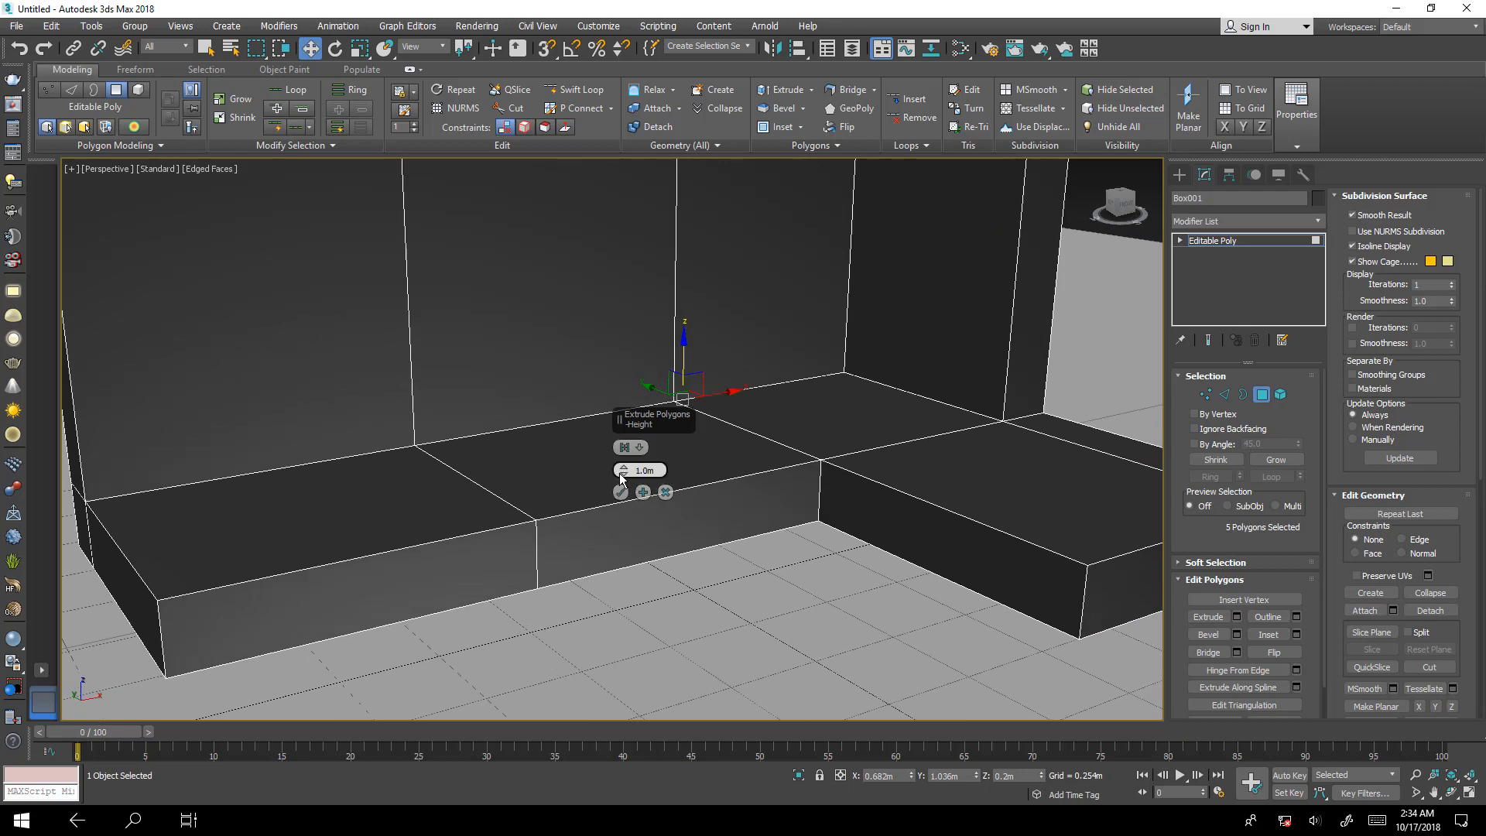
drag(623, 470, 662, 643)
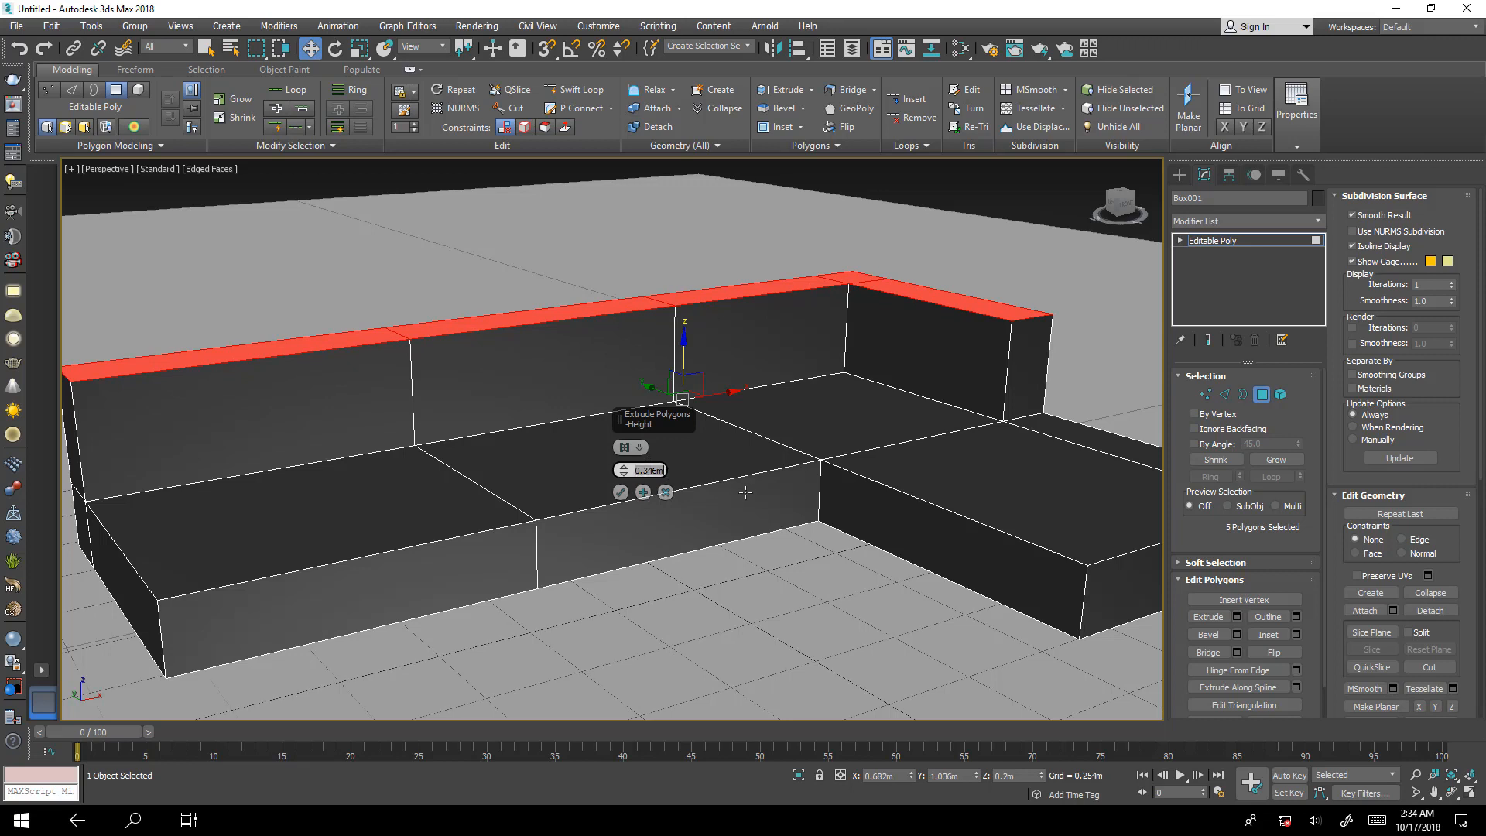
key(Return)
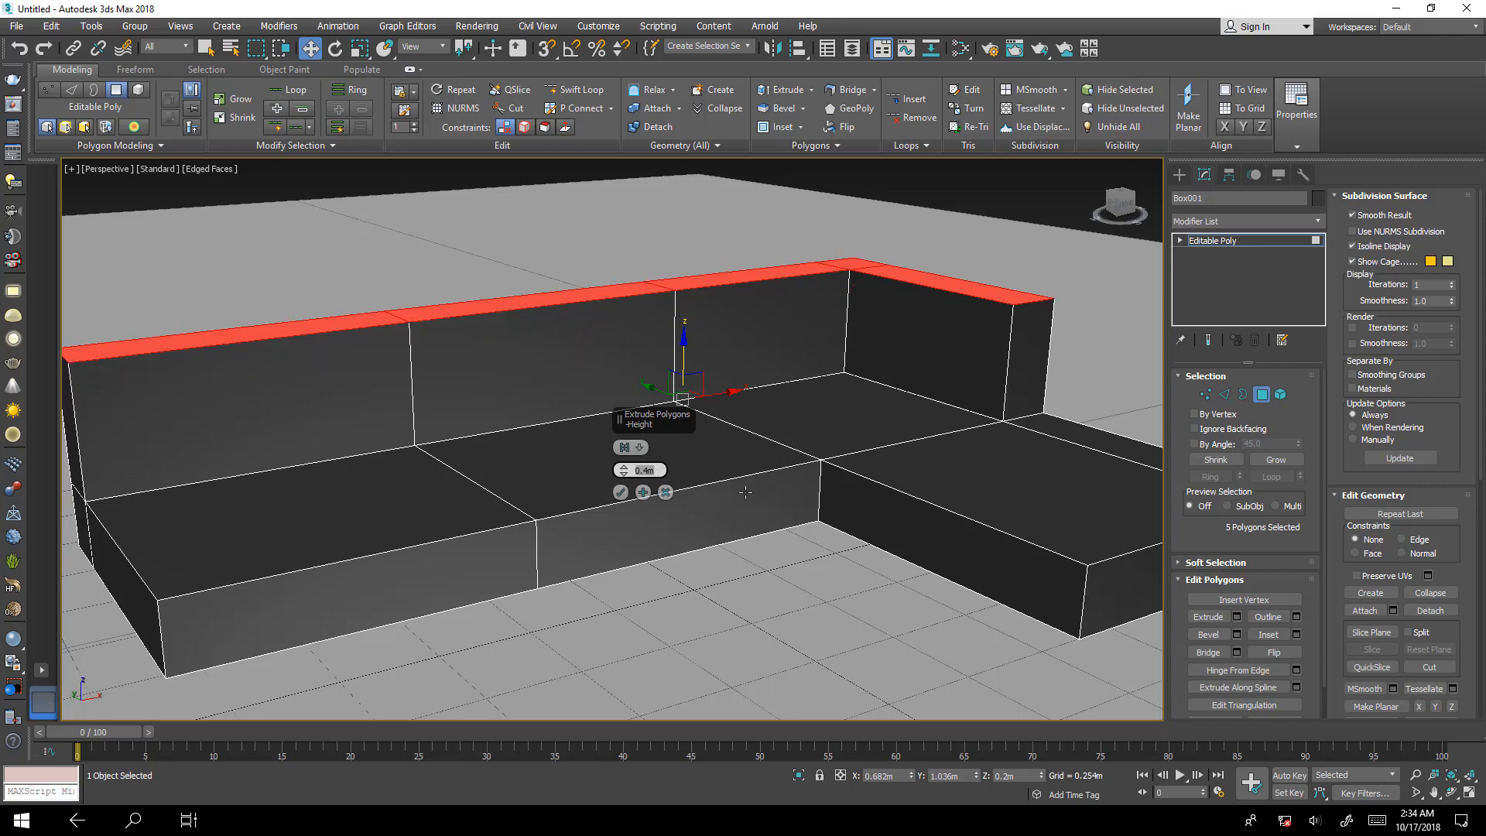
click(621, 492)
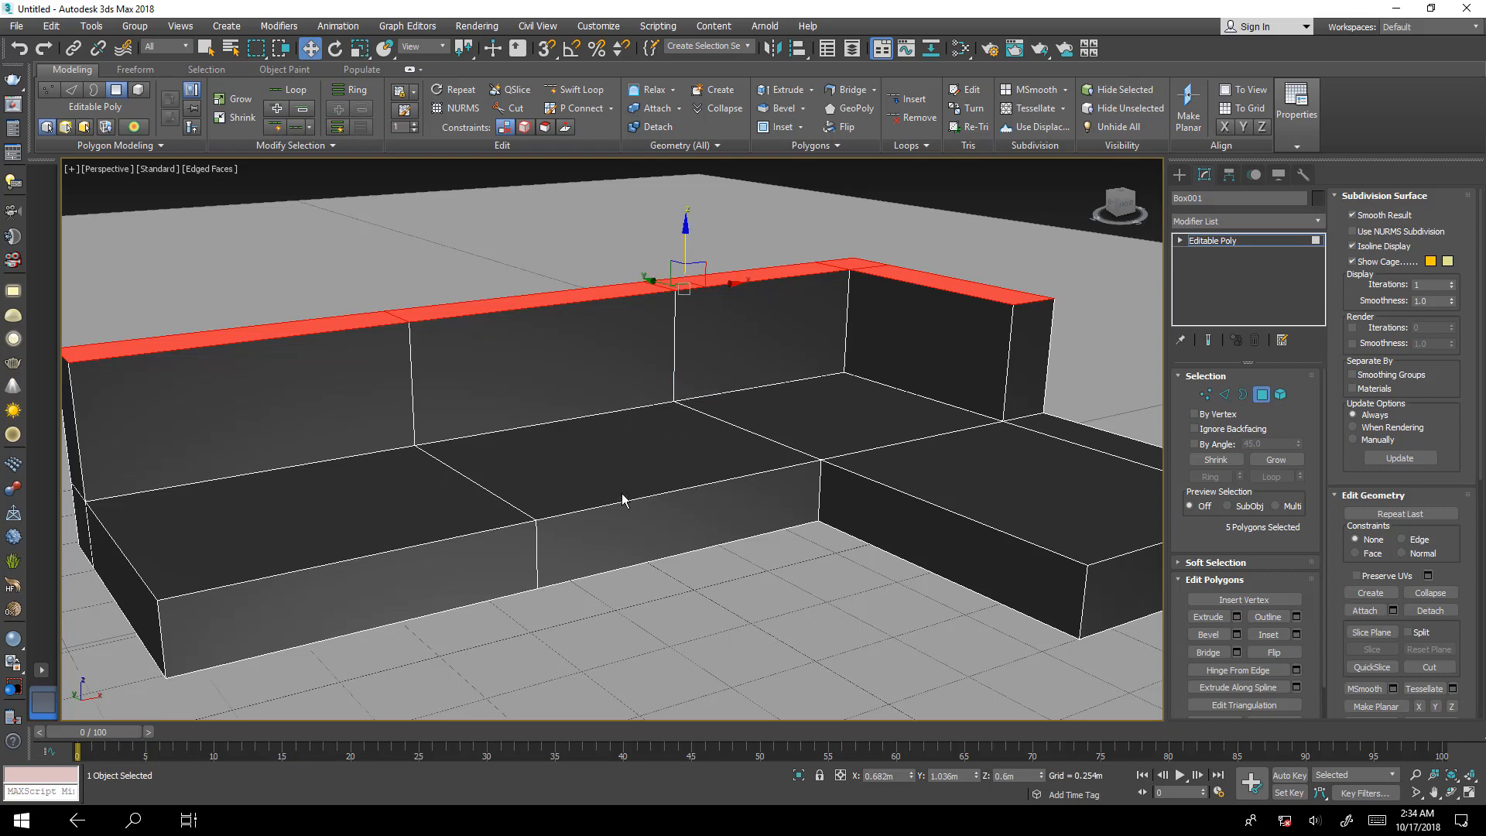
alt+middle_drag(621, 497, 661, 528)
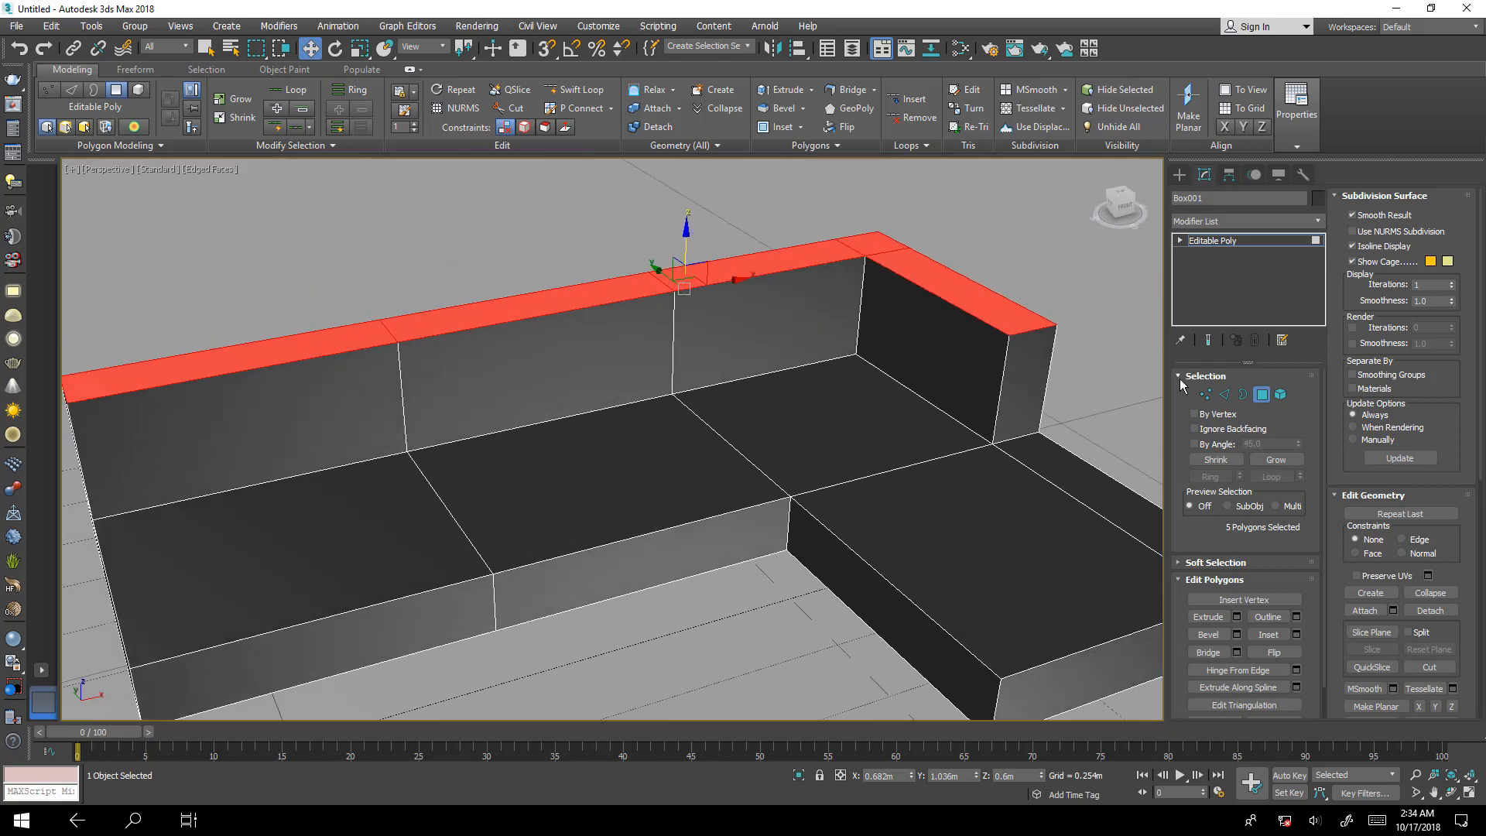
click(1262, 395)
Examine the whole sofa and the sharp upper corner at the short end of its backrest up close.
scroll(942, 452, down, 8)
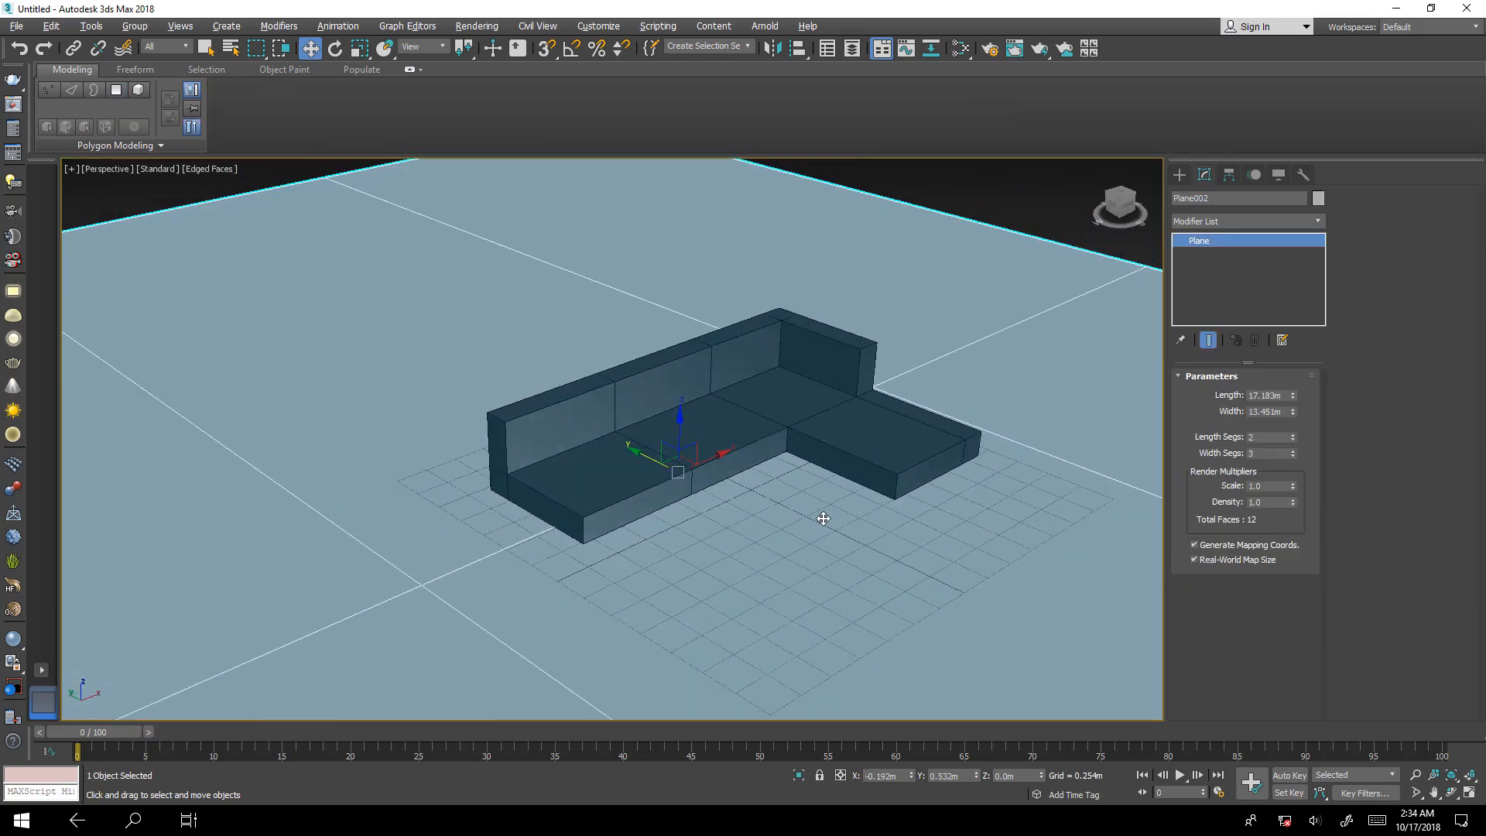
alt+middle_drag(822, 518, 843, 506)
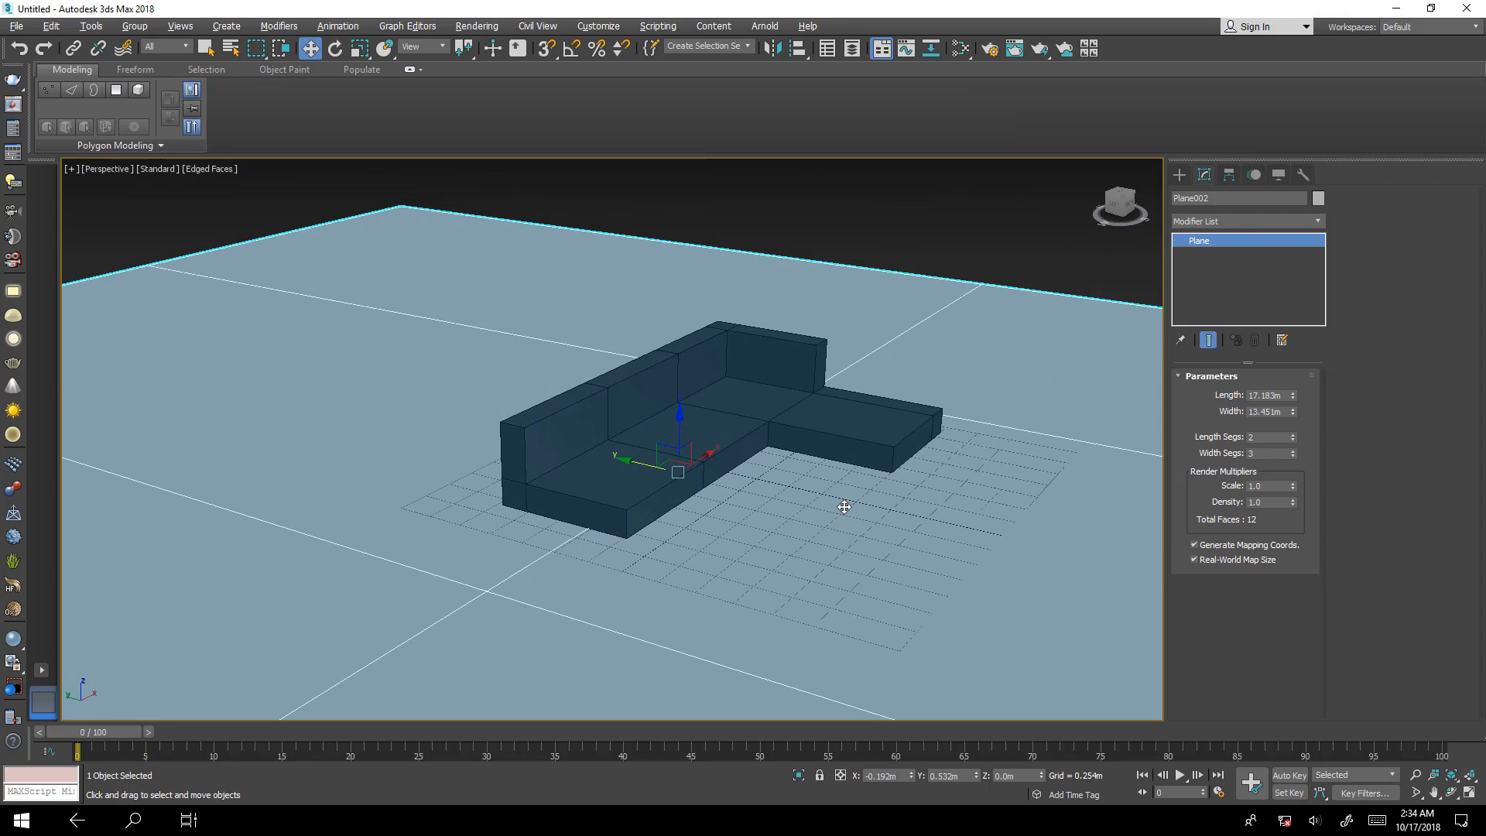
click(947, 212)
click(811, 362)
scroll(797, 359, up, 4)
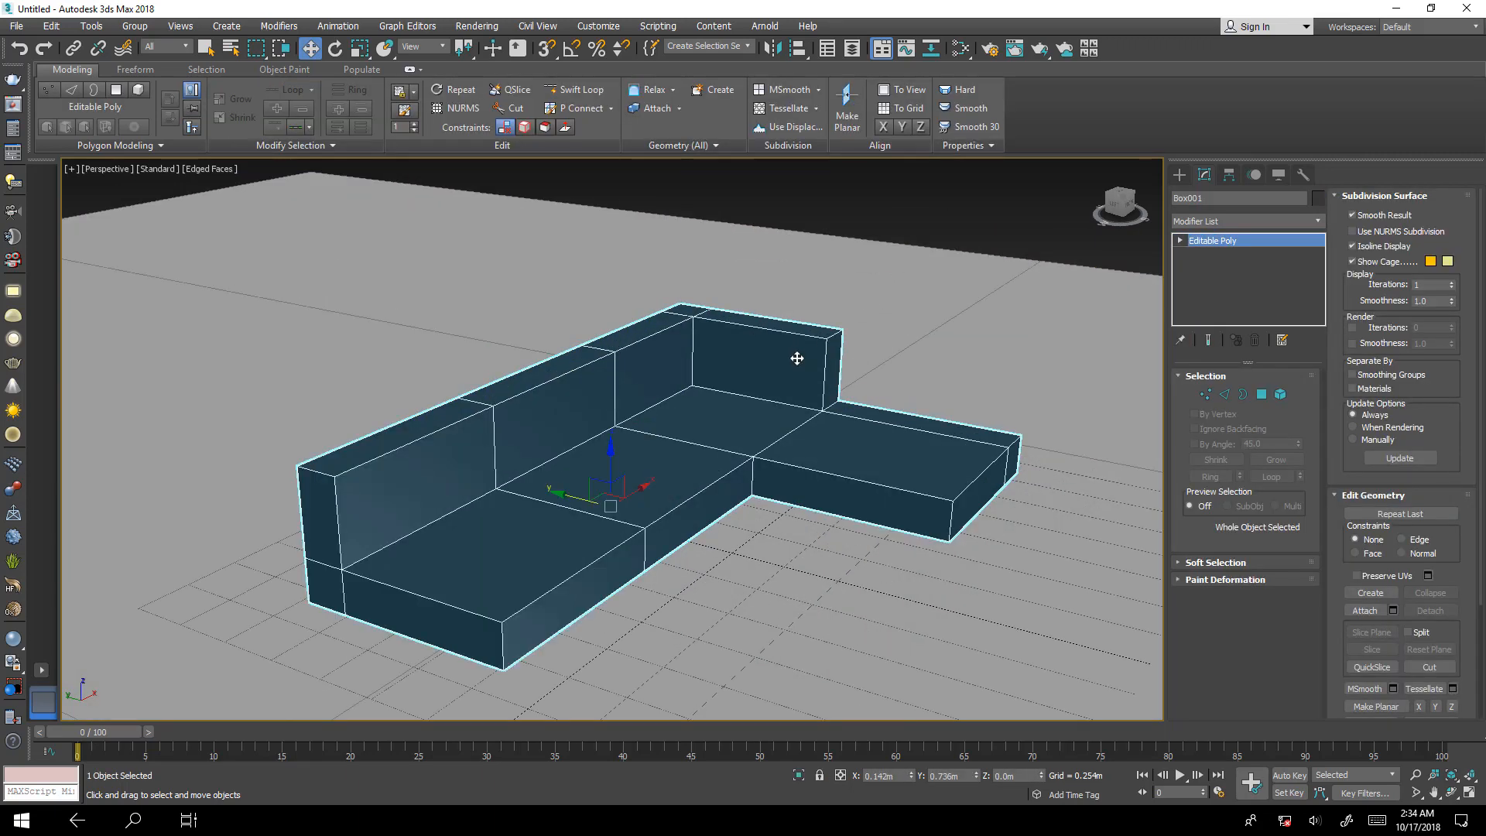
scroll(797, 358, up, 5)
mouse_move(859, 402)
alt+middle_down()
mouse_move(832, 391)
mouse_move(844, 385)
alt+middle_up()
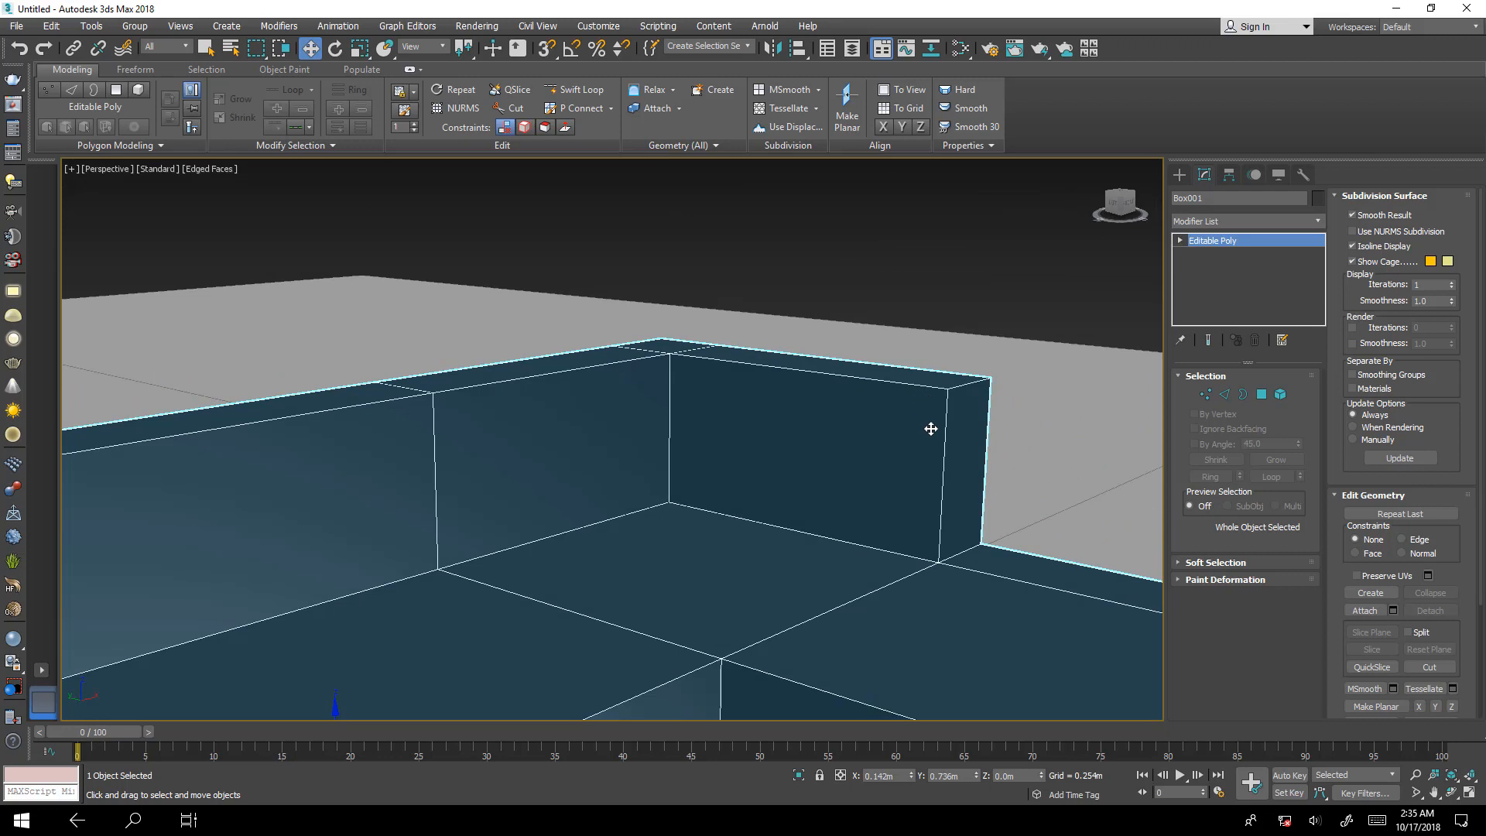
middle_drag(940, 439, 875, 488)
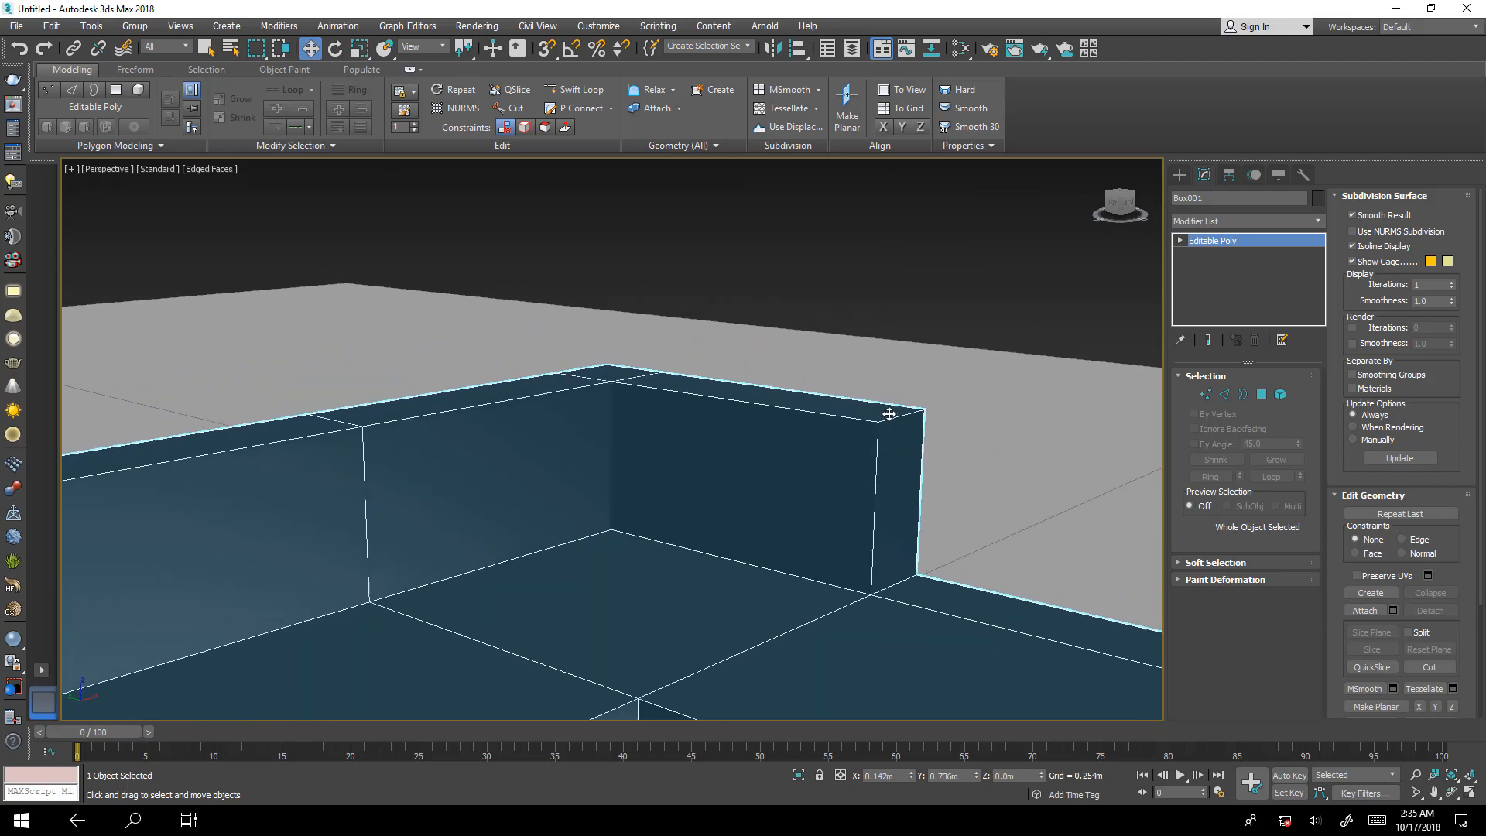
scroll(889, 414, up, 5)
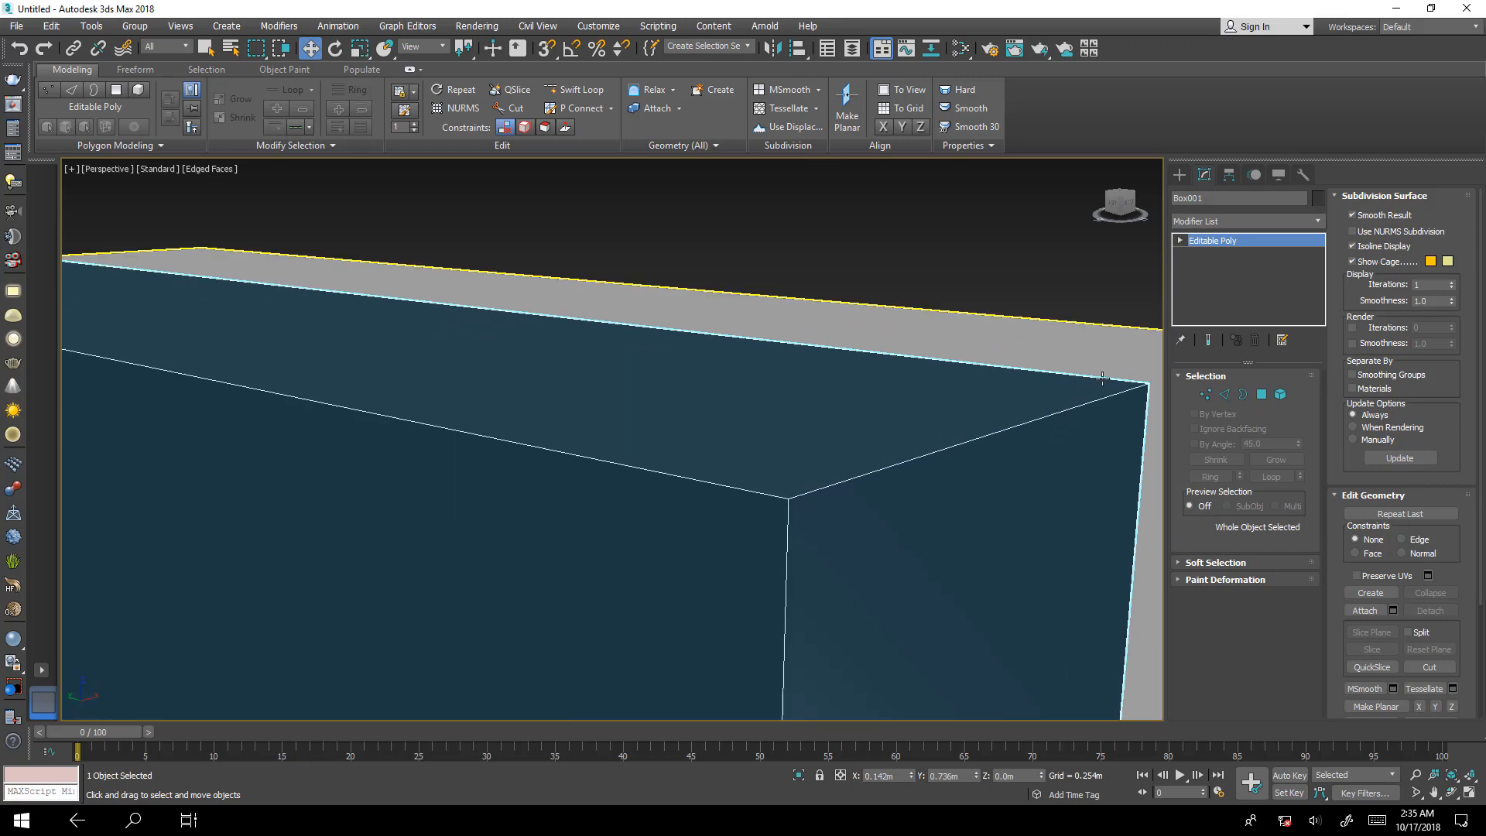
Add a MeshSmooth modifier to the sofa and set its subdivision iterations to 3.
scroll(983, 341, down, 8)
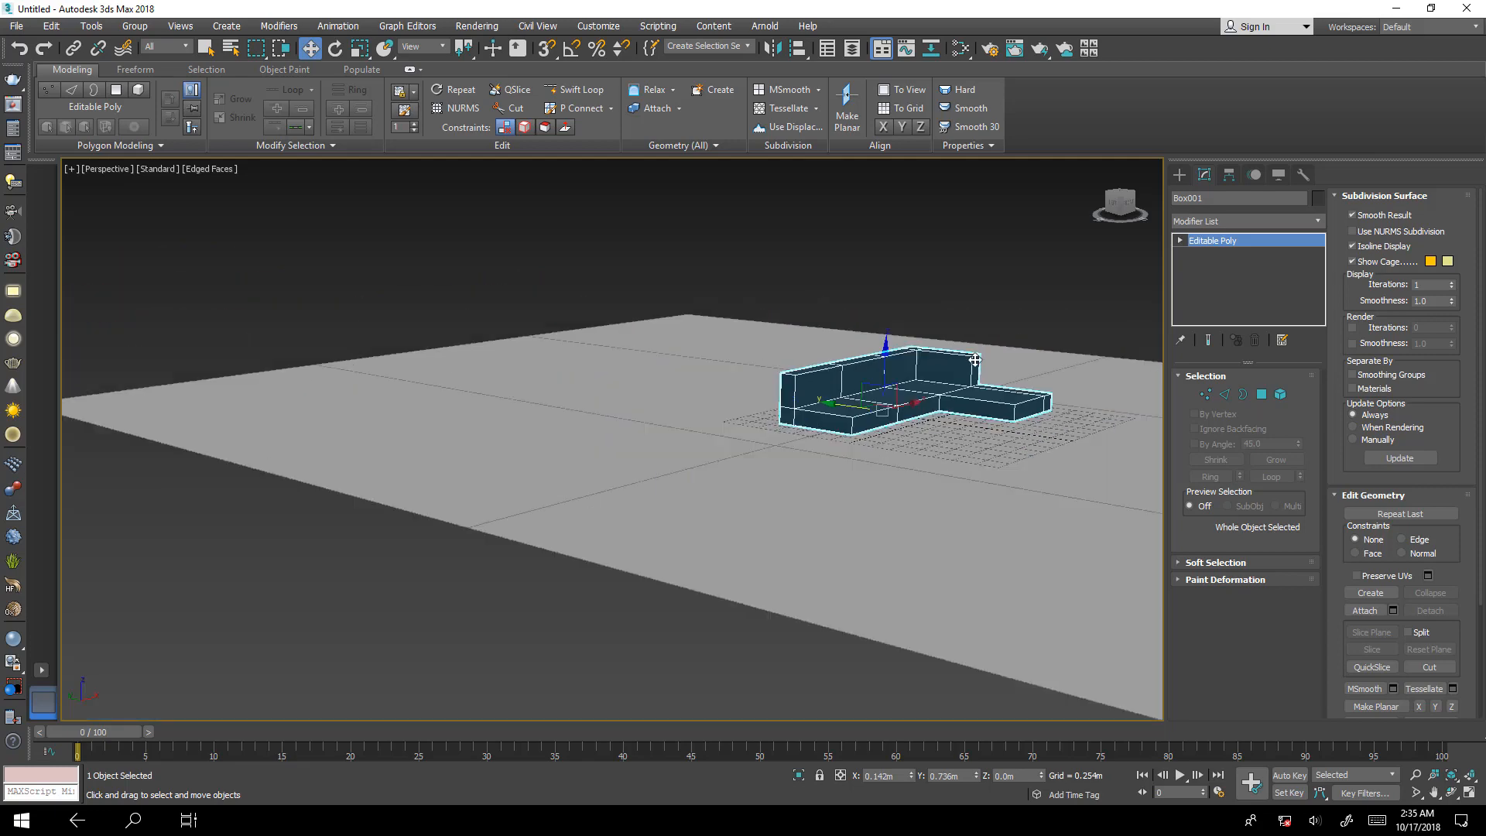
scroll(973, 378, up, 8)
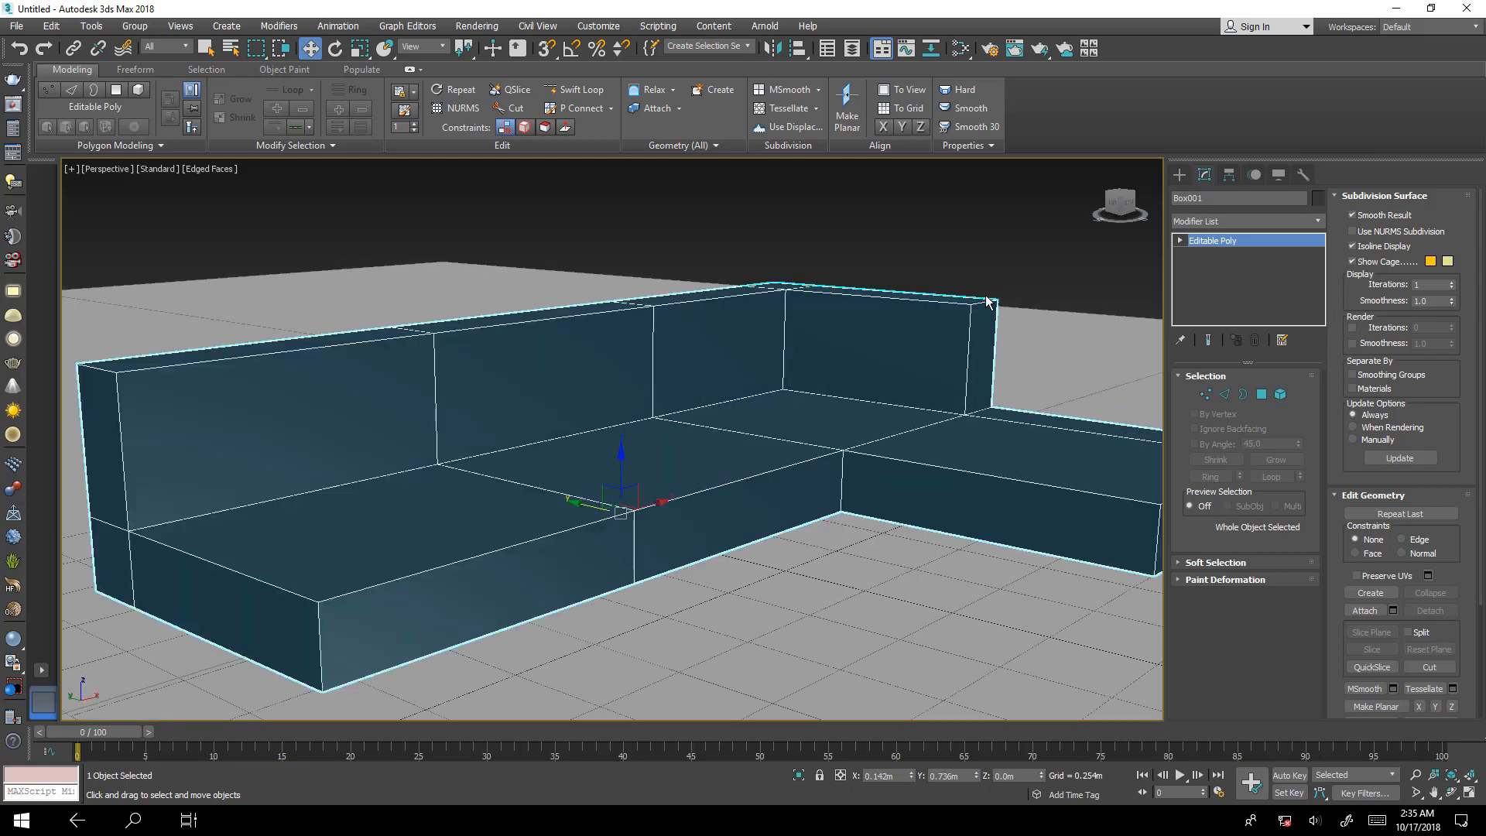
scroll(987, 301, up, 5)
scroll(1014, 356, down, 3)
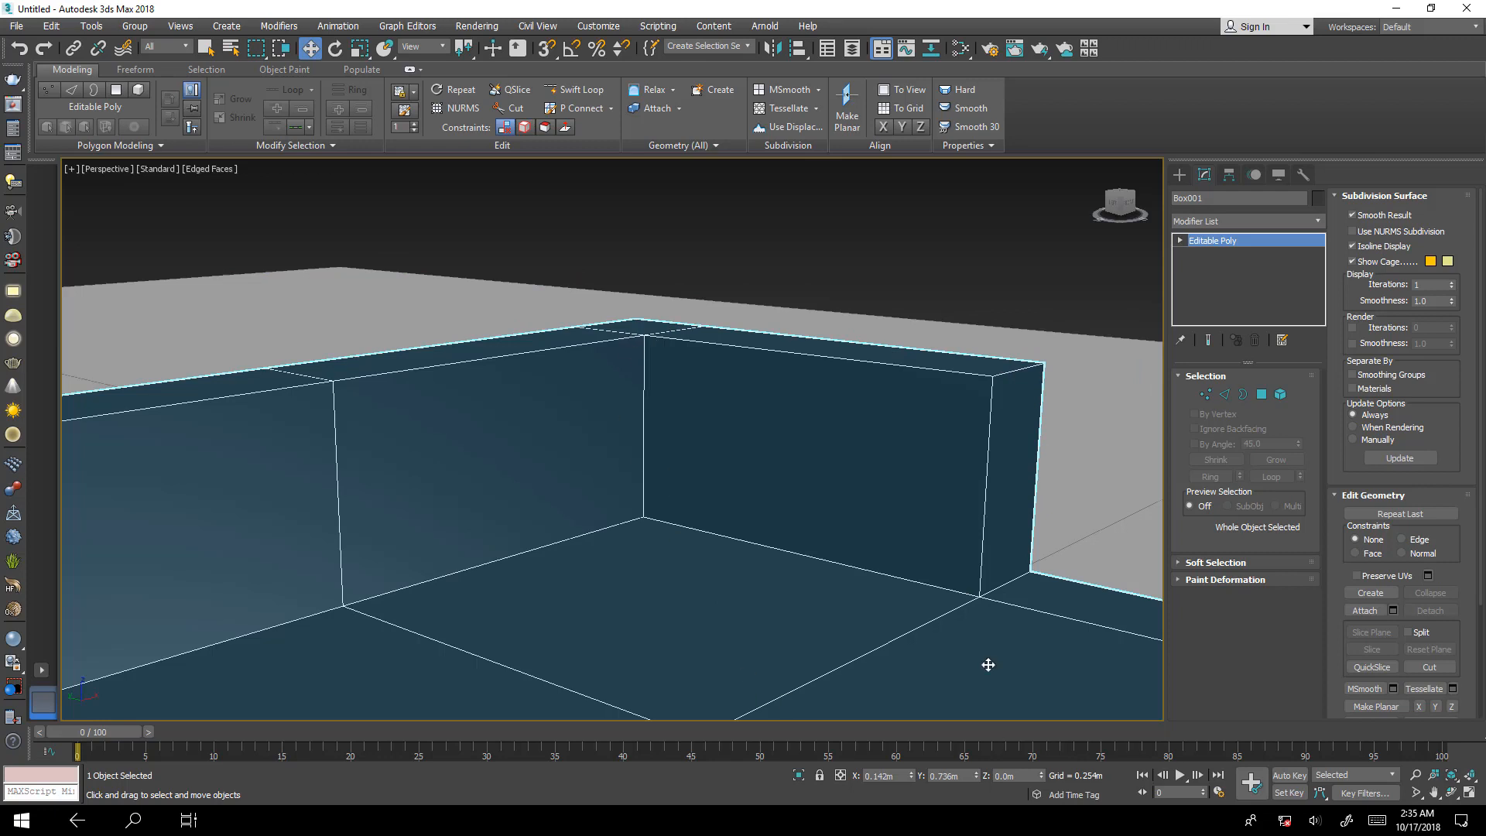
middle_drag(988, 664, 938, 563)
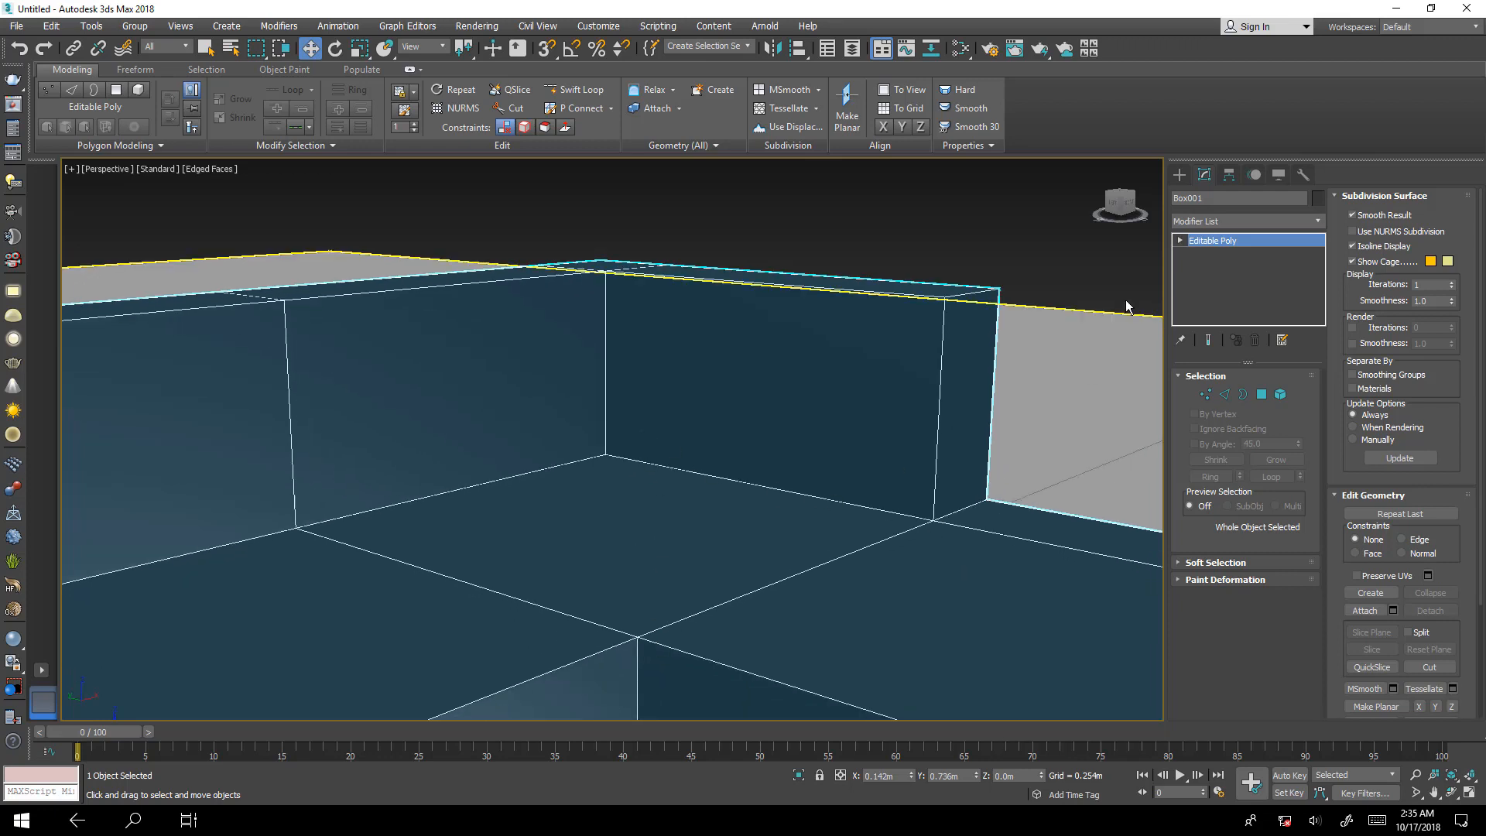
click(1247, 217)
key(m)
key(m)
key(m)
key(m)
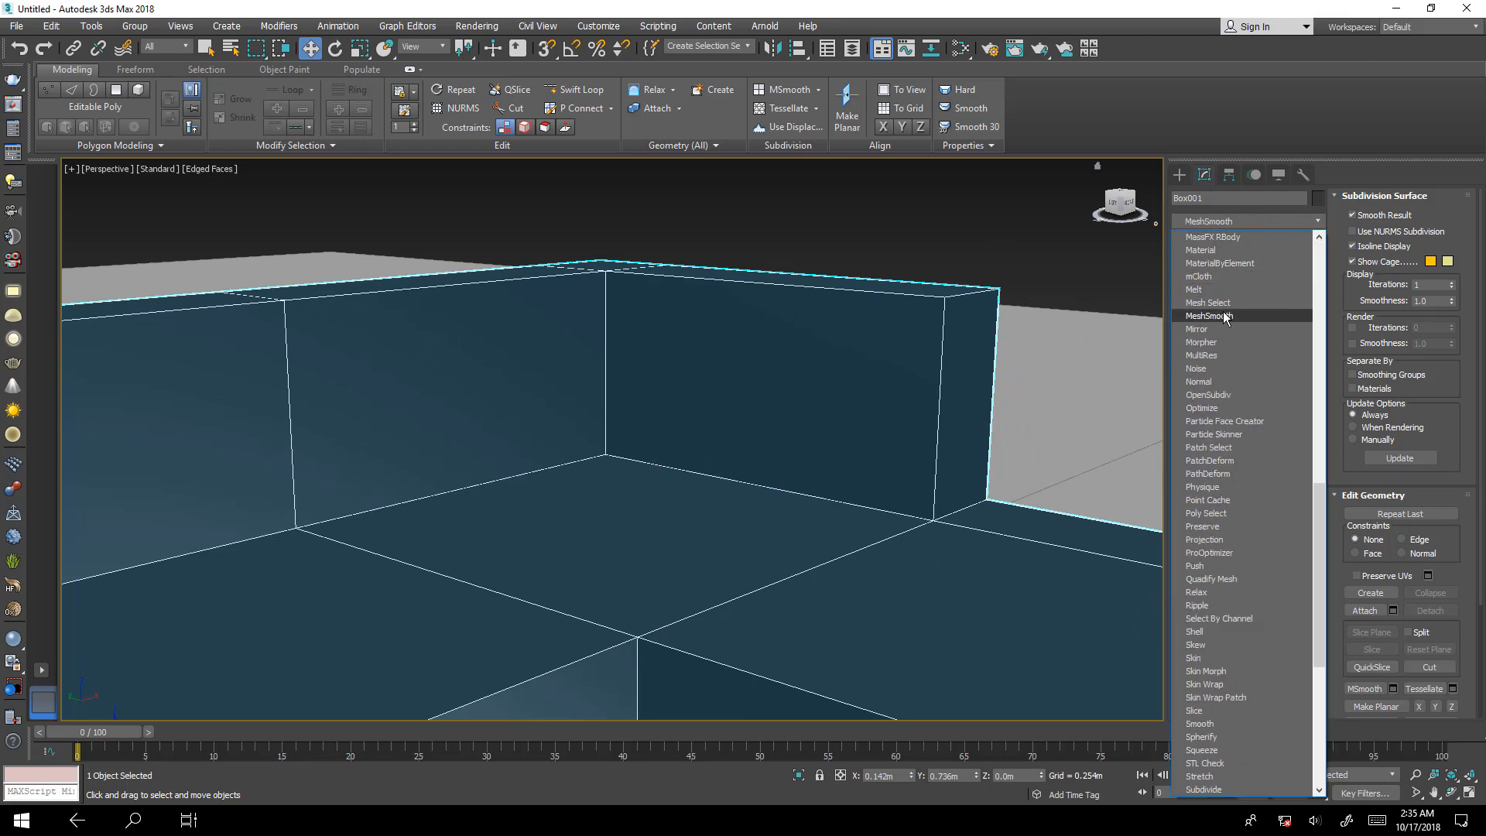
click(1226, 318)
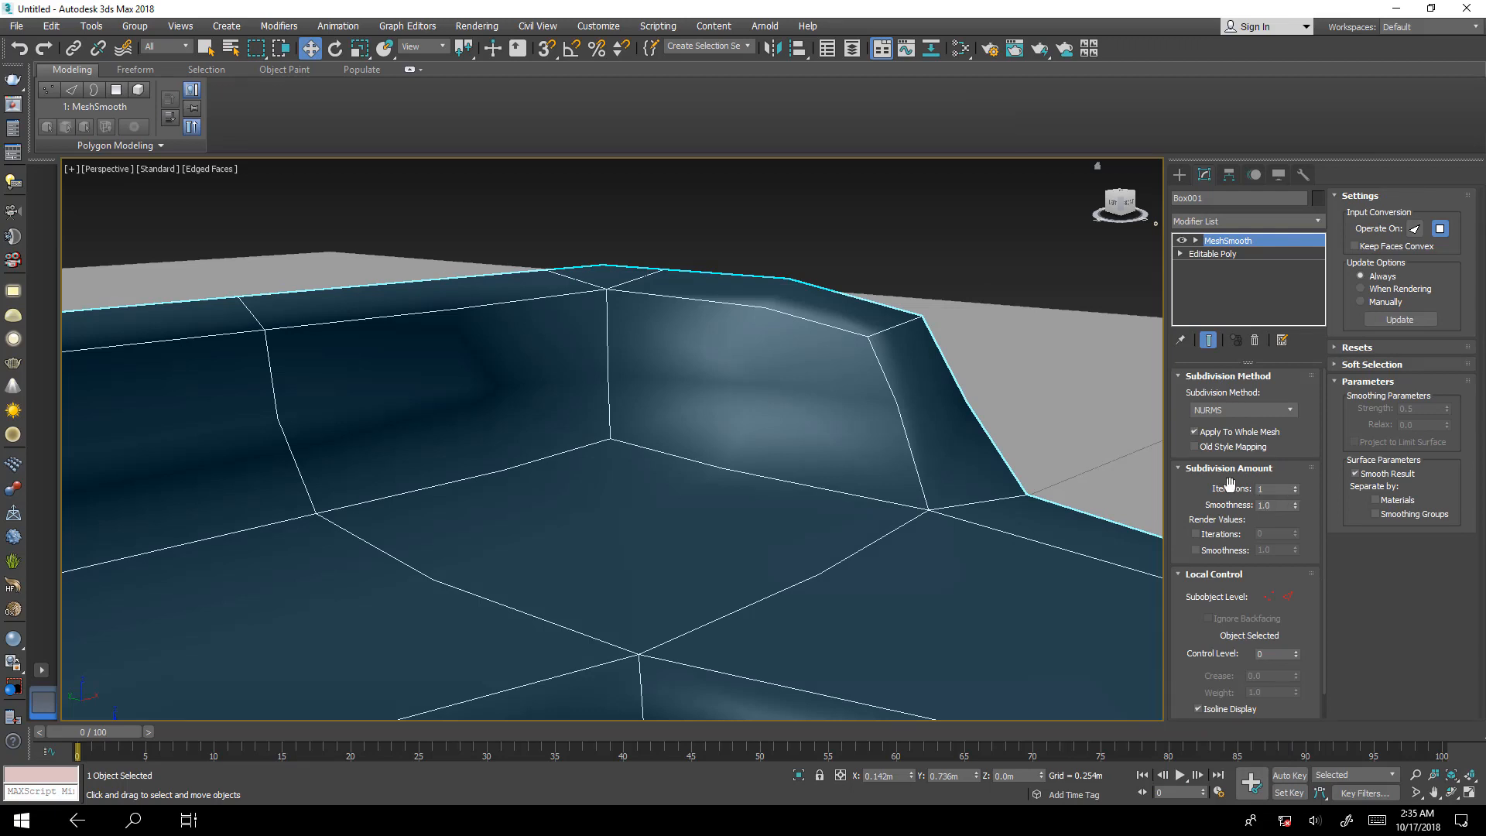
click(1296, 486)
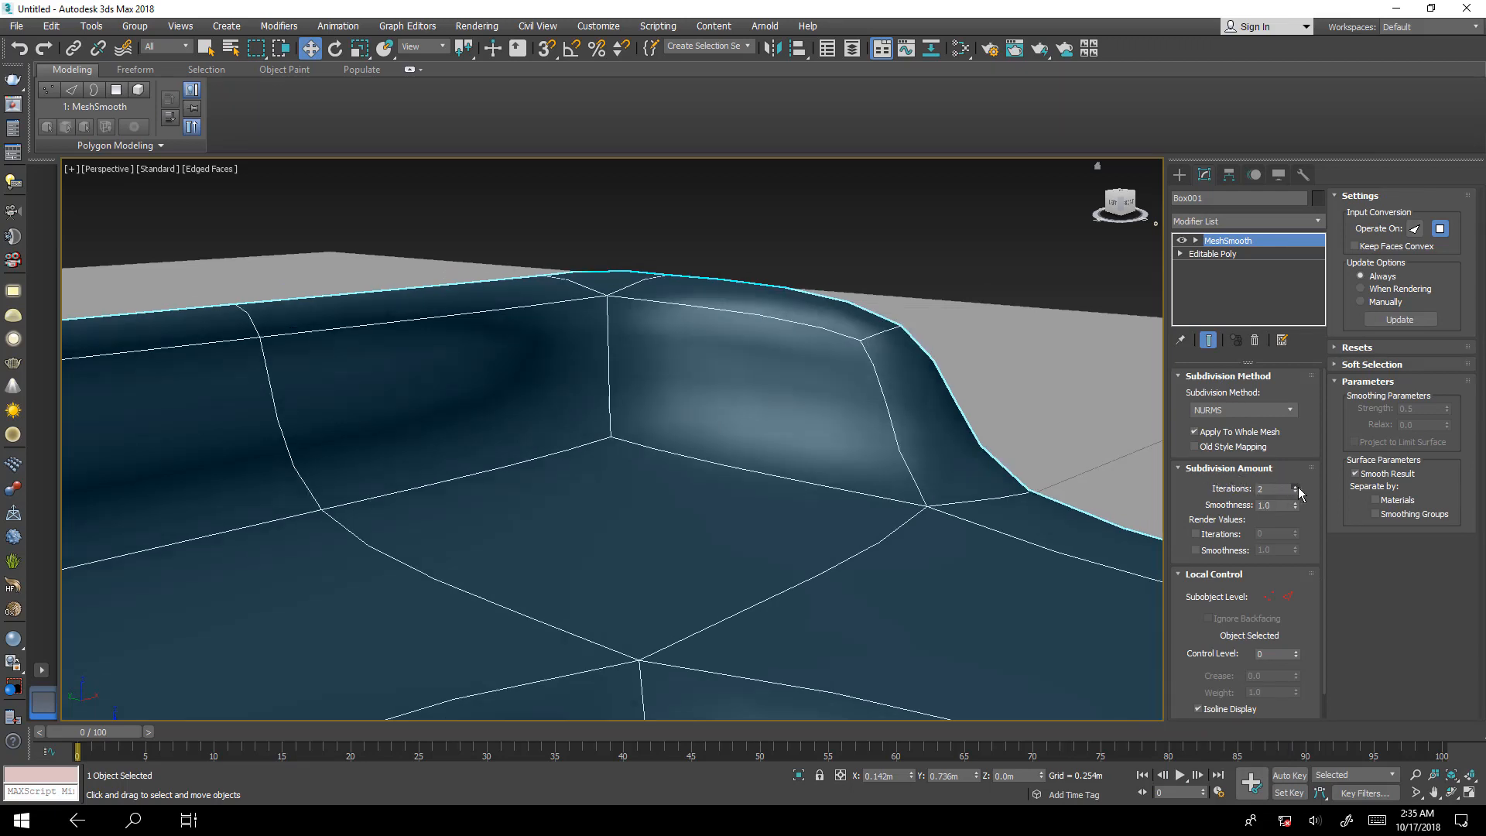
click(1295, 486)
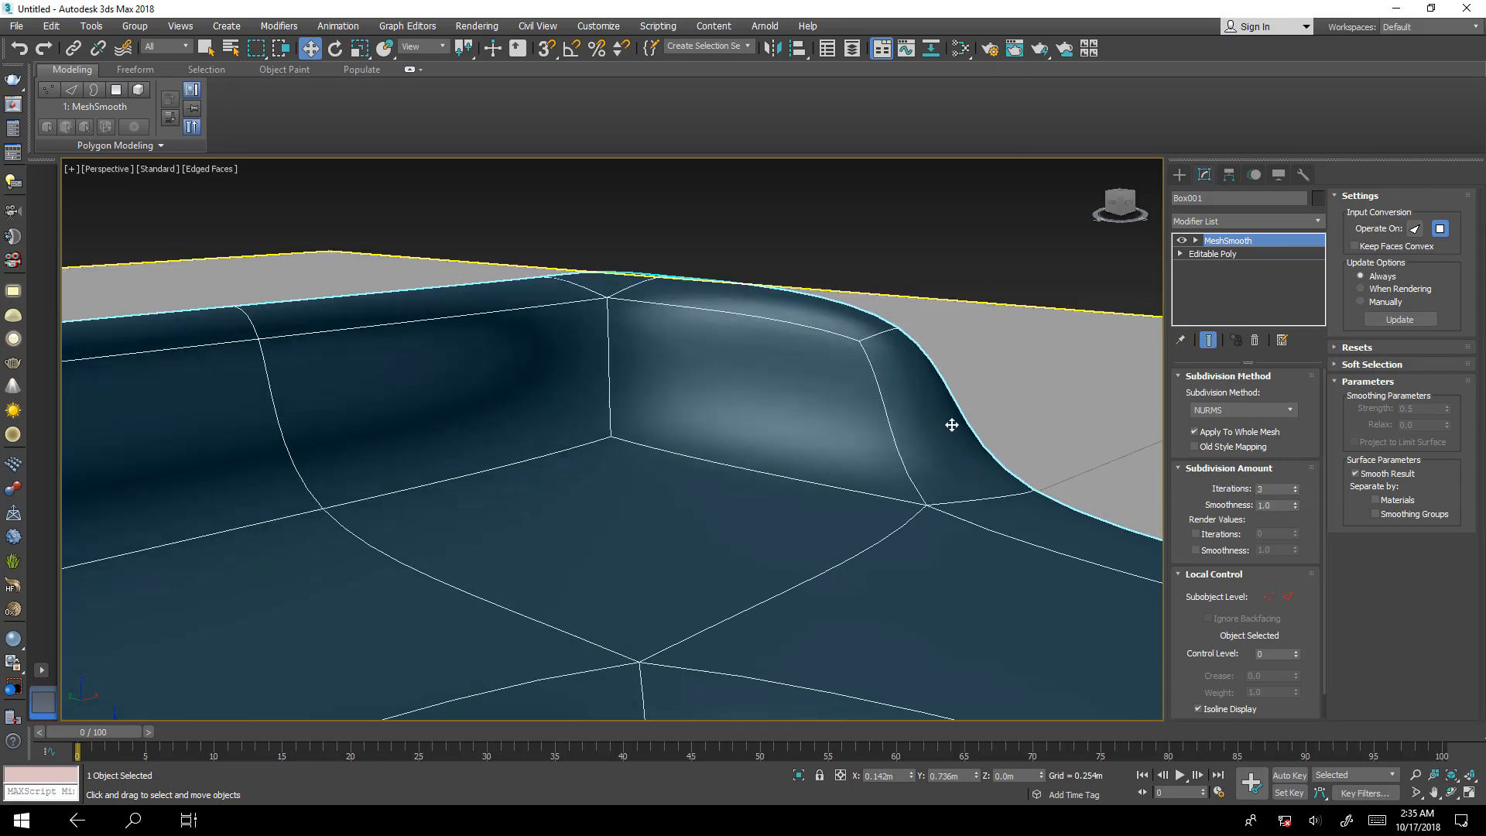
Examine the smoothed sofa from above and the side, and its backrest along the long arm.
scroll(951, 424, down, 10)
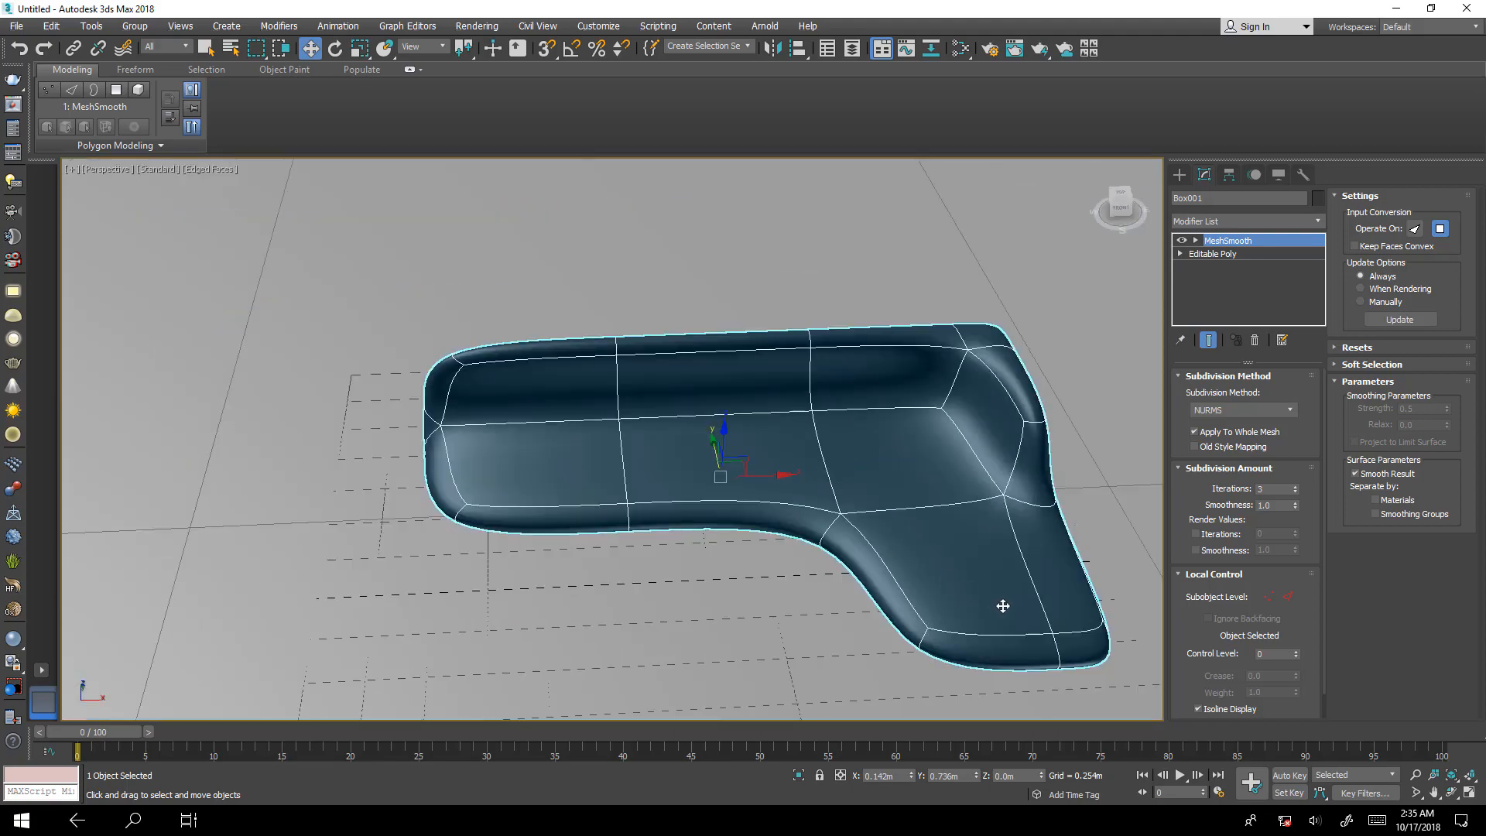
alt+middle_drag(1003, 605, 889, 503)
scroll(451, 490, up, 8)
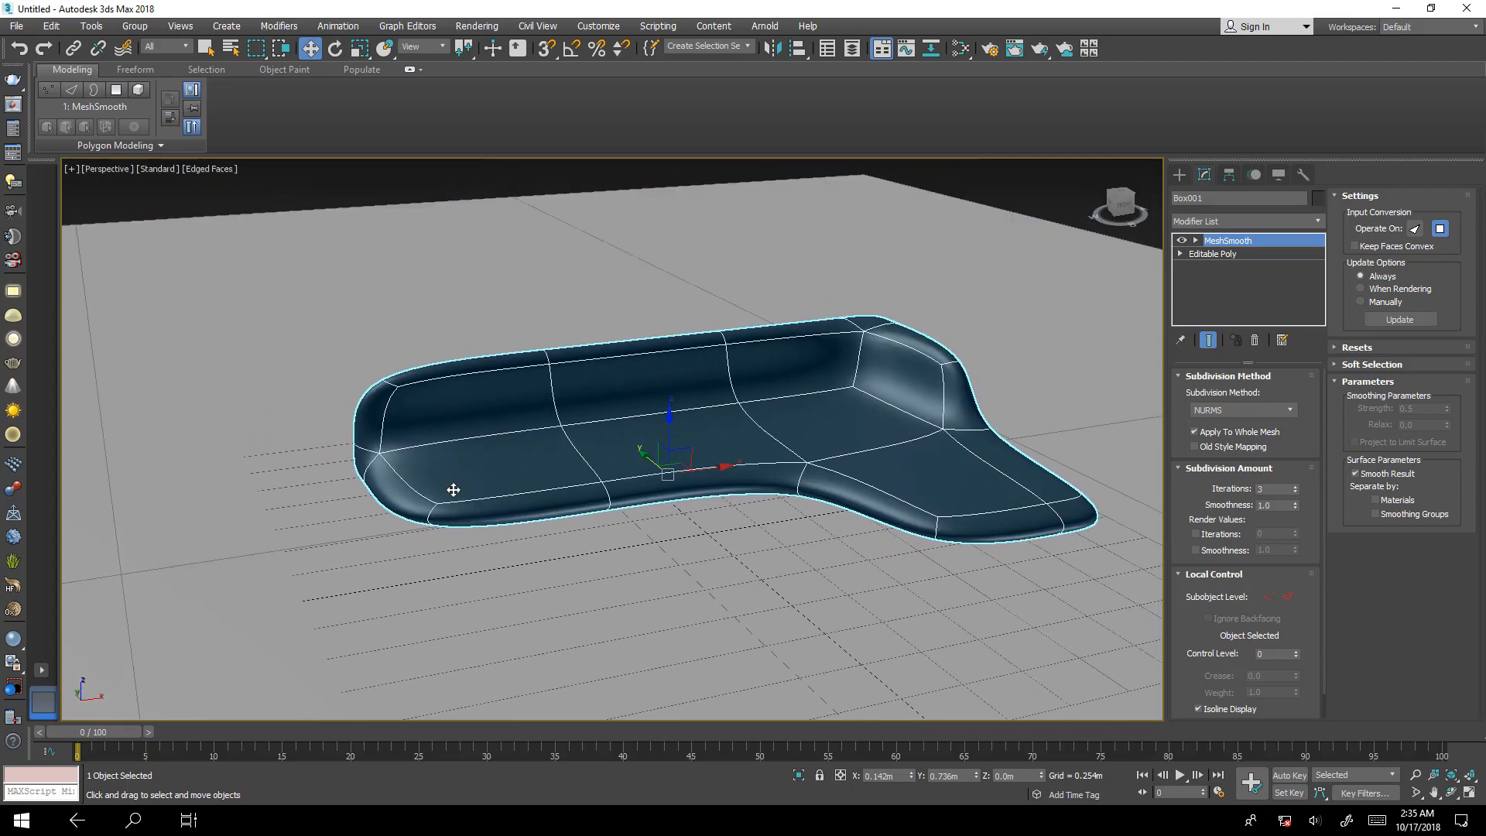
alt+middle_drag(493, 471, 526, 452)
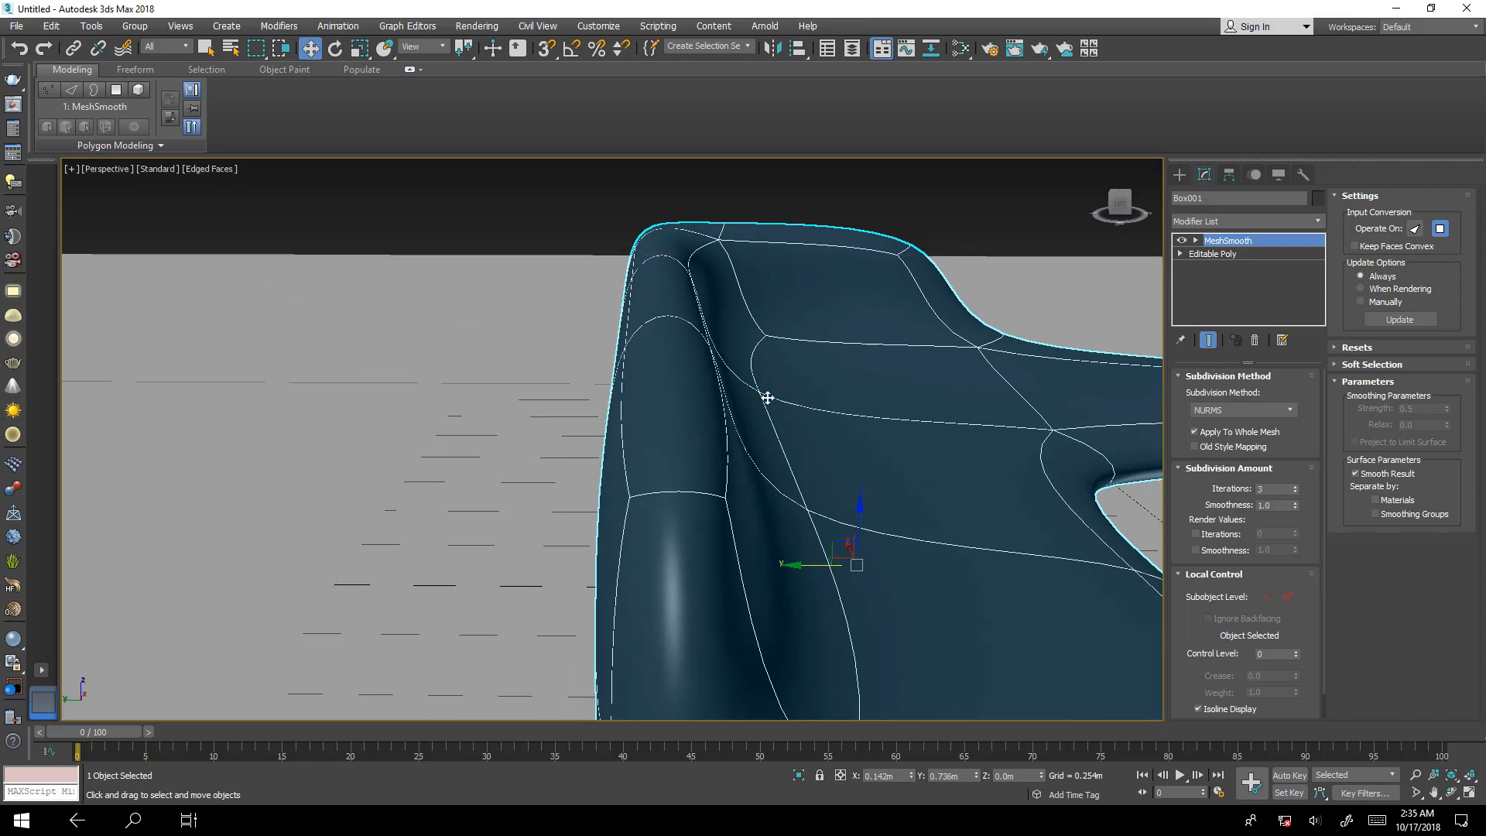
alt+middle_drag(1006, 557, 896, 524)
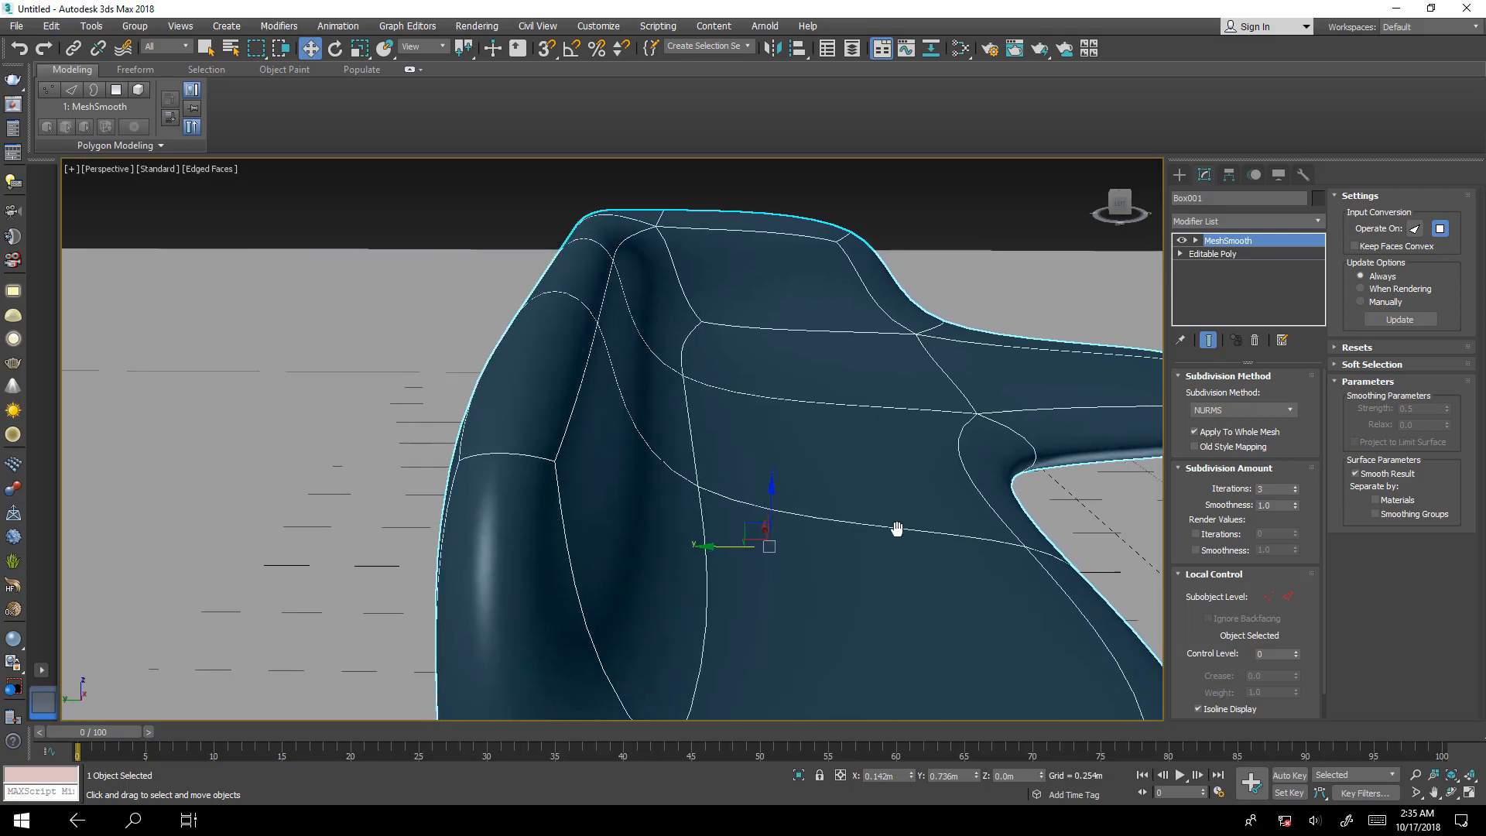
Return to the Editable Poly level and compare the backrest's end with the smoothed end result shown and hidden.
click(1226, 255)
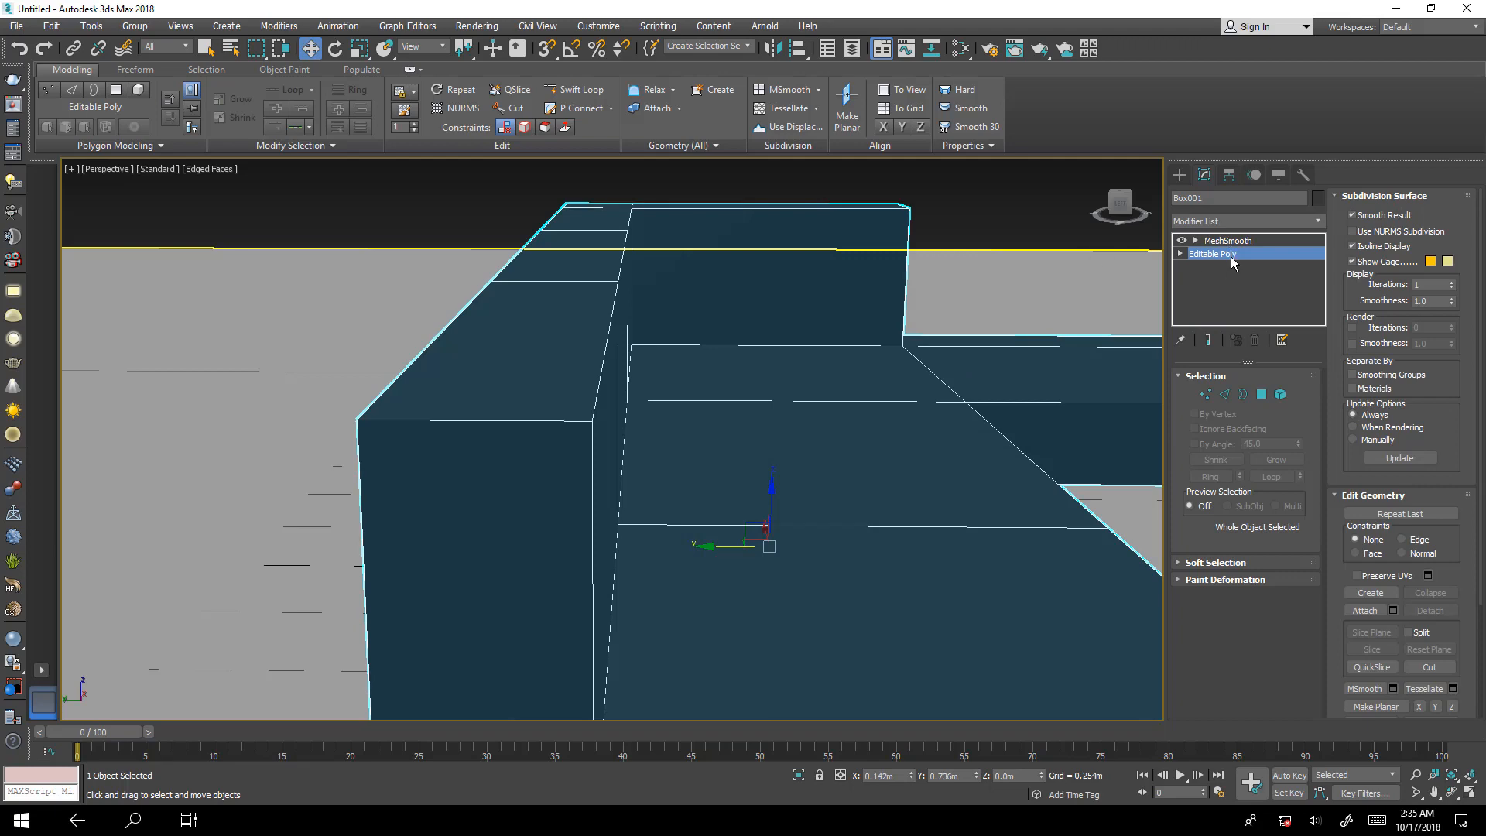
alt+middle_drag(792, 401, 892, 442)
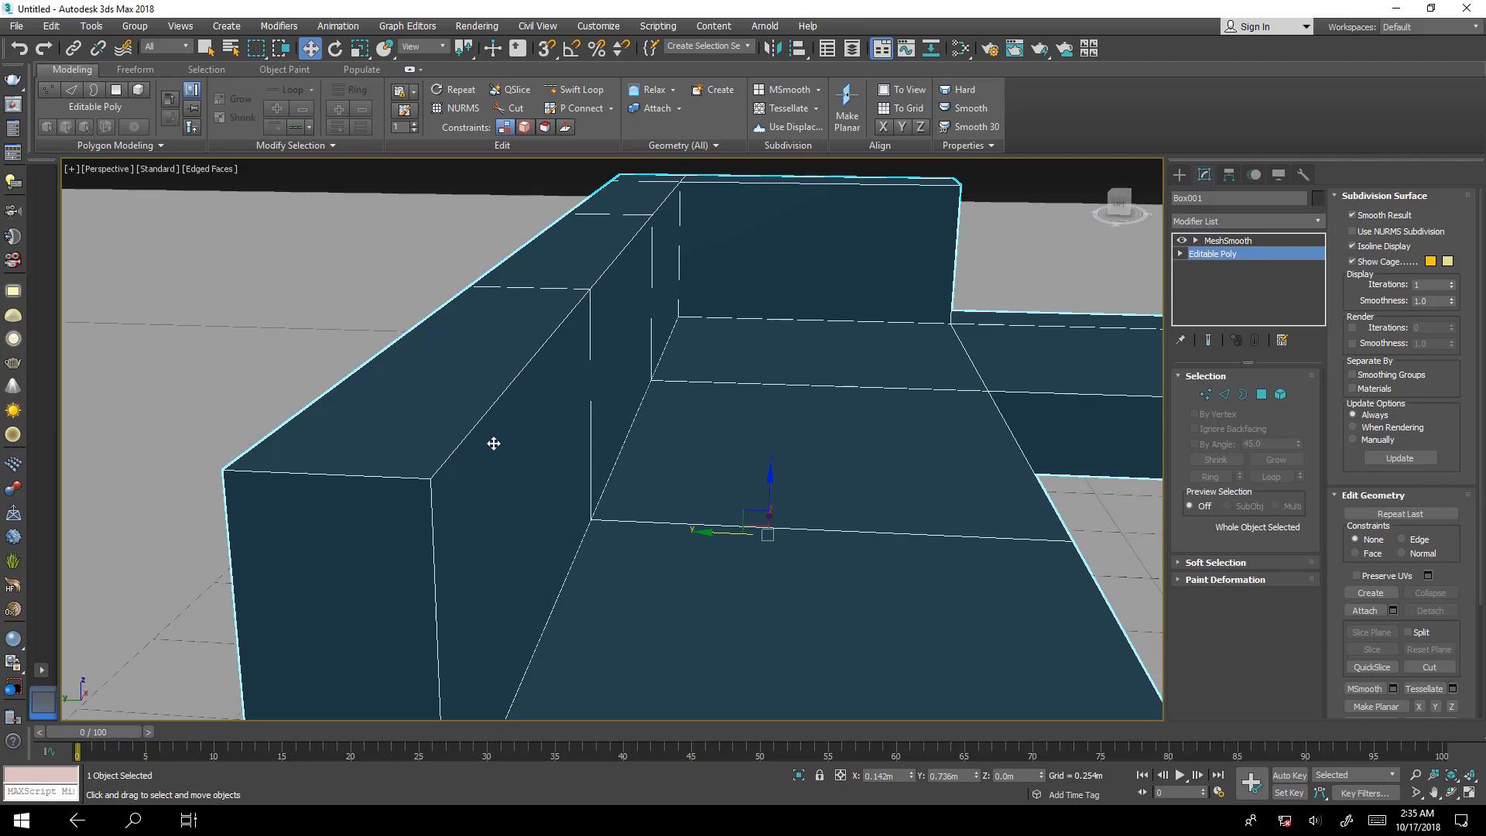
middle_drag(494, 442, 543, 444)
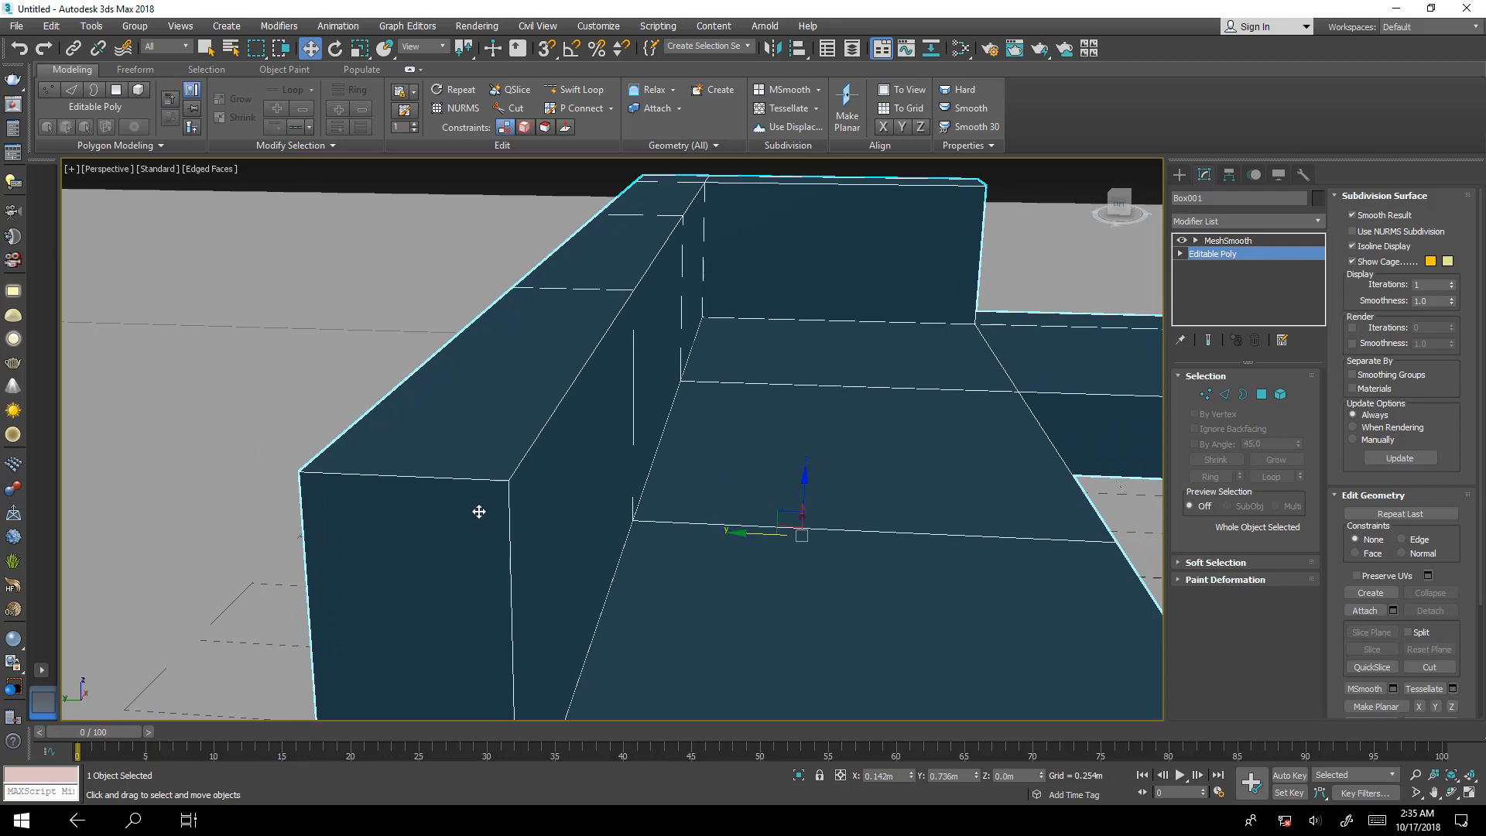
scroll(494, 481, up, 3)
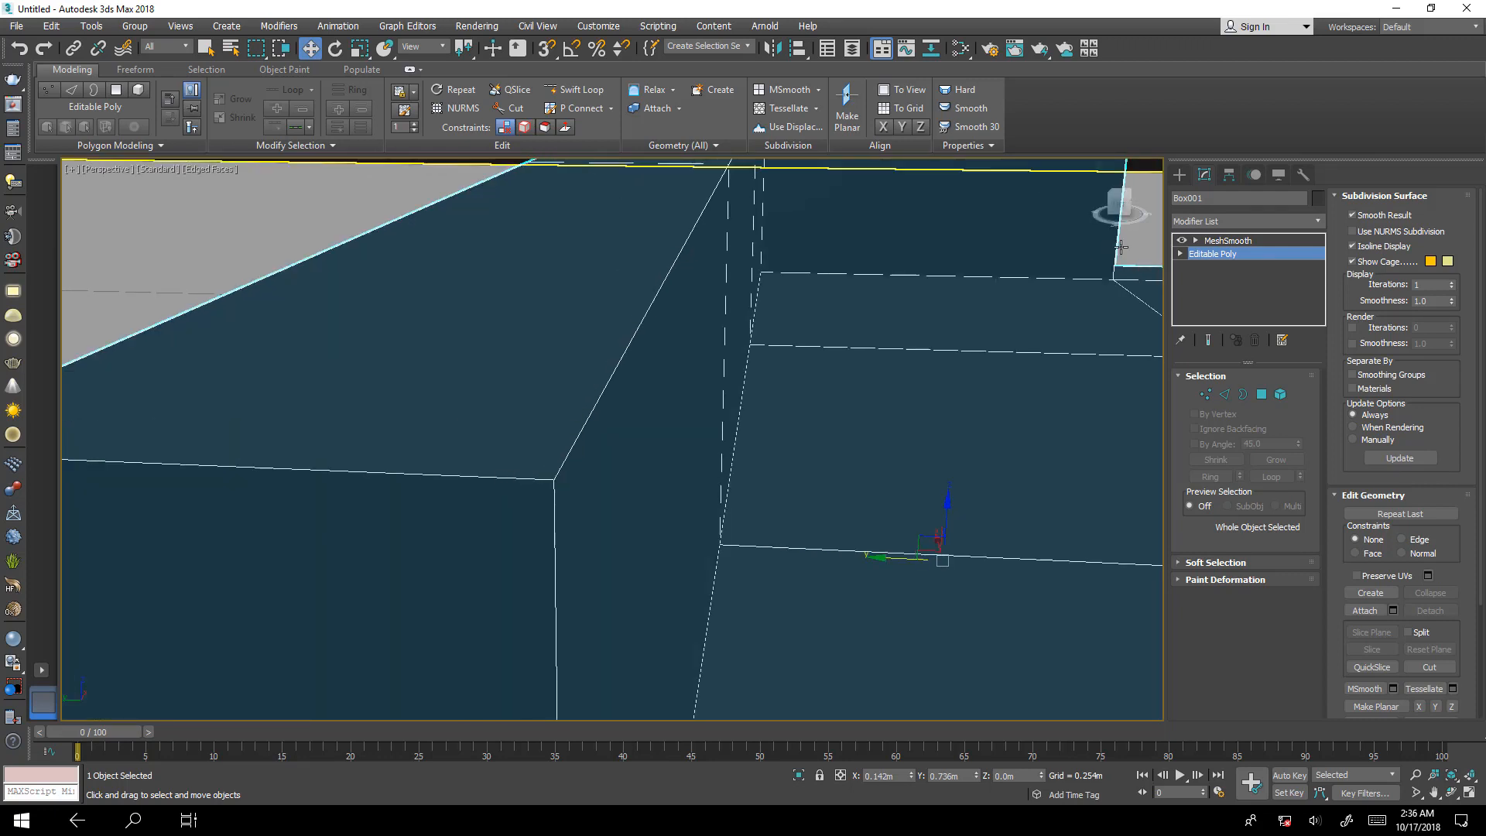
click(1208, 341)
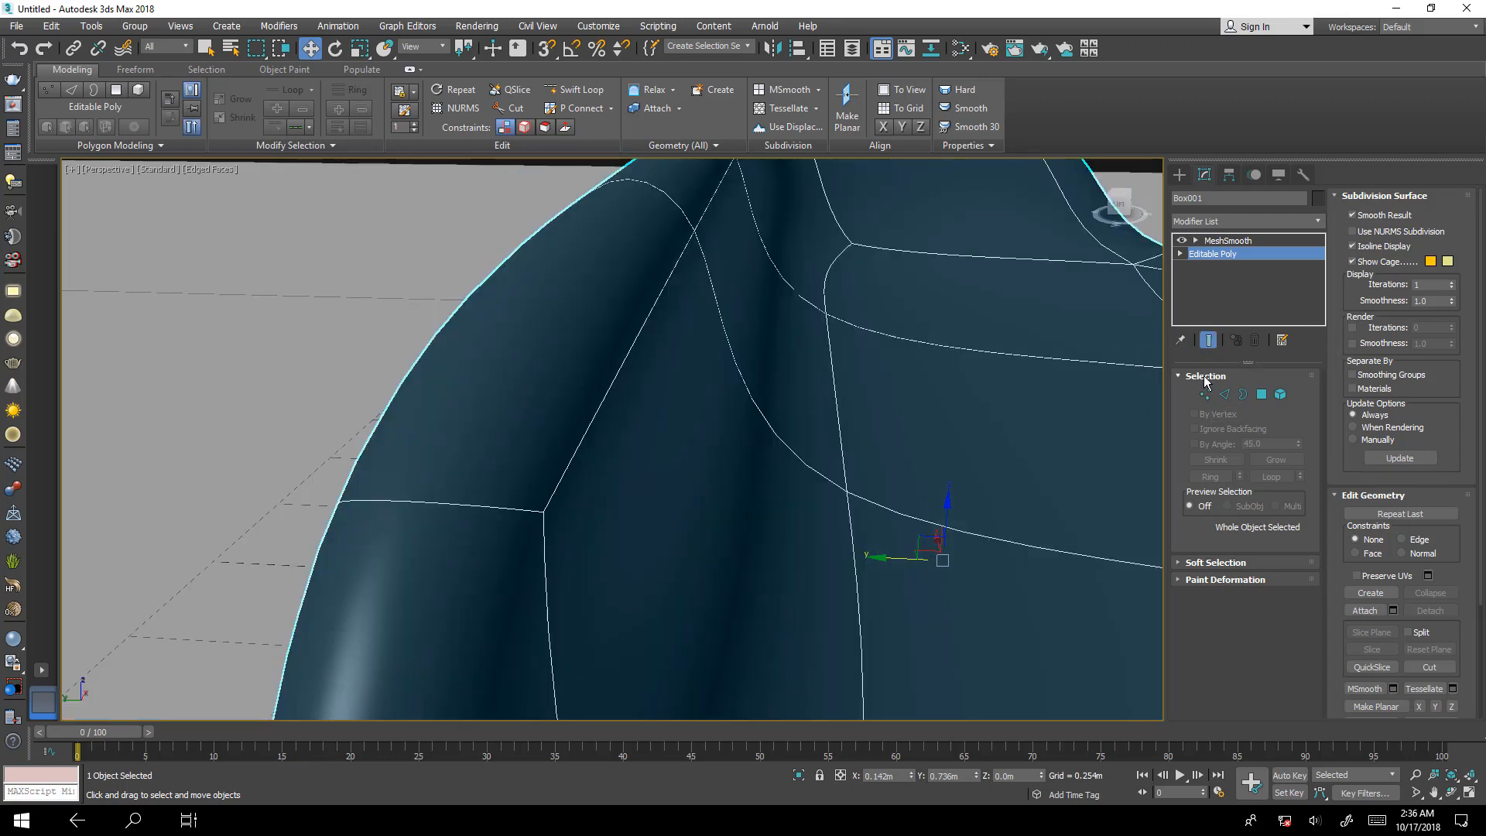
click(1208, 340)
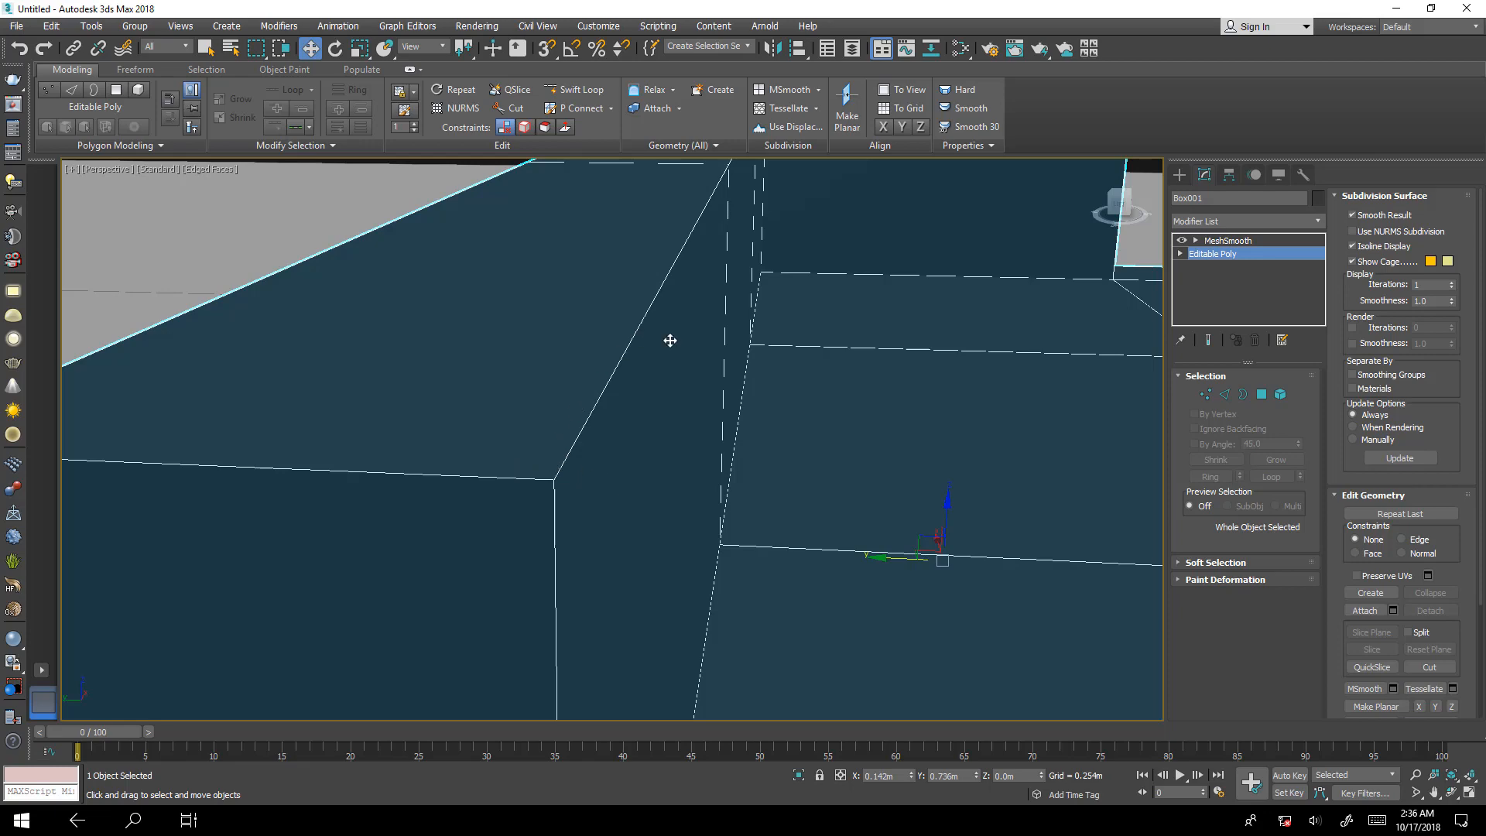
Enter edge editing and select the edge across the top of the long backrest at its free end.
scroll(778, 387, down, 10)
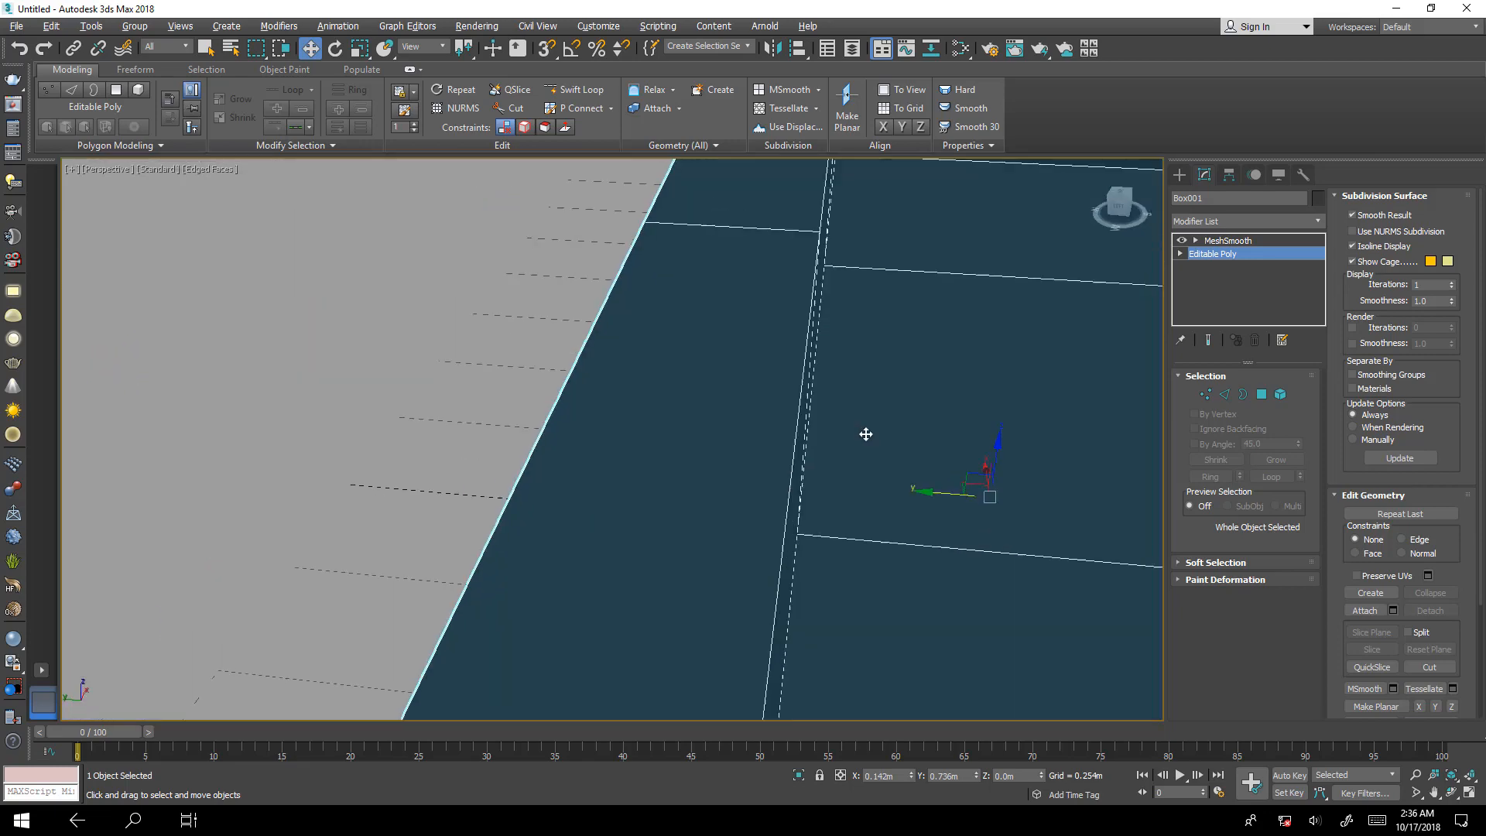
mouse_move(851, 435)
alt+middle_down()
mouse_move(829, 467)
mouse_move(849, 454)
alt+middle_up()
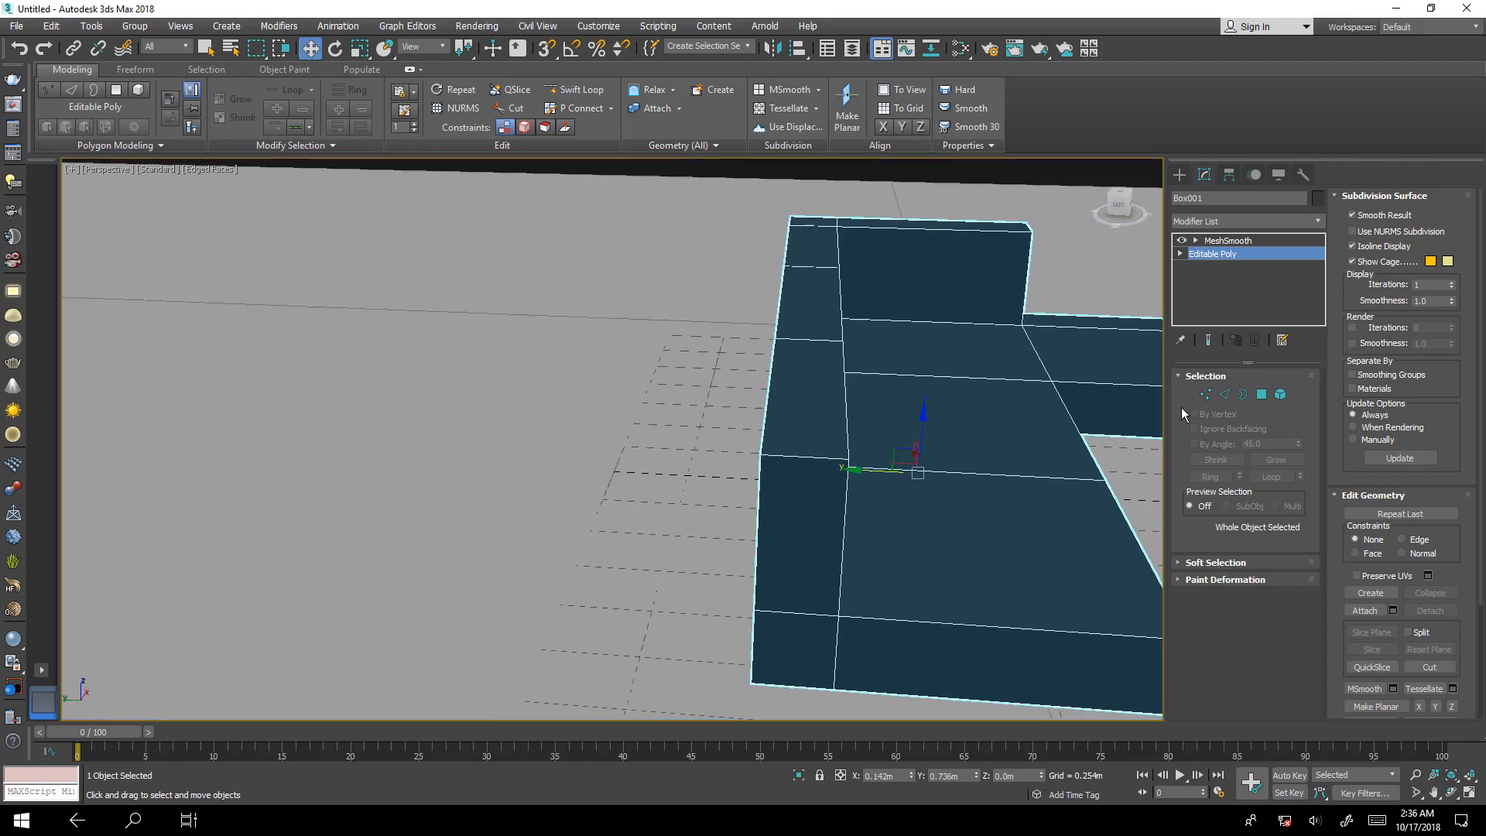
click(1223, 395)
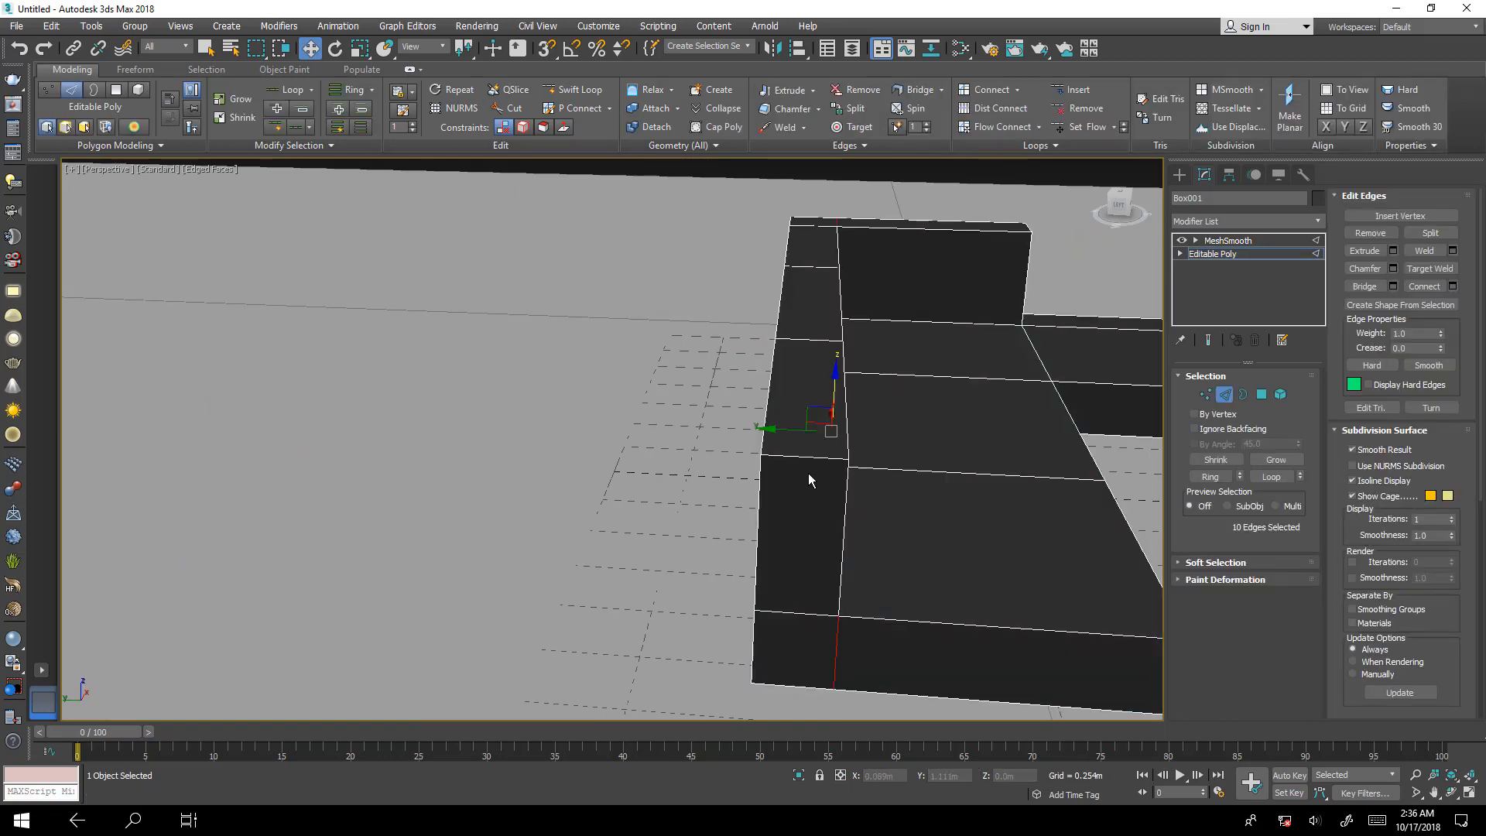
click(798, 455)
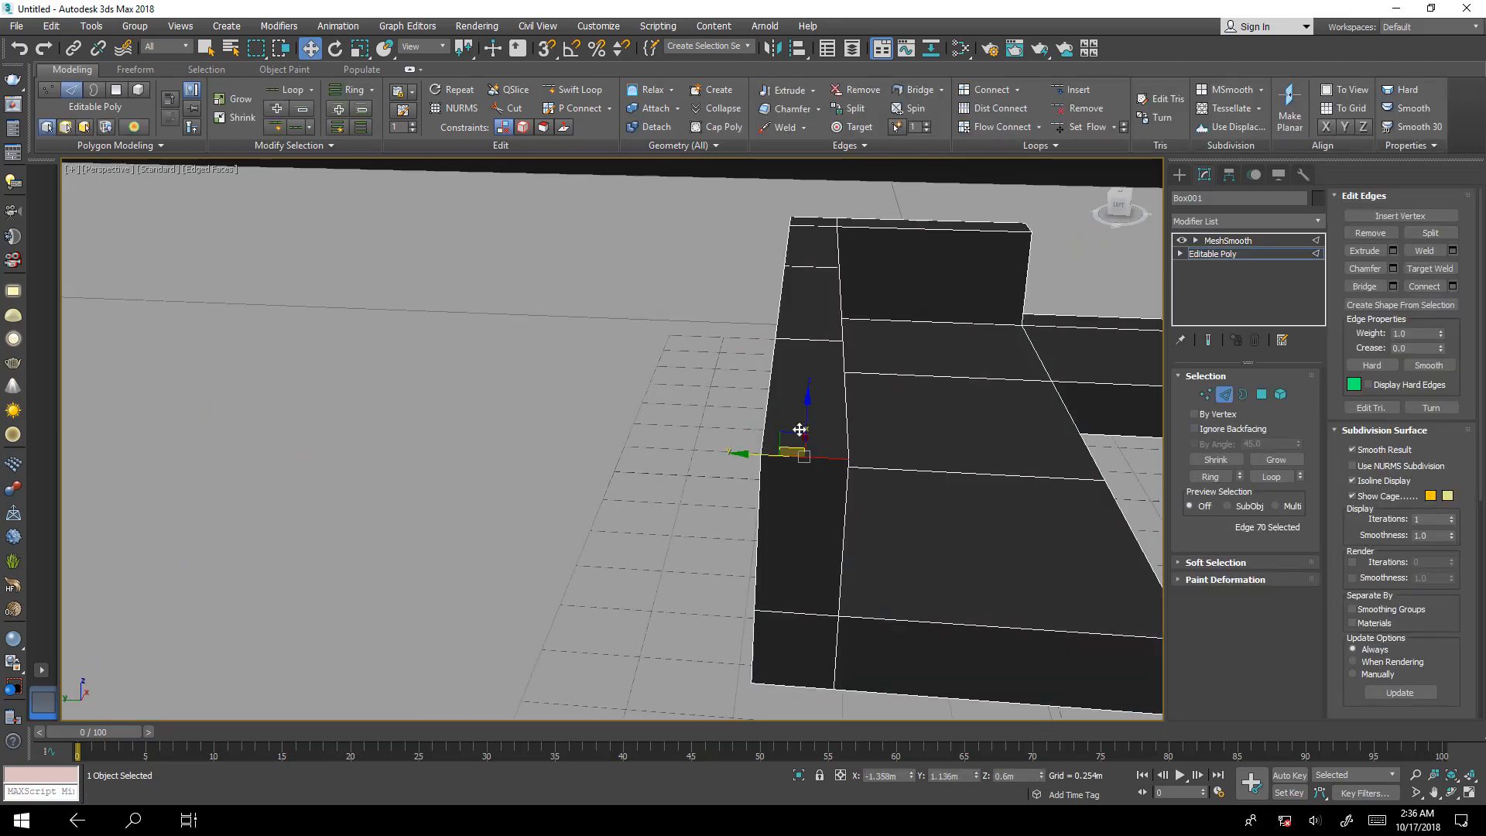
ctrl+click(802, 338)
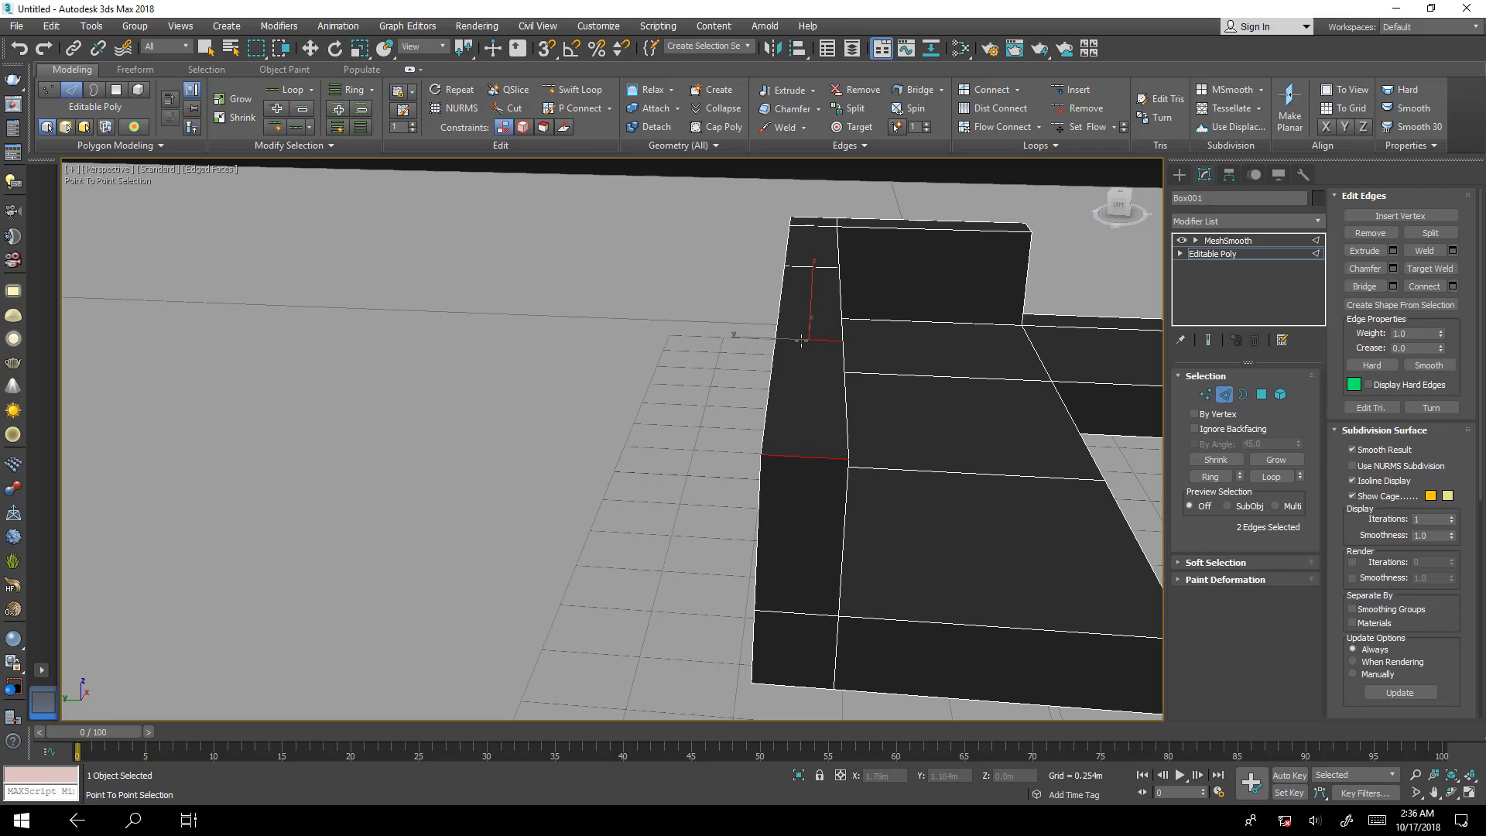
ctrl+click(792, 614)
key(w)
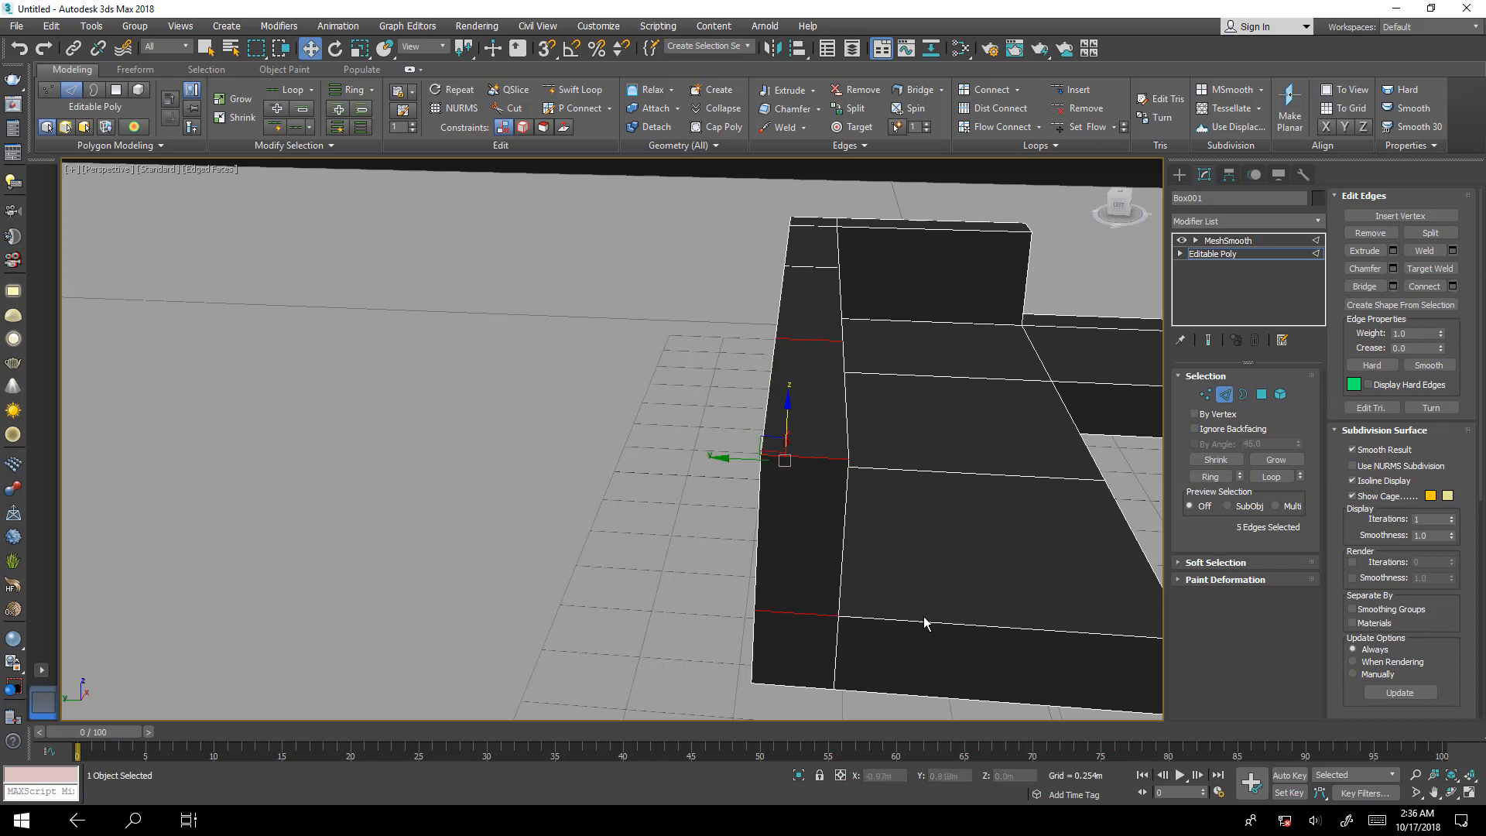
click(1210, 476)
alt+middle_drag(893, 513, 861, 508)
key(ctrl+z)
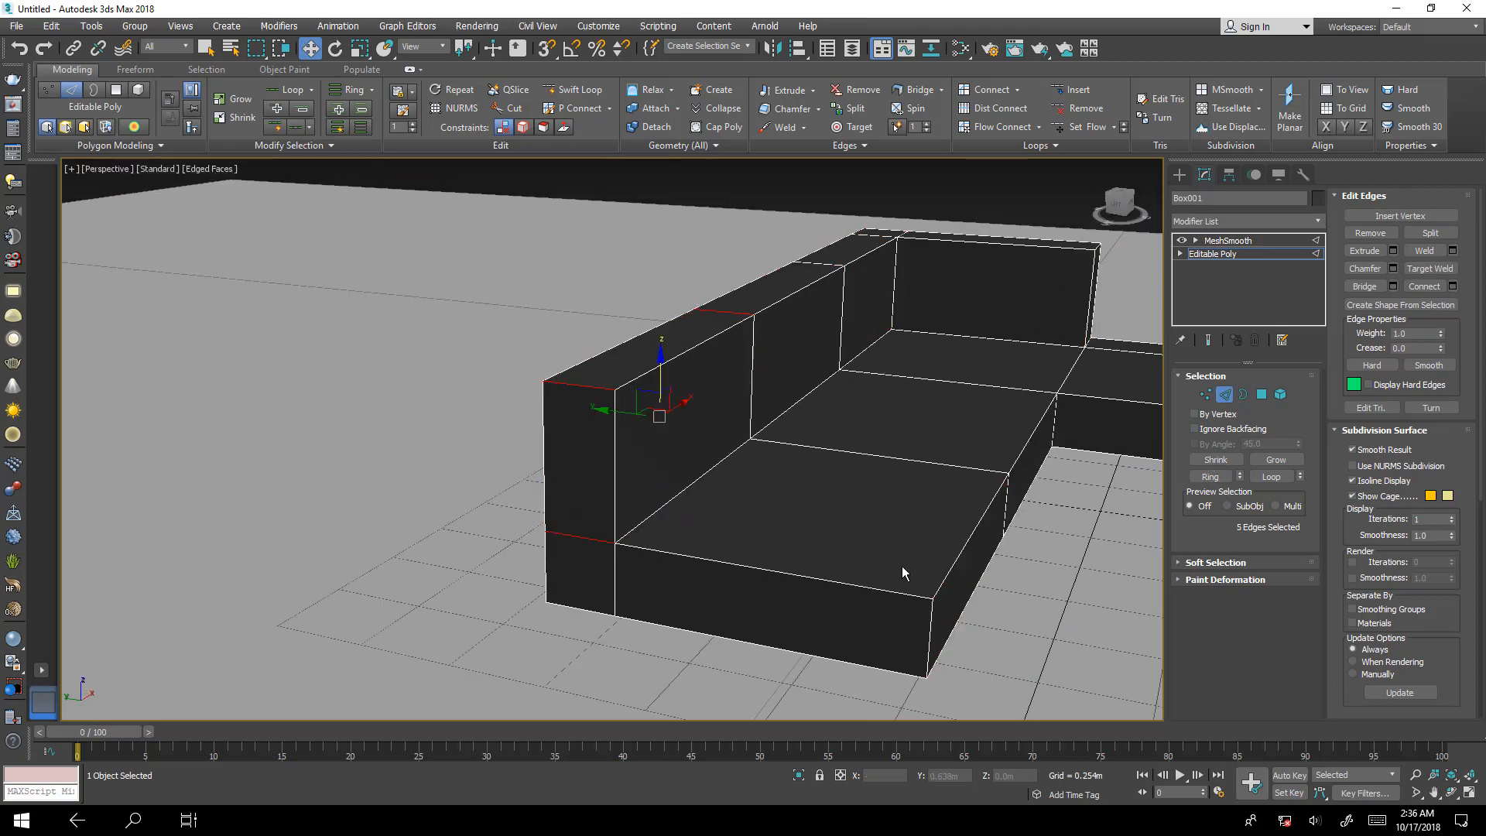
key(ctrl+z)
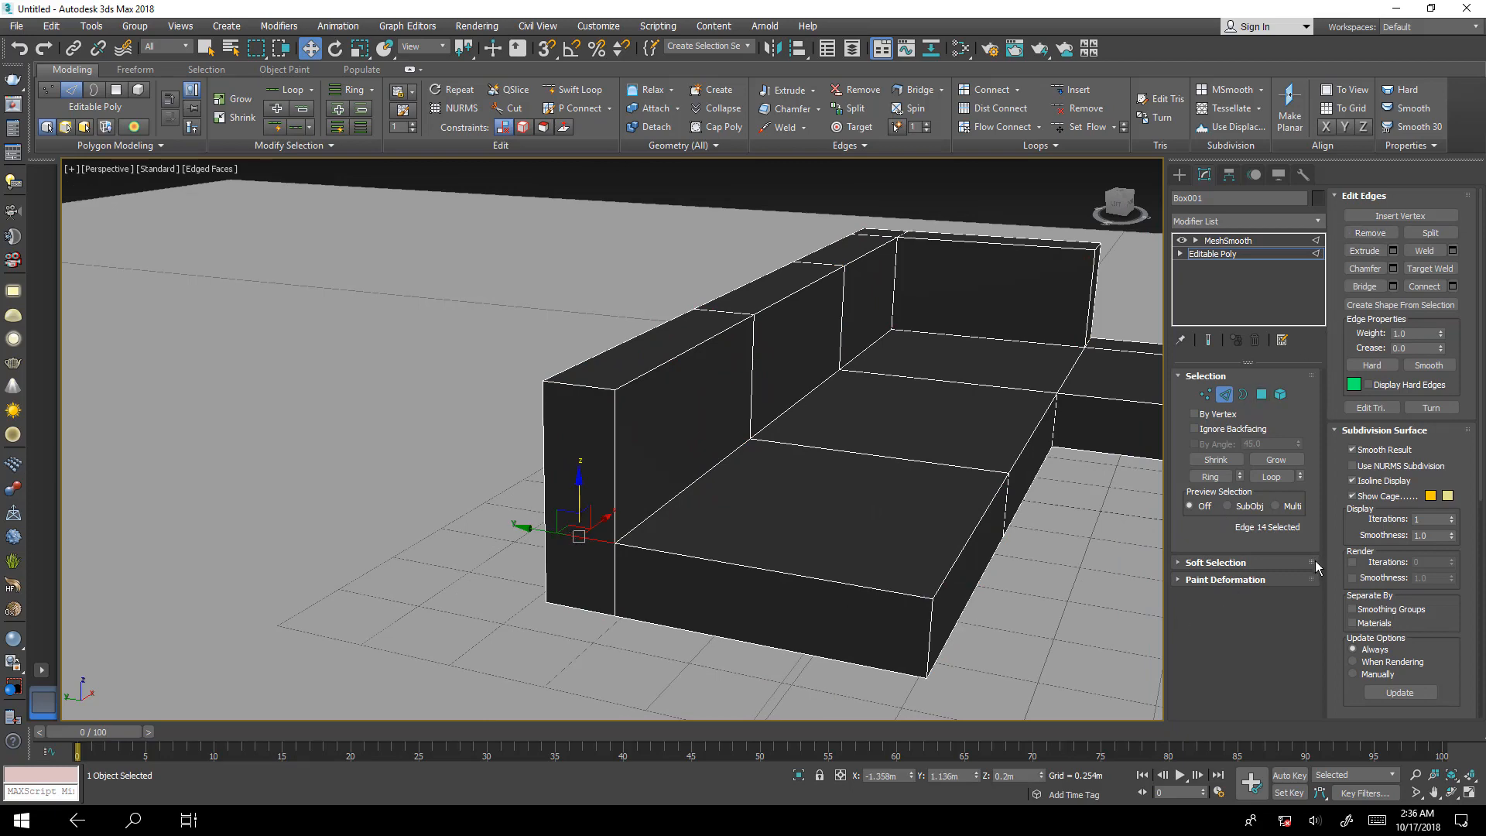
Select the ring of edges across the long backrest's thickness and set up a Connect with 2 segments, pinch 0 and slide 0.
click(1209, 476)
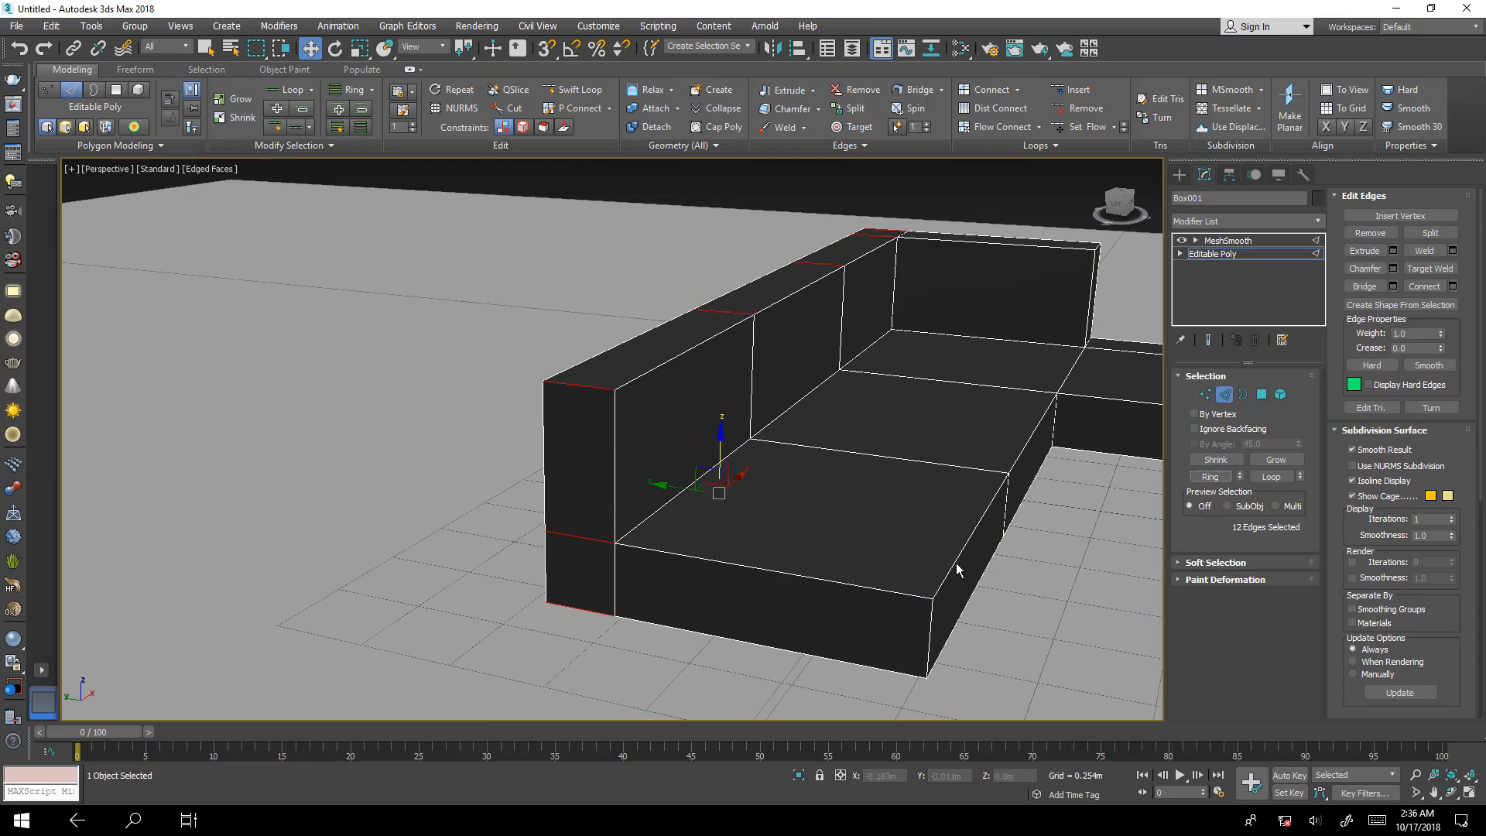
scroll(769, 532, up, 5)
scroll(763, 652, up, 3)
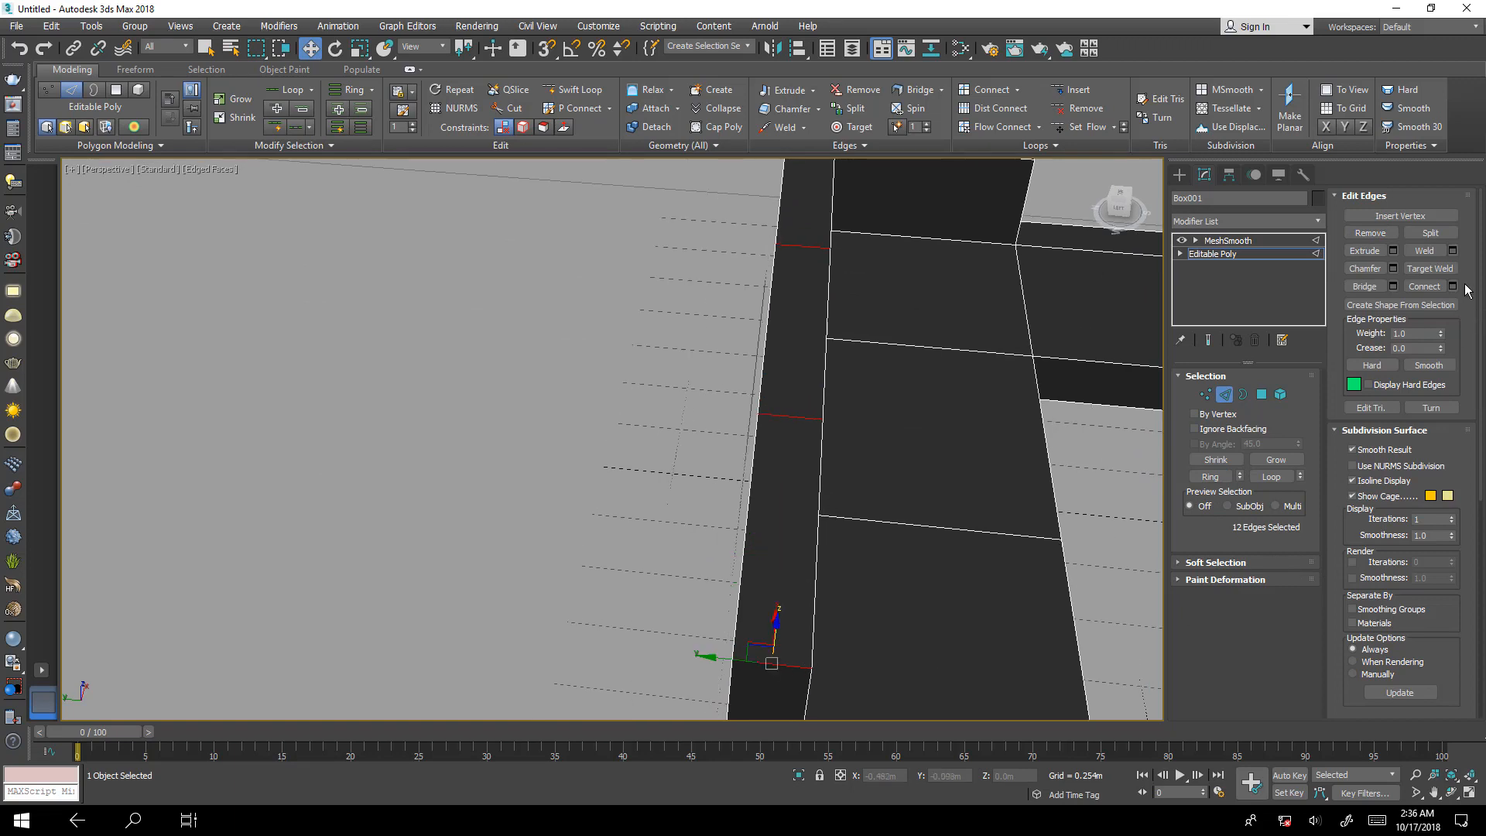
click(1453, 286)
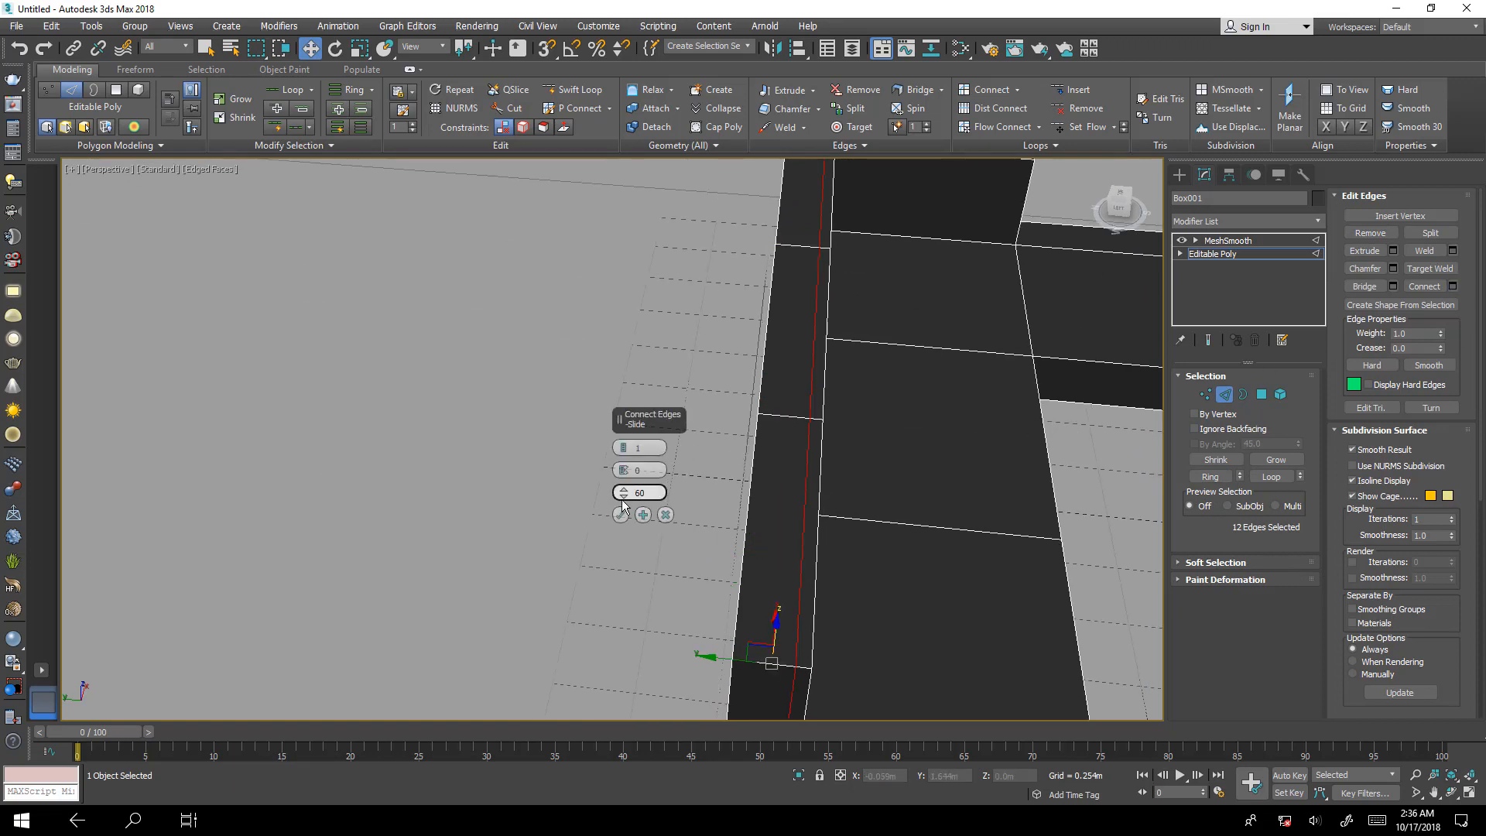
drag(664, 416, 720, 373)
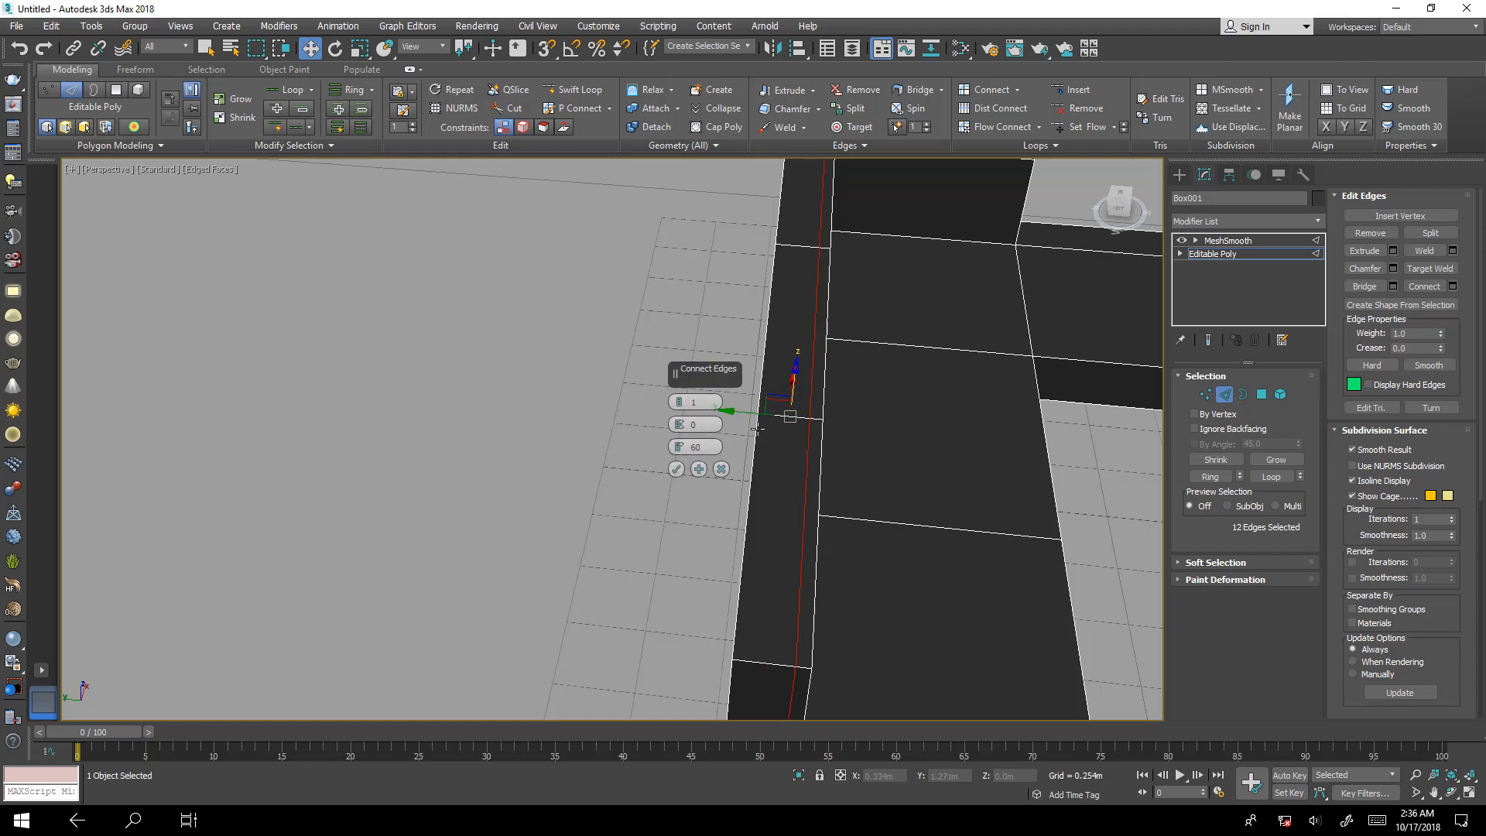
right_click(680, 456)
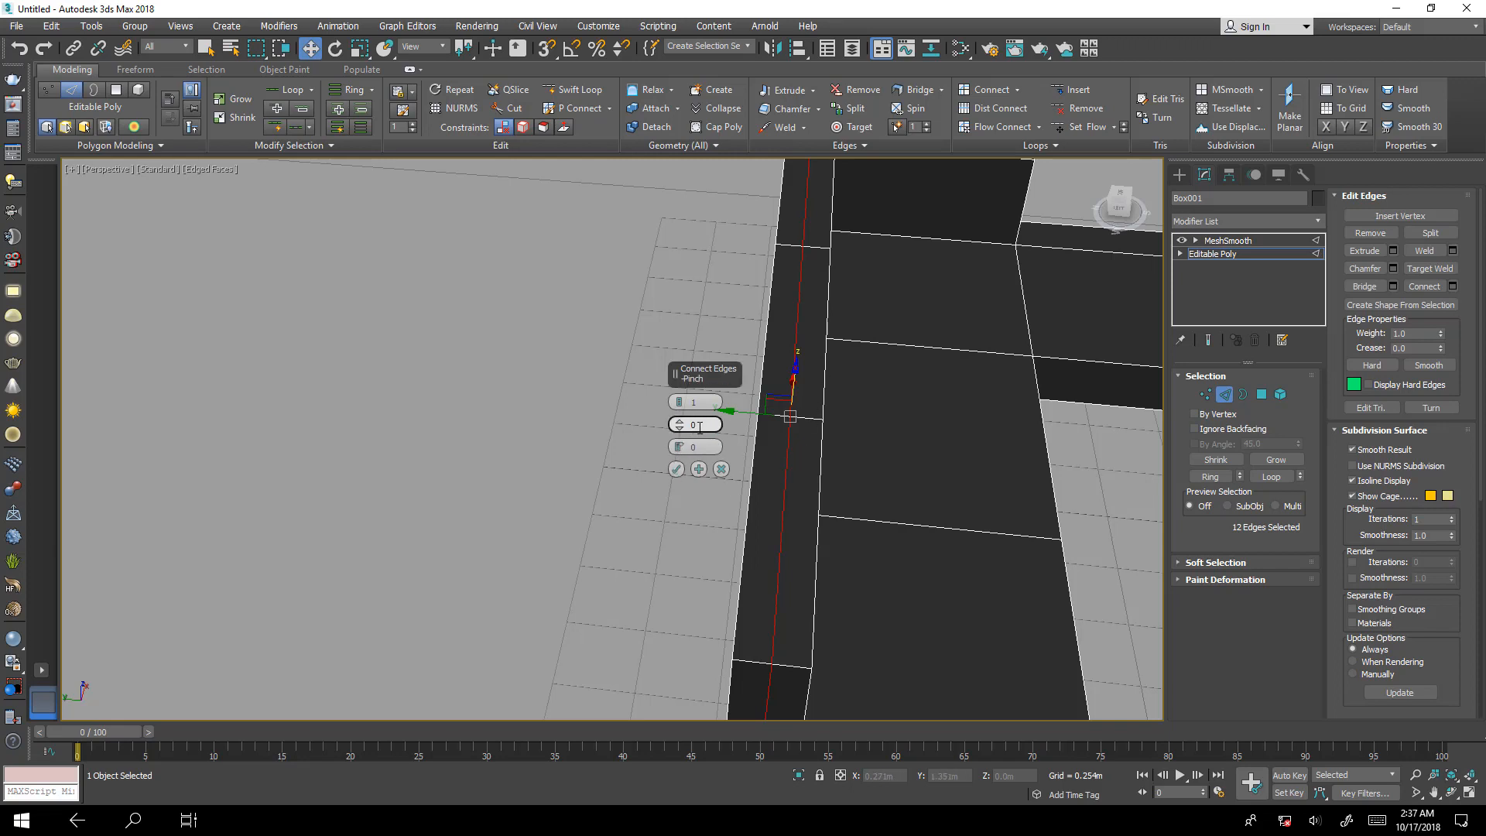
click(676, 398)
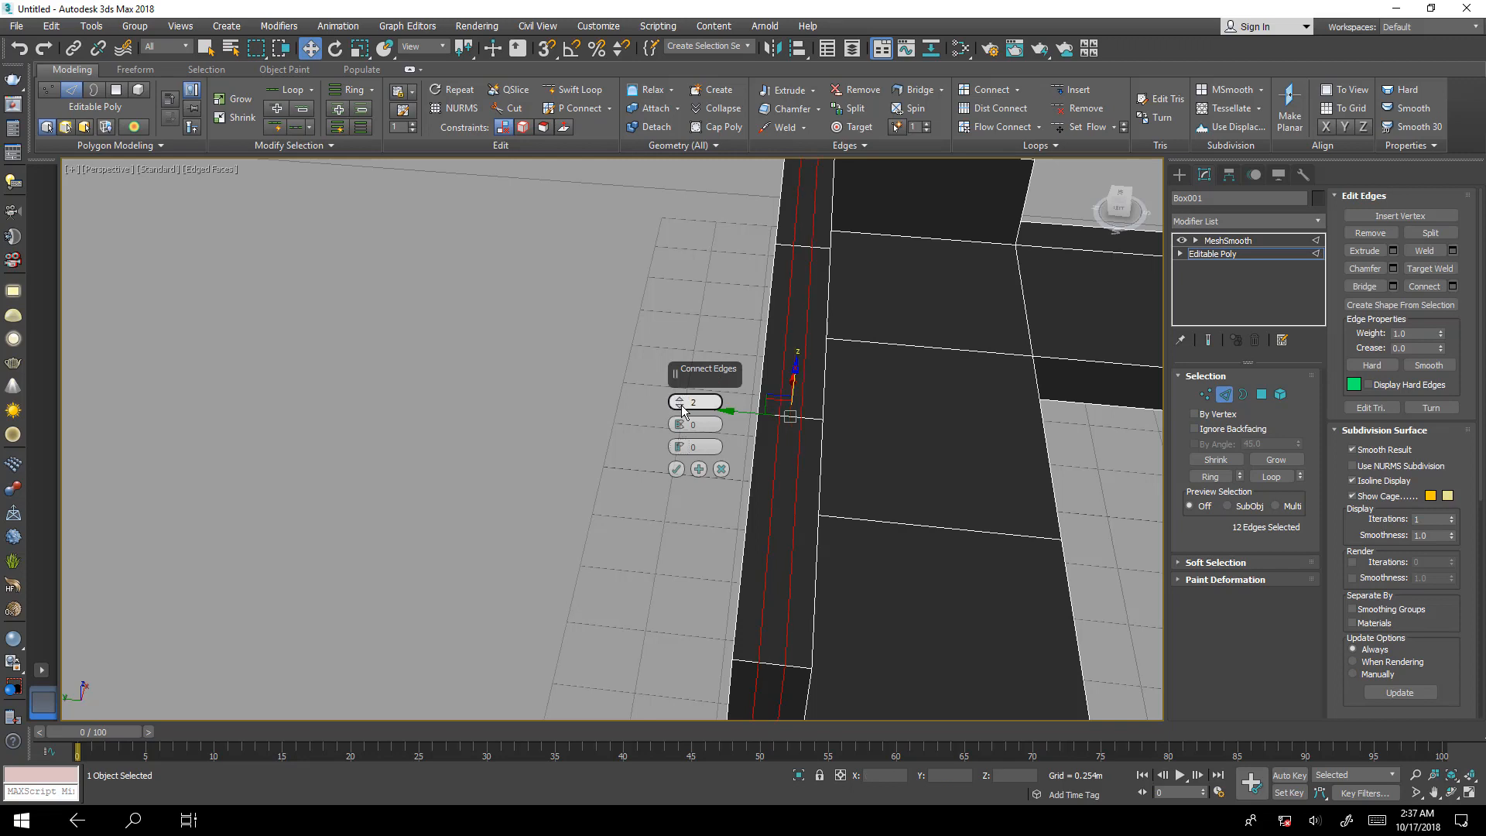
Show the smoothed end result with the Connect preview and examine the backrest's free end, top and inner corner.
click(1208, 342)
scroll(930, 586, down, 3)
mouse_move(930, 586)
alt+middle_down()
mouse_move(914, 551)
mouse_move(933, 559)
alt+middle_up()
scroll(832, 398, up, 2)
scroll(832, 399, up, 3)
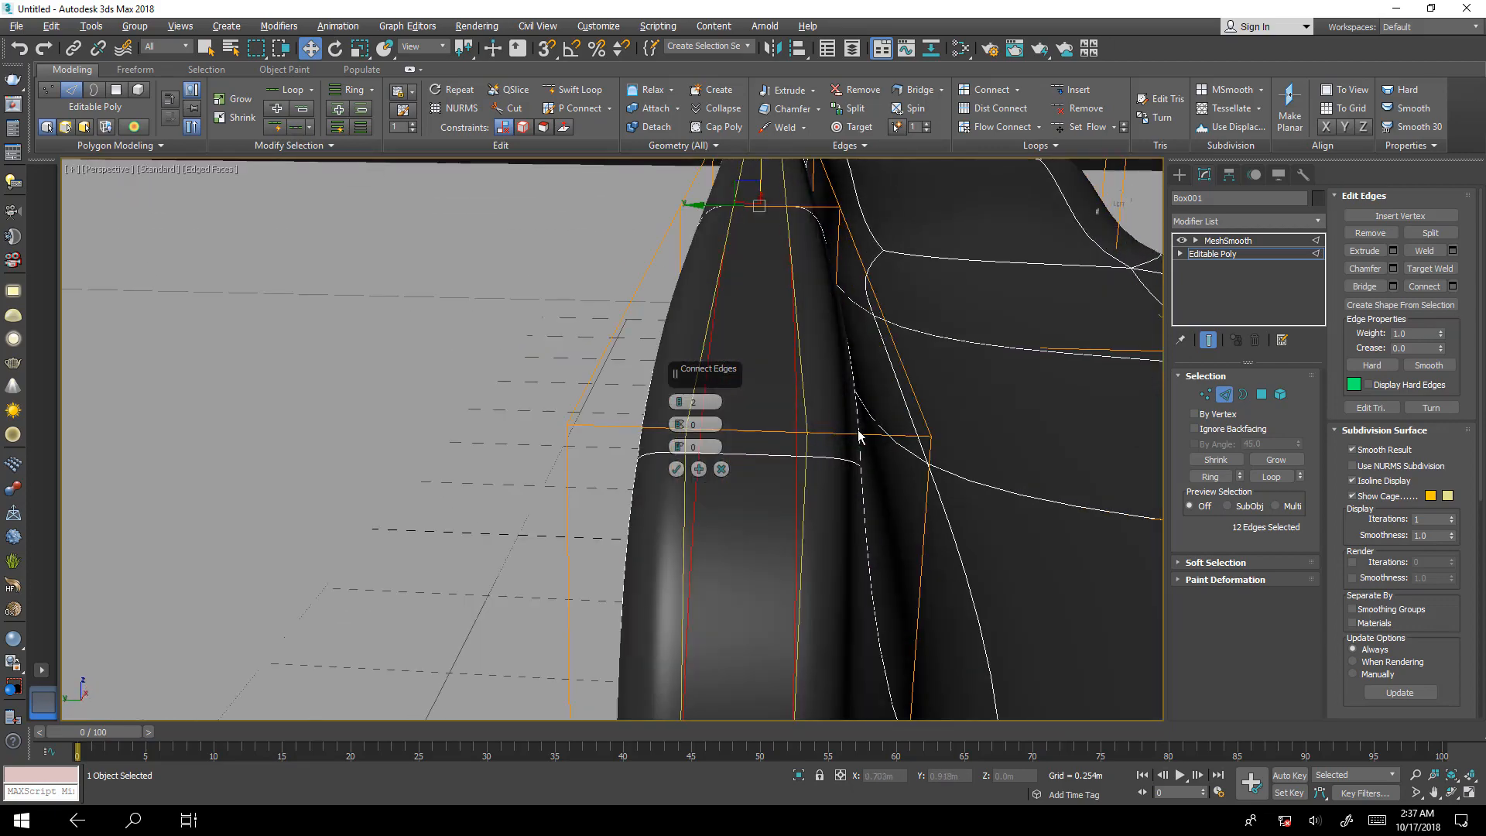
alt+middle_drag(859, 434, 580, 543)
scroll(580, 543, down, 2)
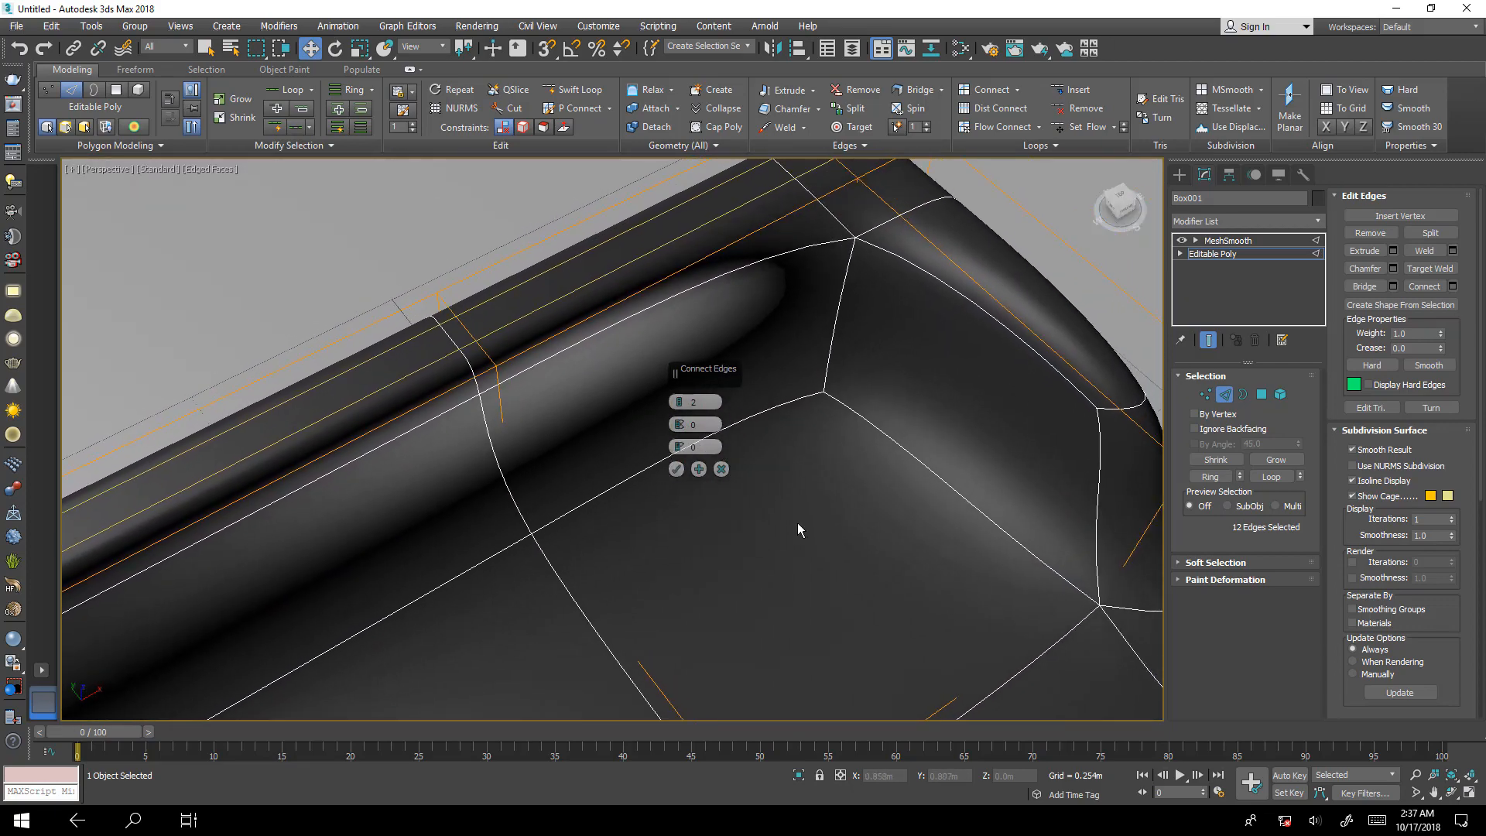
middle_drag(933, 458, 797, 438)
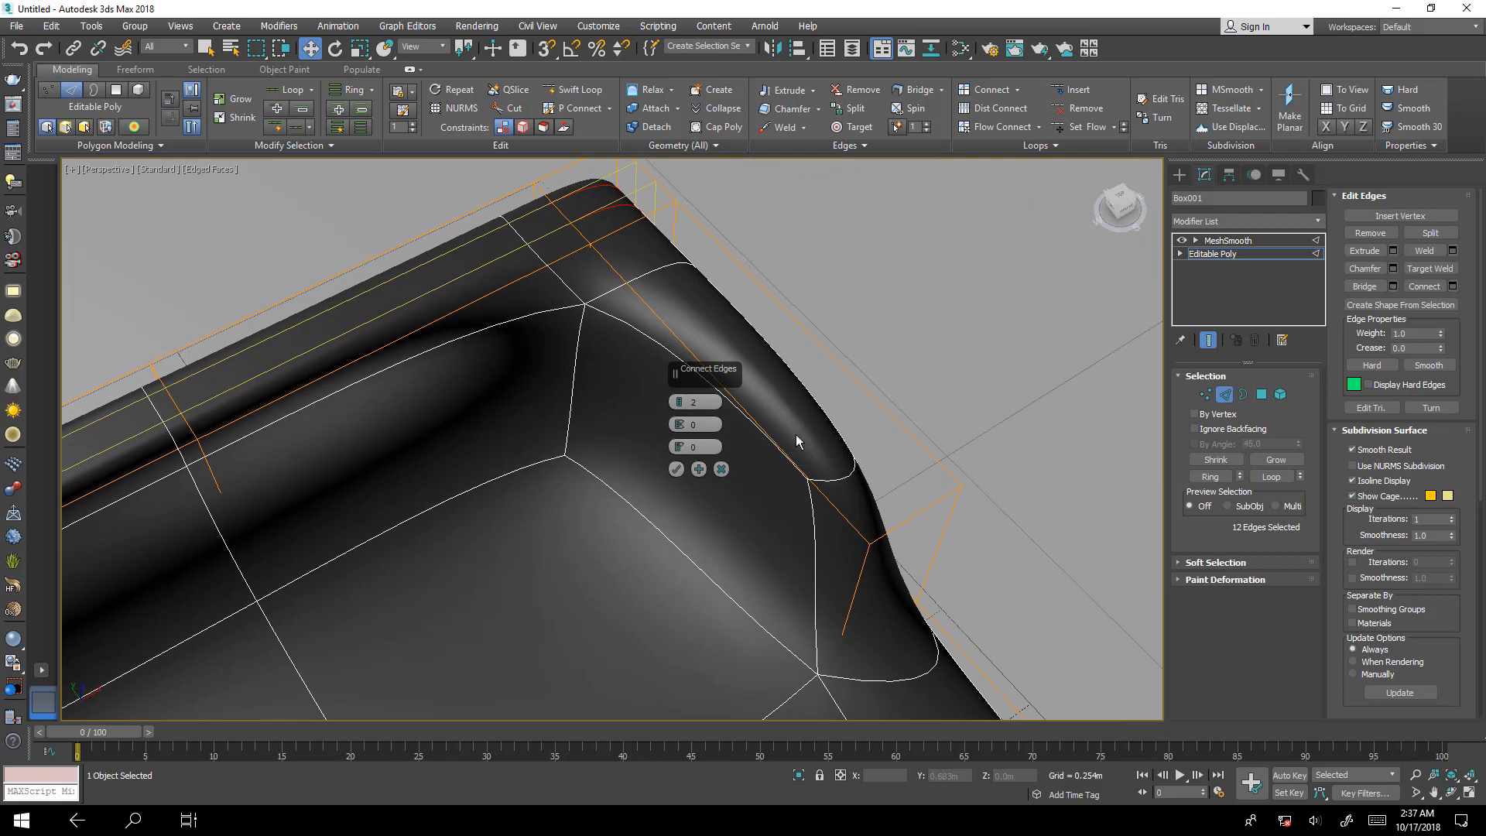
Set the Connect pinch to 68 and examine the smoothed edges along the long backrest's free end.
middle_drag(434, 554, 776, 318)
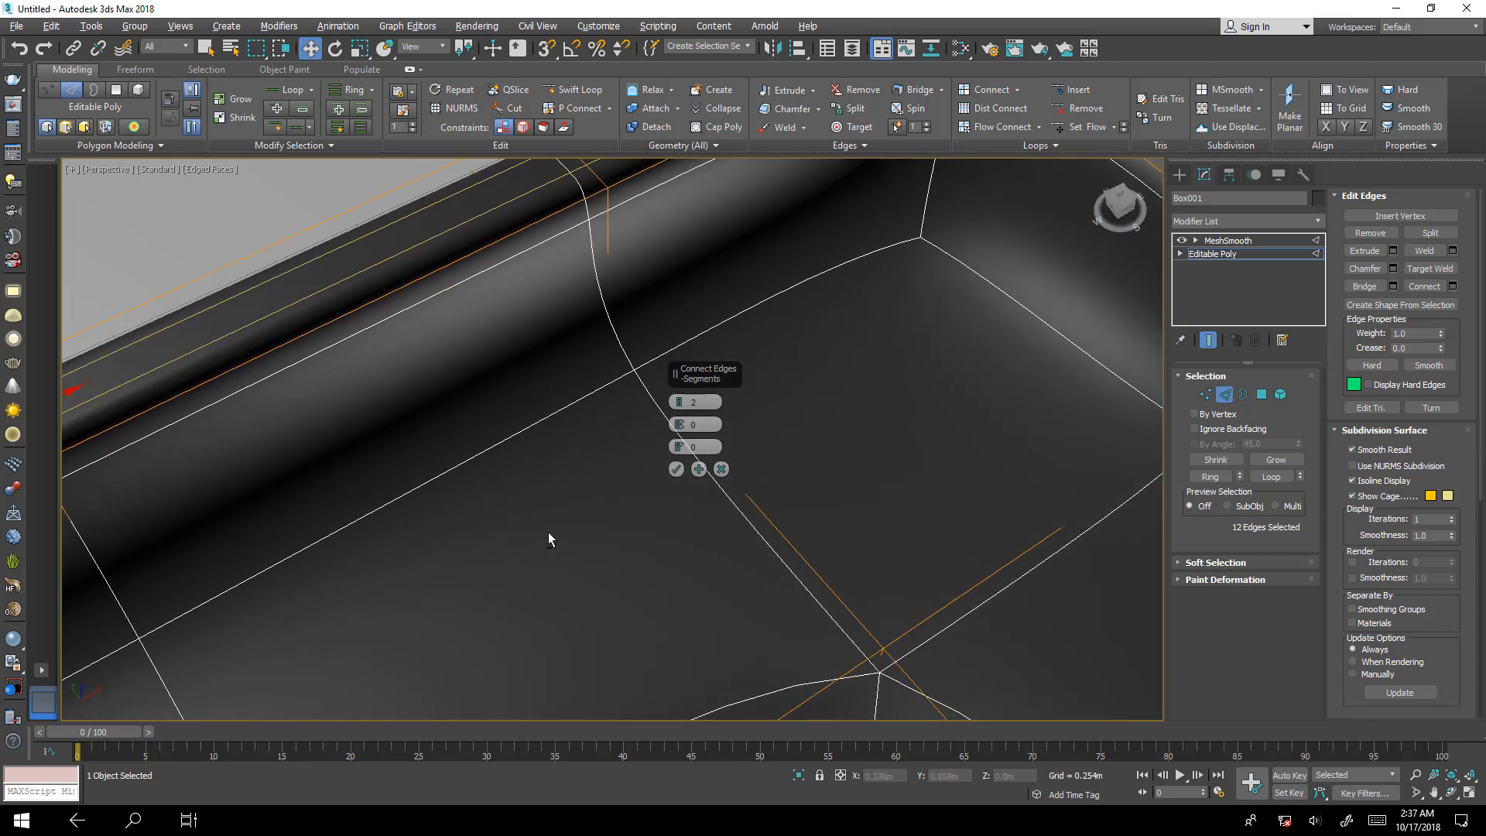
alt+middle_drag(548, 531, 633, 475)
alt+middle_drag(508, 379, 525, 420)
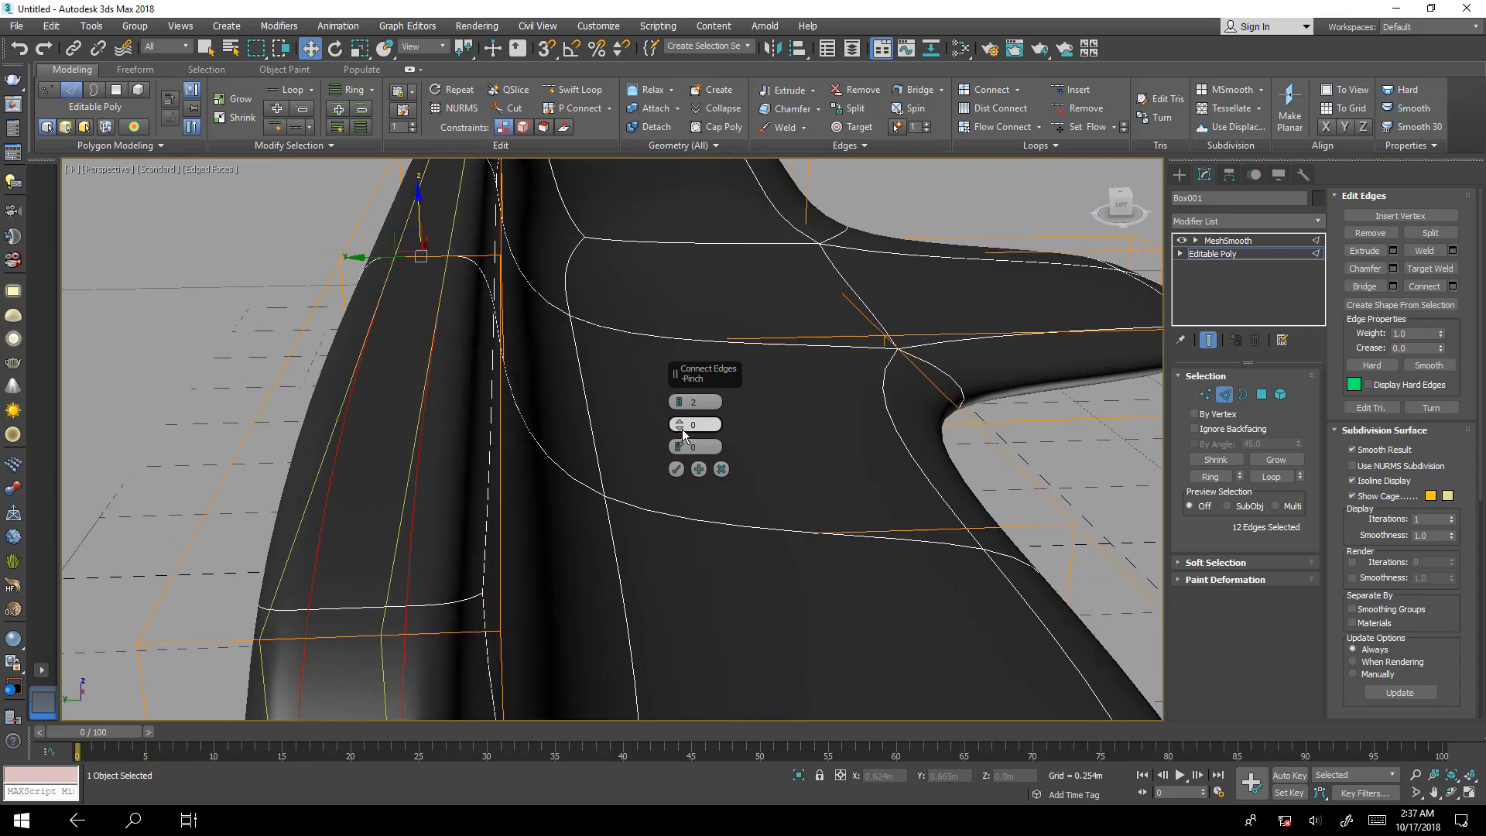
drag(681, 428, 643, 281)
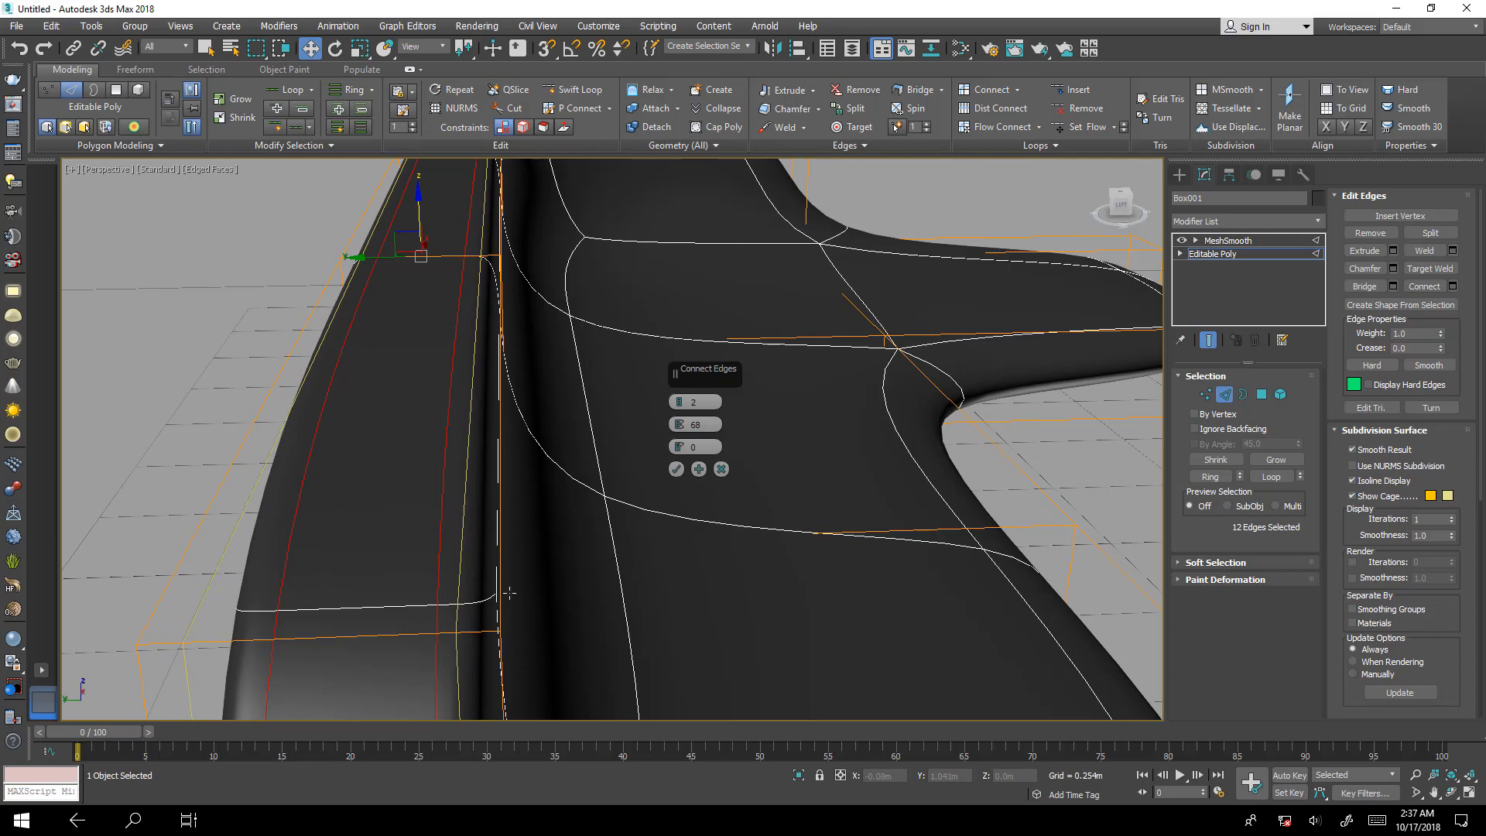
scroll(502, 577, up, 3)
scroll(485, 585, down, 2)
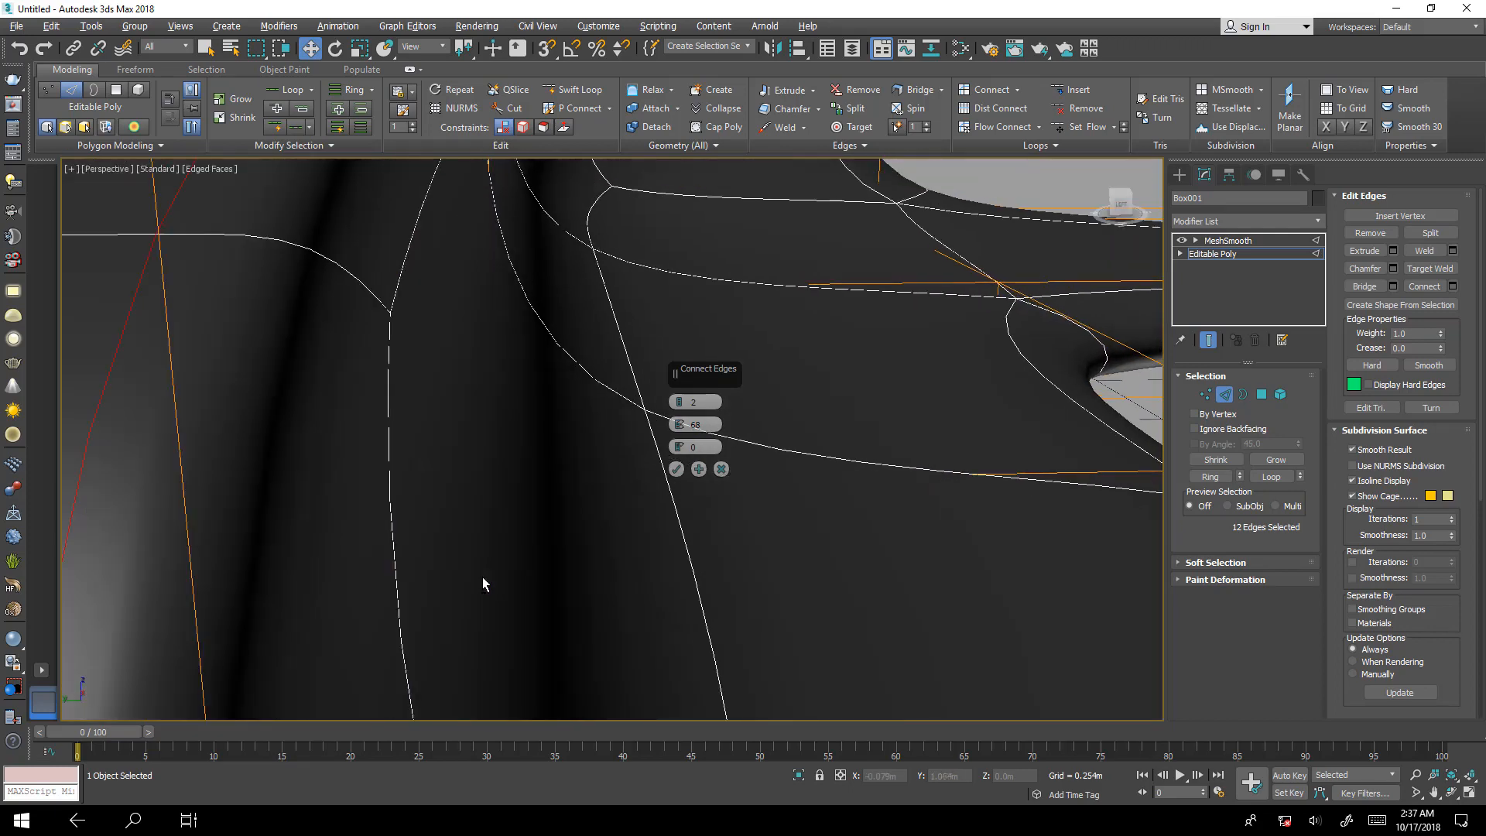
scroll(433, 449, down, 3)
middle_drag(422, 425, 515, 407)
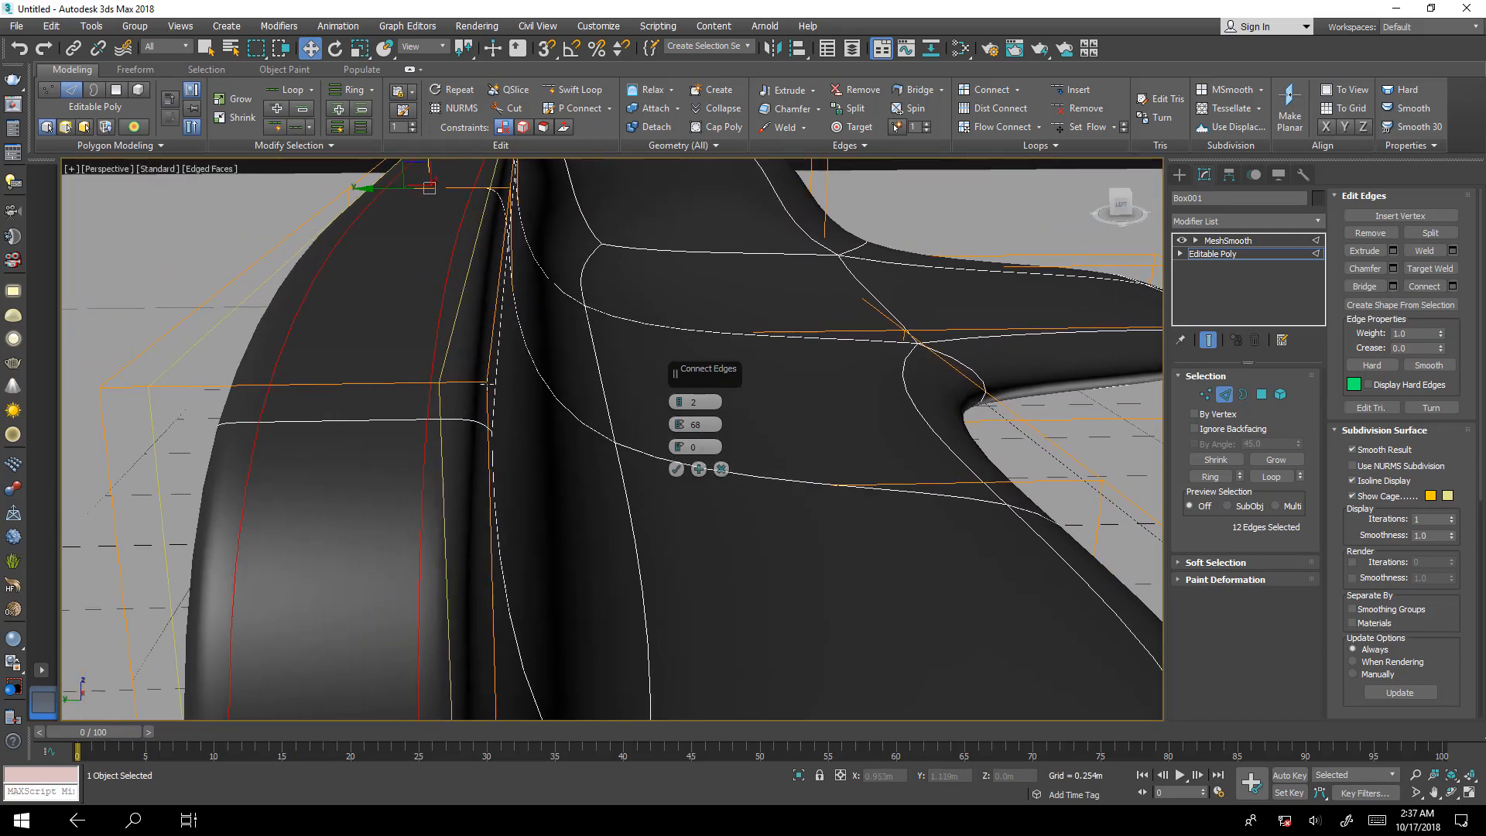
click(492, 330)
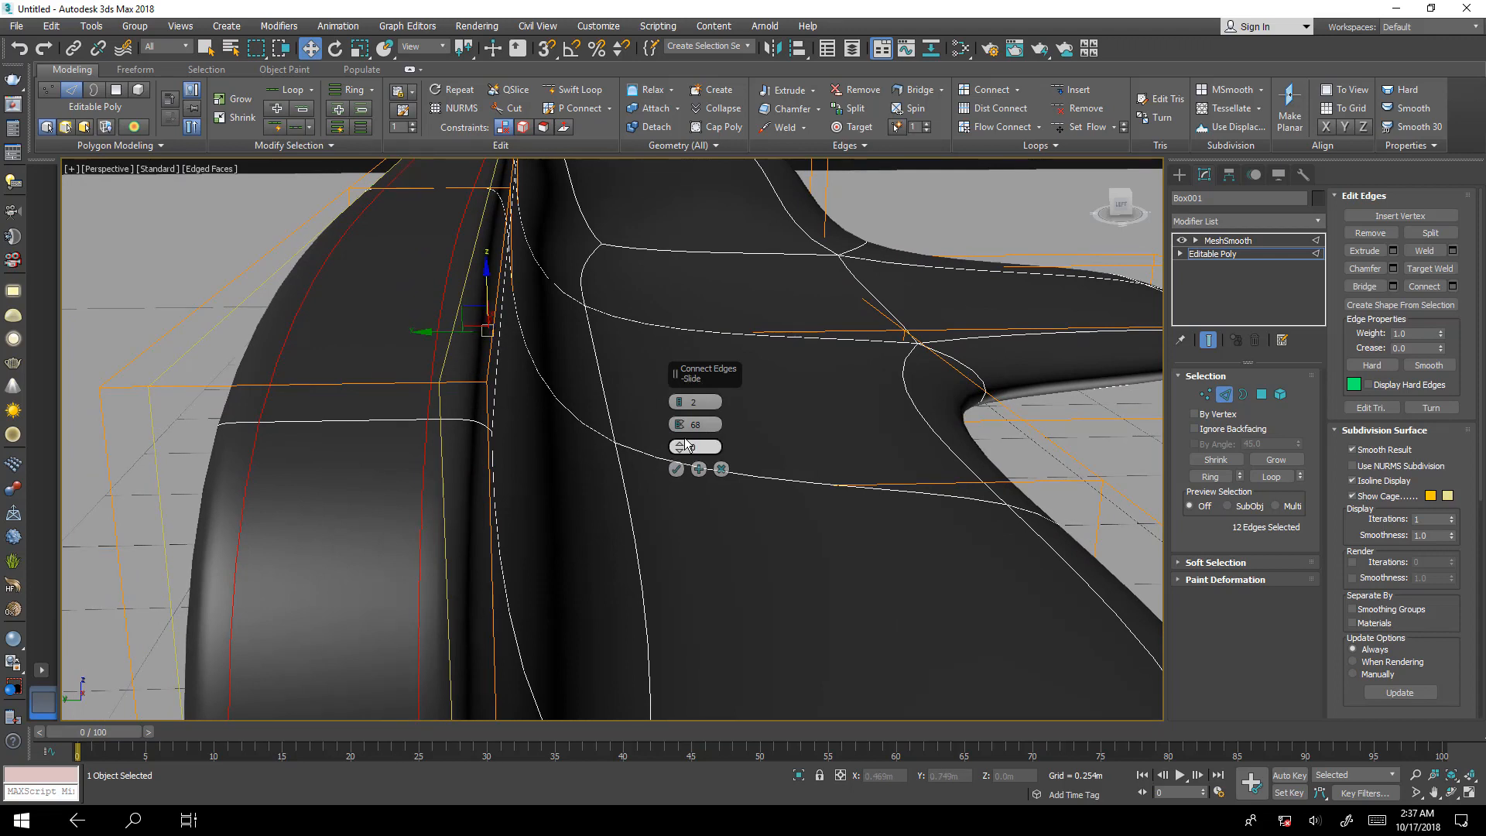
Set the Connect pinch to 75 and examine the smoothed backrest's free end, inner side and top.
mouse_move(679, 424)
mouse_down()
mouse_move(694, 386)
mouse_move(693, 402)
mouse_up()
middle_drag(398, 422, 422, 421)
click(192, 384)
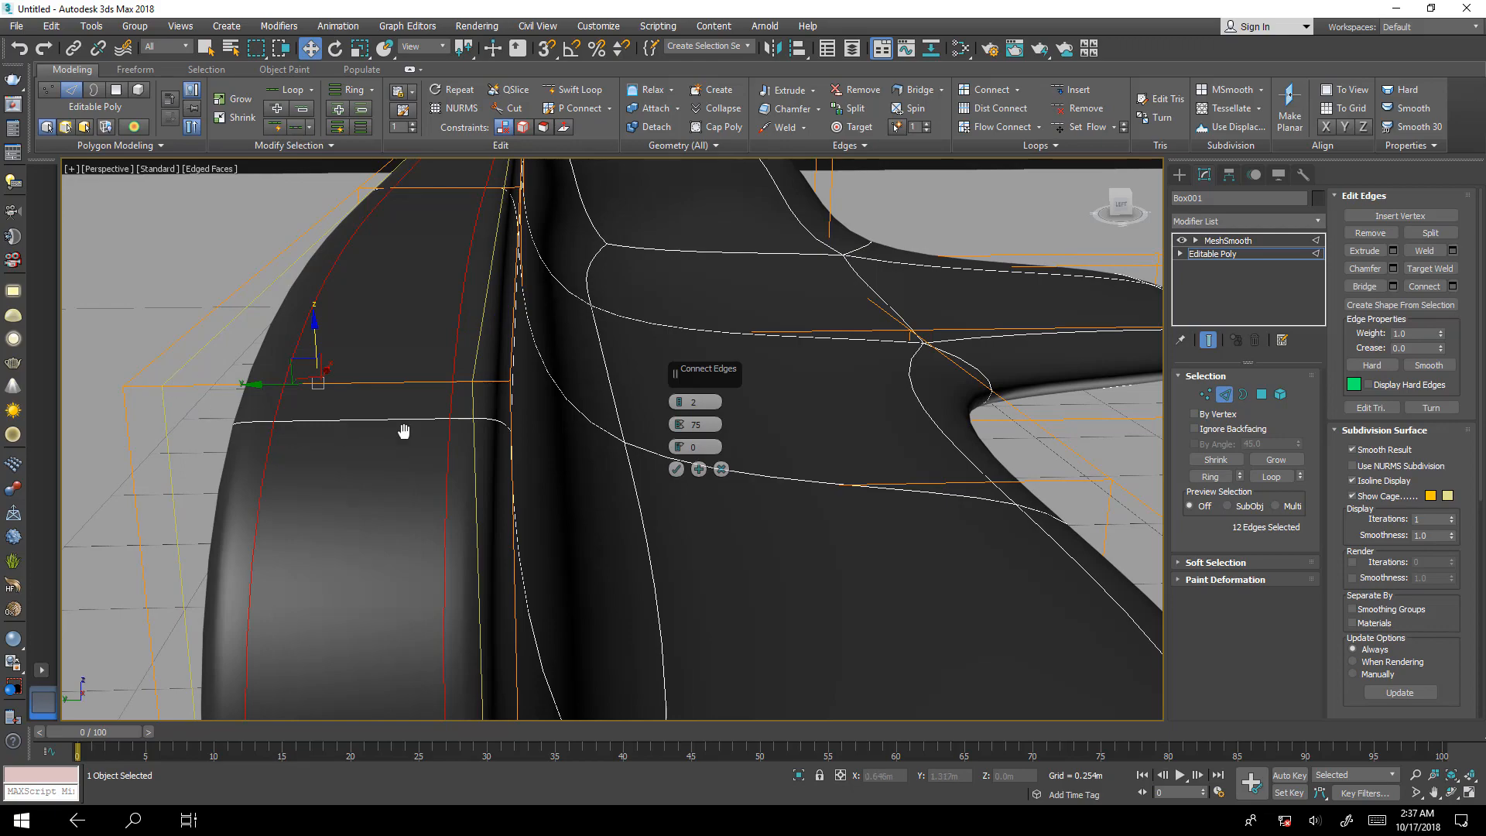
alt+middle_drag(402, 425, 681, 588)
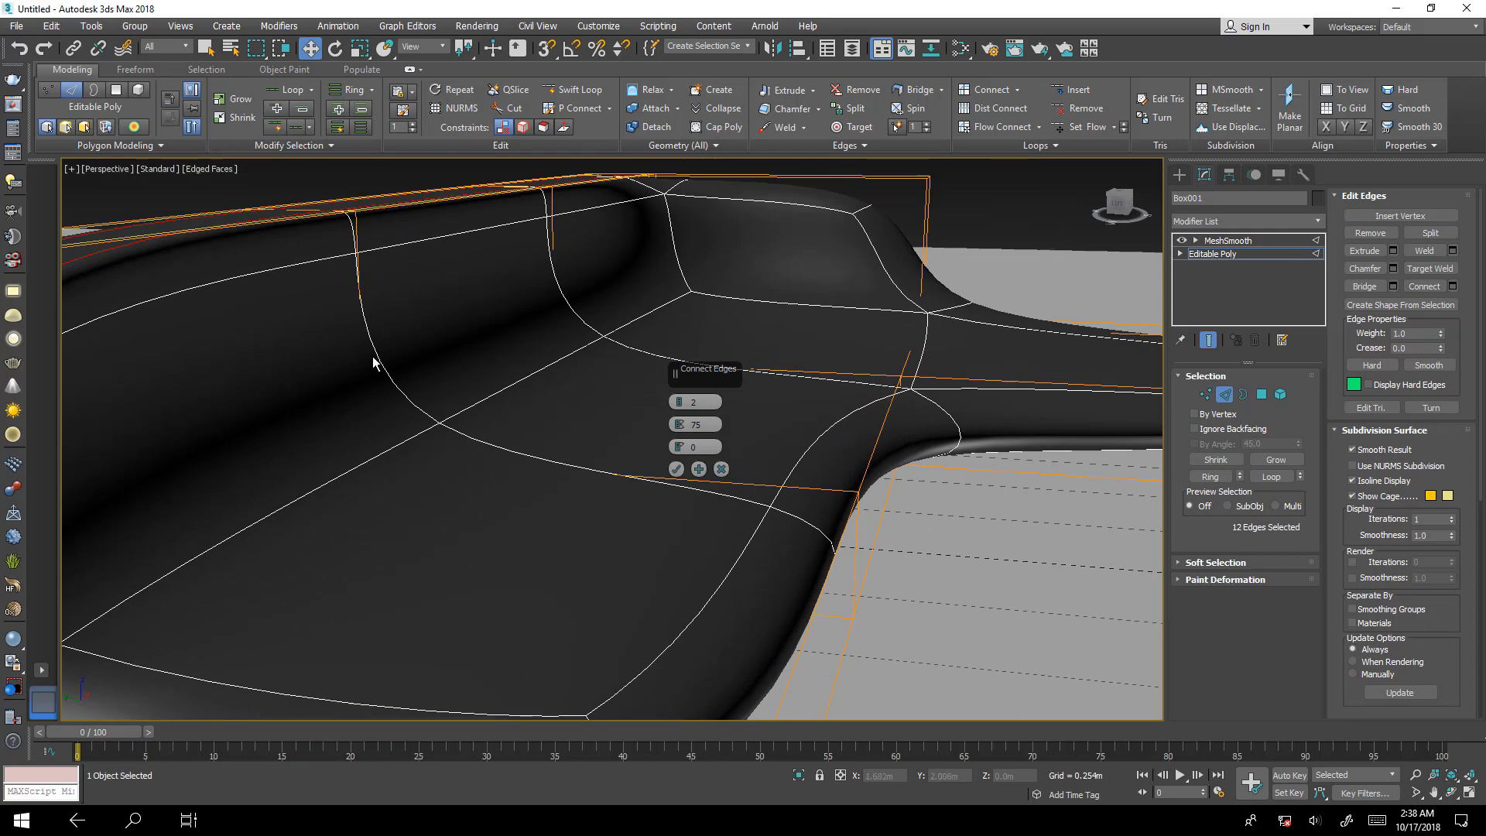
alt+middle_drag(373, 362, 681, 371)
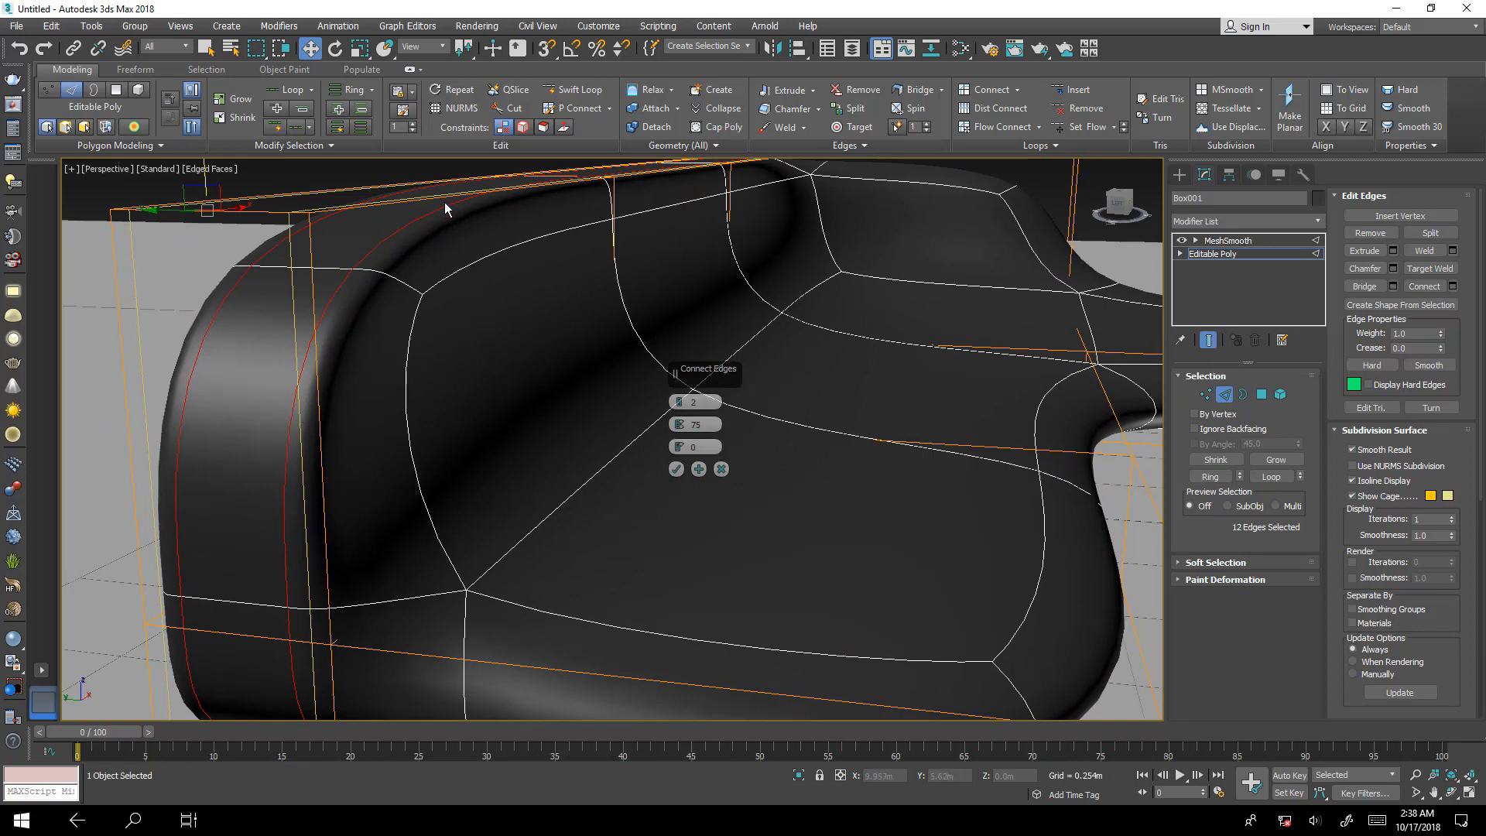
middle_drag(367, 262, 462, 387)
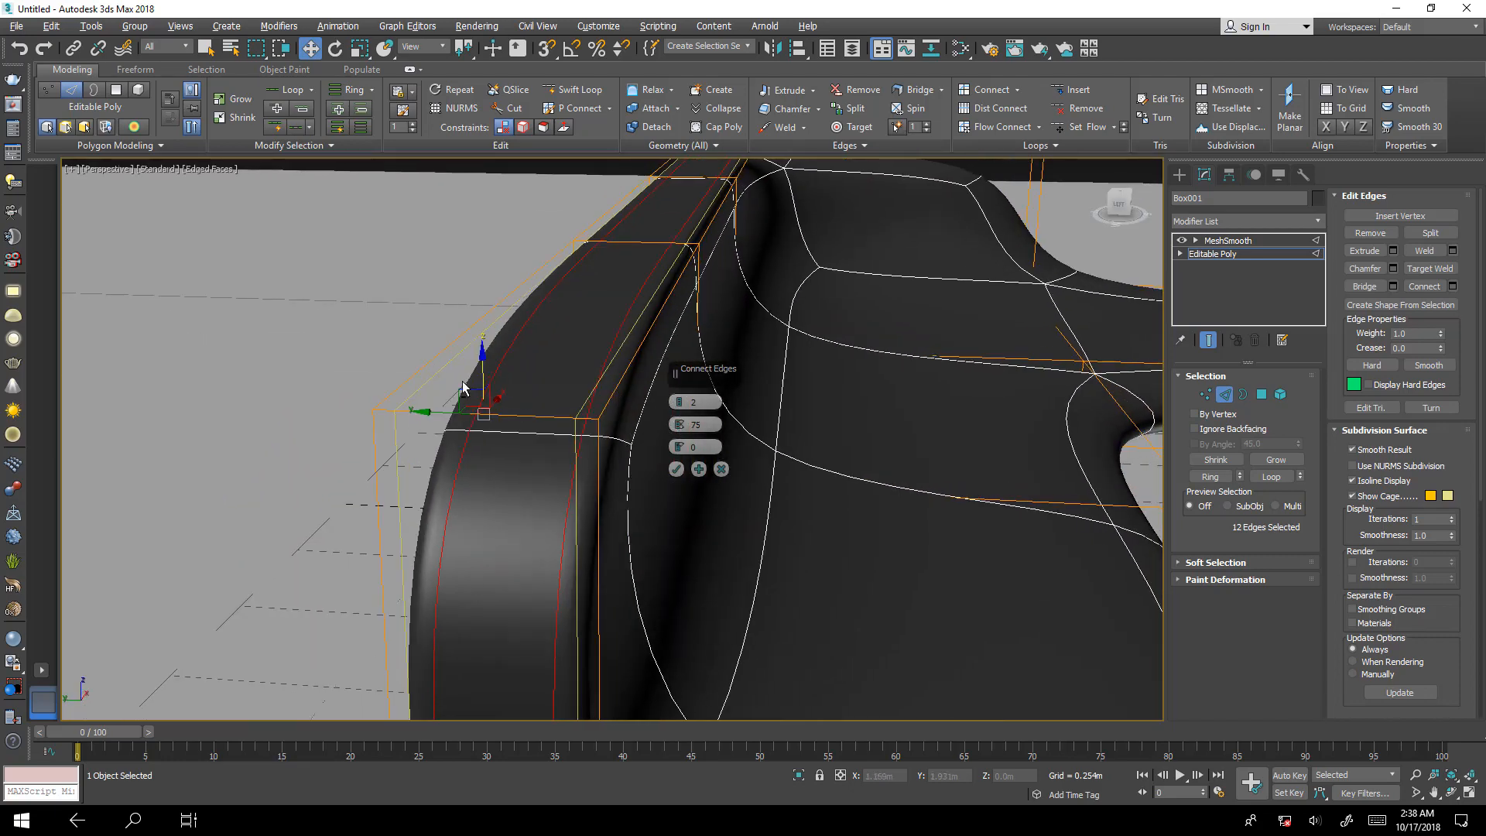
scroll(550, 397, up, 3)
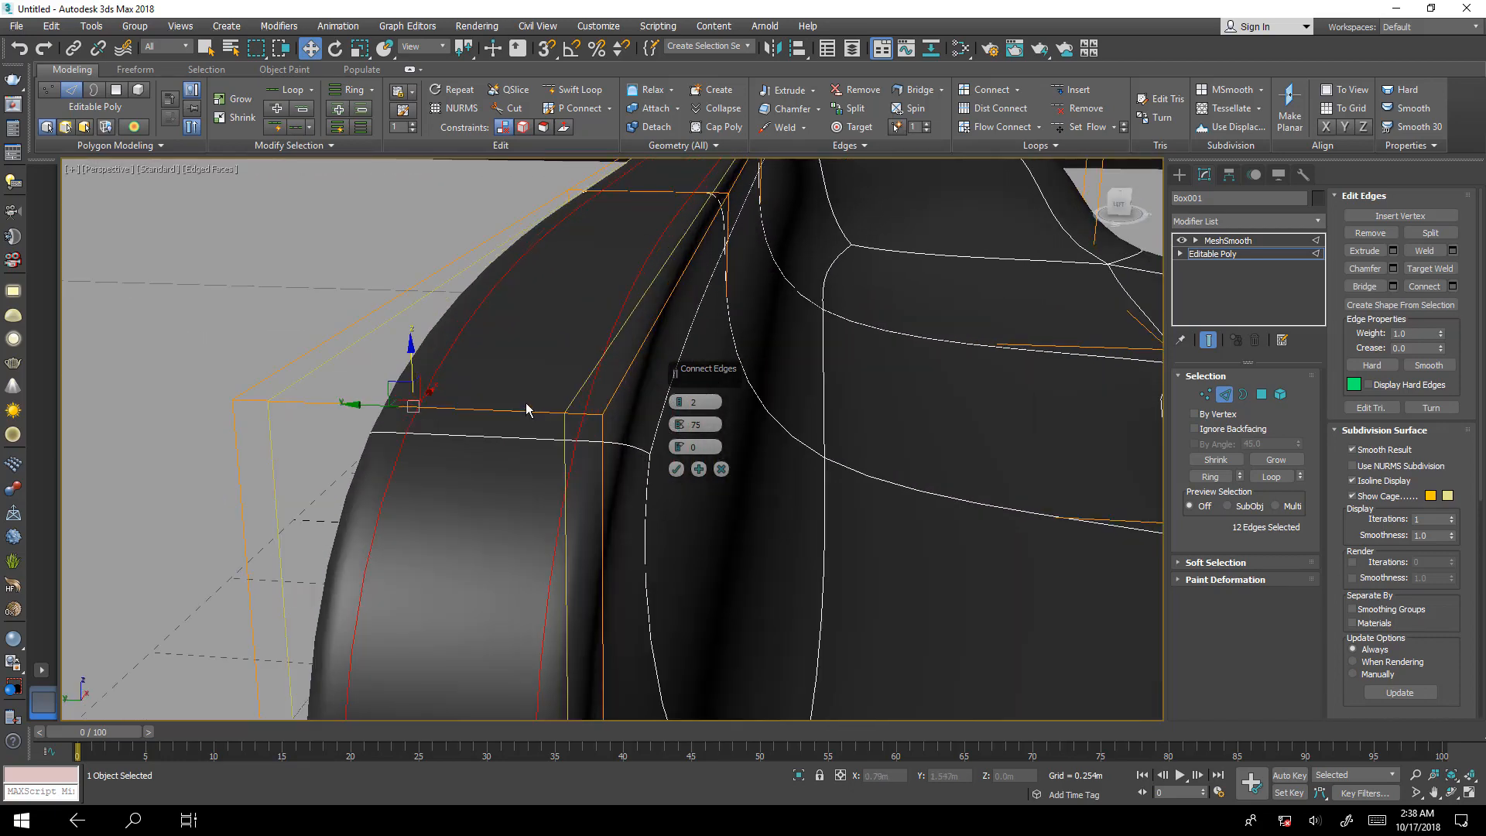
scroll(559, 414, up, 2)
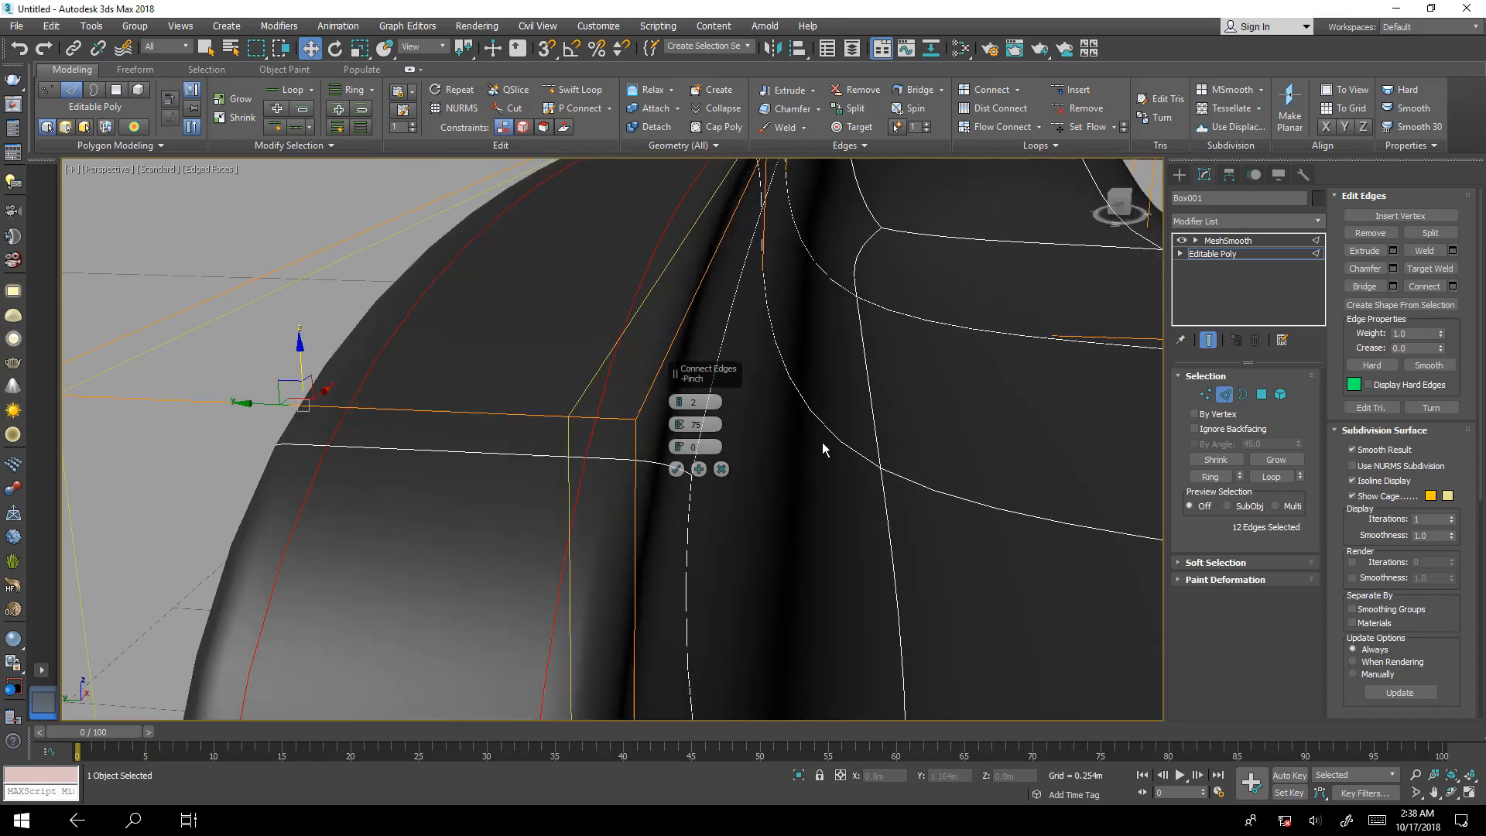
Try a Connect pinch of 95 with the smoothed end result hidden, show the result again and try 90.
click(1208, 340)
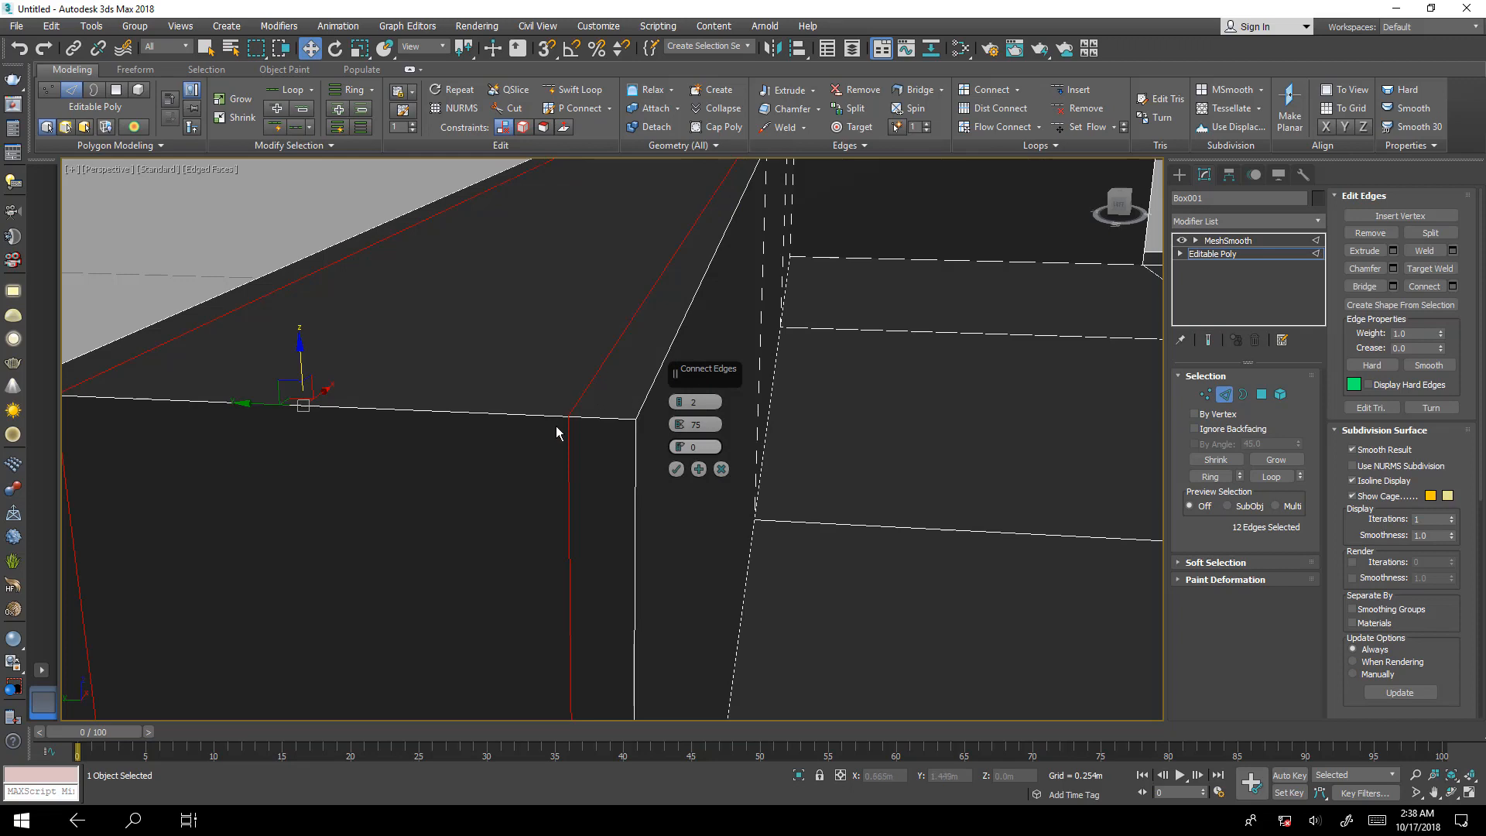
drag(681, 425, 689, 436)
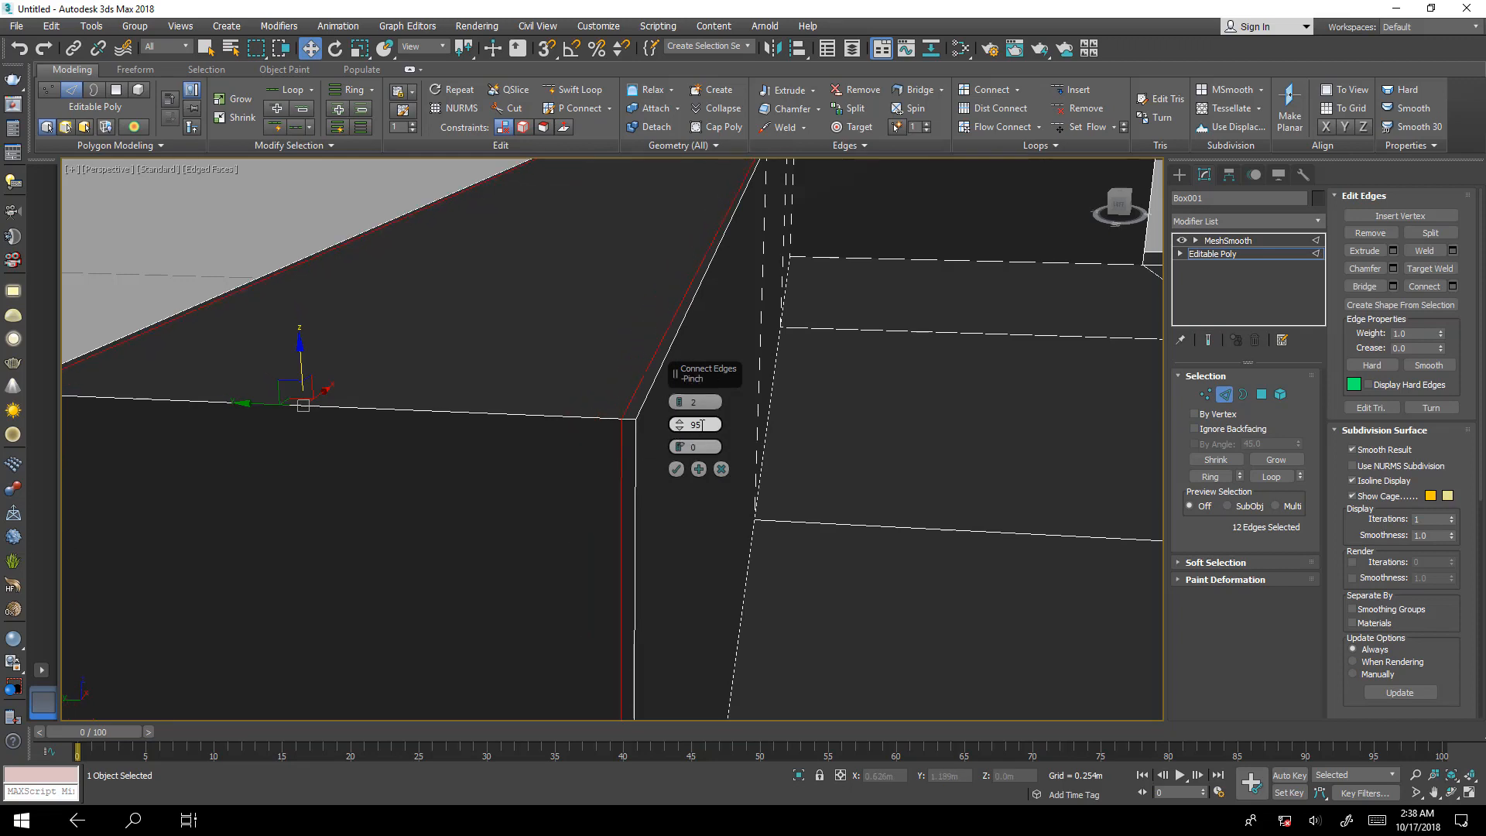
click(1210, 341)
middle_drag(644, 467, 455, 511)
scroll(429, 499, up, 1)
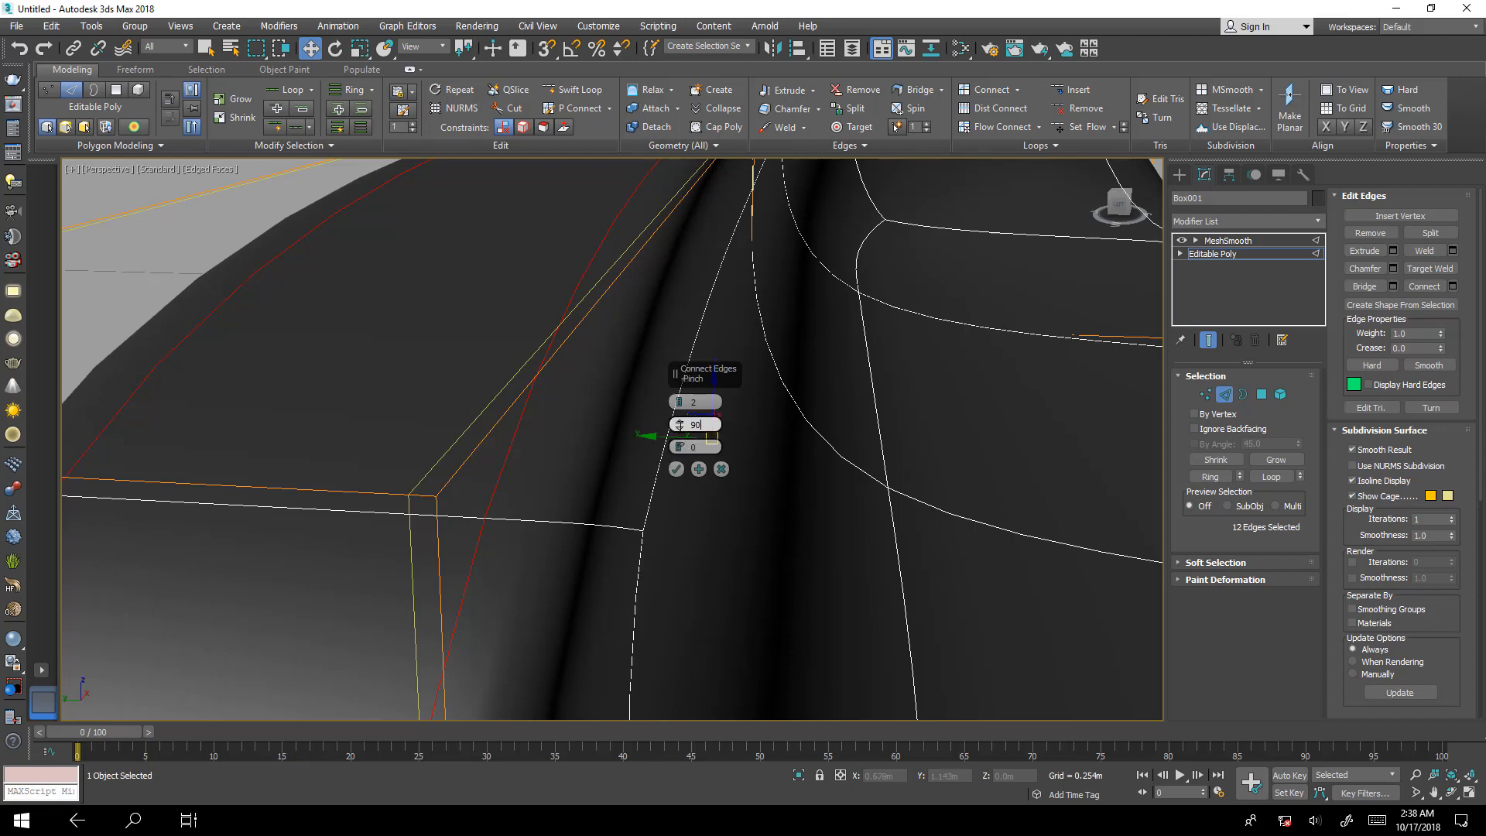
key(Return)
Set the Connect pinch to 85 and apply the two new edge loops along the long backrest.
middle_drag(570, 498, 496, 485)
scroll(453, 468, down, 4)
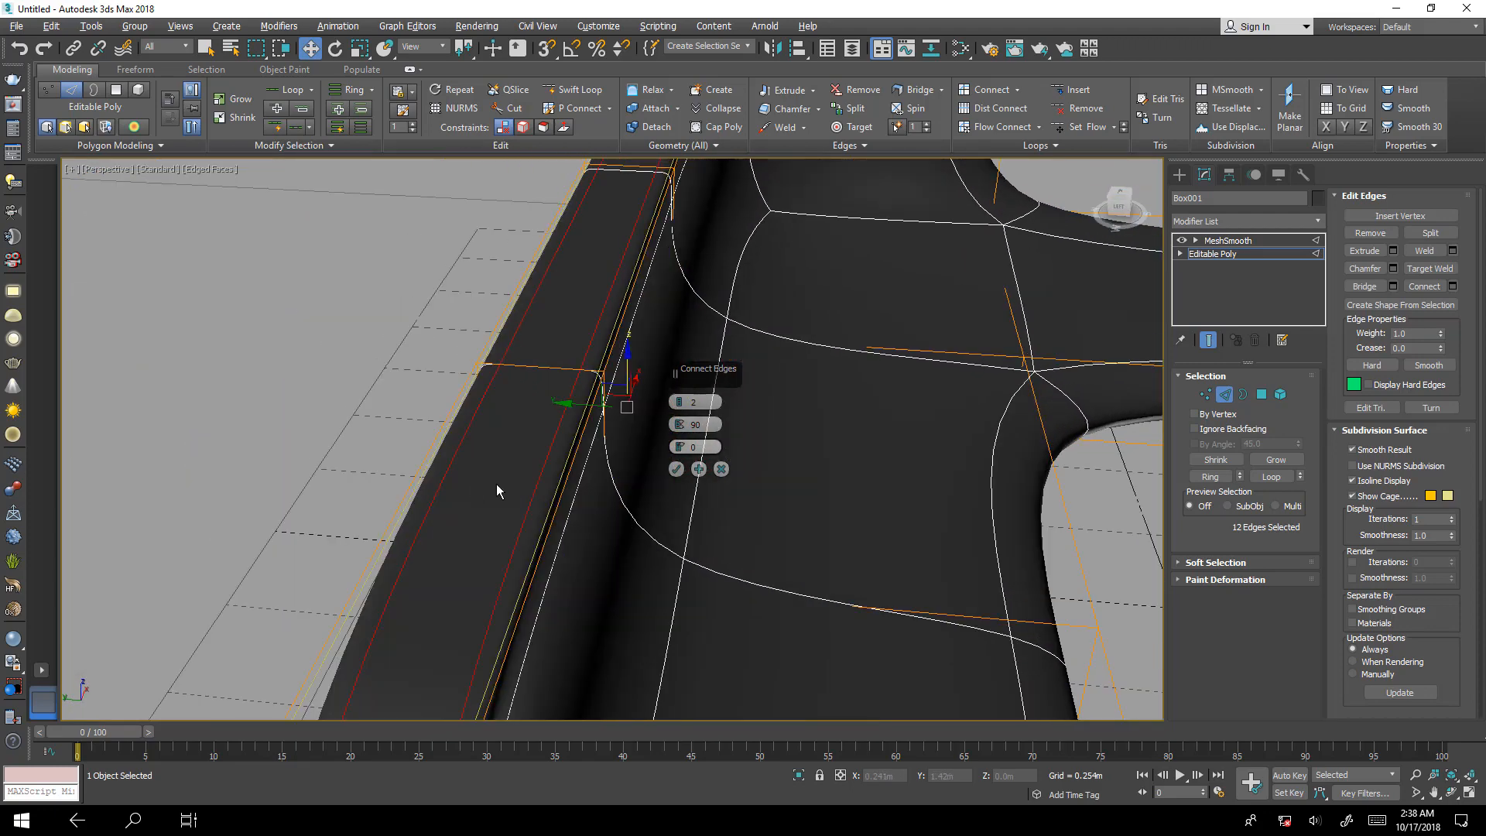
drag(701, 425, 692, 424)
text(85)
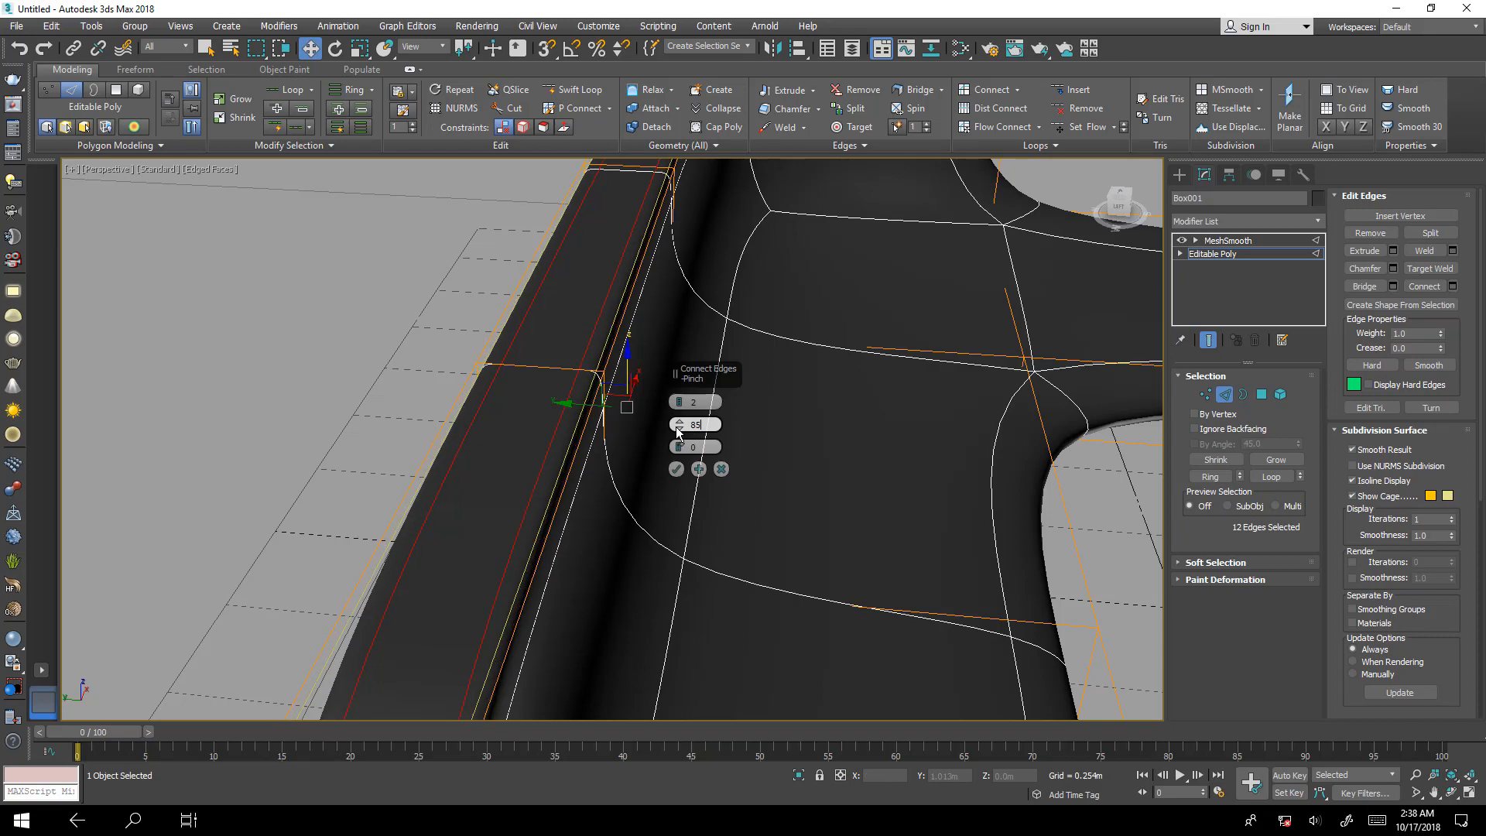
click(676, 469)
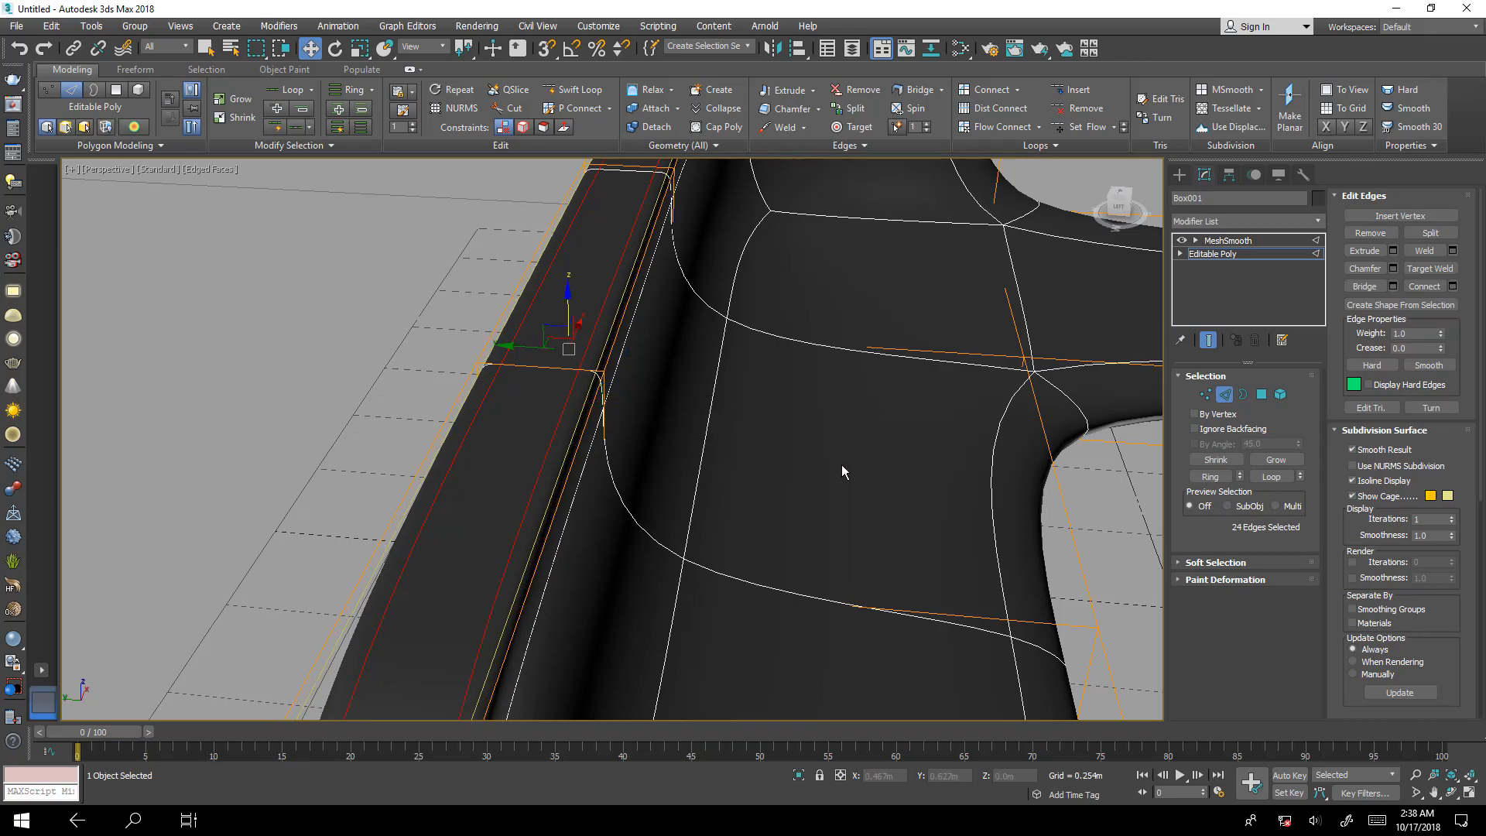
Examine the smoothed sofa from above around the backrest corner and hide the smoothed end result.
scroll(804, 545, down, 4)
alt+middle_drag(787, 589, 627, 652)
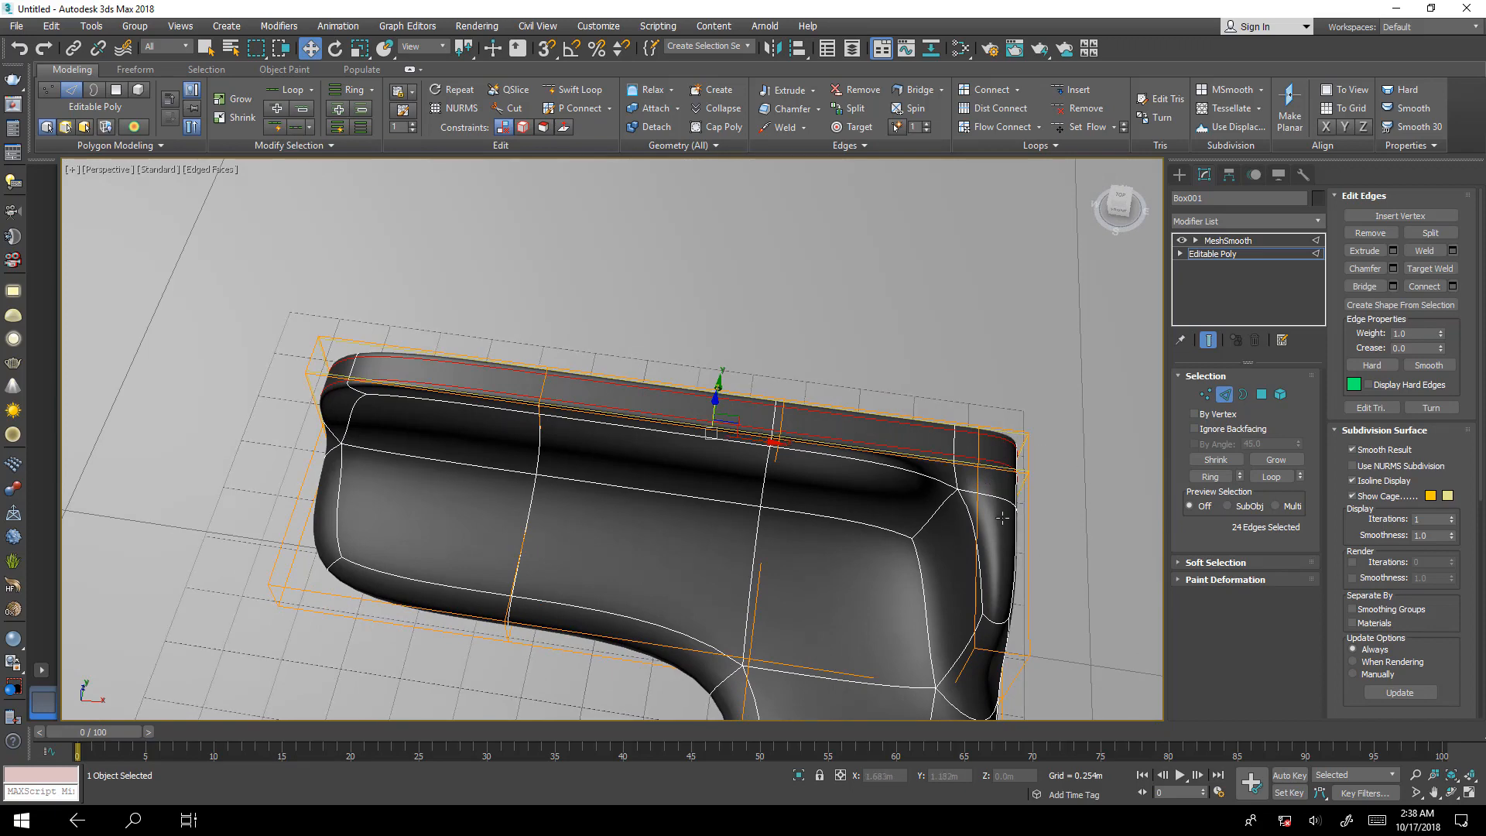
scroll(958, 557, up, 5)
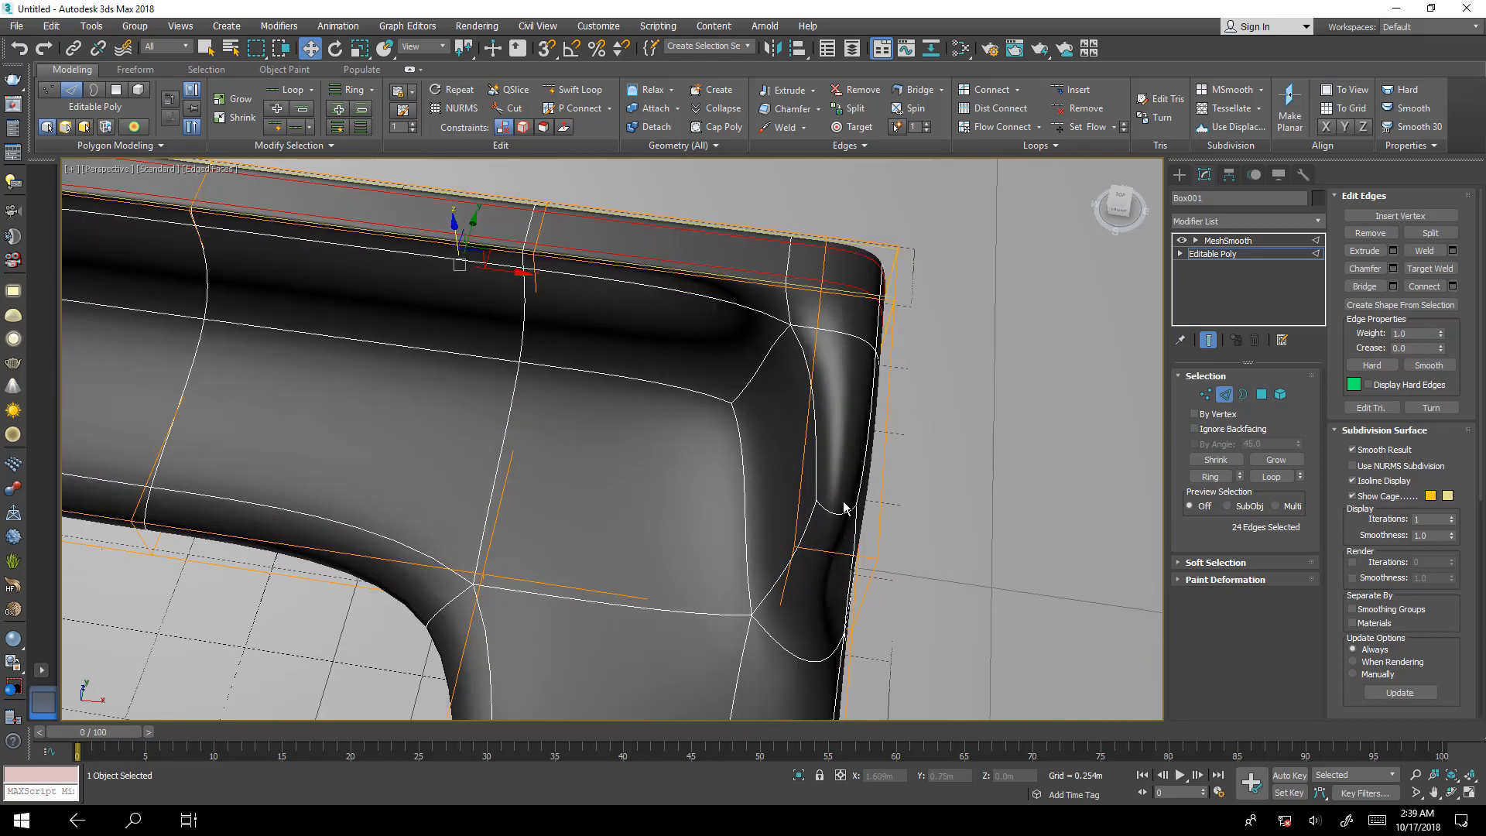
click(1206, 340)
click(840, 556)
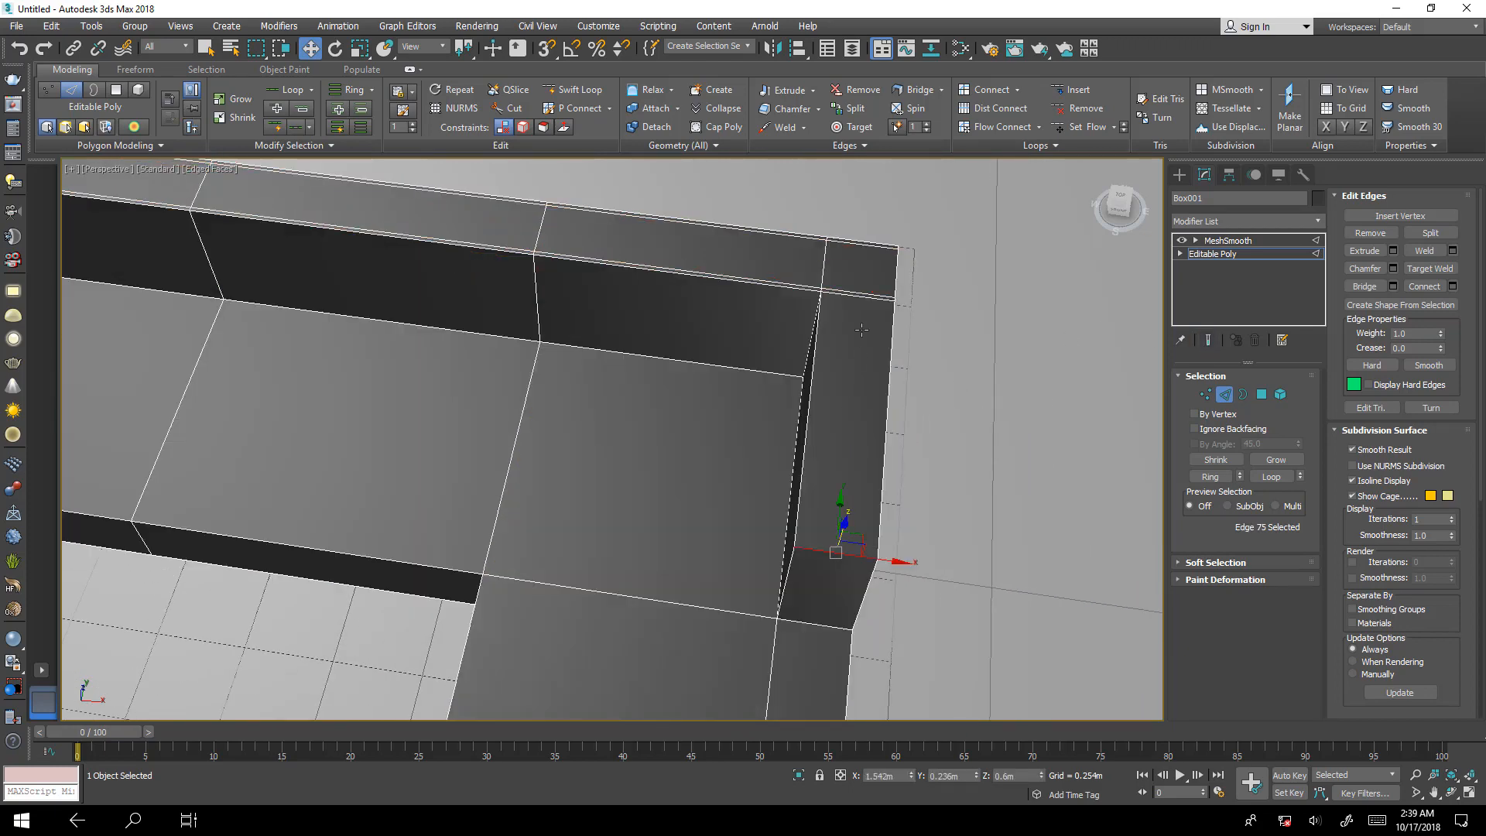
ctrl+click(863, 297)
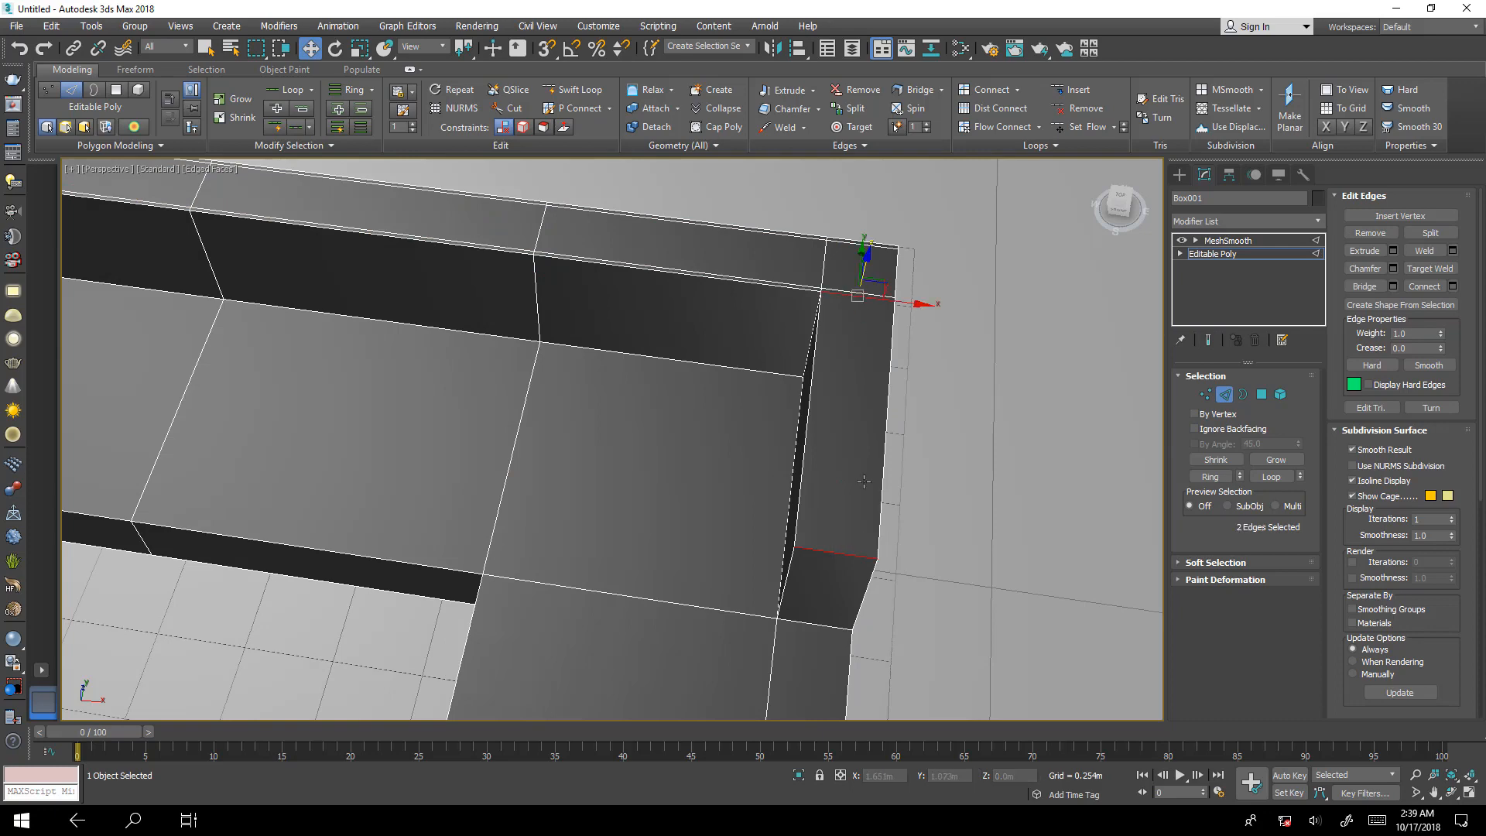
ctrl+click(832, 628)
alt+middle_drag(831, 640, 888, 529)
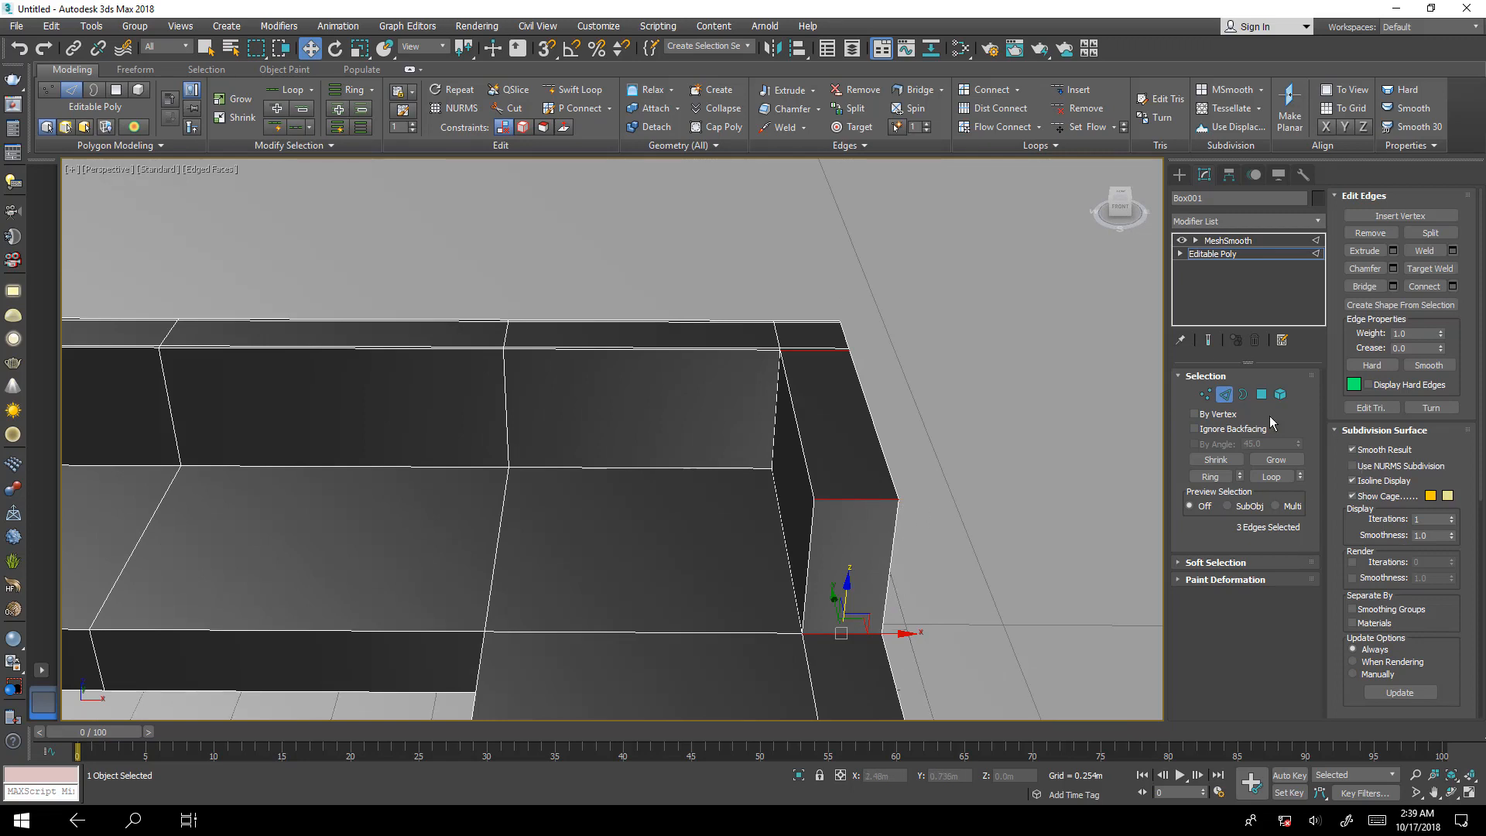
click(1061, 545)
alt+middle_drag(1061, 546, 762, 329)
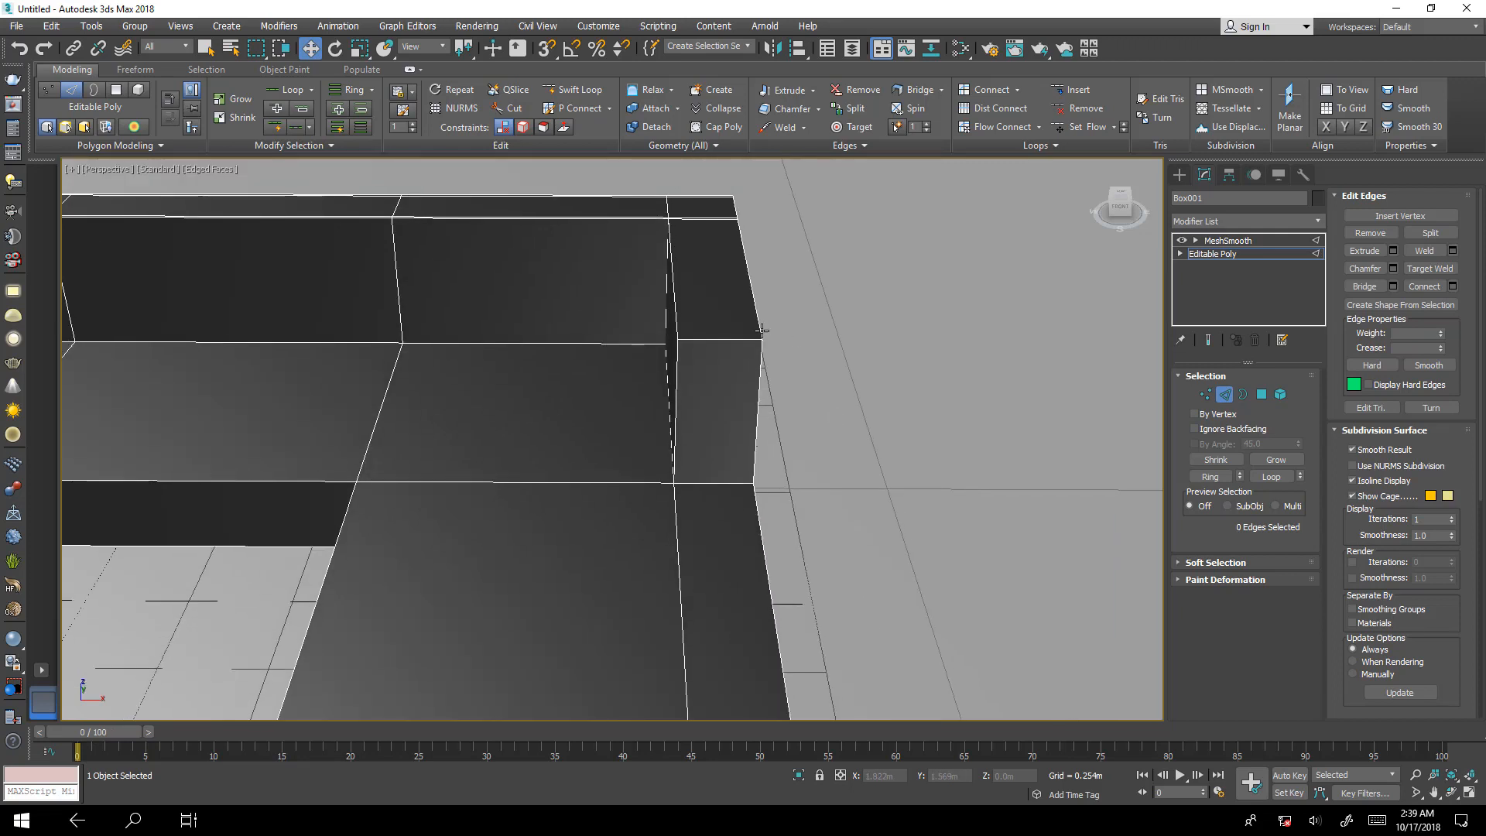
Select the ring of edges across the short backrest's thickness and connect it with 2 segments, pinch 85 and slide 0.
click(740, 340)
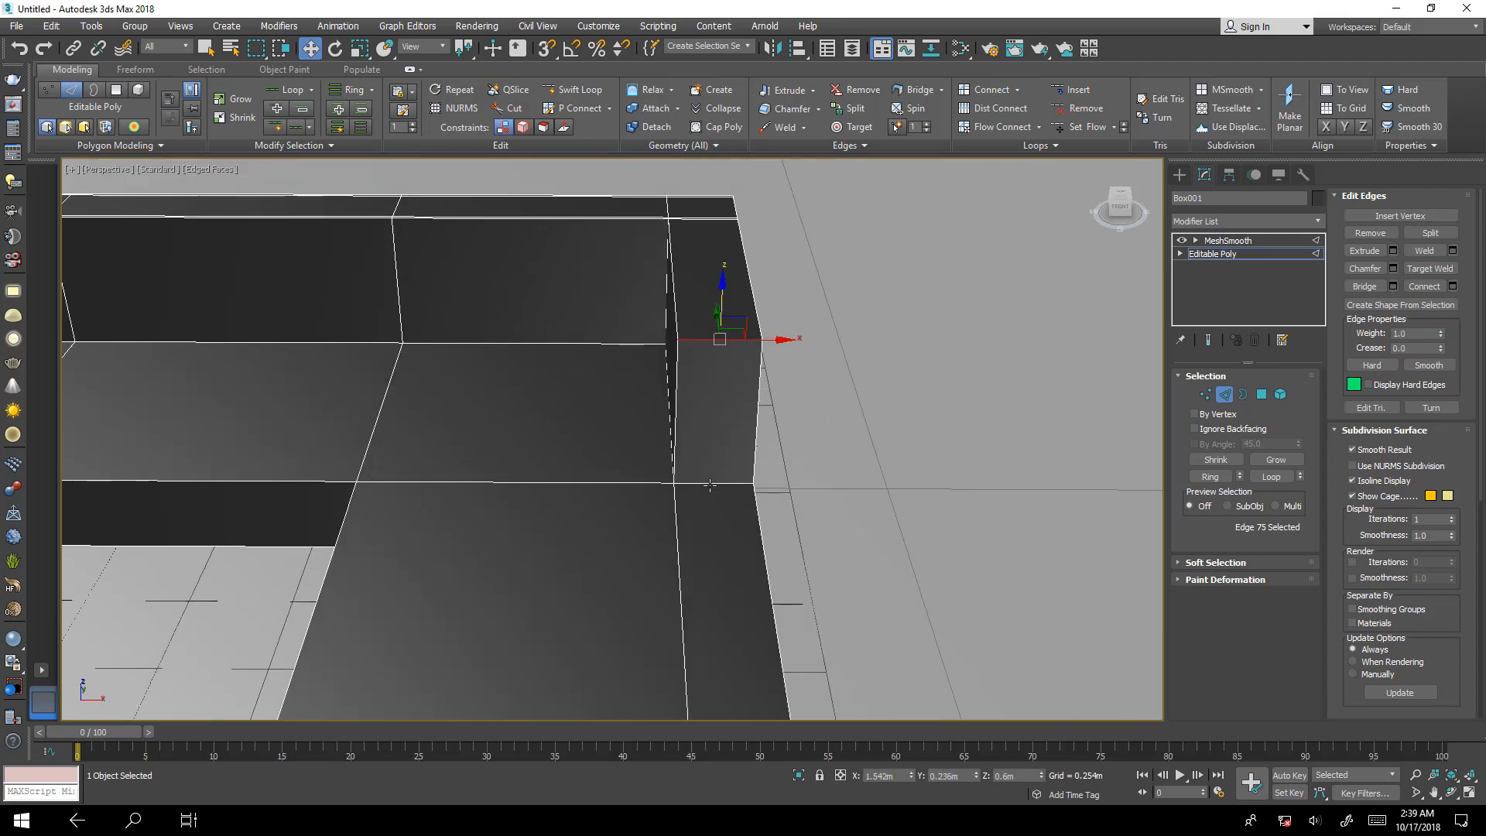
middle_drag(754, 517, 759, 417)
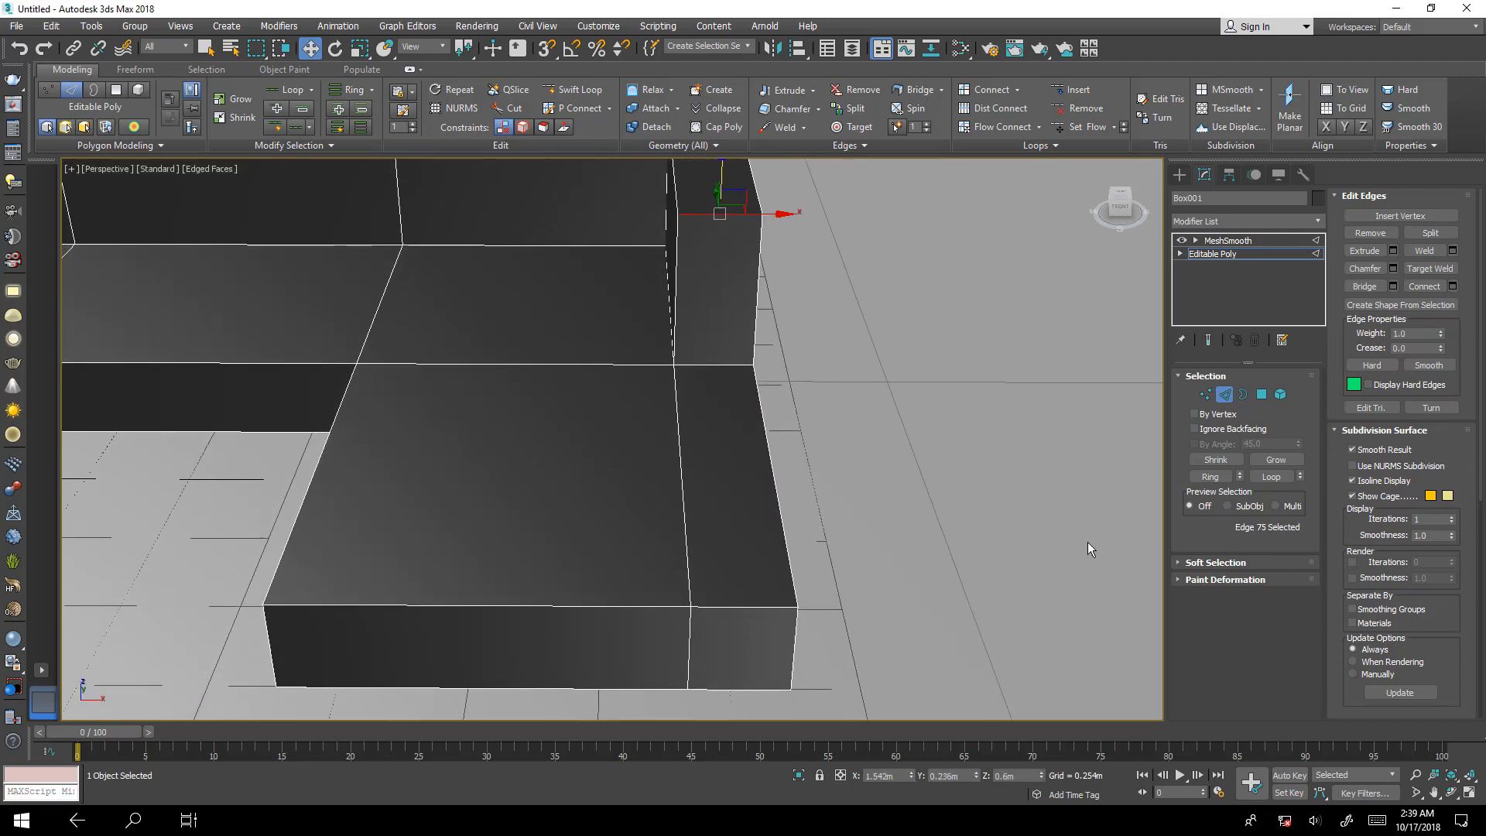
click(1212, 476)
alt+middle_drag(926, 398, 968, 611)
click(1452, 287)
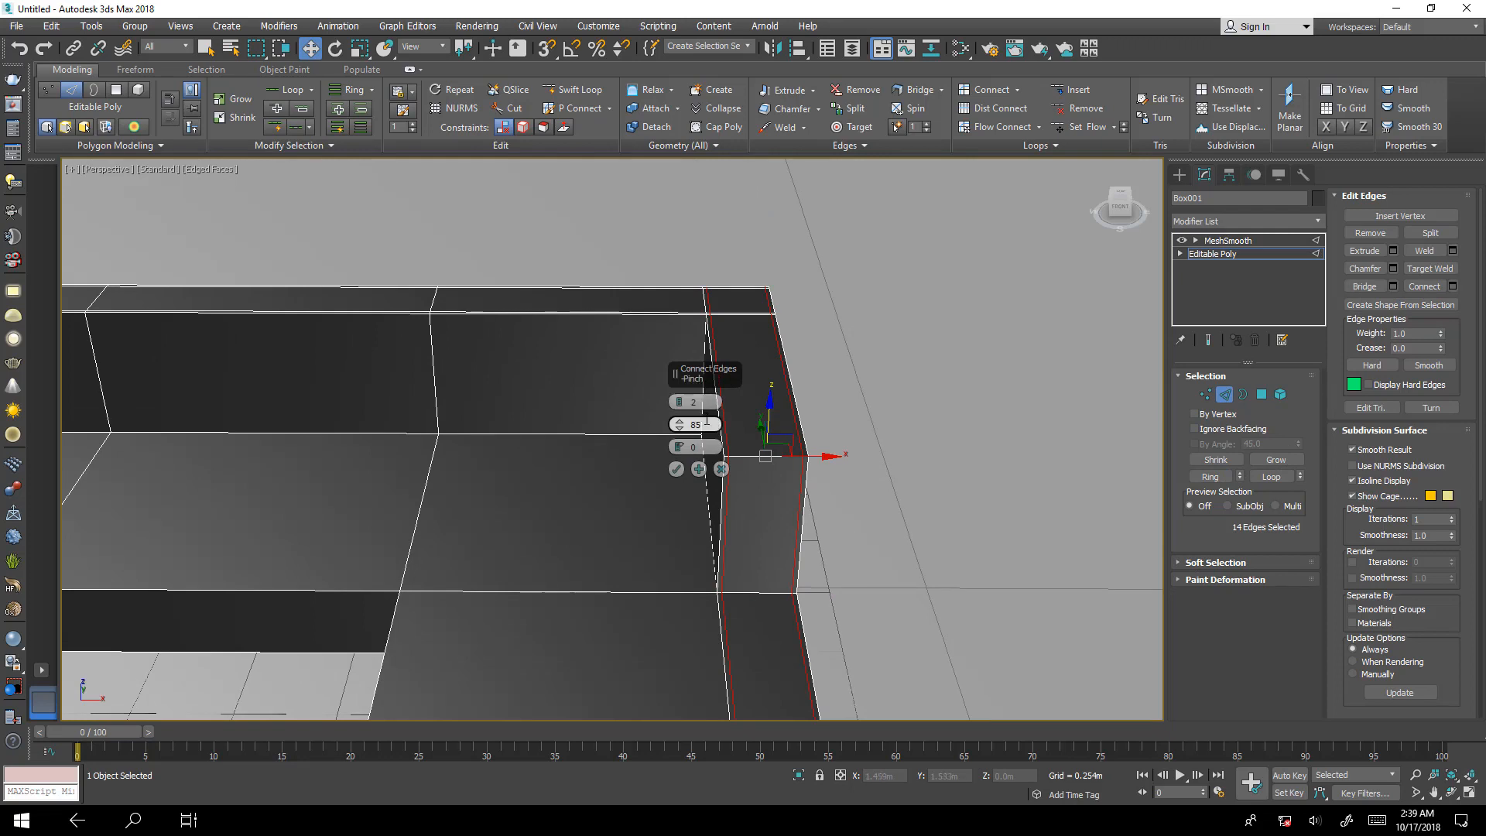
click(676, 469)
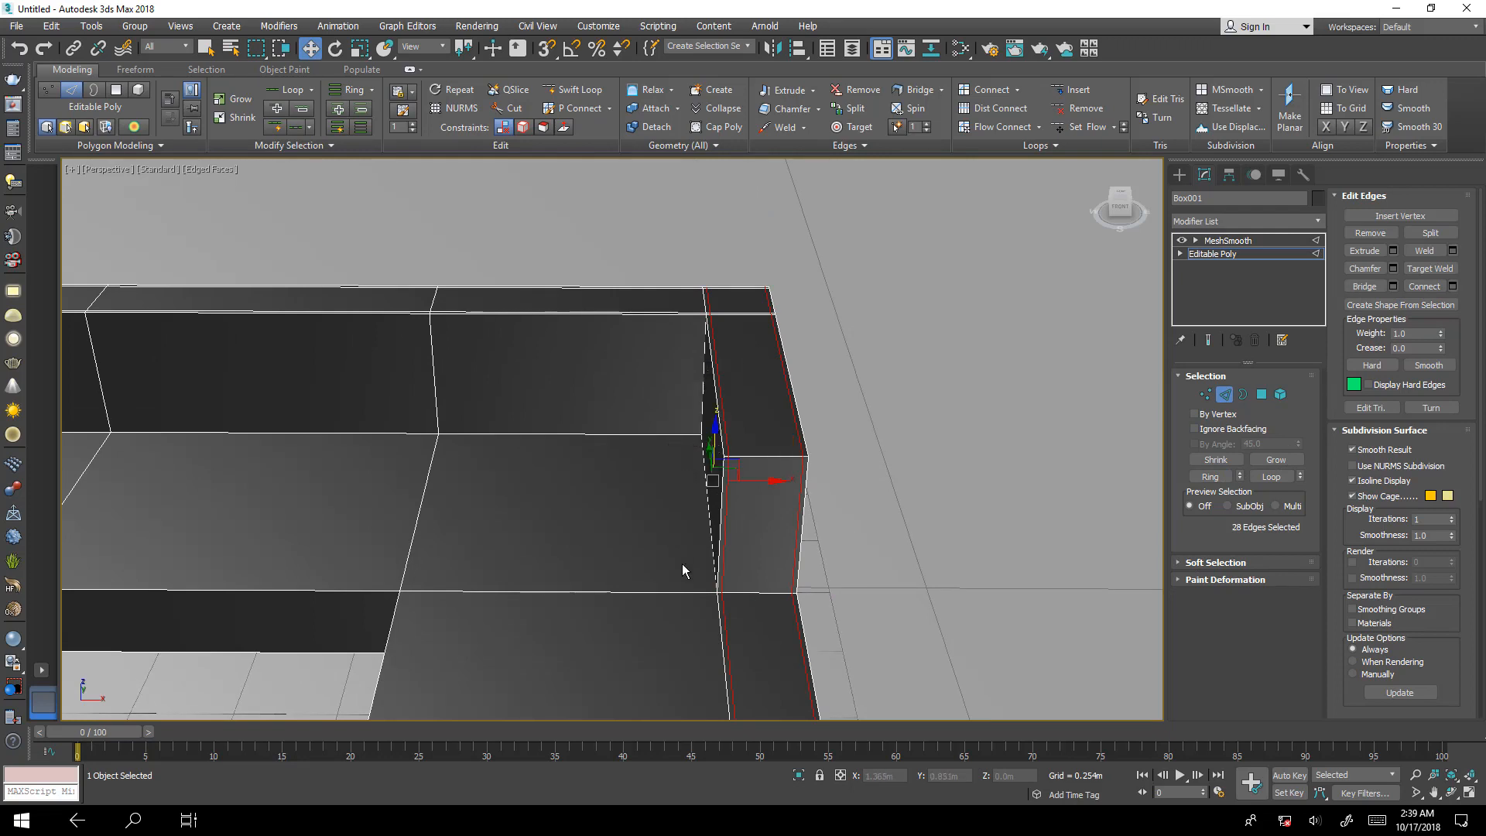
Compare the backrest corner with the smoothed end result shown and hidden, and examine the front end of the short seat section.
click(1209, 342)
mouse_move(926, 477)
alt+middle_down()
mouse_move(895, 432)
mouse_move(932, 498)
alt+middle_up()
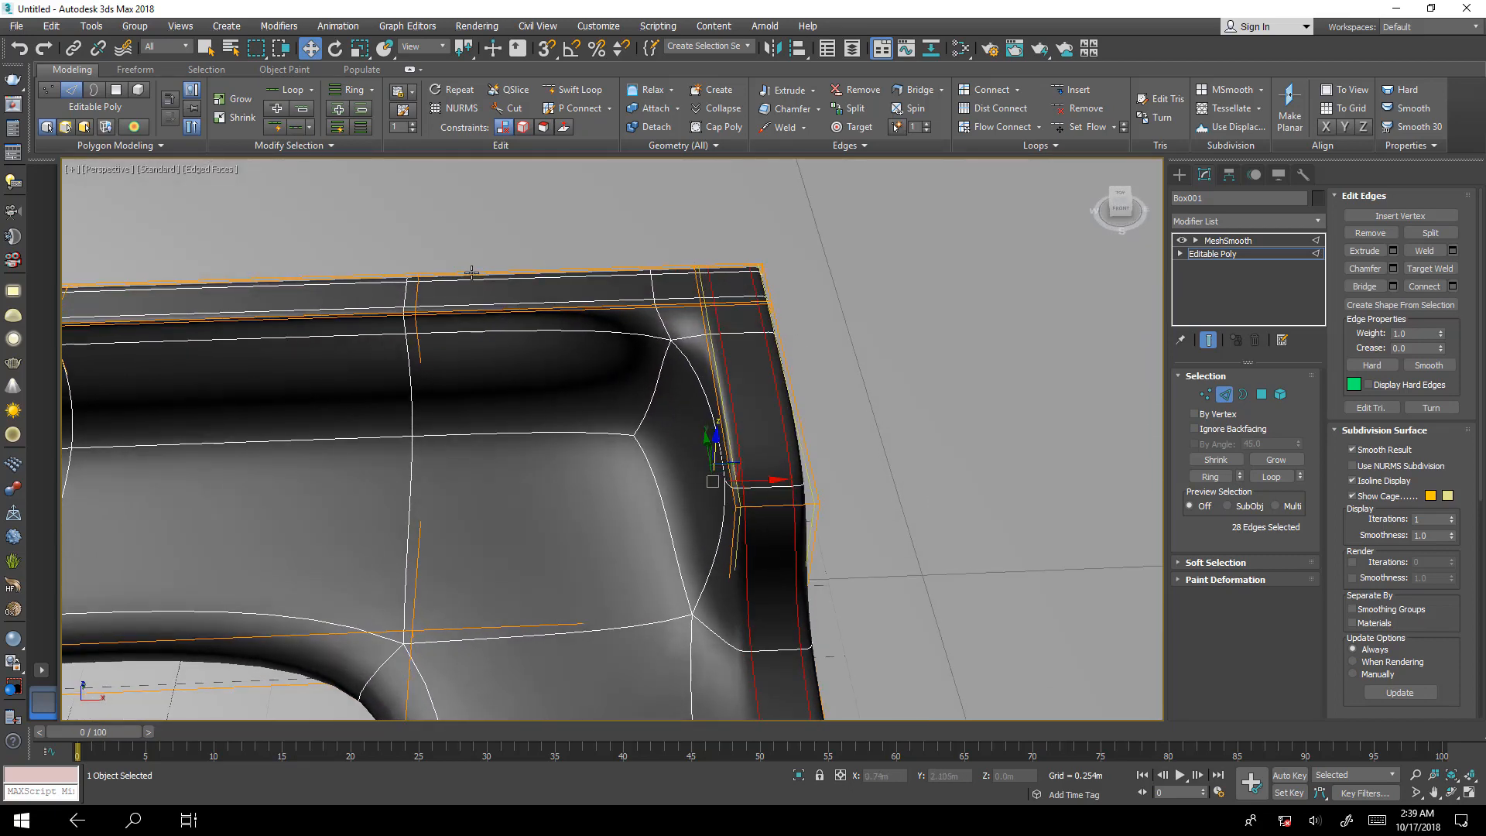
click(1208, 341)
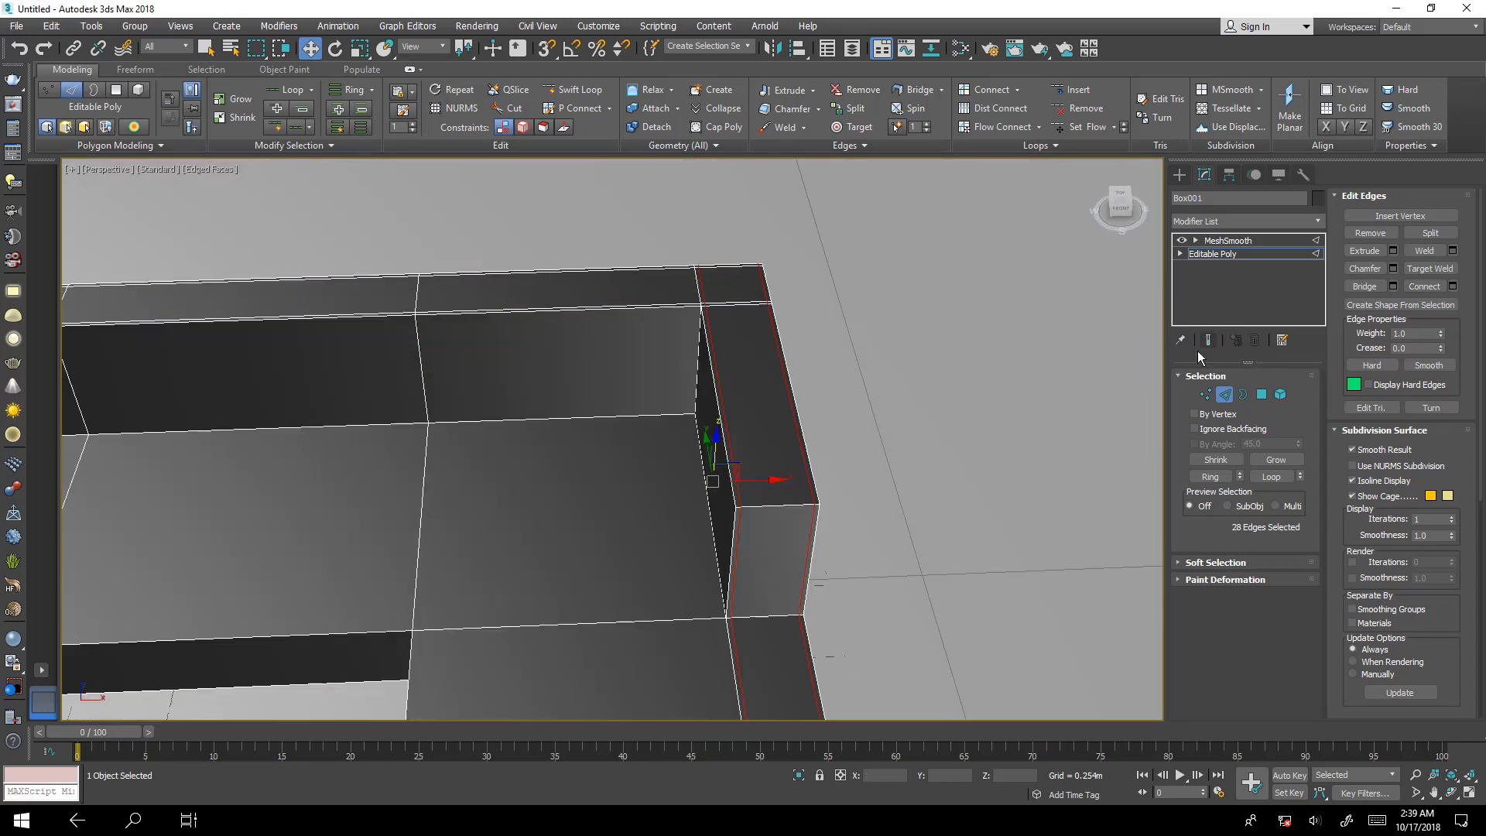
middle_drag(929, 437, 868, 329)
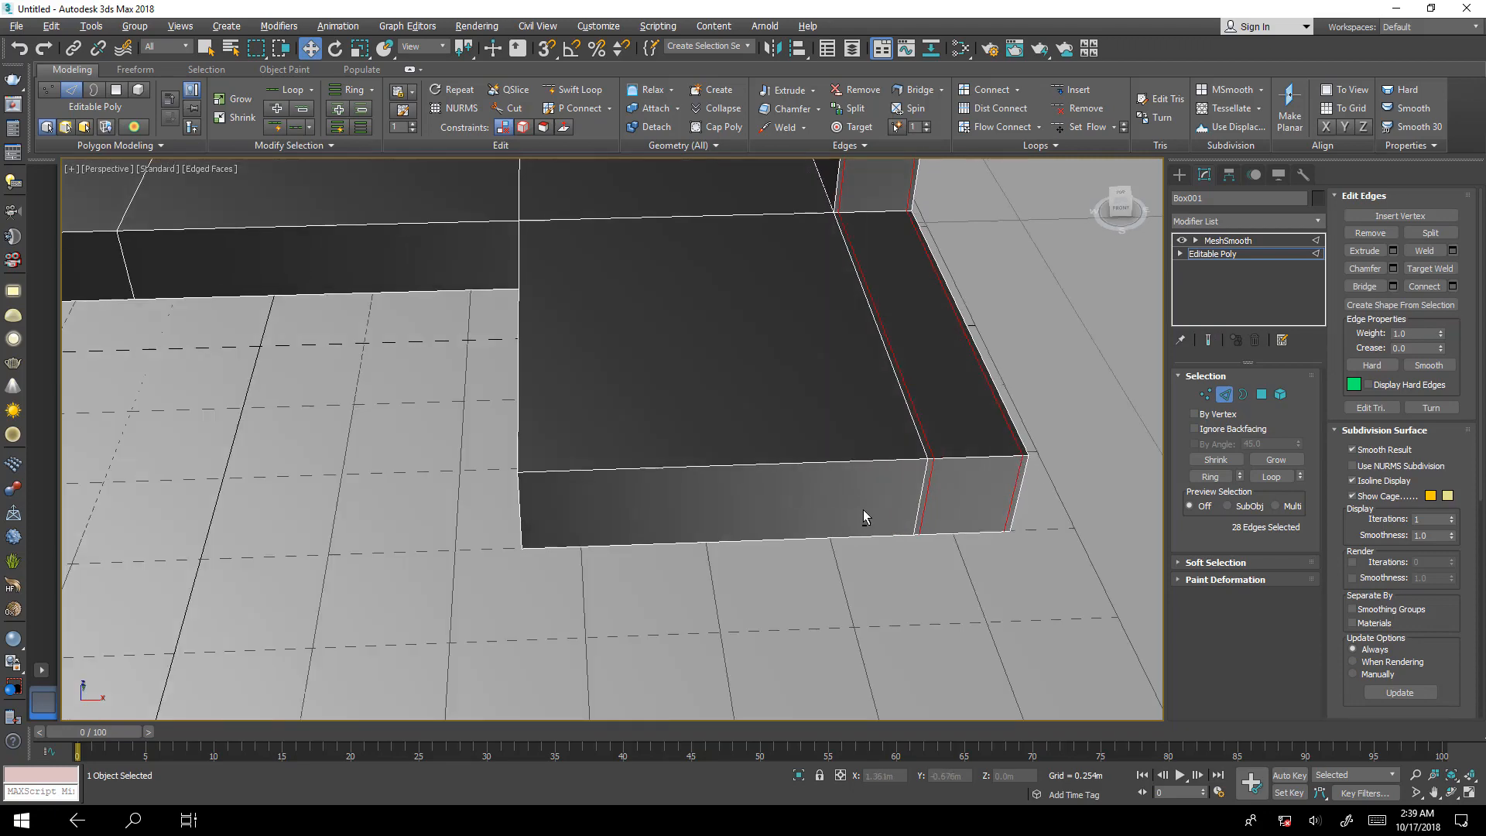
alt+middle_drag(863, 511, 970, 336)
click(977, 329)
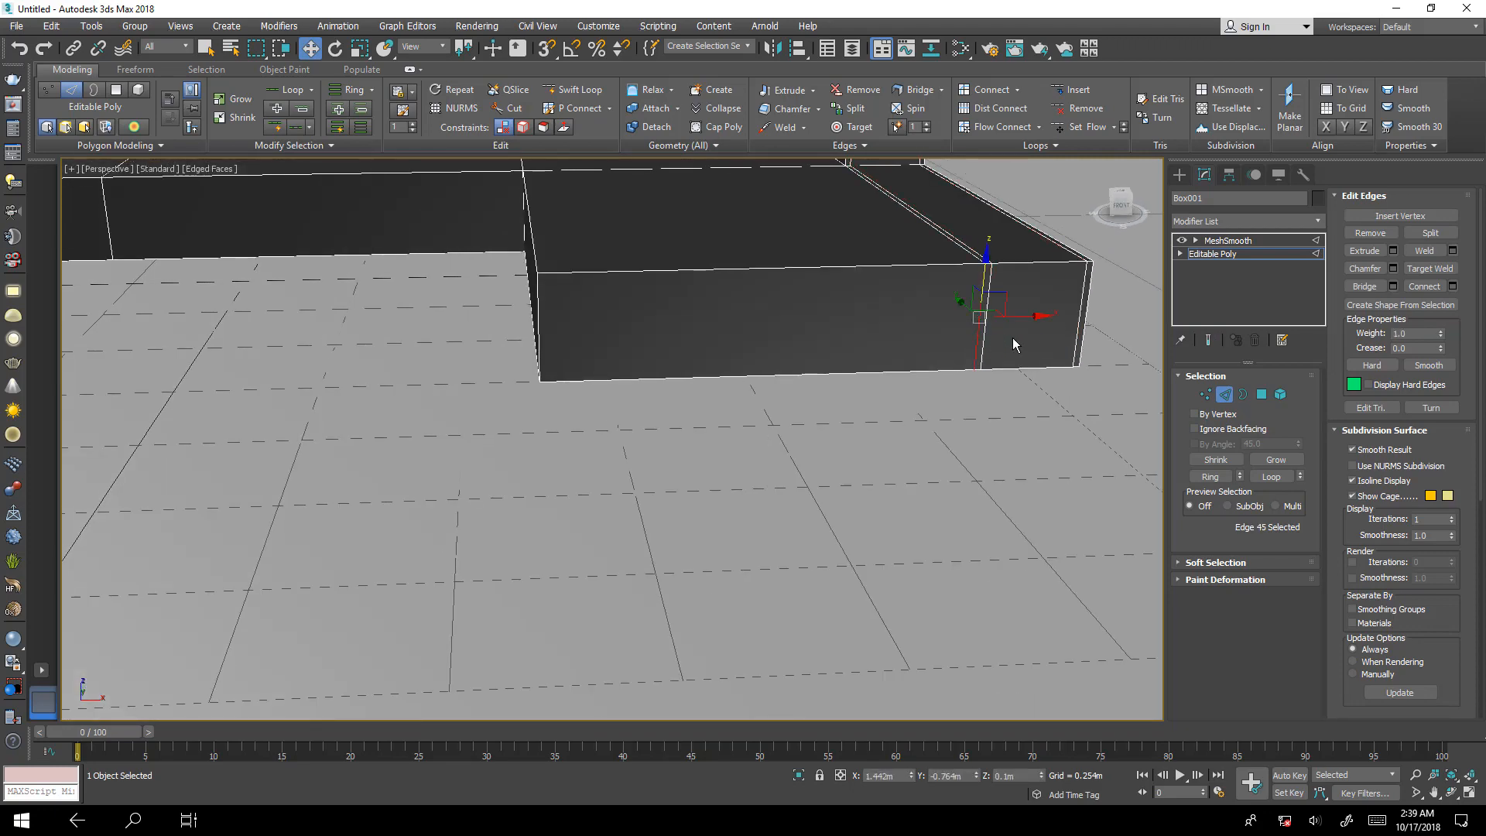
middle_click(1076, 339)
key(ctrl+z)
click(1063, 387)
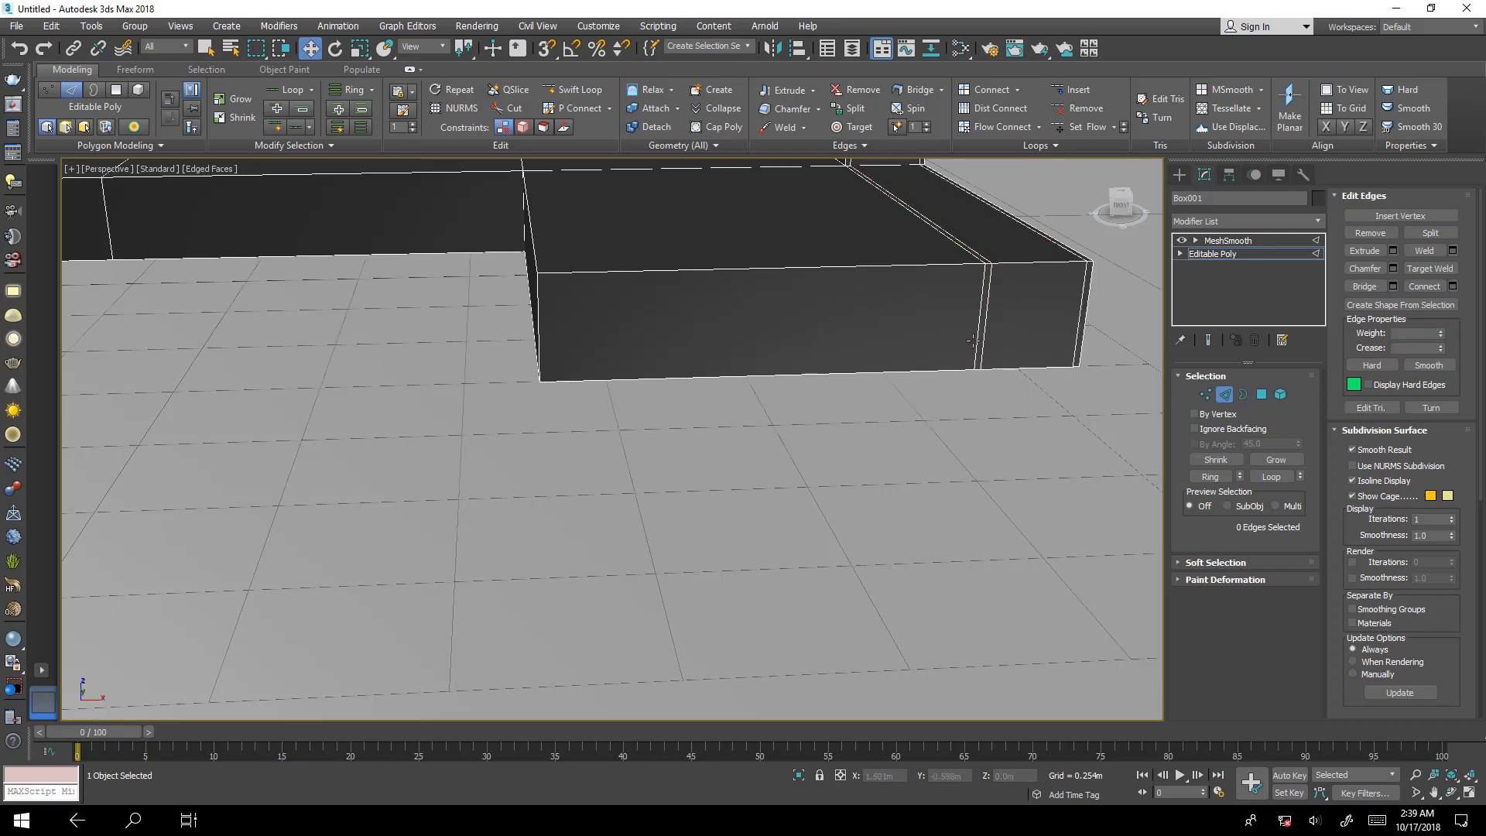
Select the ring of vertical edges around the seat base and connect it with 2 segments, pinch 85 and slide 0.
click(972, 341)
click(1210, 476)
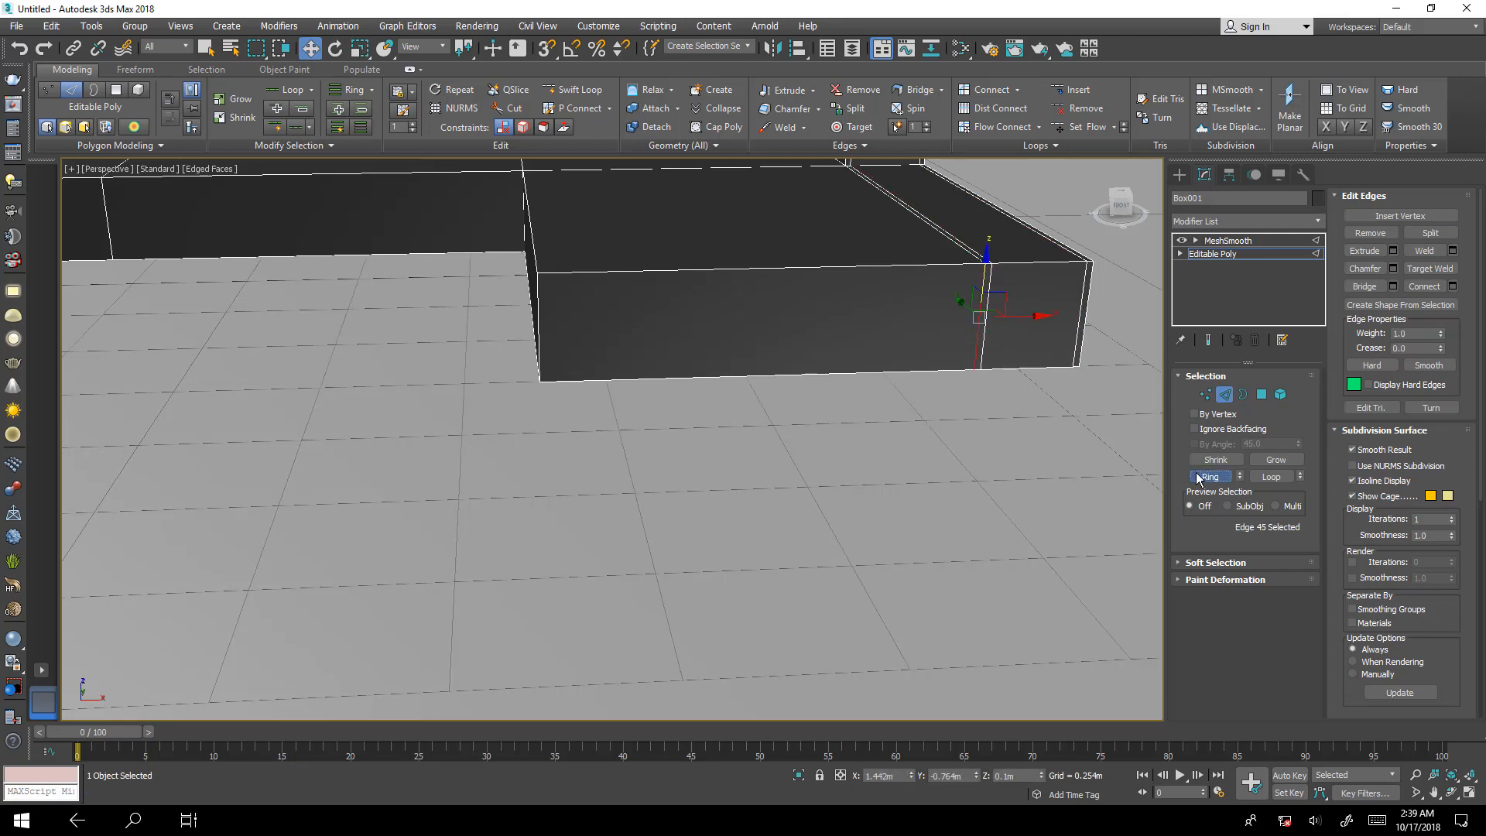
click(1452, 287)
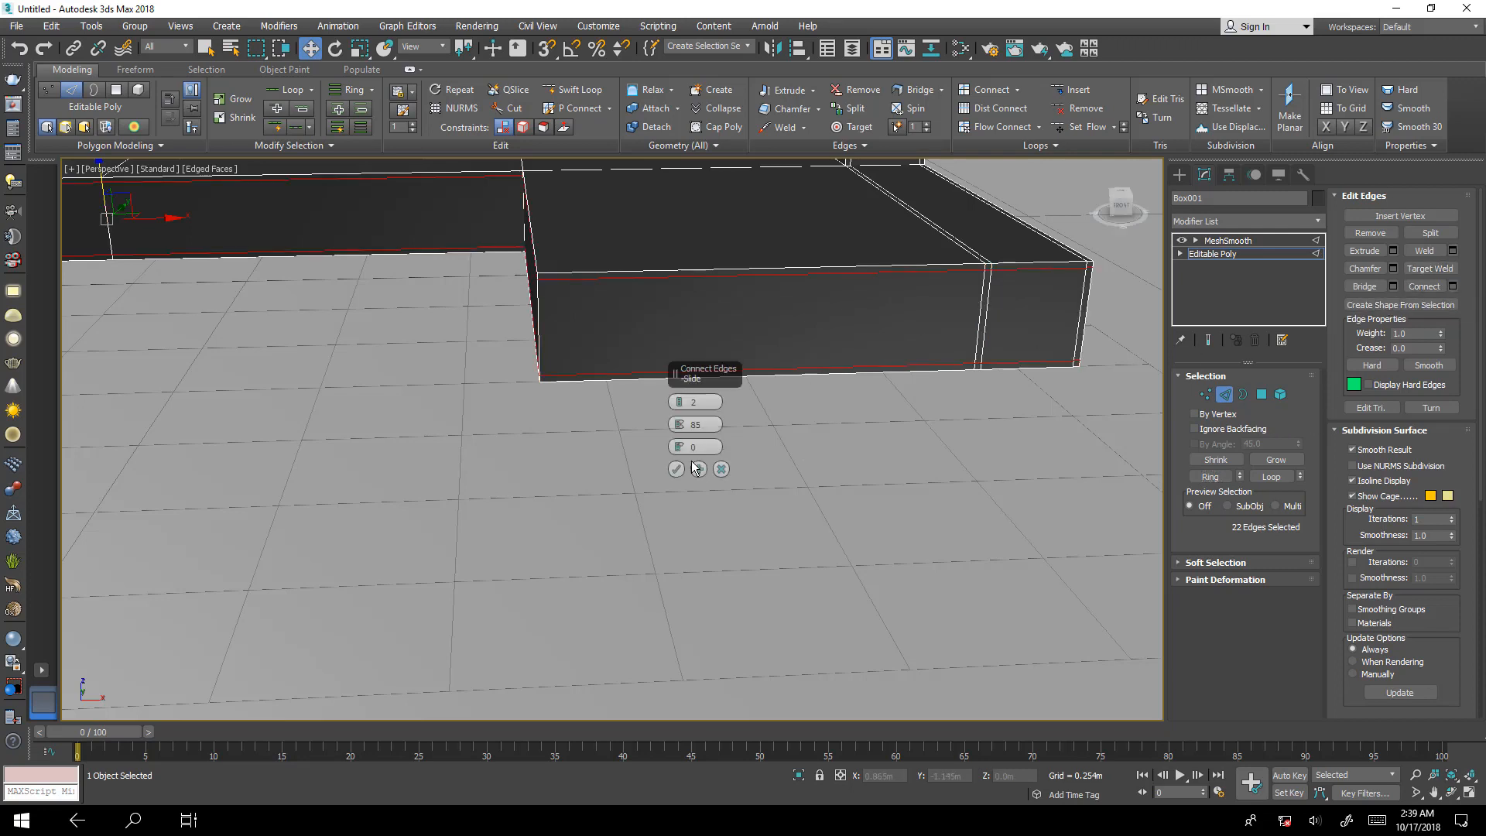
click(676, 469)
Examine the front of the seat base with the smoothed end result shown, and hide the smoothing again.
click(1208, 339)
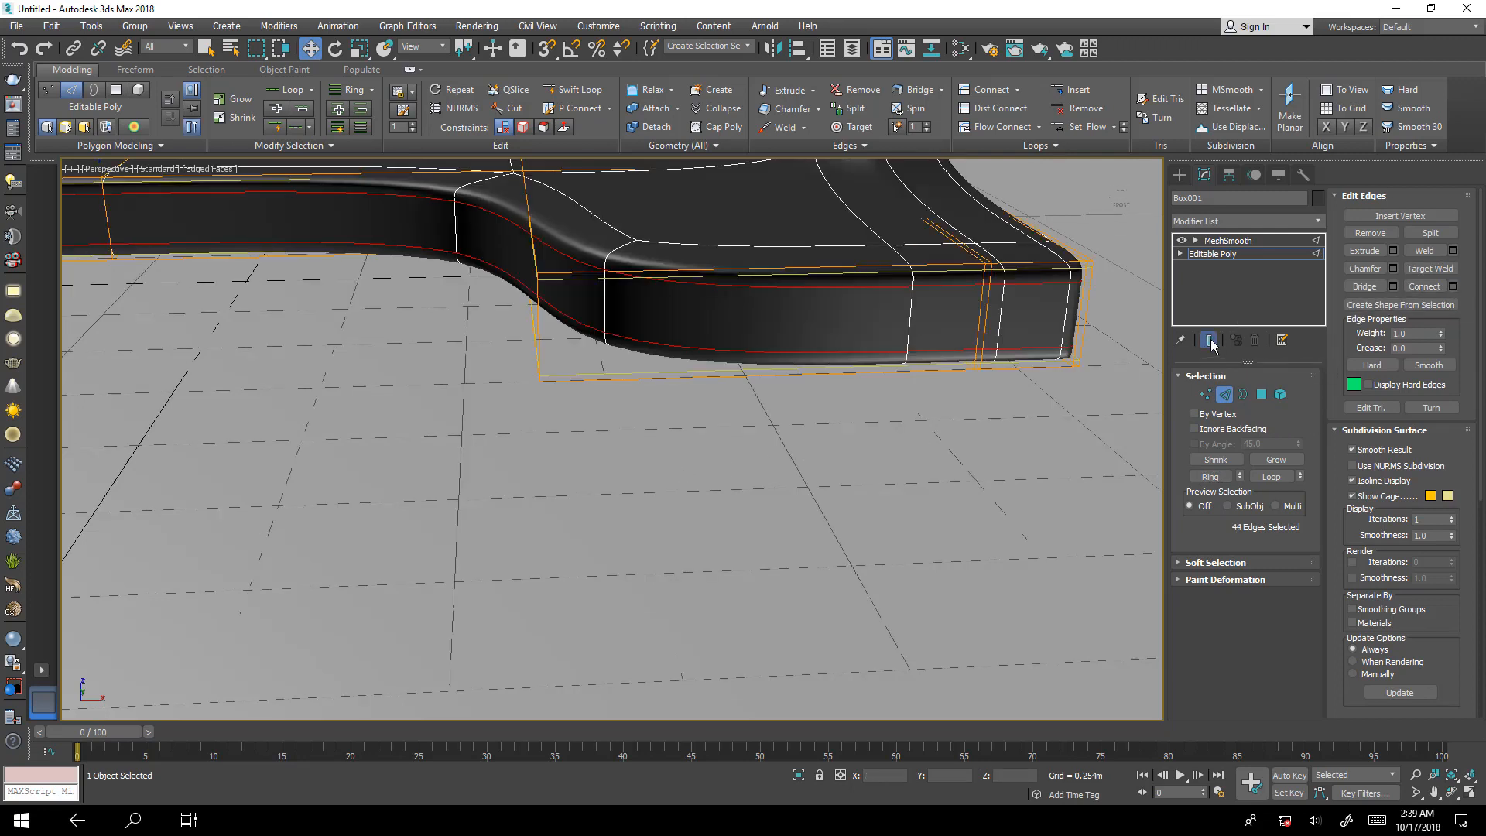
scroll(579, 383, up, 4)
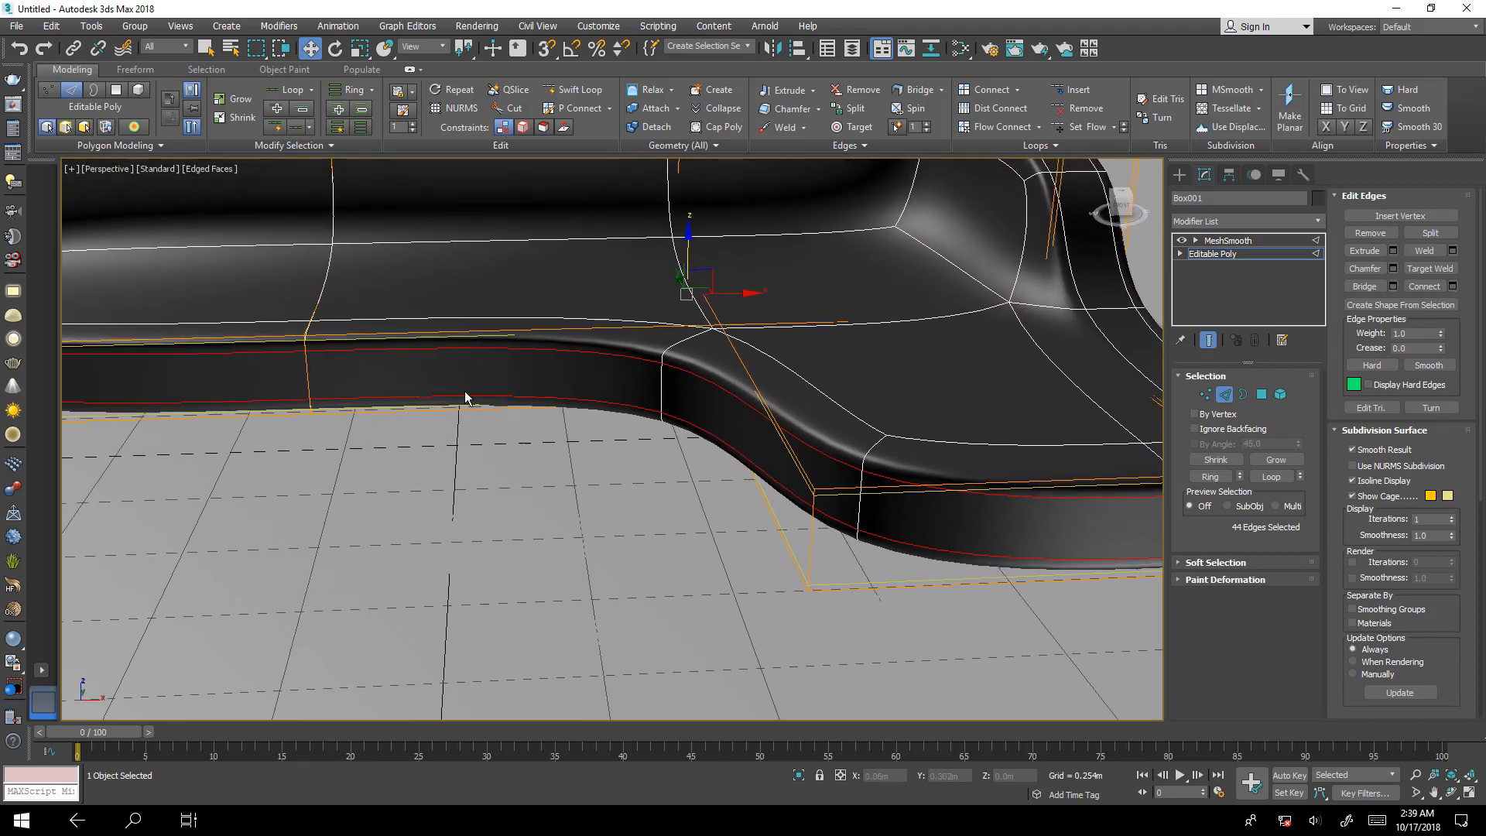
middle_drag(466, 397, 712, 439)
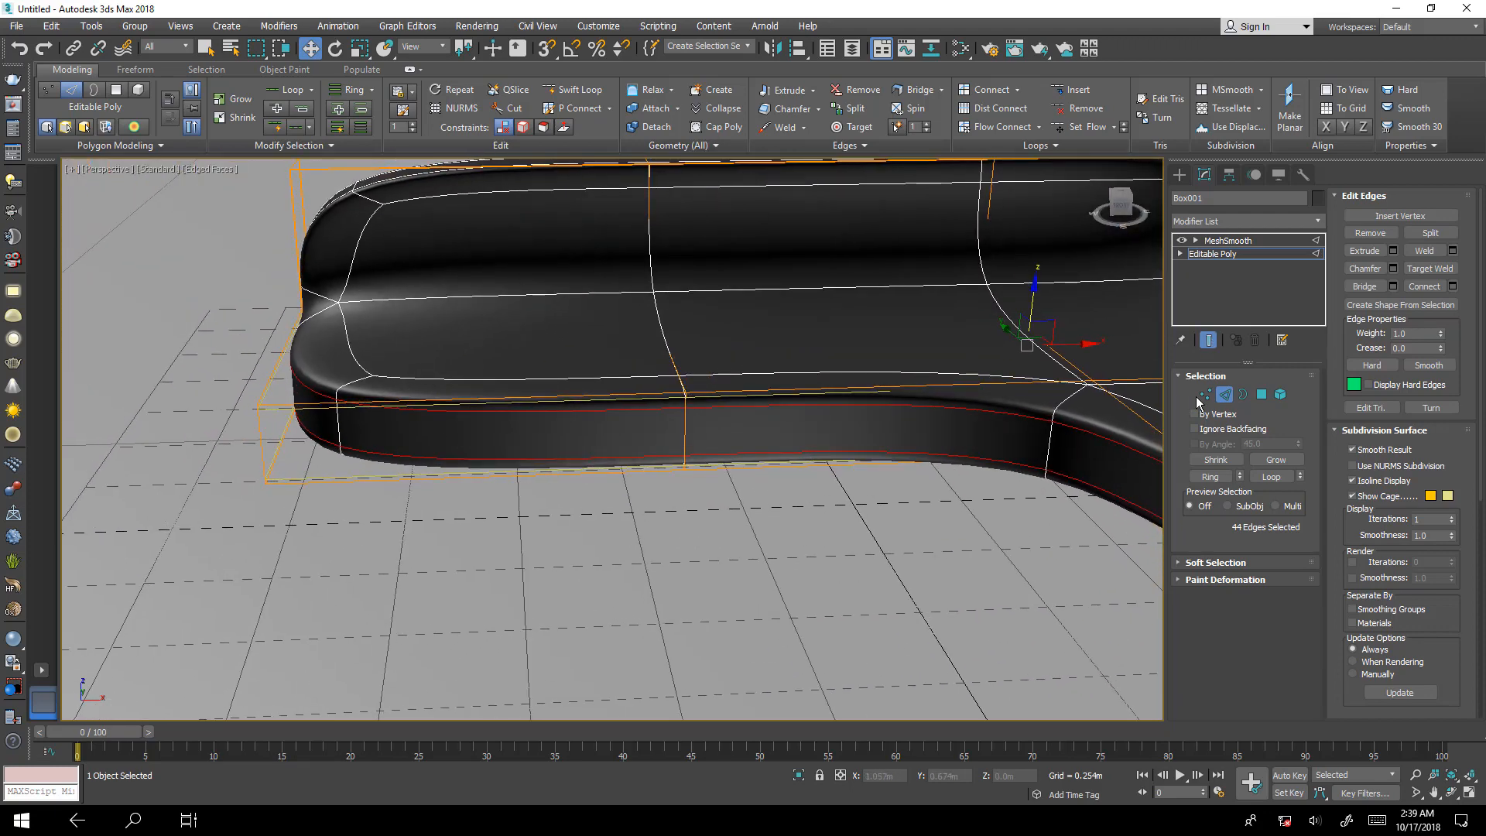
click(1208, 340)
Select the ring of lengthwise edges around the projecting short seat section and connect it with 2 segments, pinch 95 and slide 0.
scroll(552, 434, down, 5)
alt+middle_drag(534, 453, 633, 548)
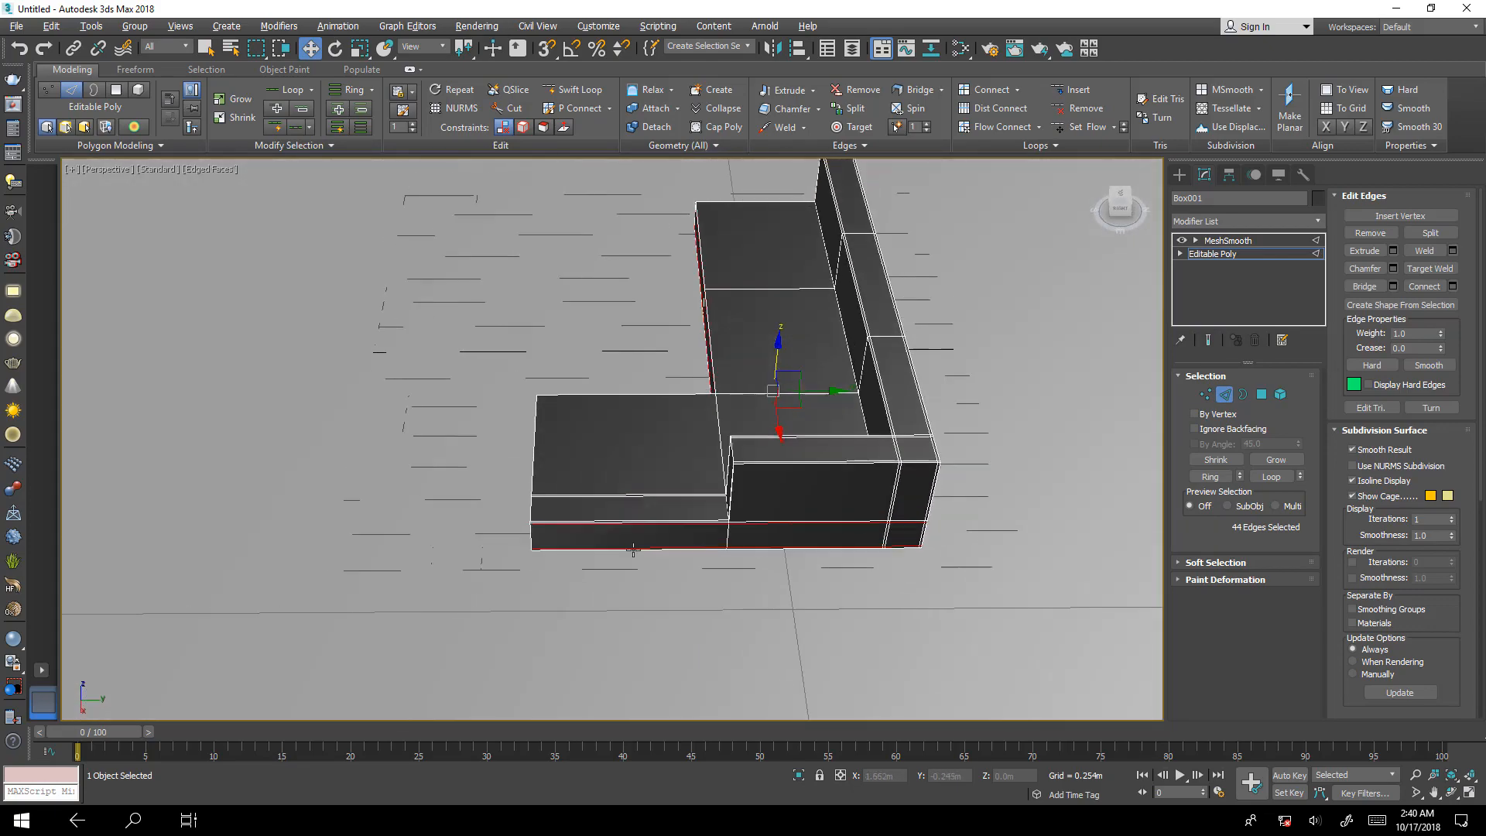
scroll(633, 550, up, 8)
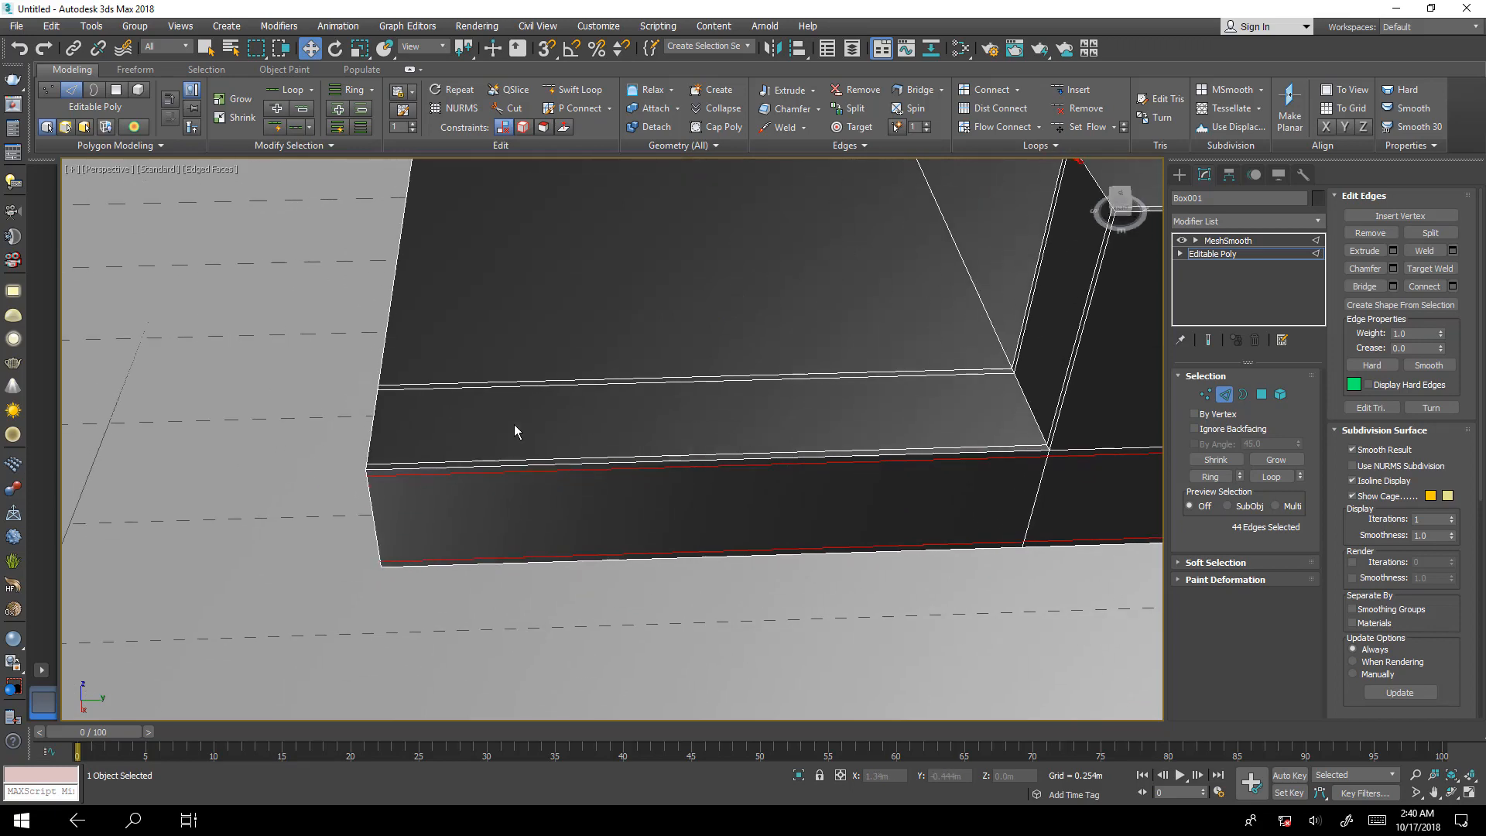
alt+middle_drag(515, 430, 950, 554)
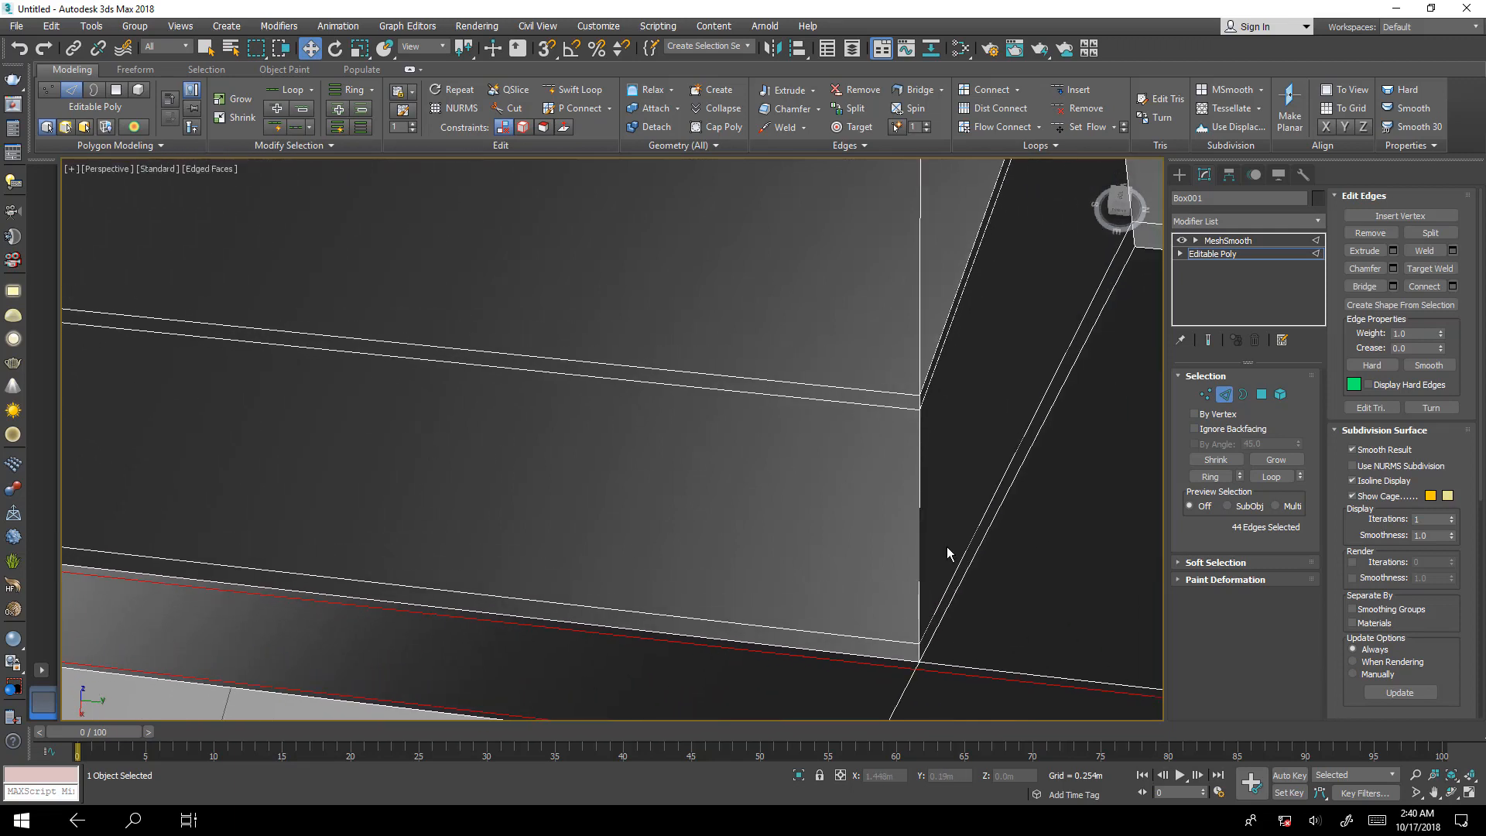
click(745, 390)
scroll(822, 460, down, 3)
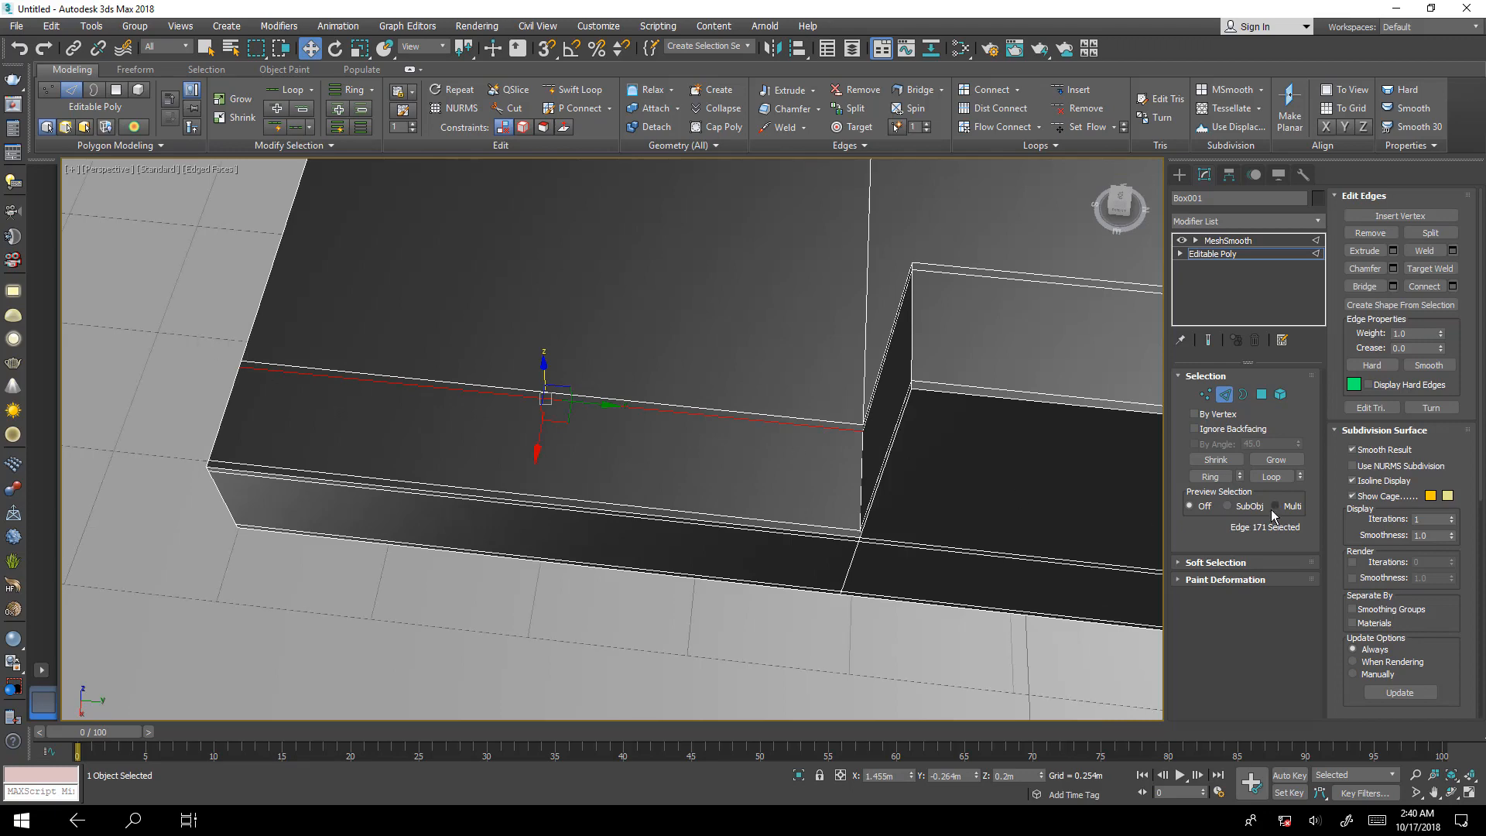
click(1223, 478)
alt+middle_drag(949, 508, 883, 502)
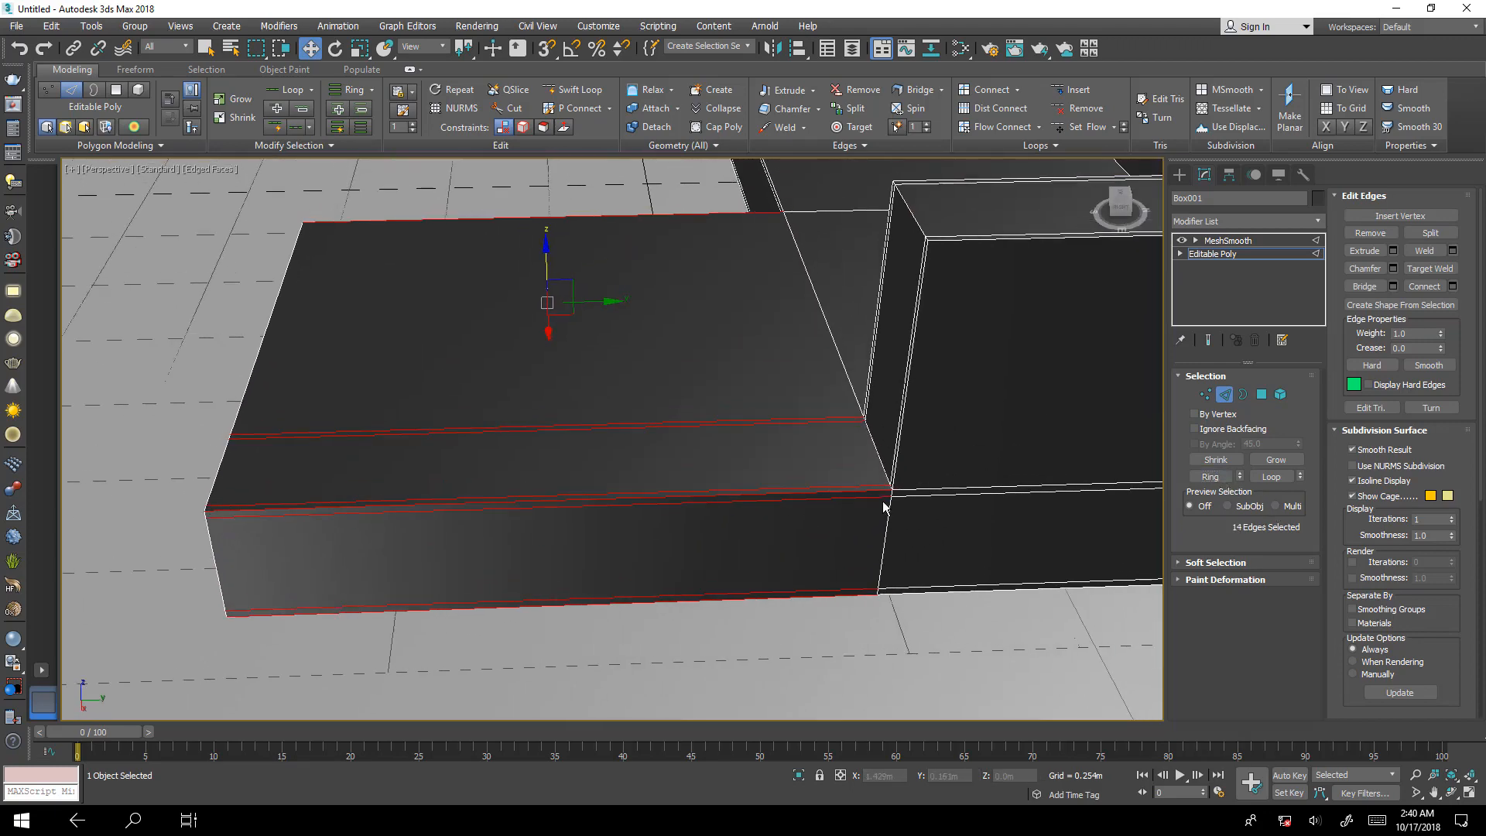
click(1452, 286)
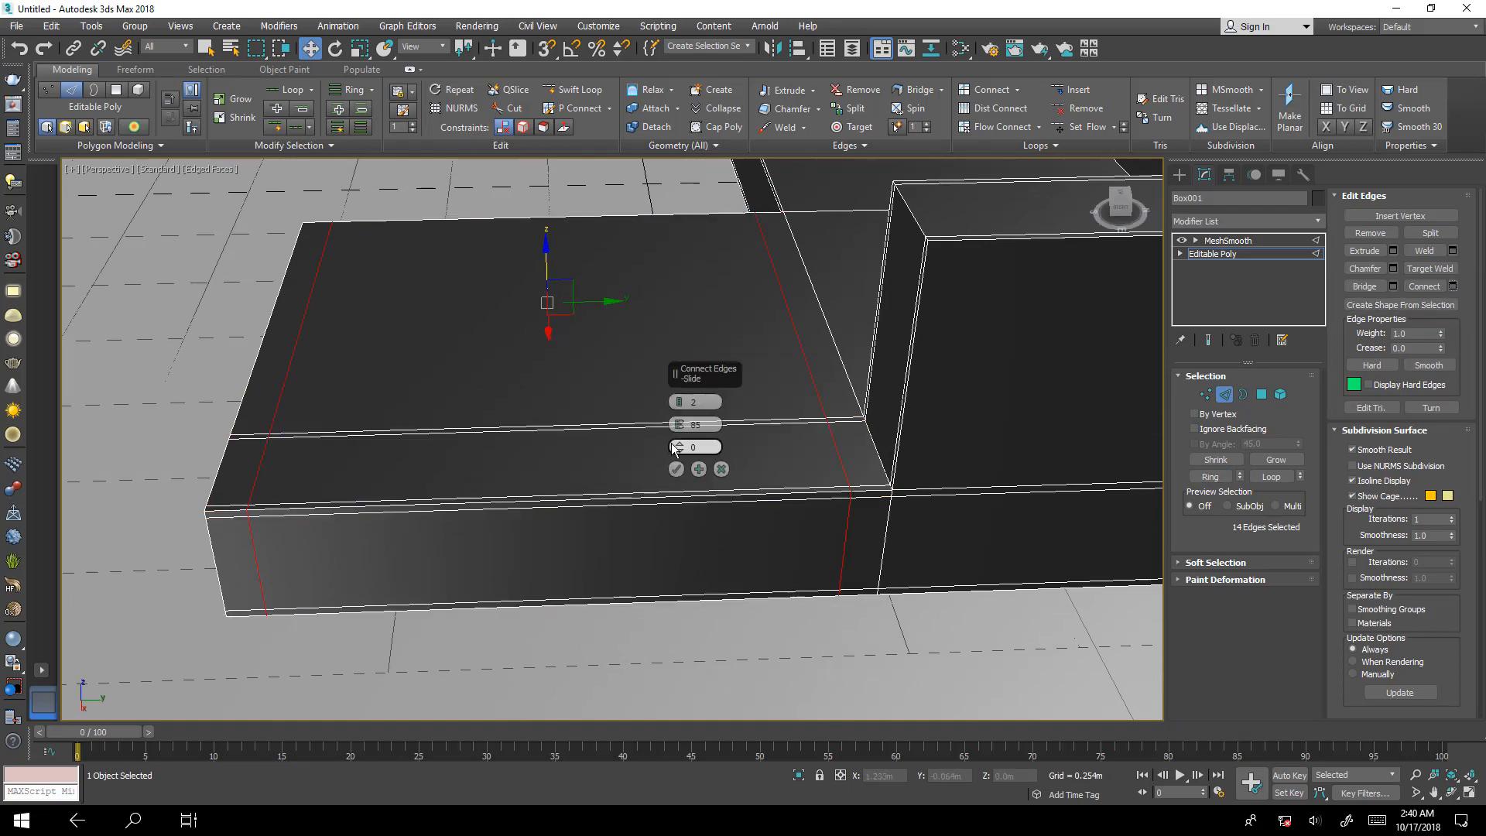
double_click(710, 426)
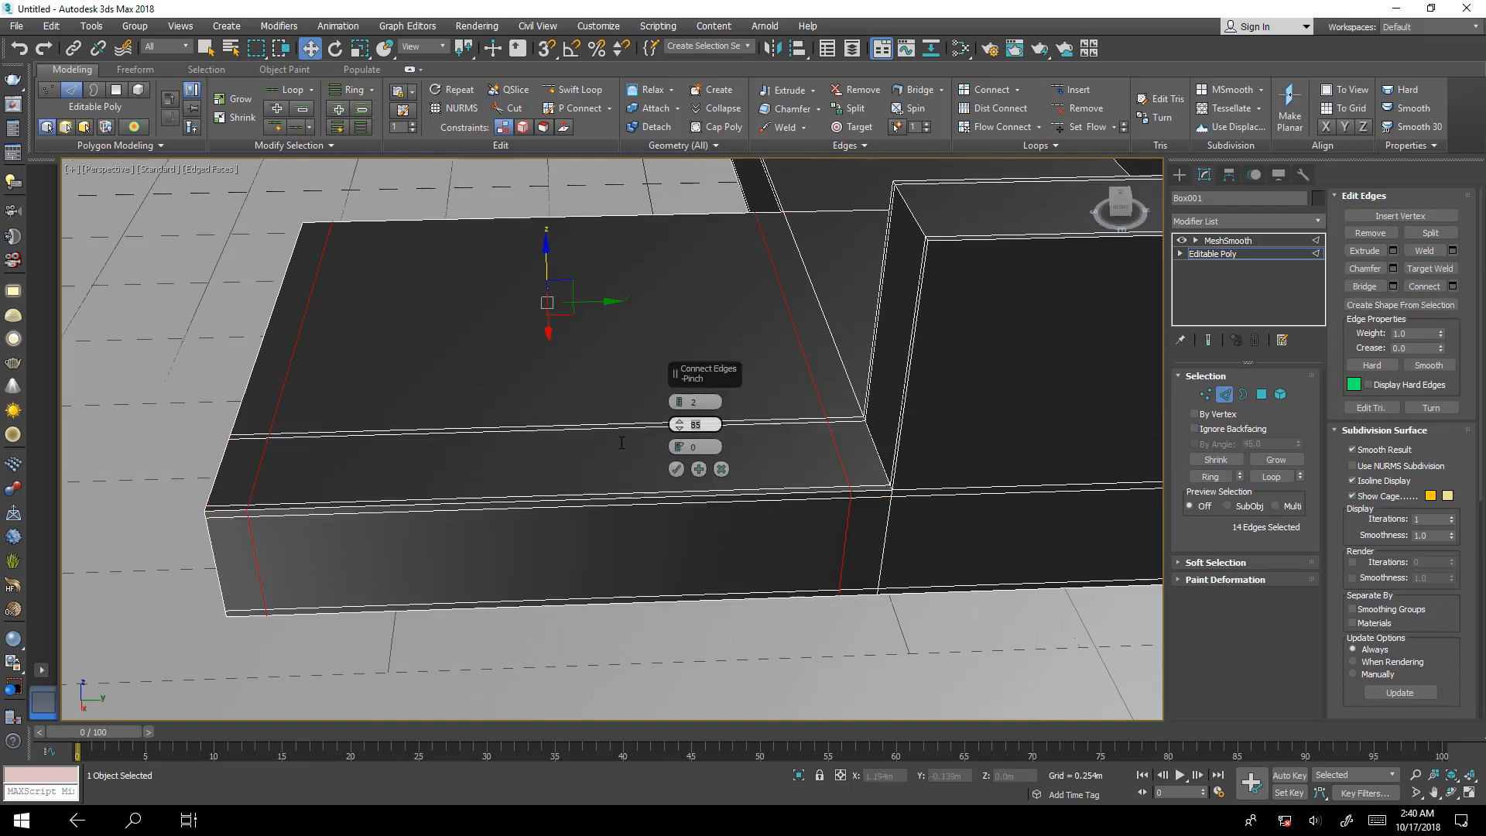
click(677, 469)
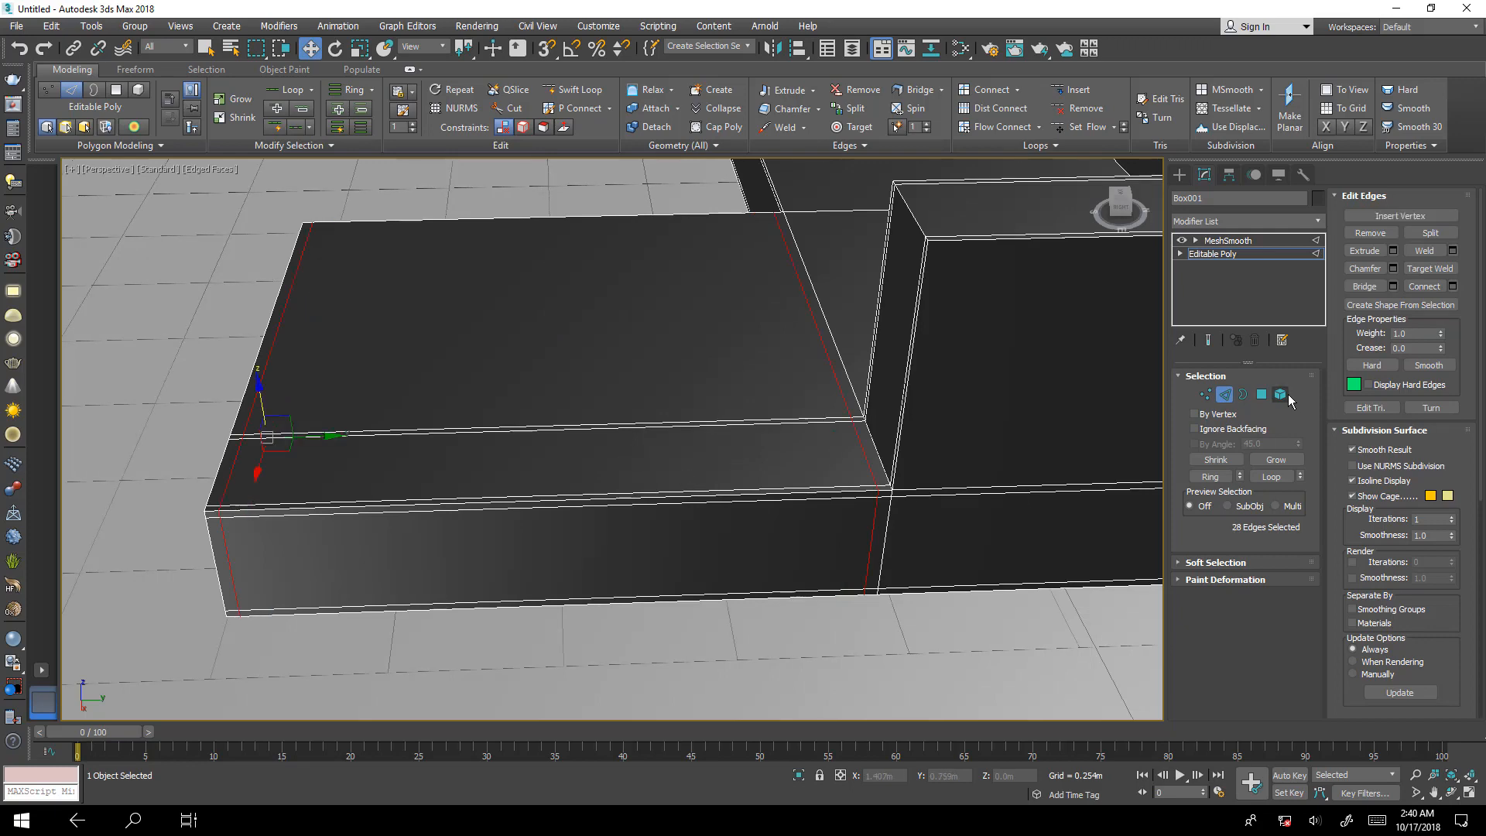
Compare the short seat section's front corners with the smoothed end result shown and hidden.
click(1207, 339)
alt+middle_drag(890, 464, 1054, 479)
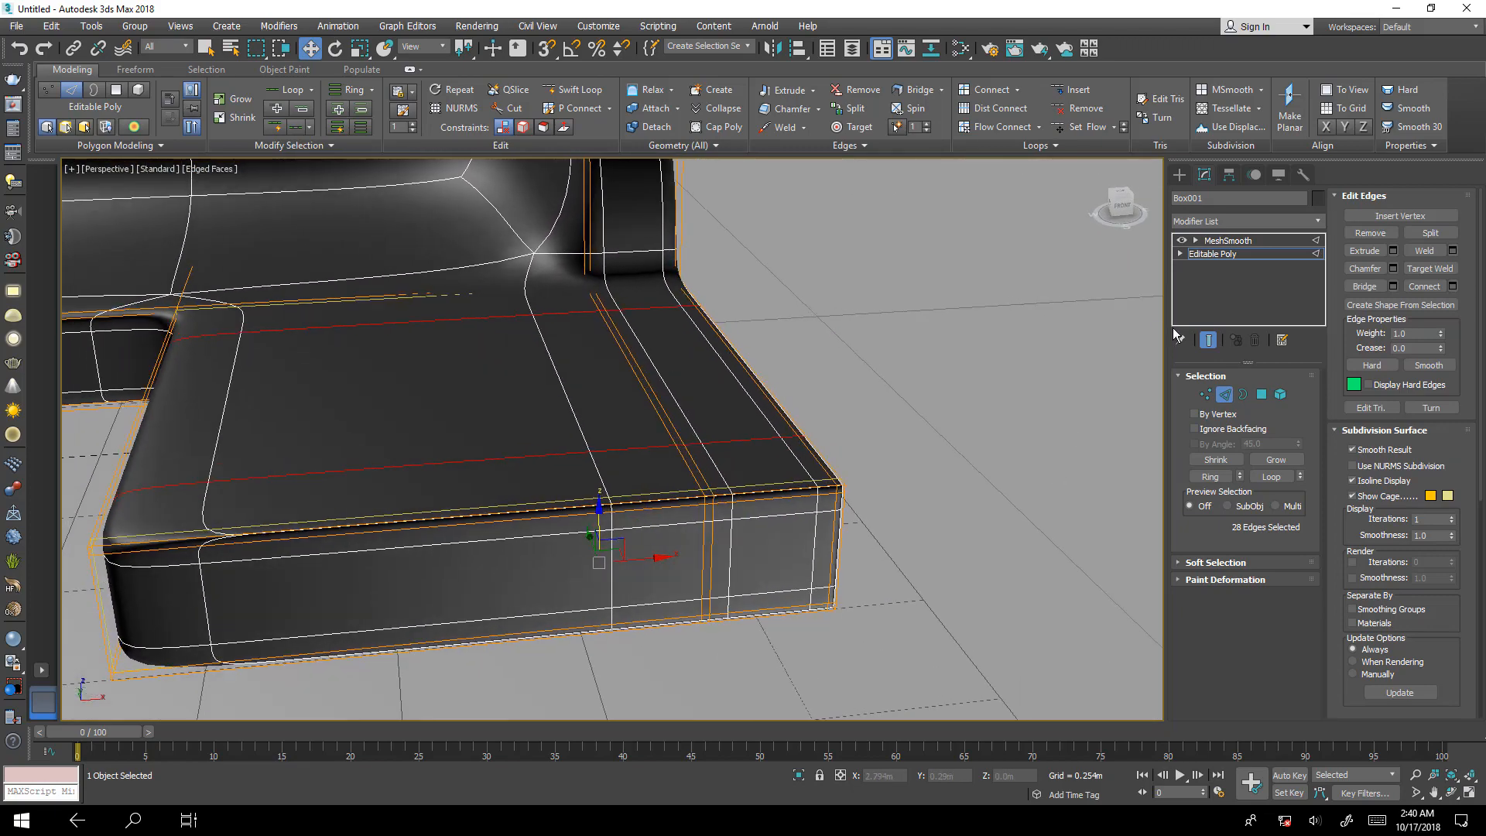
click(1208, 339)
Select the ring of edges across the short seat section's width and connect it with 2 segments, pinch 95 and slide 0.
middle_drag(634, 464, 709, 495)
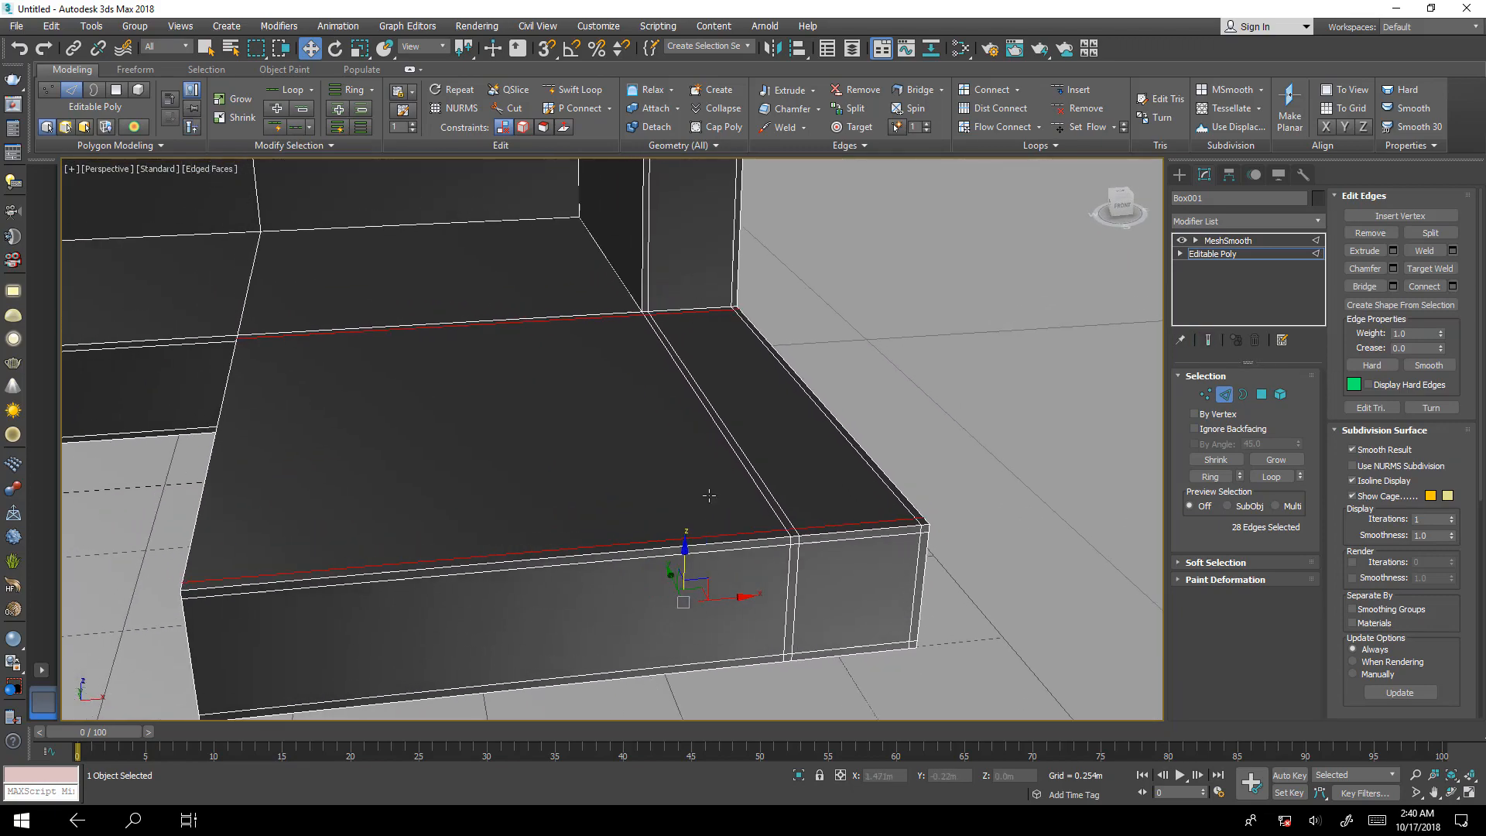
click(631, 549)
middle_drag(295, 536, 769, 589)
scroll(648, 519, up, 3)
scroll(769, 590, up, 4)
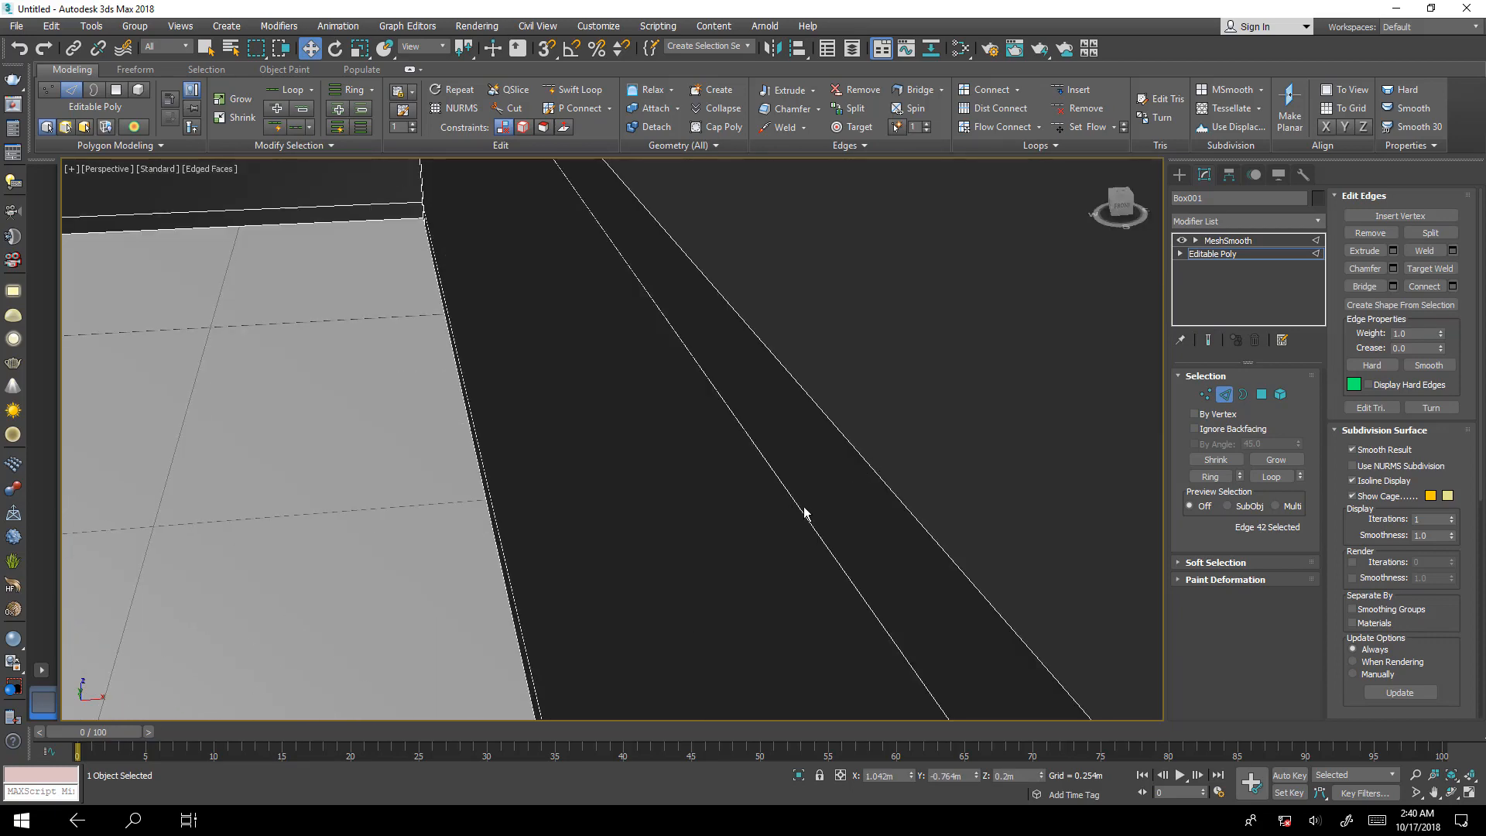
middle_drag(913, 540, 574, 504)
scroll(574, 504, down, 4)
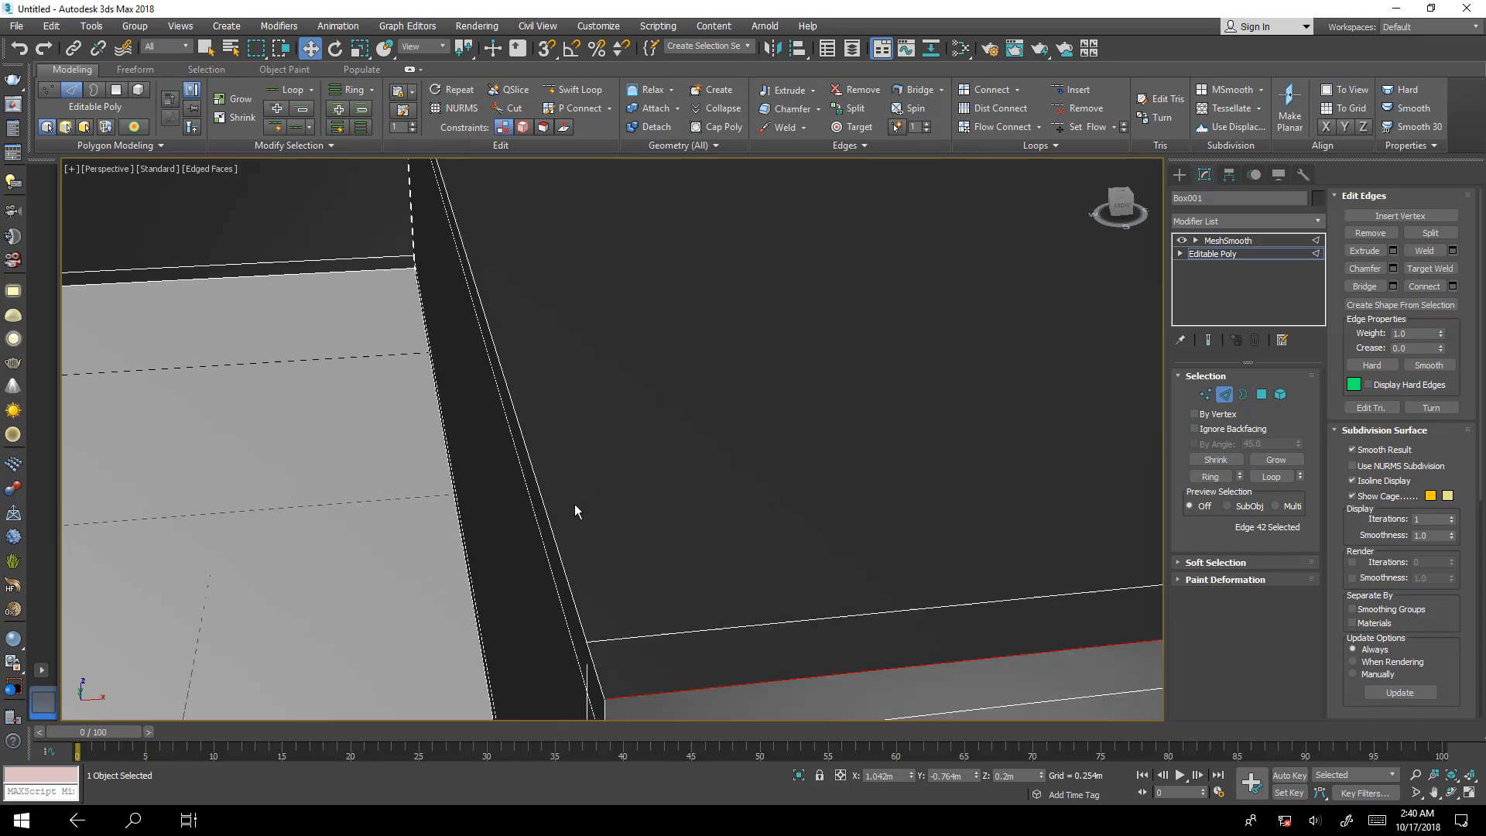
middle_drag(789, 554, 658, 569)
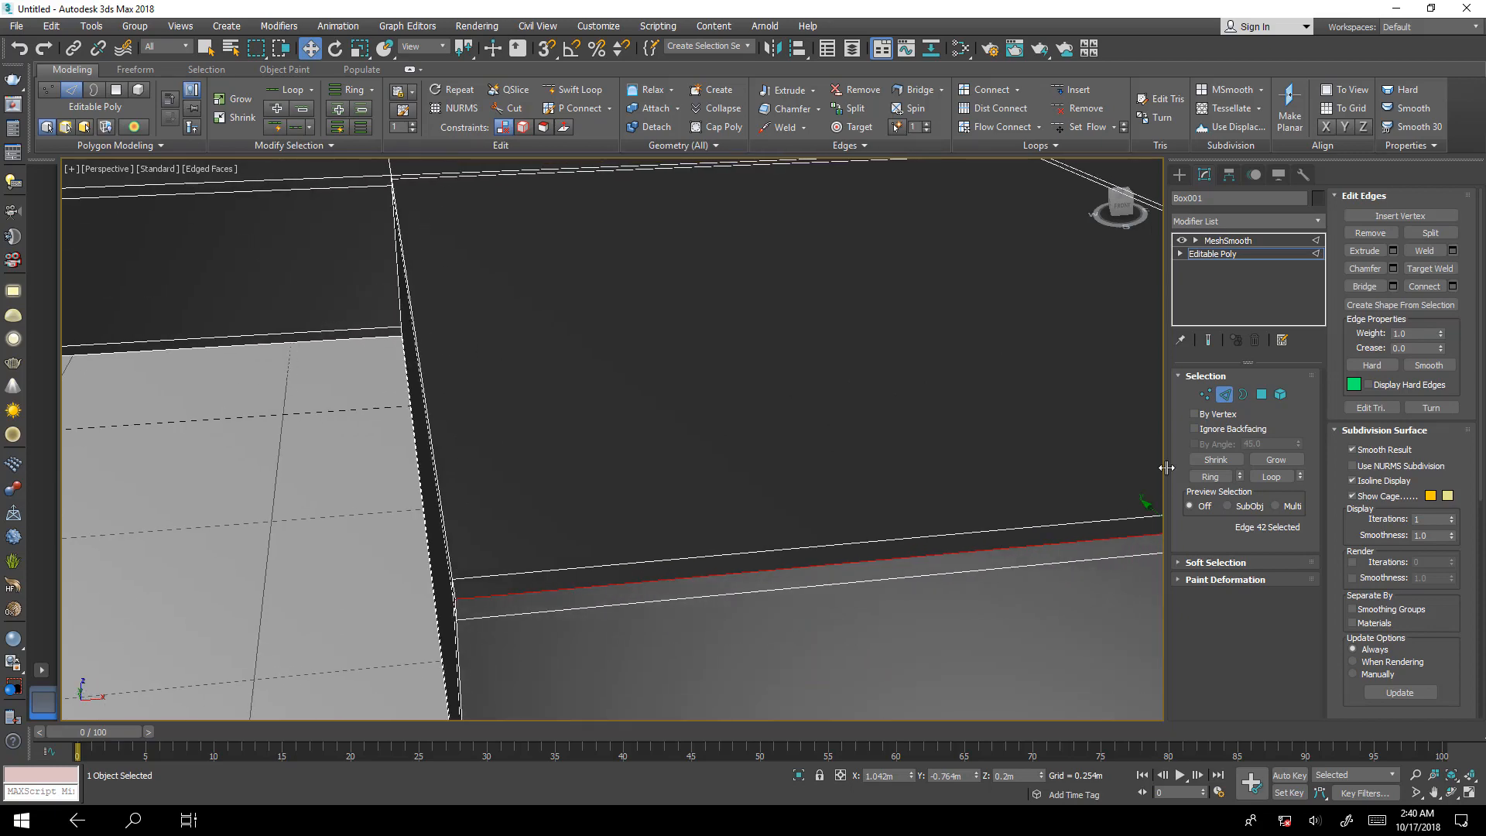
click(1210, 476)
scroll(666, 523, down, 5)
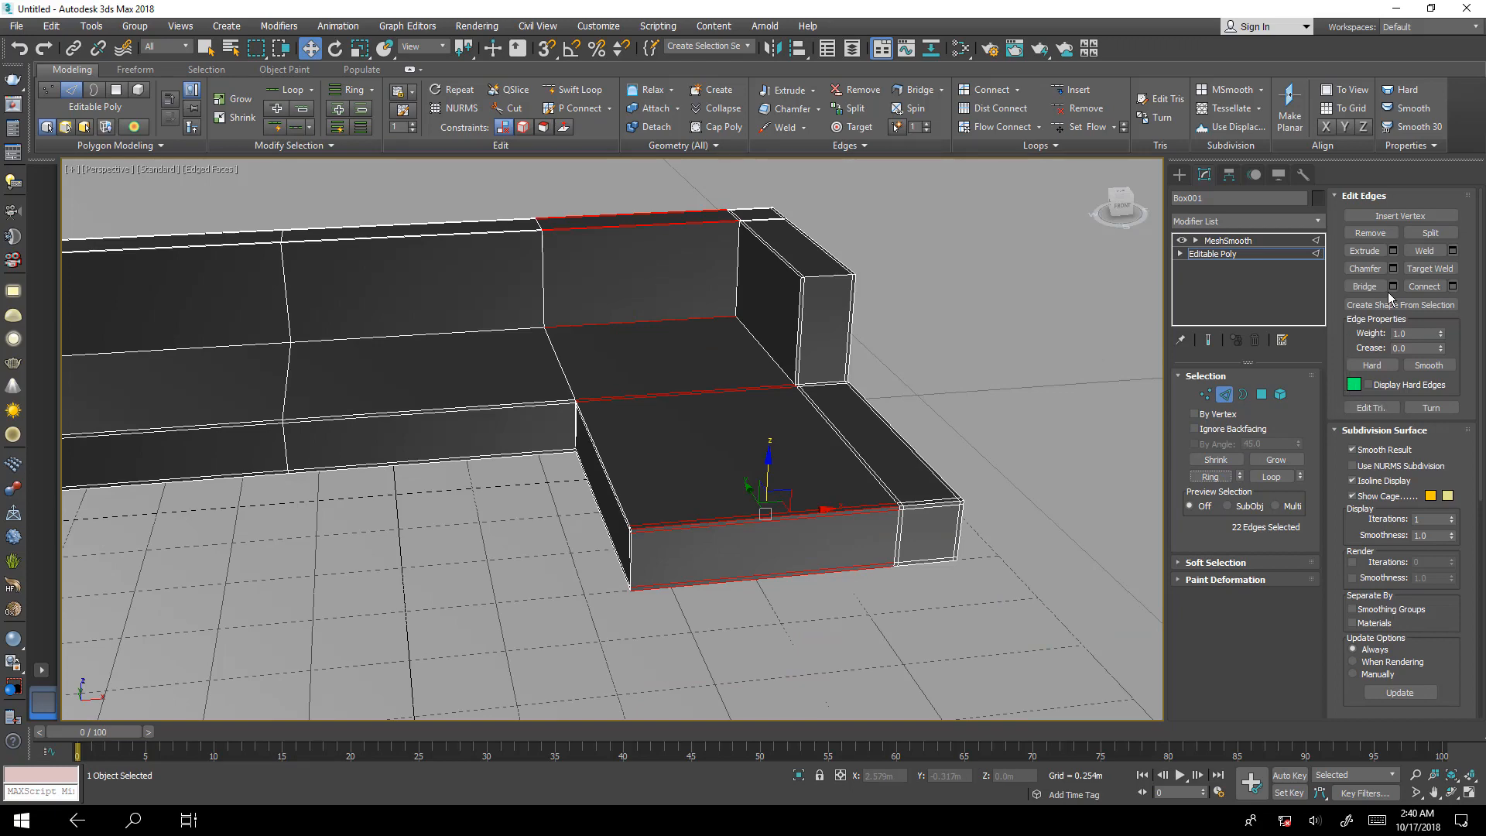
click(1452, 286)
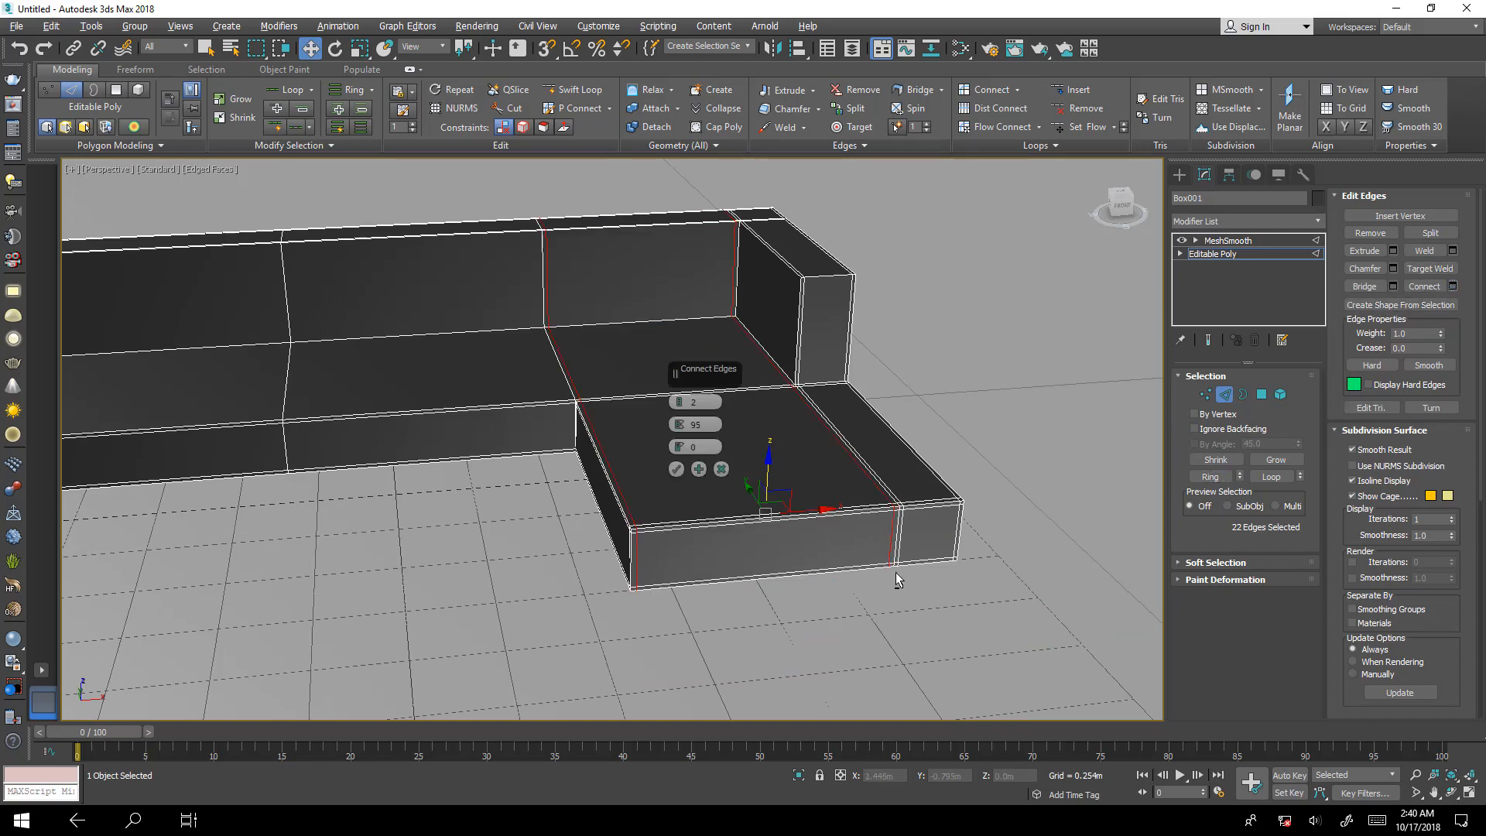
scroll(813, 465, up, 5)
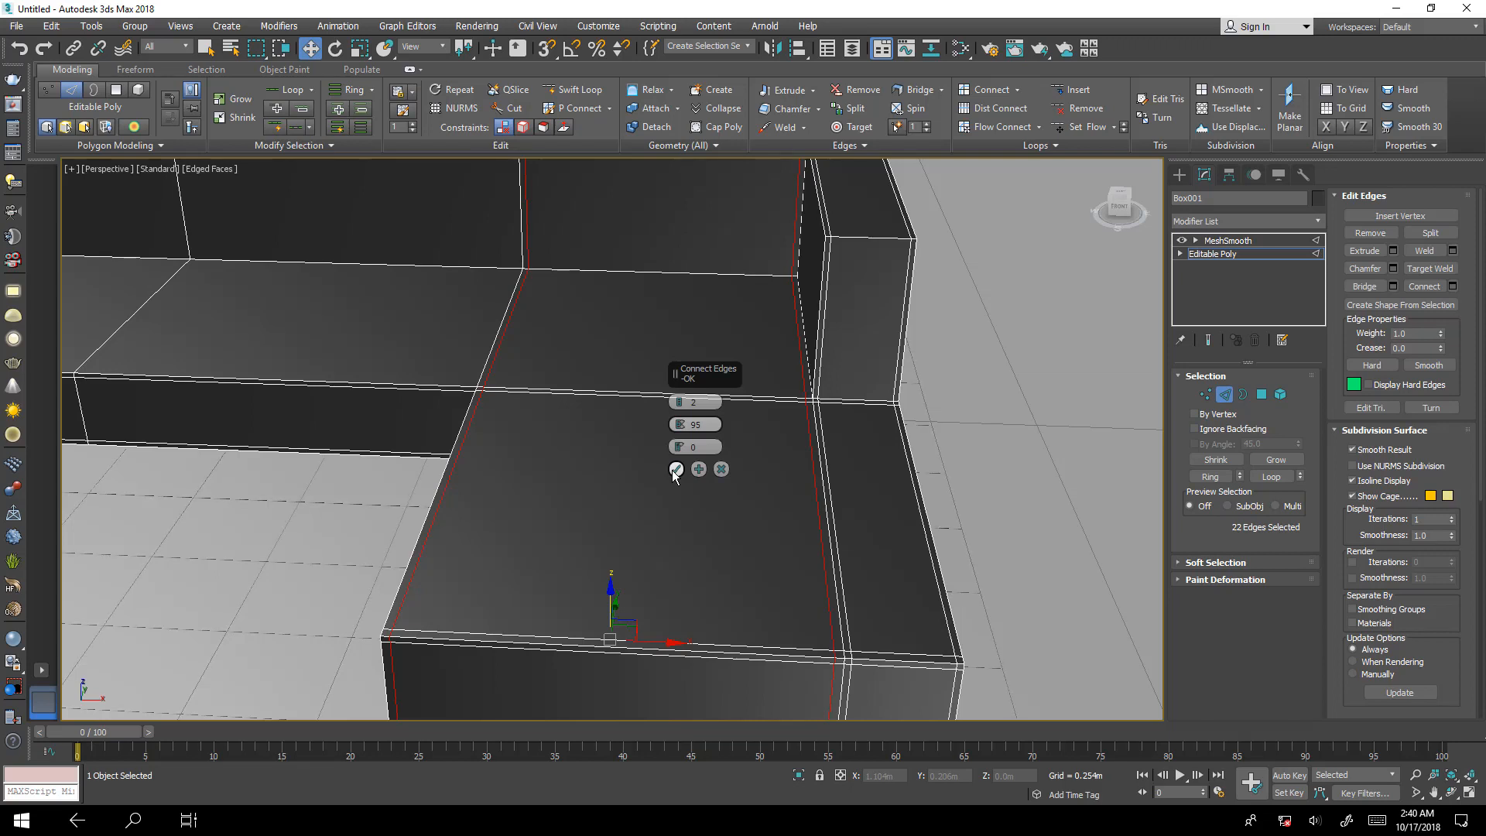
click(675, 469)
Inspect the whole sofa with the smoothed end result shown, and return to the unsmoothed cage.
scroll(541, 512, down, 5)
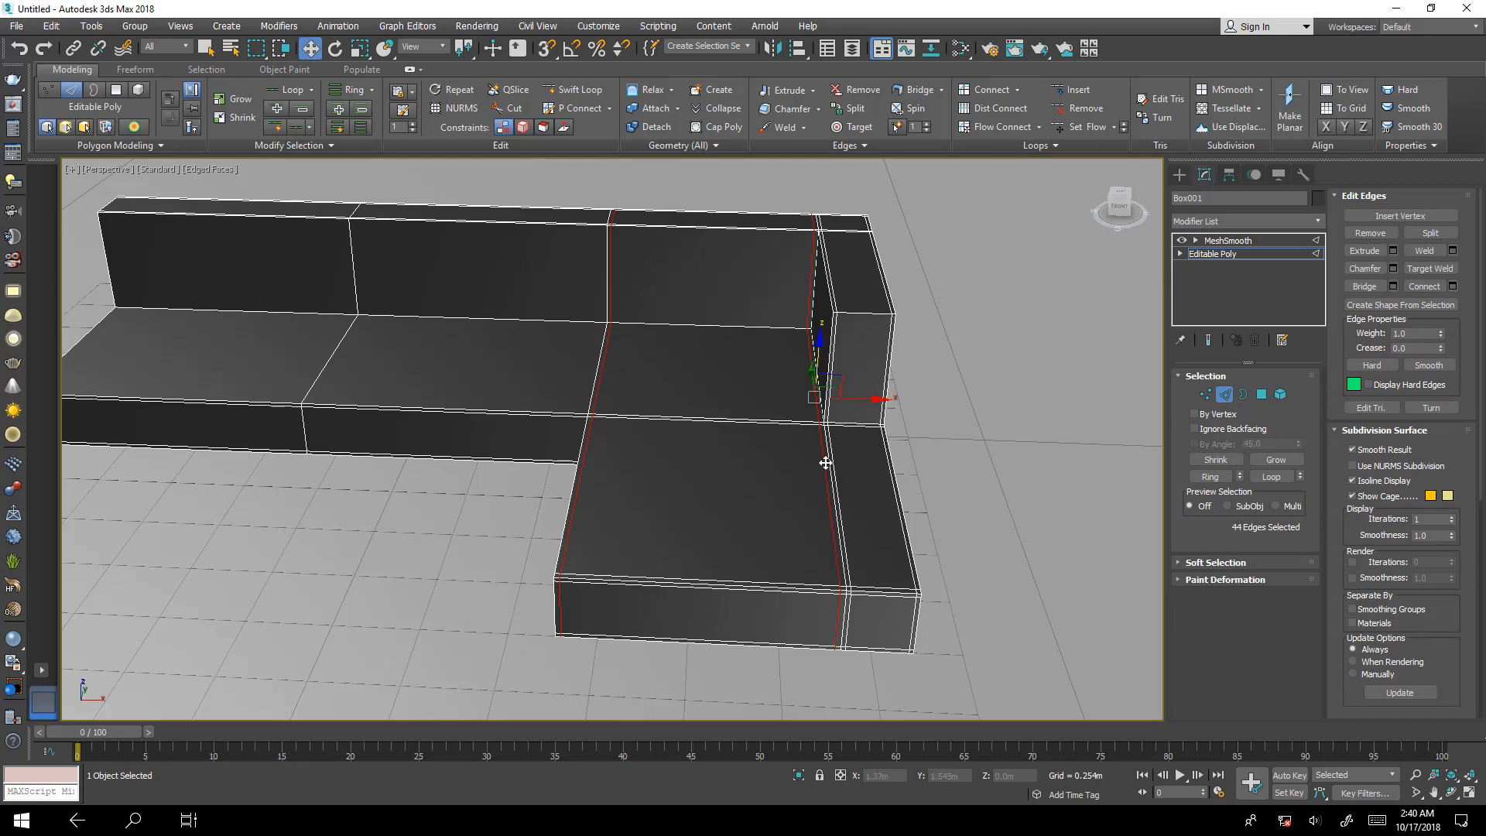
click(1208, 340)
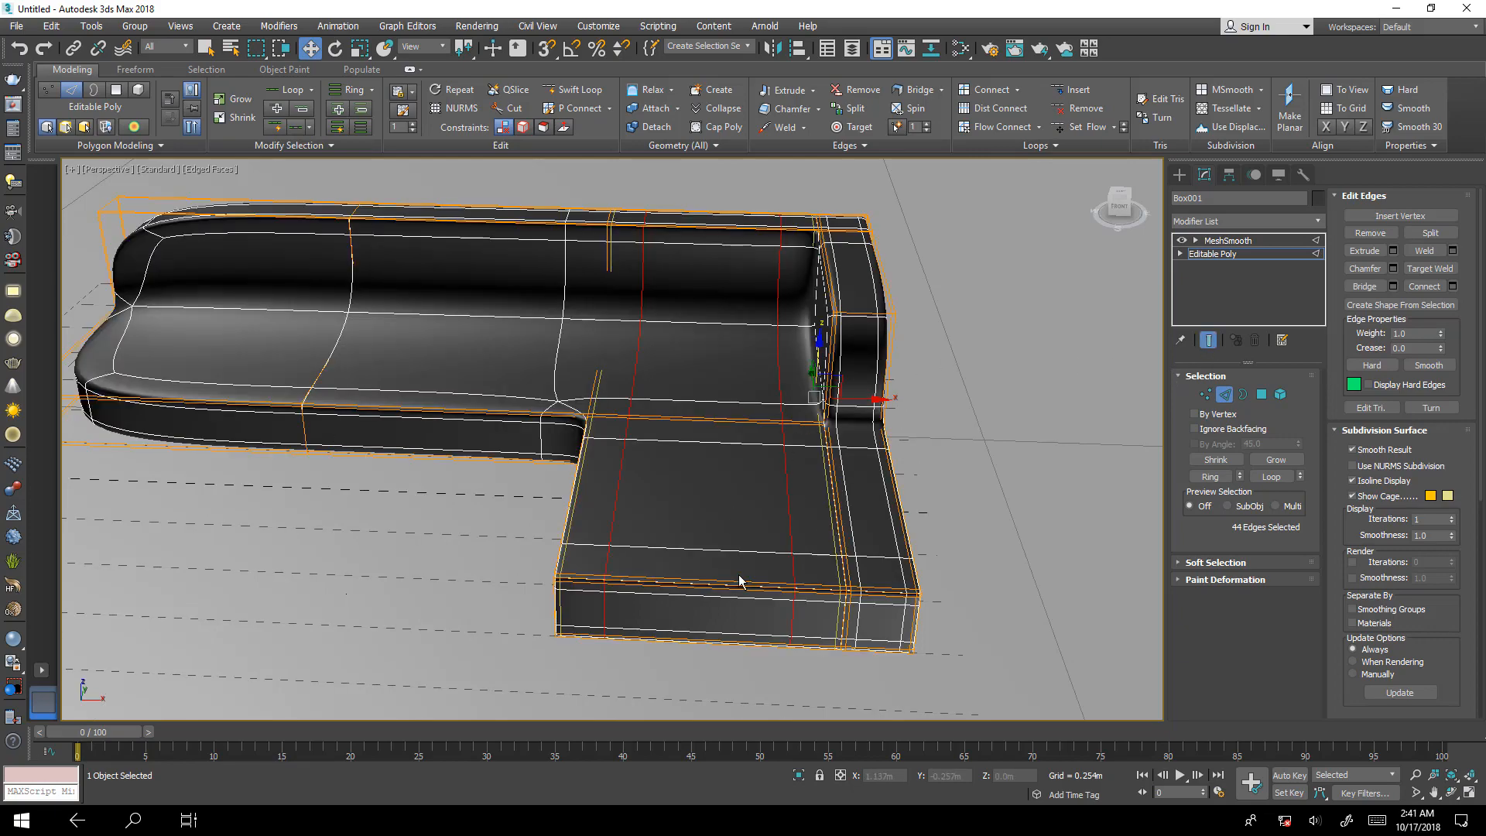
alt+middle_drag(743, 541, 807, 580)
alt+middle_drag(815, 609, 1132, 425)
click(1210, 342)
Select the ring of edges across the long seat's depth and connect it with 2 segments, pinch 95 and slide 0.
alt+middle_drag(676, 436, 609, 551)
click(678, 532)
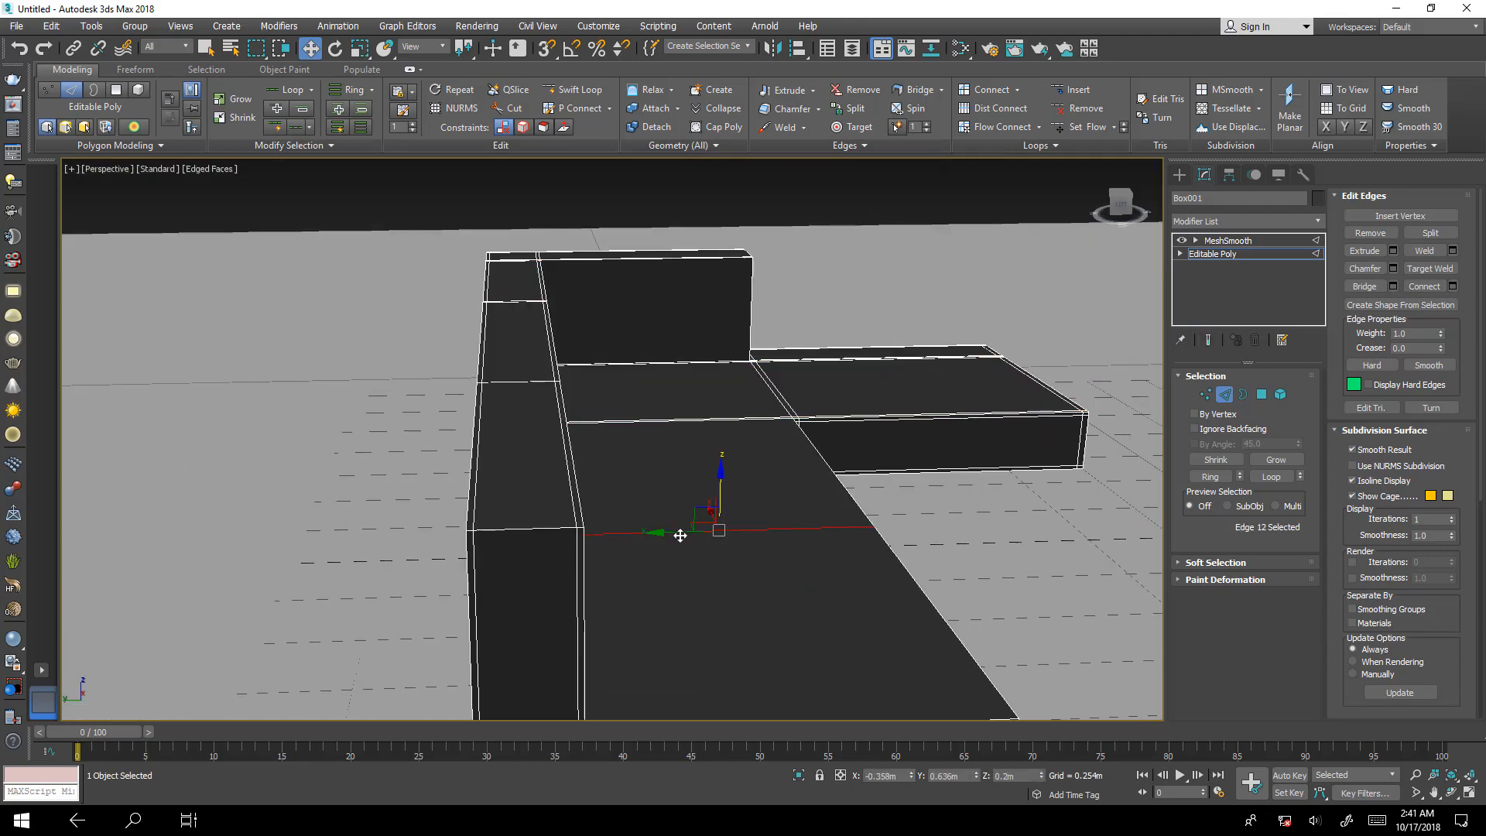
click(1207, 477)
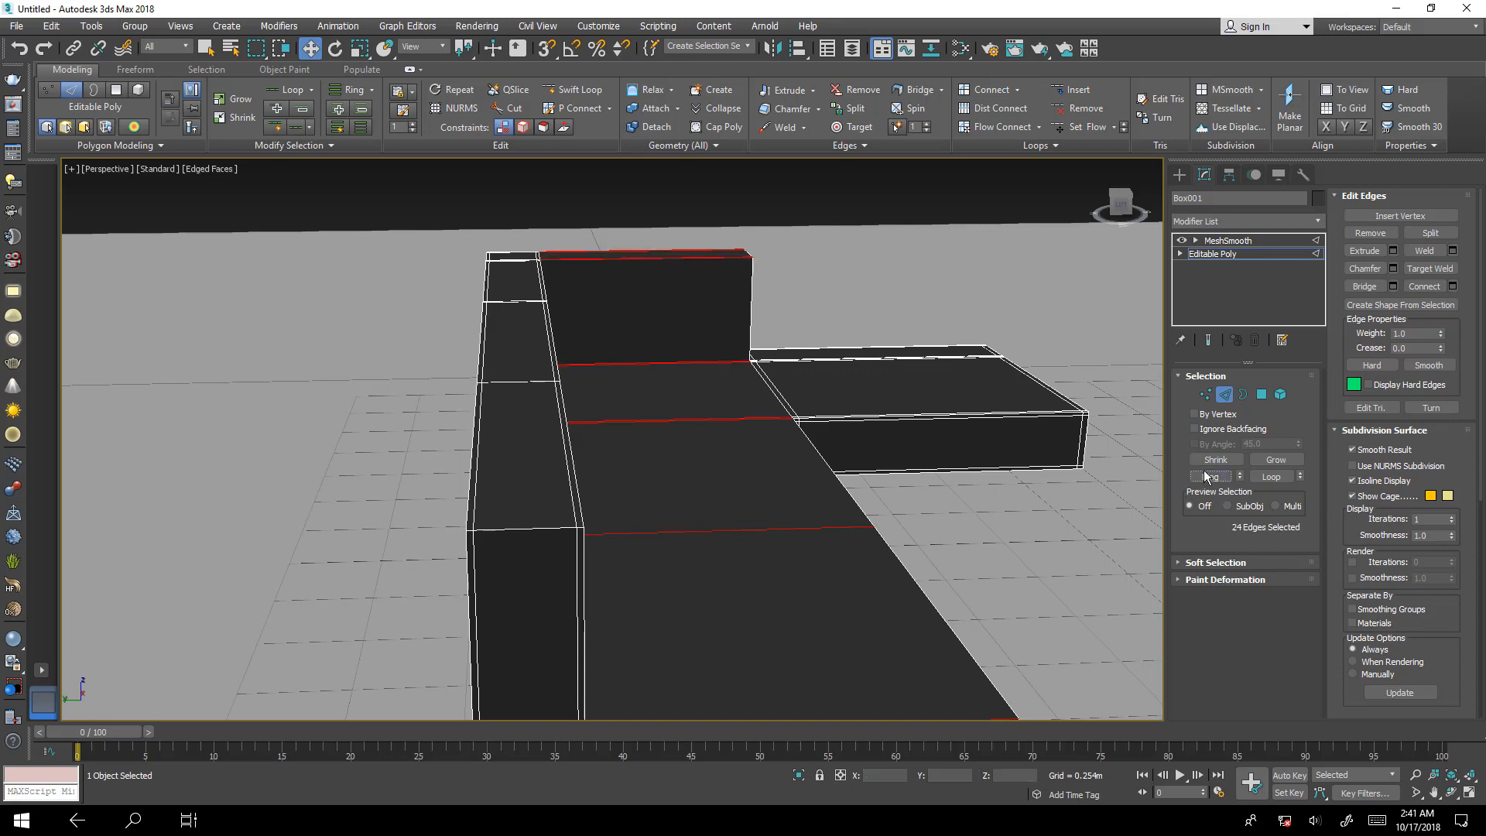
click(1453, 287)
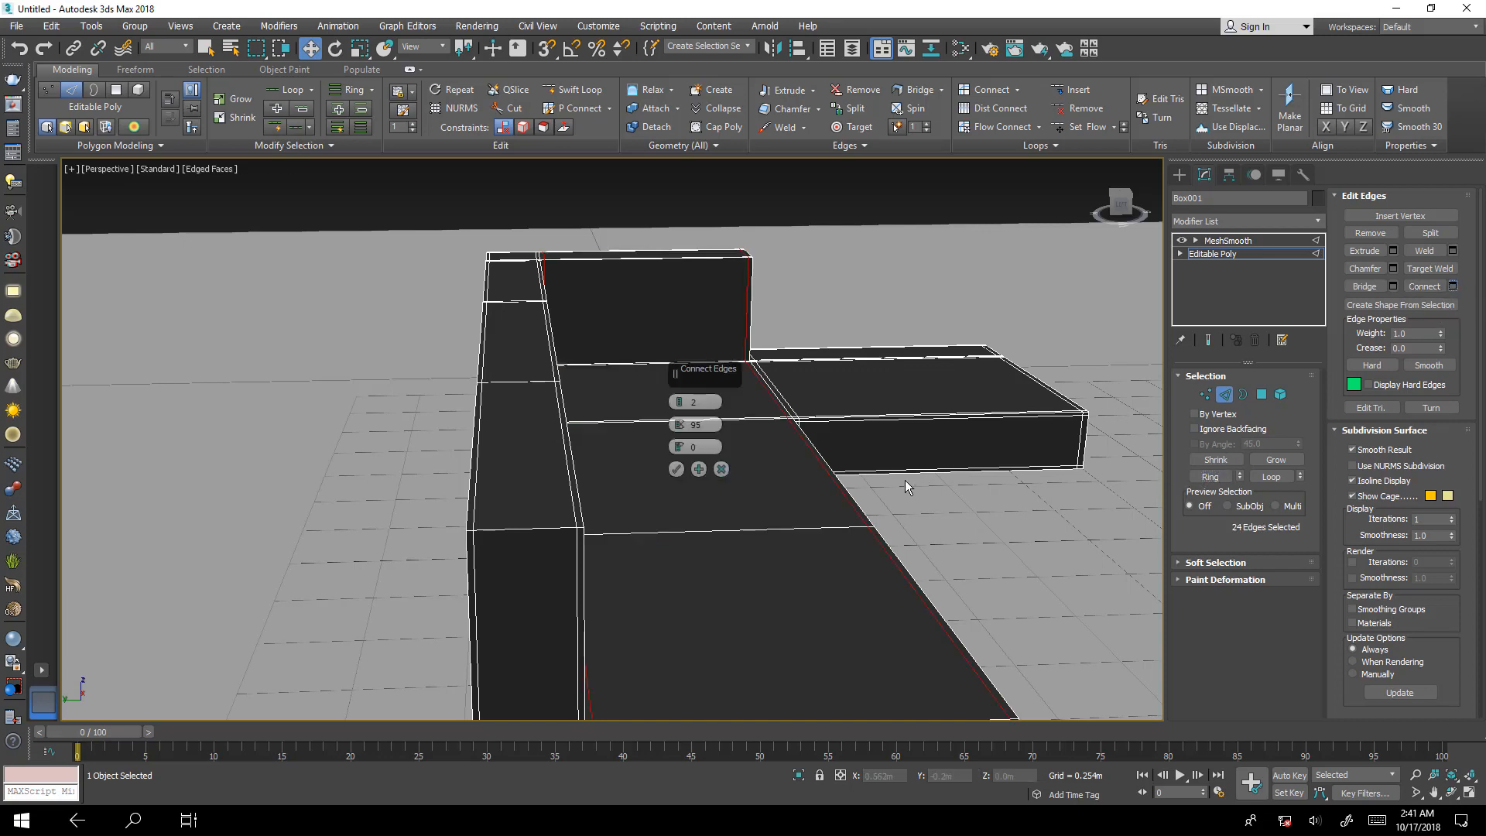
click(675, 469)
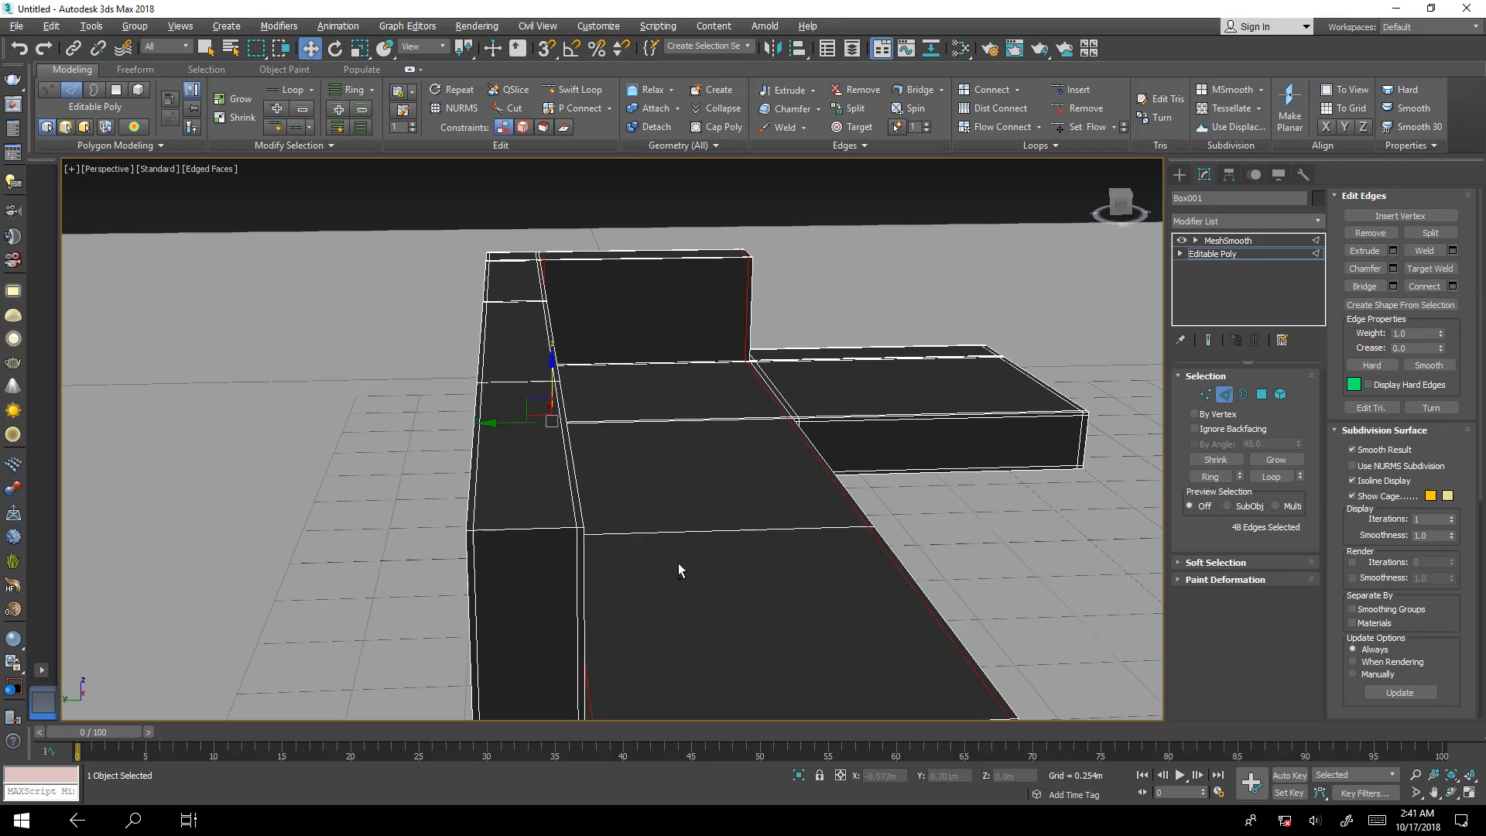
Select the ring of vertical edges around the backrest and connect it with 2 segments, pinch 95 and slide 0.
alt+middle_drag(679, 566, 405, 485)
scroll(394, 384, up, 10)
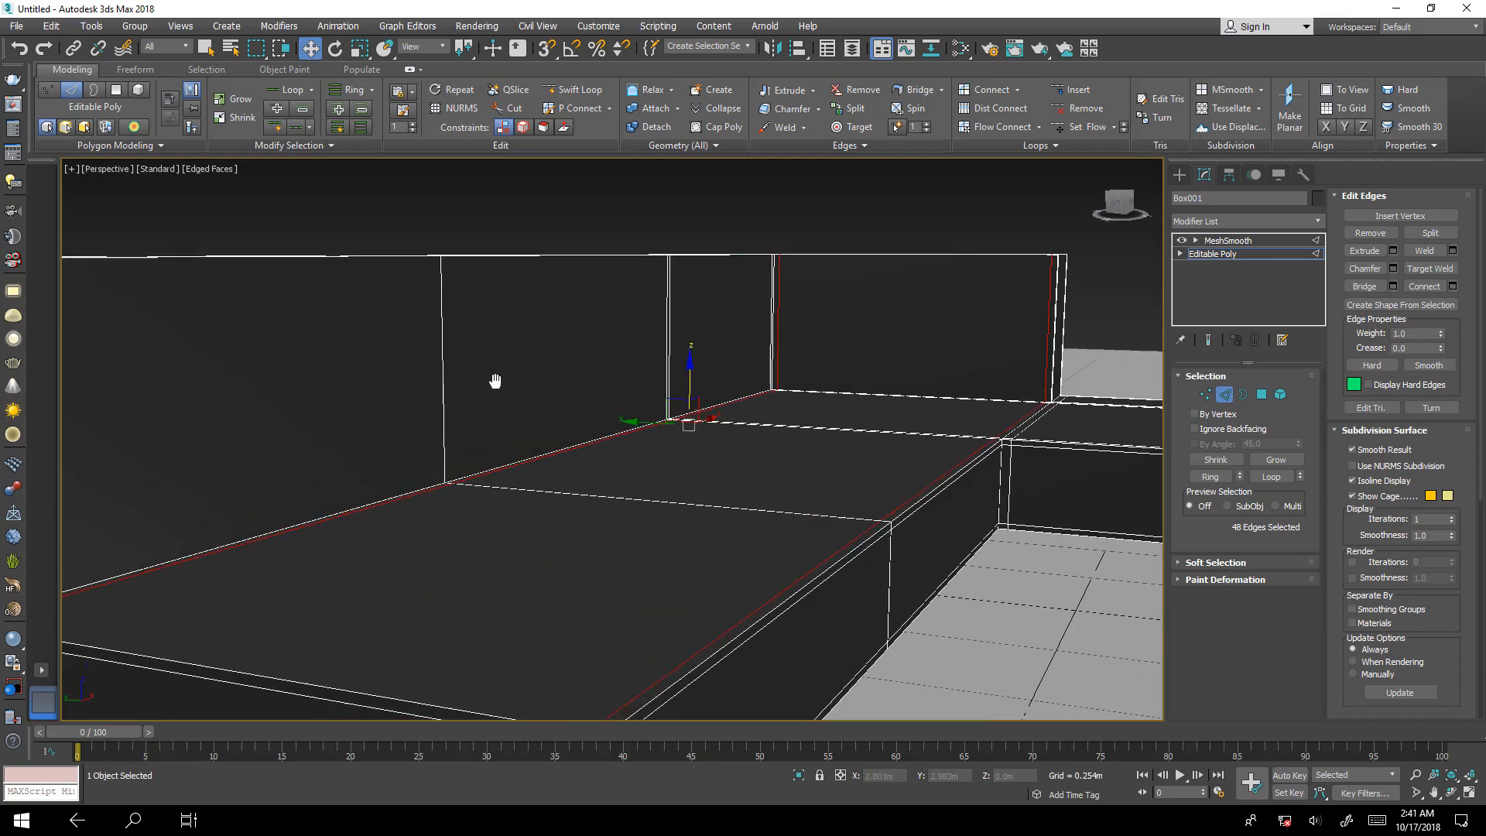
click(338, 576)
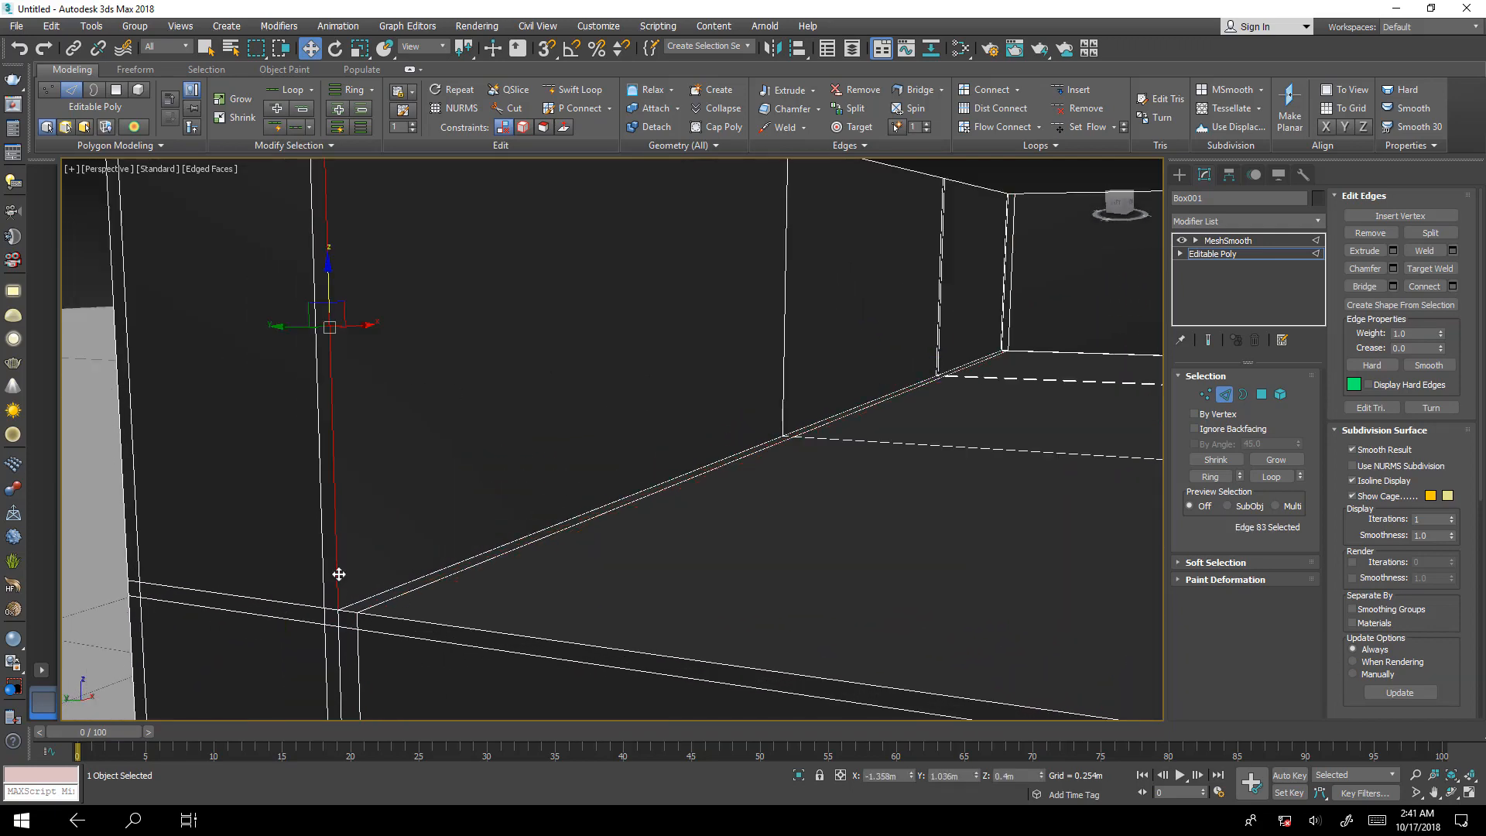
click(1209, 477)
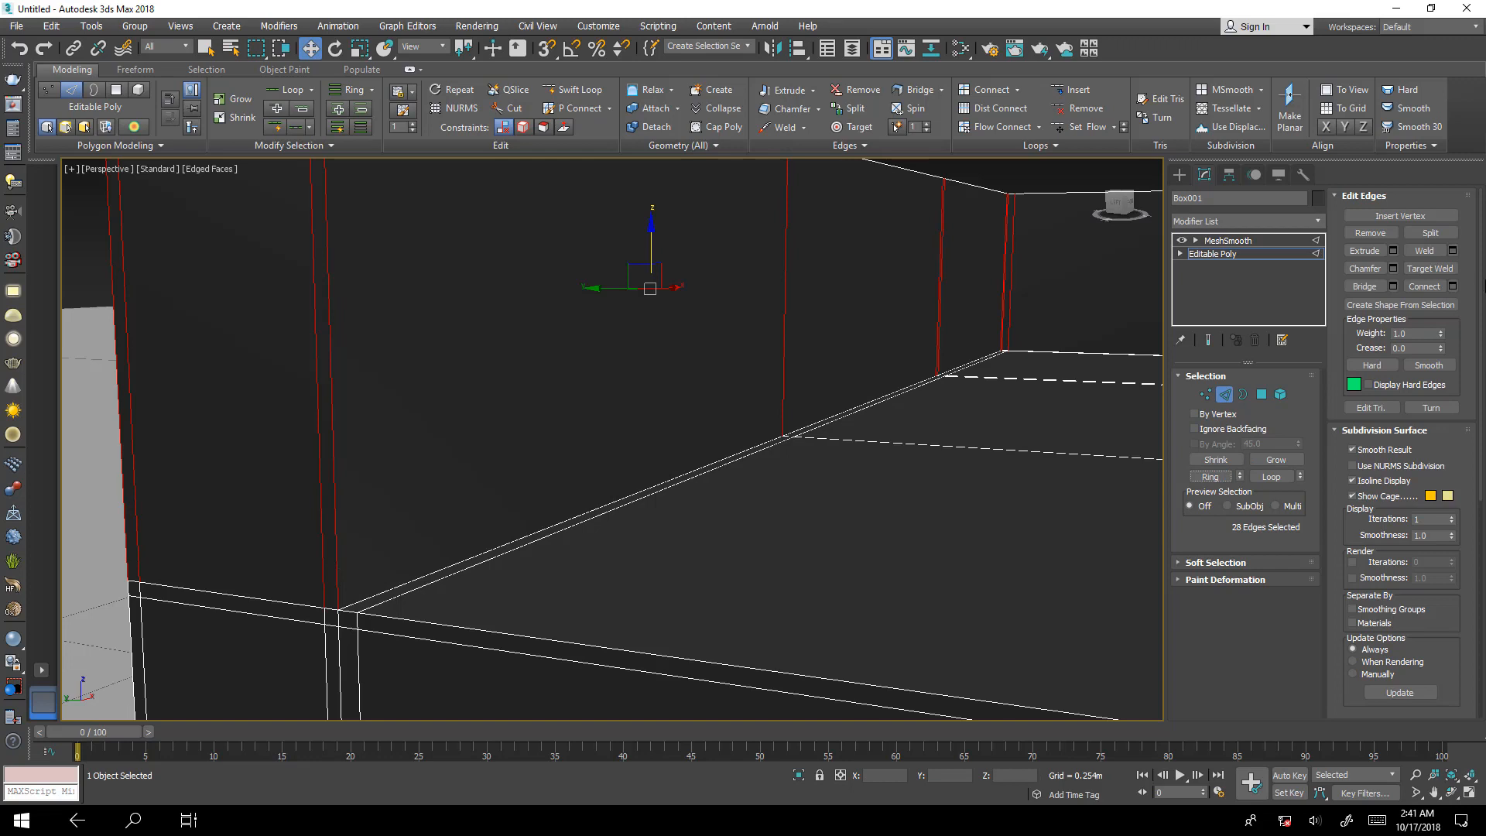
click(1453, 286)
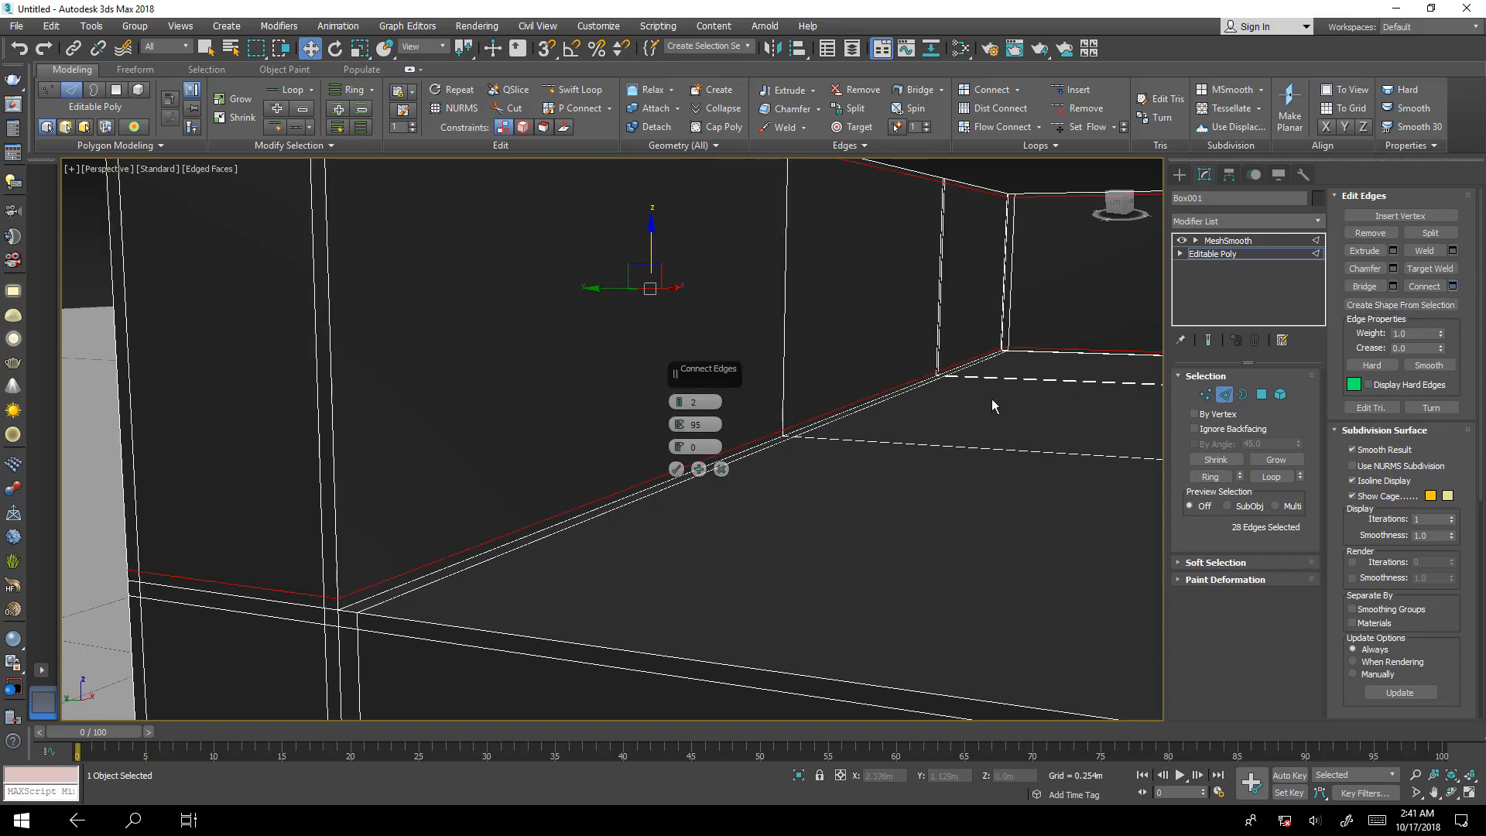
middle_drag(589, 346, 666, 466)
click(675, 468)
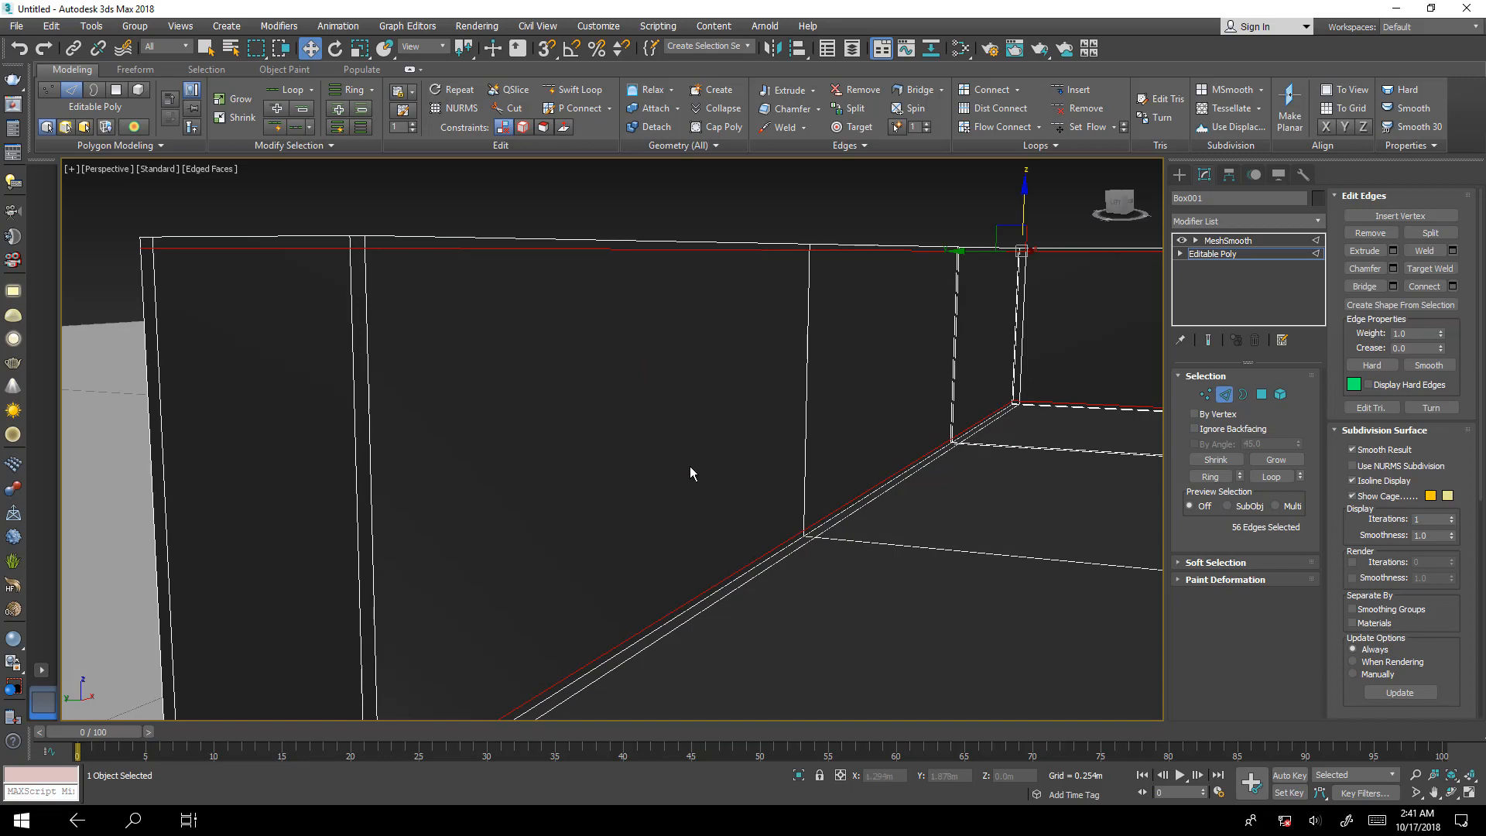
Show the smoothed end result and view the long seat and backrest from the open end.
scroll(869, 498, down, 6)
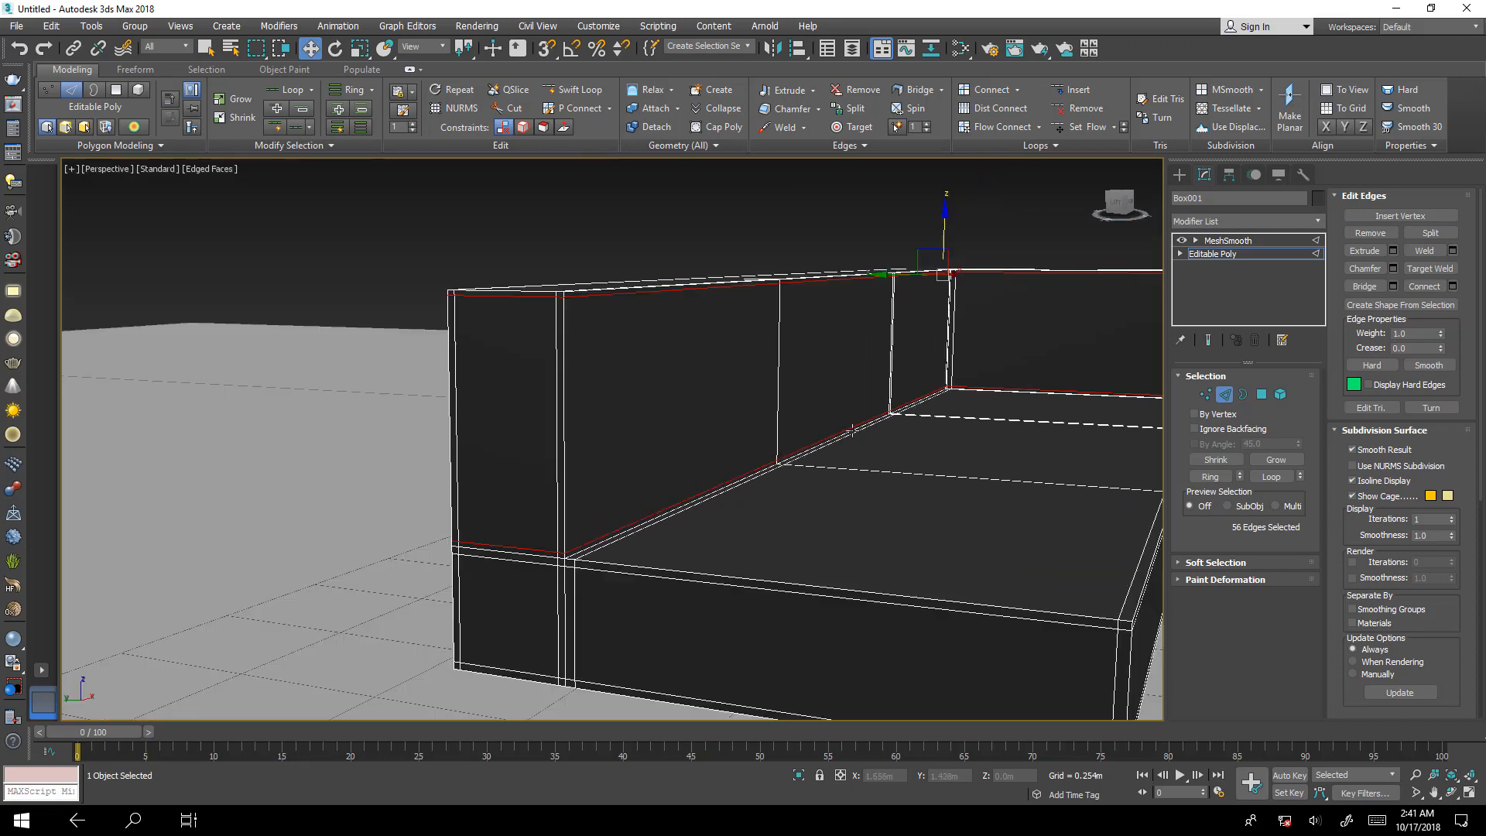
mouse_move(934, 490)
alt+middle_down()
mouse_move(835, 520)
mouse_move(933, 512)
alt+middle_up()
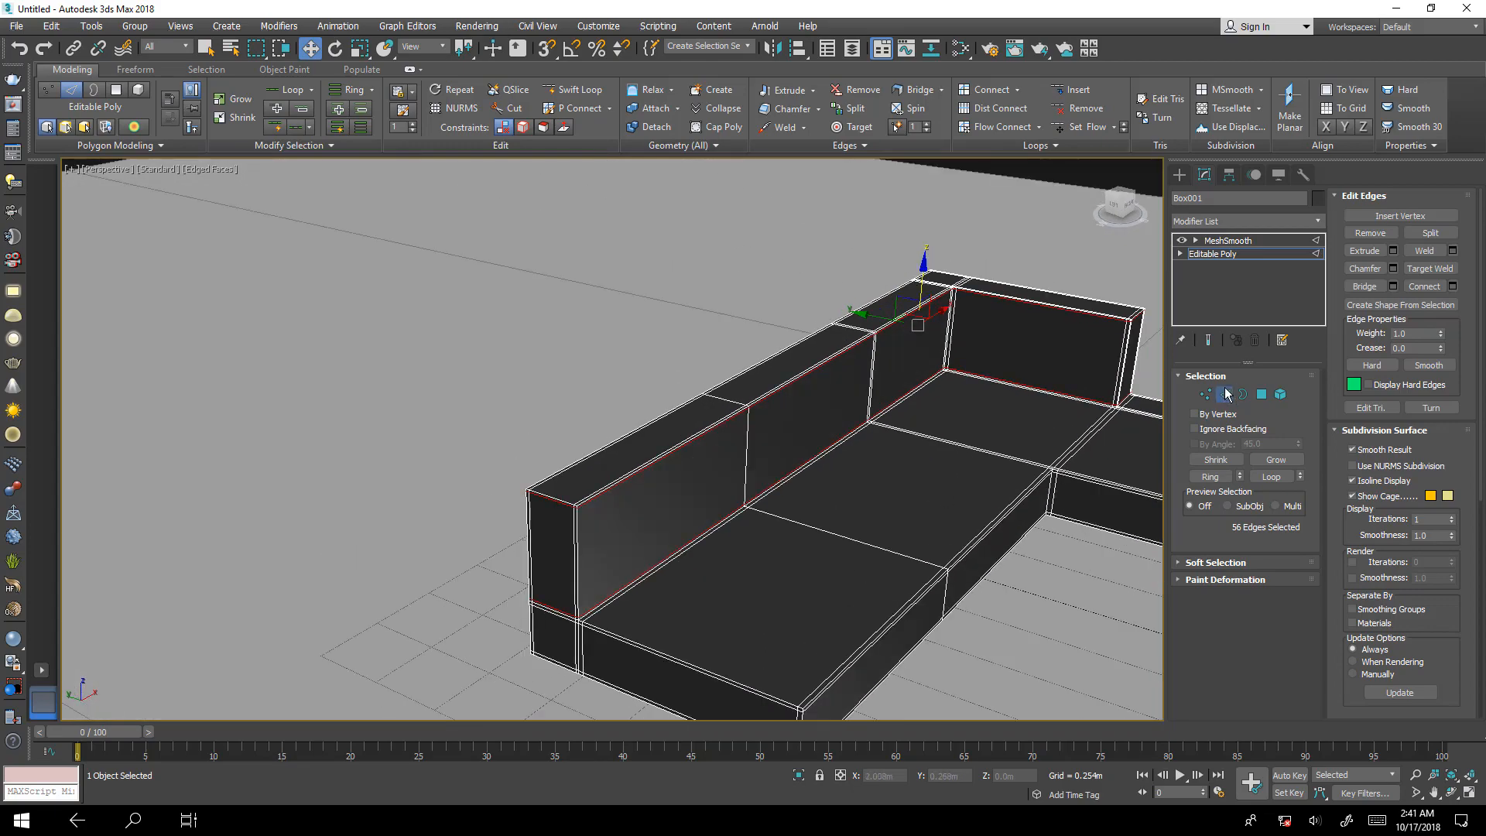
click(1208, 339)
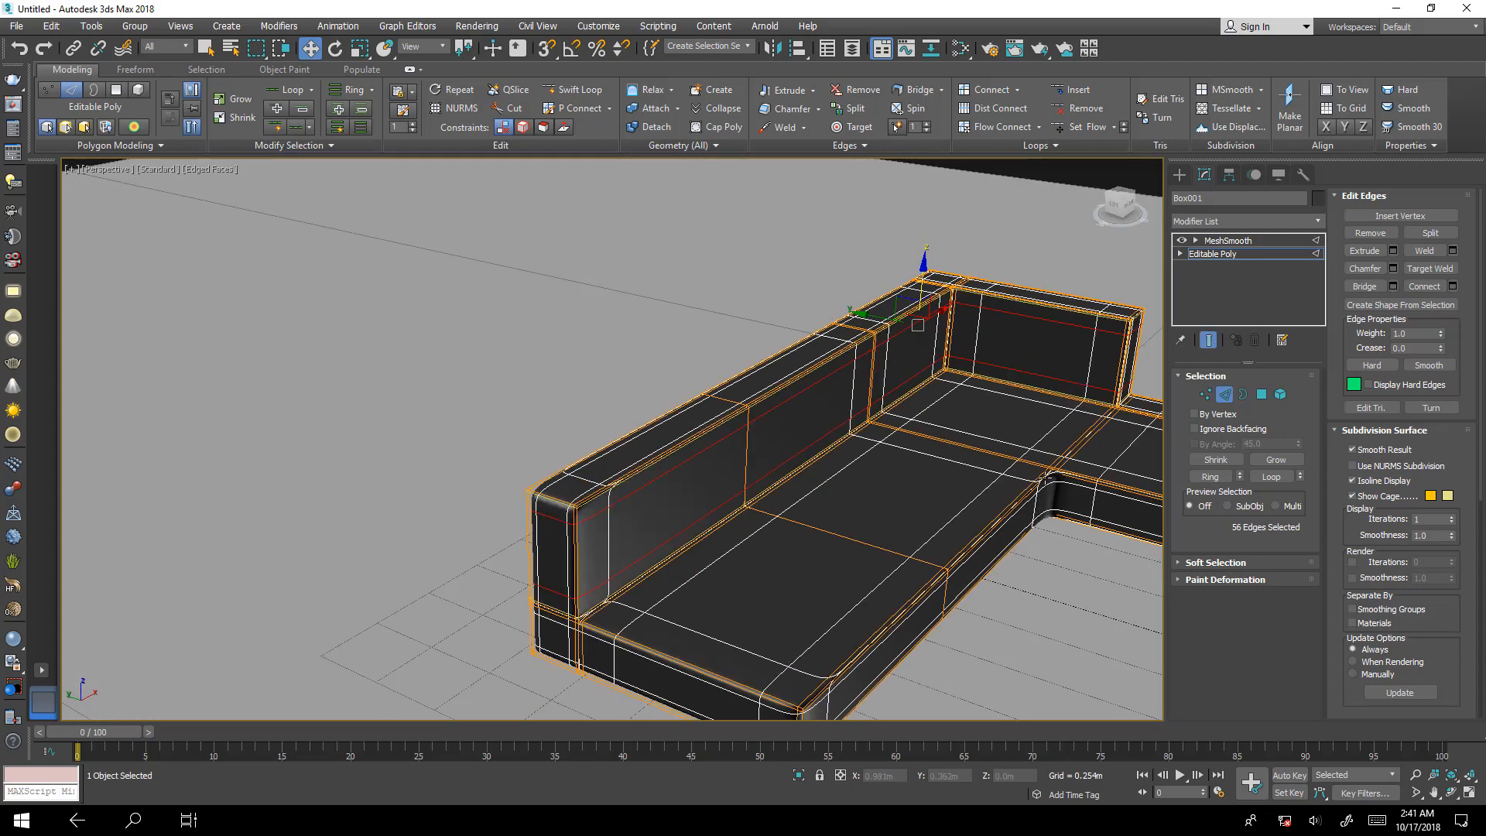
Select the ring of lengthwise edges in the long seat's section beside the inner corner and connect it with 2 segments, pinch 95 and slide 0.
alt+middle_drag(1045, 476, 975, 521)
scroll(973, 526, up, 5)
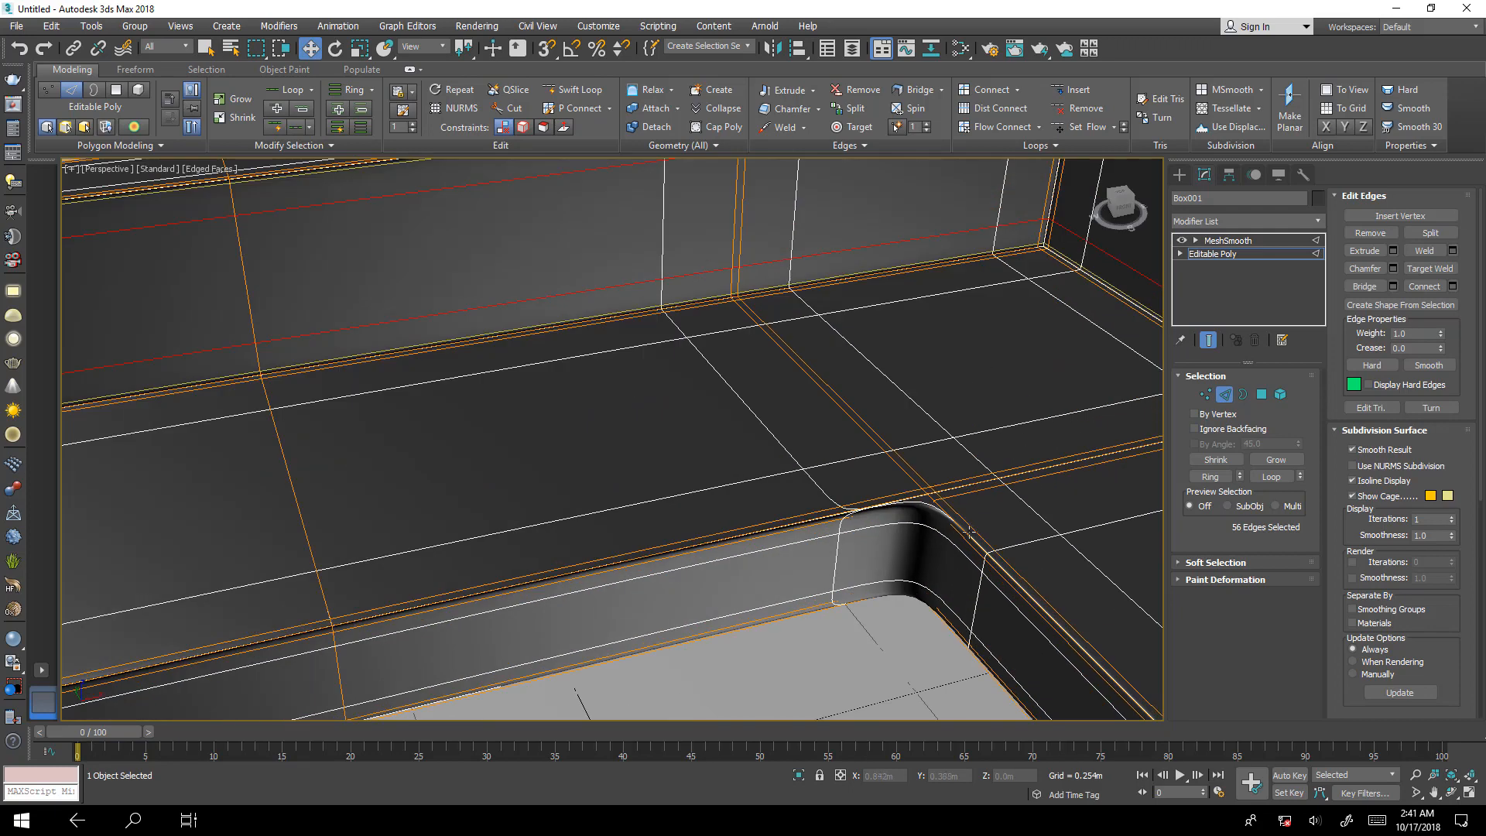
click(1208, 340)
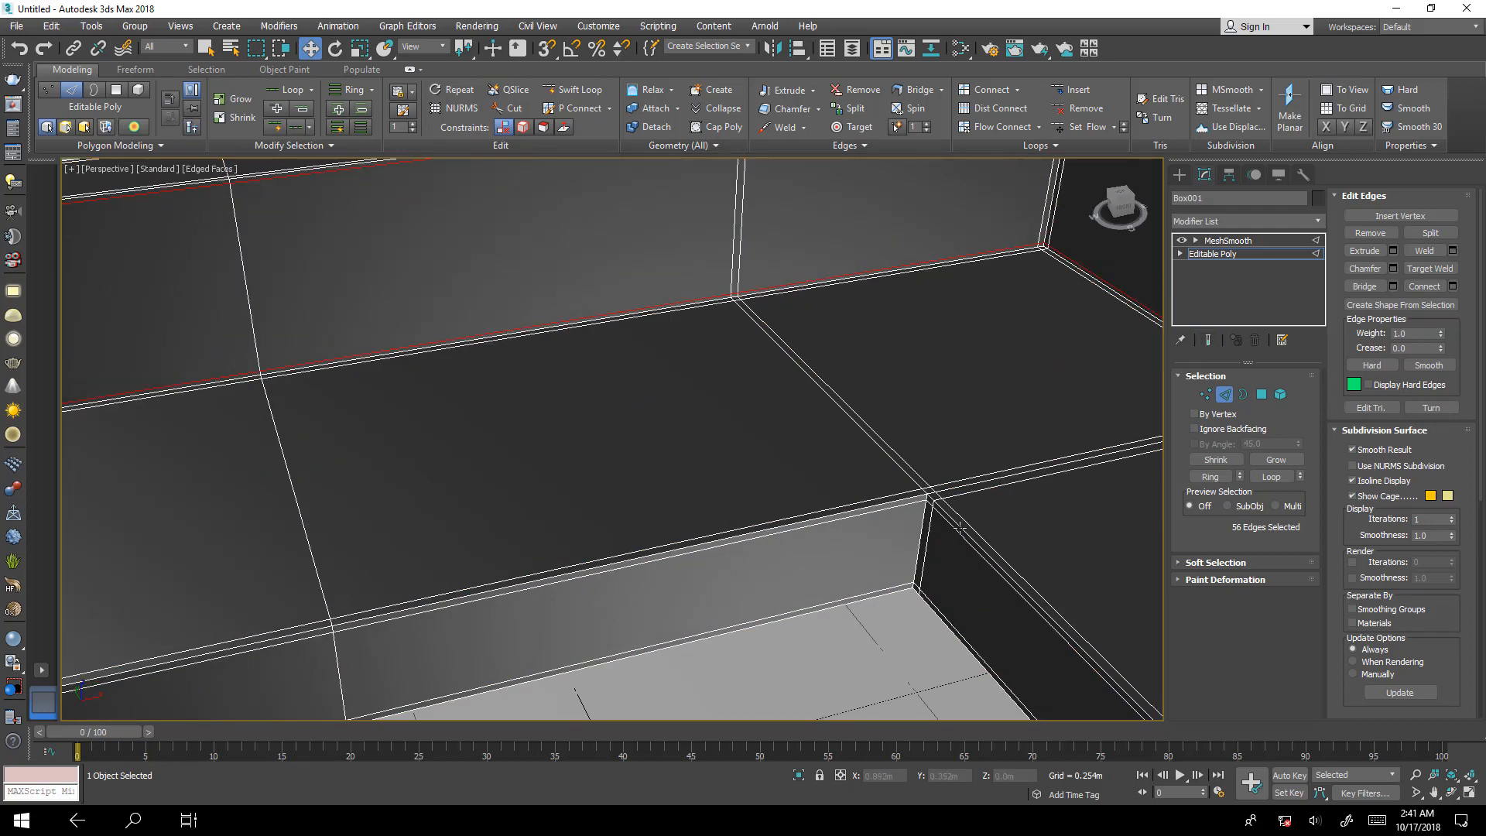
middle_drag(928, 531, 929, 492)
scroll(929, 457, up, 6)
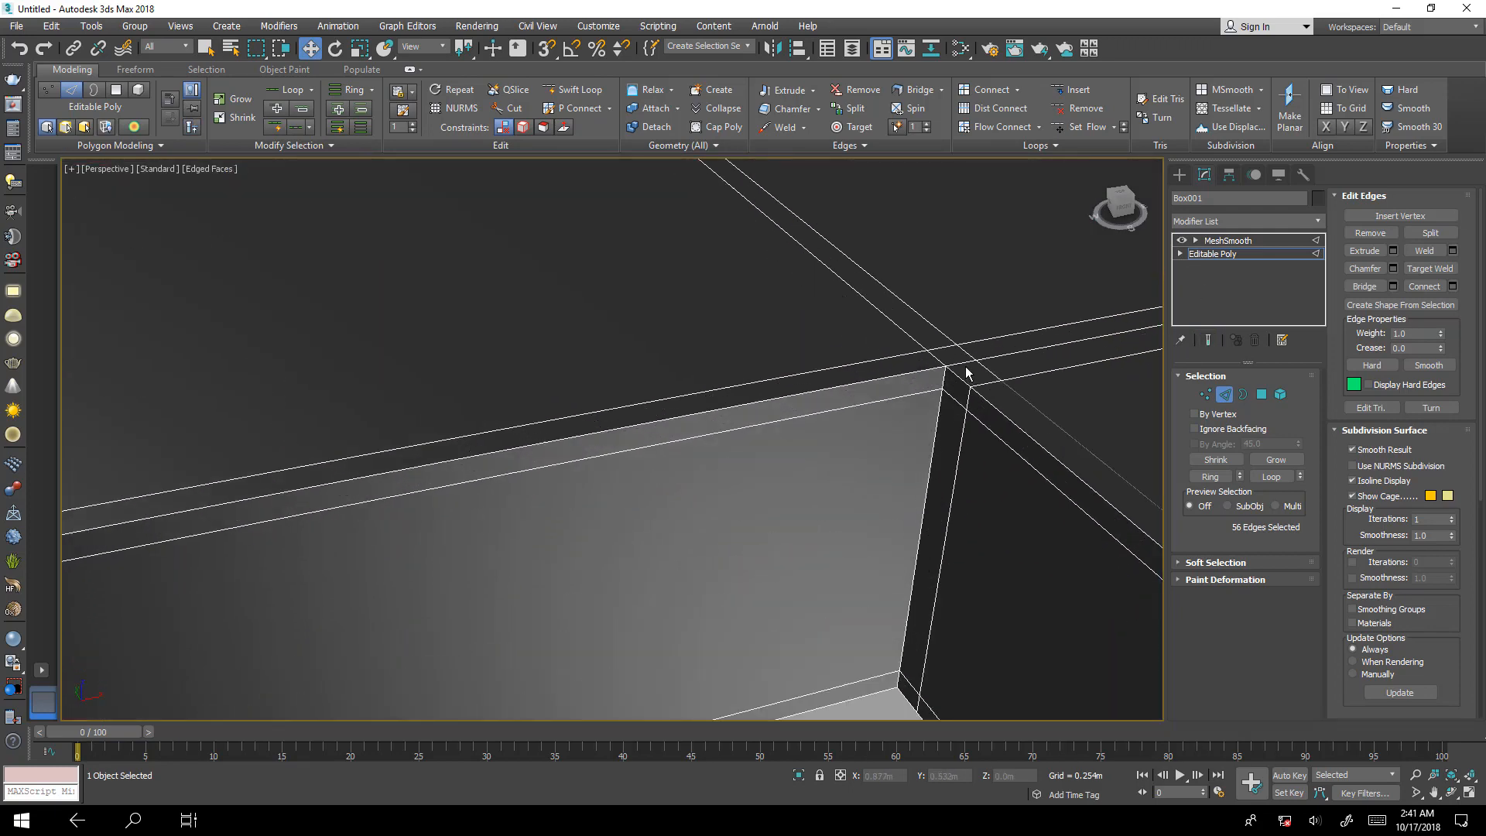
click(855, 405)
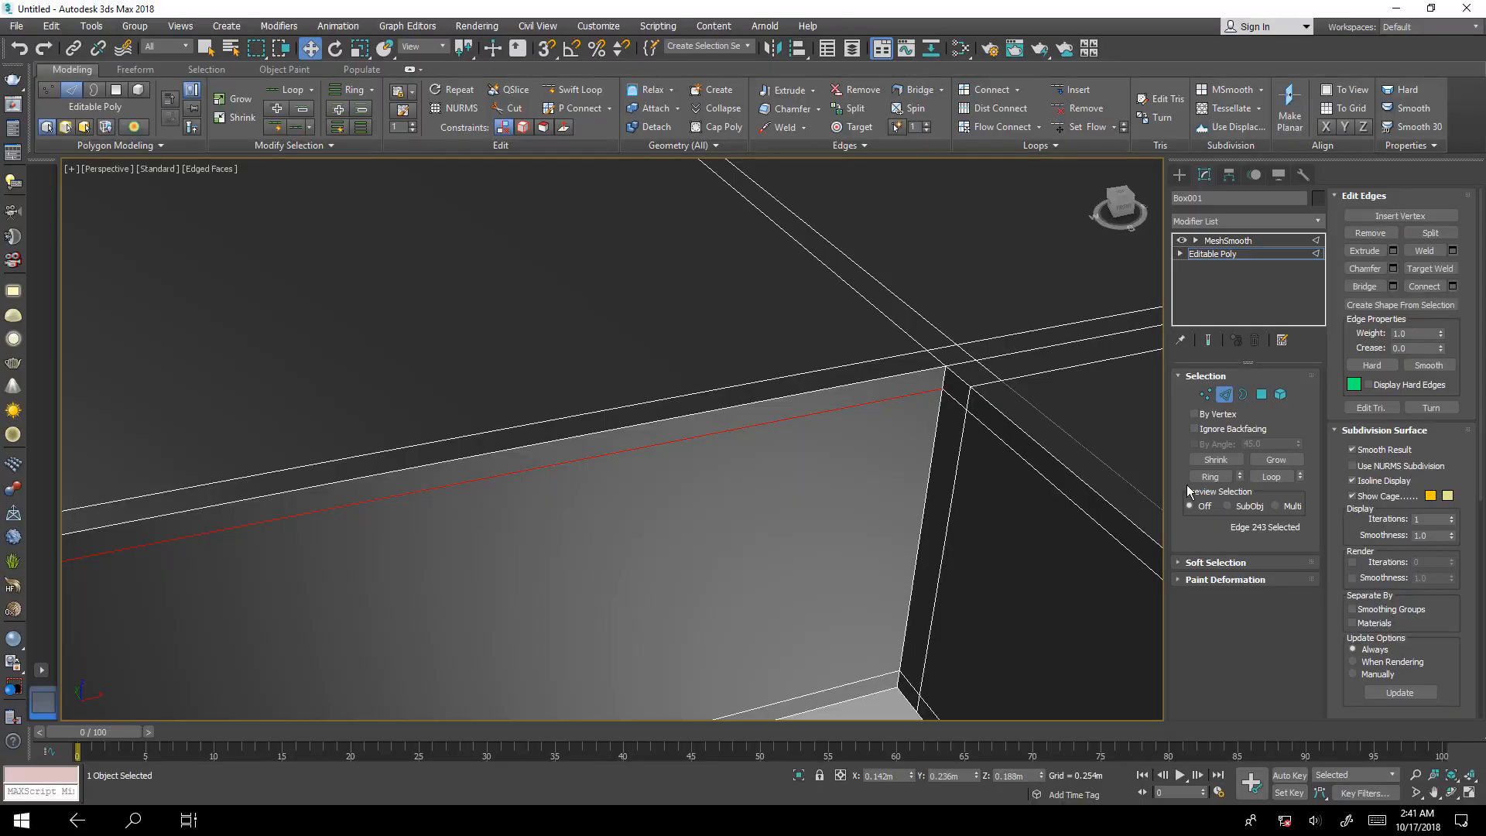
click(1208, 477)
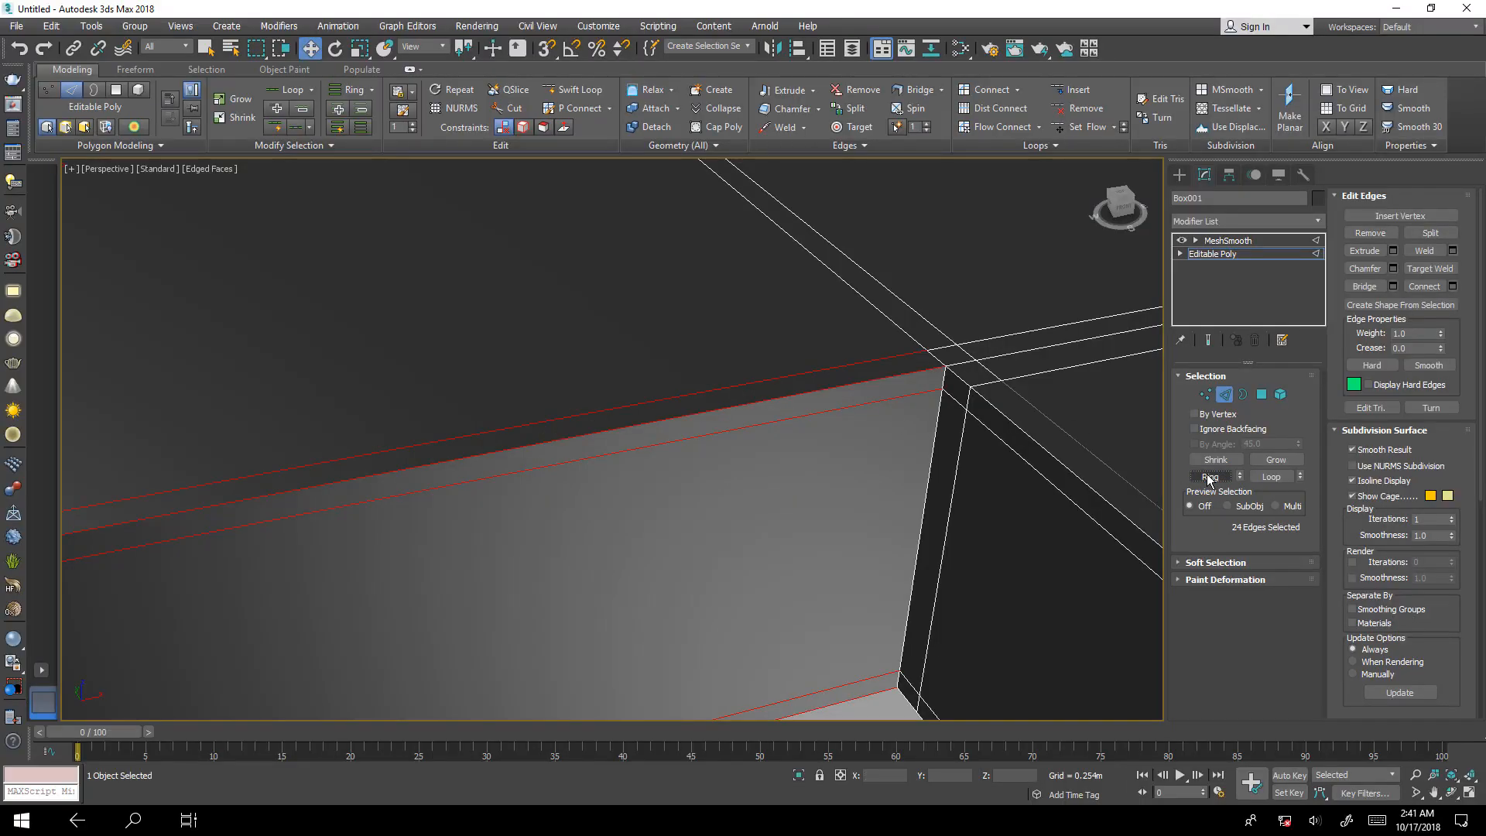
click(1453, 286)
scroll(962, 438, down, 5)
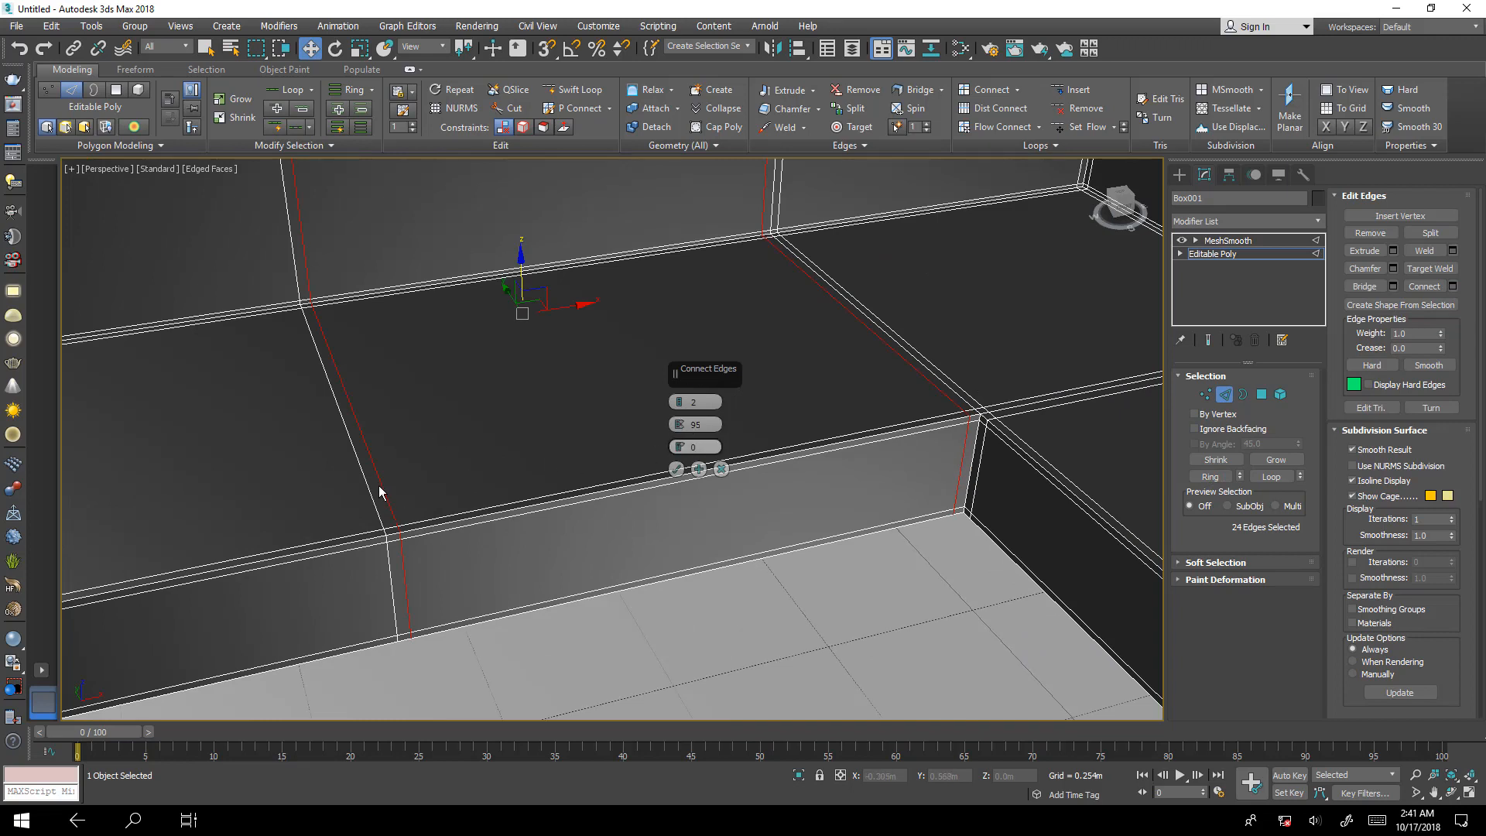
click(676, 469)
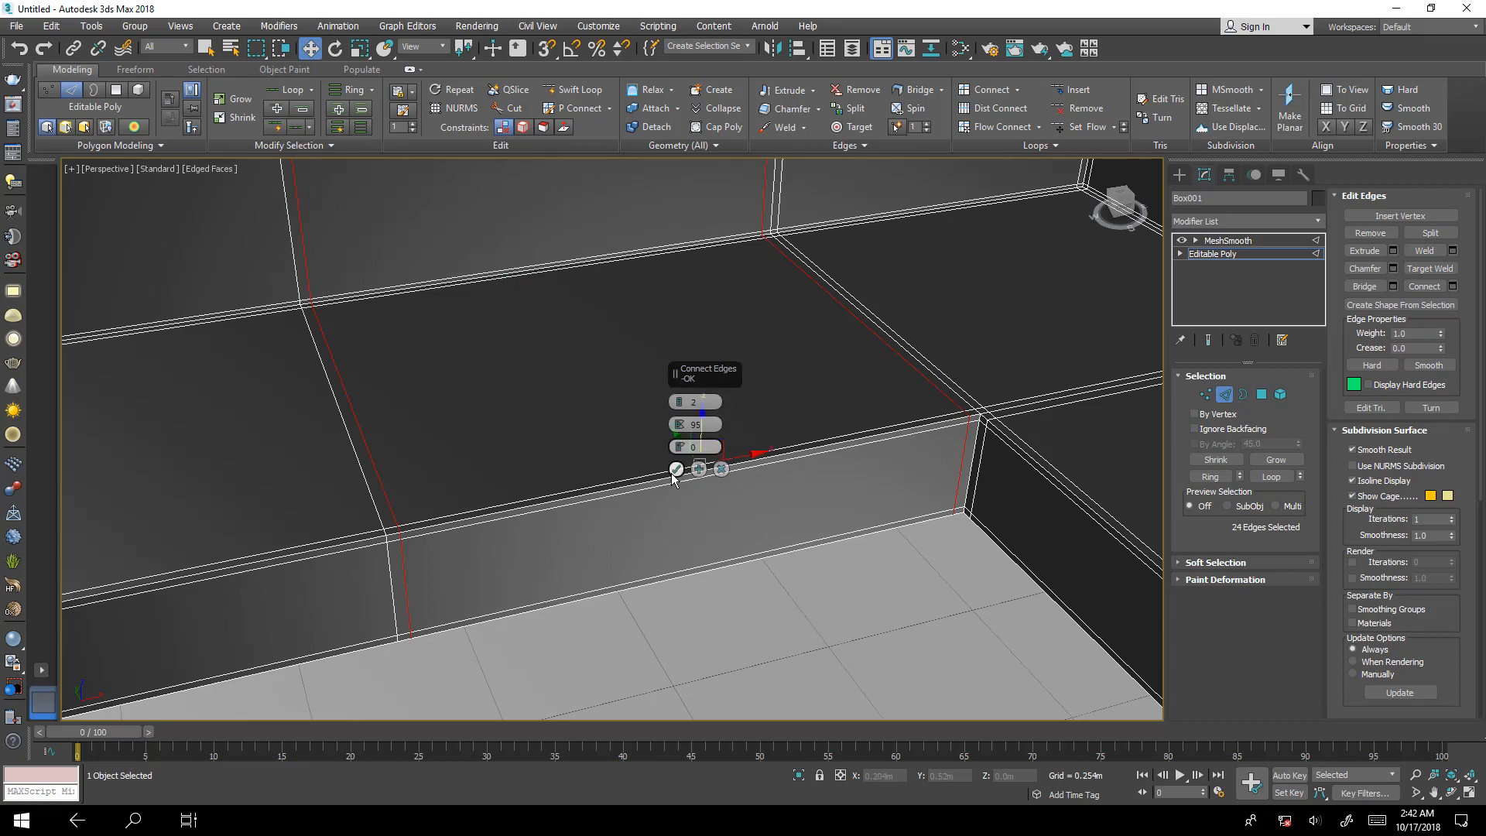
Remove the extra edge loop beside the long seat's middle division, including its vertices, on the inner-corner side.
click(719, 596)
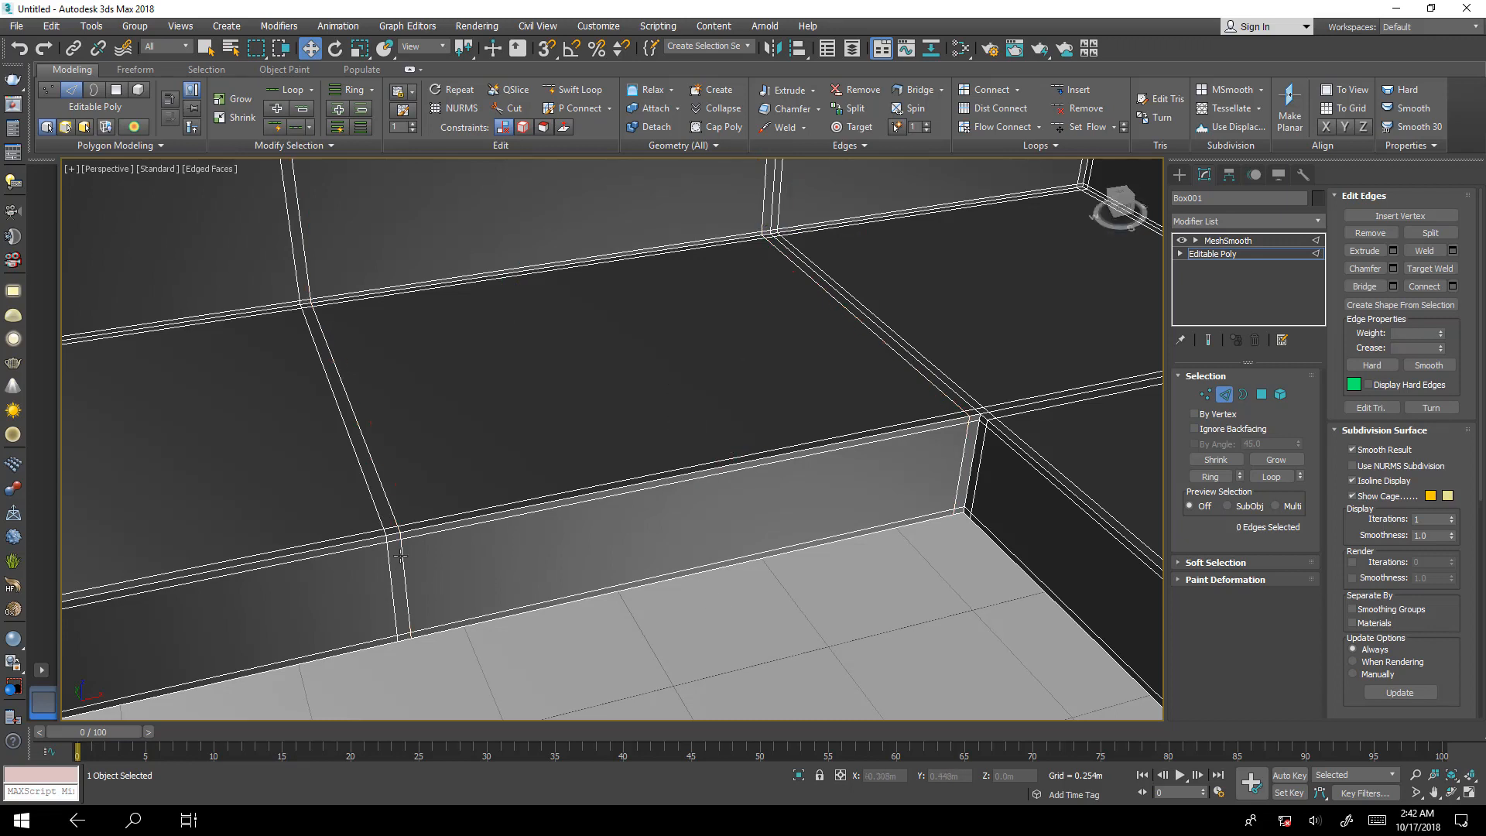
double_click(405, 560)
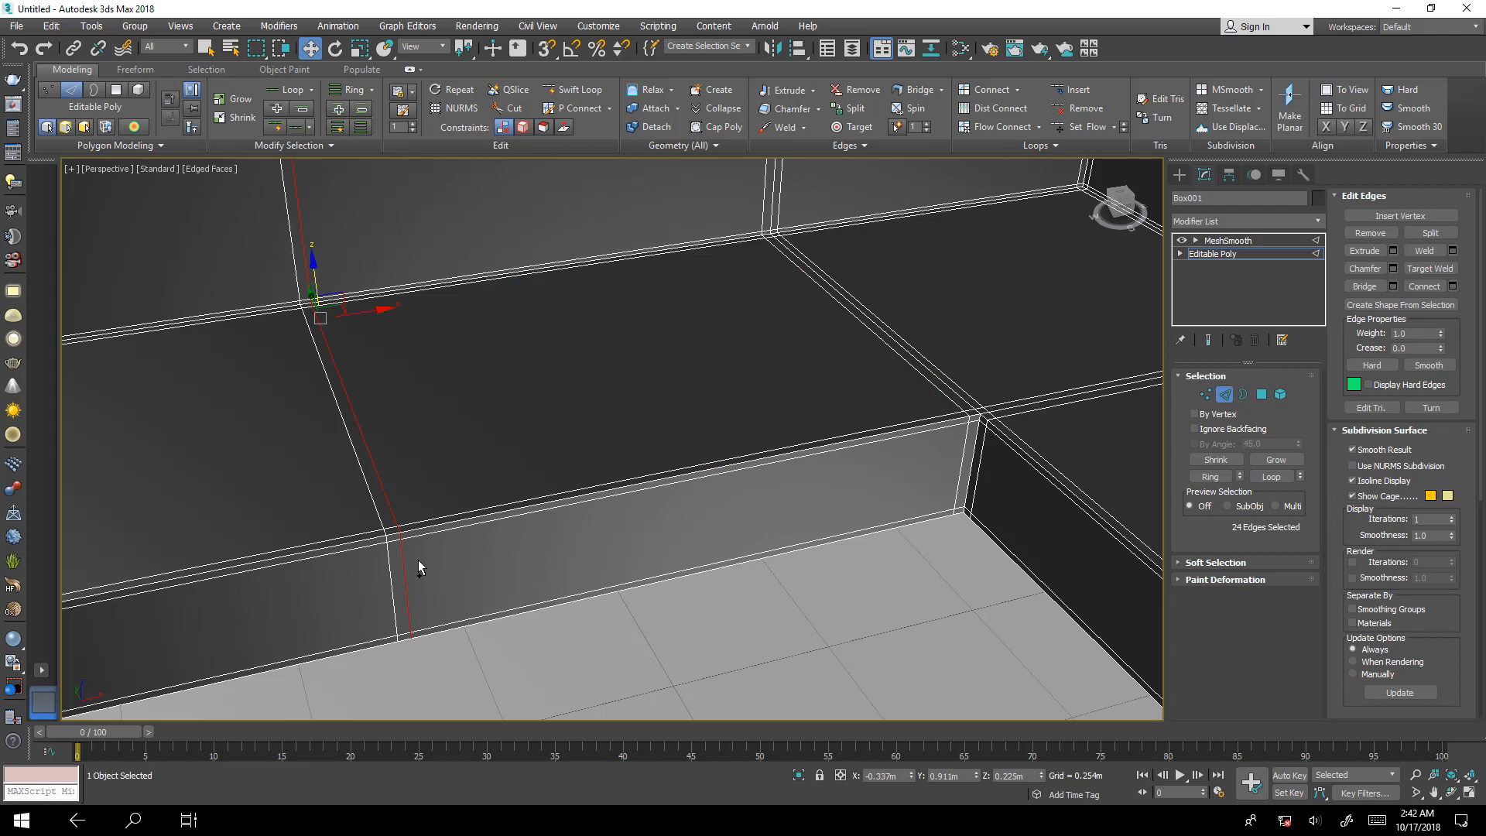
key(ctrl+BackSpace)
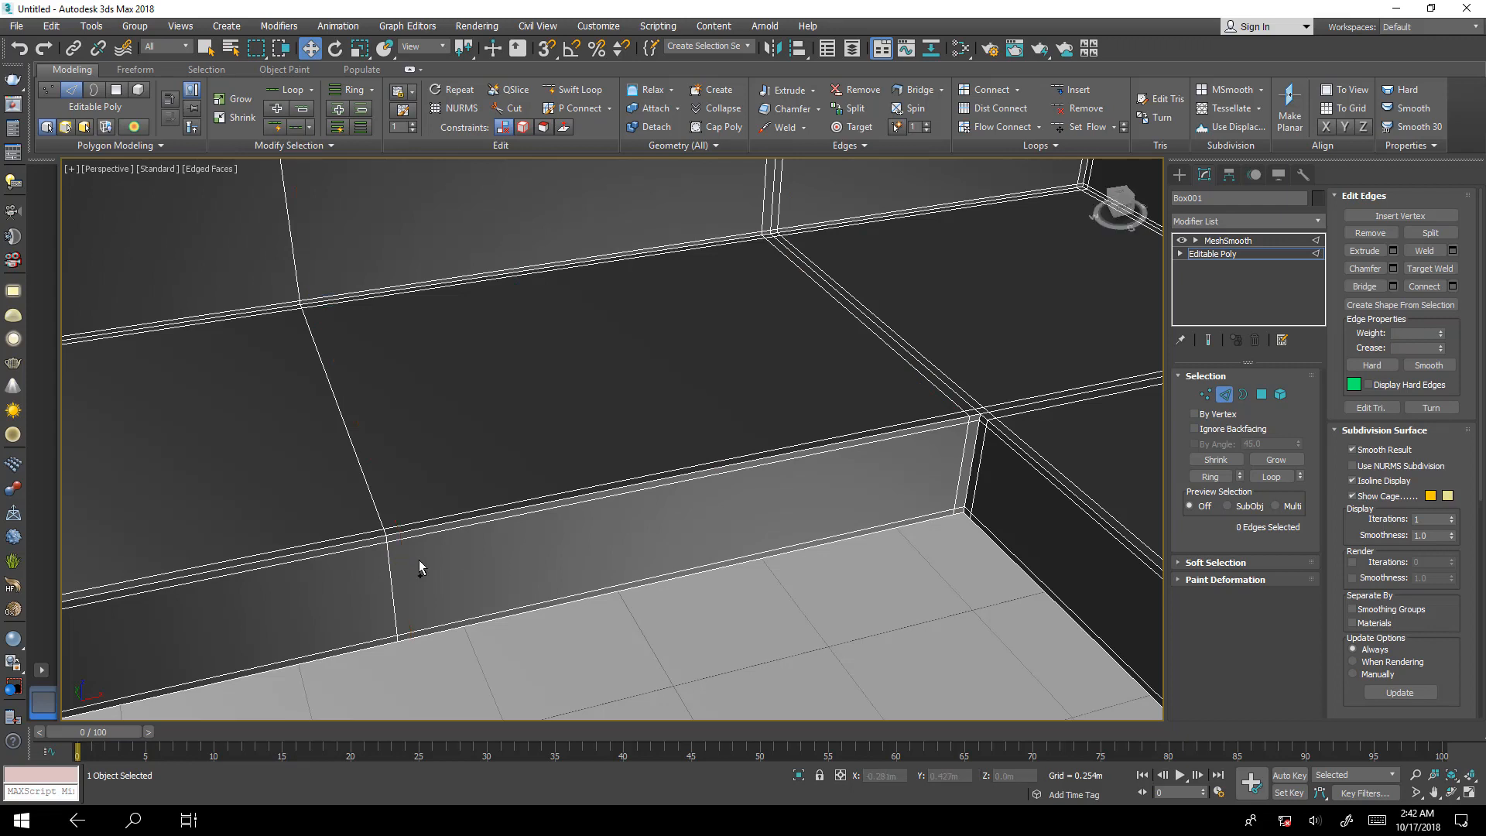
Show the smoothed end result, leave edge editing, and inspect the whole sofa with the floor plane selected instead.
middle_drag(875, 468, 912, 504)
scroll(846, 526, down, 4)
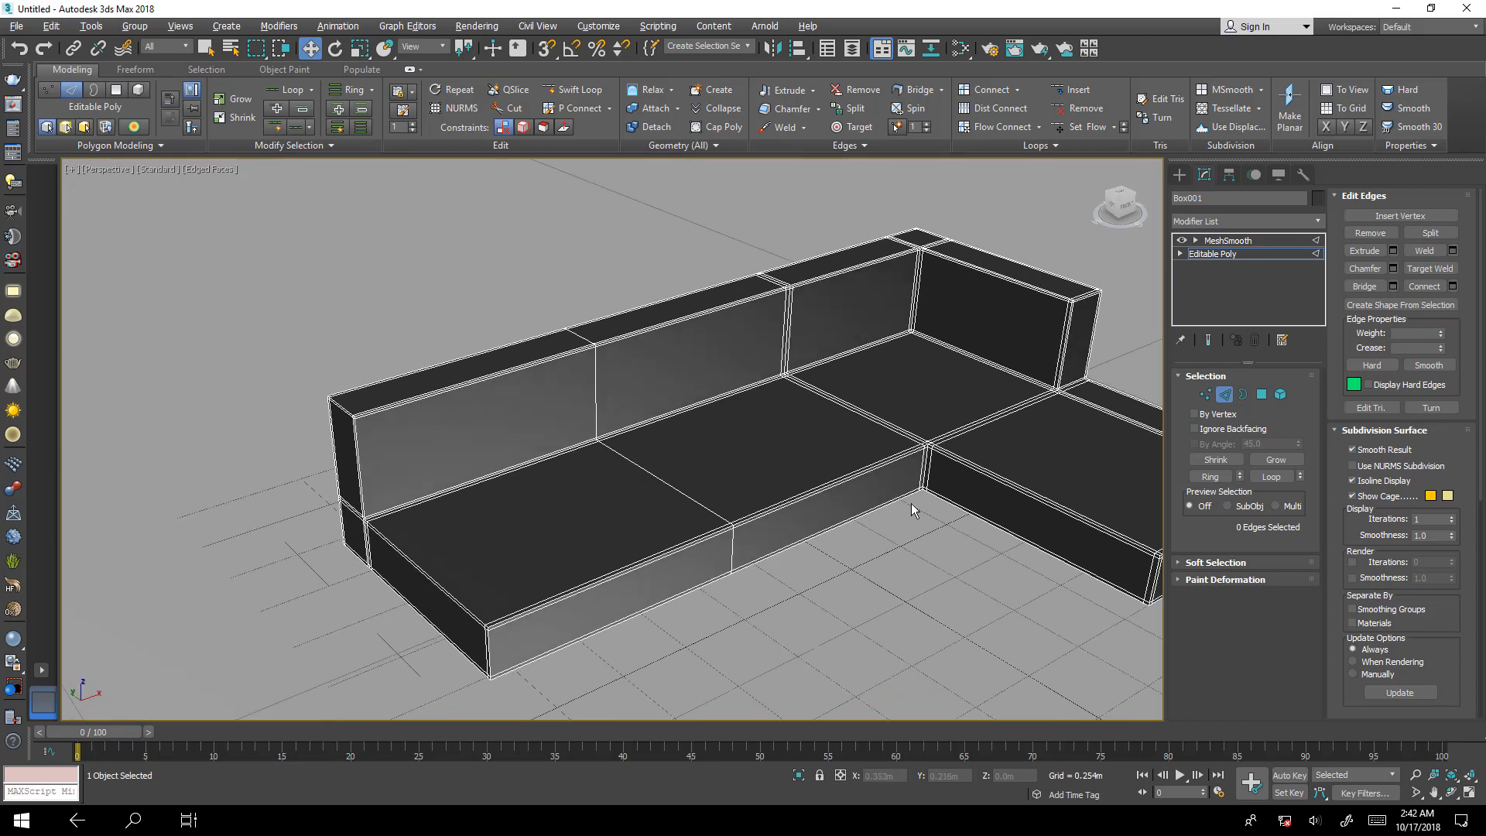
click(1208, 340)
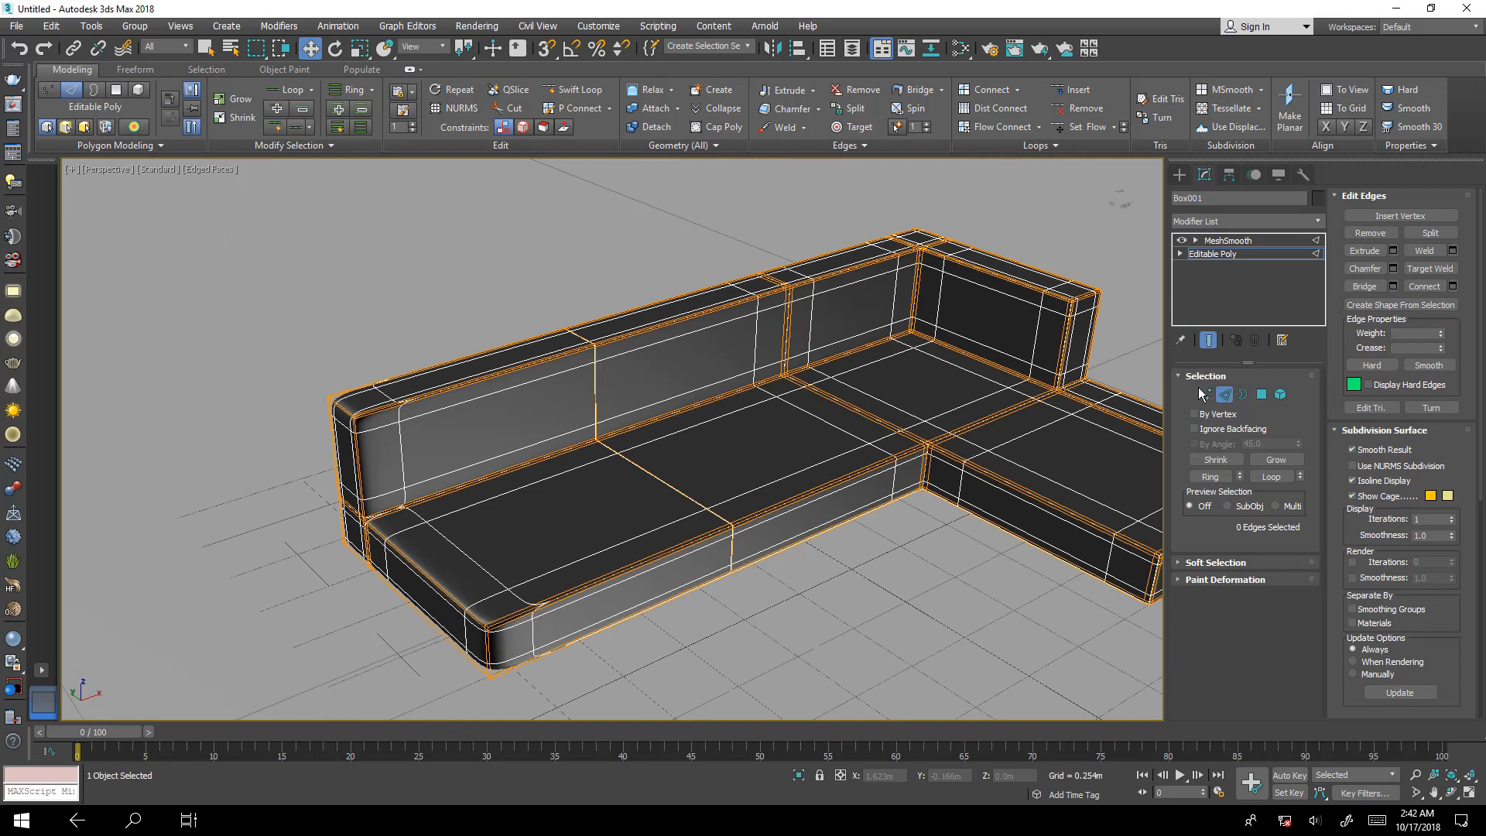
click(1224, 394)
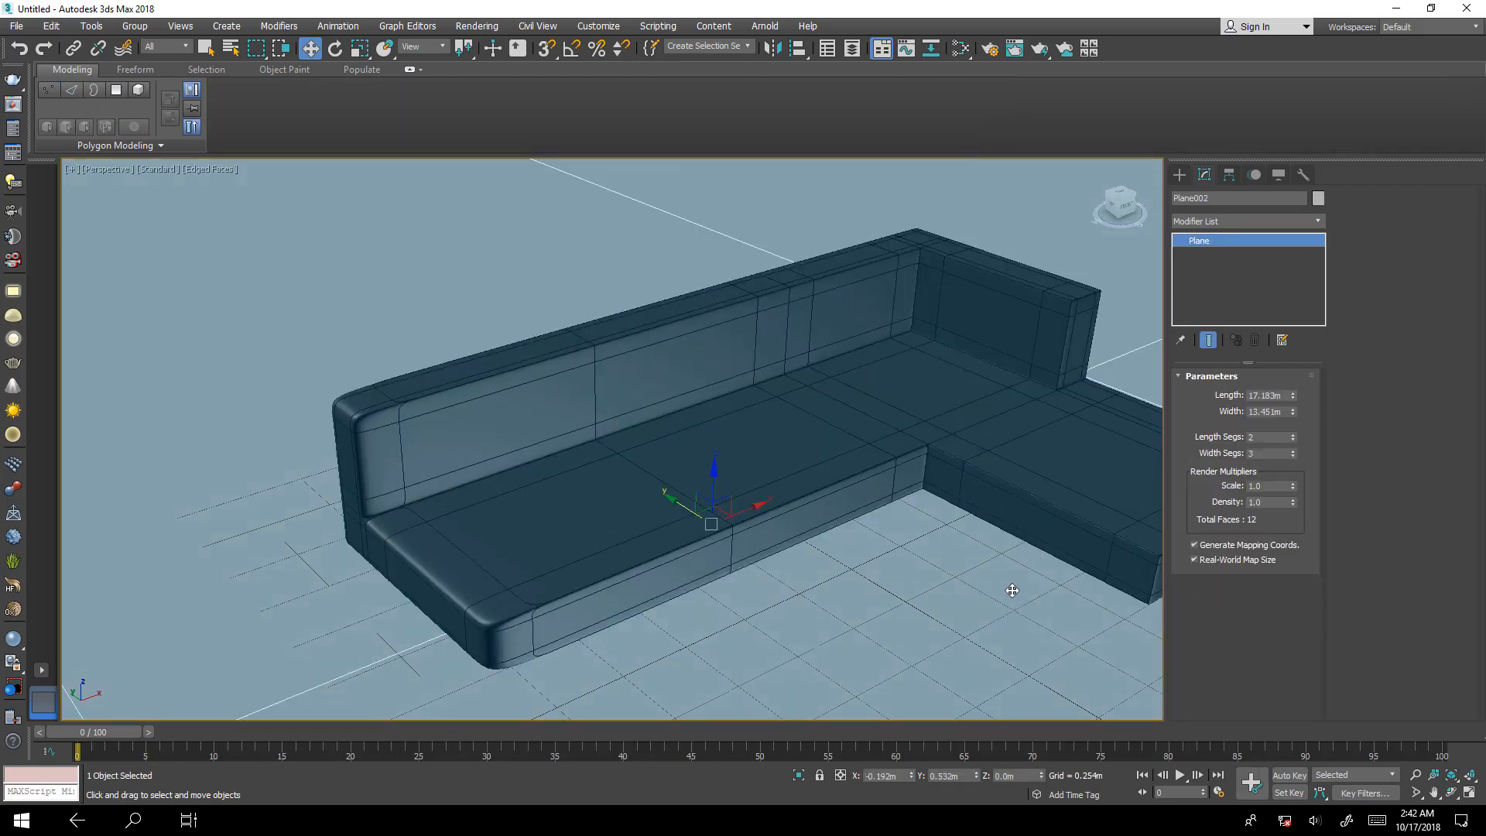
alt+middle_drag(1011, 596, 824, 569)
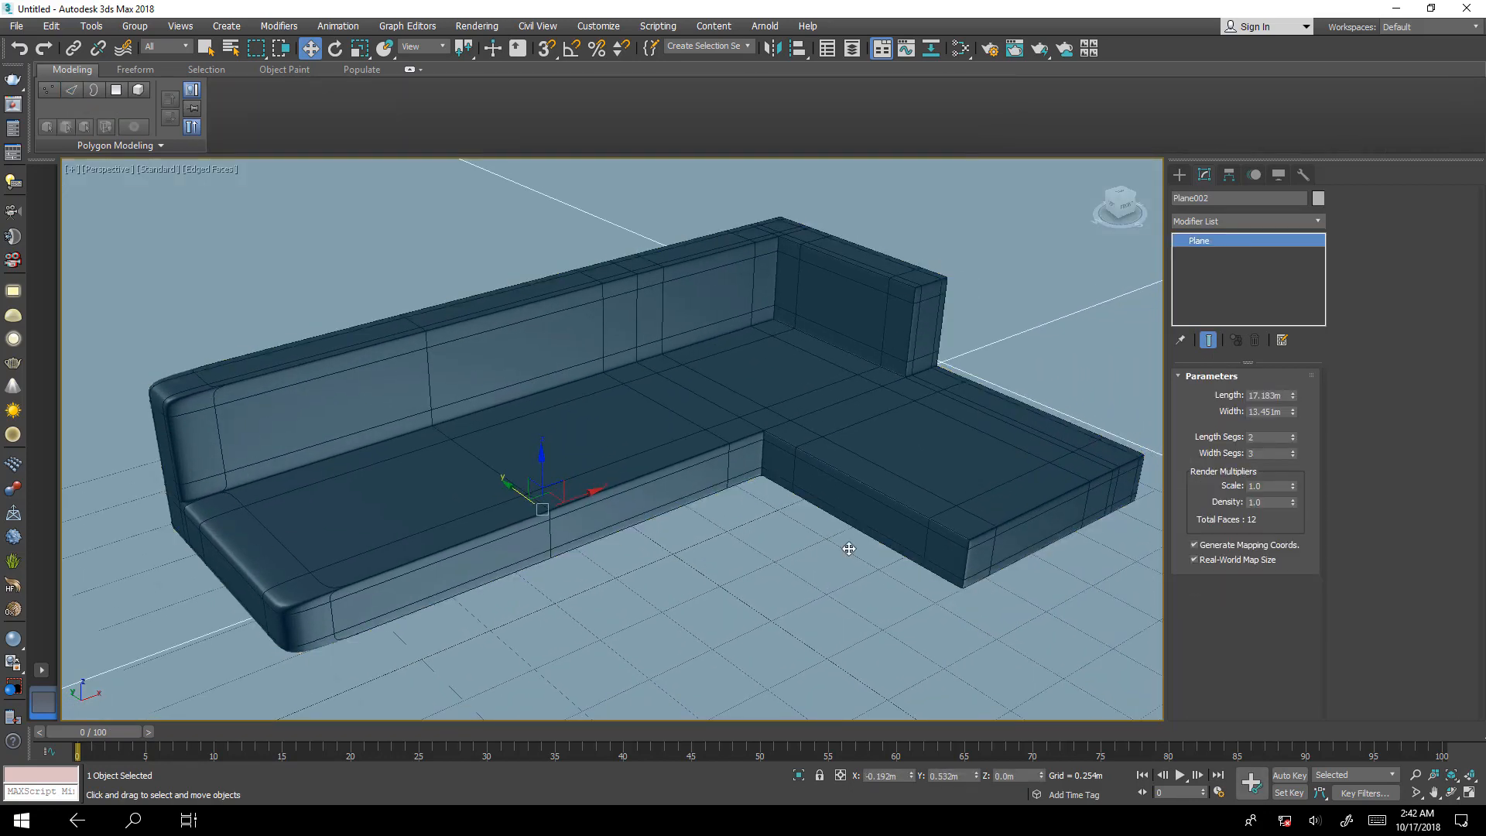
Select the sofa again and return to its unsmoothed Editable Poly cage.
click(1072, 445)
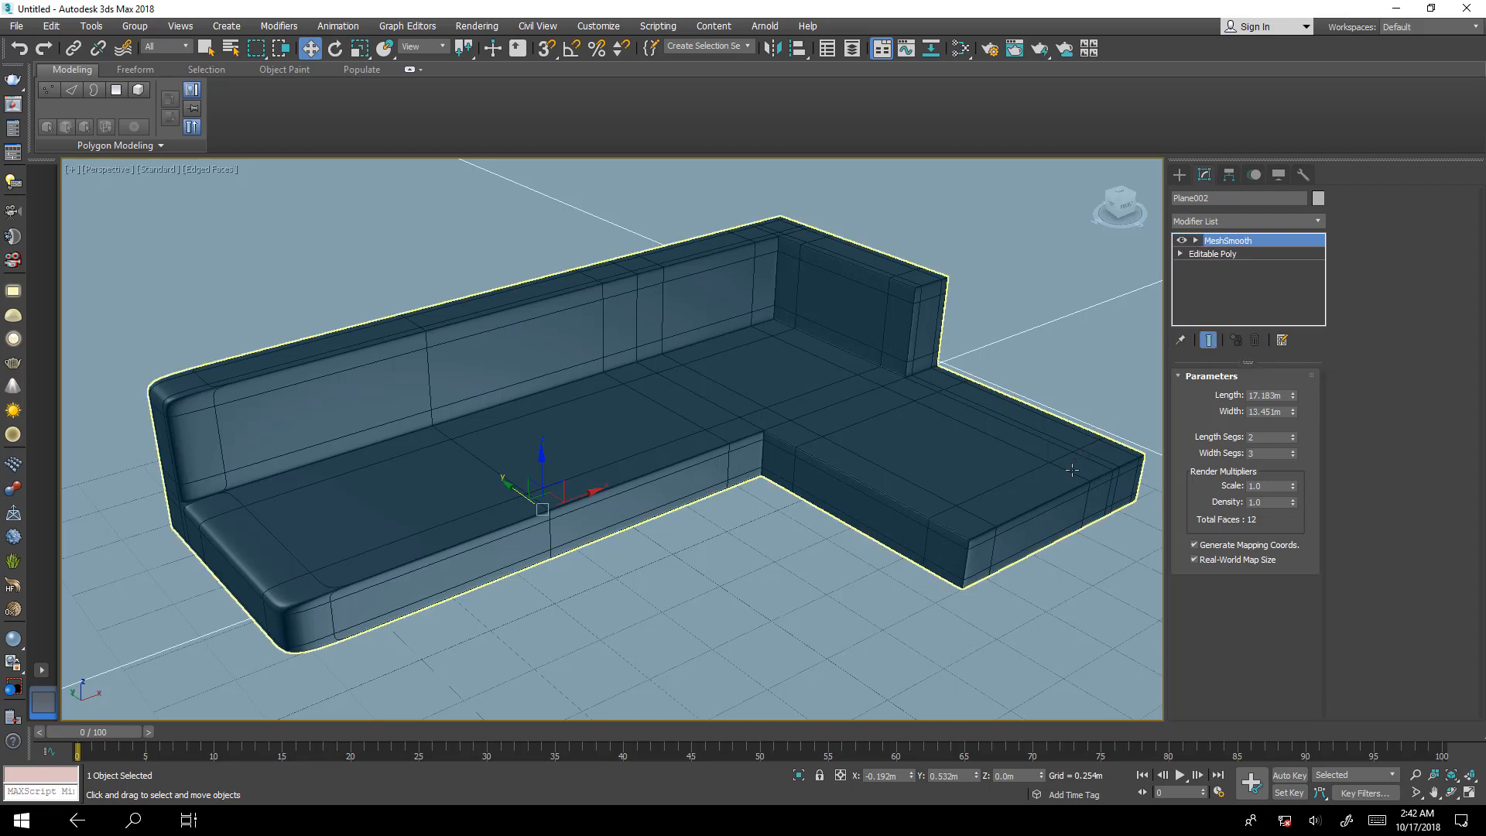
click(1210, 342)
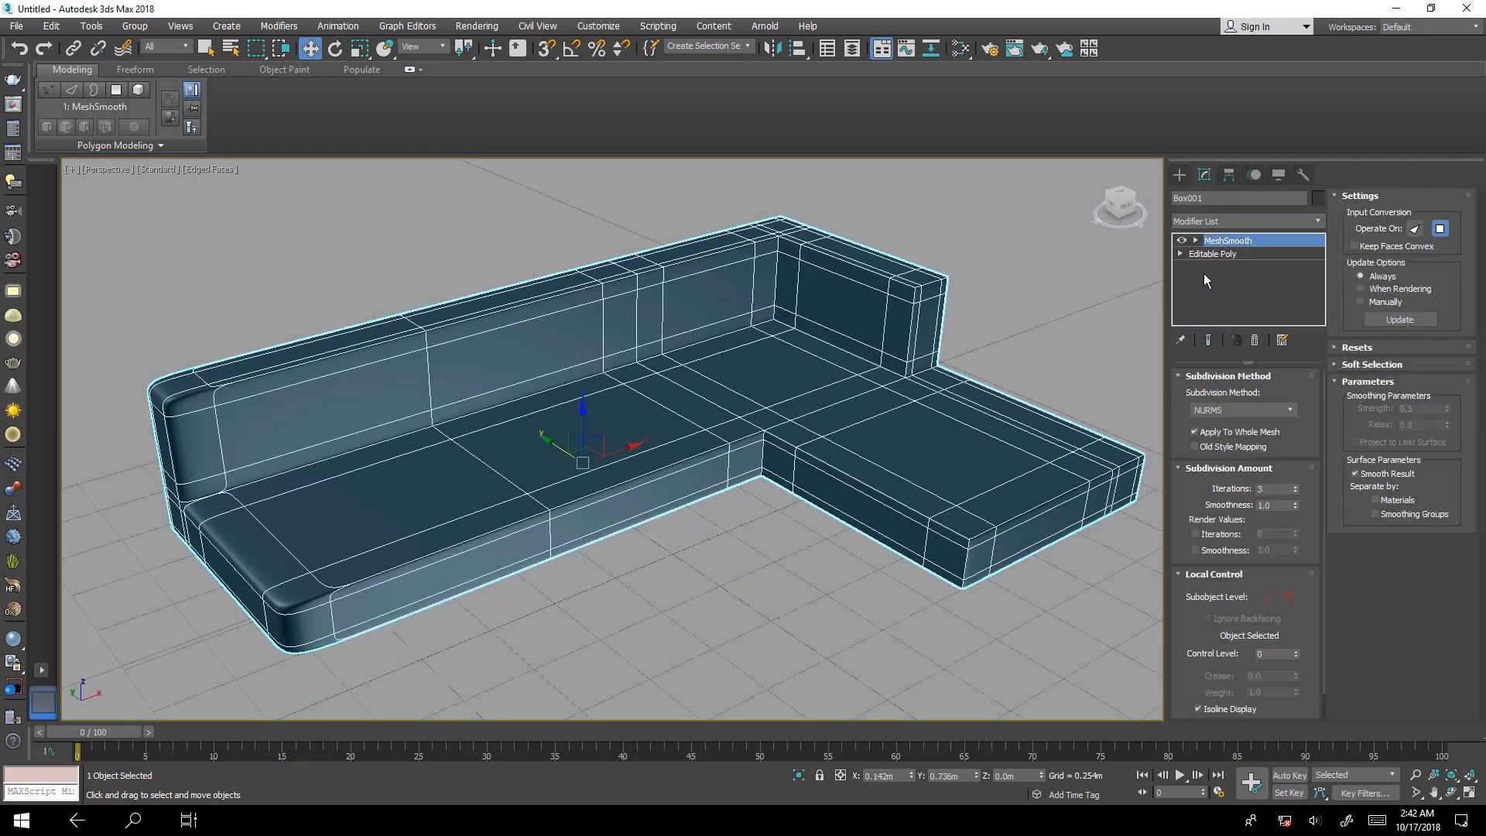
click(1205, 254)
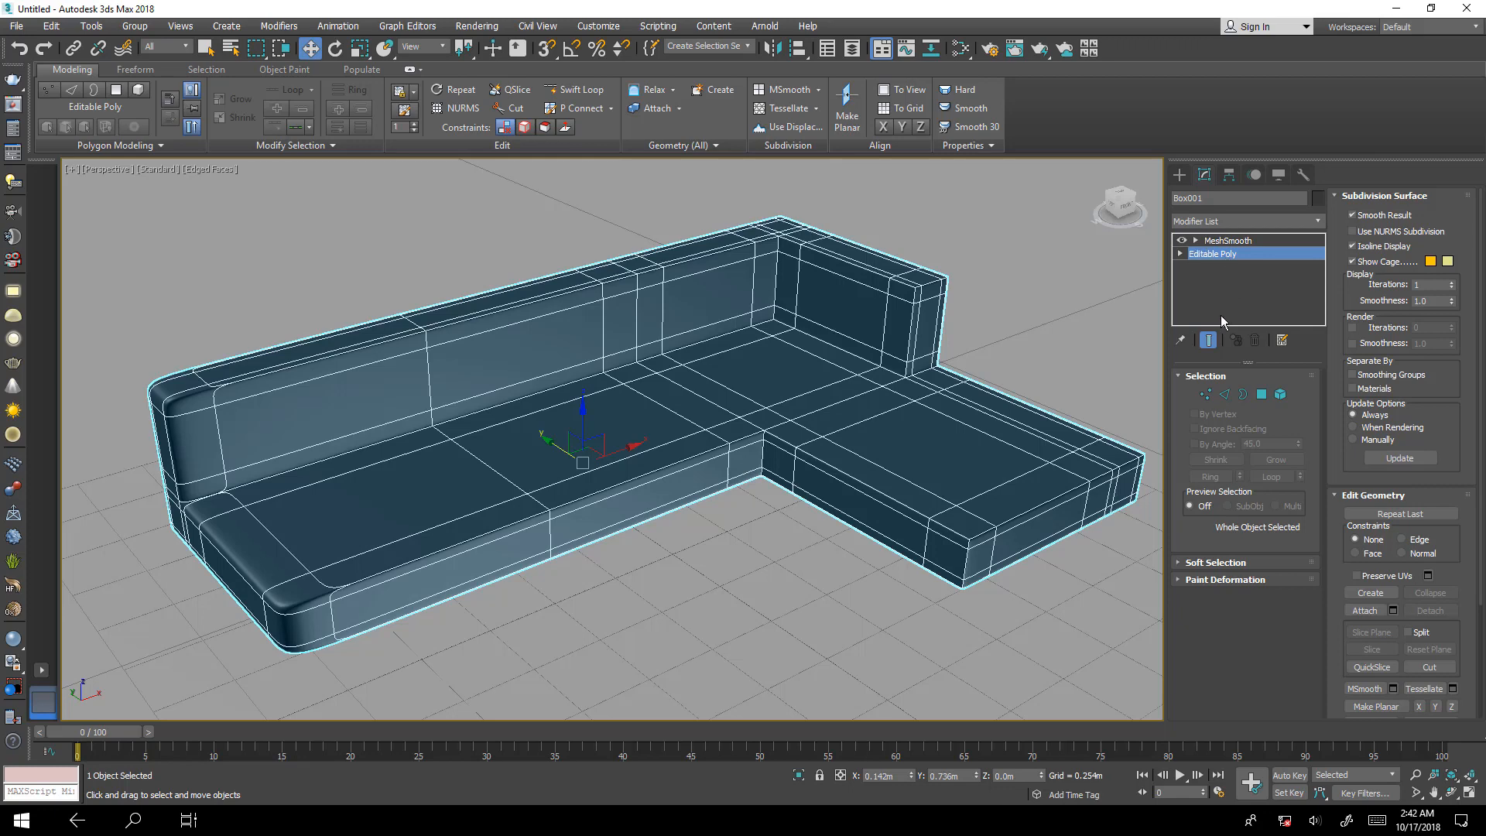
click(1208, 341)
Connect the lengthwise edge ring in the long seat's open-end section with 2 segments, pinch 95, slide 0, and remove the new loop beside the middle division.
middle_drag(588, 601, 773, 564)
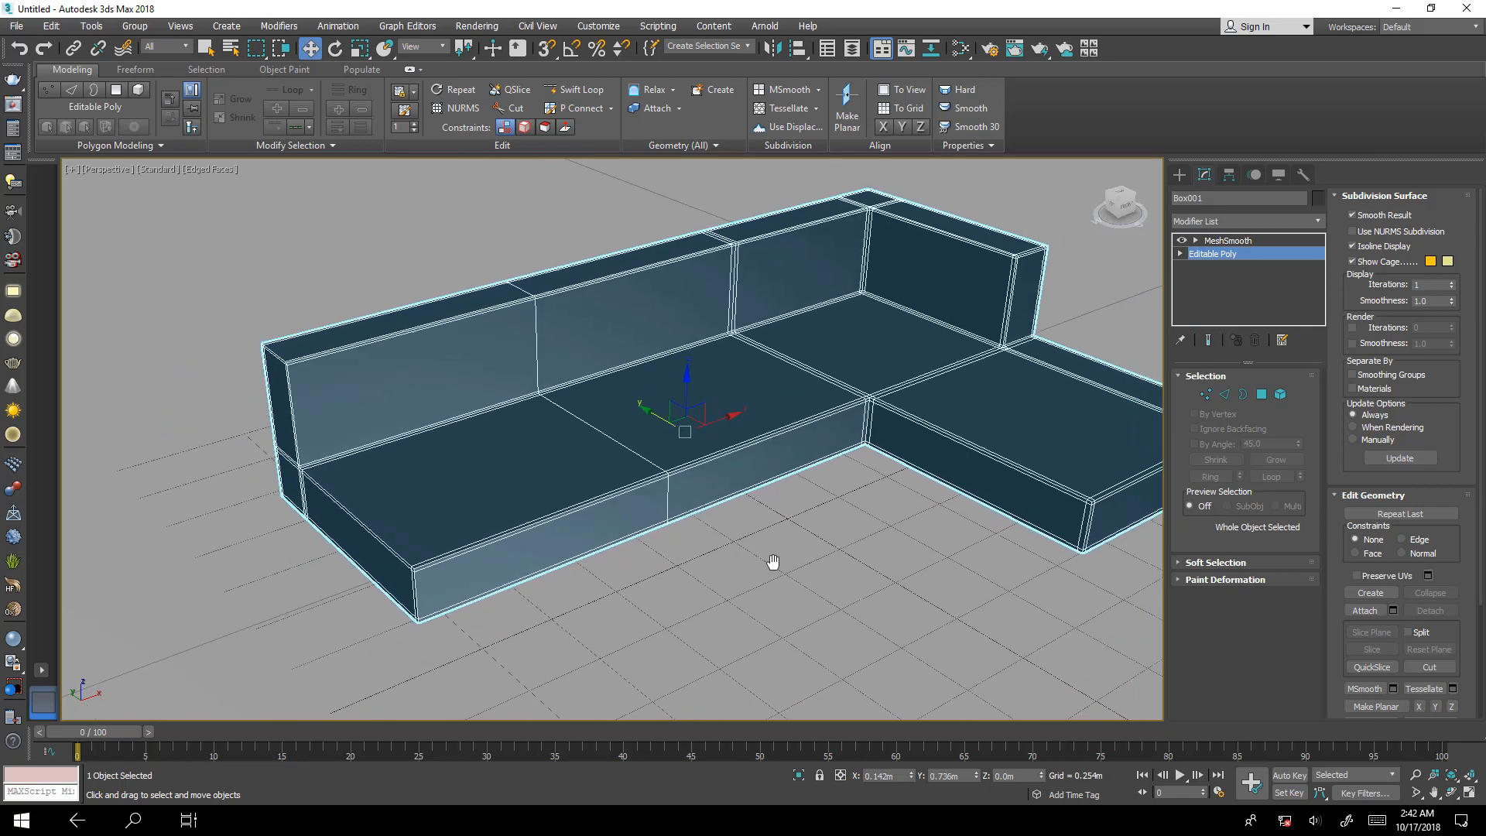
alt+middle_drag(532, 574, 447, 489)
scroll(441, 480, up, 3)
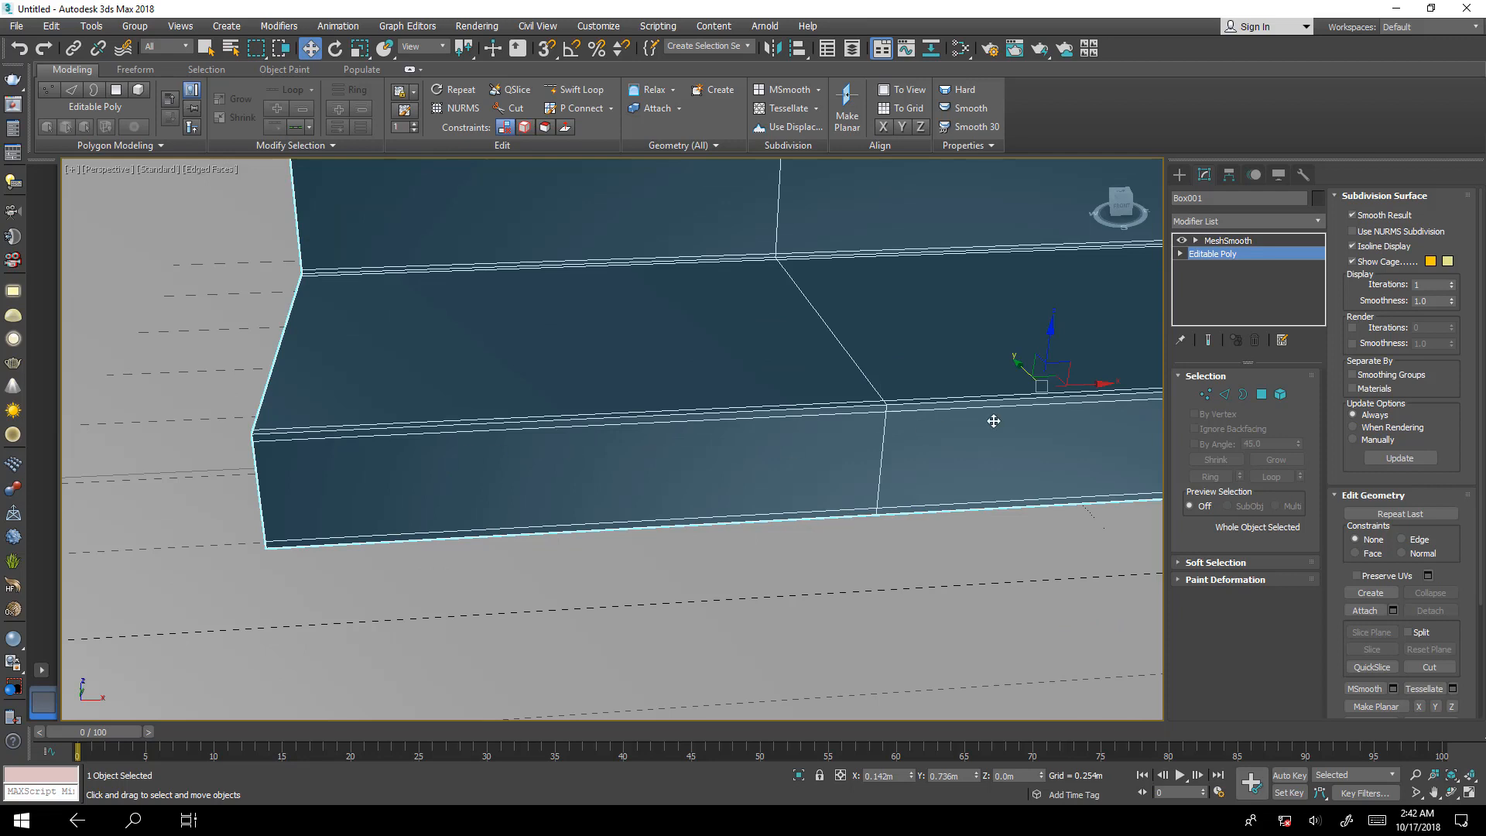
click(1223, 394)
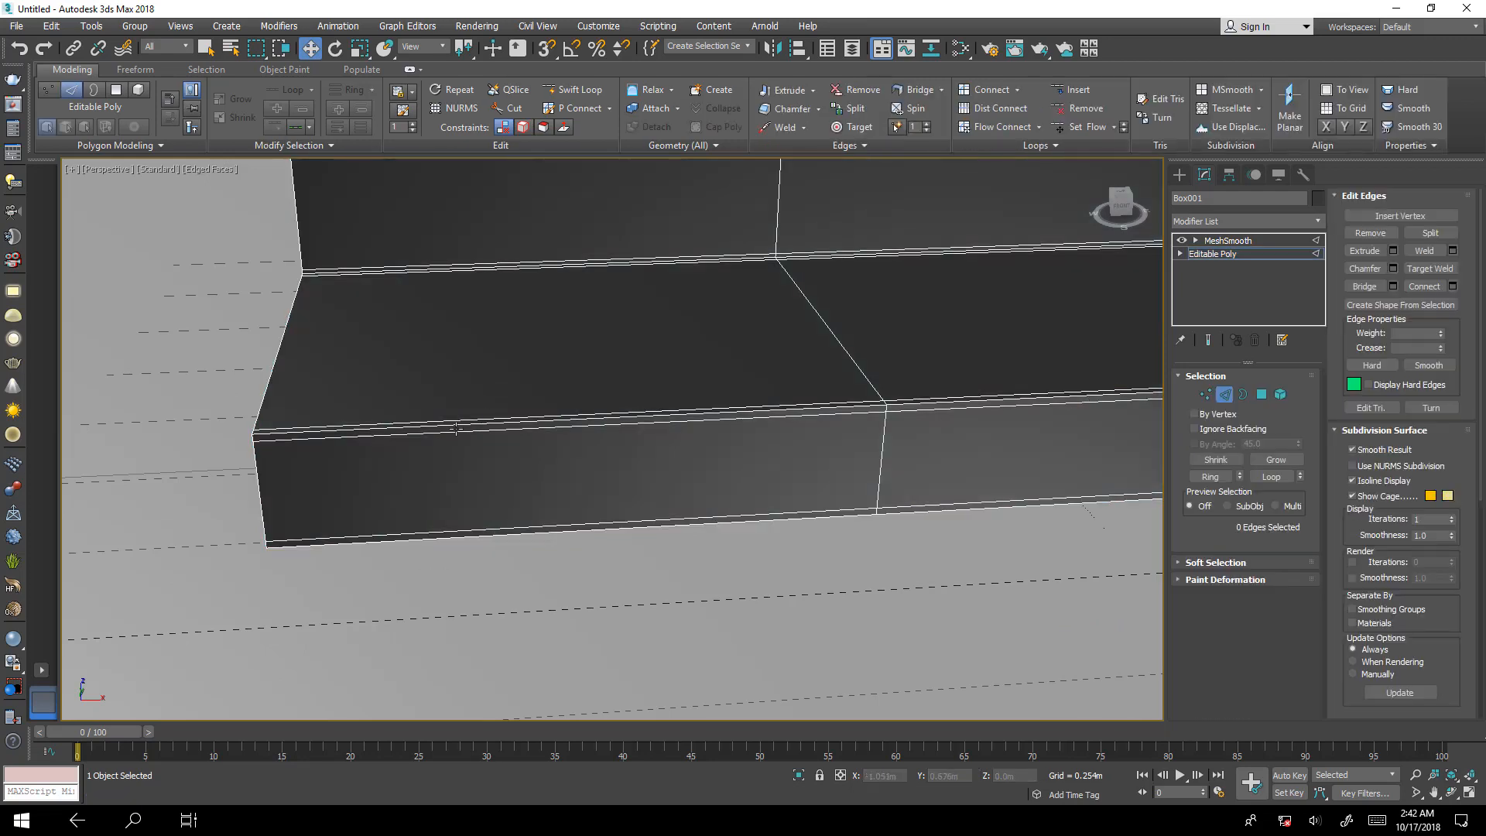
click(457, 430)
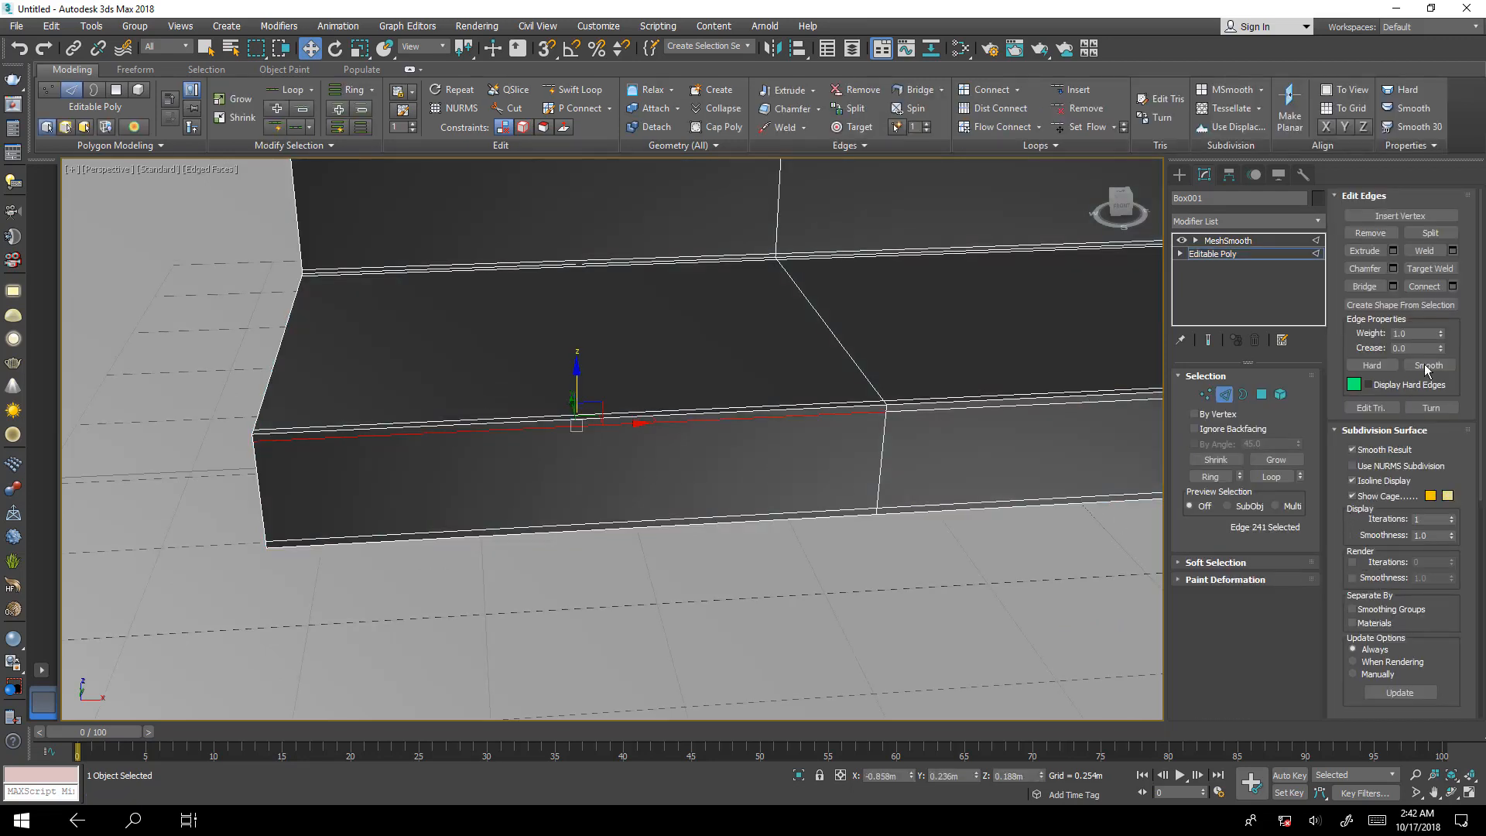
click(1209, 476)
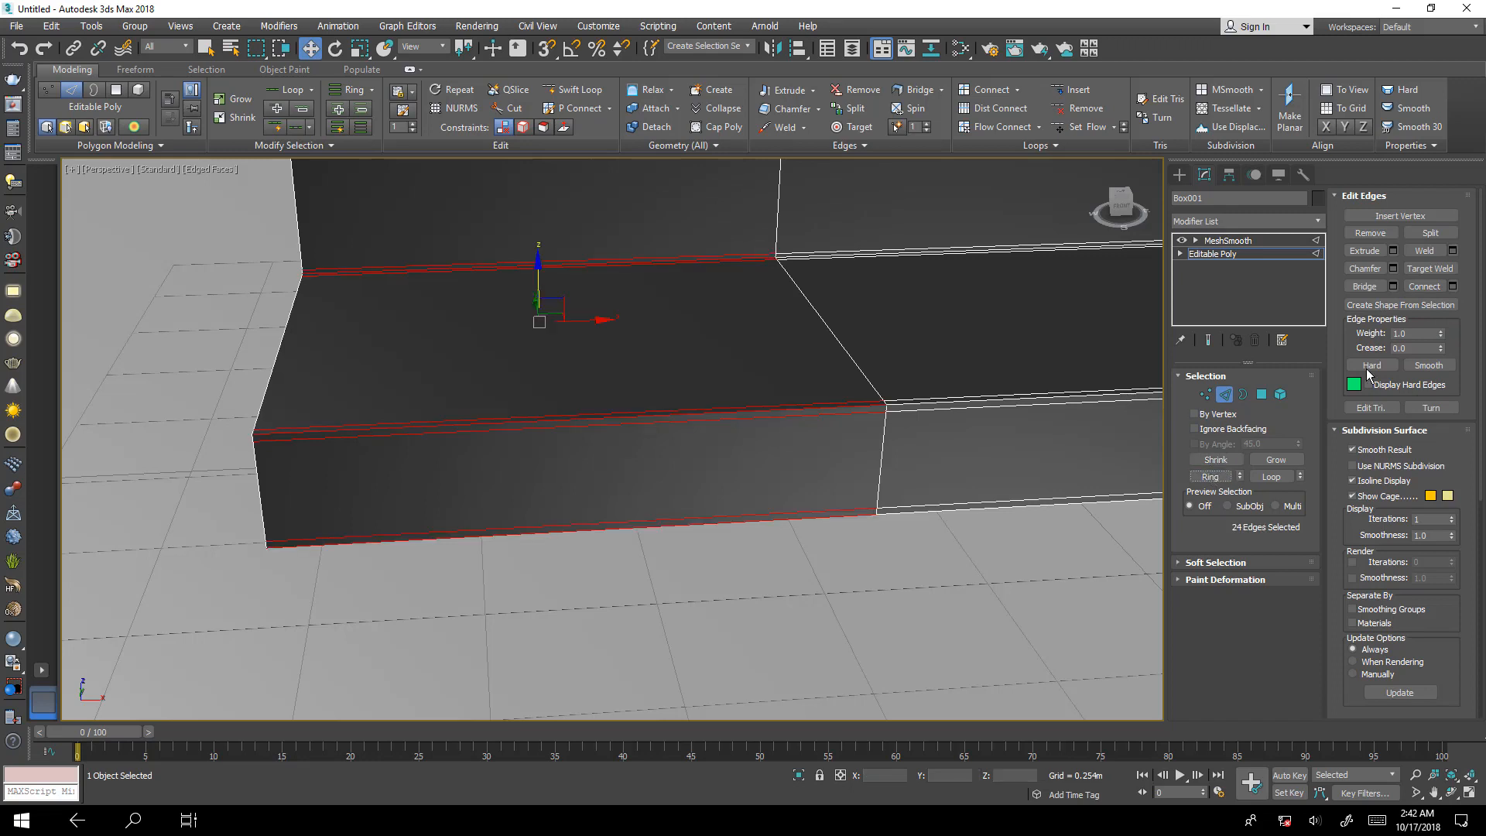
click(1453, 286)
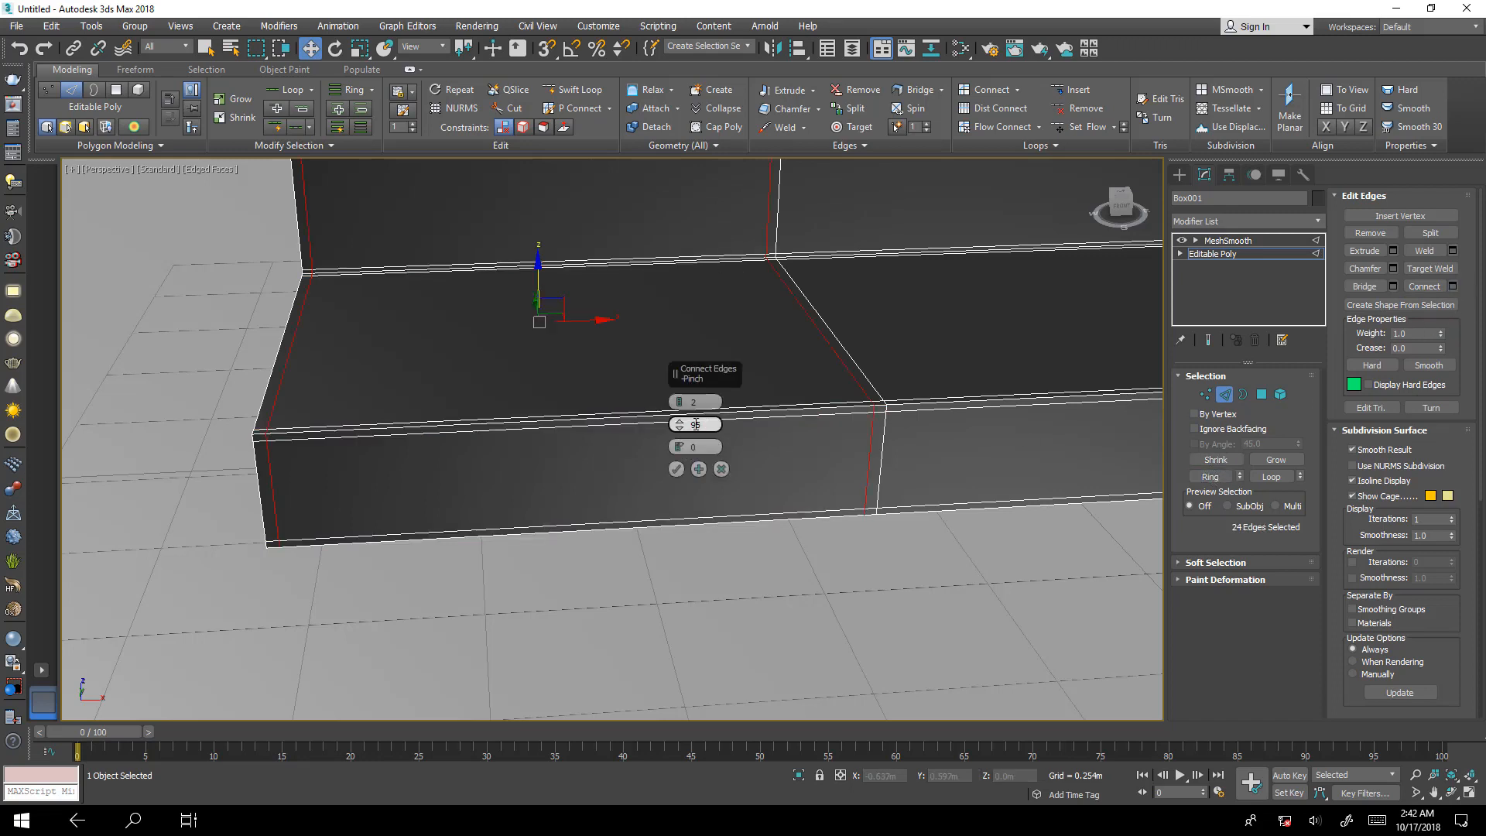
click(674, 469)
double_click(869, 452)
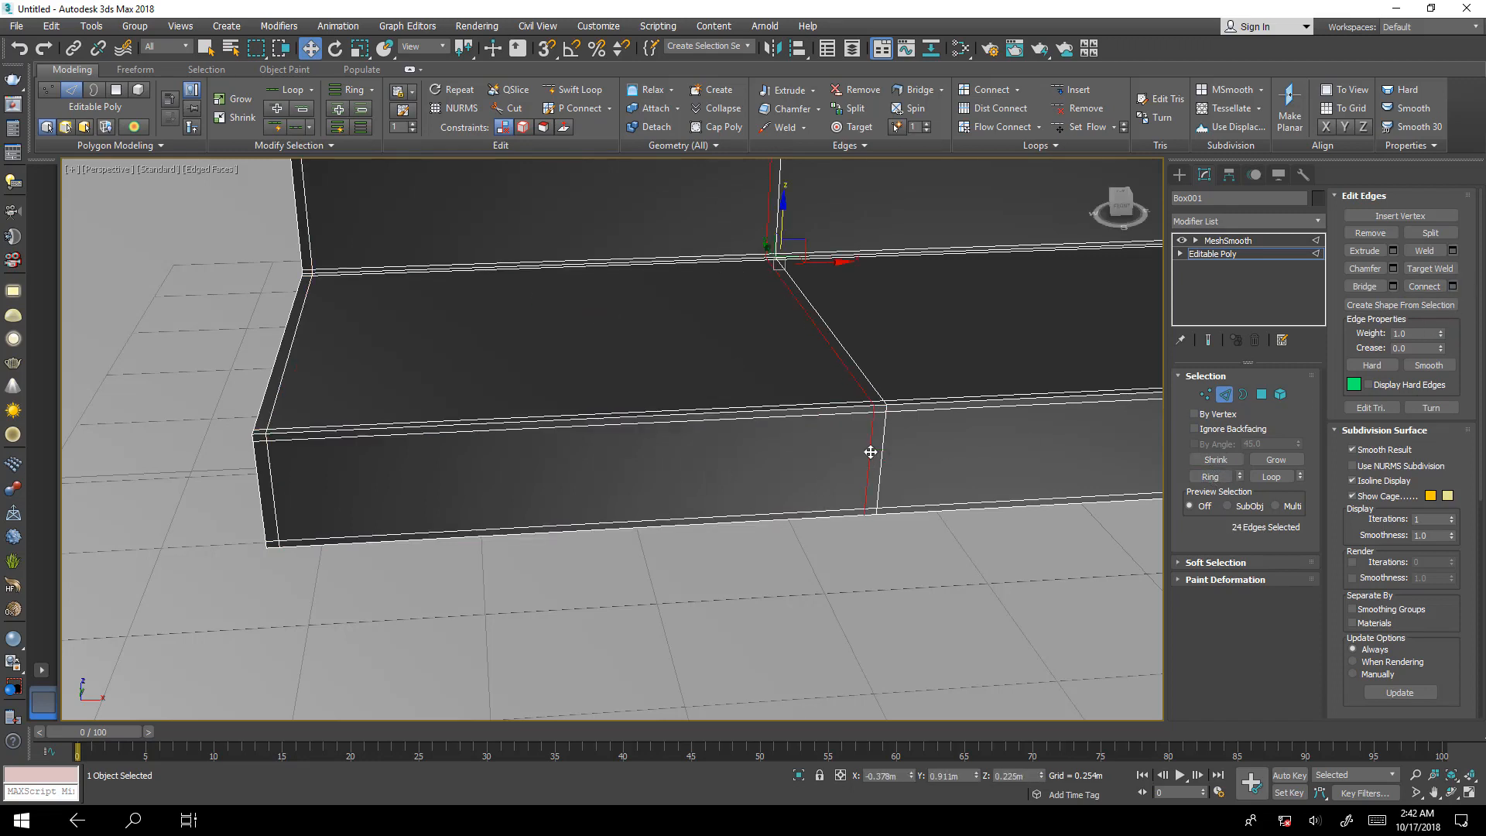
key(ctrl+d)
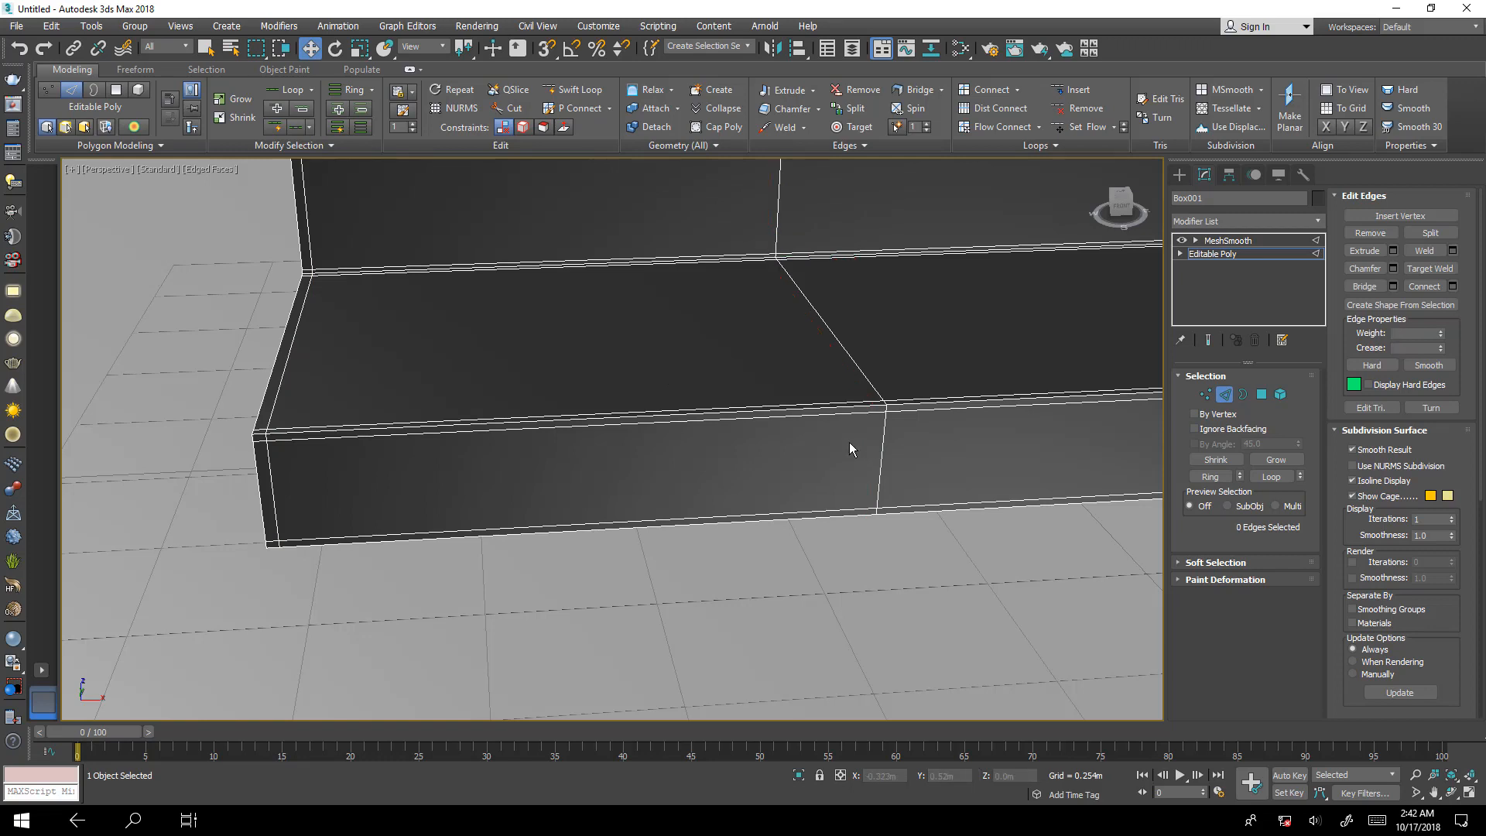
Inspect the sofa in smoothed and unsmoothed form, and leave edge editing by selecting the floor plane to view the whole shape.
scroll(769, 550, down, 6)
alt+middle_drag(784, 542, 773, 449)
click(1208, 340)
middle_drag(852, 517, 753, 524)
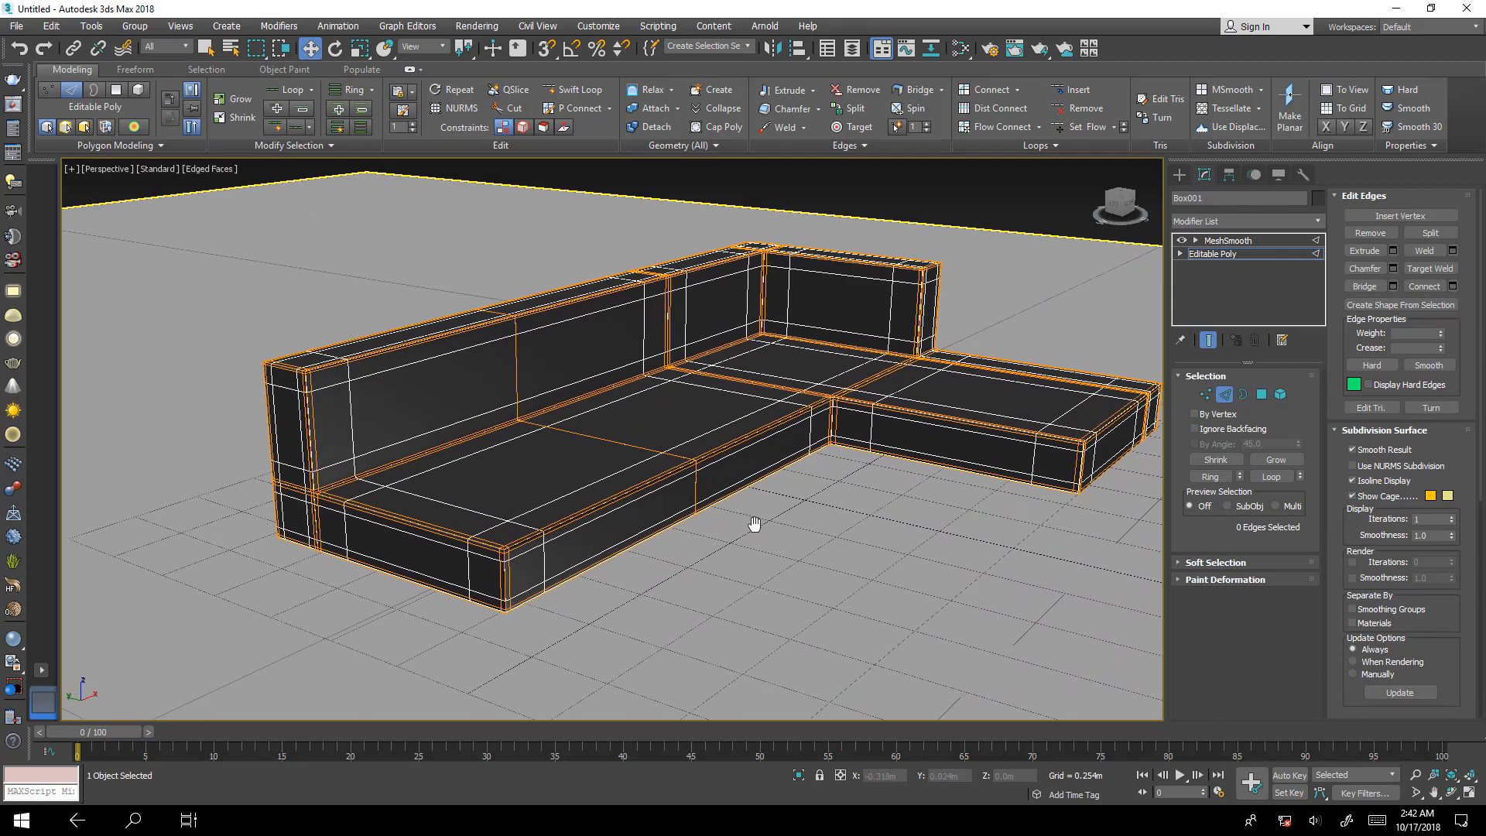
click(1209, 339)
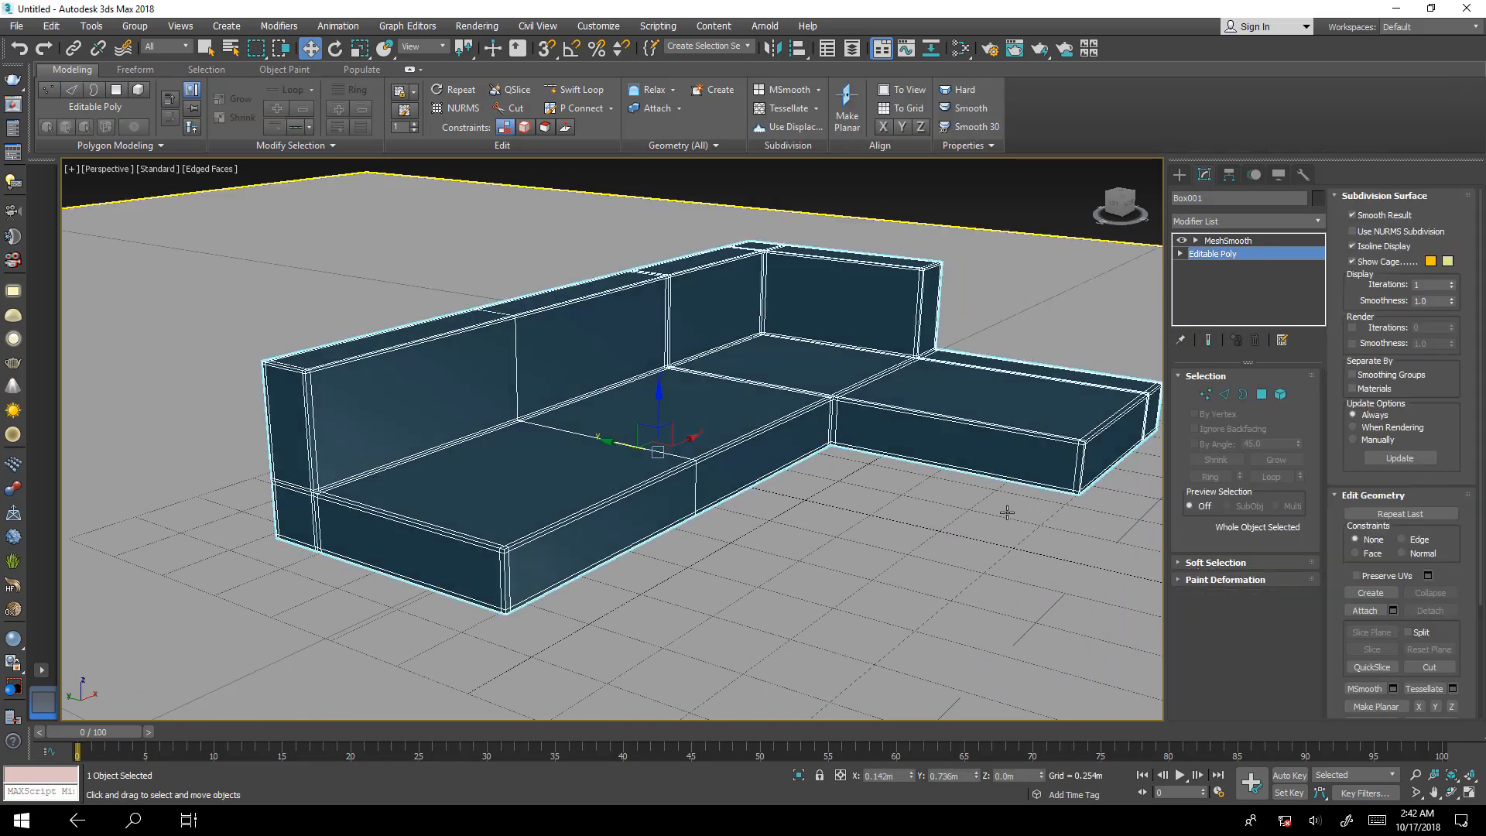
click(967, 540)
middle_drag(965, 537, 704, 577)
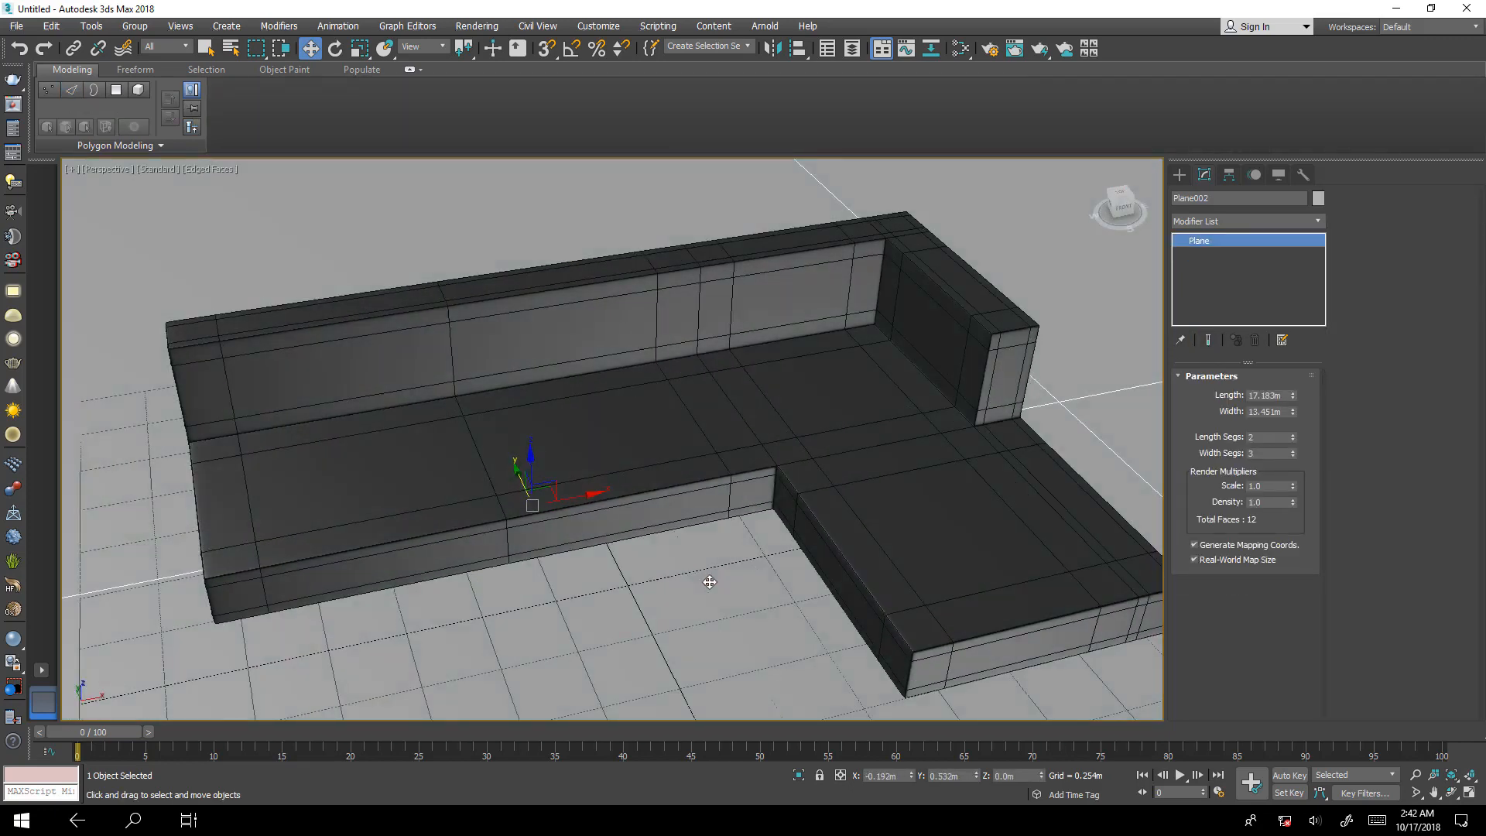
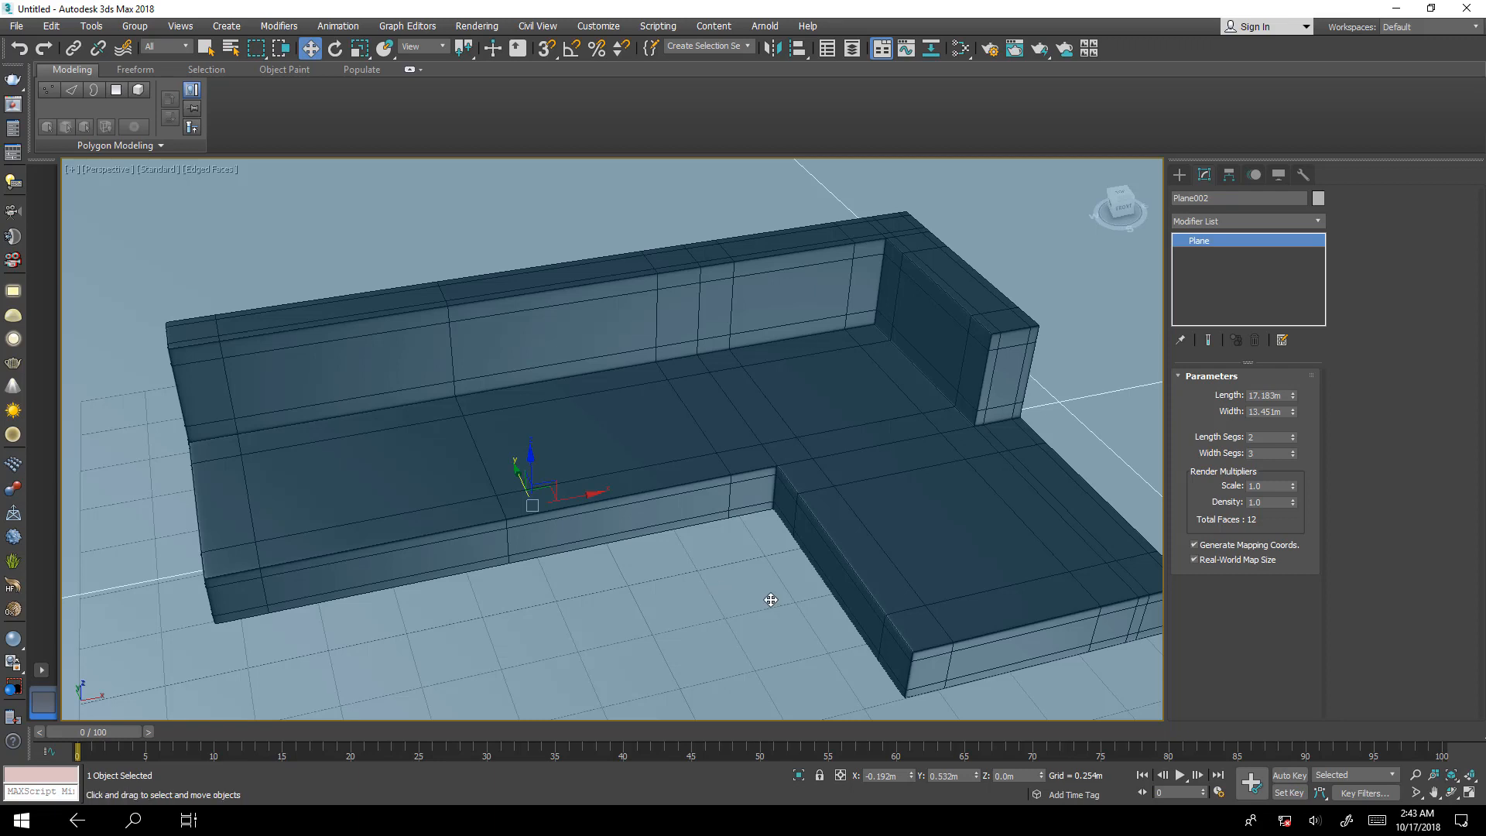
Create a box about 0.763 m long, 0.806 m wide and 0.109 m high at the long seat's open end.
middle_drag(992, 429, 950, 427)
scroll(950, 405, up, 4)
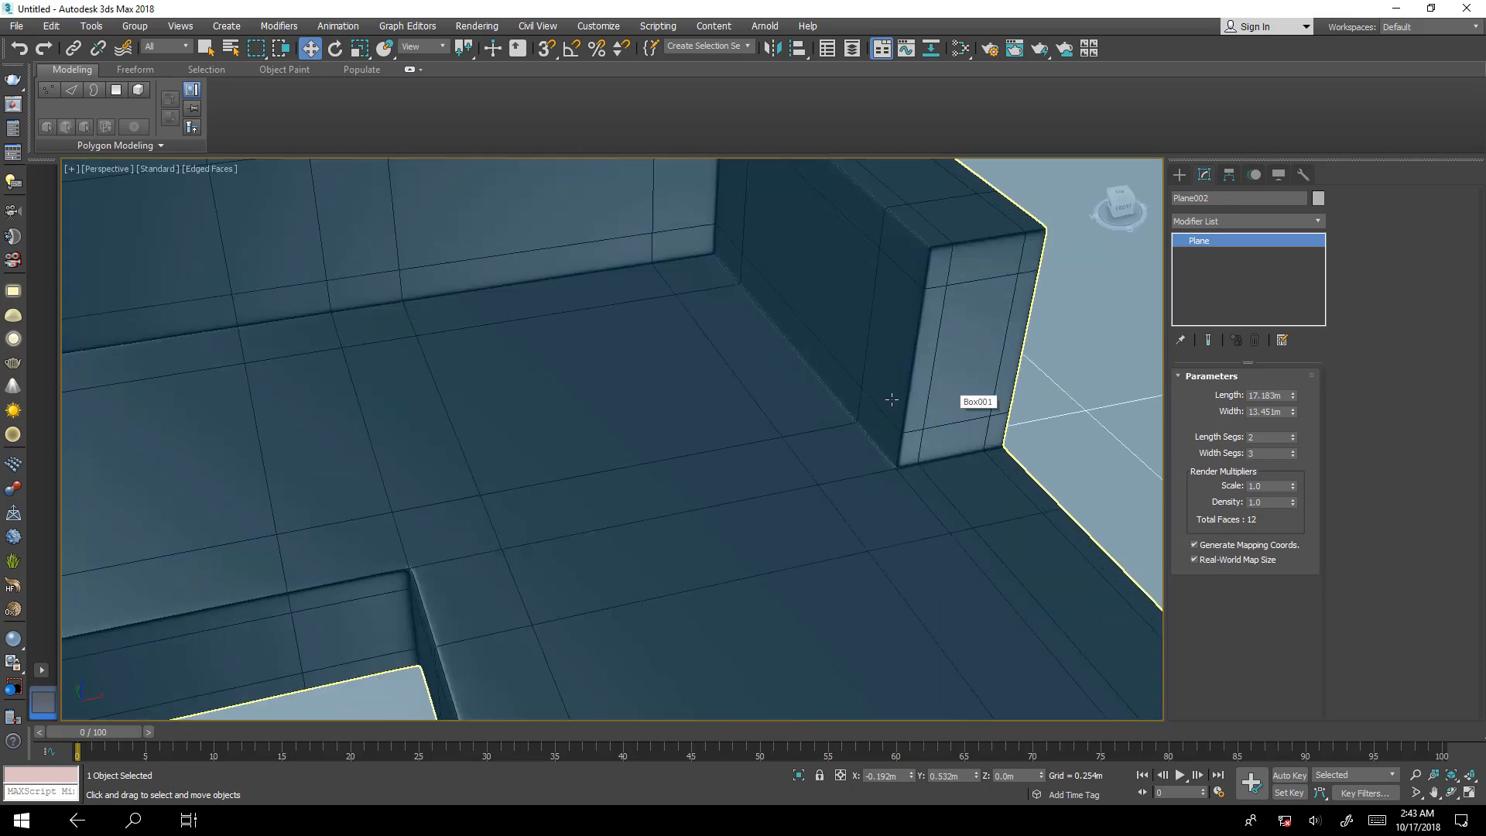
scroll(913, 317, down, 4)
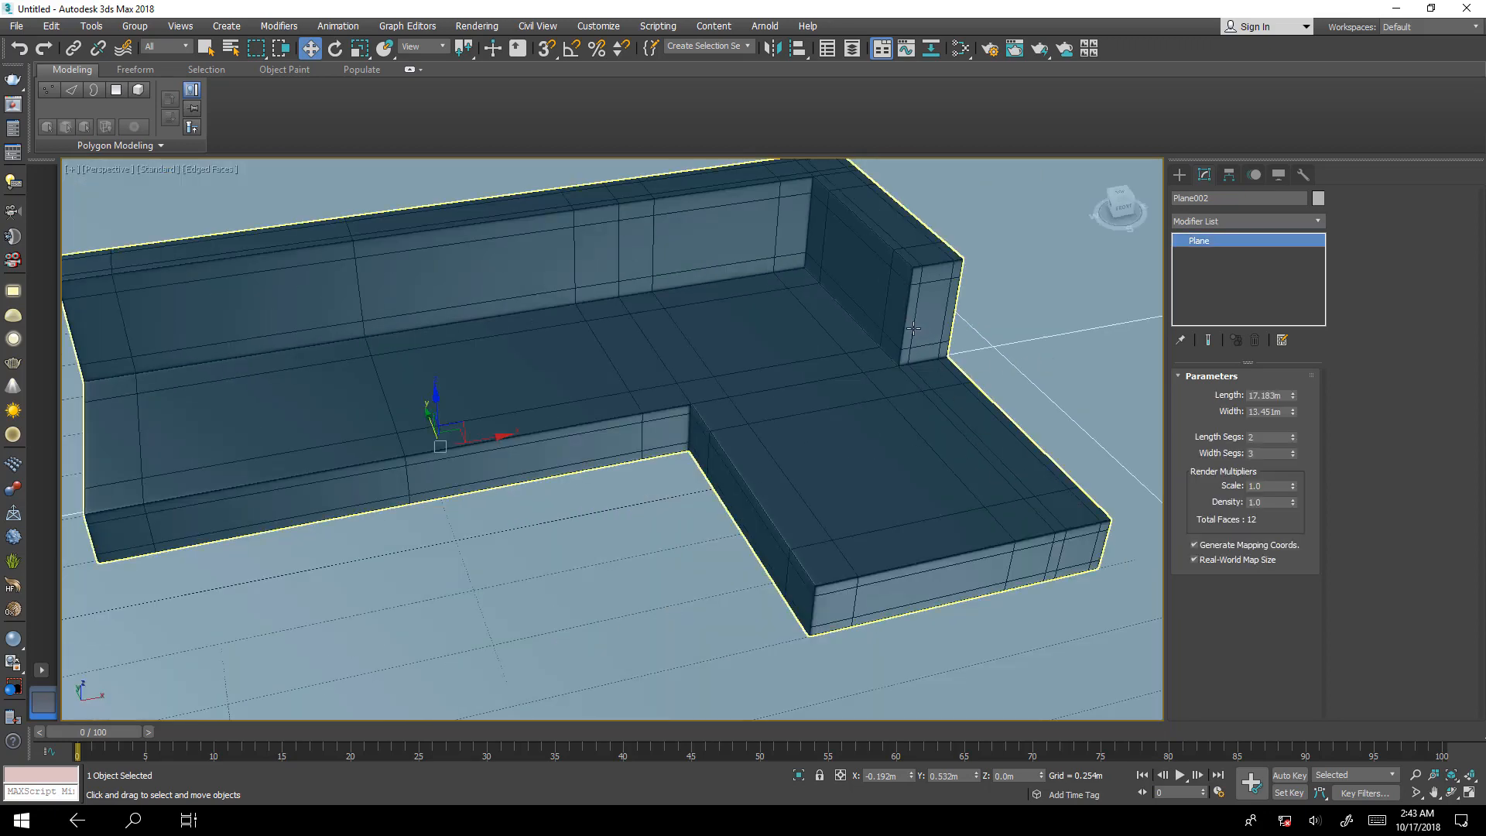
alt+middle_drag(557, 435, 697, 488)
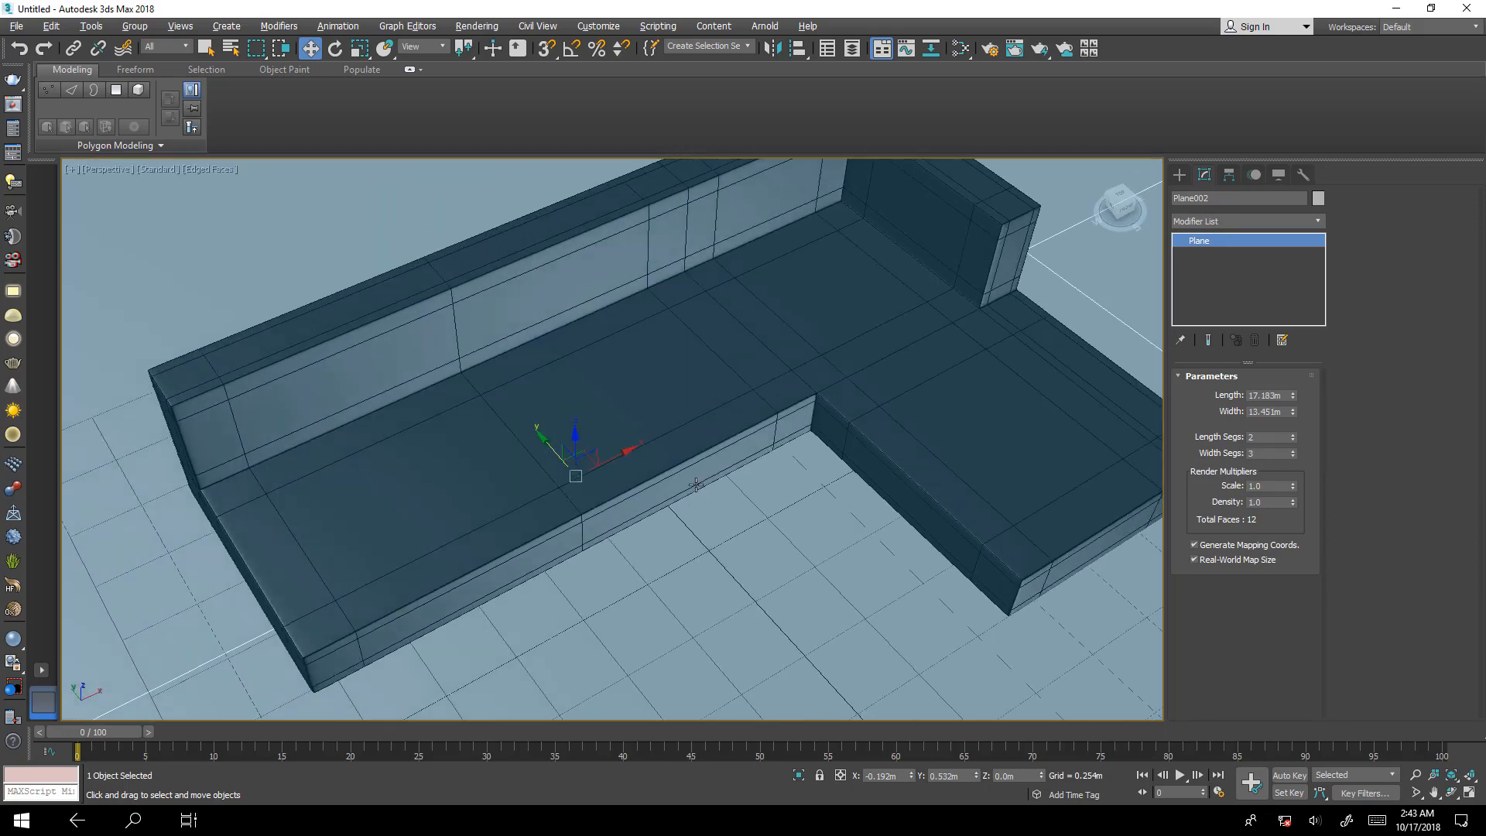
alt+middle_drag(807, 394, 839, 374)
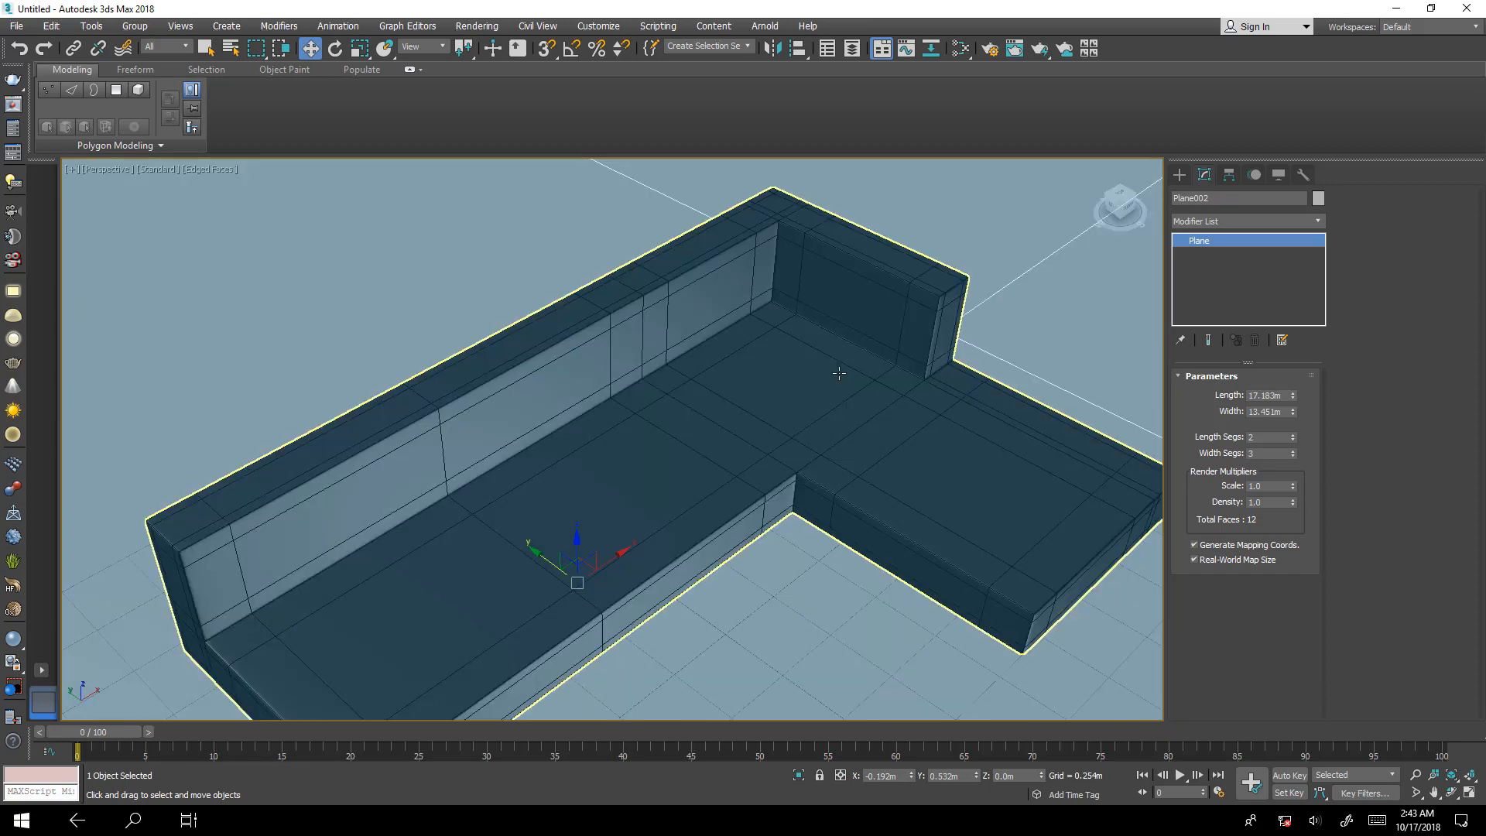
middle_drag(845, 502, 942, 432)
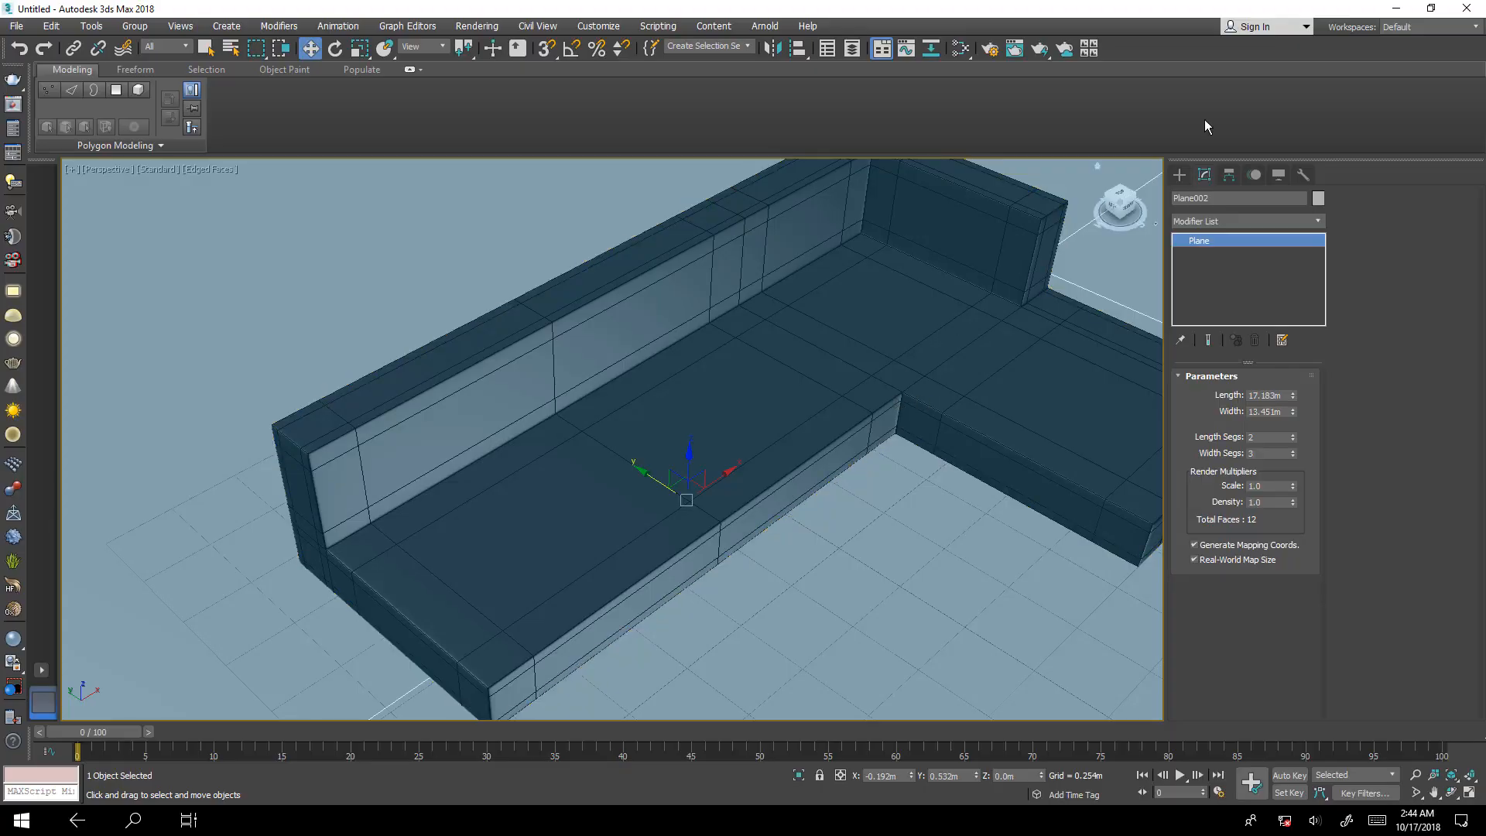
click(1179, 175)
click(1207, 270)
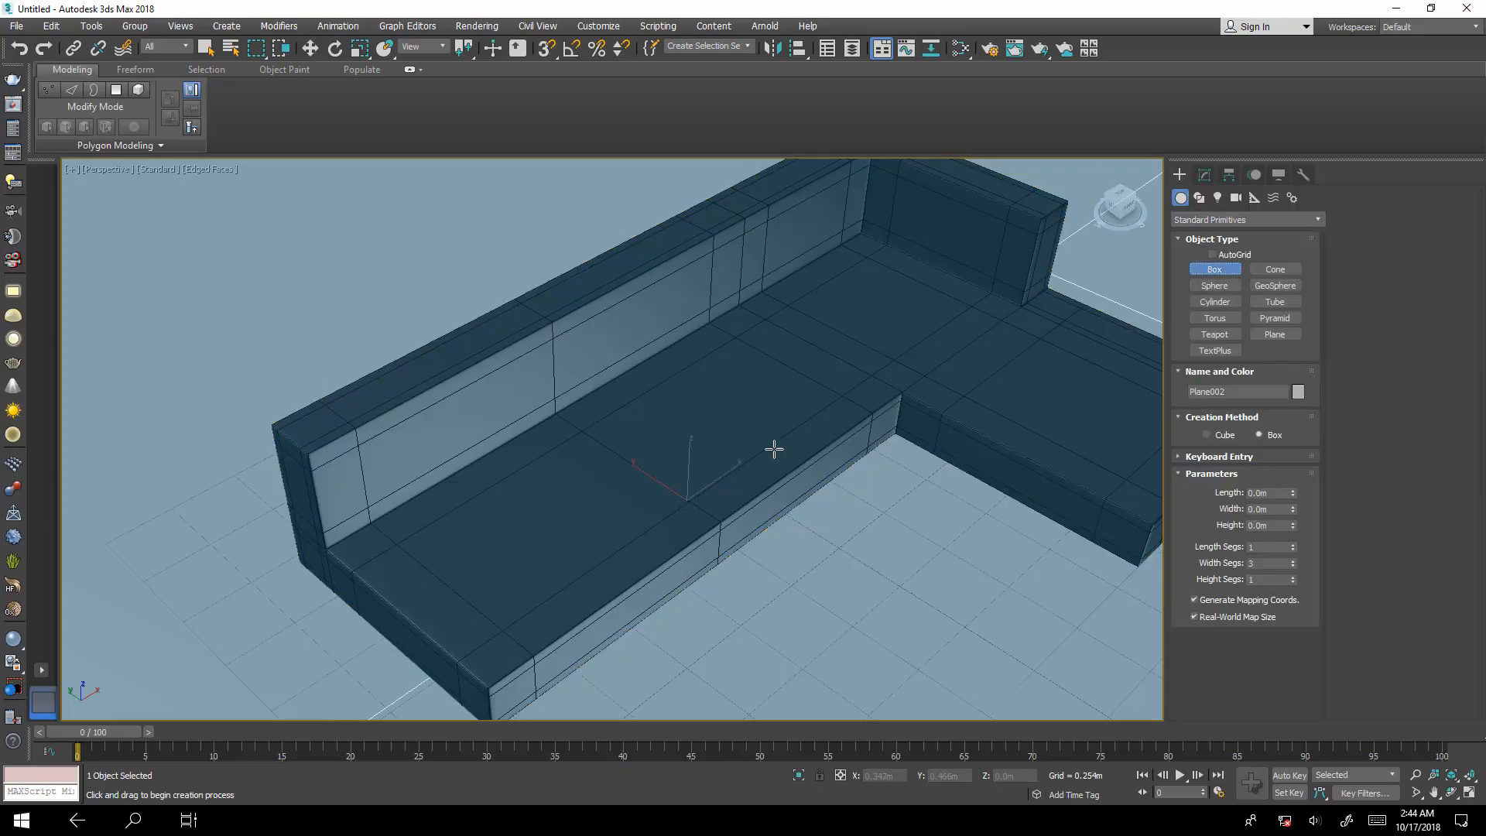
drag(564, 488, 536, 726)
click(542, 709)
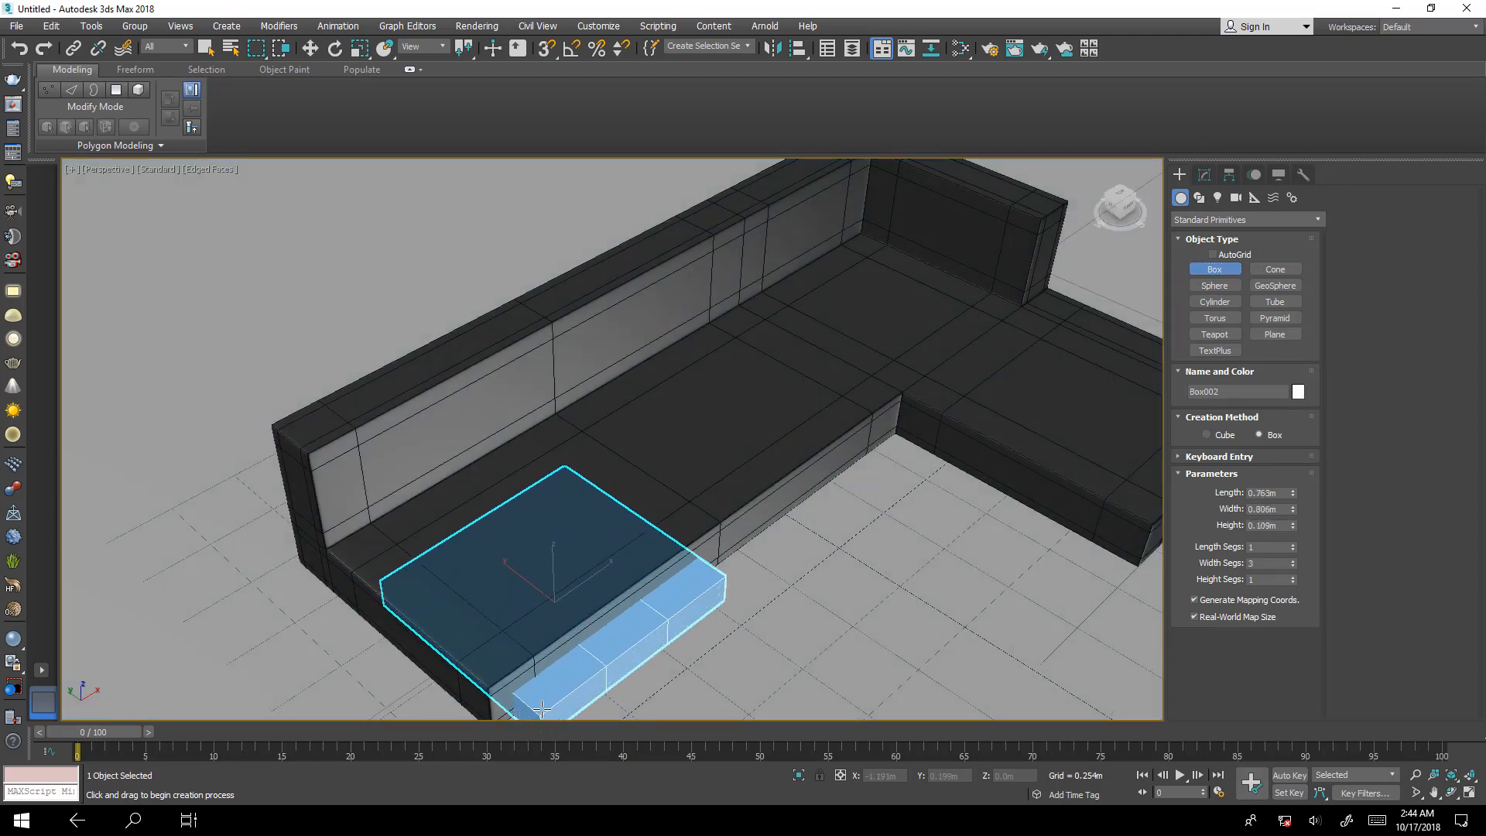
Set the new box's height to 0.2 m.
click(1204, 175)
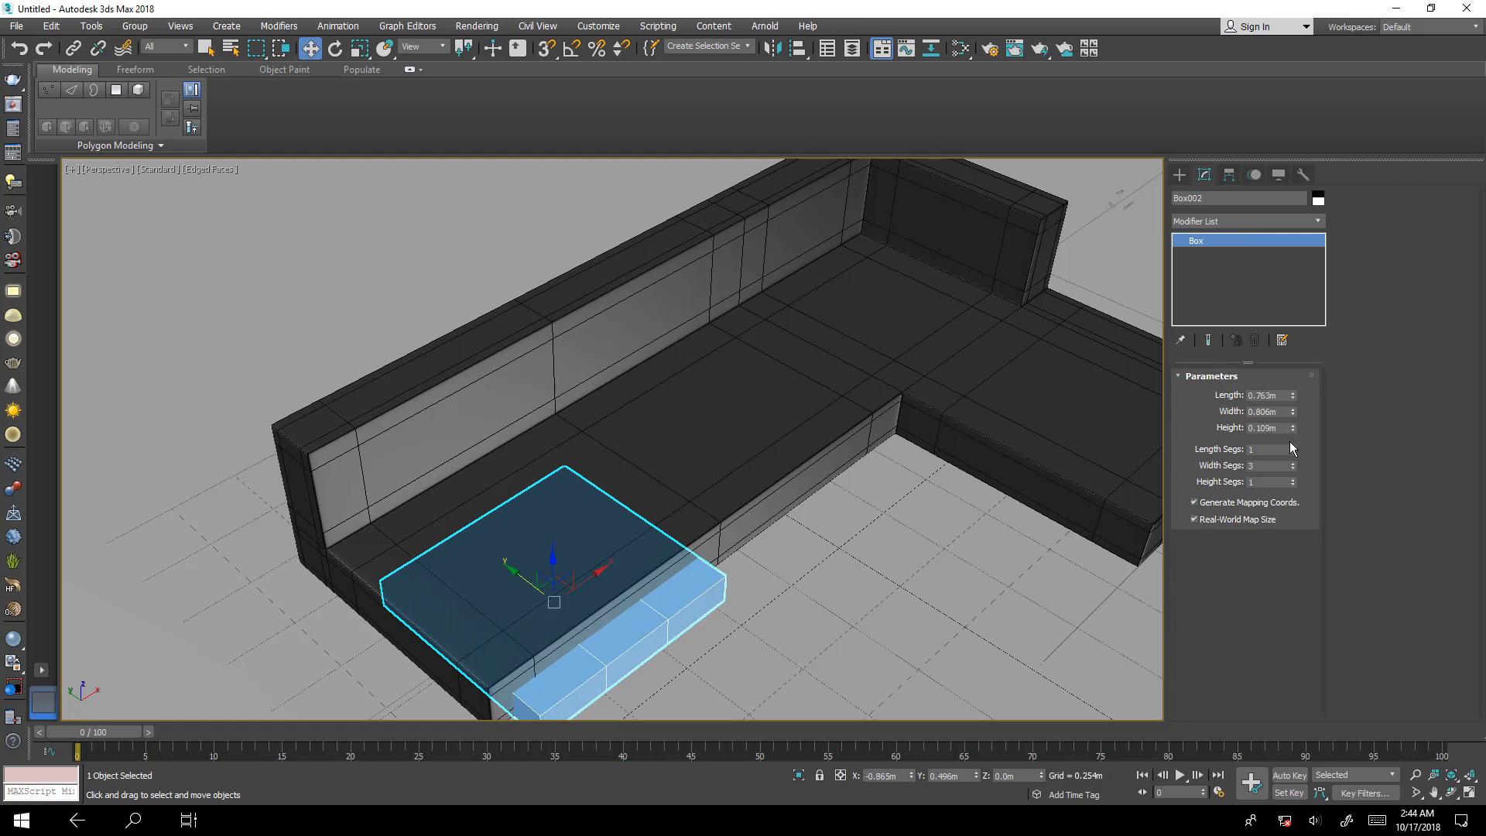
click(1269, 428)
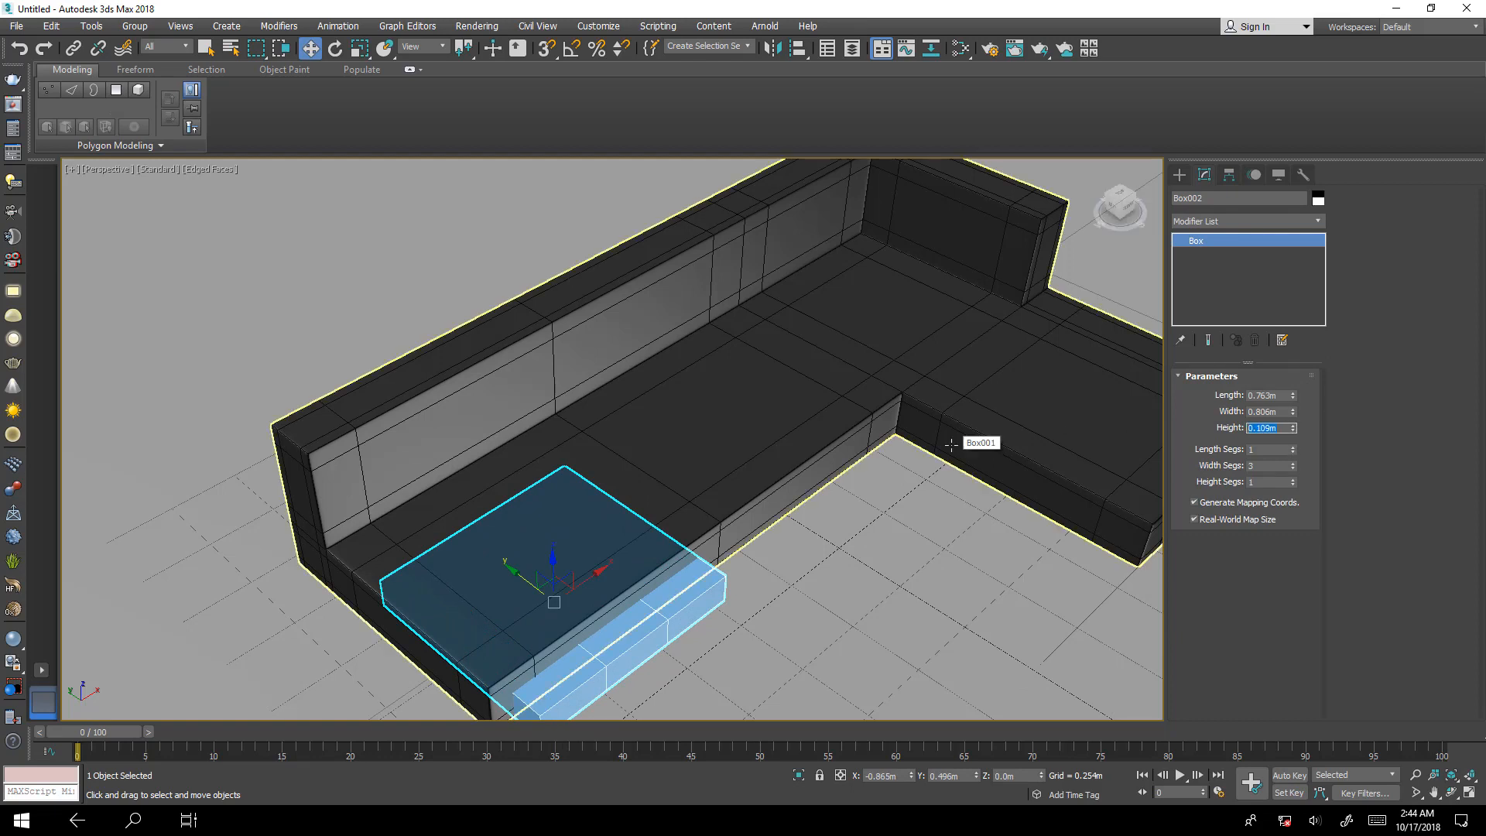
text(0.2)
key(Return)
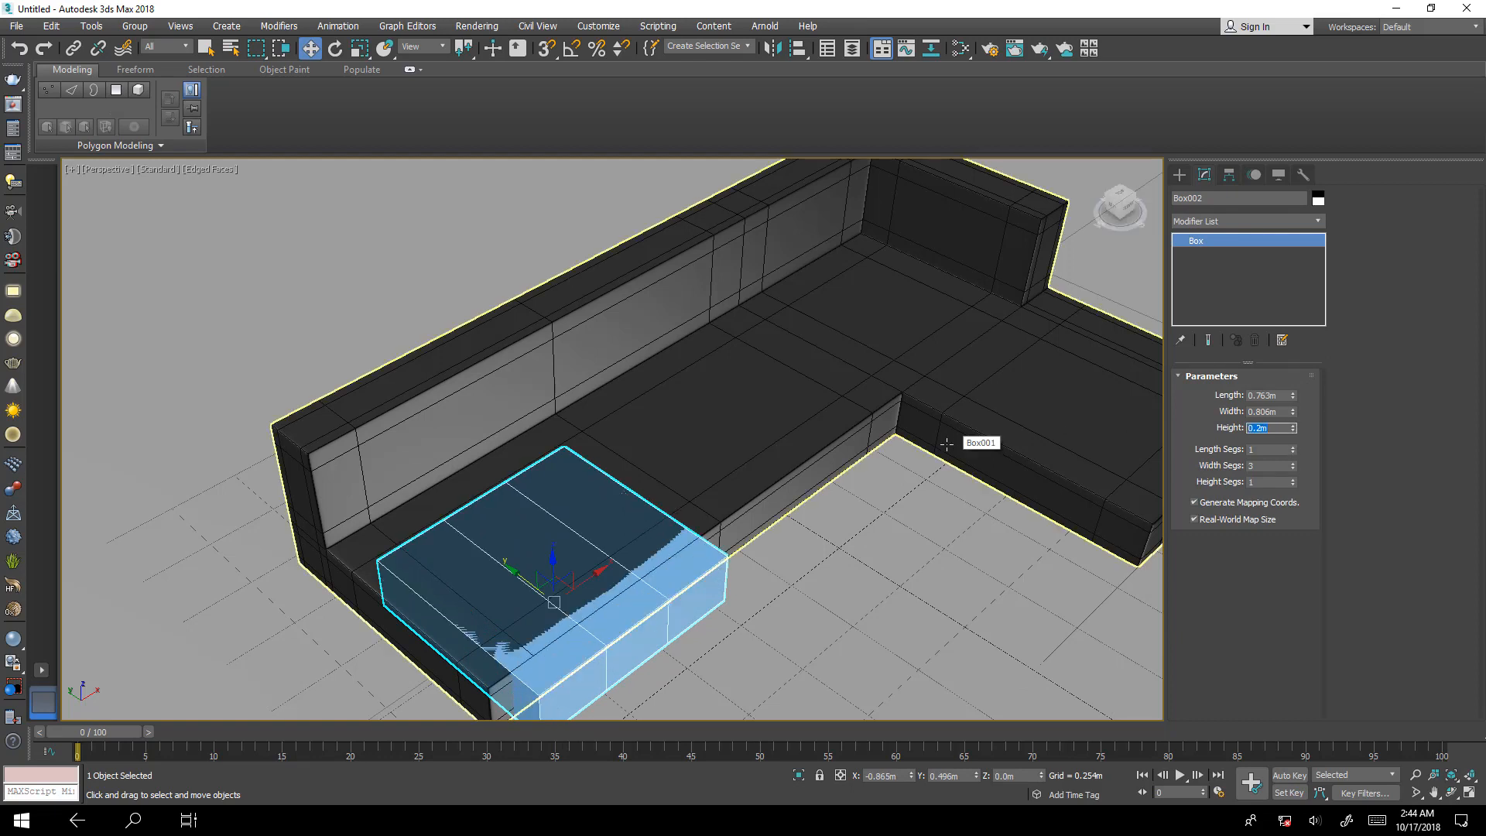
Raise the box in the Front view to about Z 0.203 m so it rests on the sofa seat.
middle_drag(785, 489, 859, 402)
mouse_move(821, 457)
alt+middle_down()
mouse_move(797, 421)
mouse_move(815, 470)
alt+middle_up()
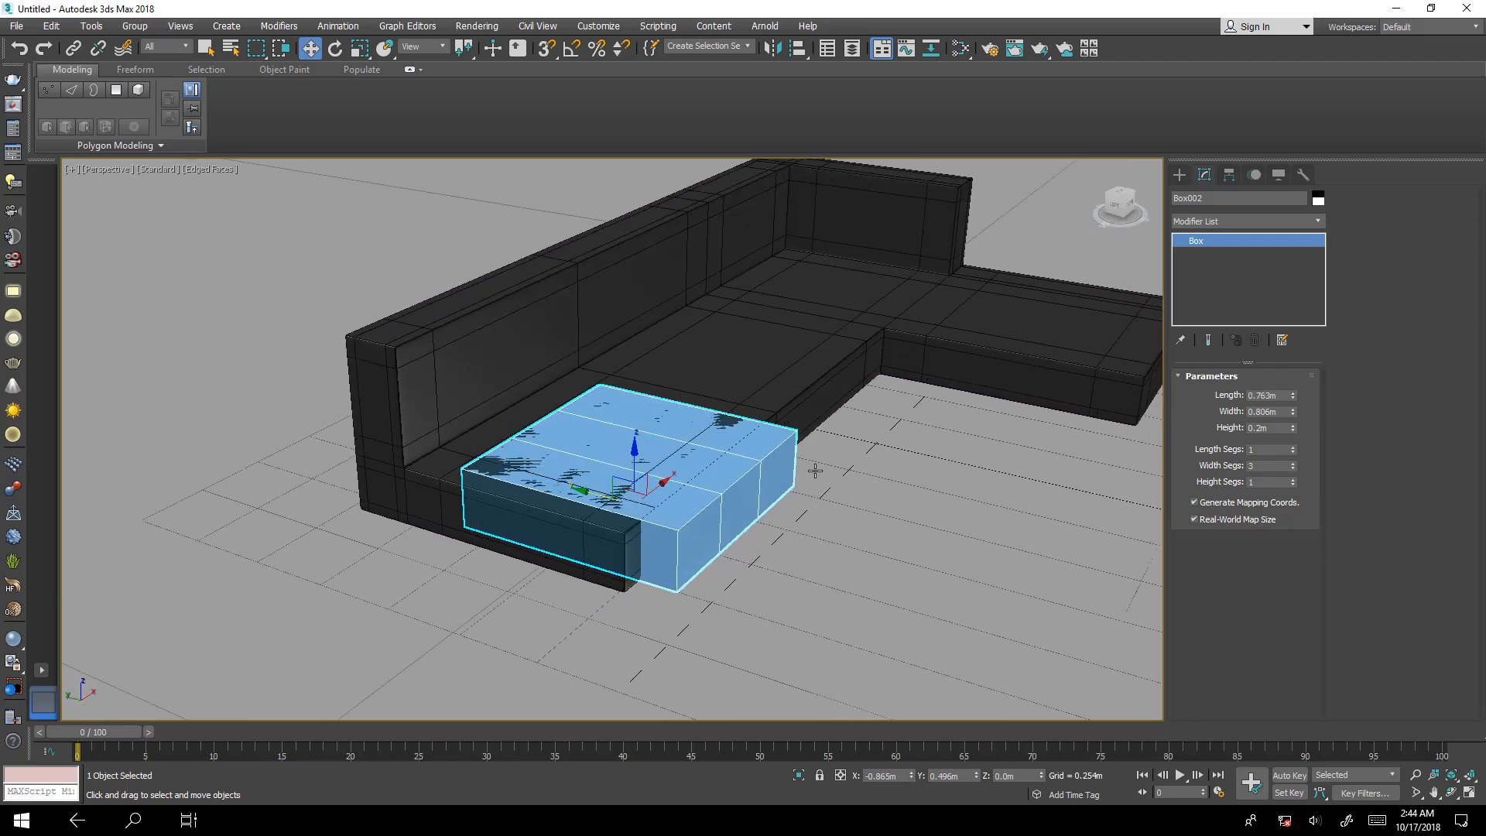
key(alt+w)
right_click(822, 328)
key(alt+w)
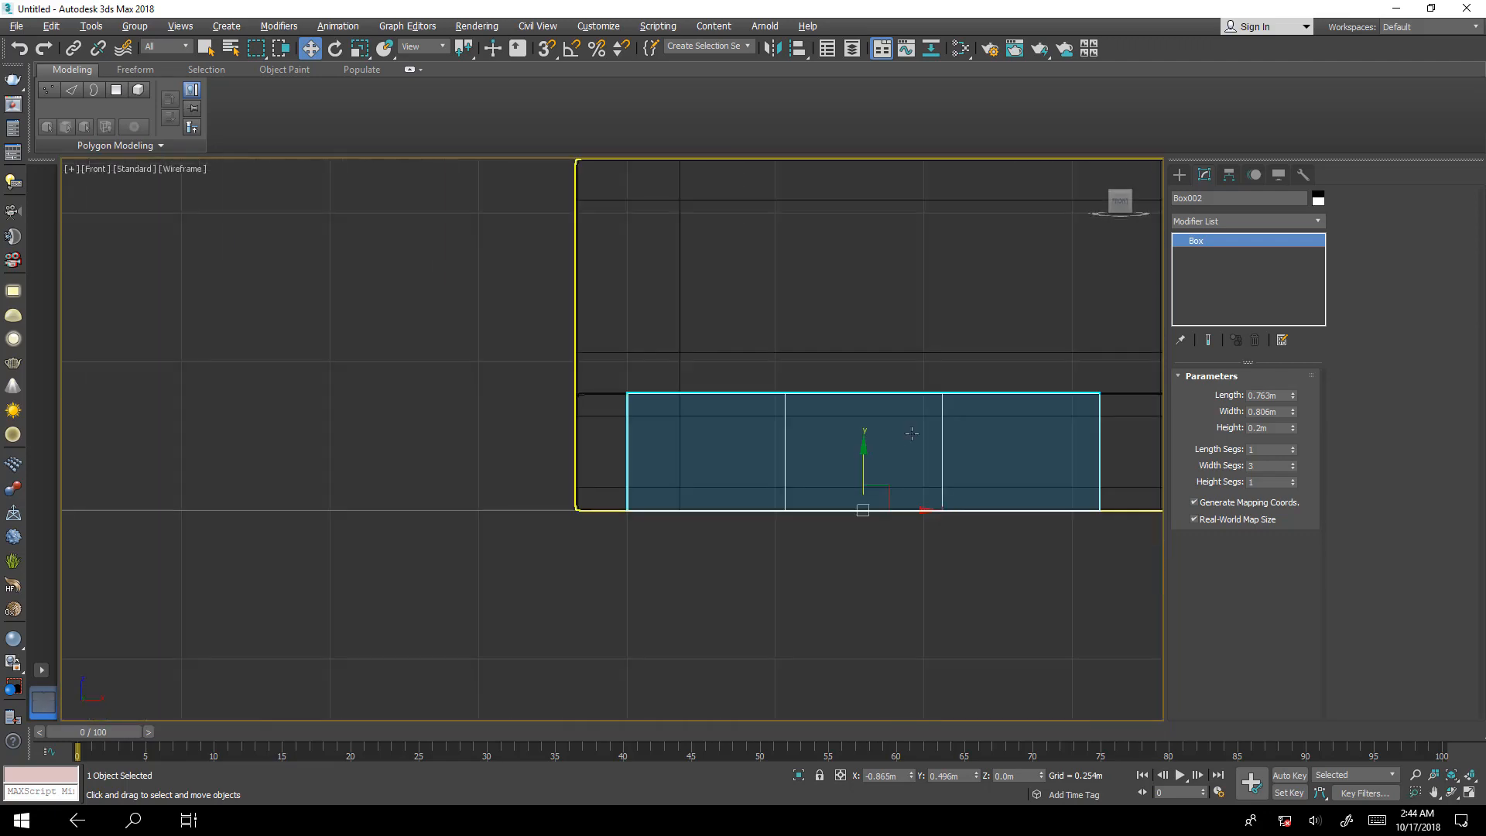
drag(862, 467, 887, 353)
key(alt+w)
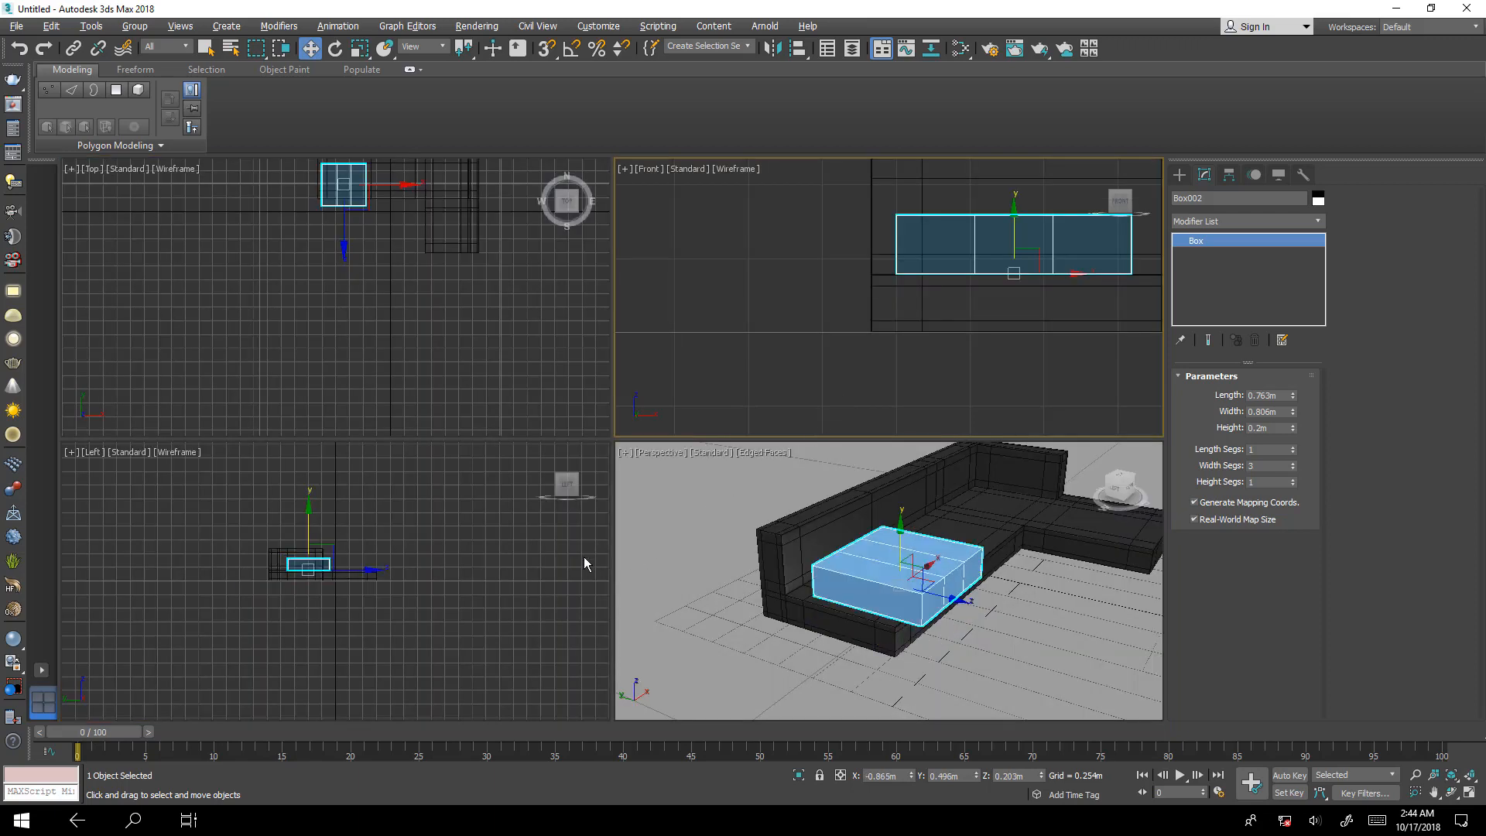
key(alt+w)
key(z)
scroll(886, 431, down, 5)
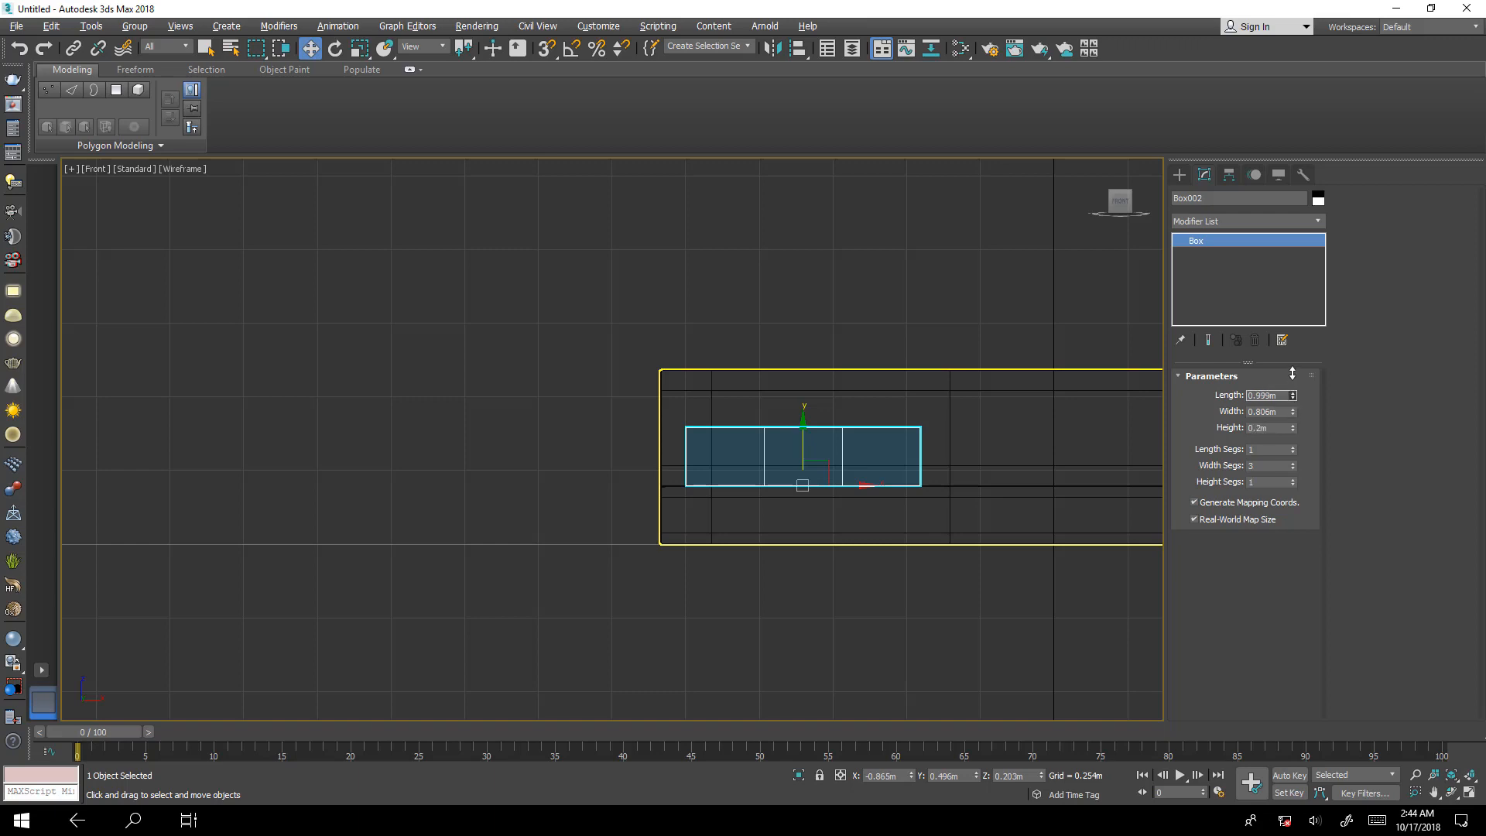
key(alt+w)
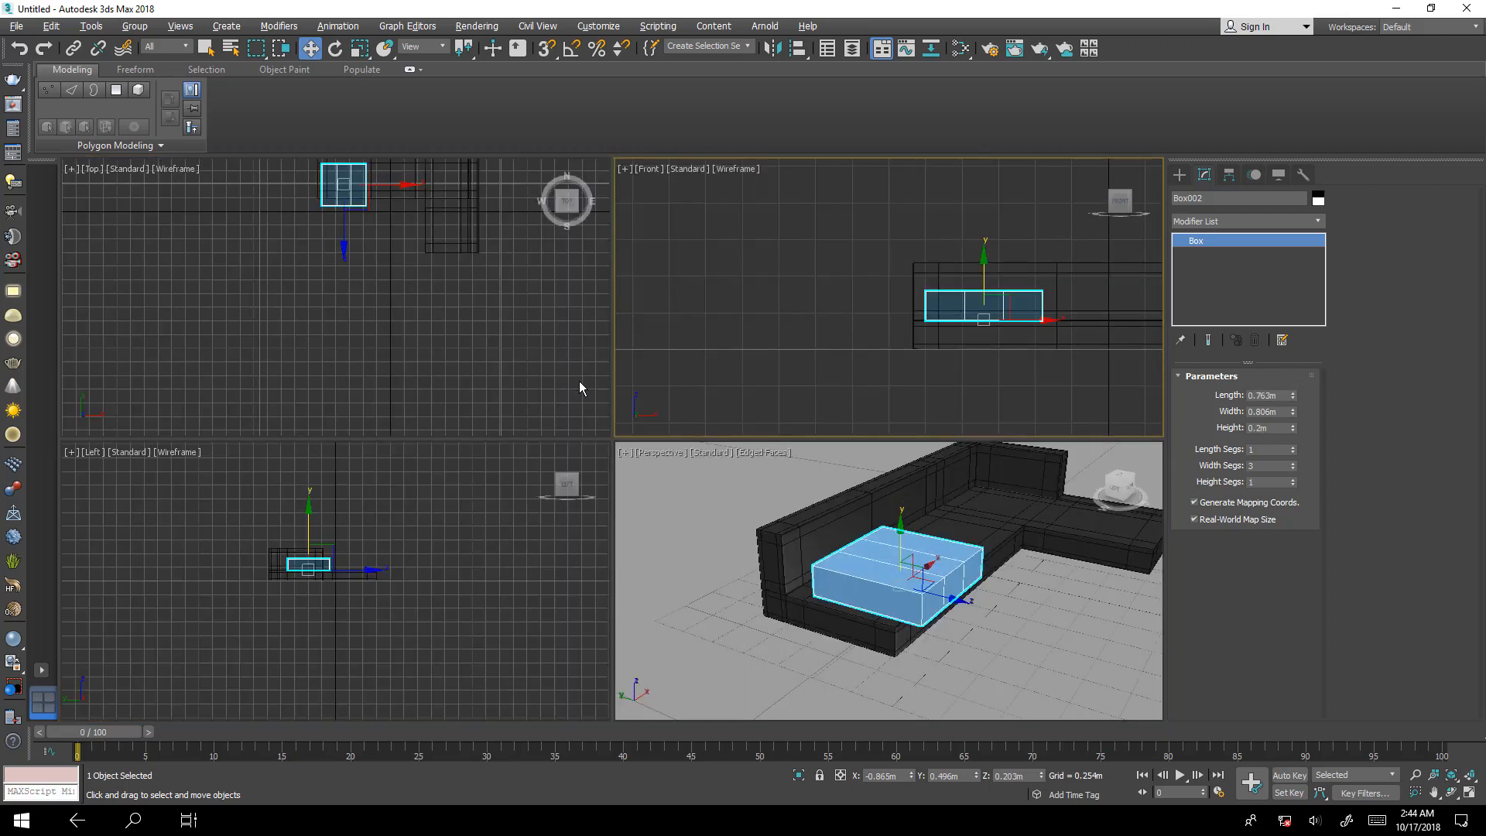
Move the box in the Top view against the long backrest, to about X -0.878 m, Y 0.64 m.
key(alt+w)
key(z)
scroll(680, 407, down, 2)
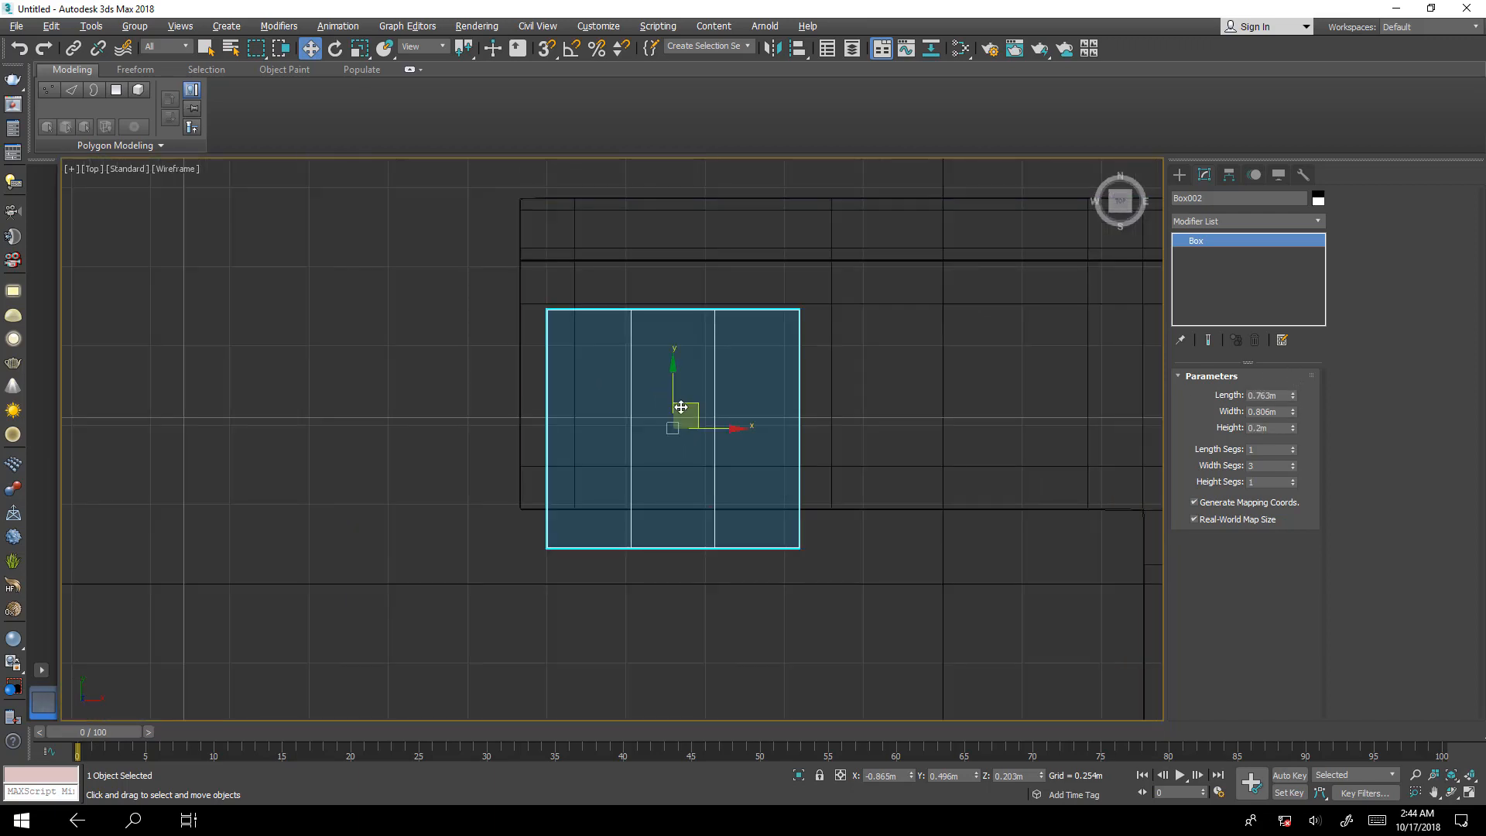
drag(680, 407, 677, 362)
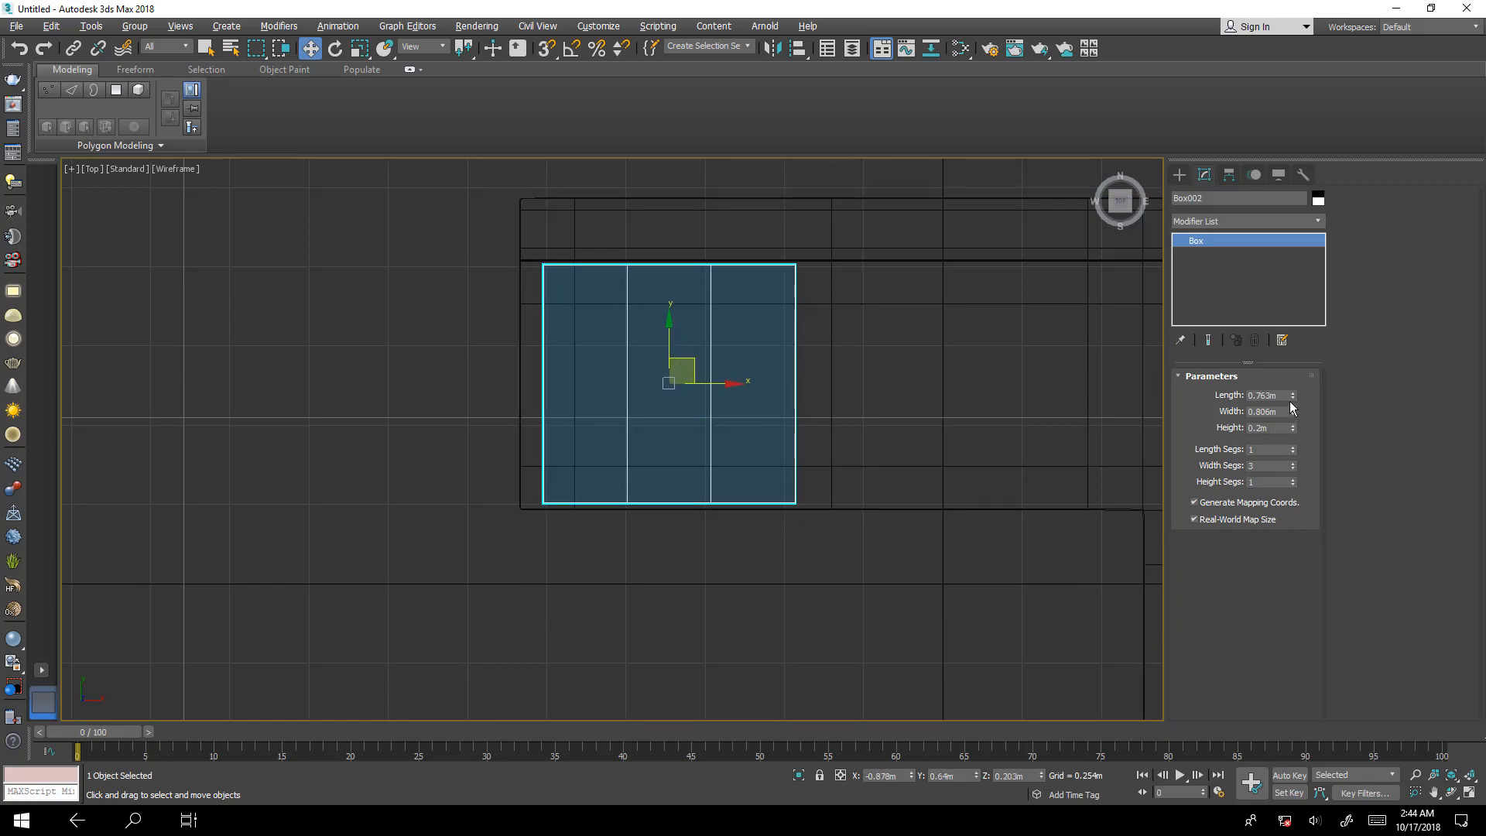
Set the box's length to 0.8 m and its width to 1.0 m.
drag(1293, 395, 1241, 397)
key(ctrl+z)
key(Return)
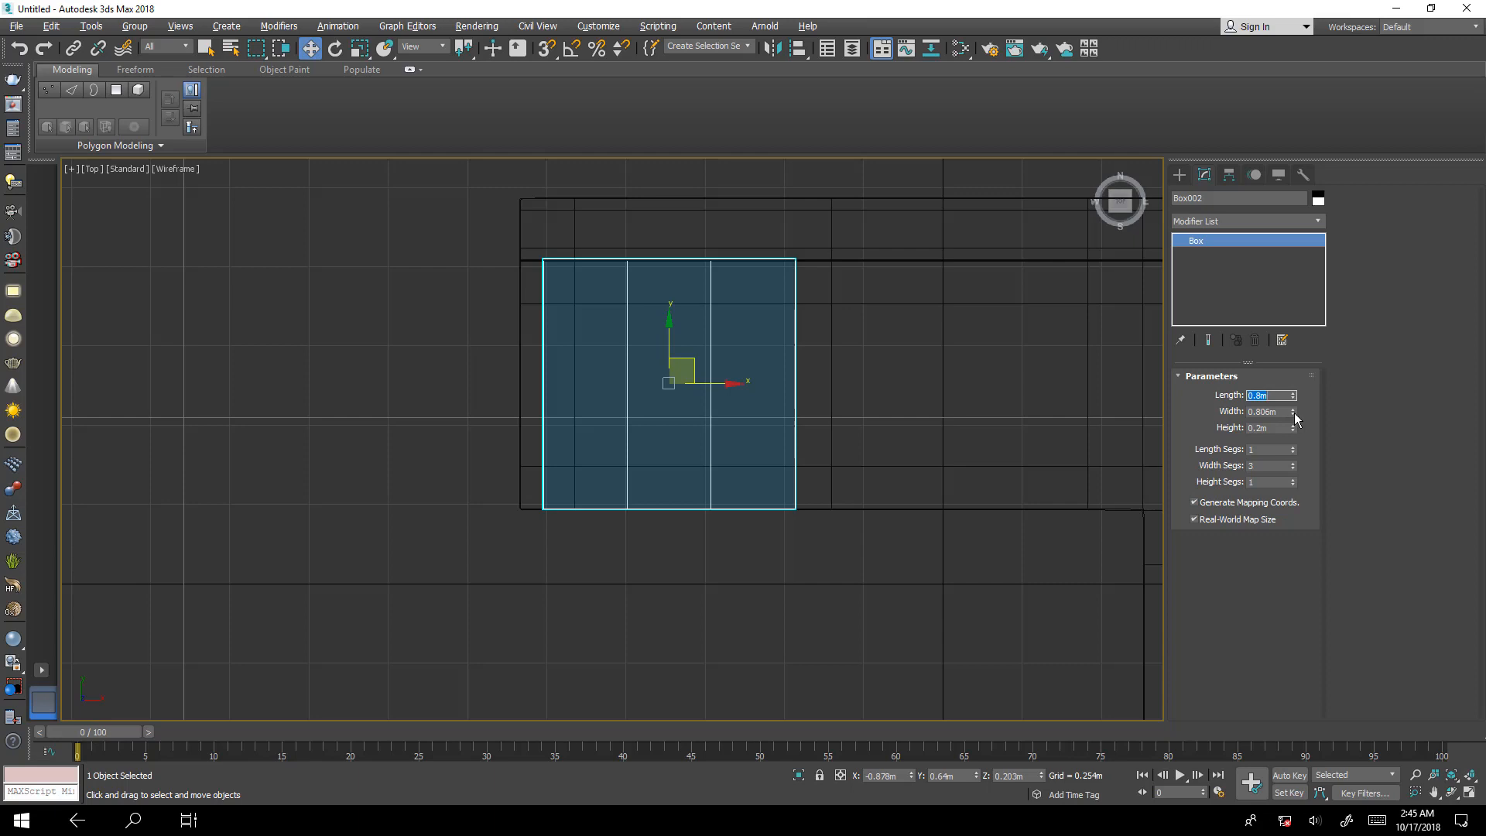
scroll(749, 414, down, 2)
middle_drag(750, 415, 663, 418)
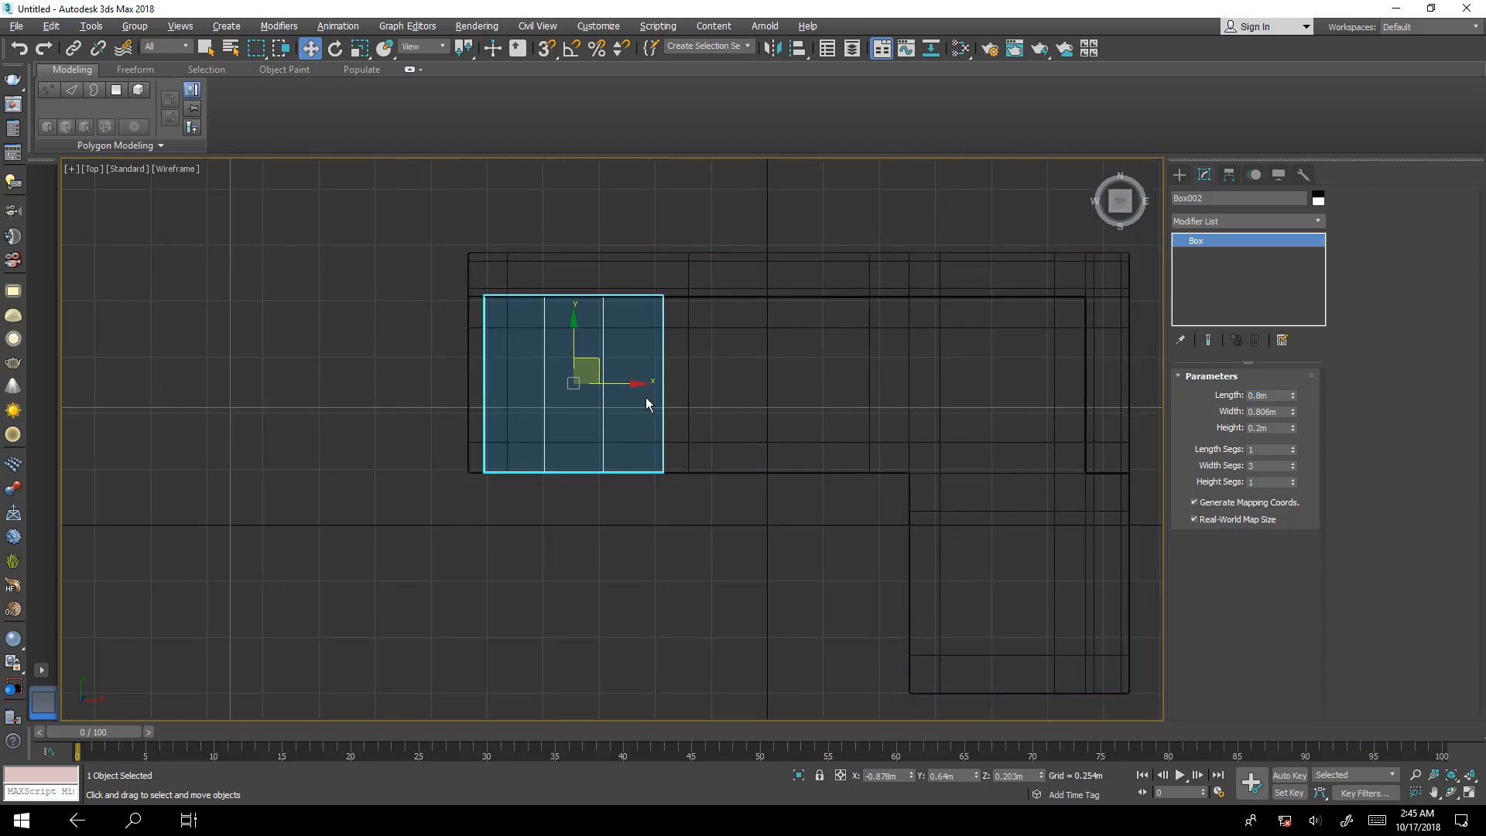
drag(1286, 412, 1065, 437)
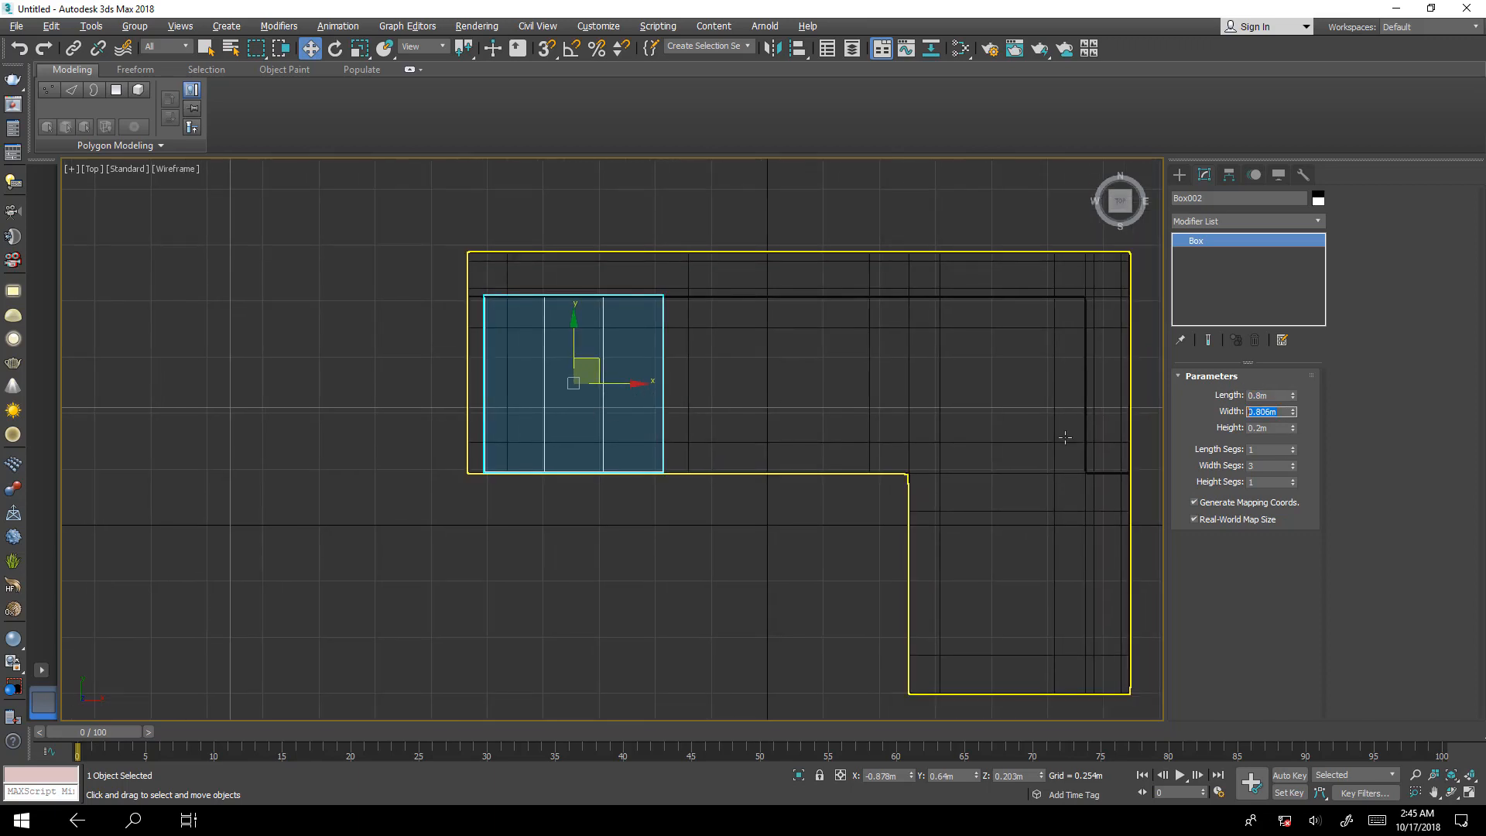
text(1)
key(Return)
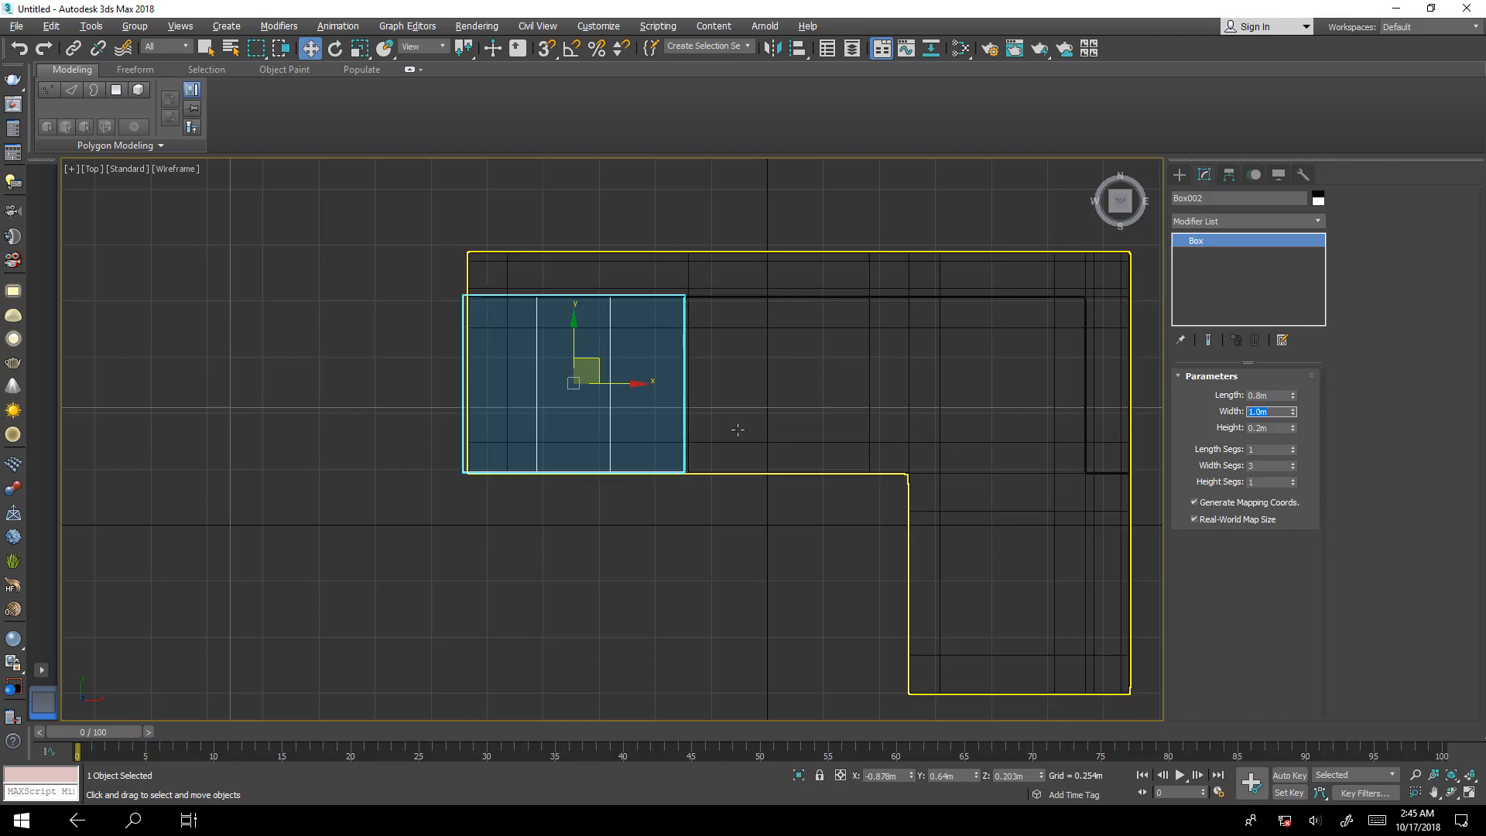
Shift the box along X to about -0.846 m, lining its outer side up with the sofa's open end.
drag(631, 383, 639, 383)
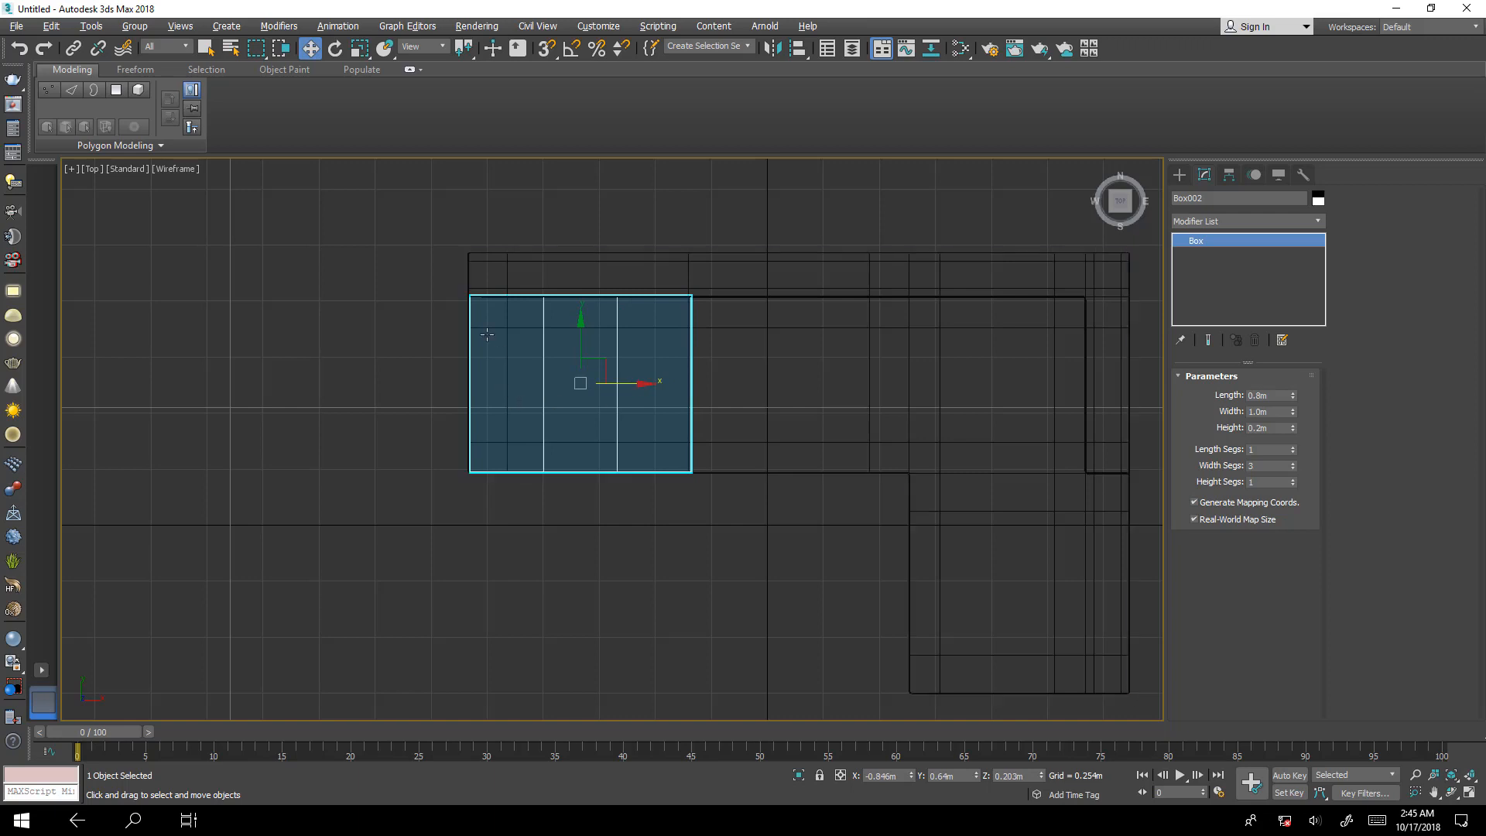
scroll(488, 325, up, 5)
scroll(629, 297, down, 2)
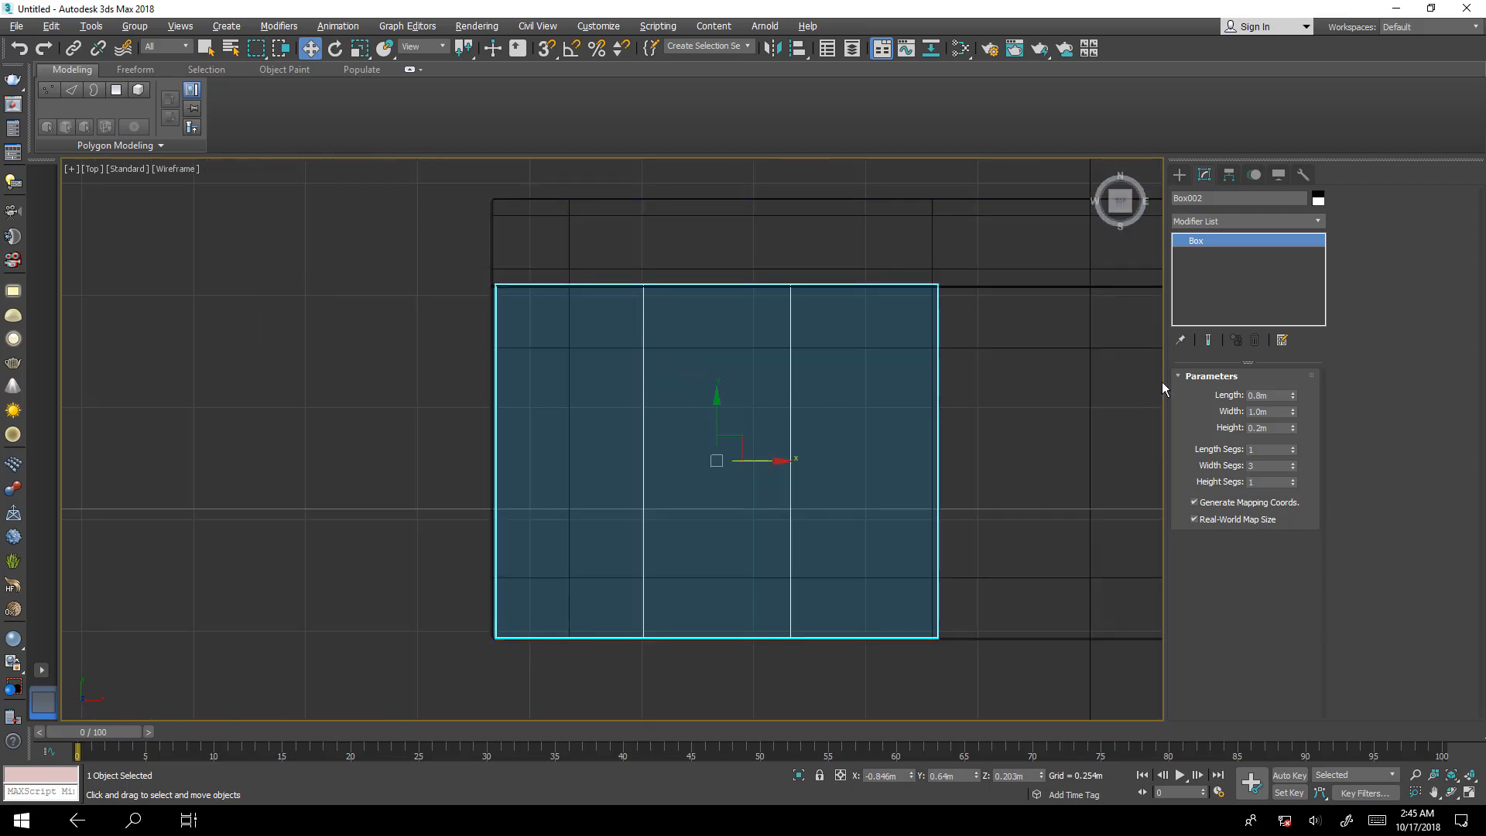
Set both the length segments and the height segments of the box to 3.
click(1293, 447)
click(1293, 447)
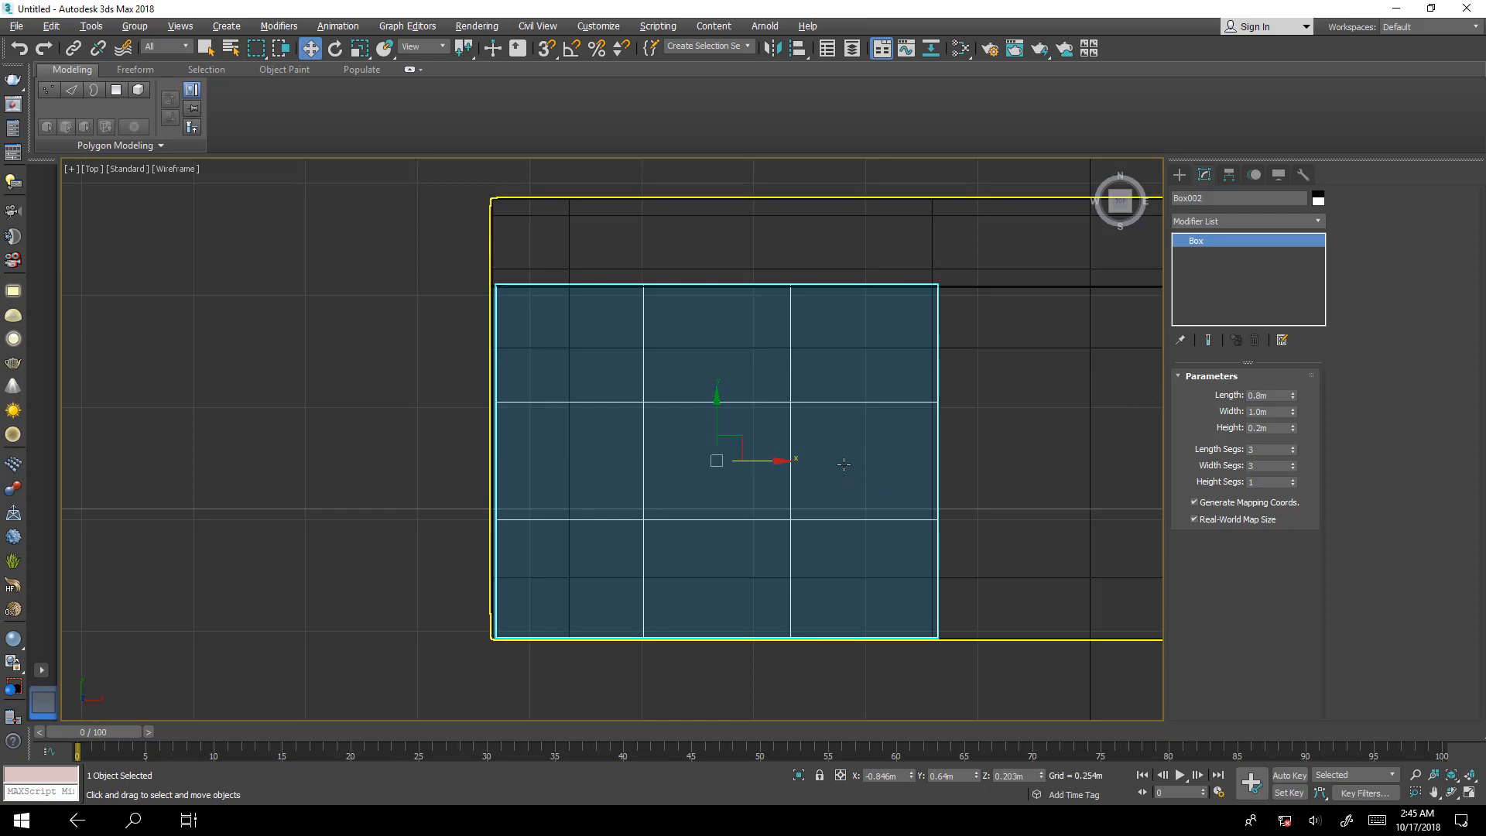
middle_drag(861, 481, 886, 478)
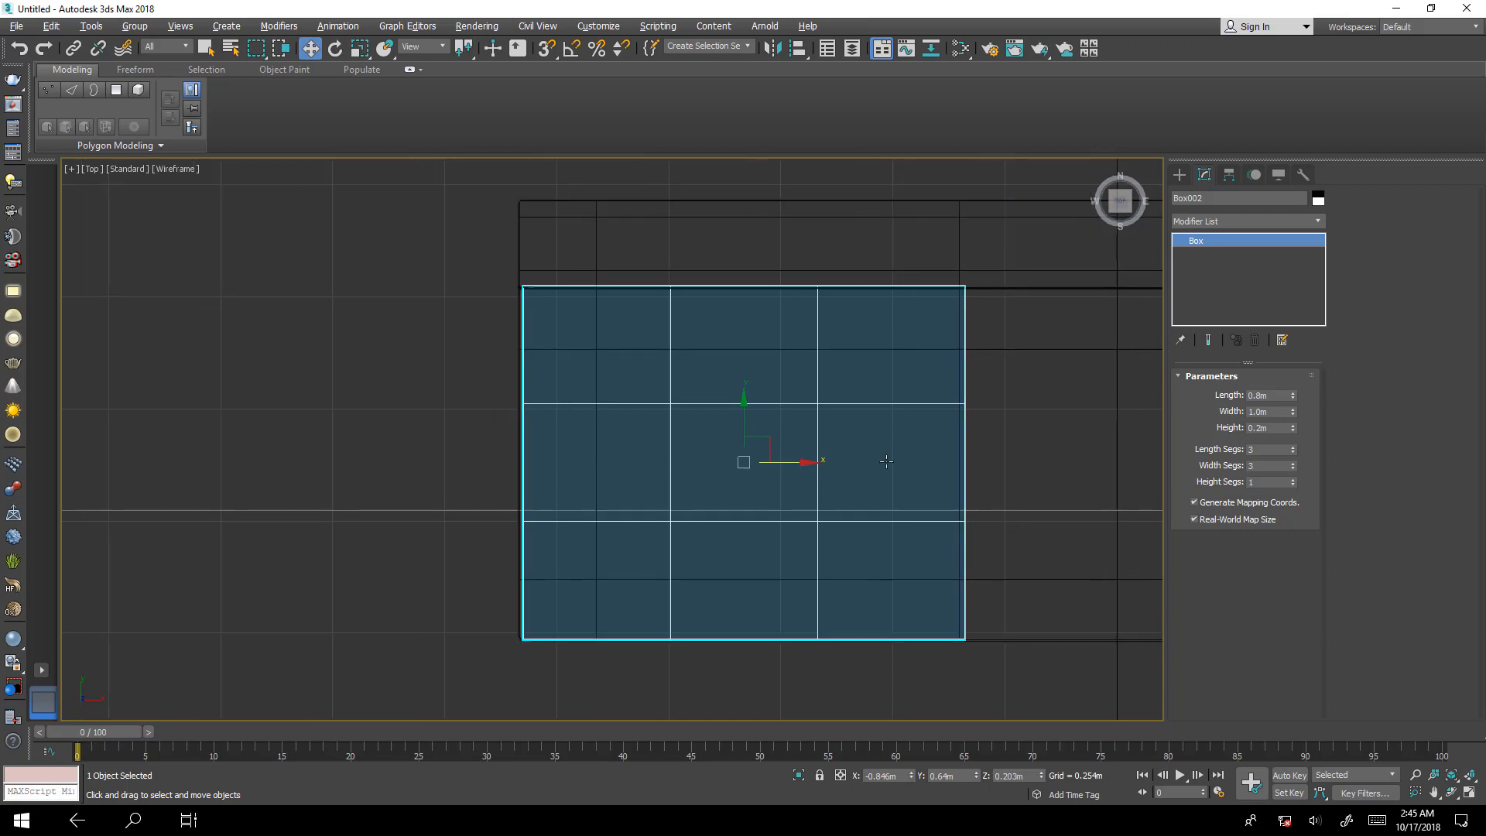
key(alt+w)
click(868, 522)
key(alt+w)
middle_drag(660, 474, 716, 503)
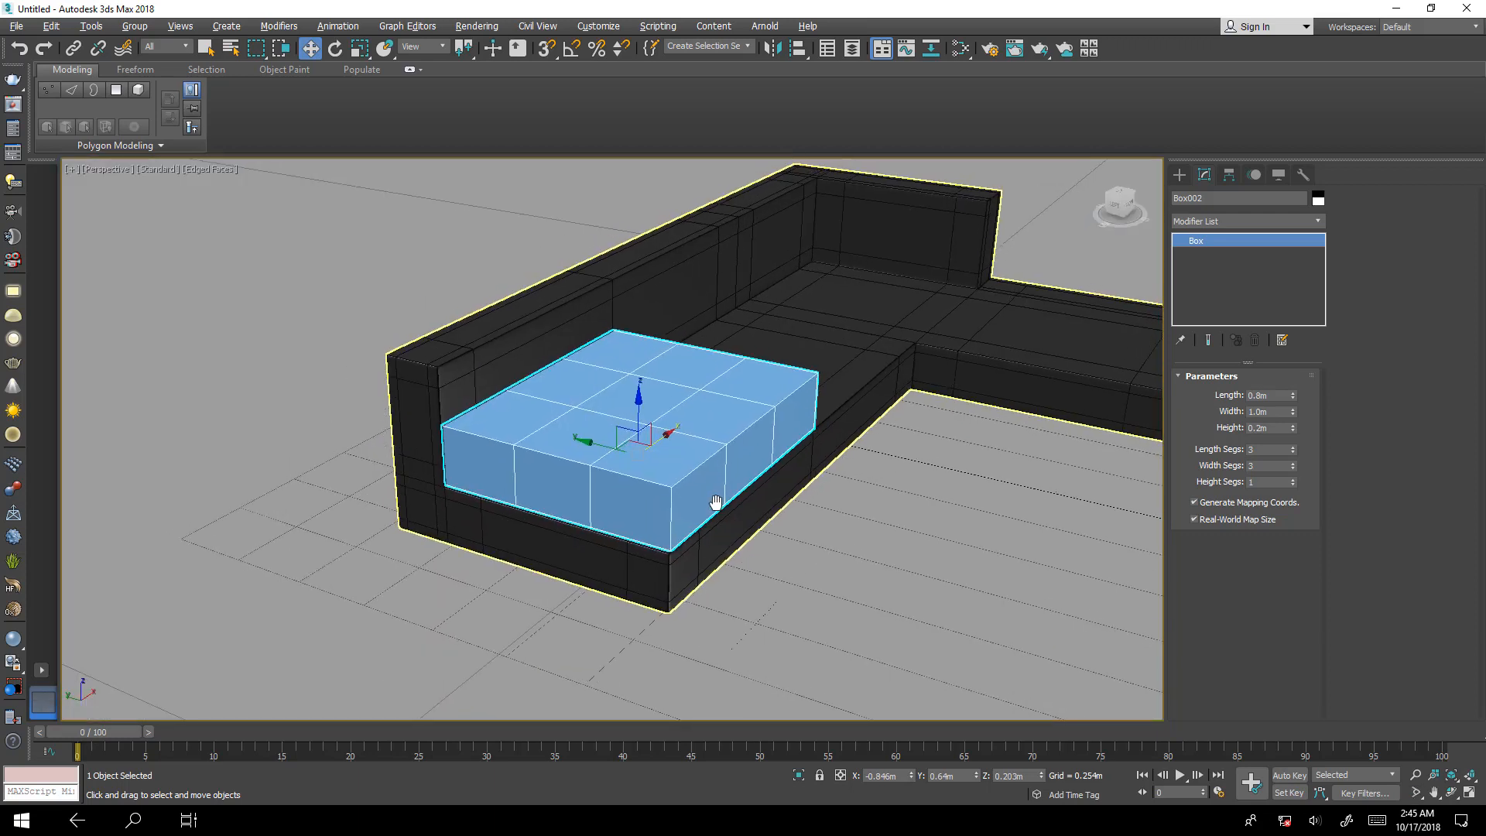
scroll(641, 461, up, 5)
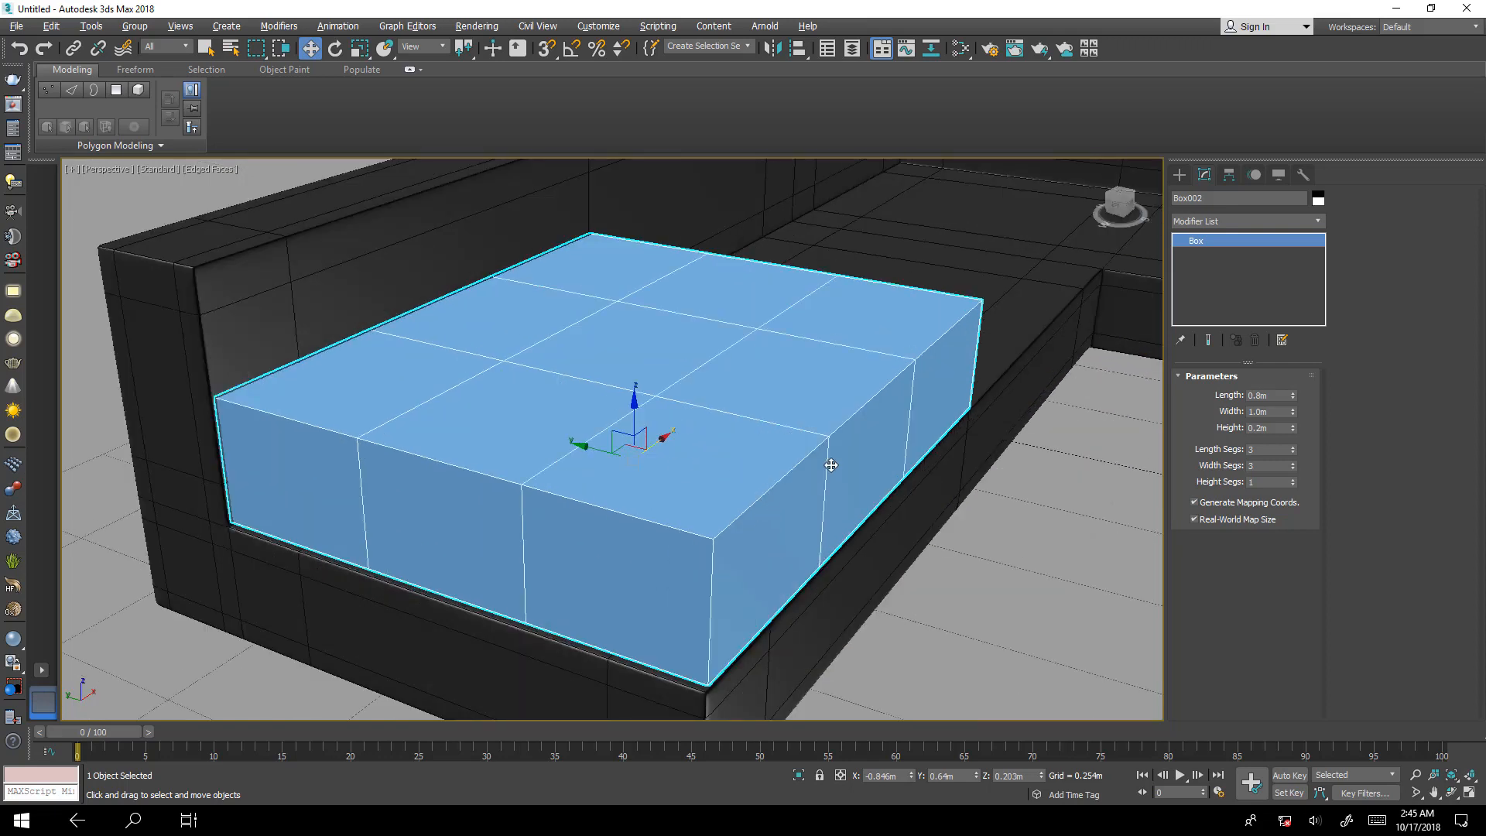
click(1292, 479)
click(1293, 479)
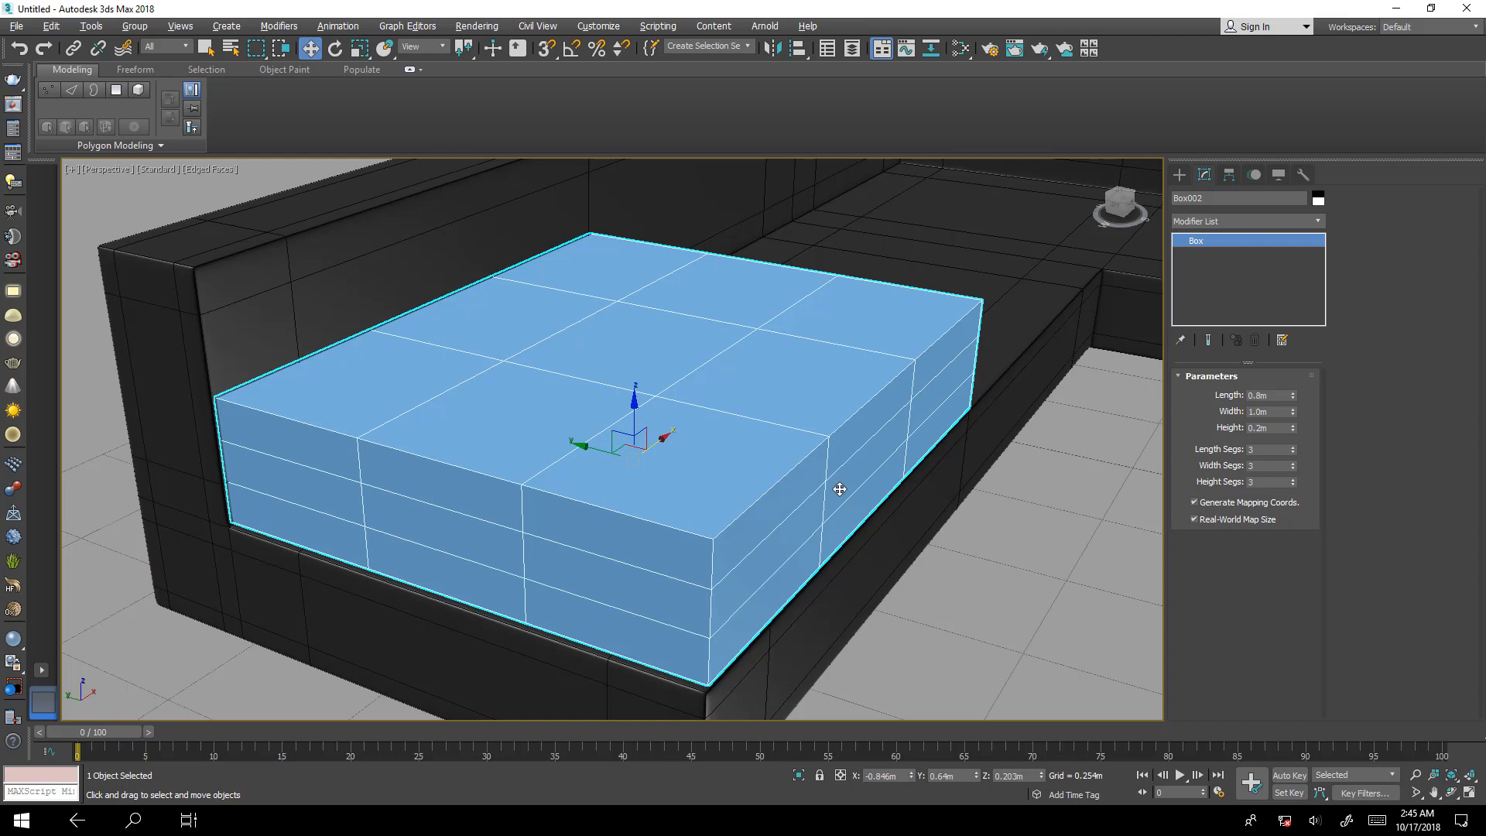
Convert the cushion box to an Editable Poly.
right_click(732, 515)
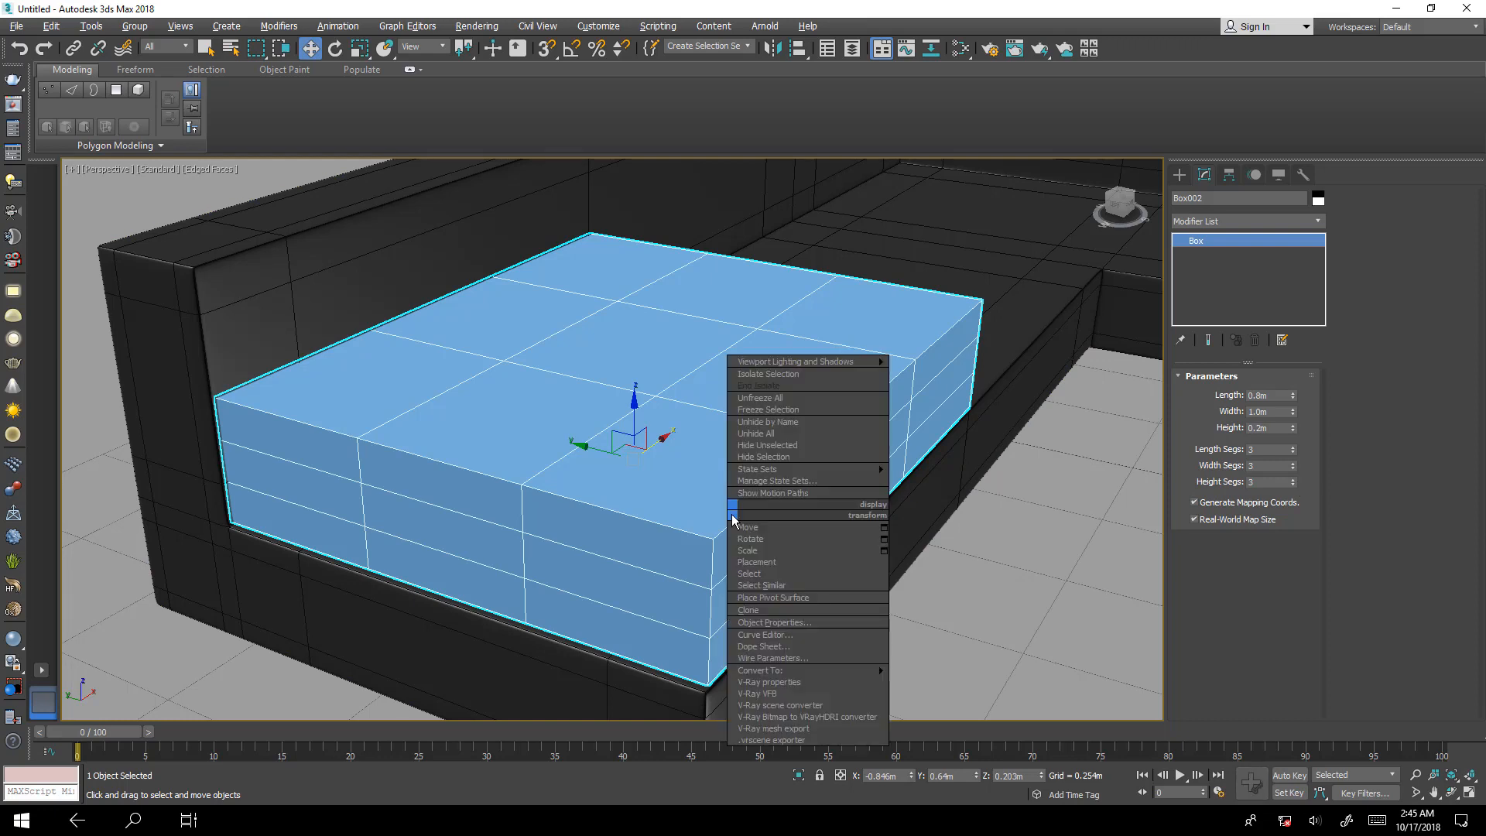
mouse_move(862, 672)
click(962, 681)
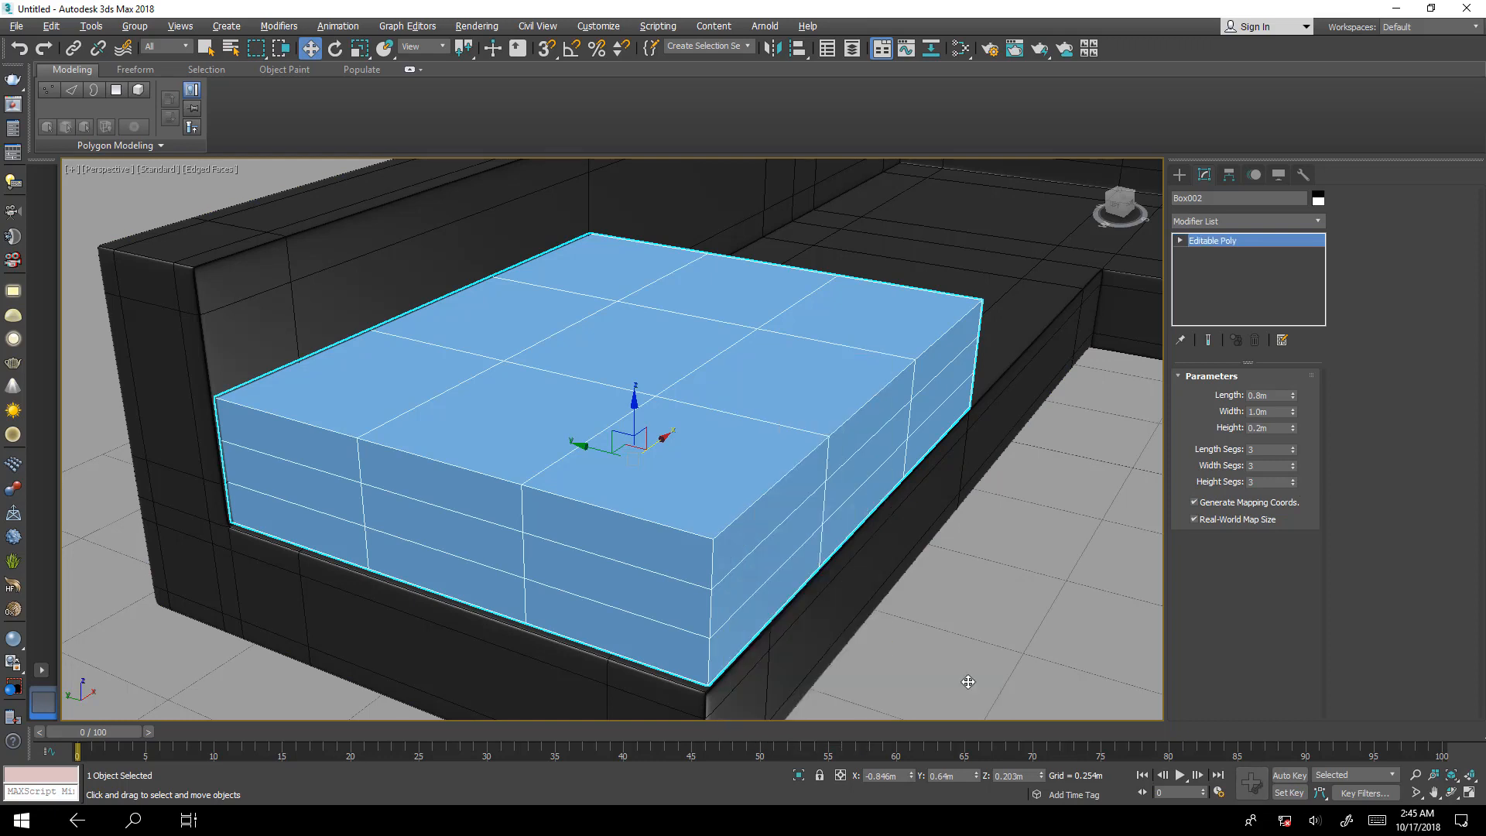
Apply a MeshSmooth modifier to the cushion with 3 iterations.
click(1246, 223)
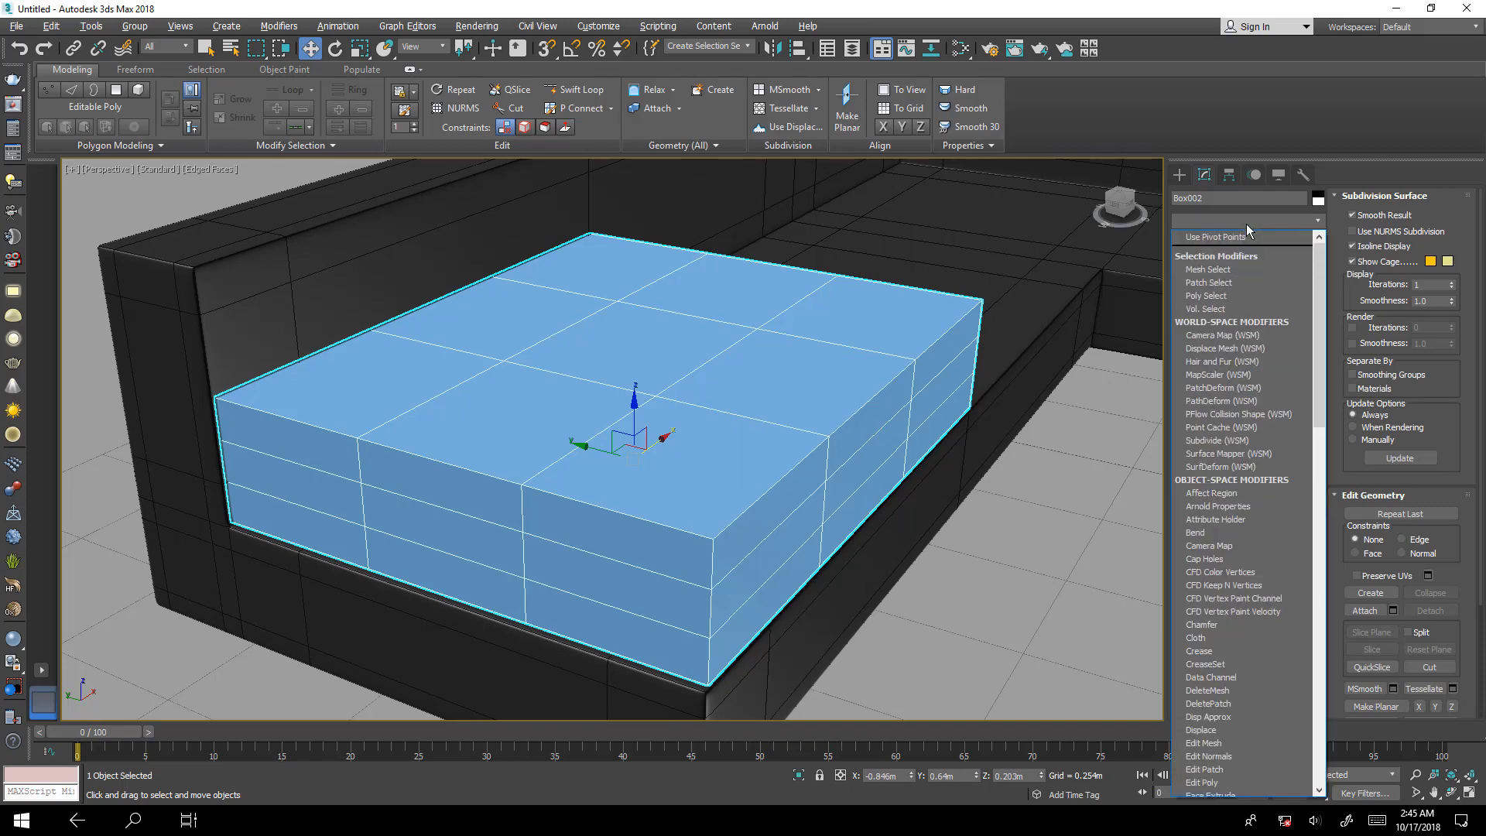
key(m)
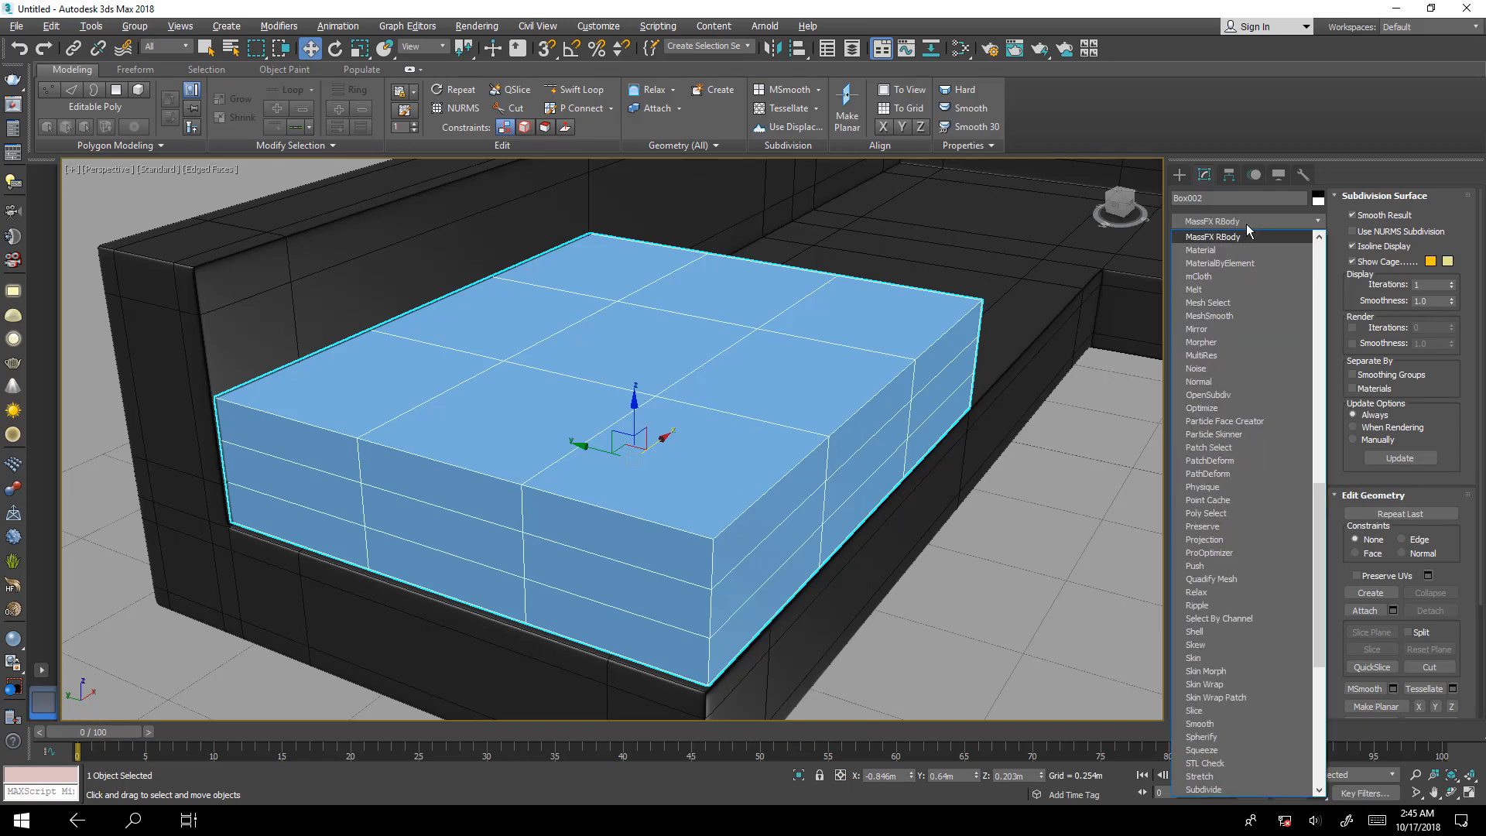
click(1209, 318)
click(1295, 487)
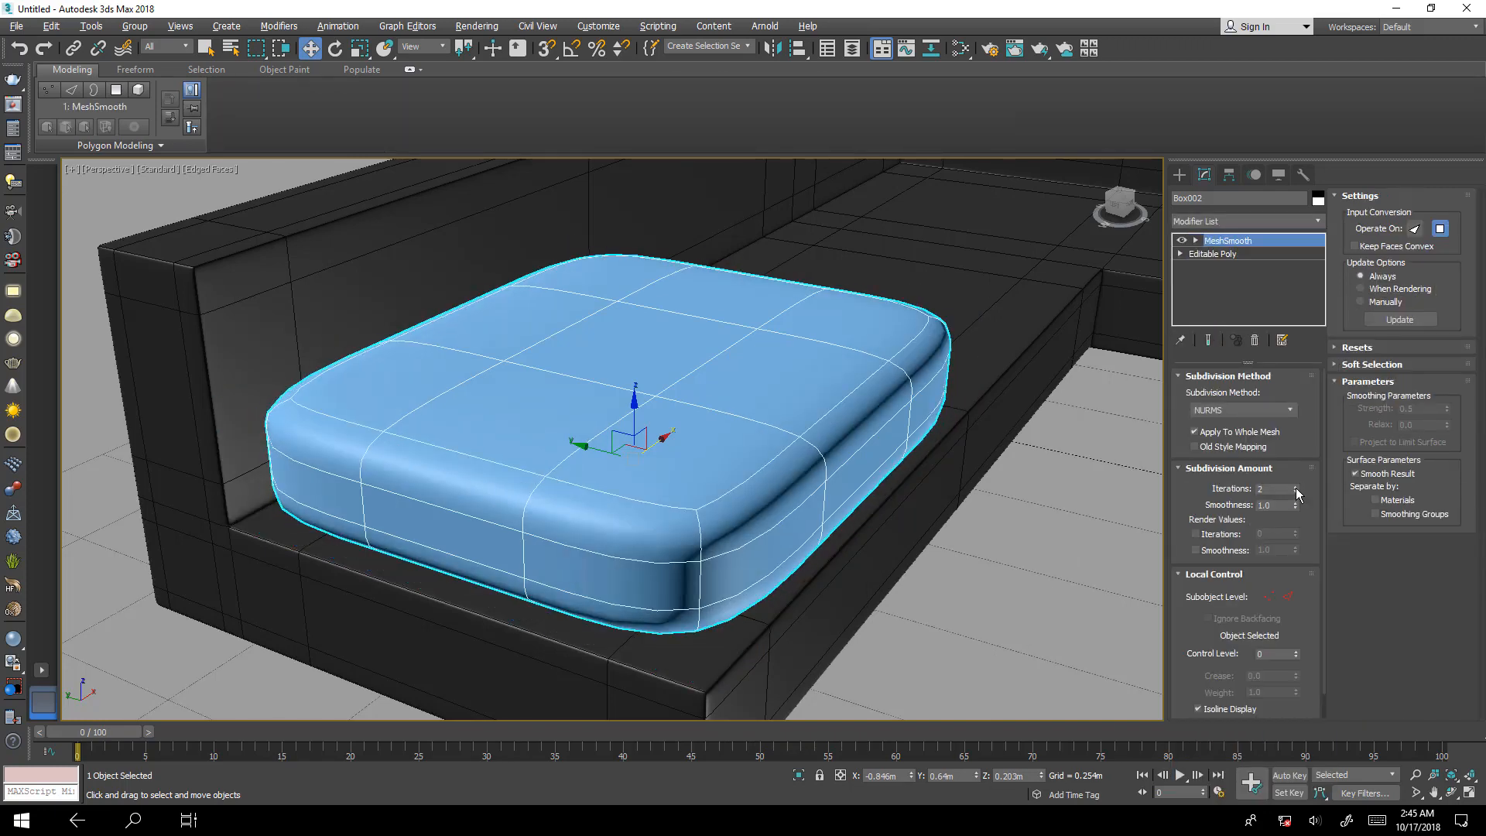
click(1295, 486)
Return to the cushion's Editable Poly level with the smoothed end result shown.
alt+middle_drag(800, 464, 721, 501)
click(1268, 255)
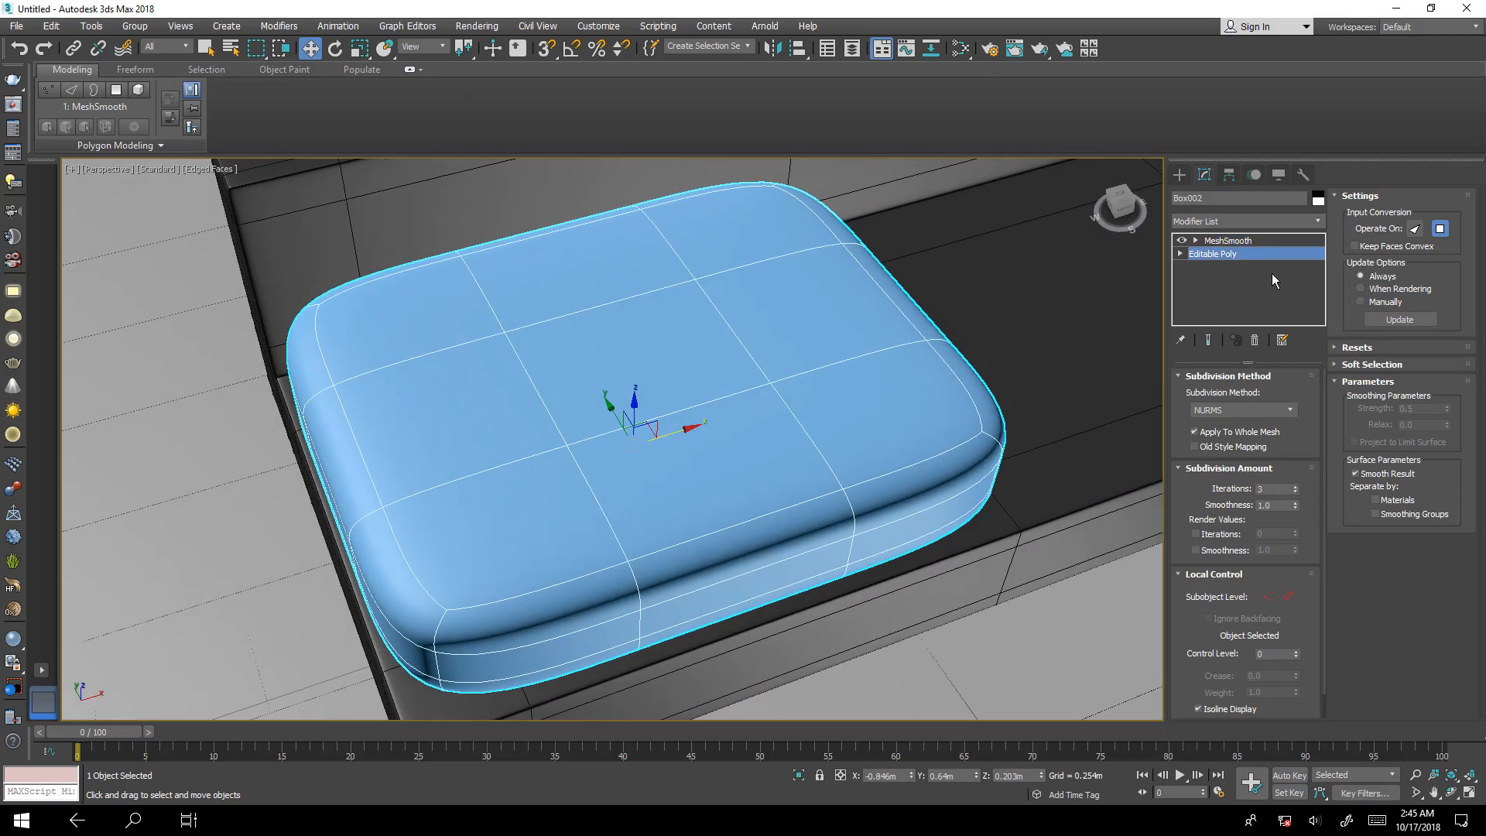
click(1209, 341)
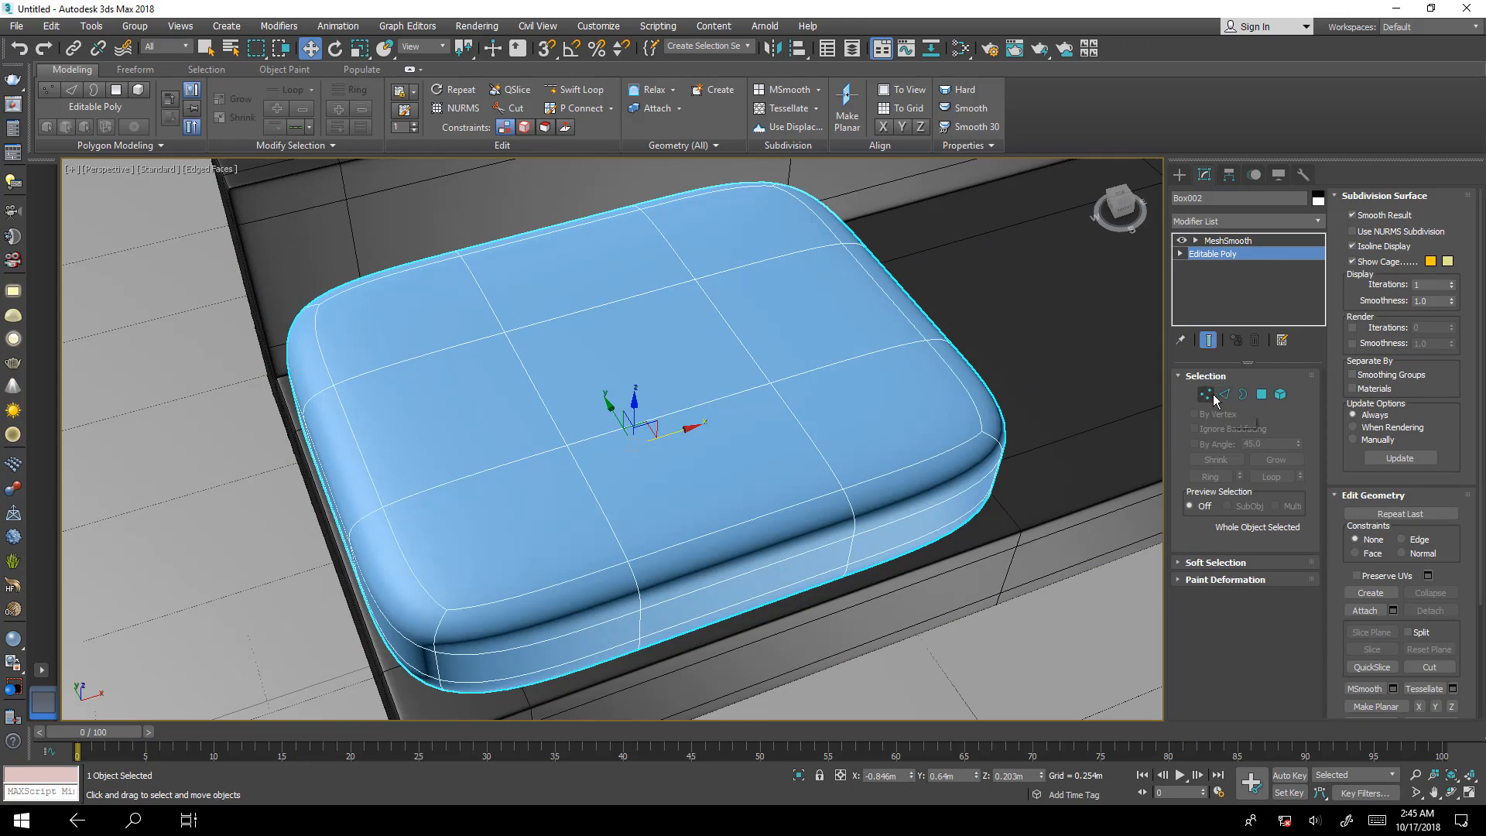
Select the two inner columns of cage vertices on the cushion and scale them outward along X, close to its two ends.
click(1205, 394)
alt+middle_drag(1135, 452, 906, 474)
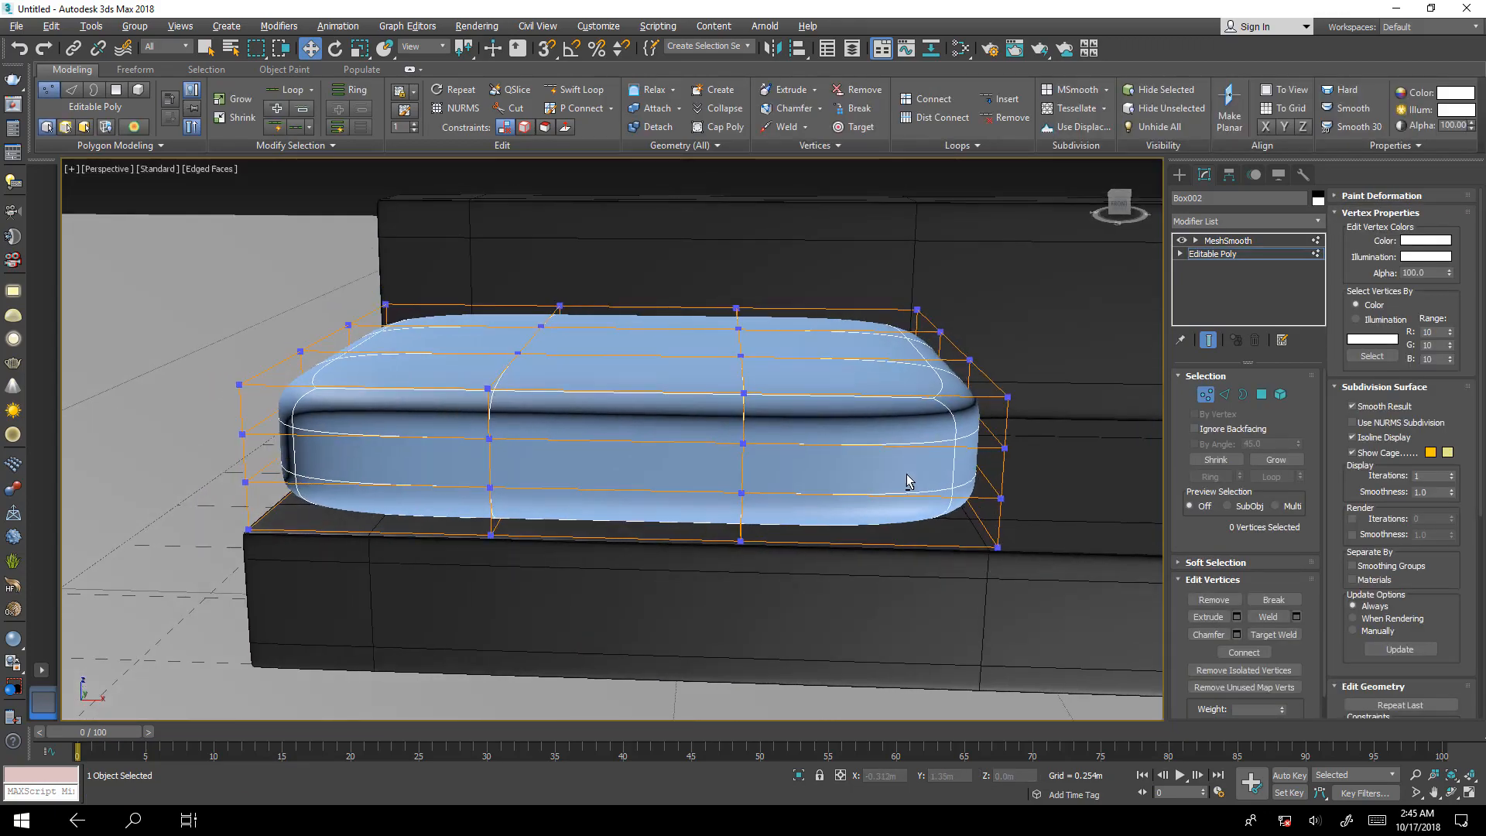
drag(779, 240, 681, 511)
drag(489, 582, 489, 582)
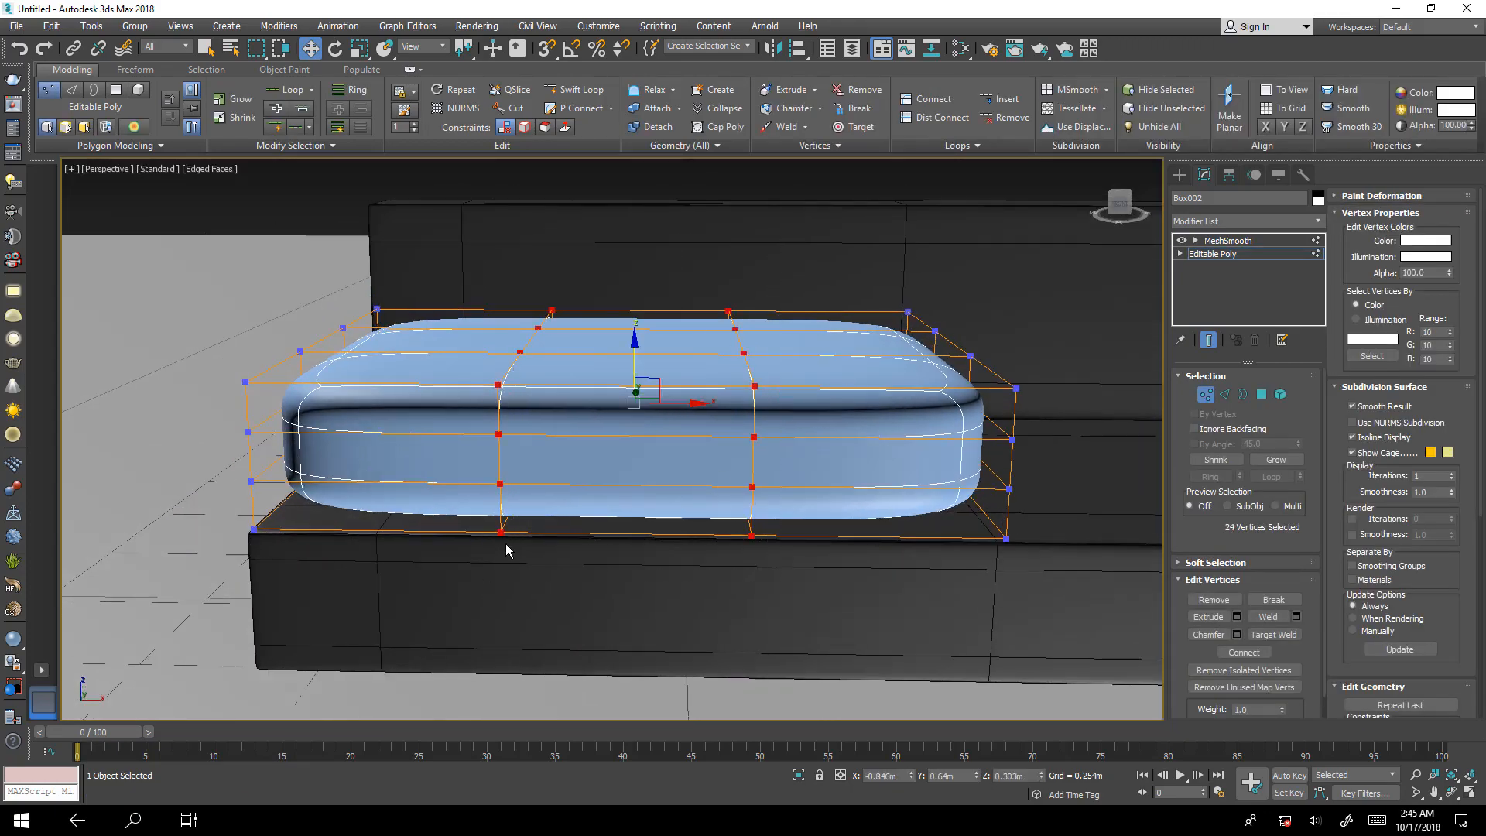
alt+middle_drag(504, 543, 567, 541)
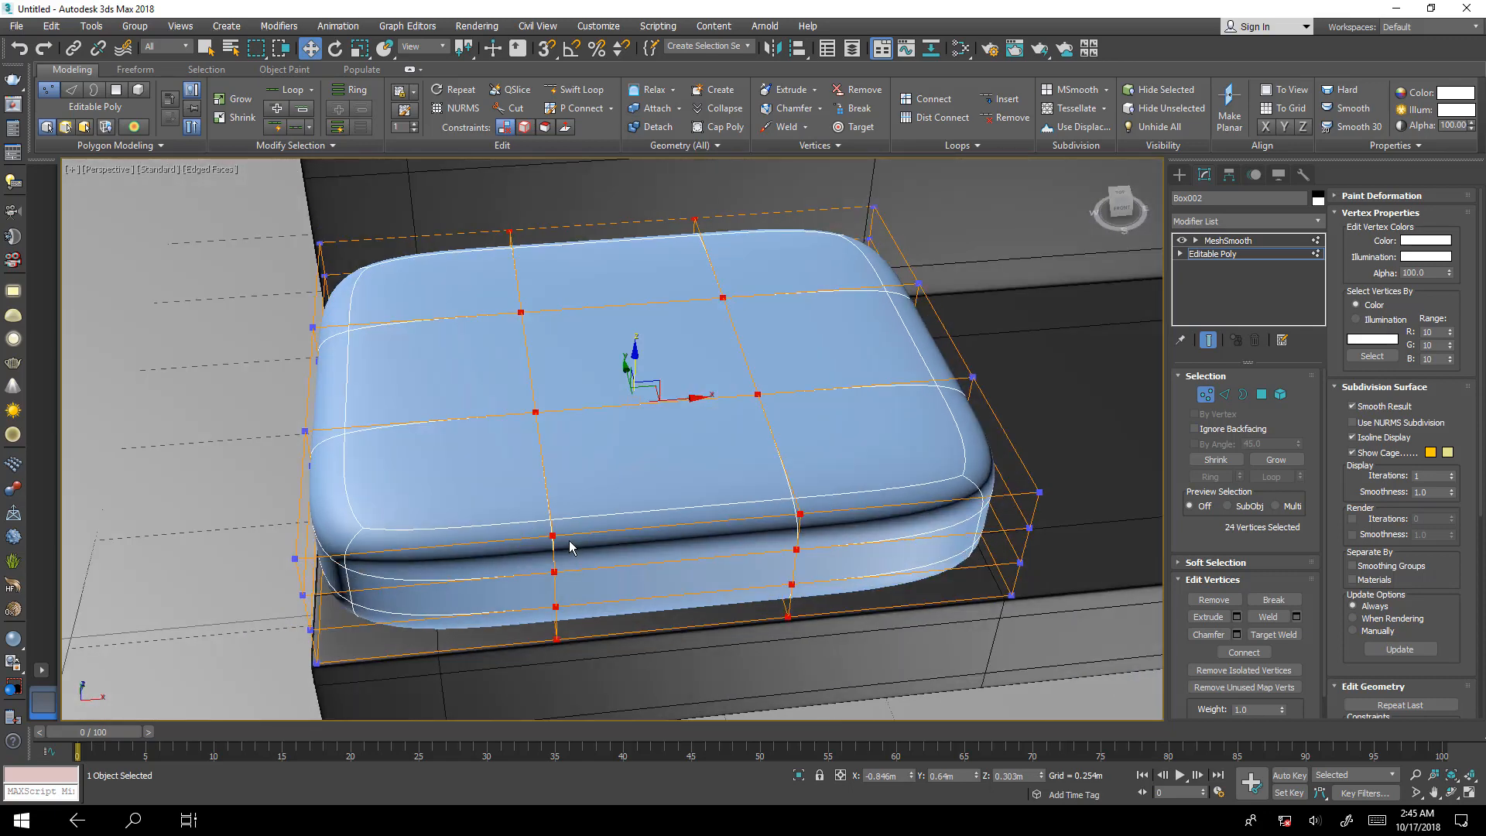
key(r)
drag(572, 407, 467, 425)
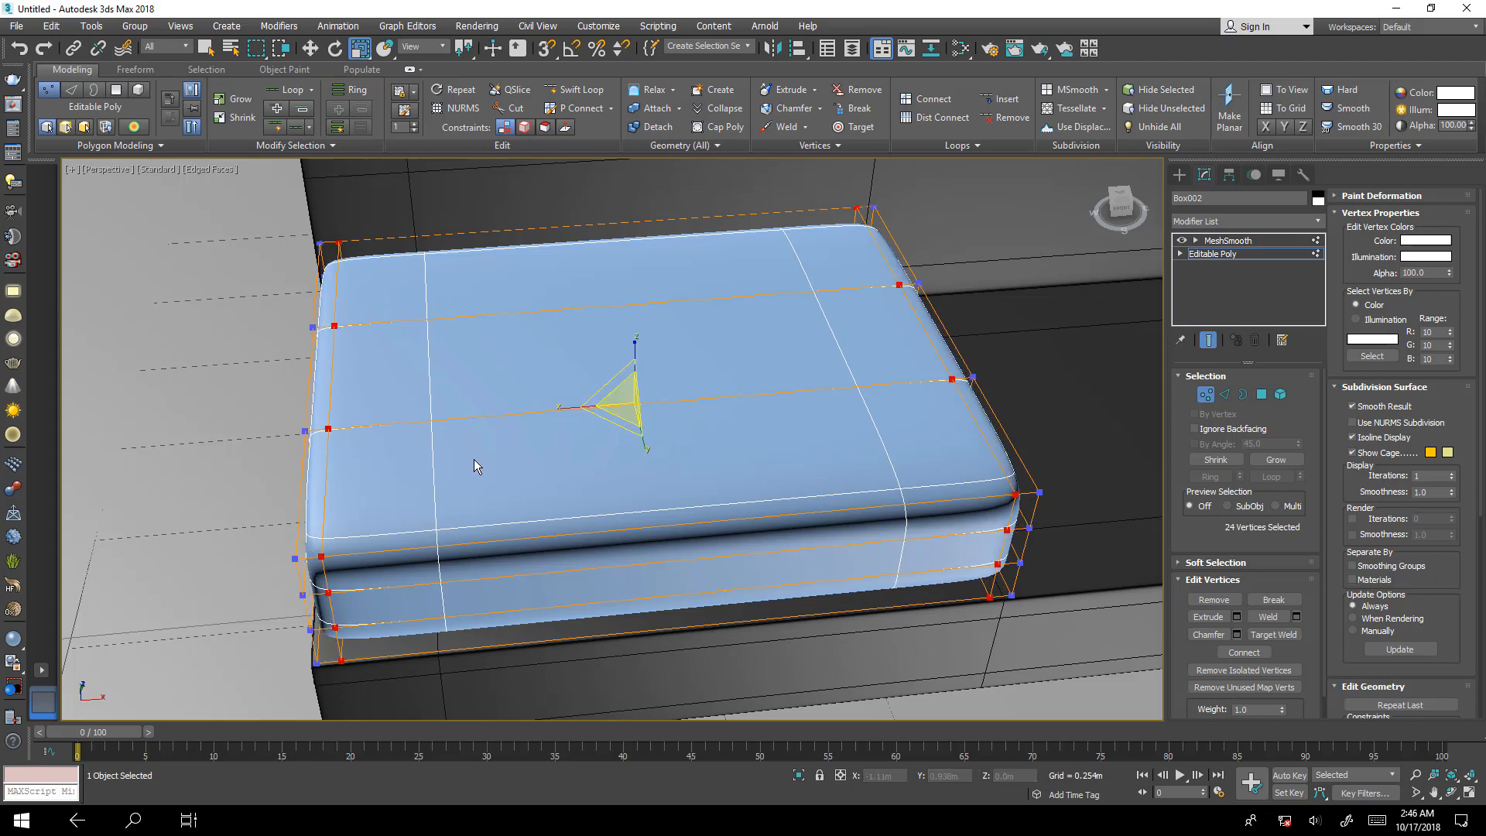
Select the two inner rows of cage vertices across the cushion's depth and scale them outward along Y, close to its front and back.
alt+middle_drag(474, 458, 774, 361)
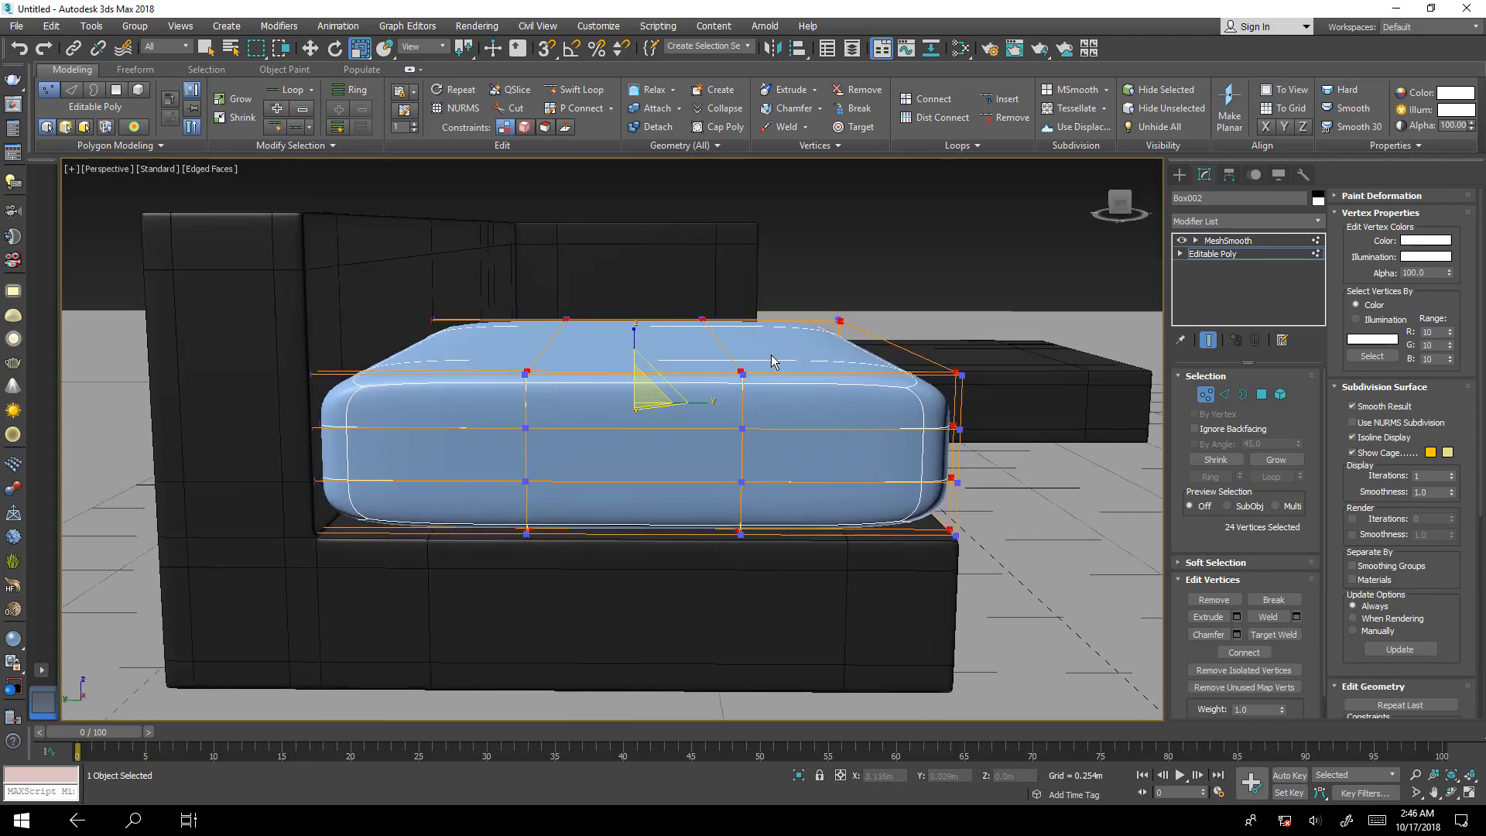
drag(760, 272, 550, 572)
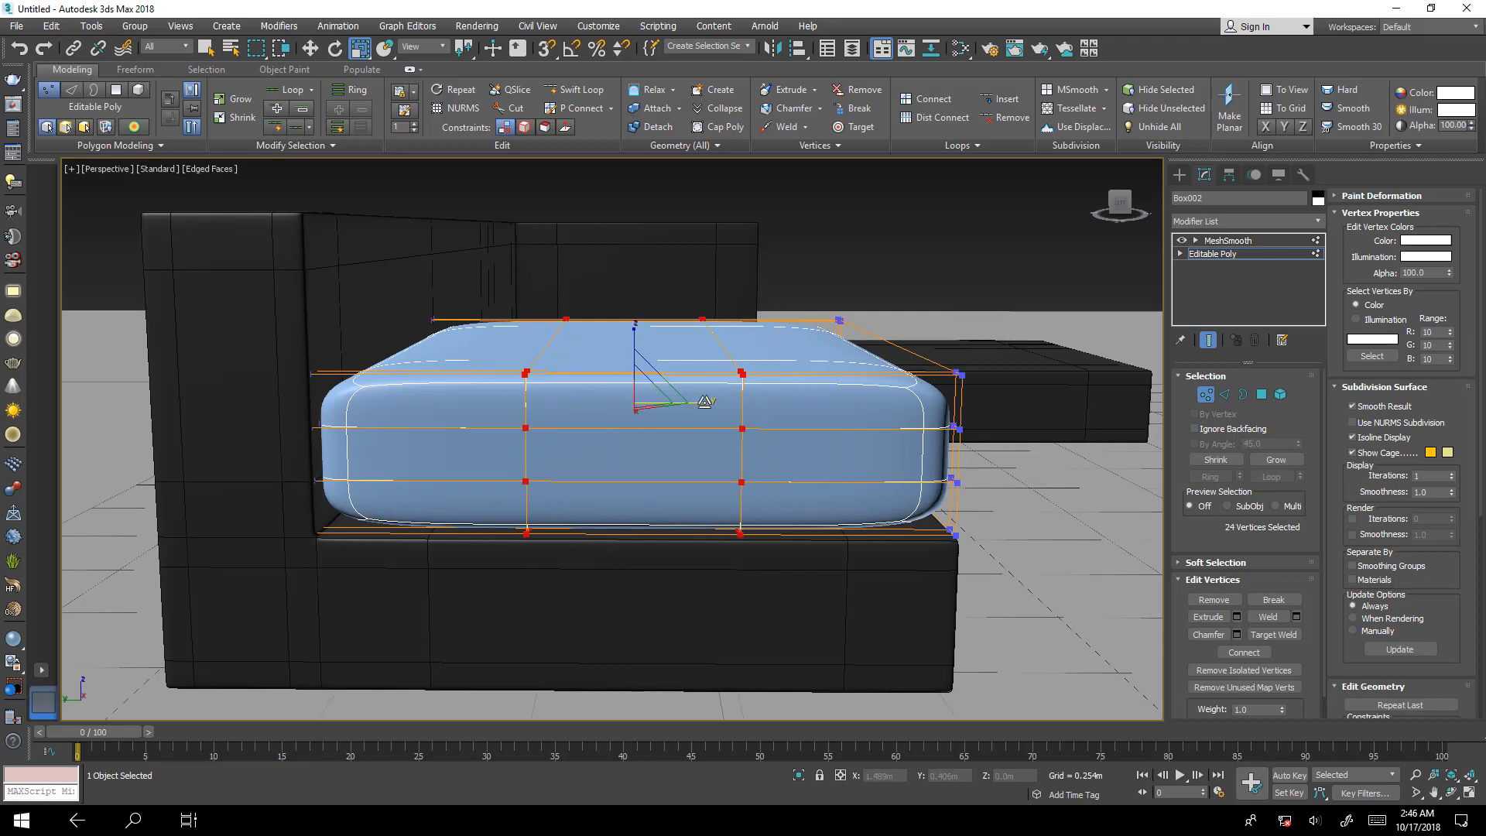
drag(700, 404, 819, 427)
Remove the upper of the two horizontal edge loops running around the cushion's sides.
alt+middle_drag(819, 427, 681, 421)
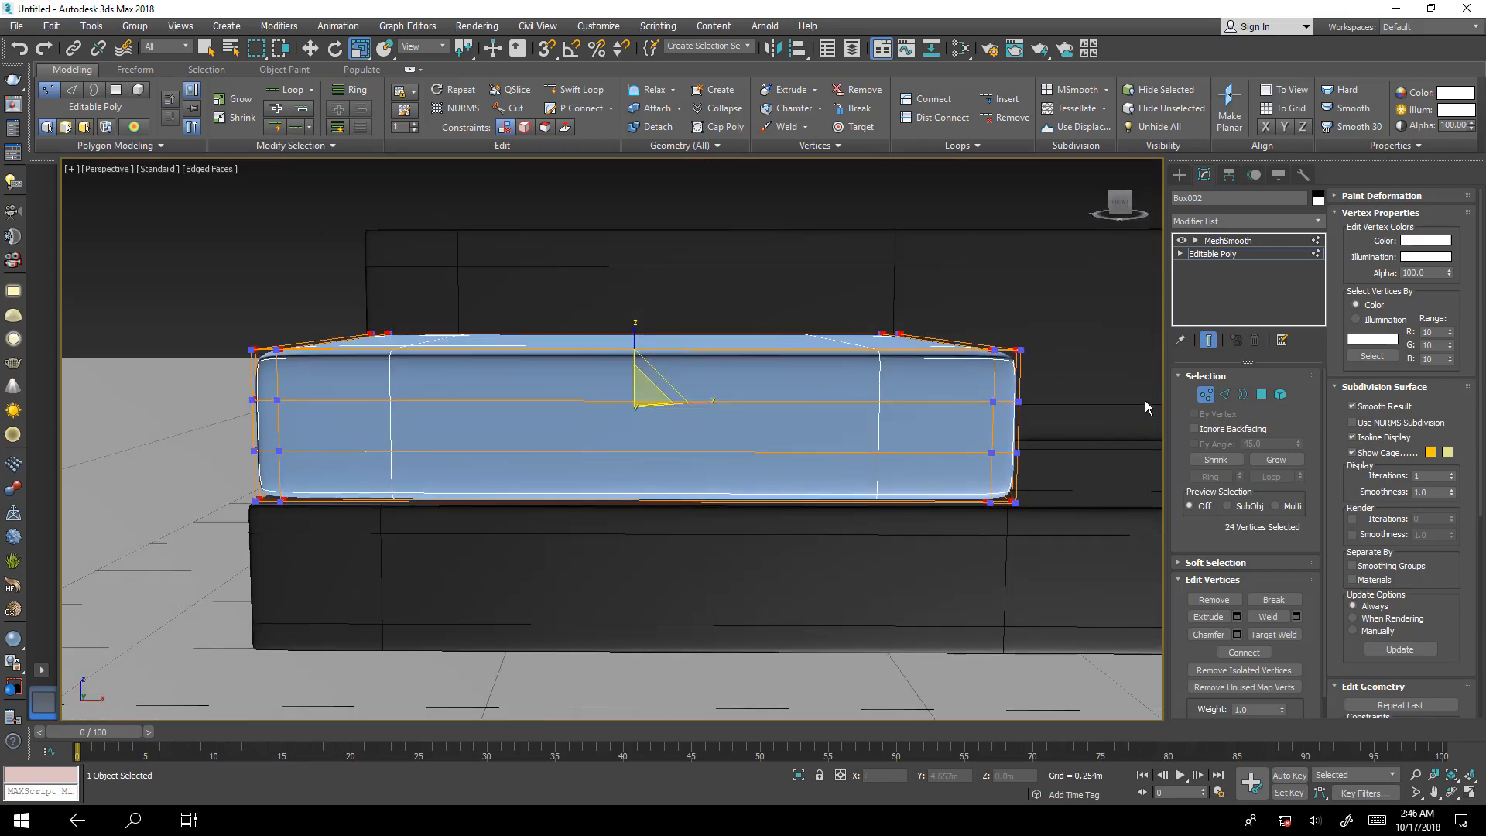
click(1224, 395)
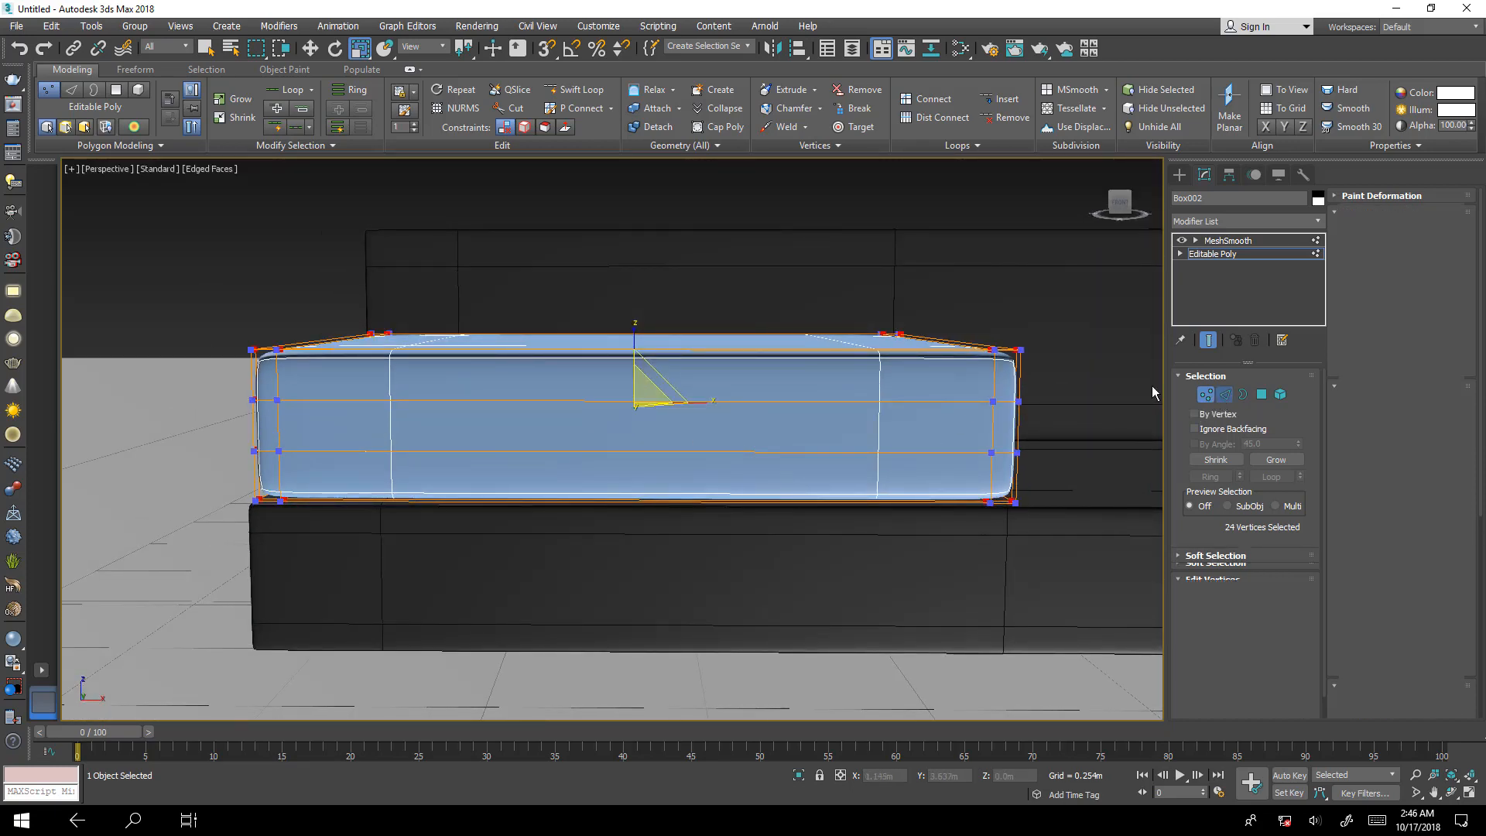
double_click(924, 402)
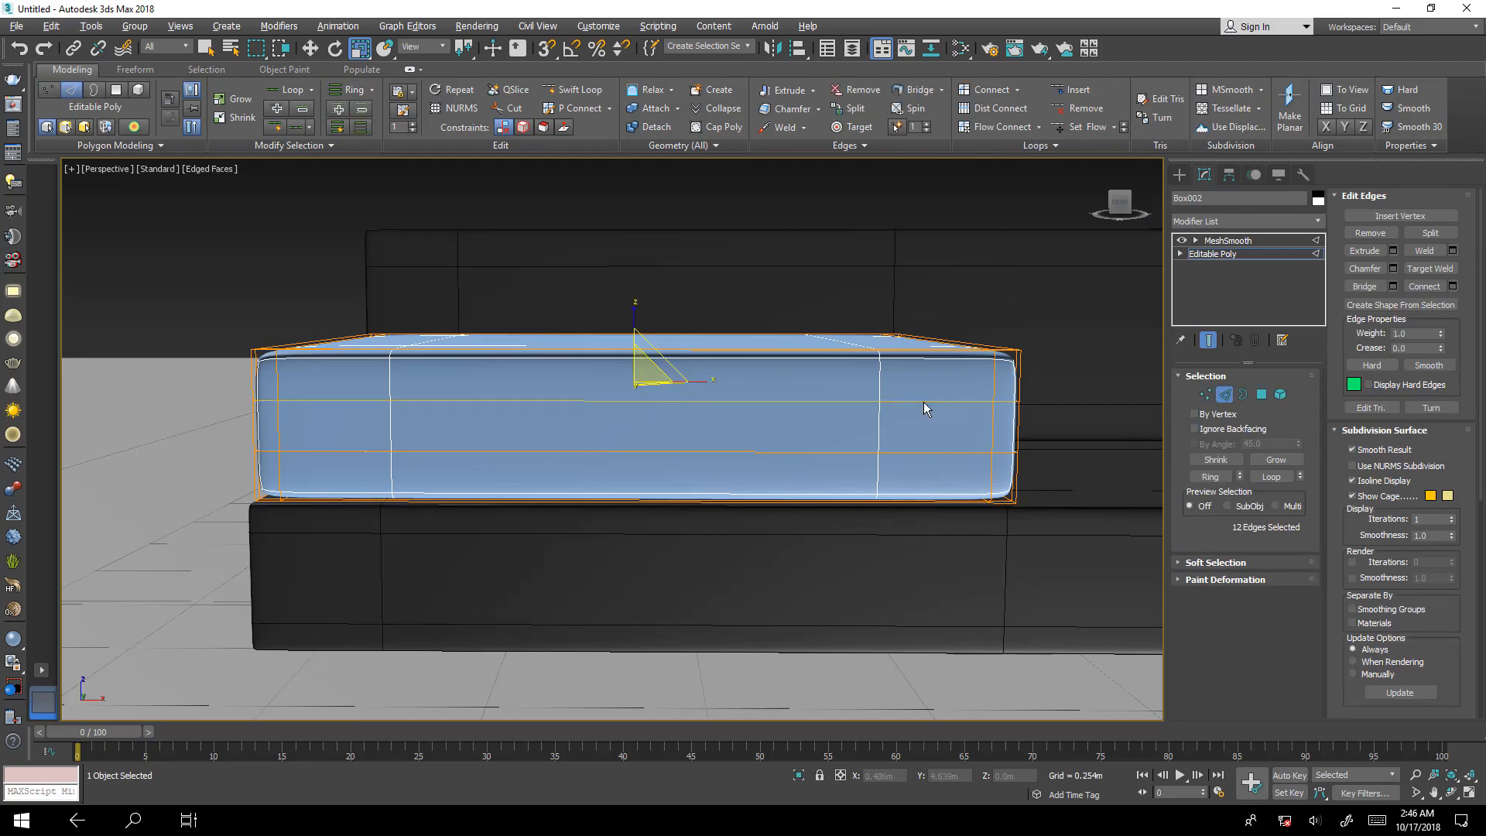
mouse_move(922, 402)
alt+middle_down()
mouse_move(854, 399)
mouse_move(934, 425)
alt+middle_up()
click(934, 425)
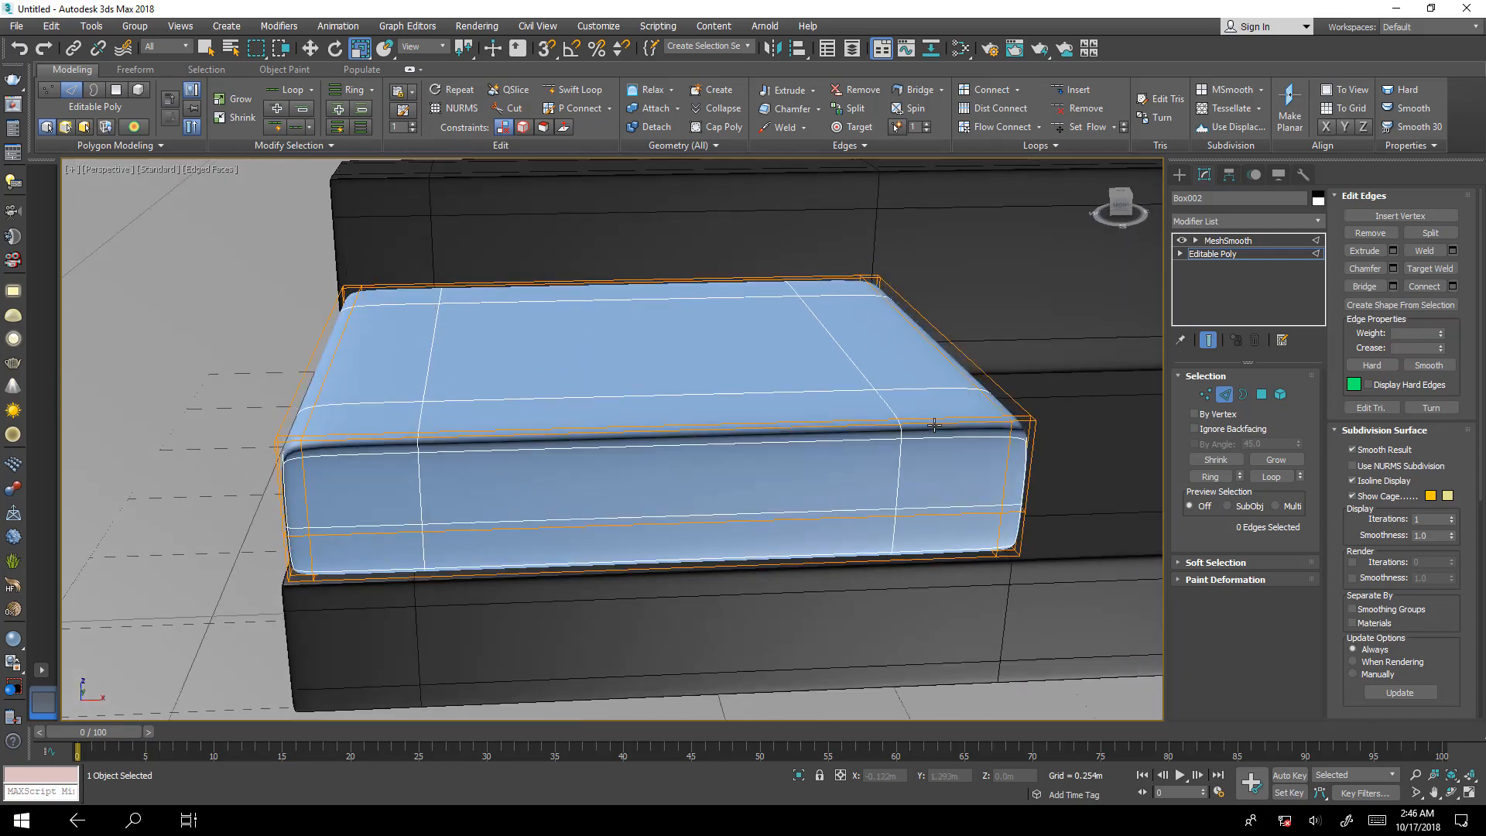
Select the remaining horizontal edge loop around the cushion's sides and raise it about 0.036 m to mid-height.
double_click(914, 518)
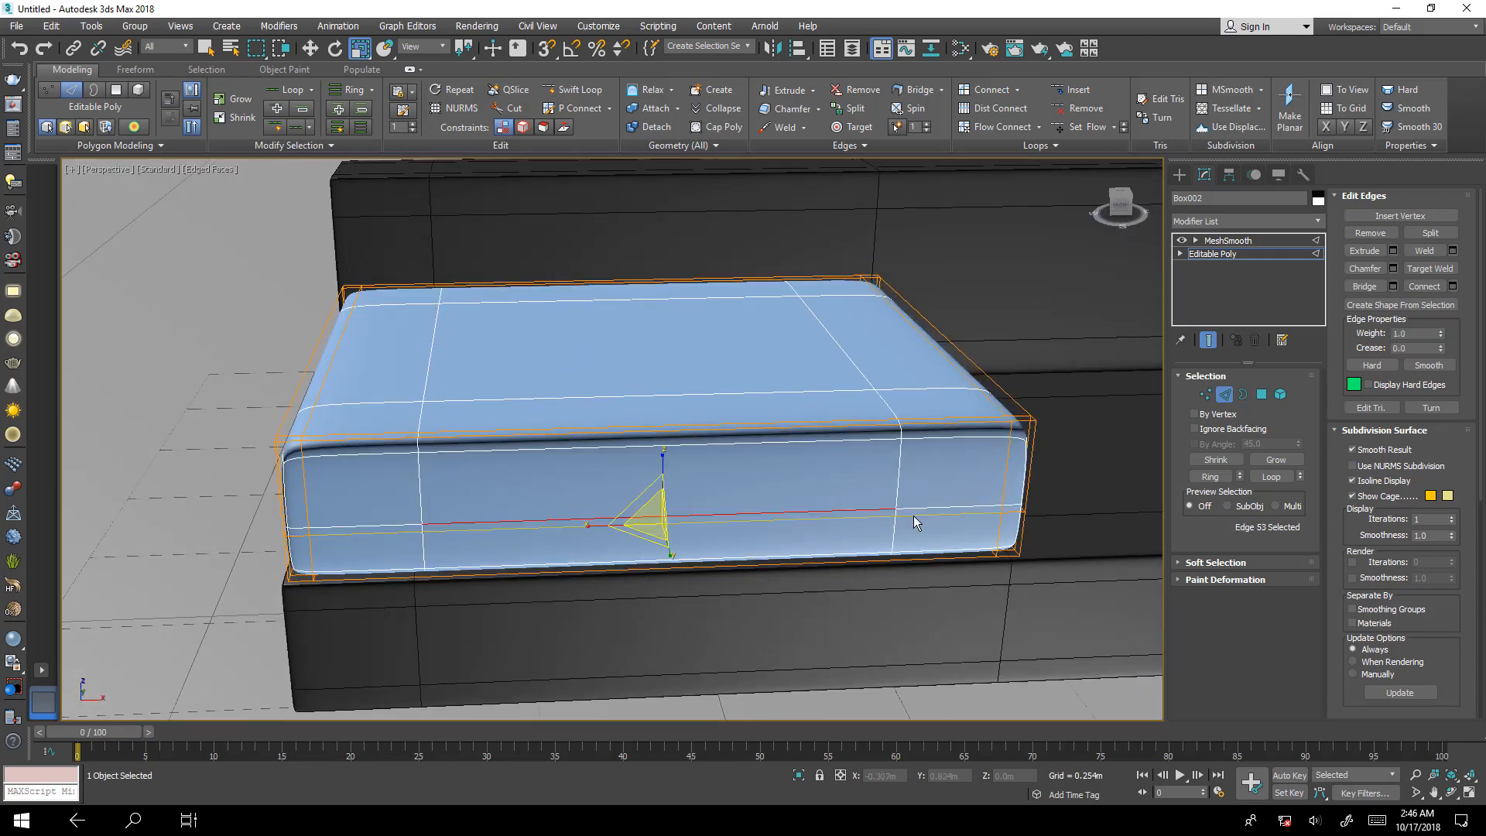
key(w)
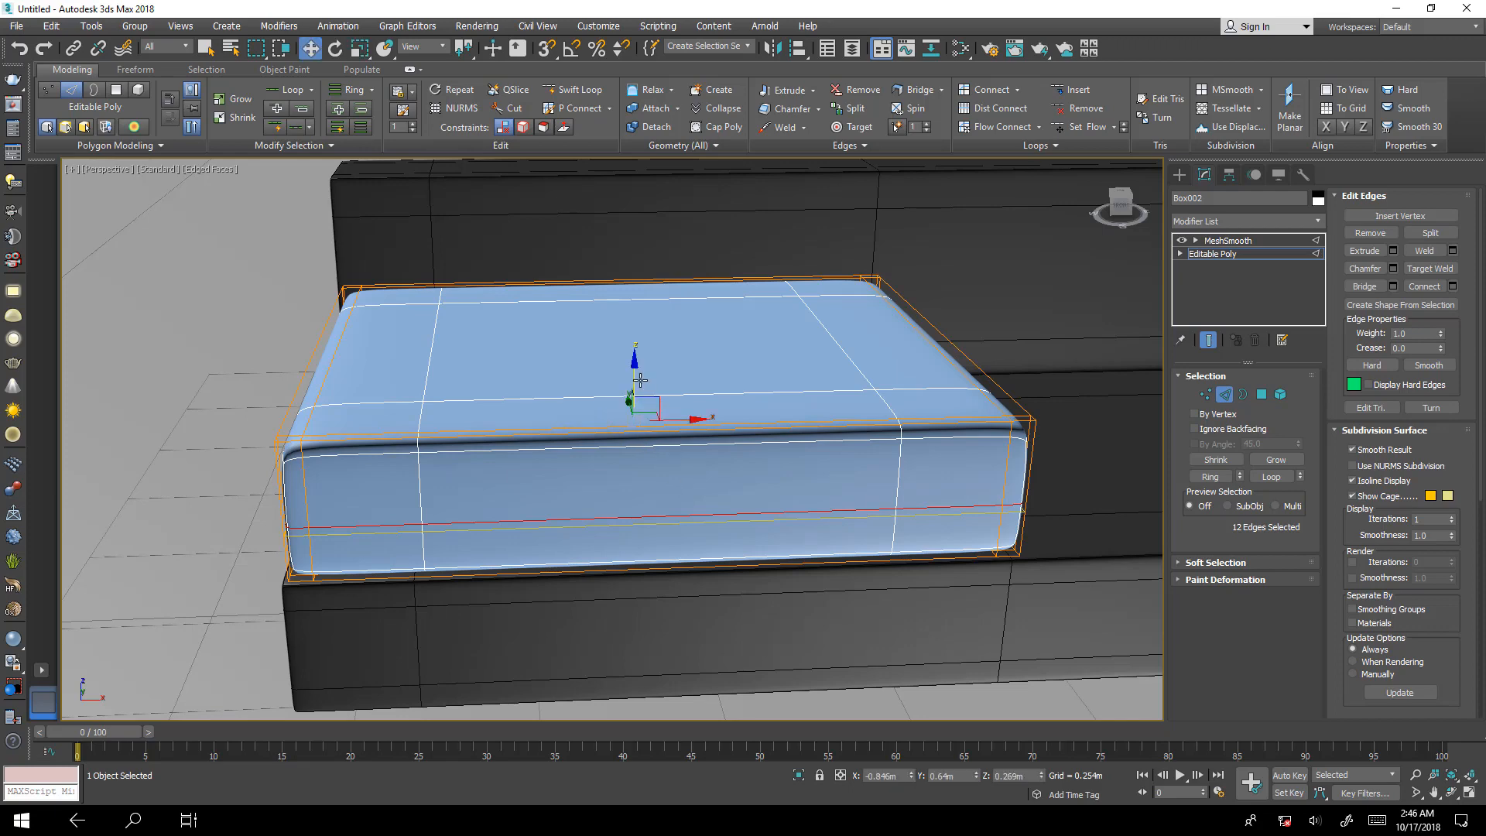
drag(636, 379, 638, 358)
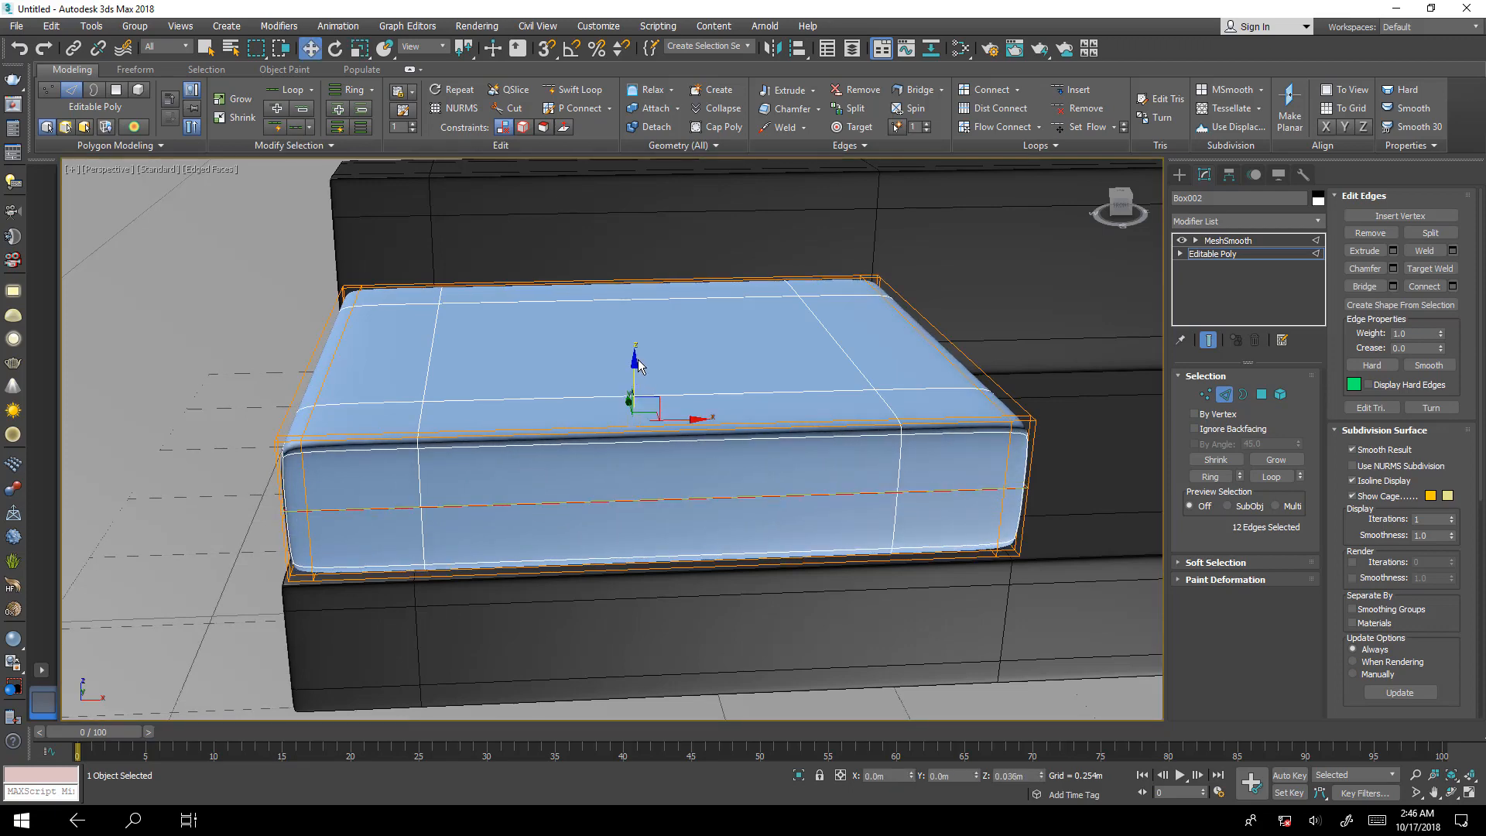
Select the cushion's large top polygon and, with the smoothed end result hidden, raise it to about Z 0.467 m.
mouse_move(643, 414)
alt+middle_down()
mouse_move(709, 388)
mouse_move(650, 441)
alt+middle_up()
click(1260, 394)
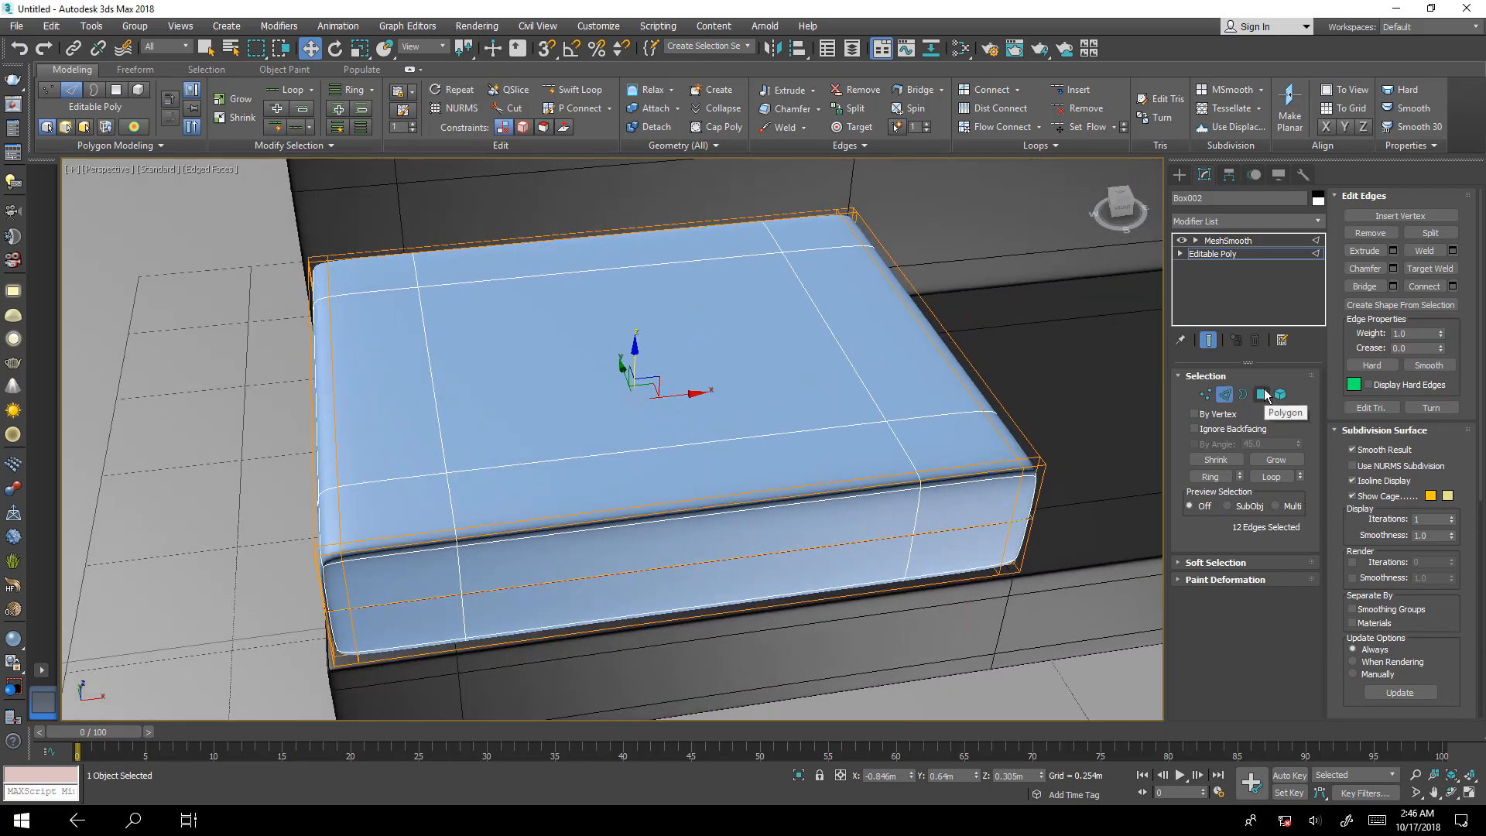
click(714, 376)
alt+middle_drag(714, 376, 634, 402)
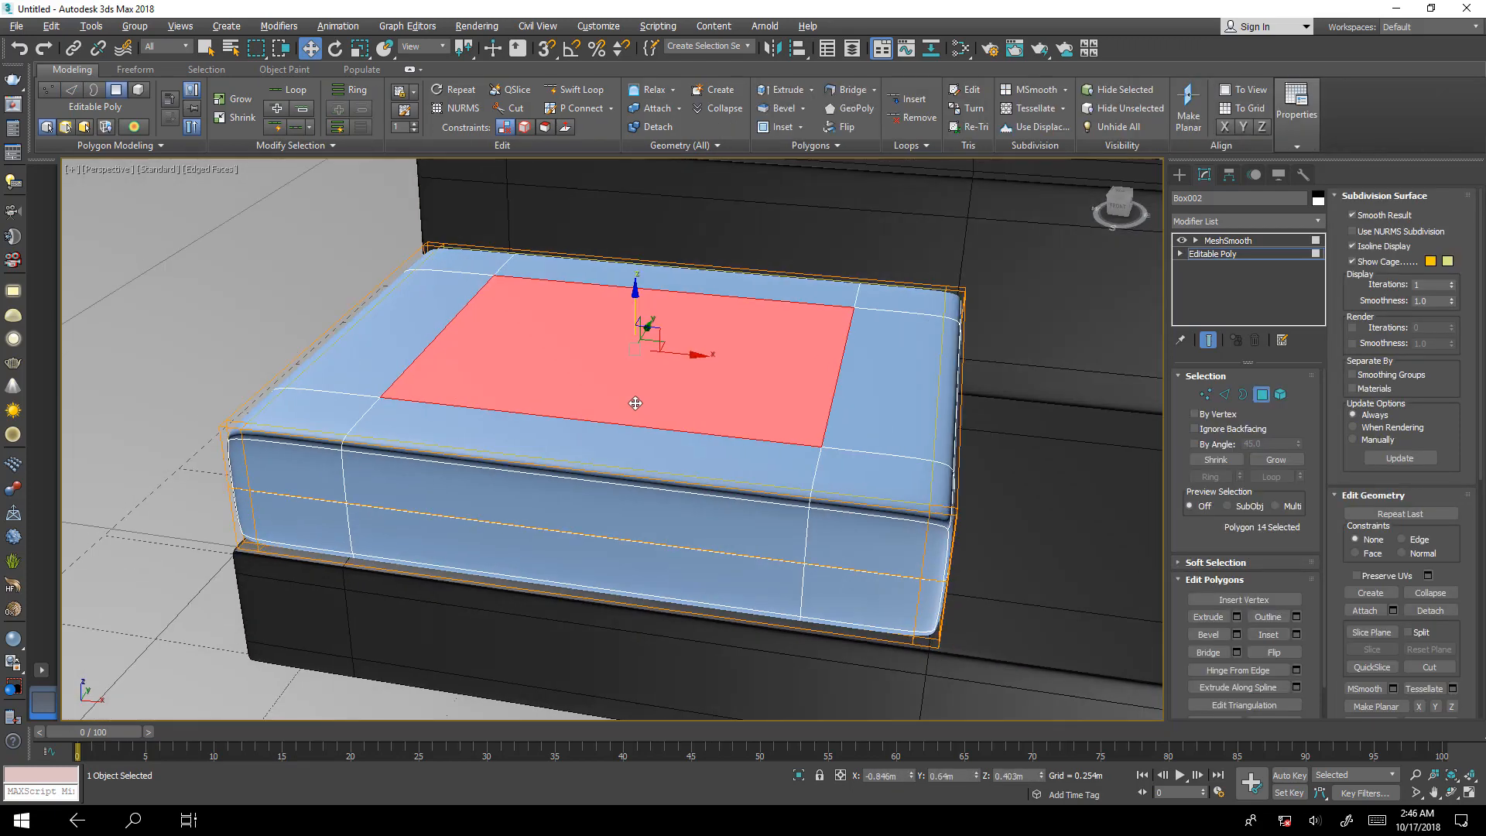
click(1207, 340)
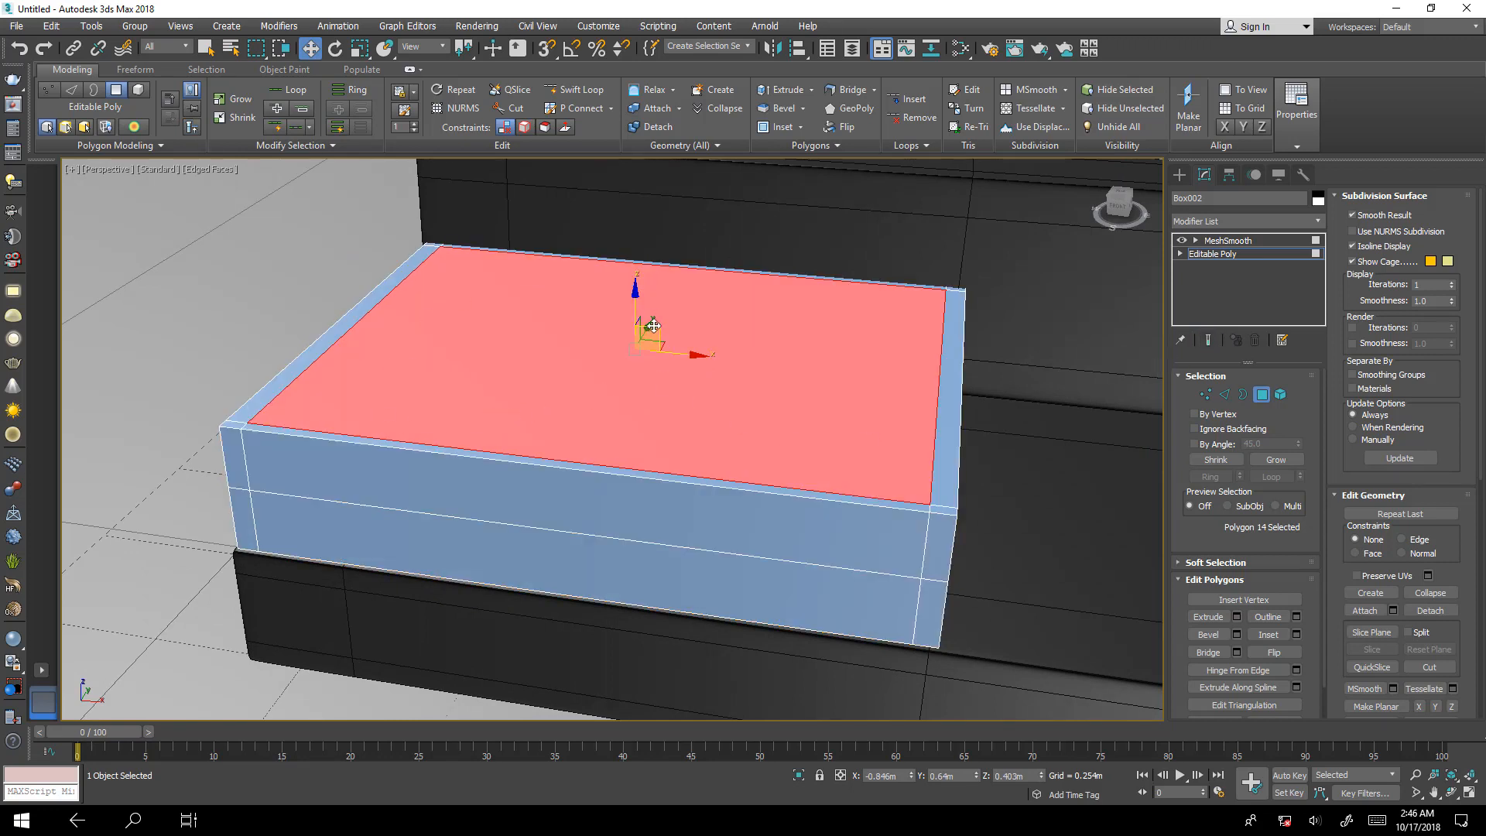
drag(635, 307, 646, 271)
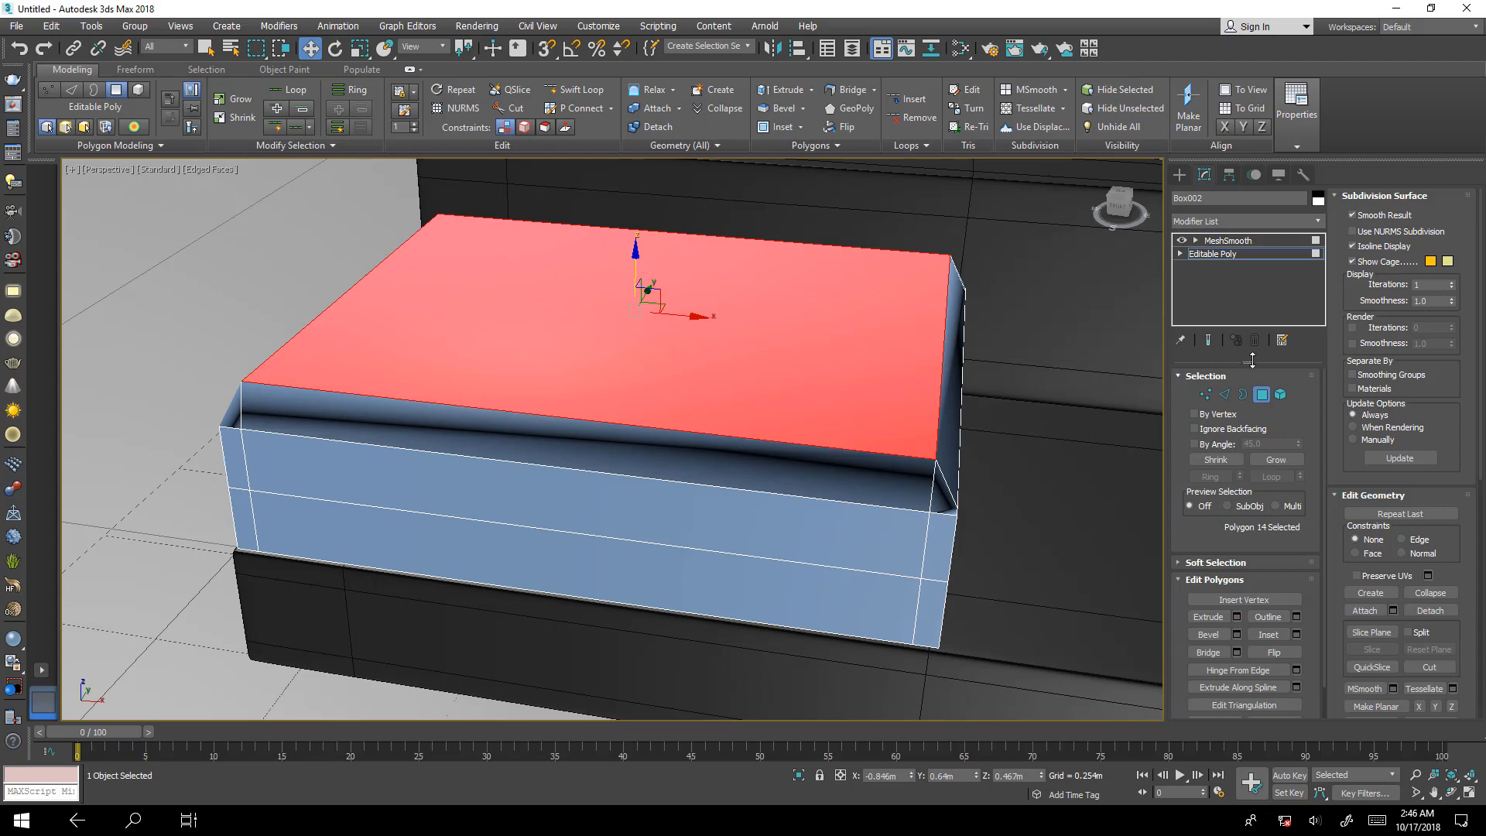
Show the smoothed end result again, check the domed cushion, and leave polygon editing.
click(1207, 341)
alt+middle_drag(879, 454, 567, 447)
scroll(967, 442, up, 3)
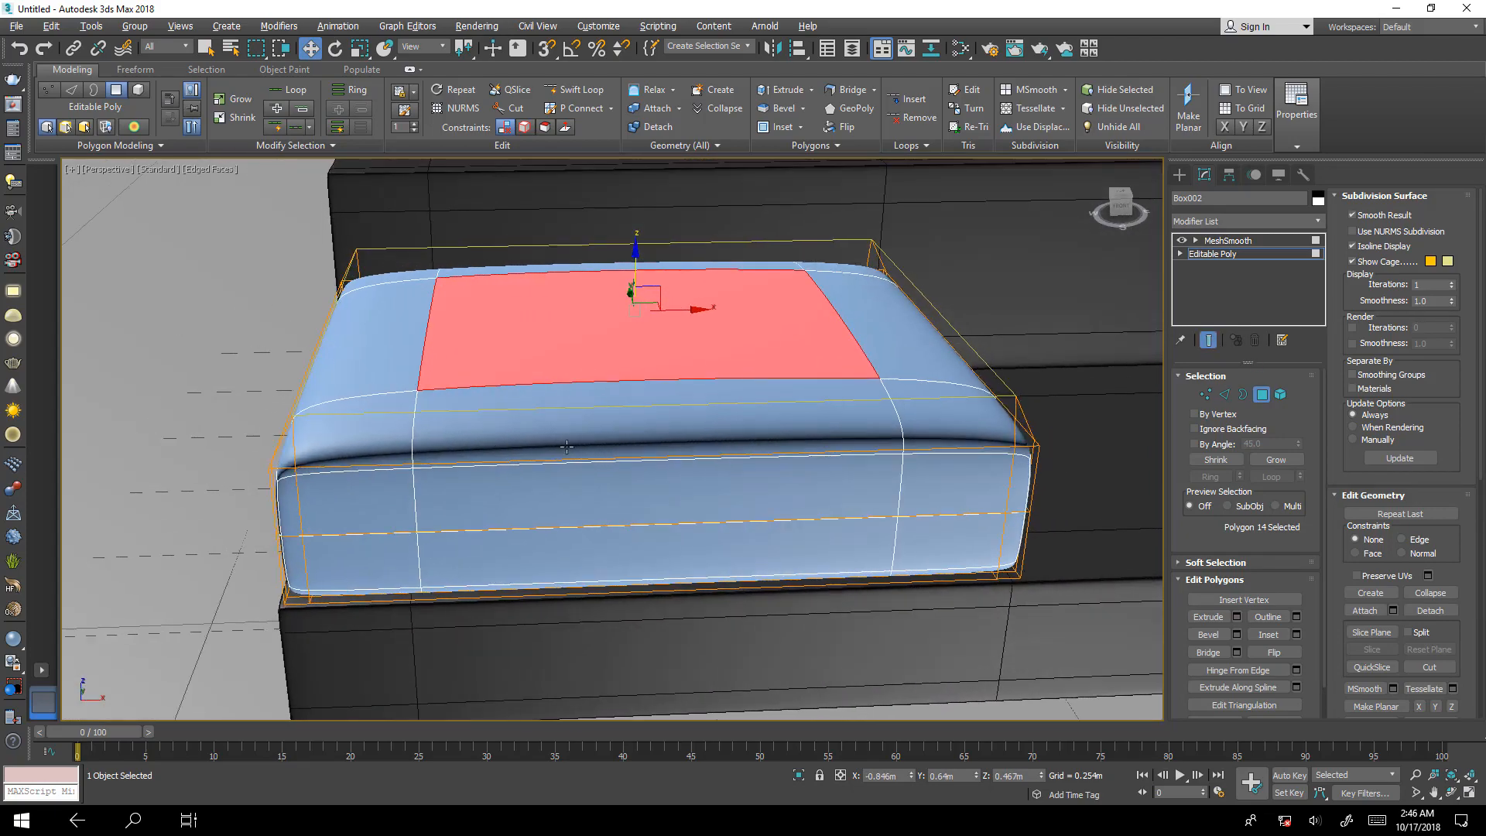
scroll(954, 468, down, 6)
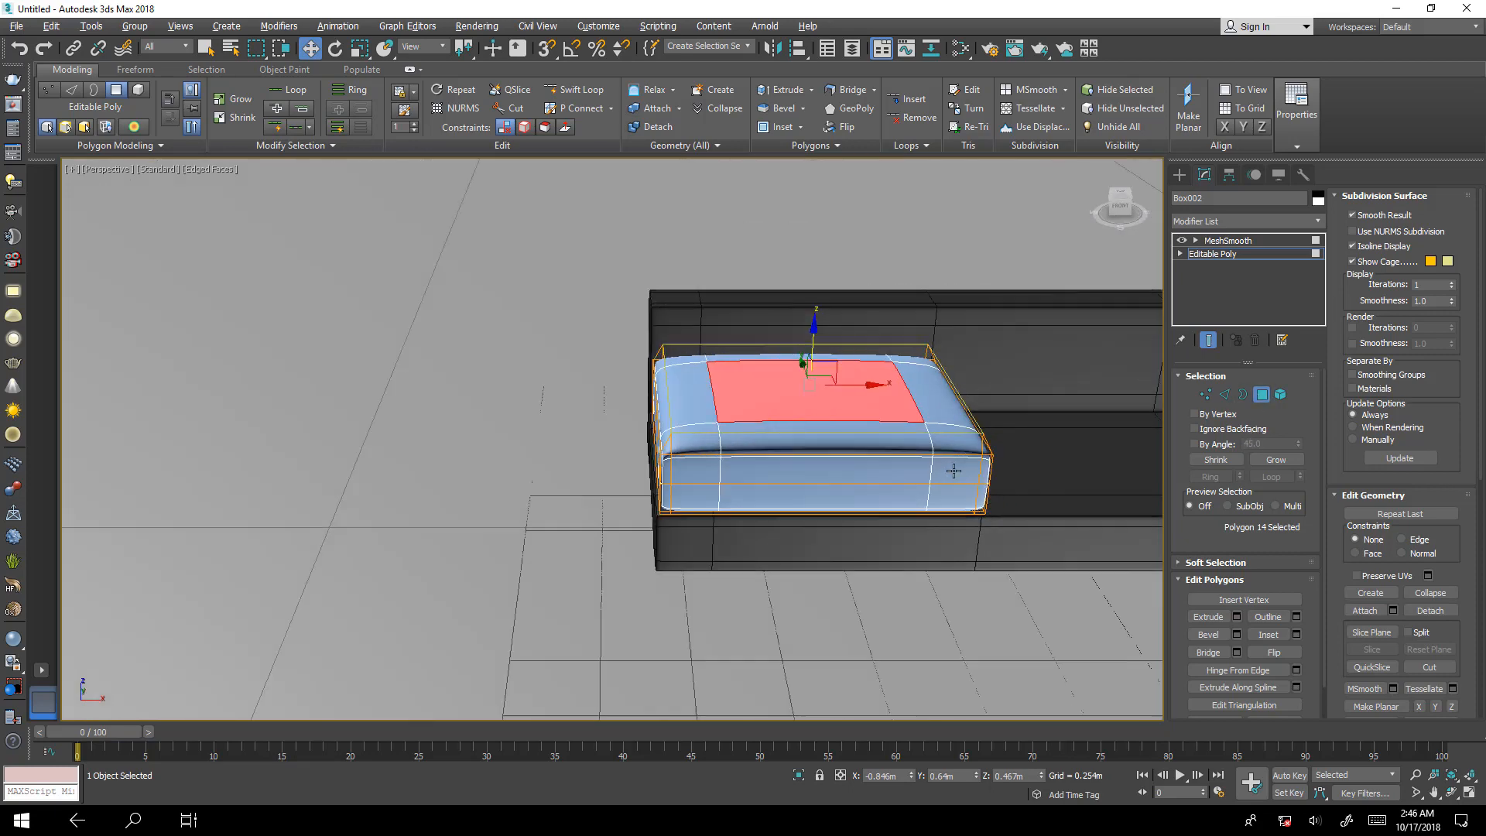
alt+middle_drag(955, 467, 890, 458)
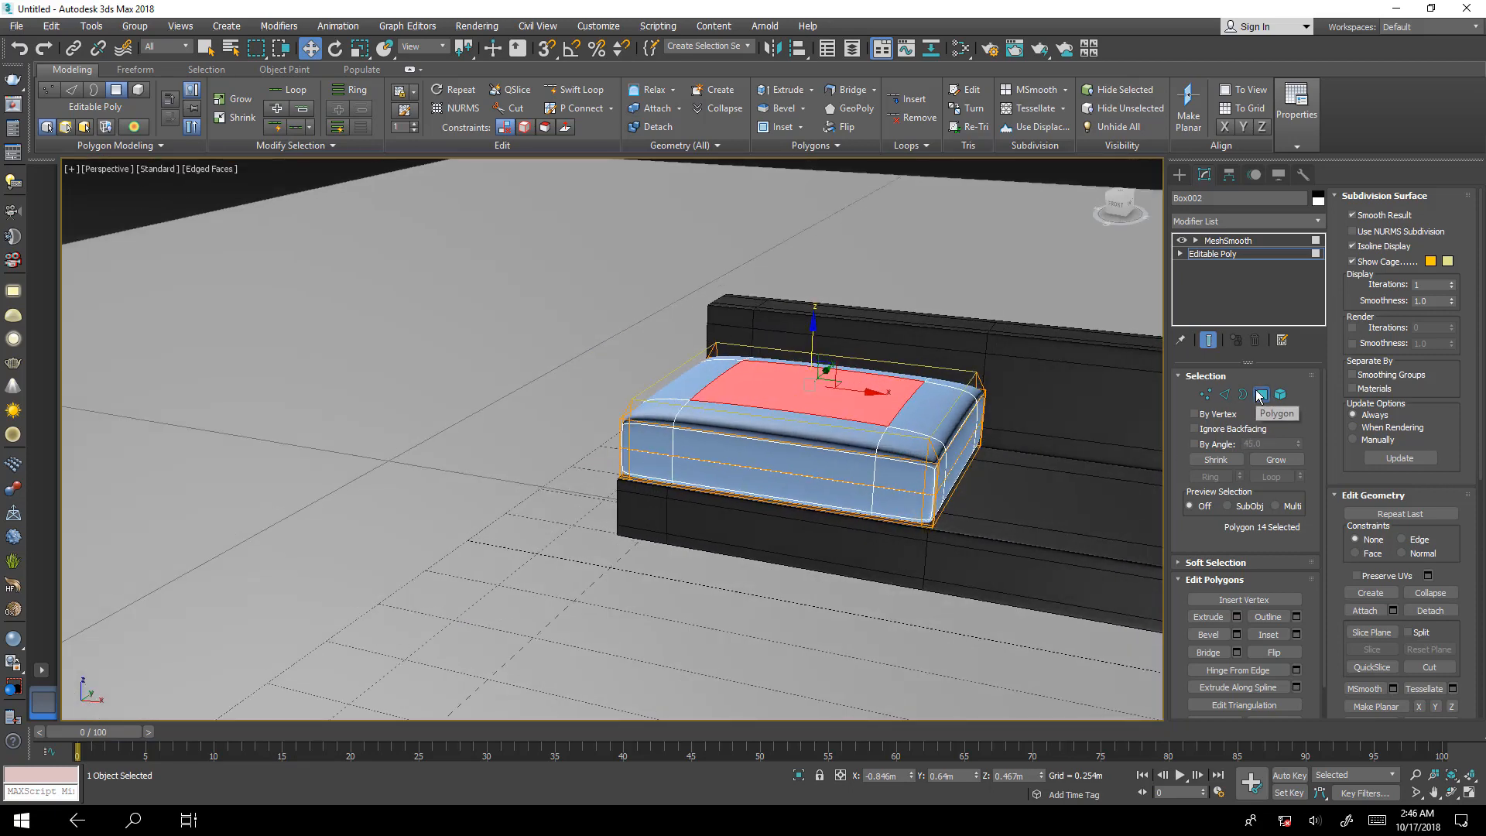
click(1259, 395)
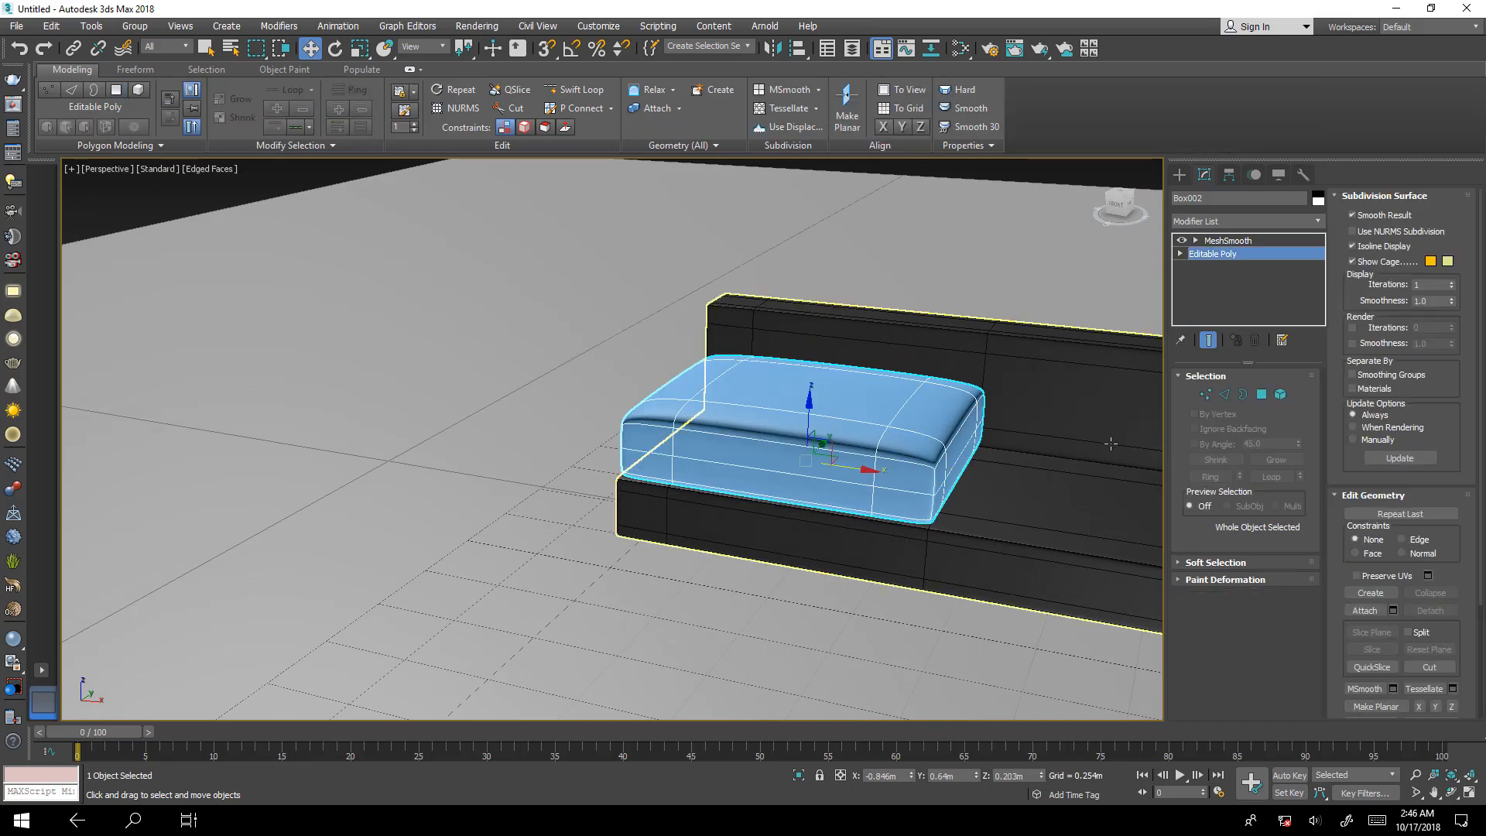
click(1204, 396)
alt+middle_drag(967, 434, 959, 467)
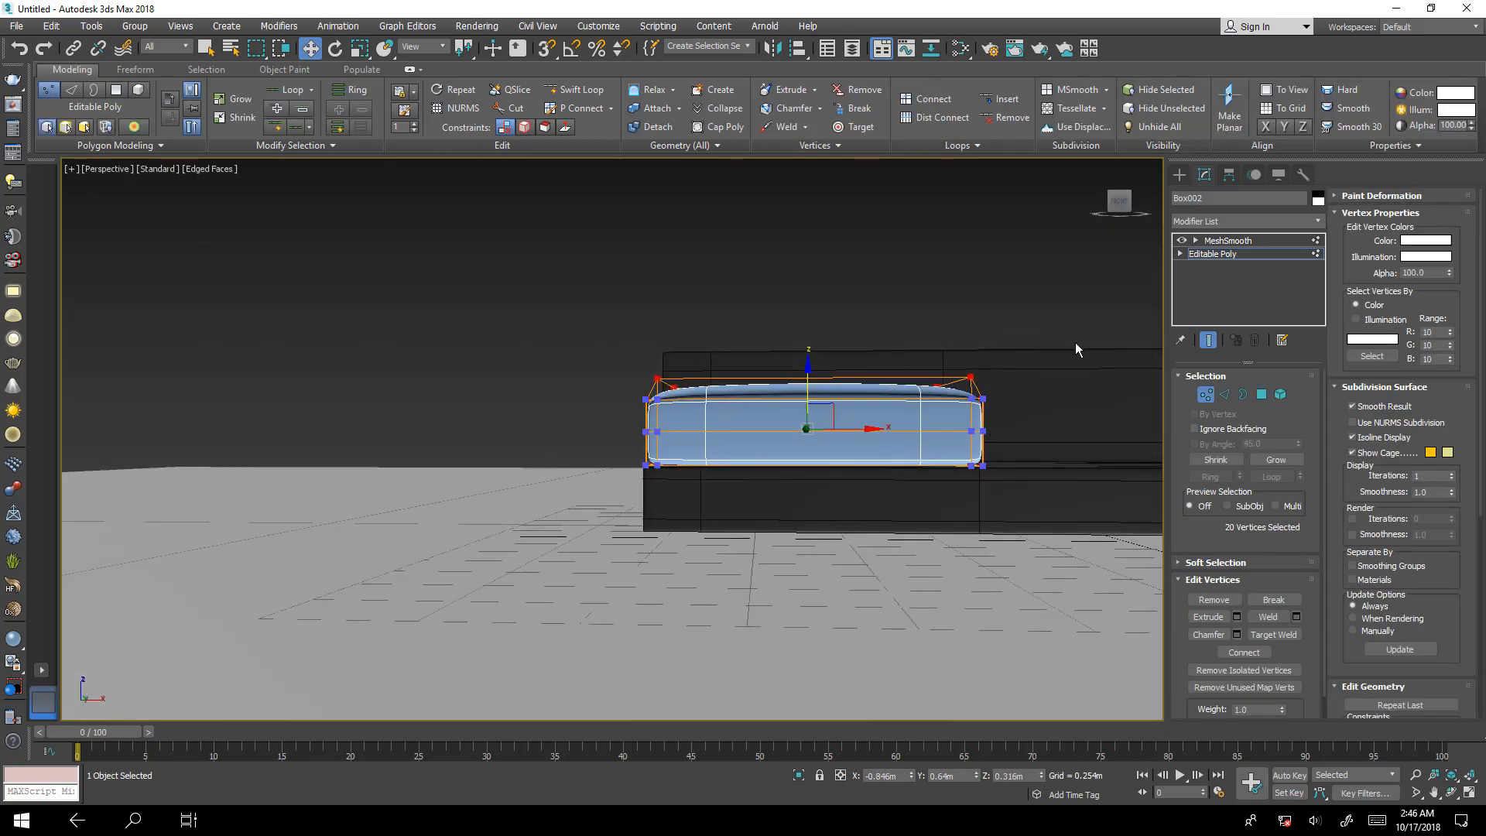
click(1205, 395)
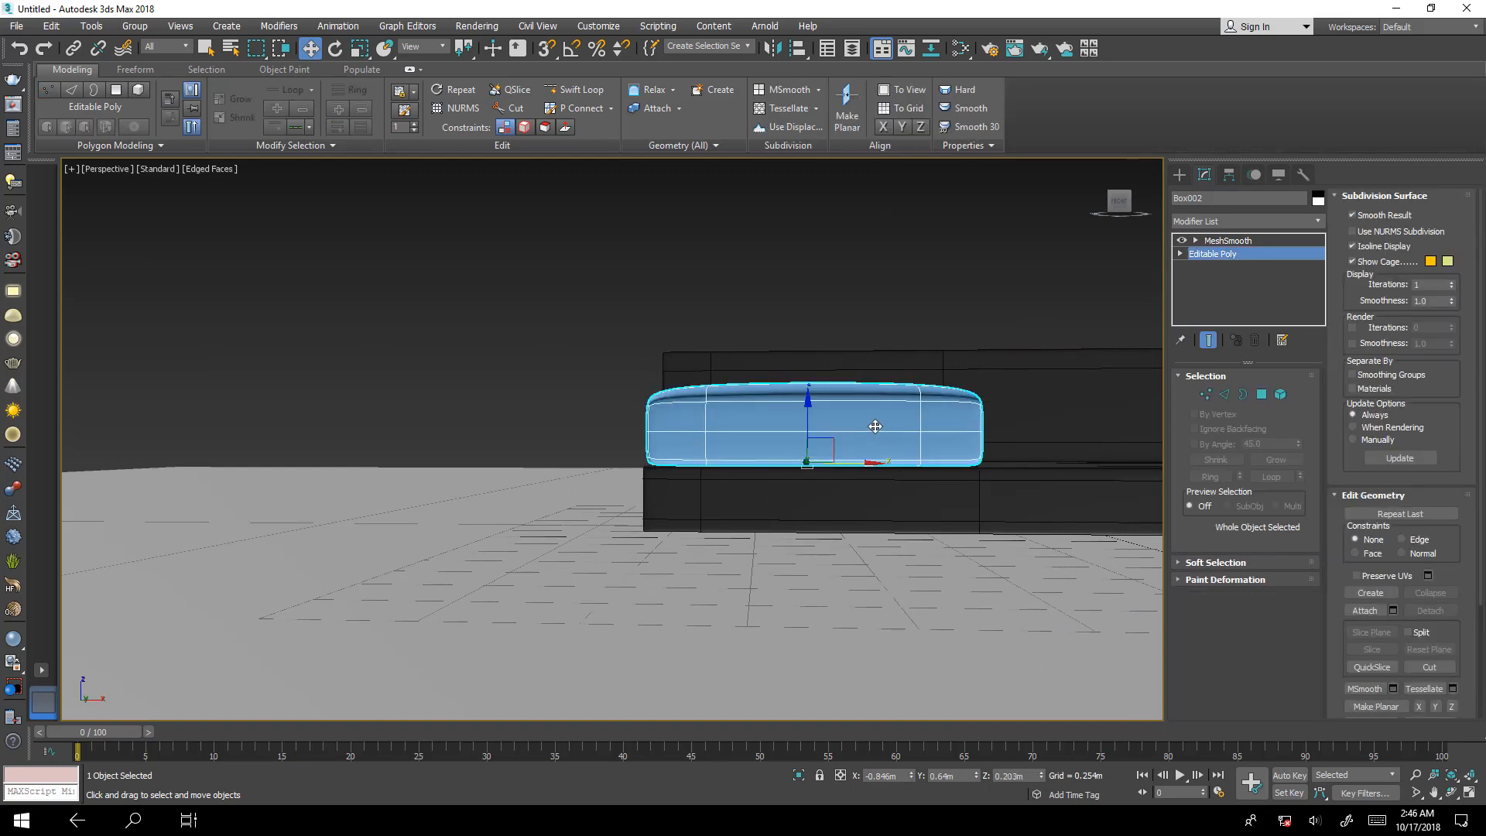
Flatten the whole cushion by scaling its height along Z to about 80.5 percent.
key(r)
drag(805, 395, 818, 409)
alt+middle_drag(818, 410, 1022, 496)
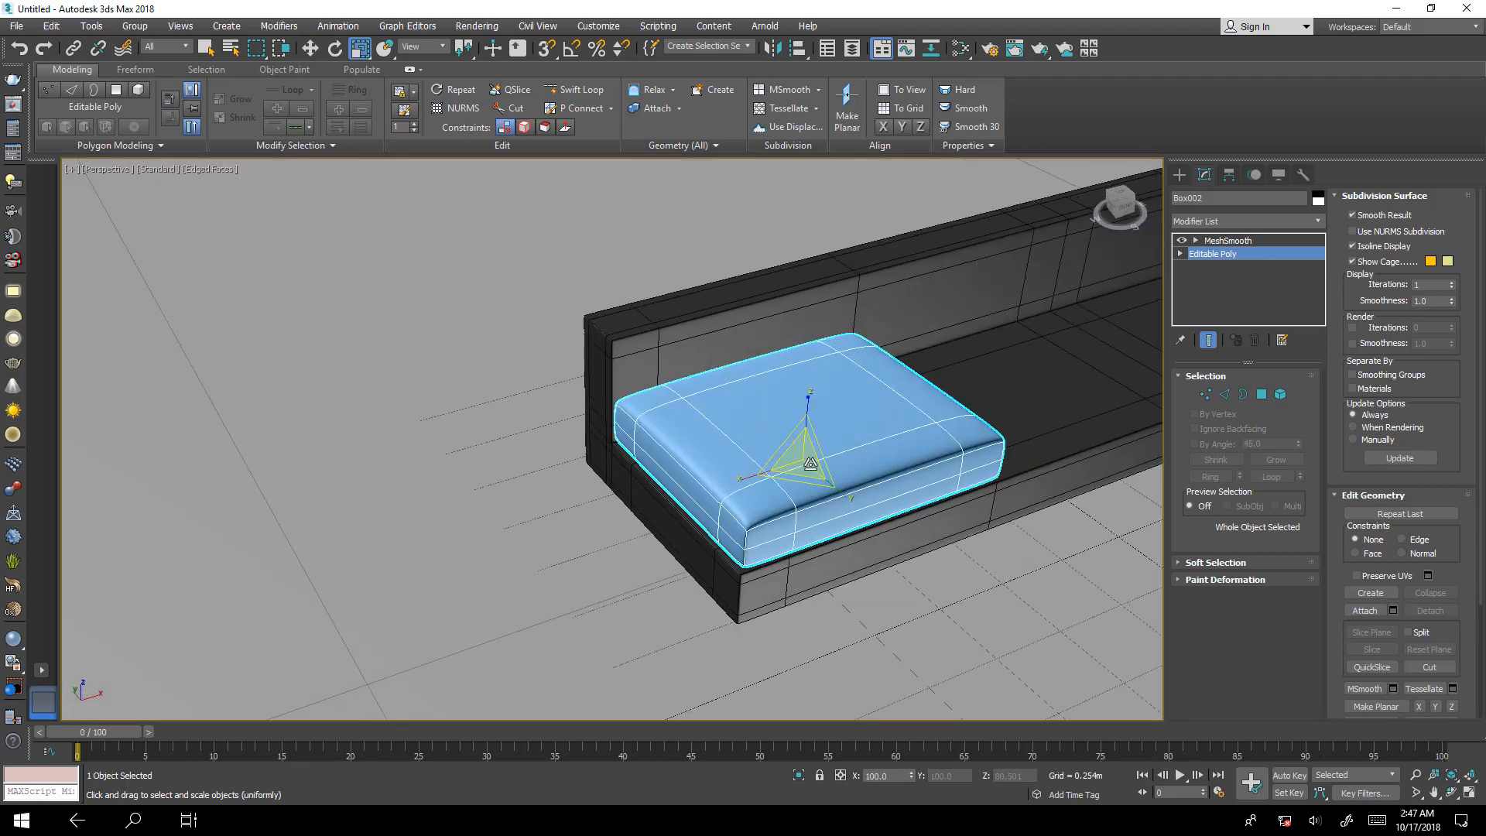
In the maximized Top view, clone the cushion twice along X so the copies sit side by side on the sofa seat.
key(alt+w)
key(alt+w)
scroll(732, 429, down, 2)
key(w)
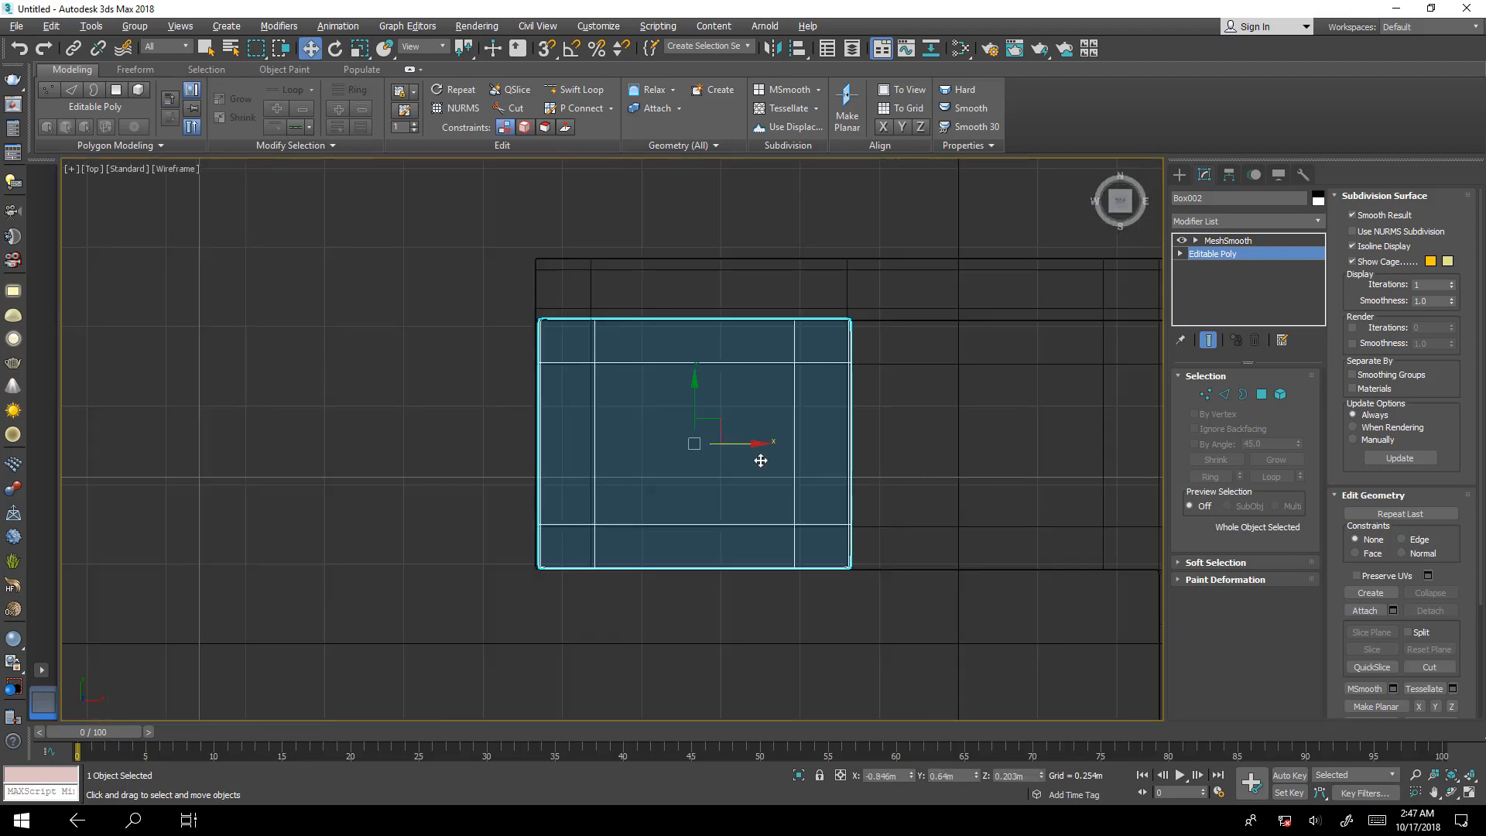
middle_drag(765, 445, 562, 443)
shift+drag(543, 443, 852, 489)
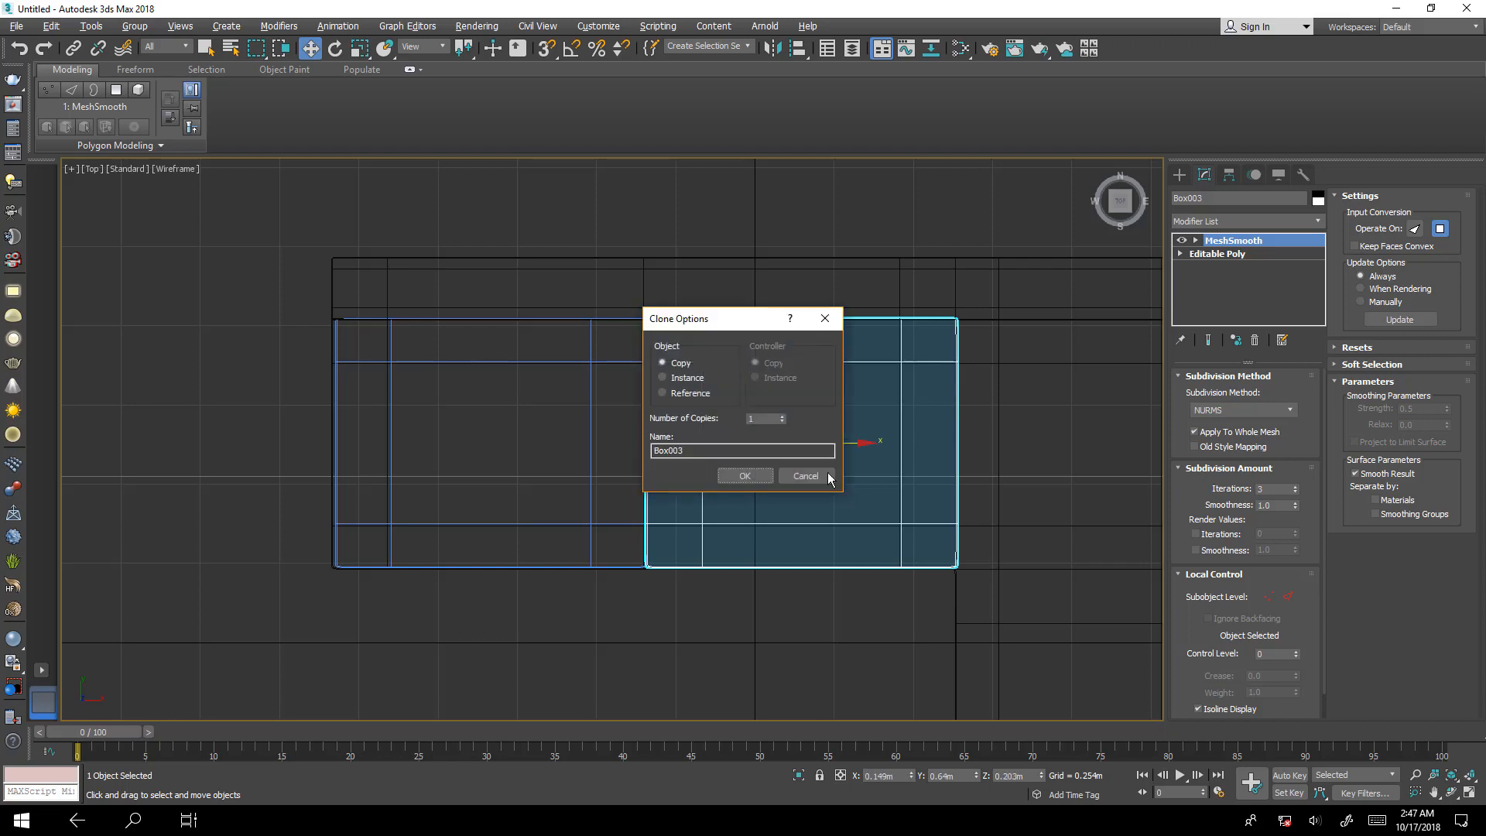
click(782, 416)
click(750, 475)
Move the last cushion copy along Y from the sofa's corner onto the chaise section.
middle_drag(781, 482, 467, 376)
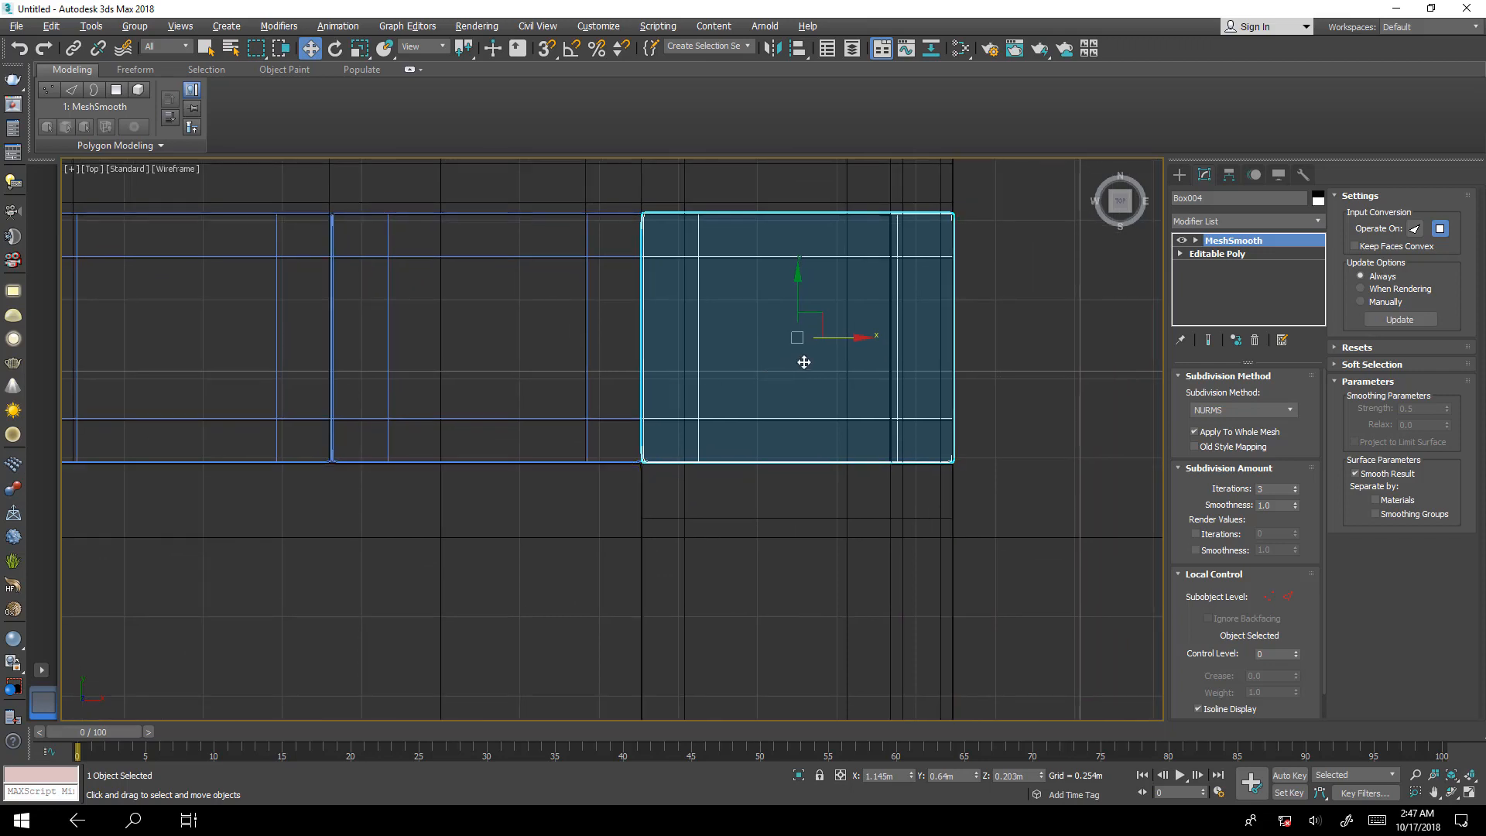
middle_drag(804, 362, 832, 275)
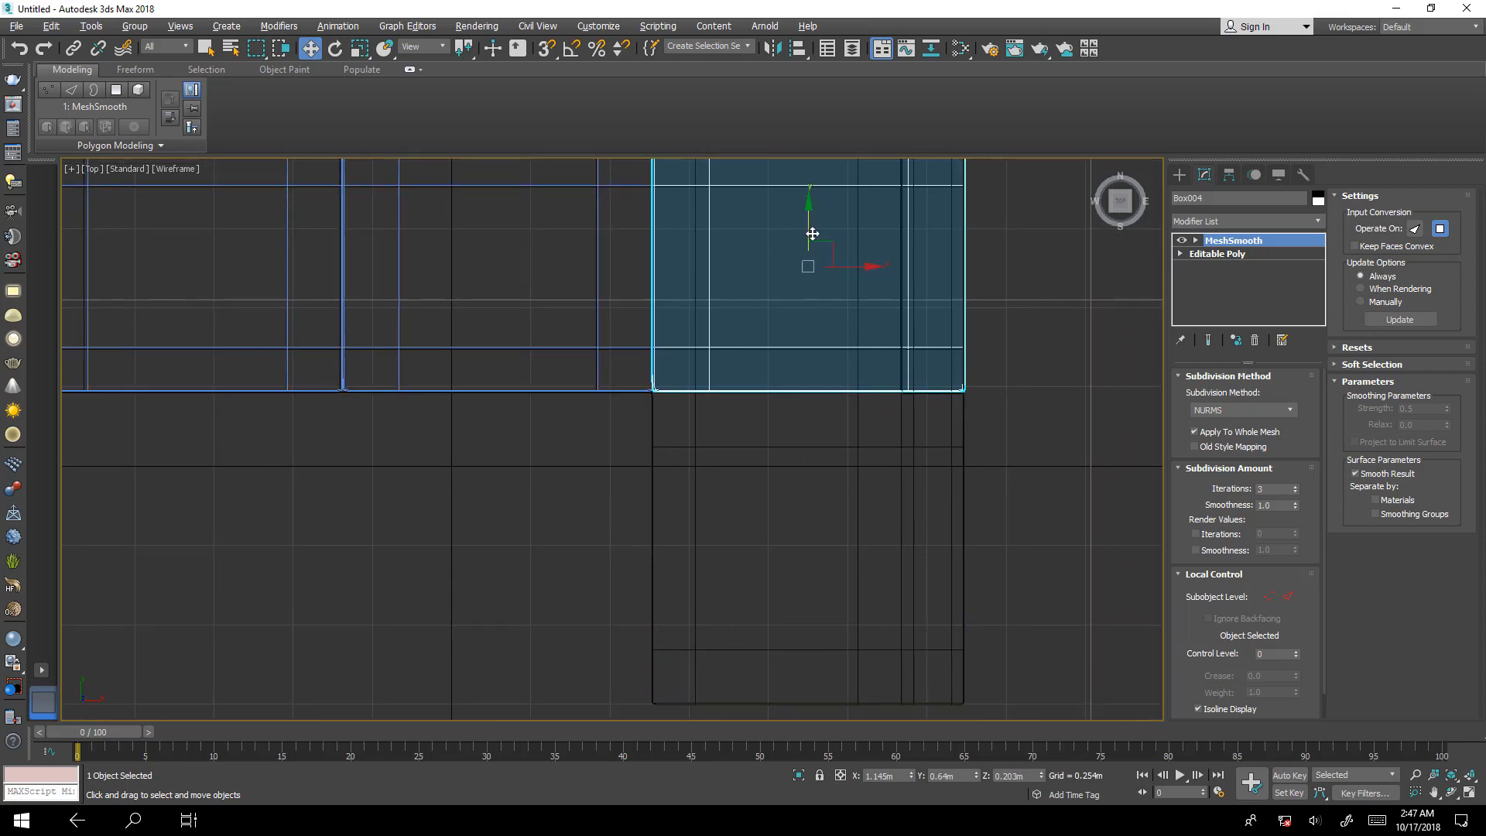
drag(806, 232, 807, 502)
Stretch the chaise cushion along Y to fill the chaise seat, positioning it at about Y -0.266 m.
middle_drag(807, 503, 808, 338)
drag(810, 338, 817, 306)
key(r)
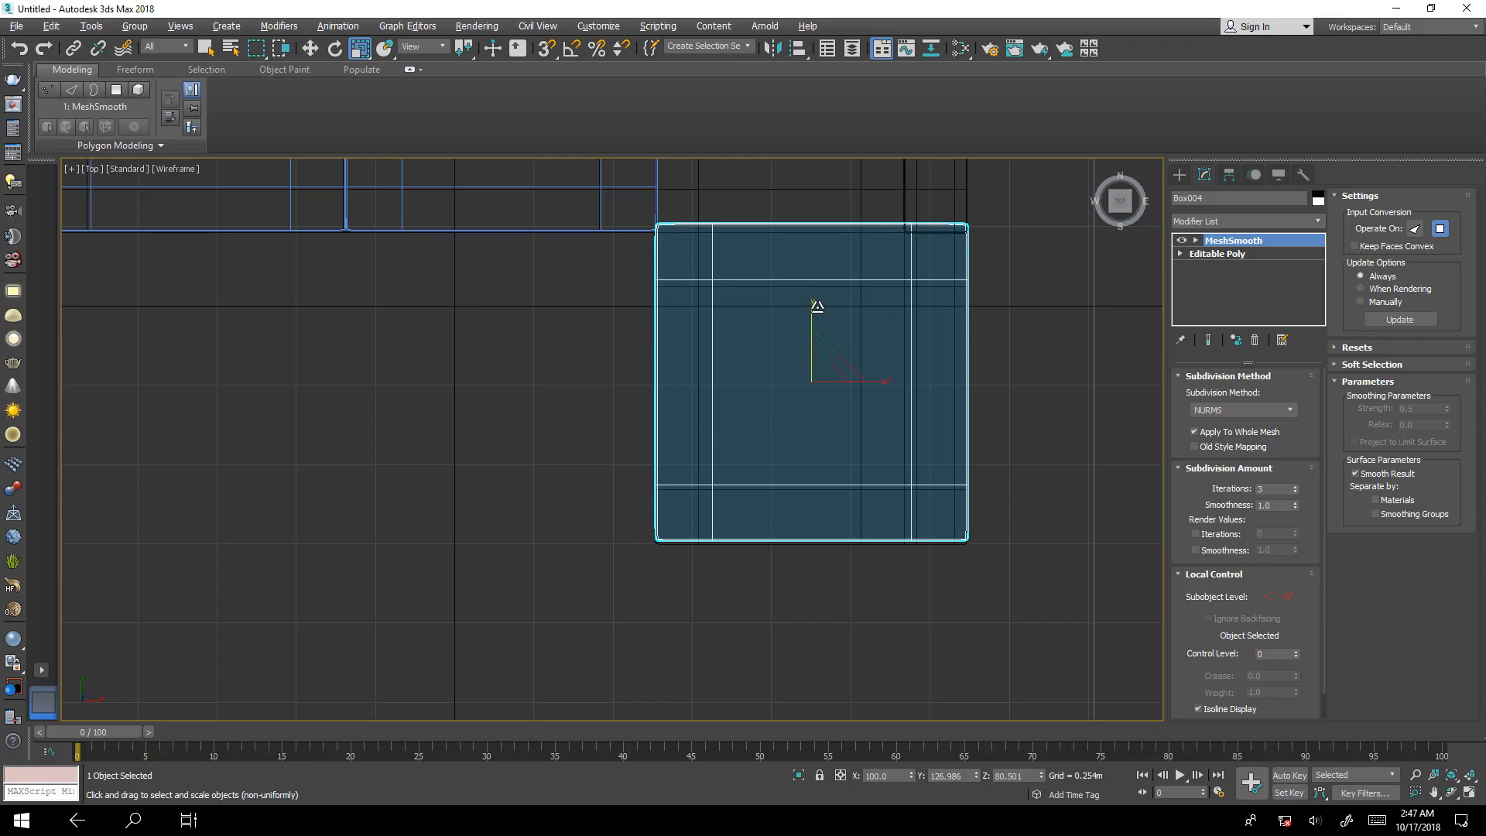
key(w)
key(r)
drag(809, 312, 814, 331)
key(w)
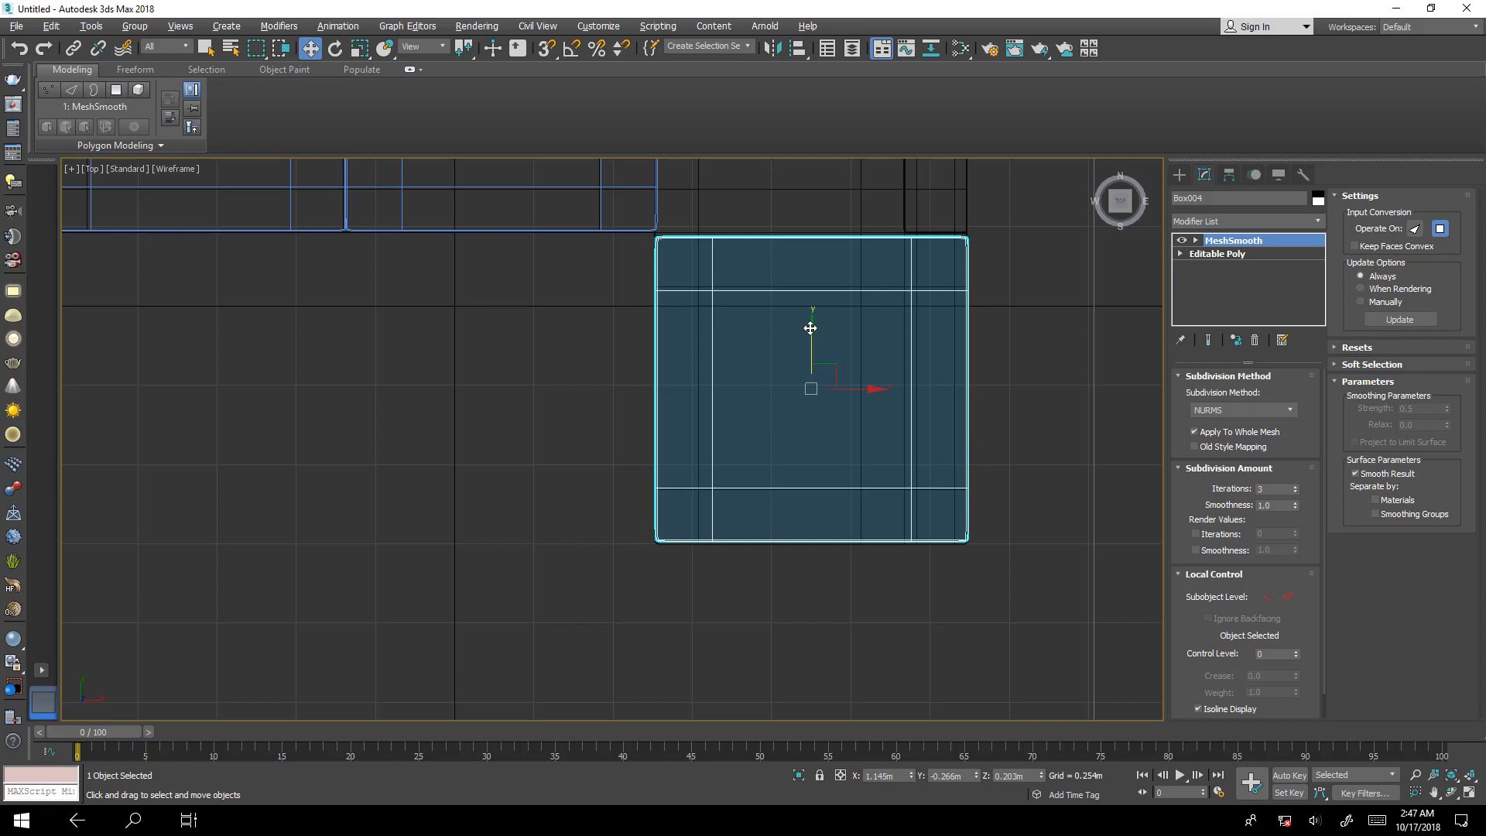
Clone the middle cushion as an instance into the sofa's corner and scale it down along X to fit the gap beside the backrest.
middle_drag(809, 328, 837, 504)
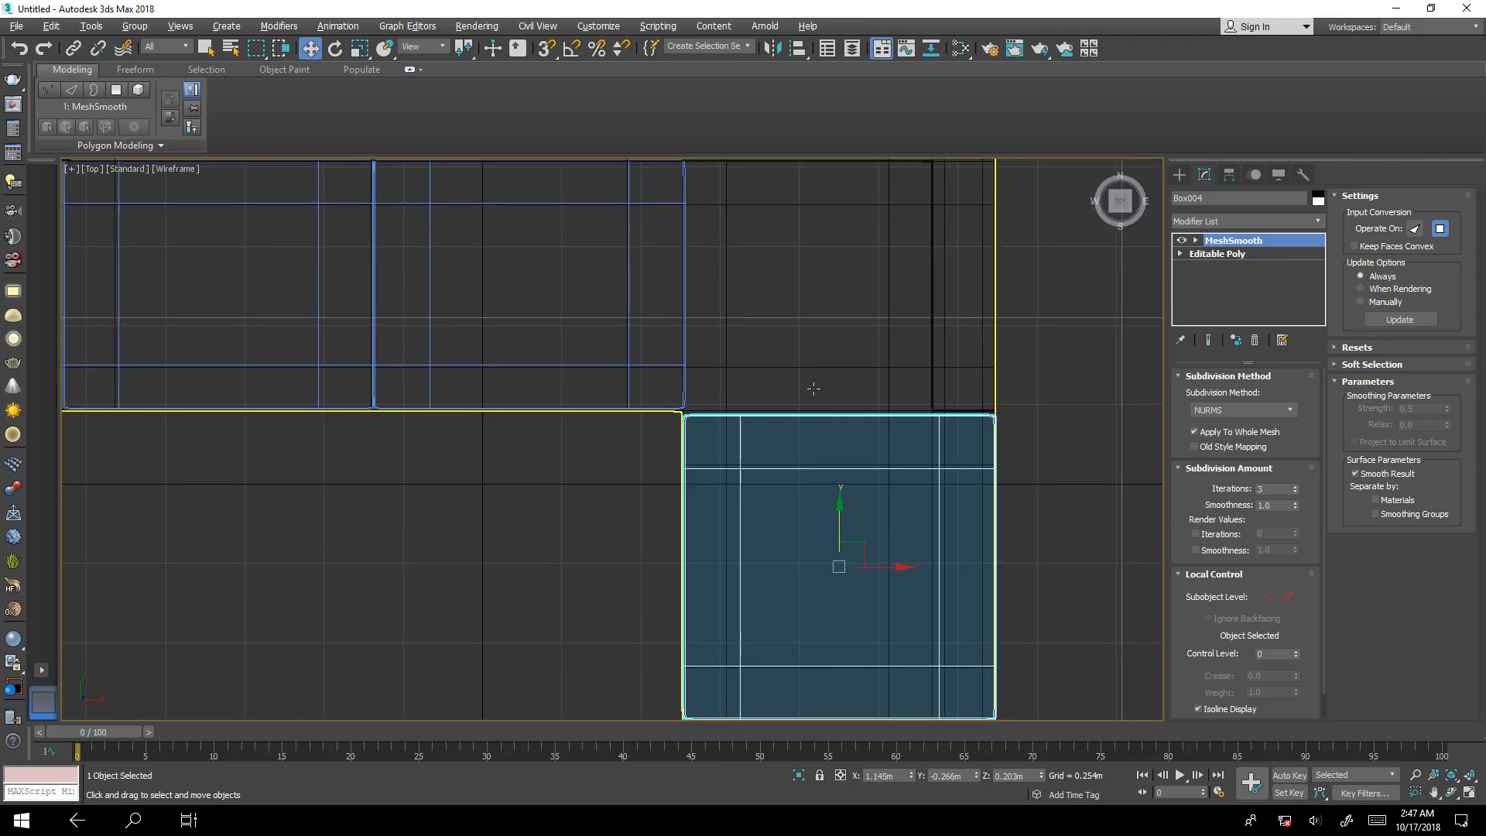
middle_drag(899, 368, 904, 433)
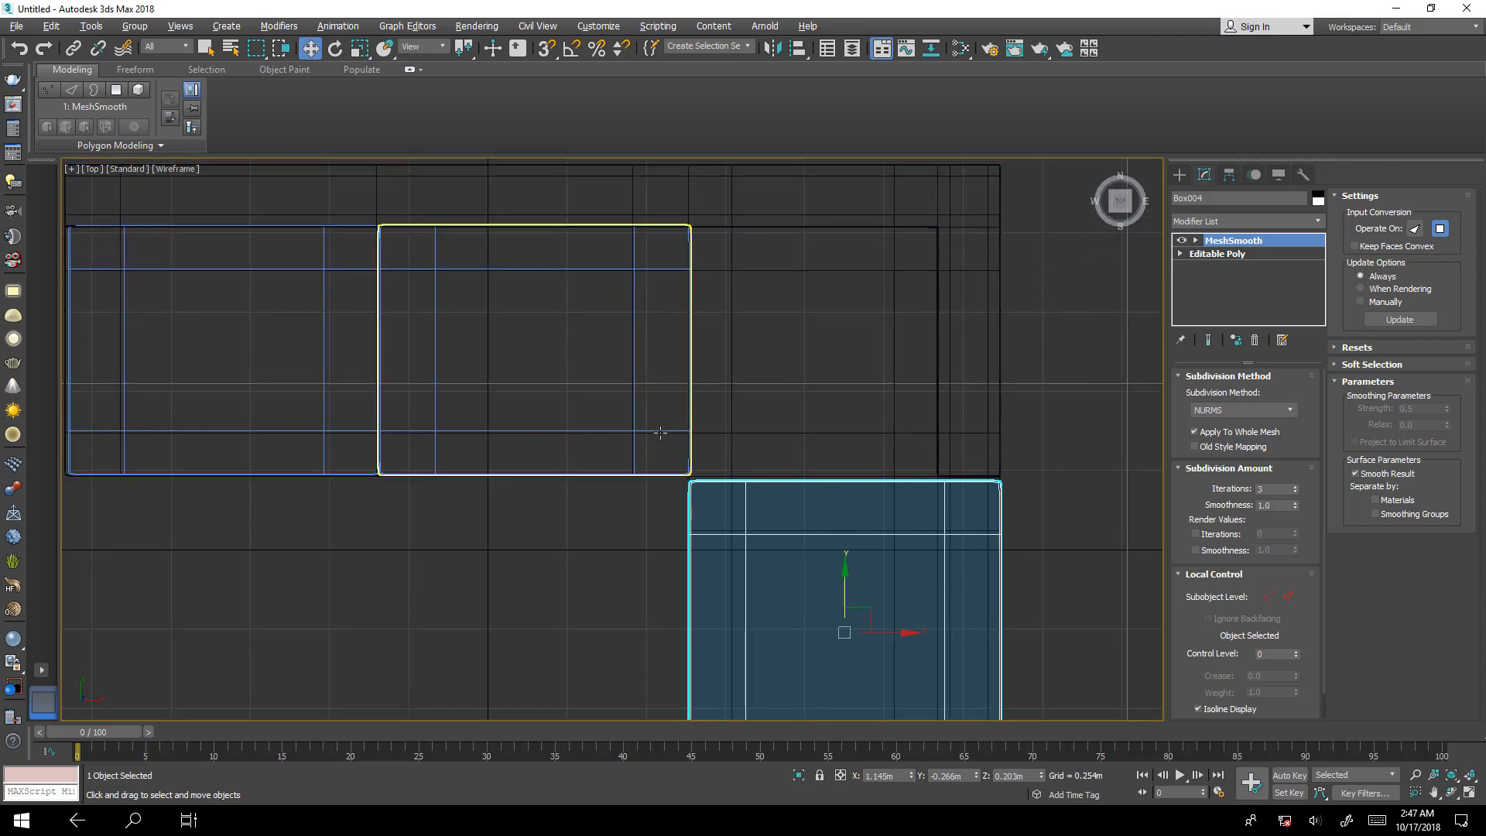
click(659, 432)
mouse_move(571, 355)
shift+mouse_down()
mouse_move(889, 412)
mouse_move(833, 400)
shift+mouse_up()
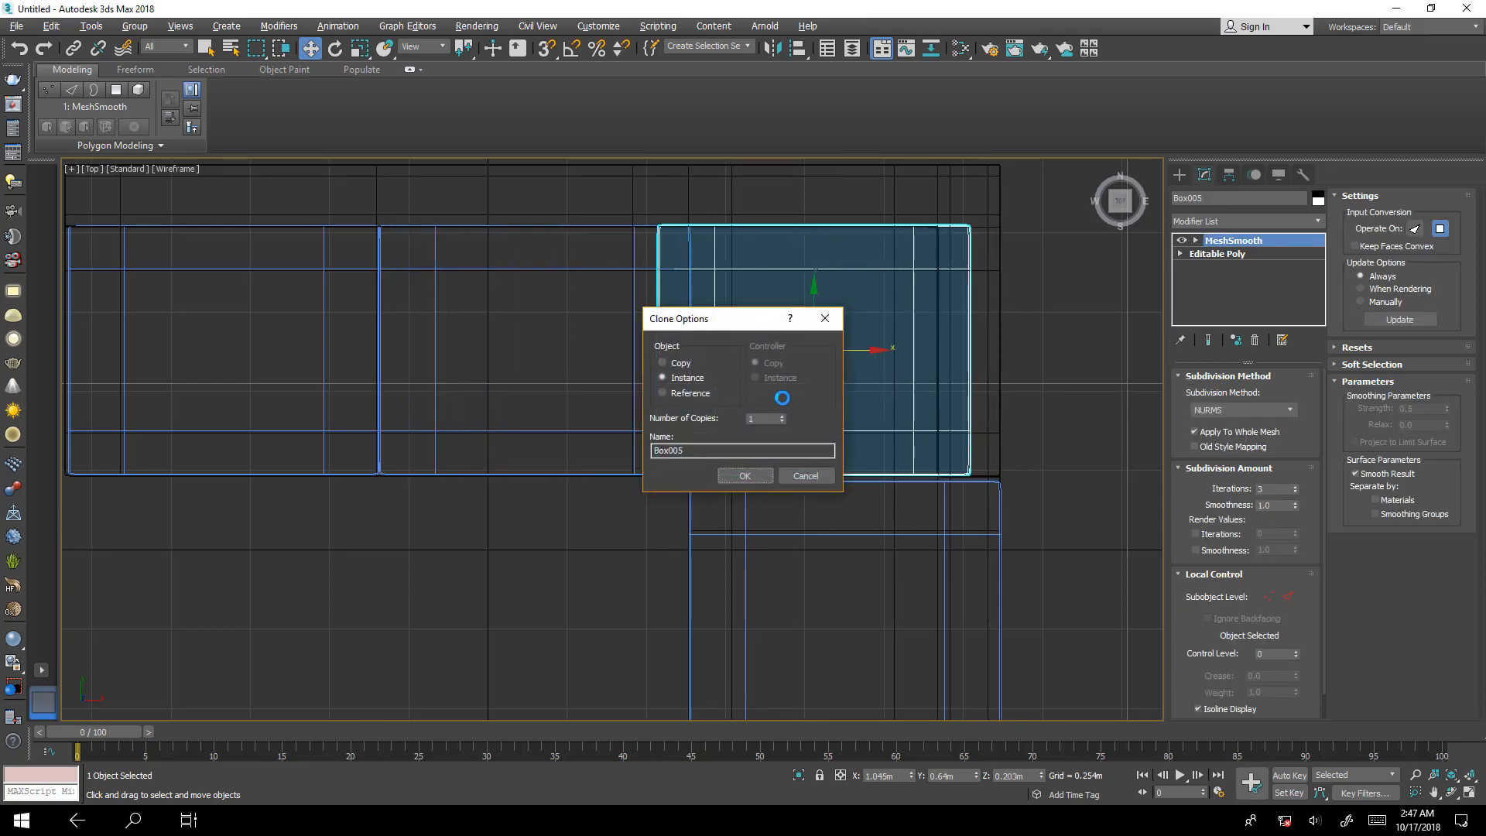
click(736, 473)
key(r)
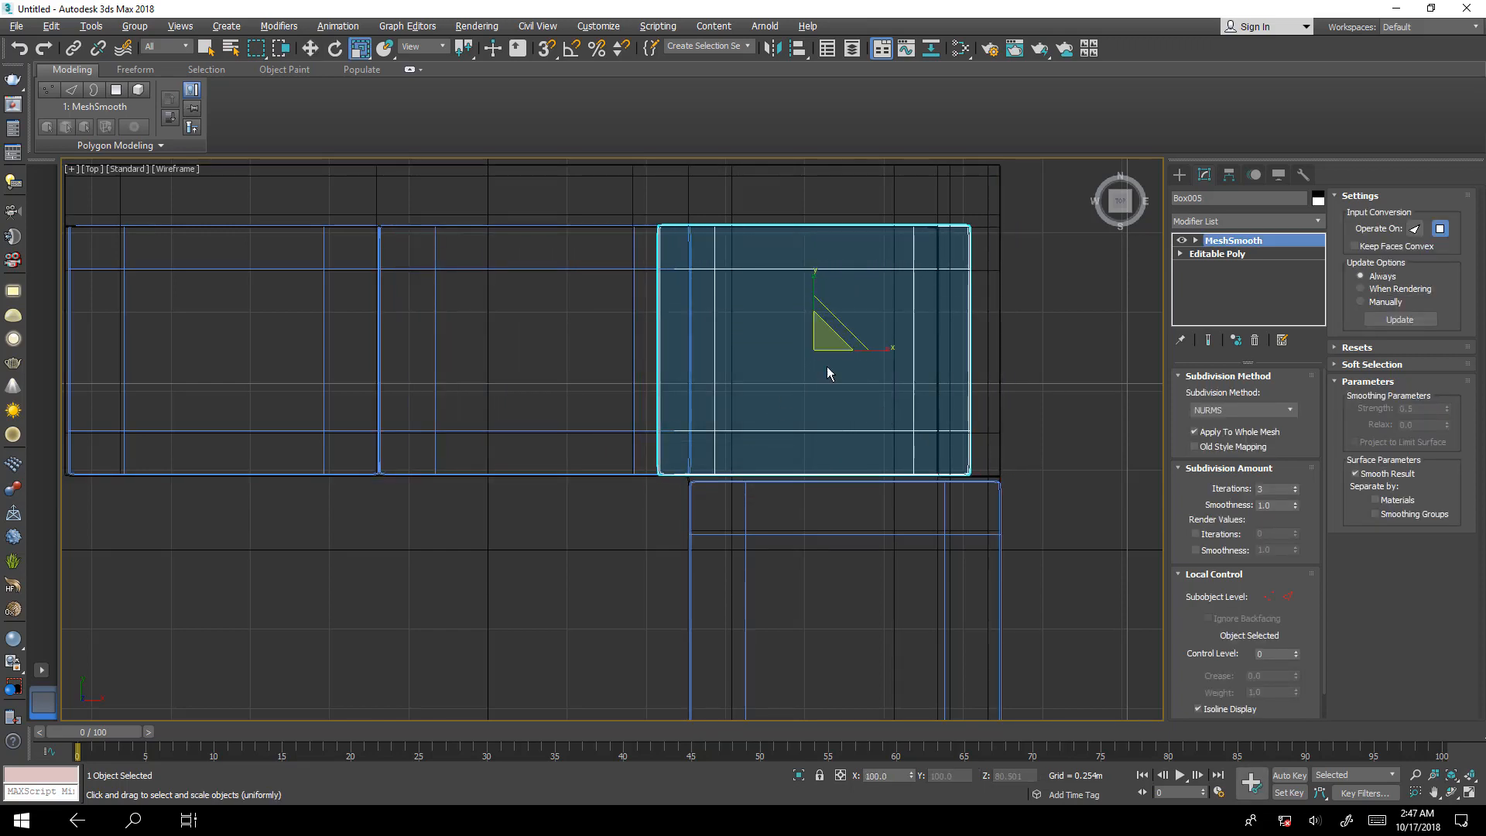
drag(879, 349, 872, 350)
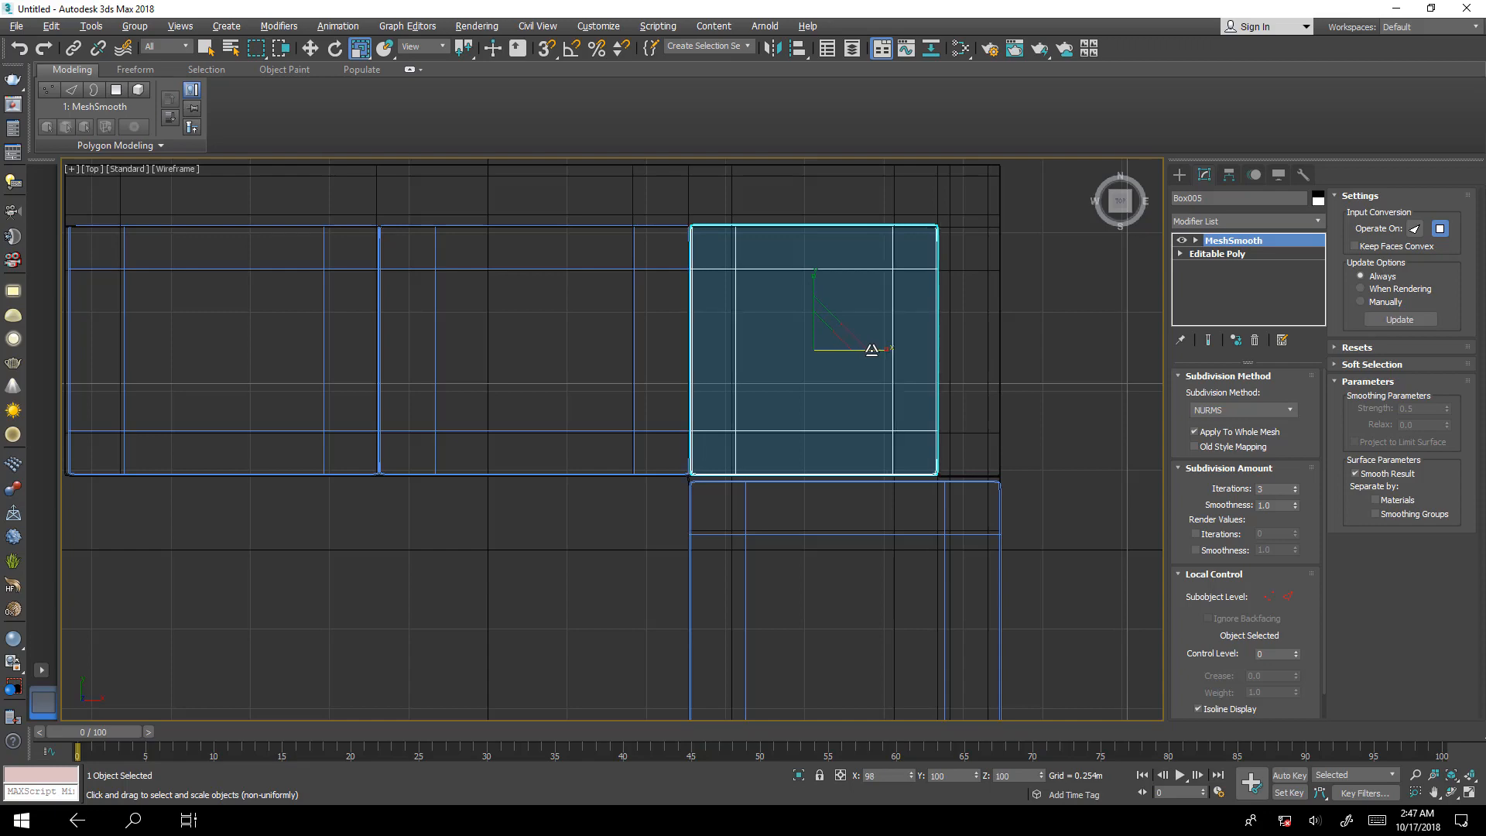
Replace the maximized Top view with a maximized Perspective view showing the whole sofa, and clear the selection.
key(alt+w)
middle_click(946, 554)
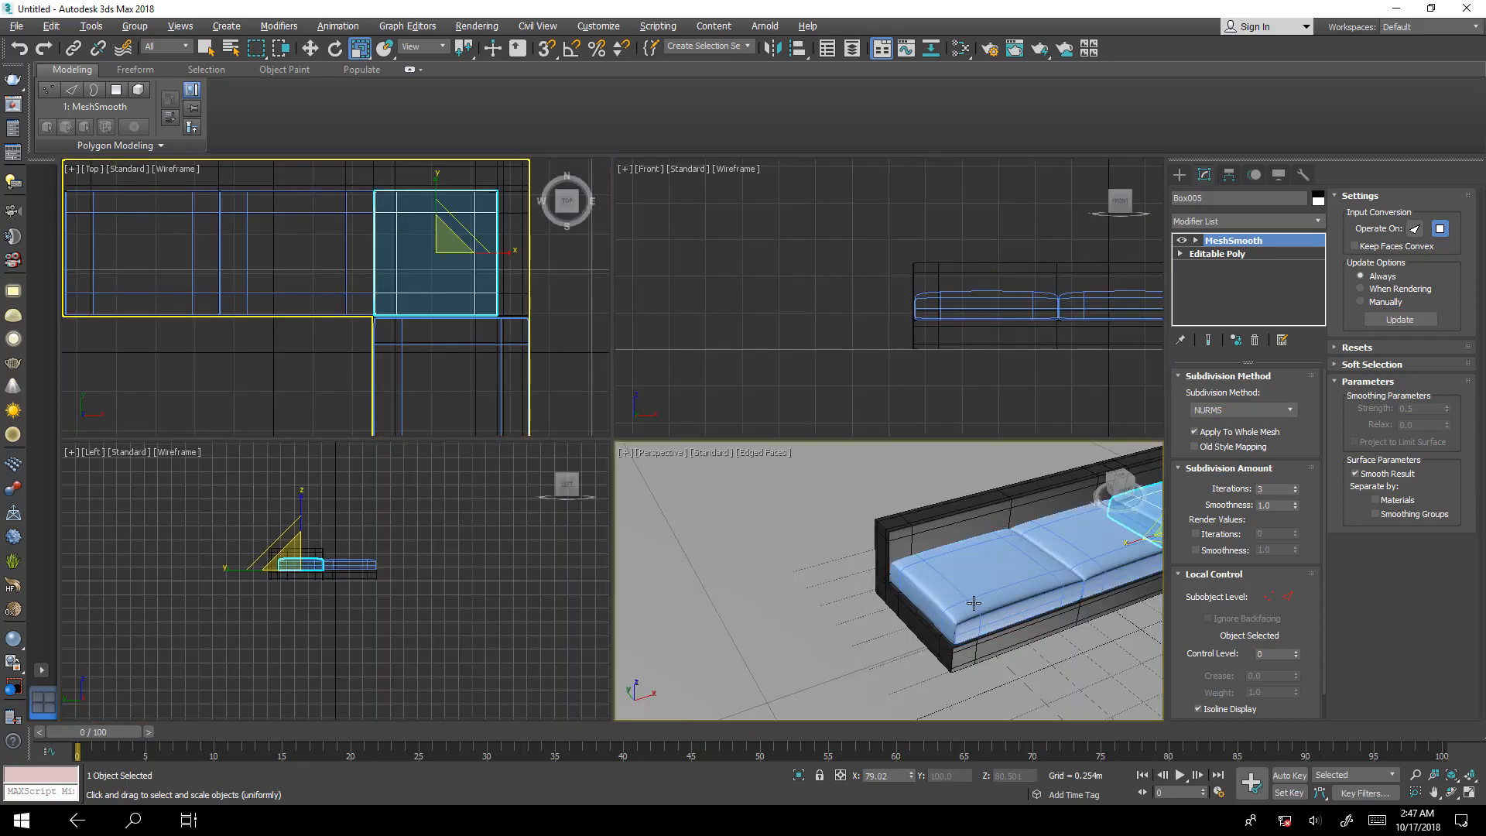
key(alt+w)
middle_drag(937, 559, 578, 577)
scroll(579, 577, down, 4)
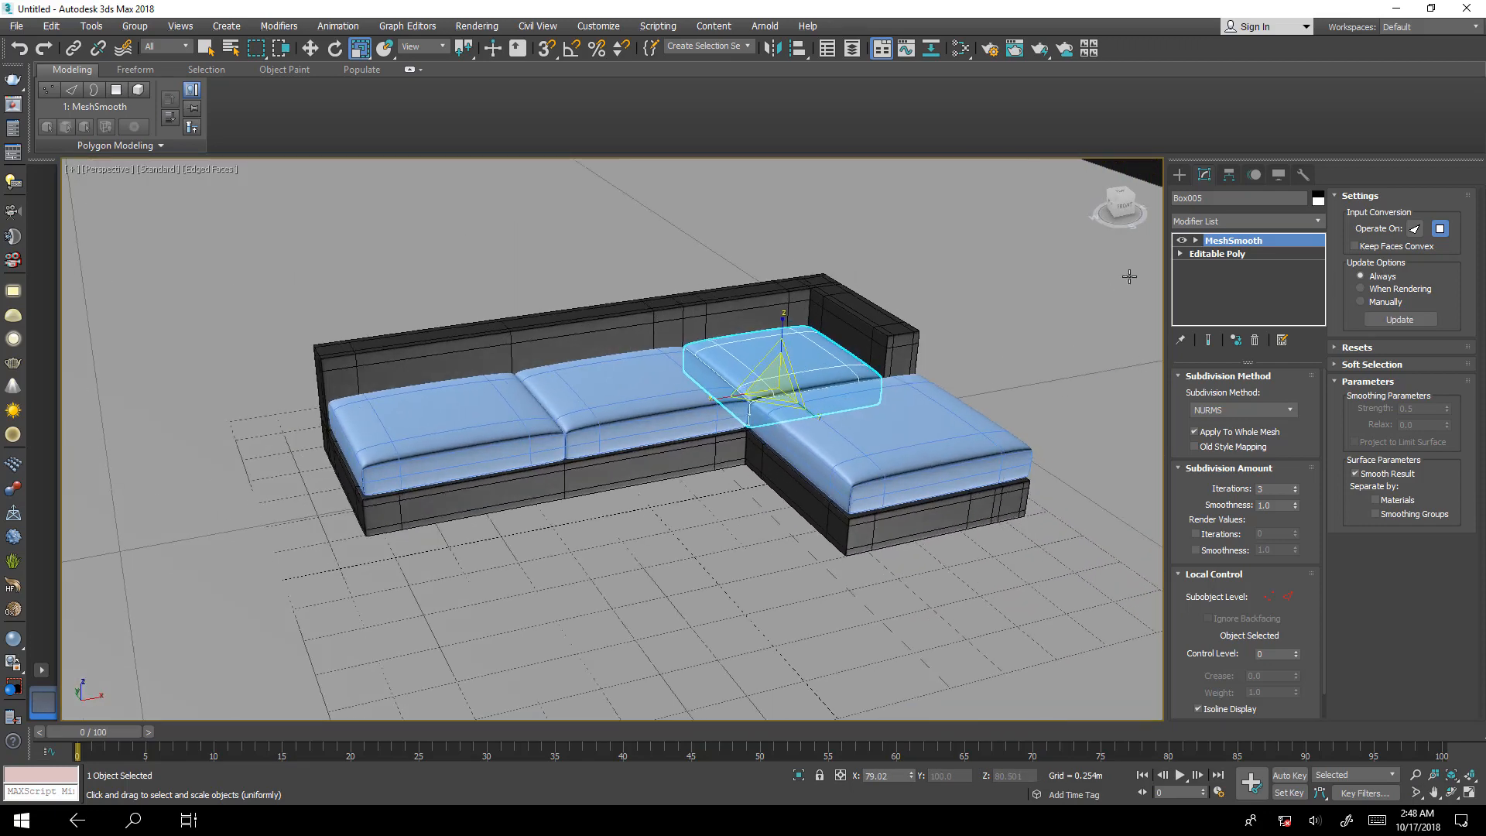
click(1020, 293)
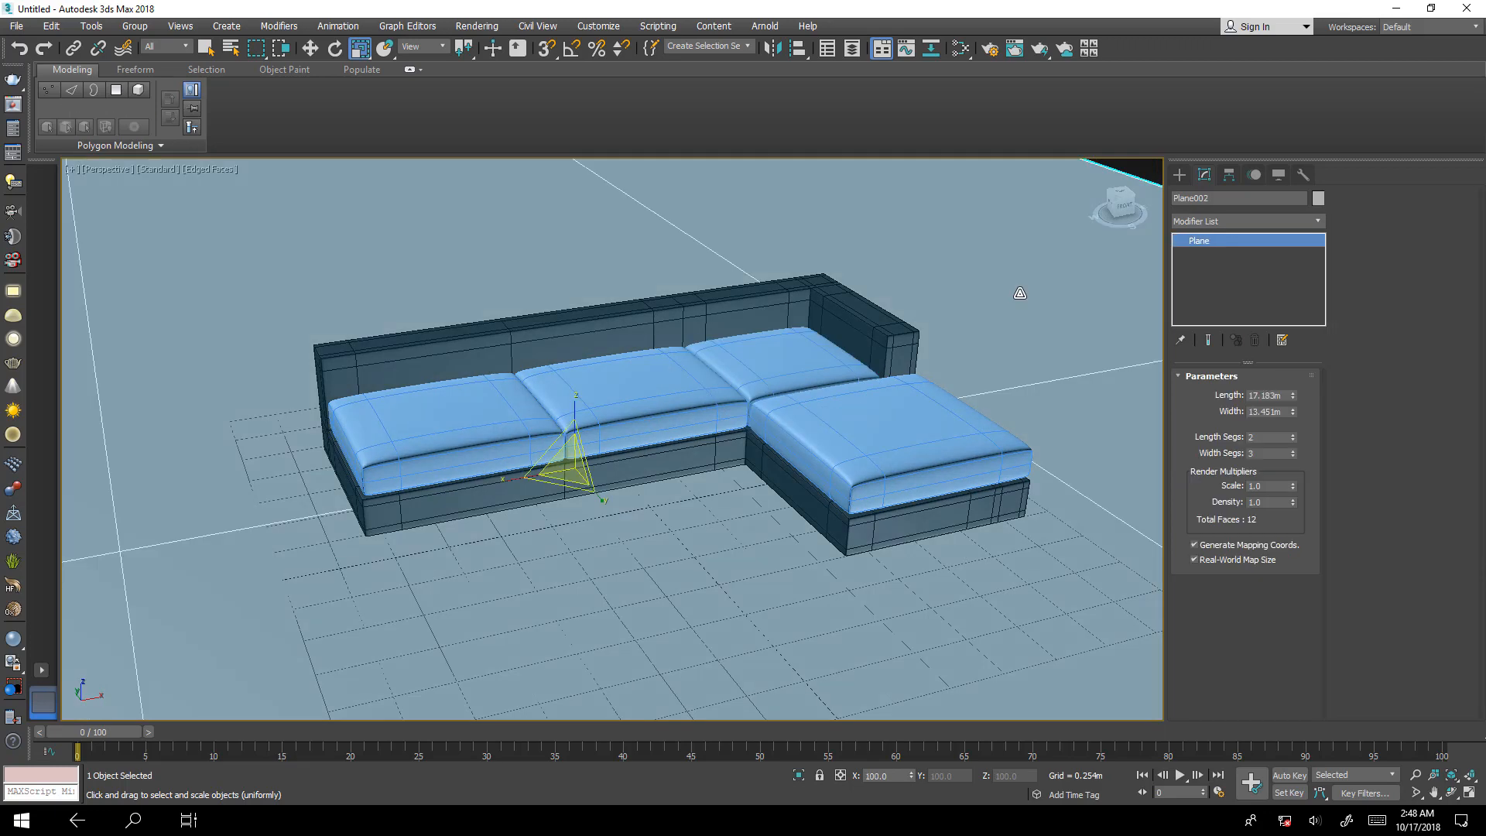
click(1144, 170)
Set the Perspective view's shading to Clay with edged faces kept on, and examine the sofa's cushions and inner corner.
alt+middle_drag(845, 441, 863, 428)
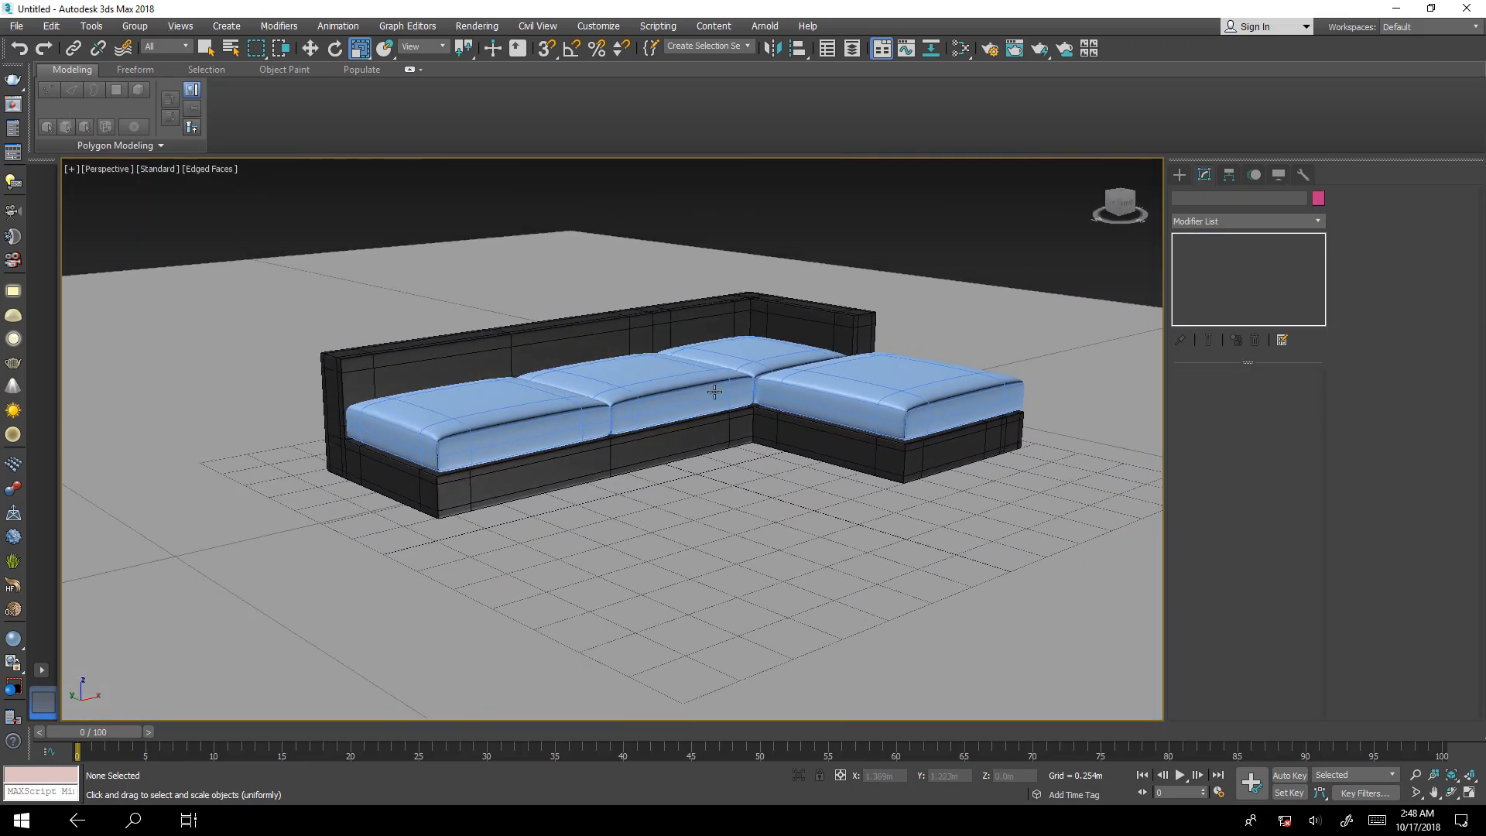
scroll(713, 390, up, 4)
middle_drag(673, 435, 659, 420)
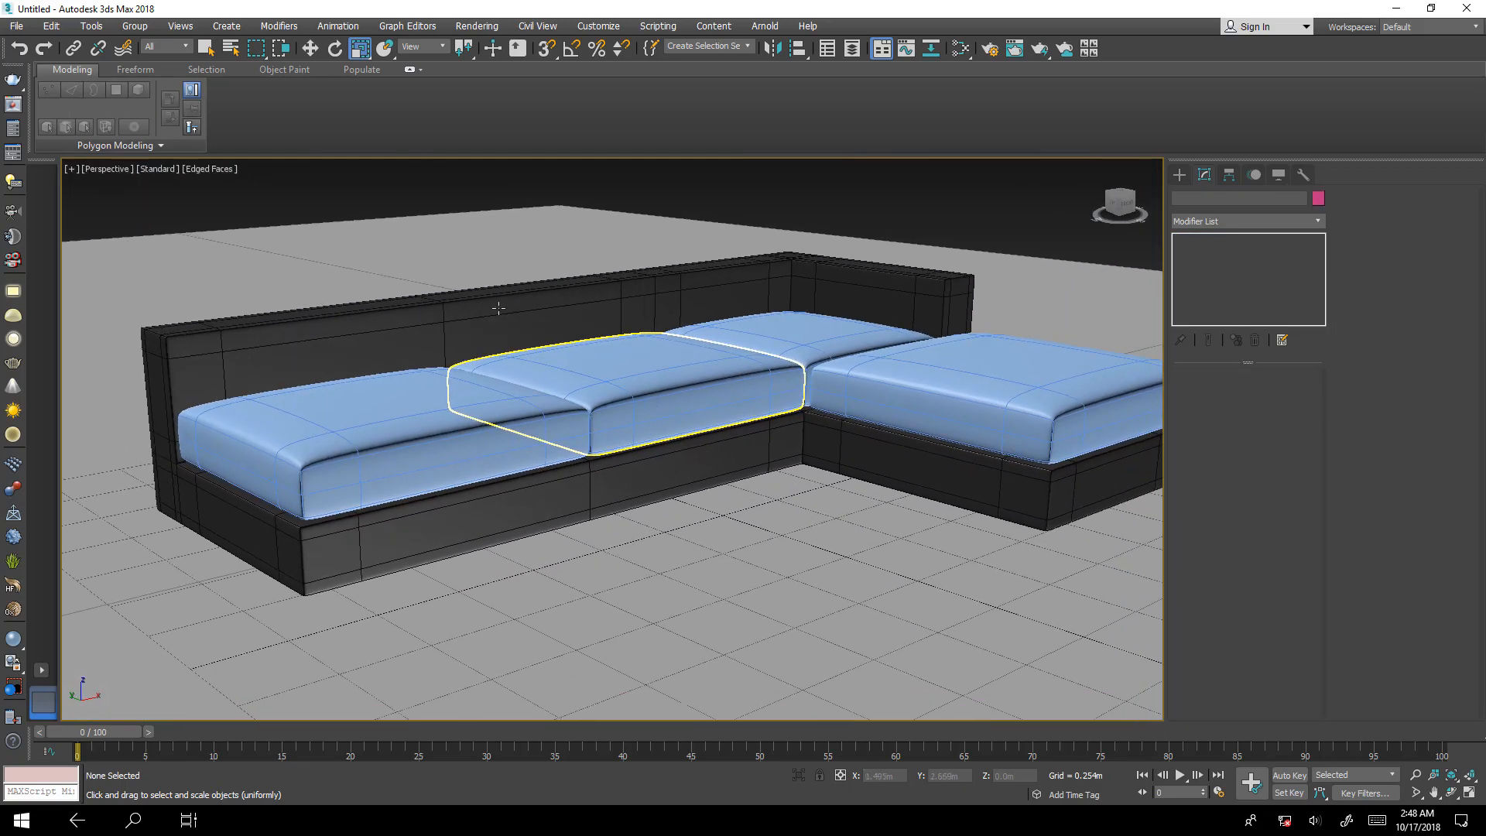
click(210, 169)
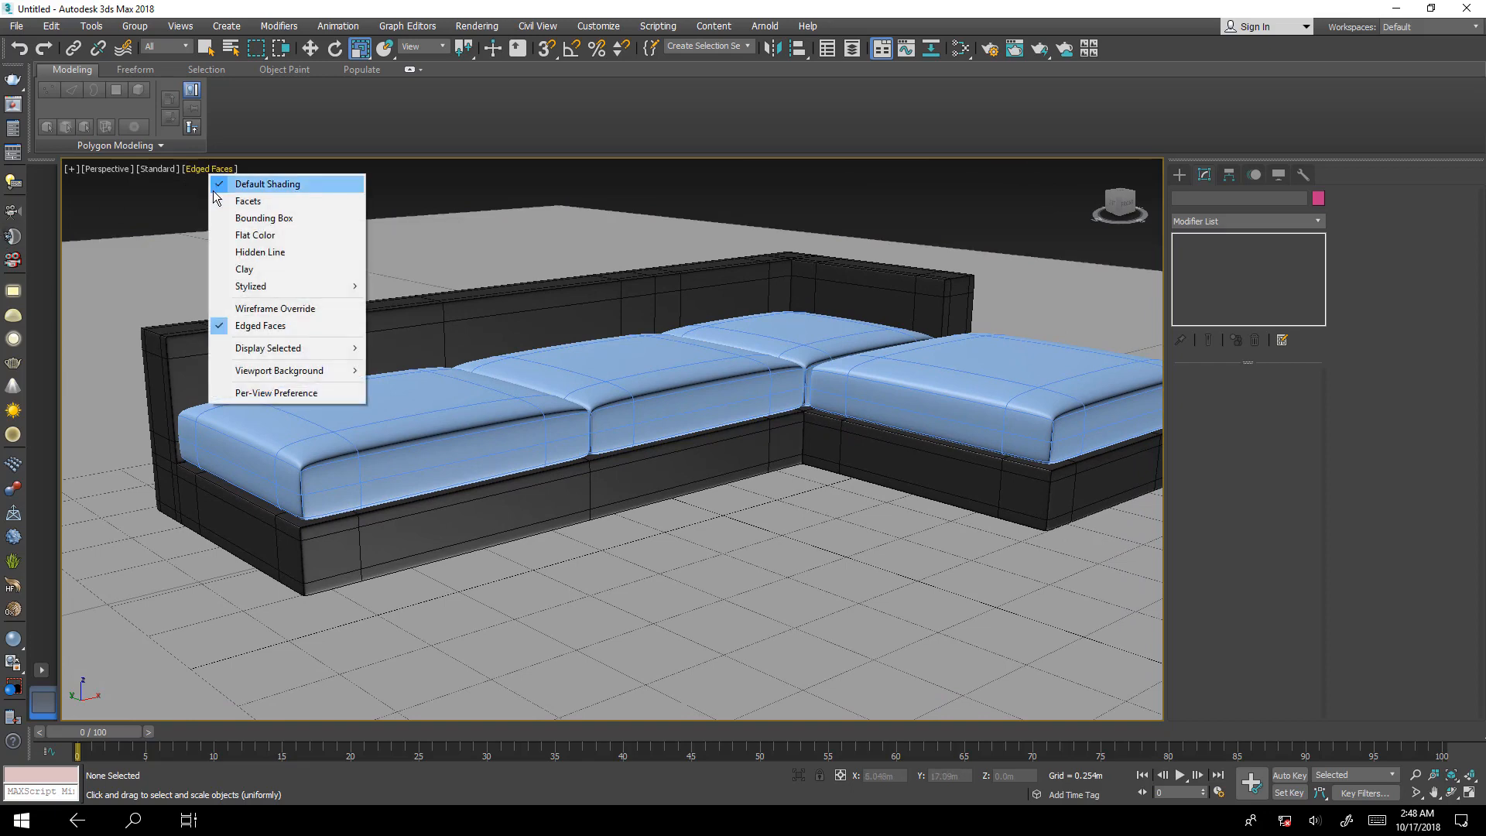
click(271, 269)
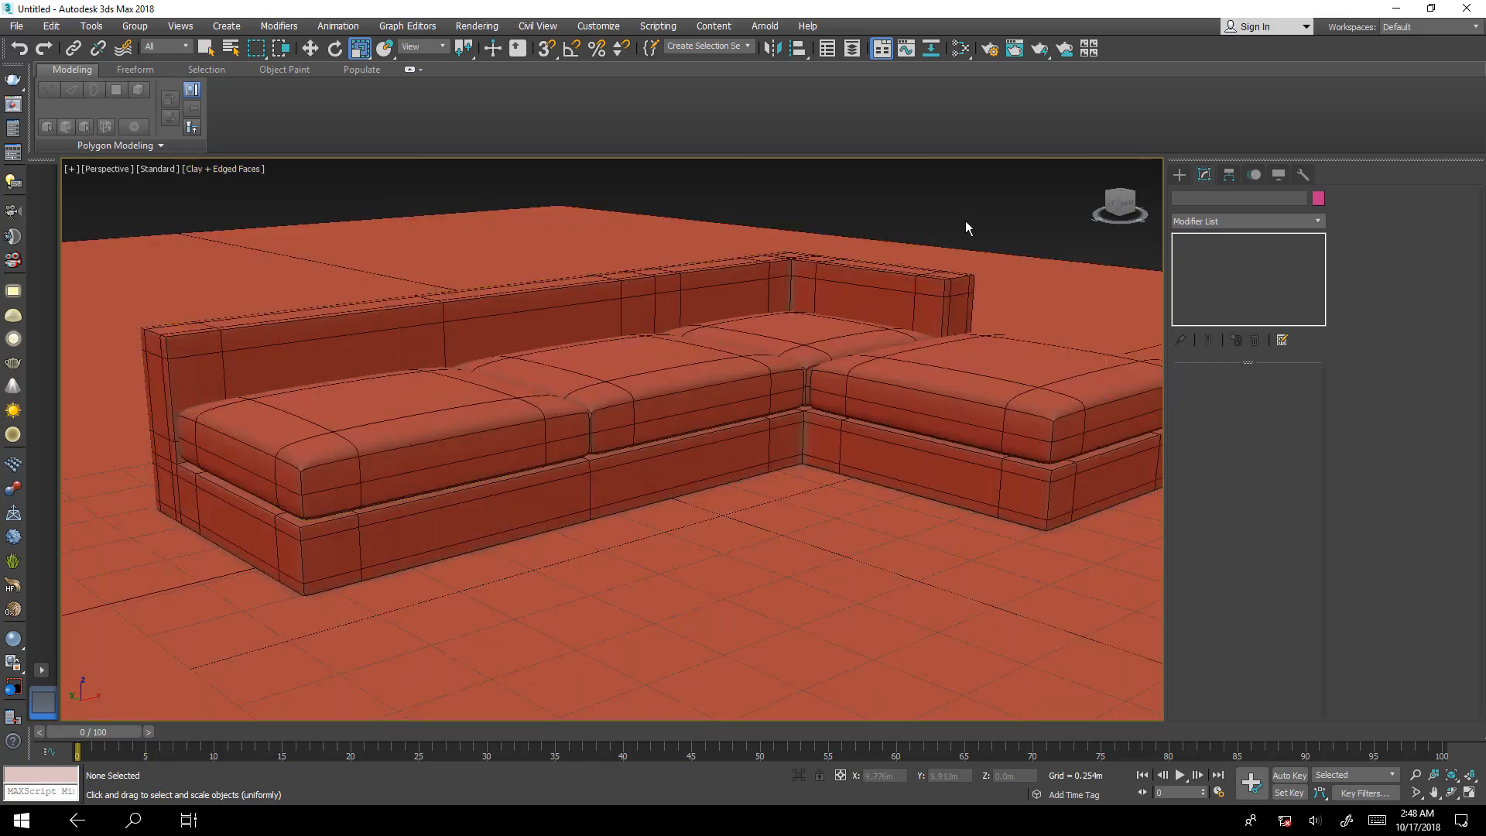
scroll(820, 395, up, 5)
alt+middle_drag(871, 395, 791, 429)
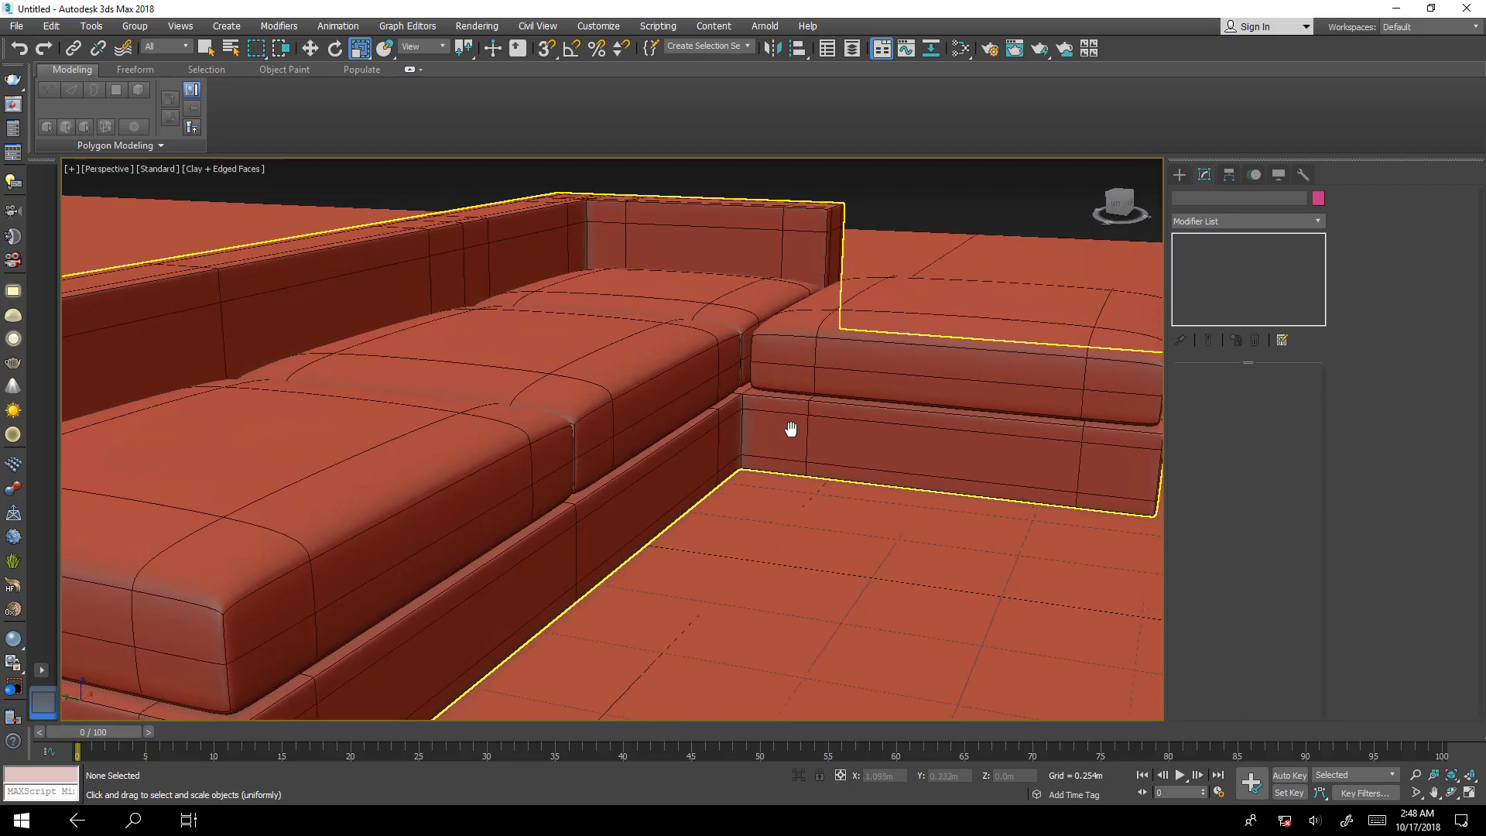
scroll(798, 428, down, 6)
scroll(854, 357, up, 2)
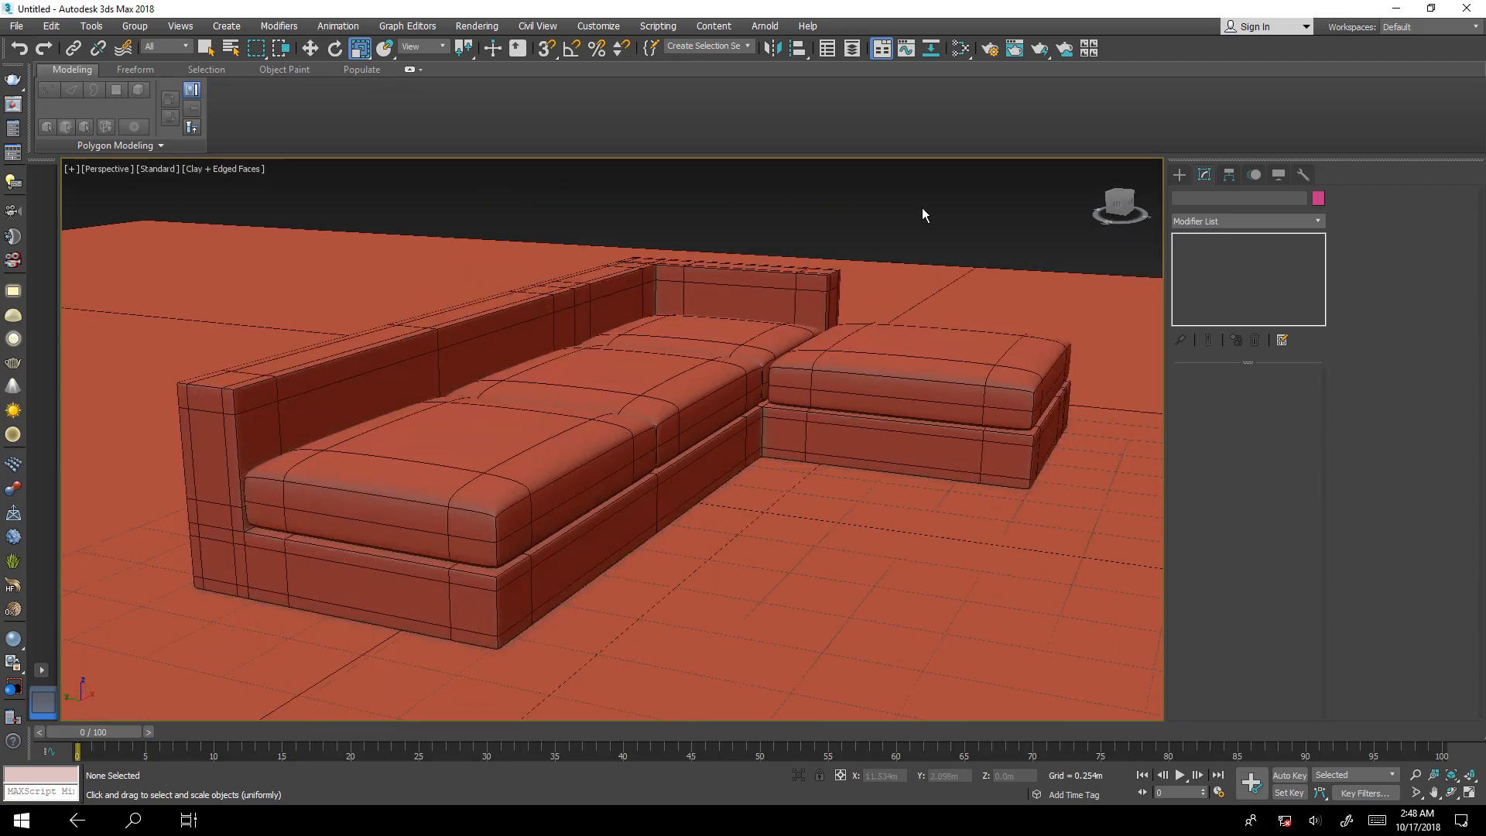